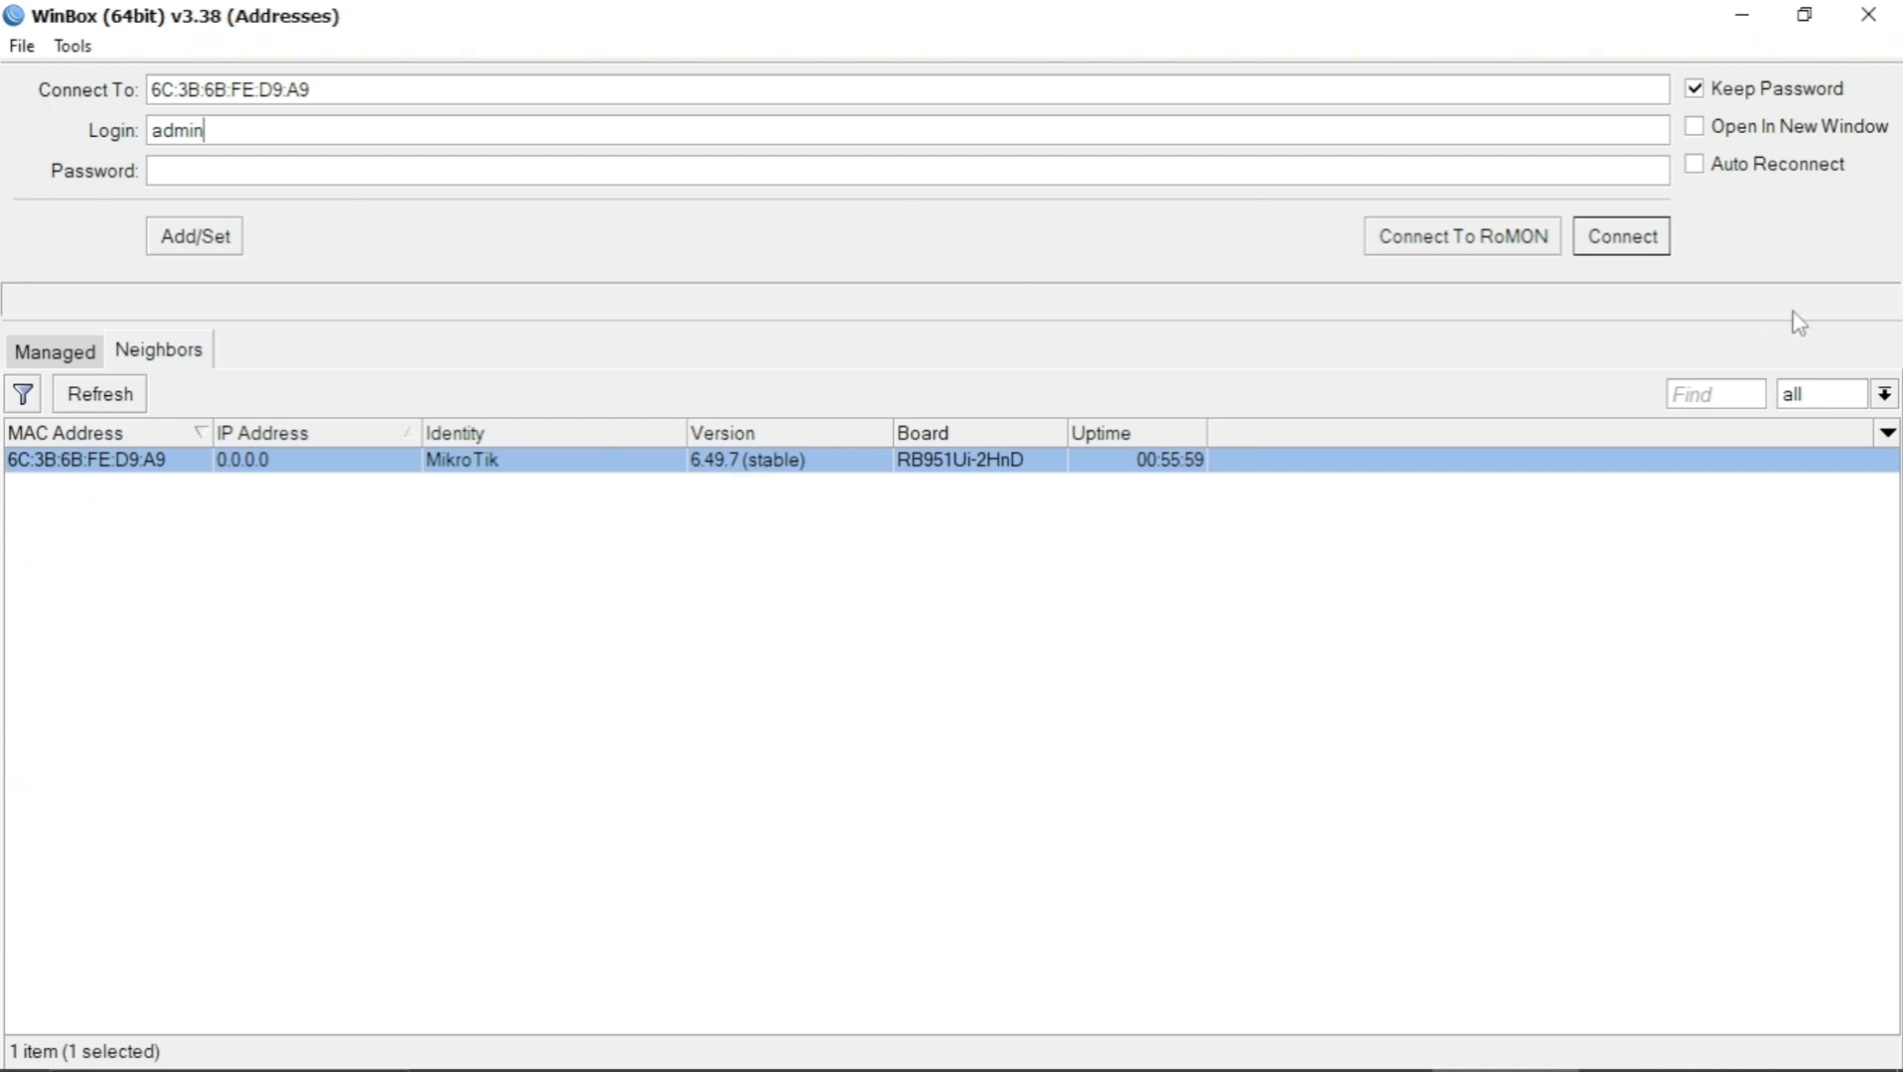
Connect to the RB951Ui-2HnD router as admin and close the password-change prompt and every window restored from the previous session.
left_click(1605, 247)
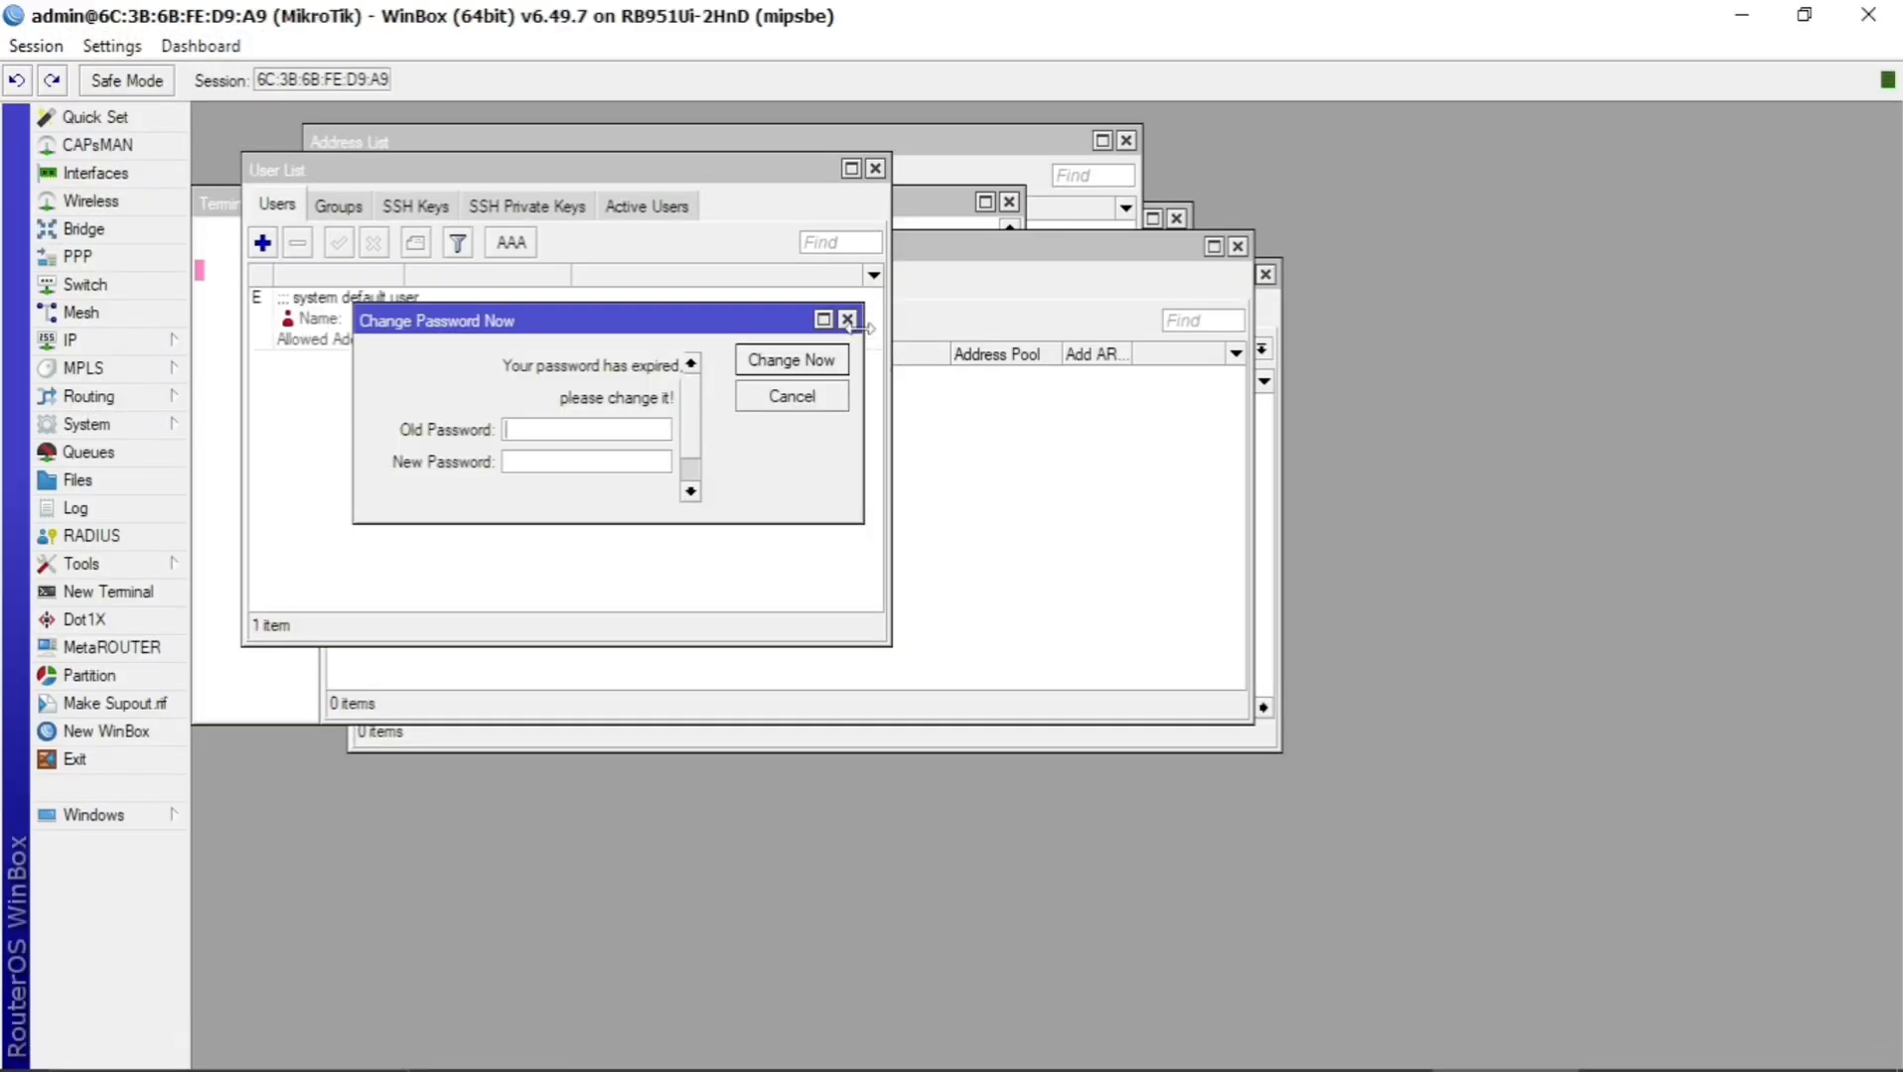
left_click(849, 322)
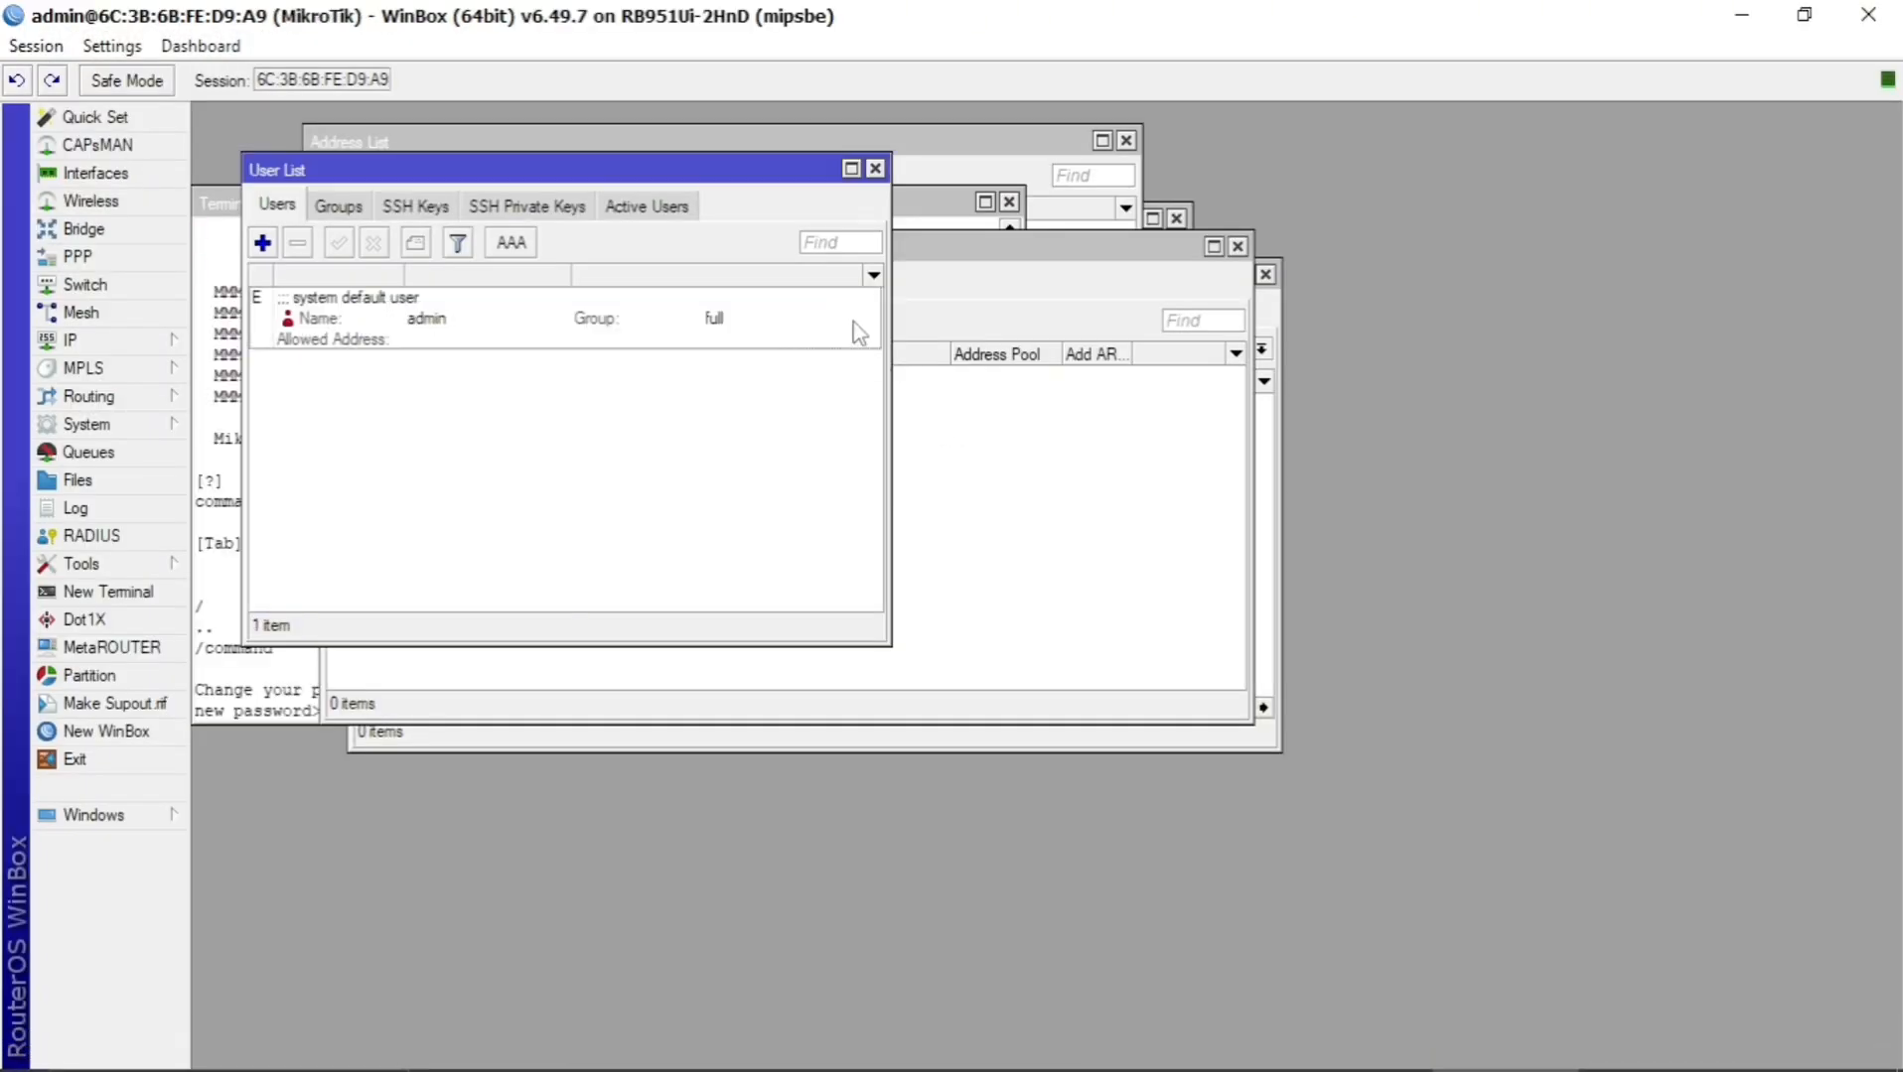
left_click(874, 168)
left_click(1236, 246)
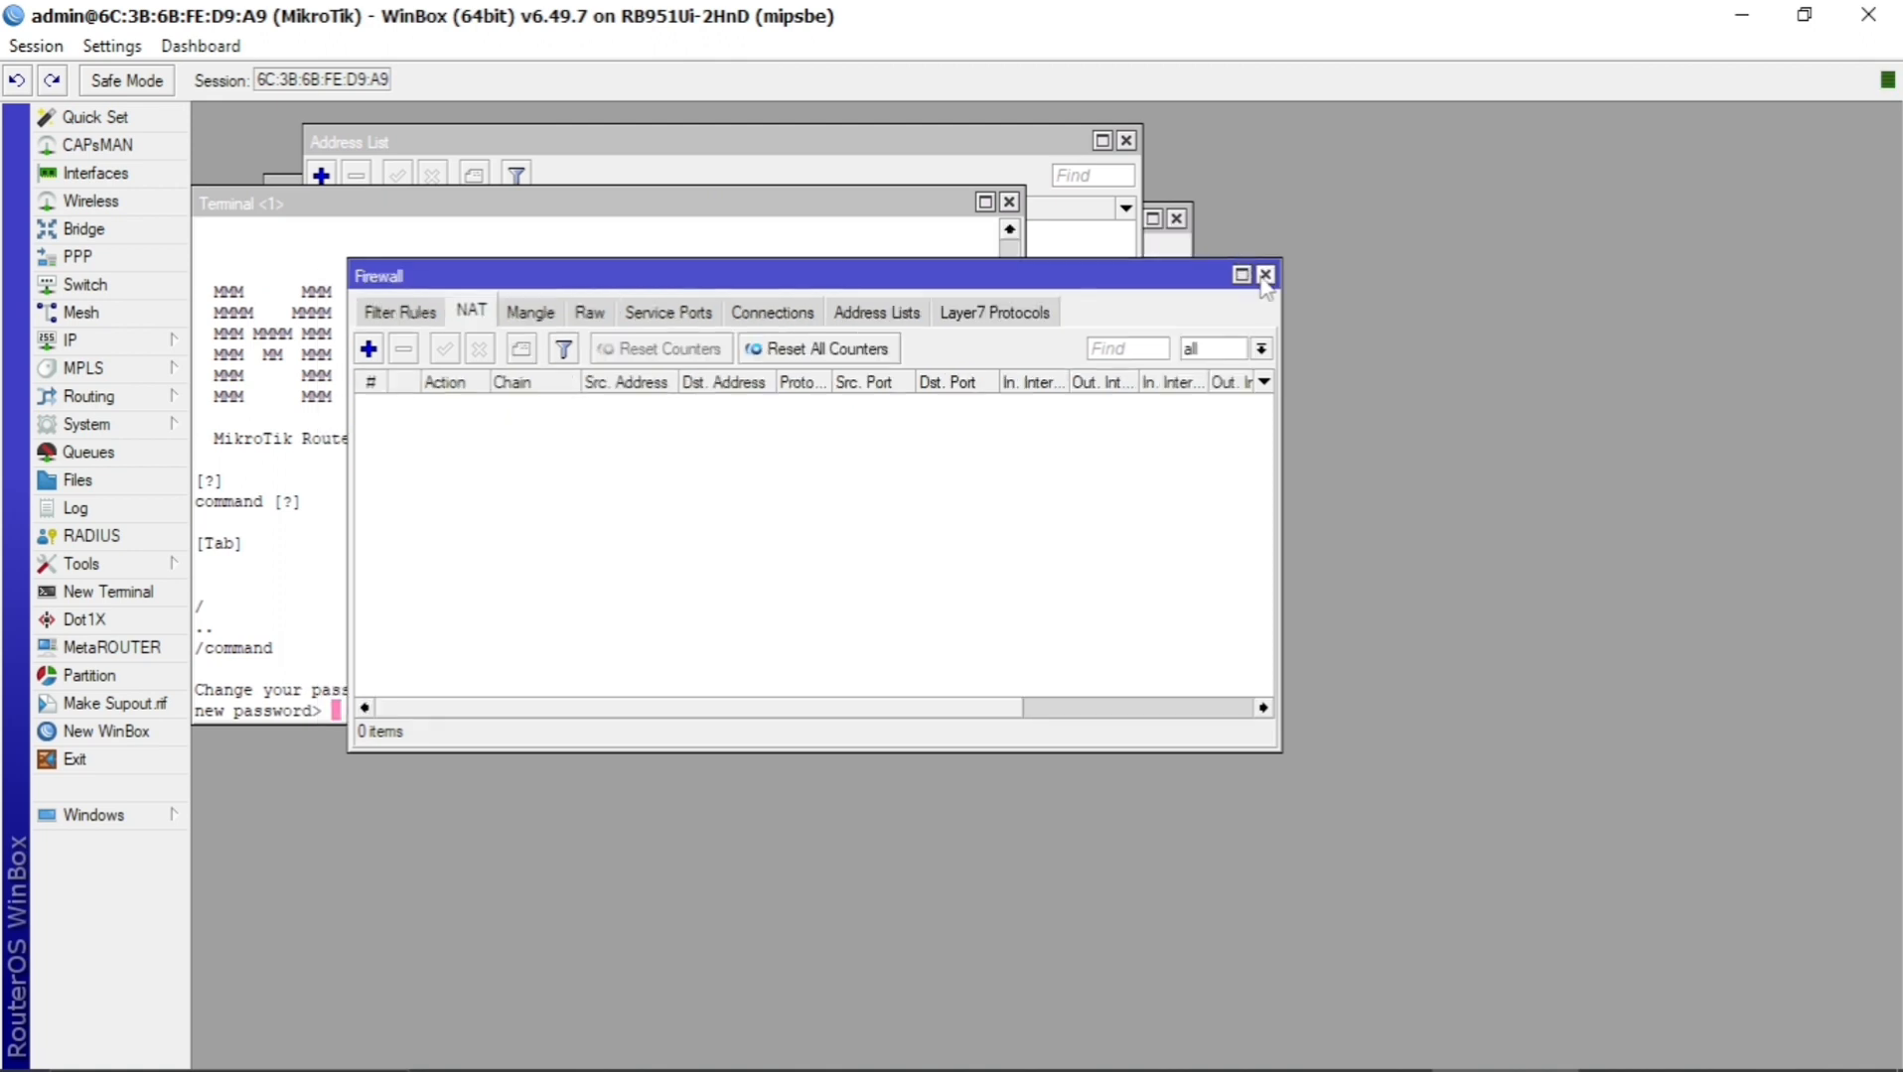
left_click(1262, 274)
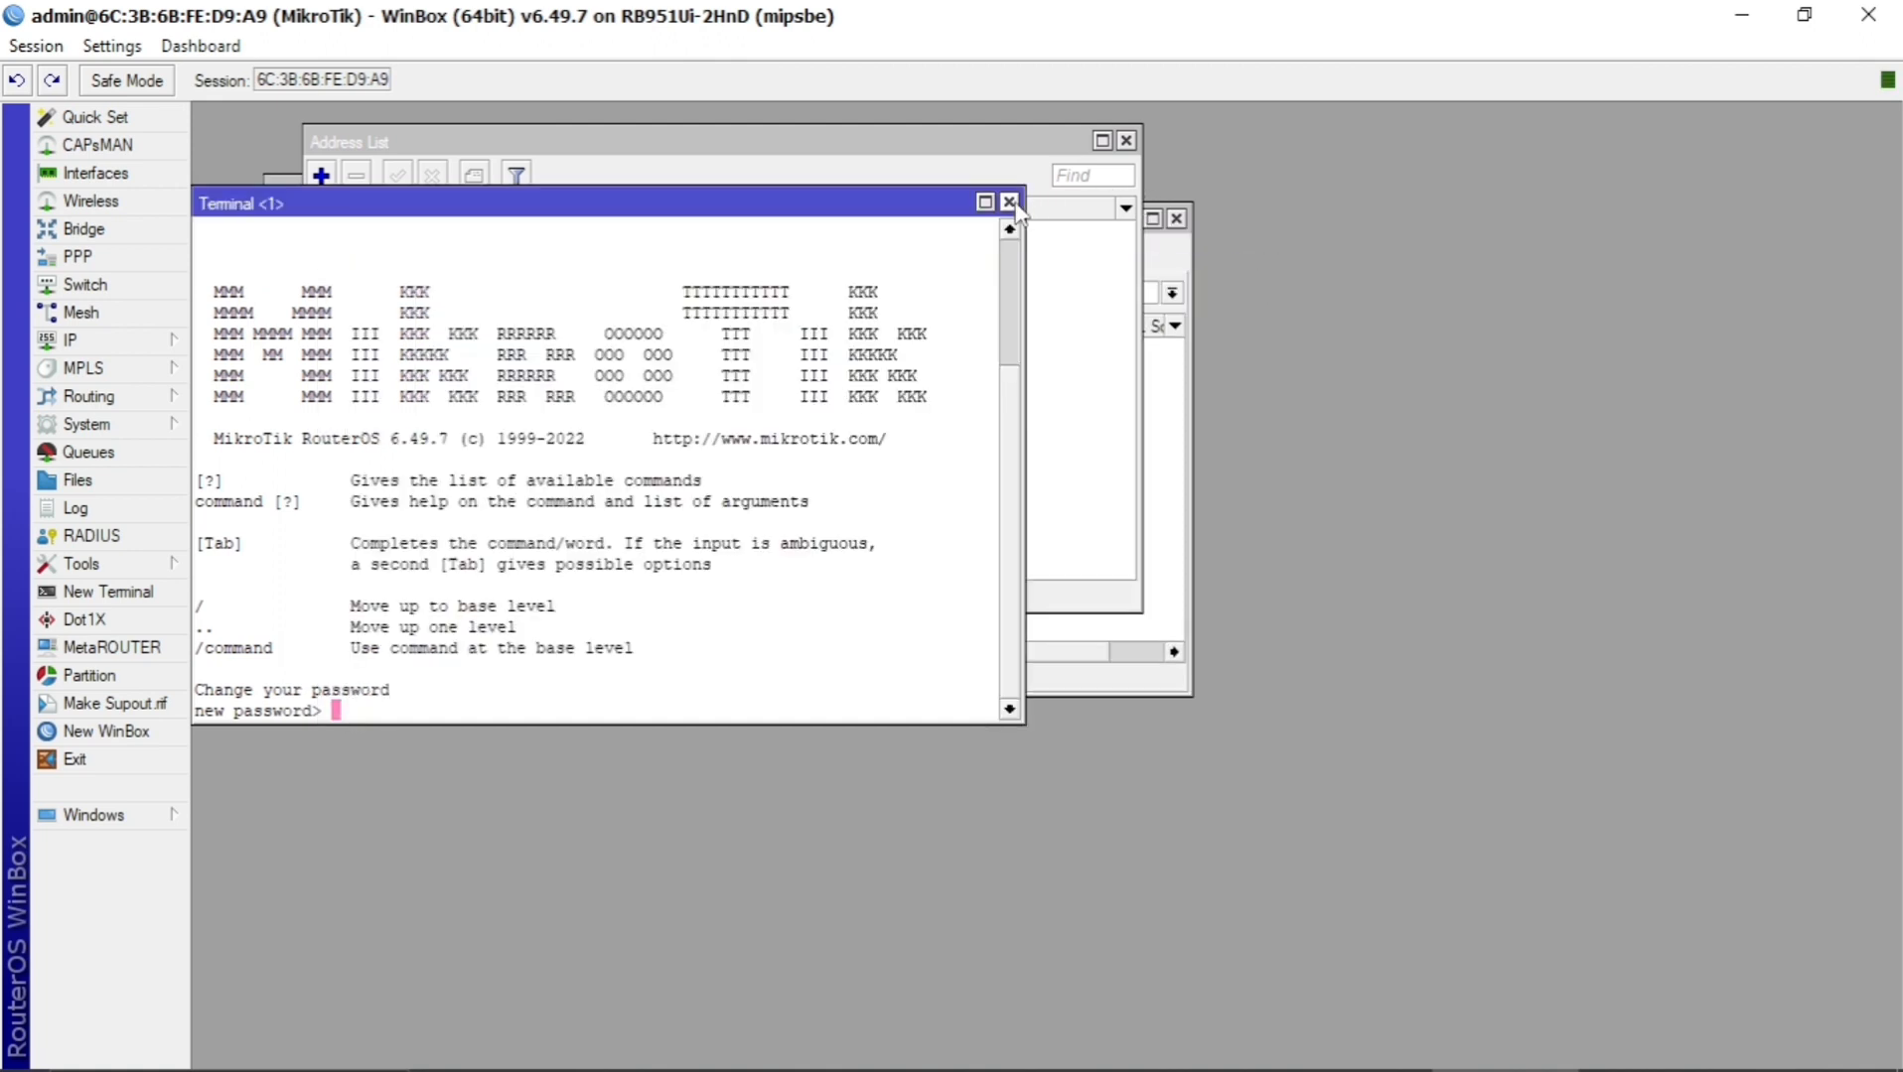
left_click(1009, 201)
left_click(1127, 140)
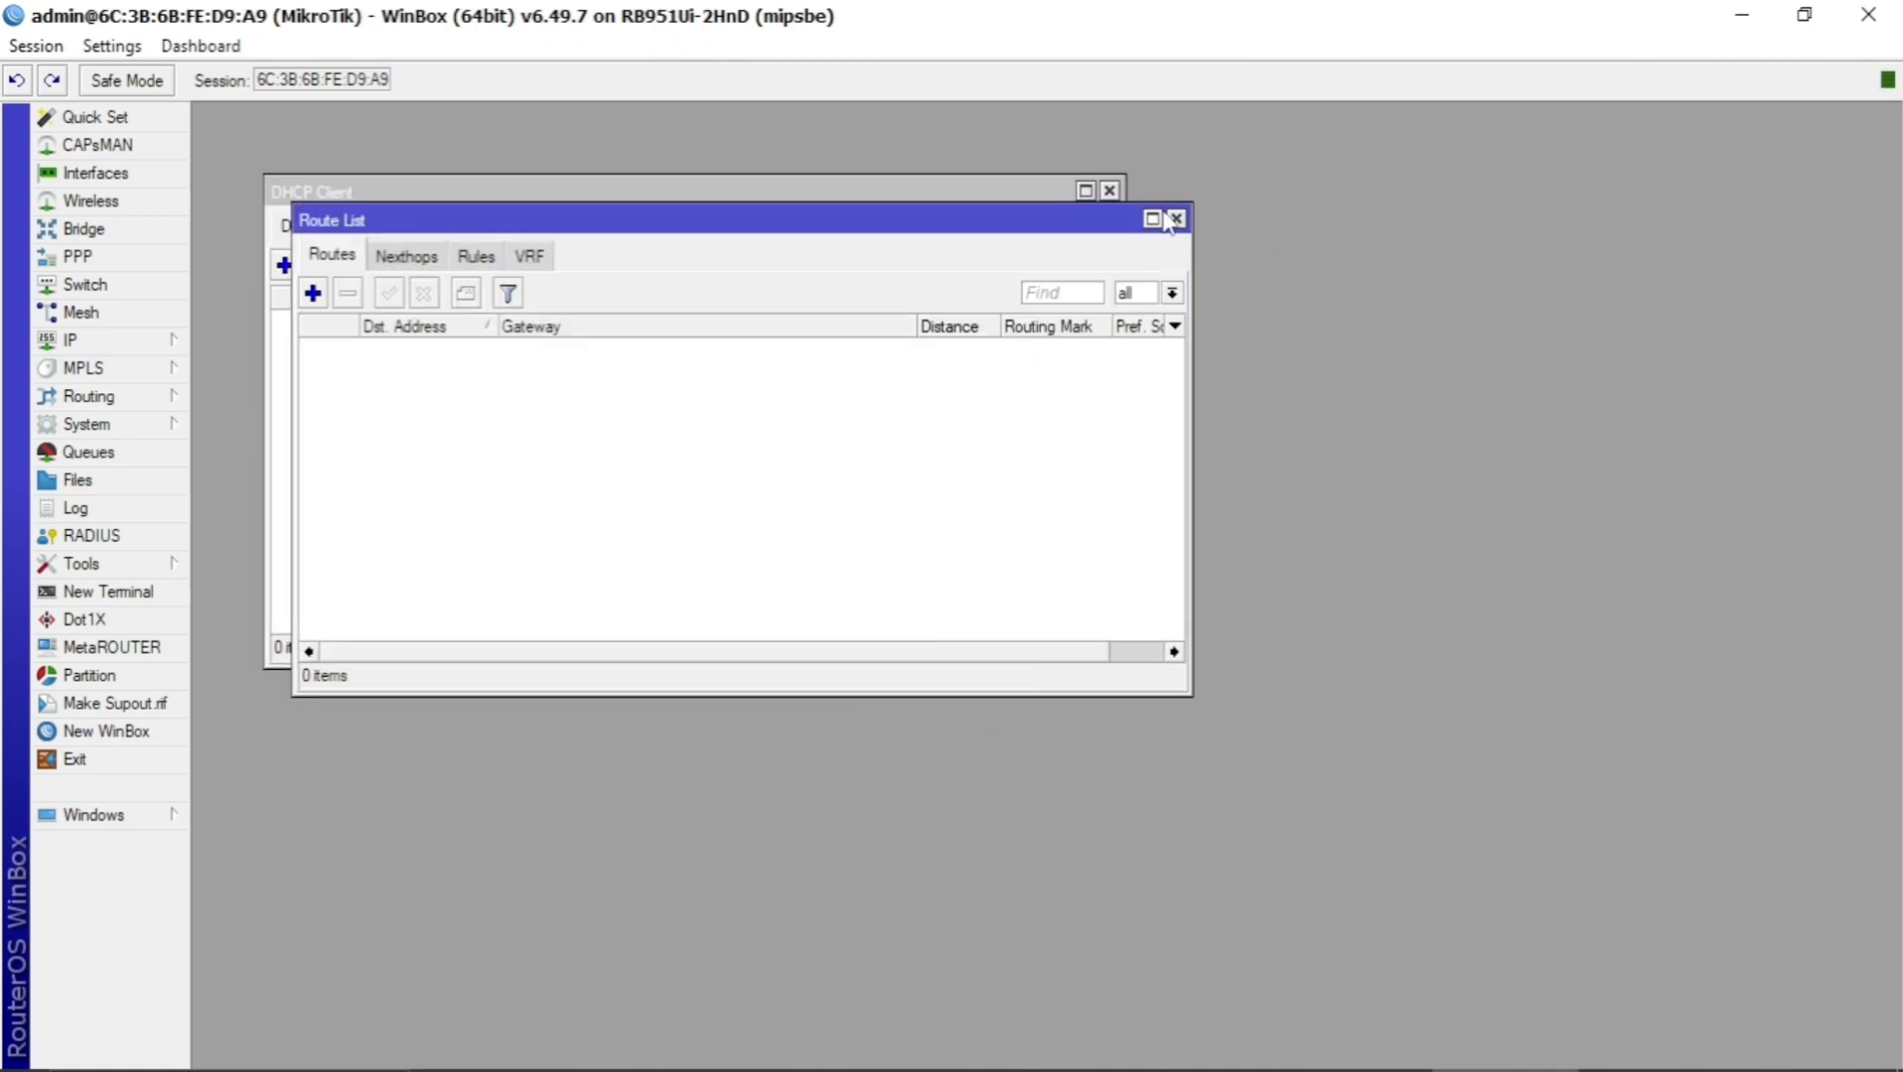
left_click(1176, 218)
left_click(1109, 191)
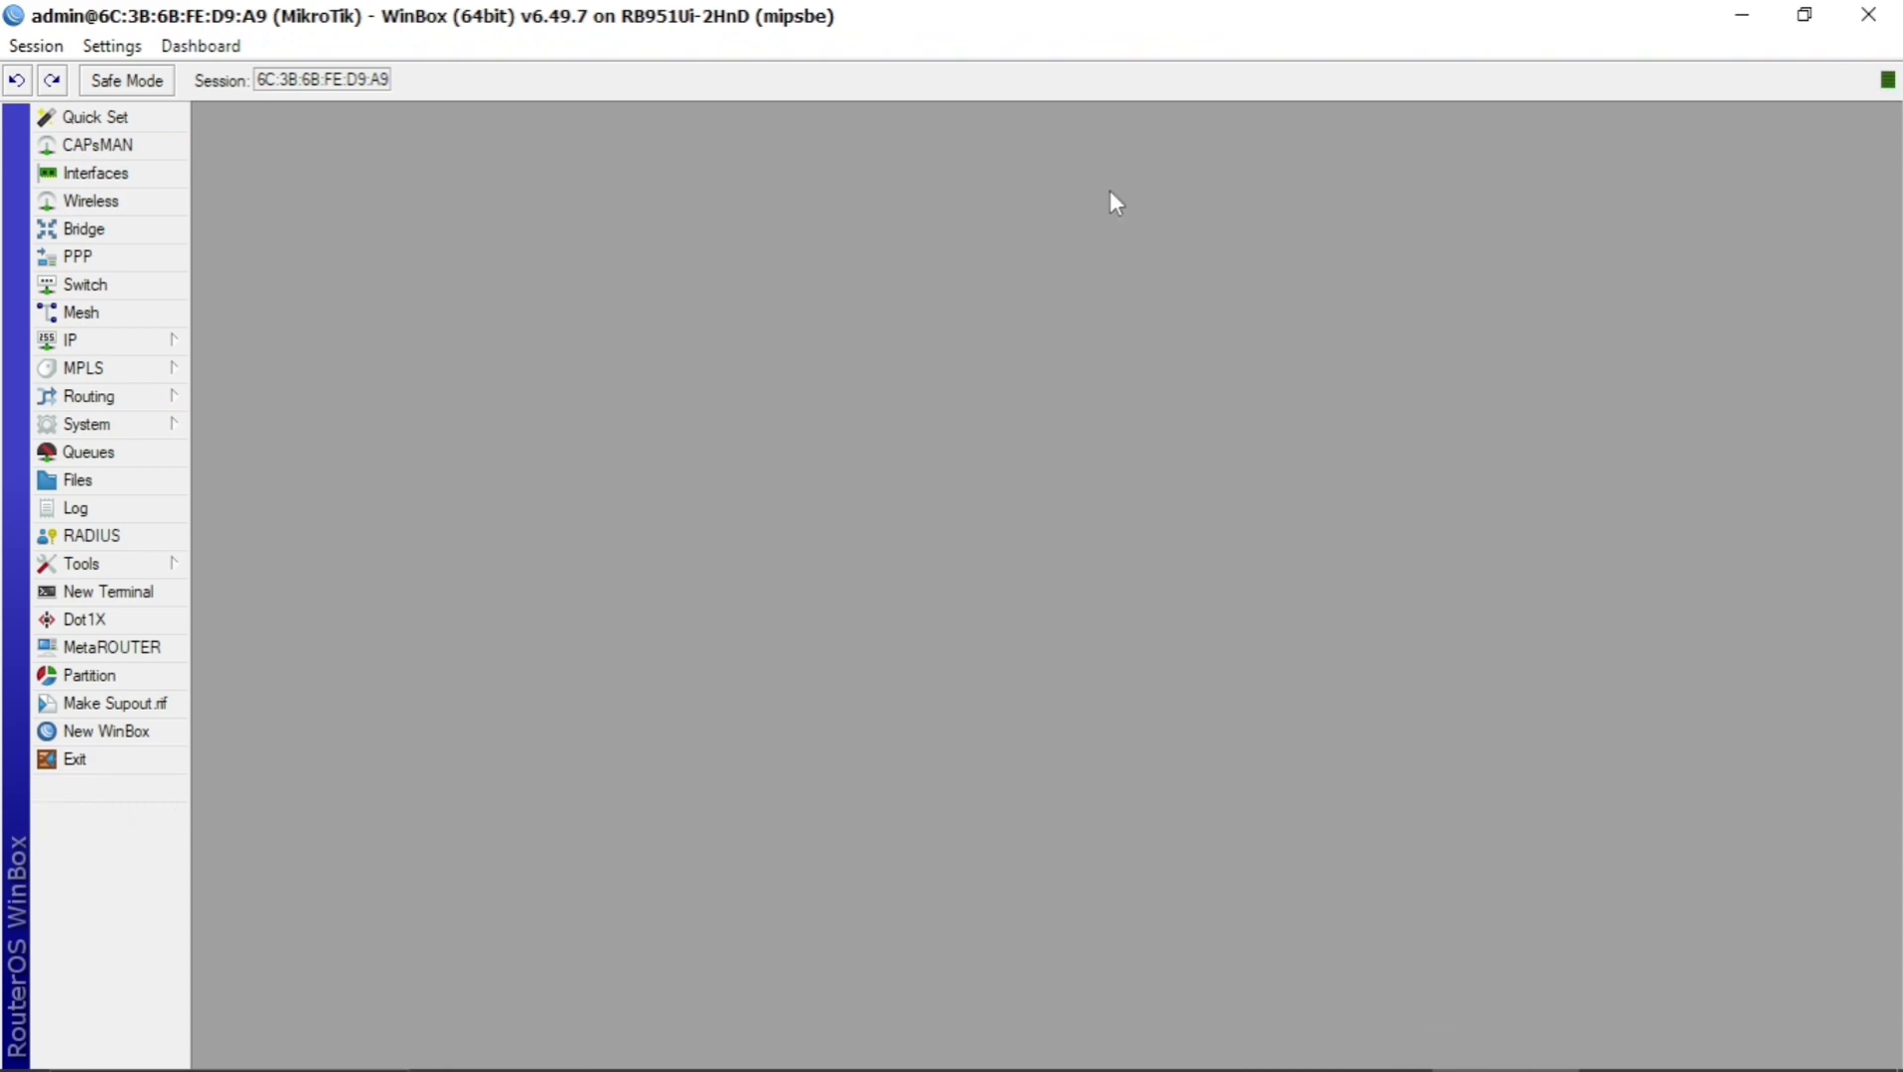
Check the identity scheme in the browser's exam PDF, and in WinBox set the router identity to UKK2024-R1- followed by the student's name.
key("alt+Tab")
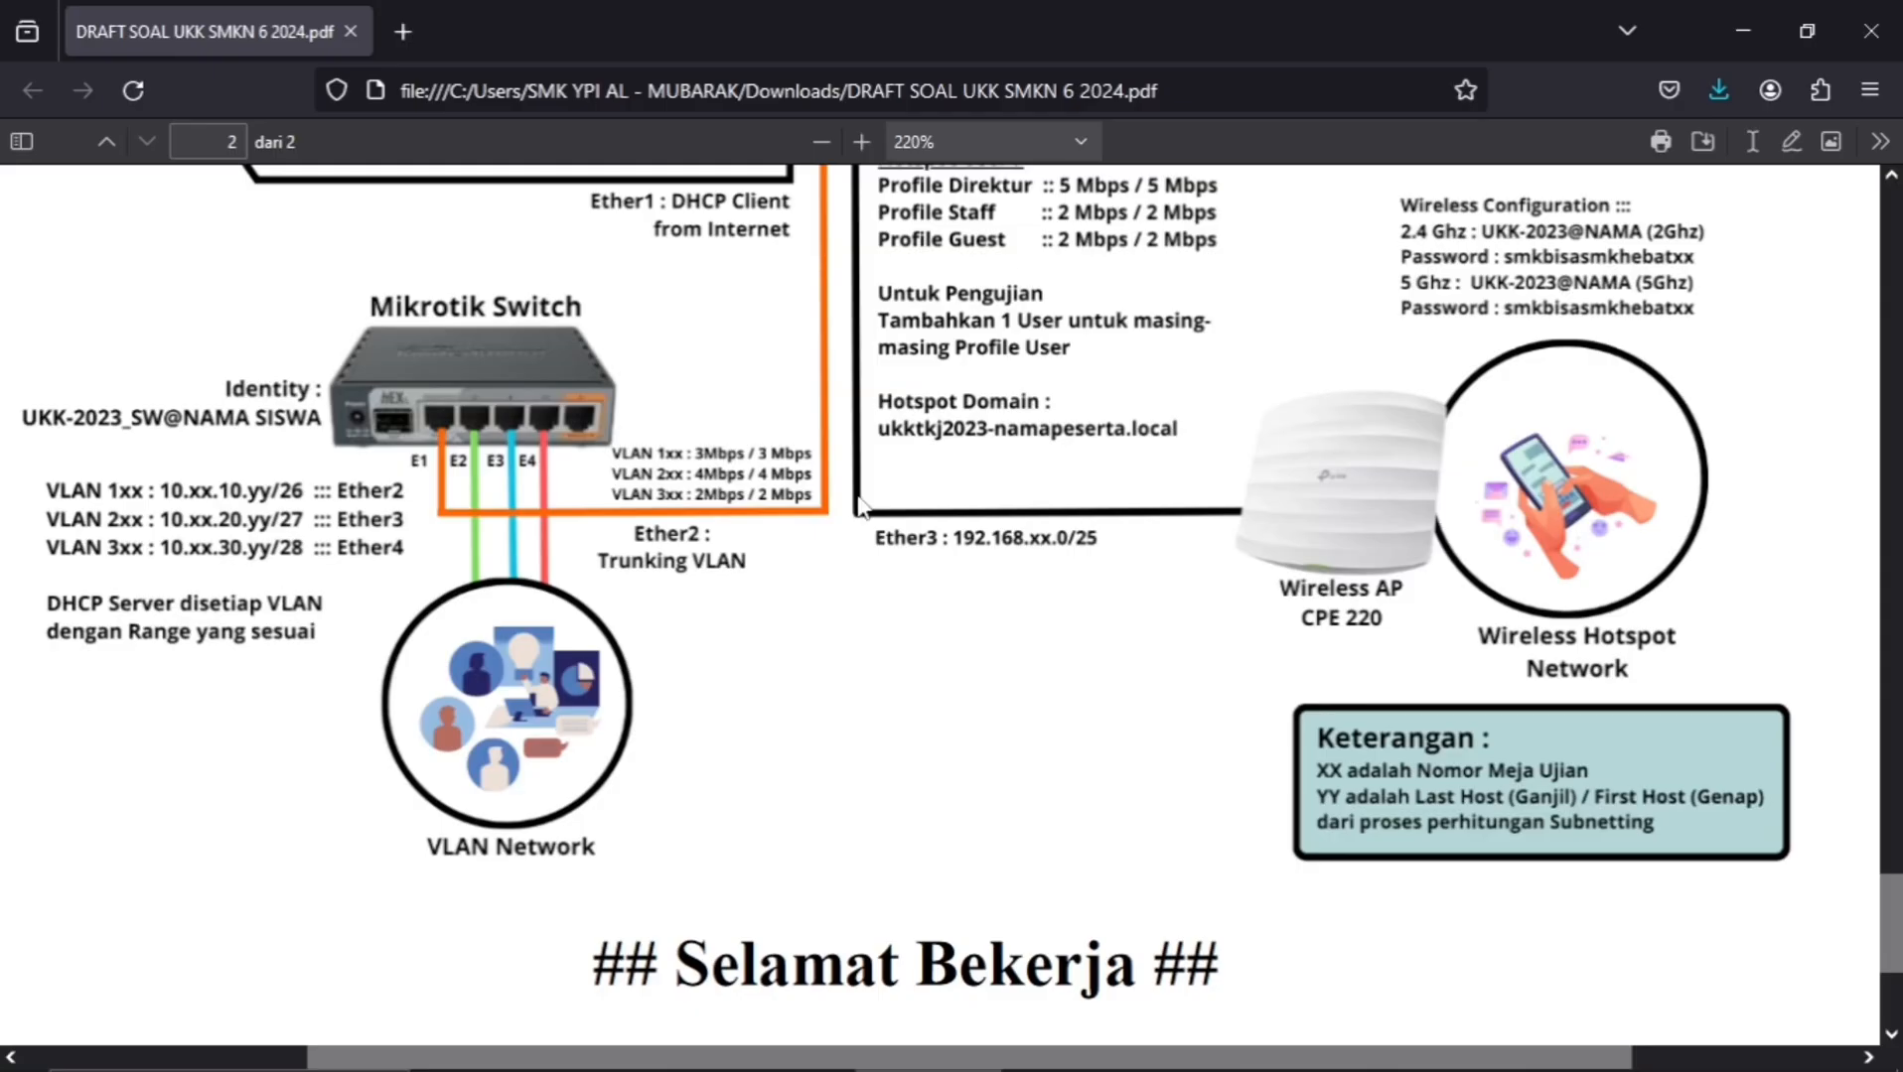
scroll(860, 504, "up", 5)
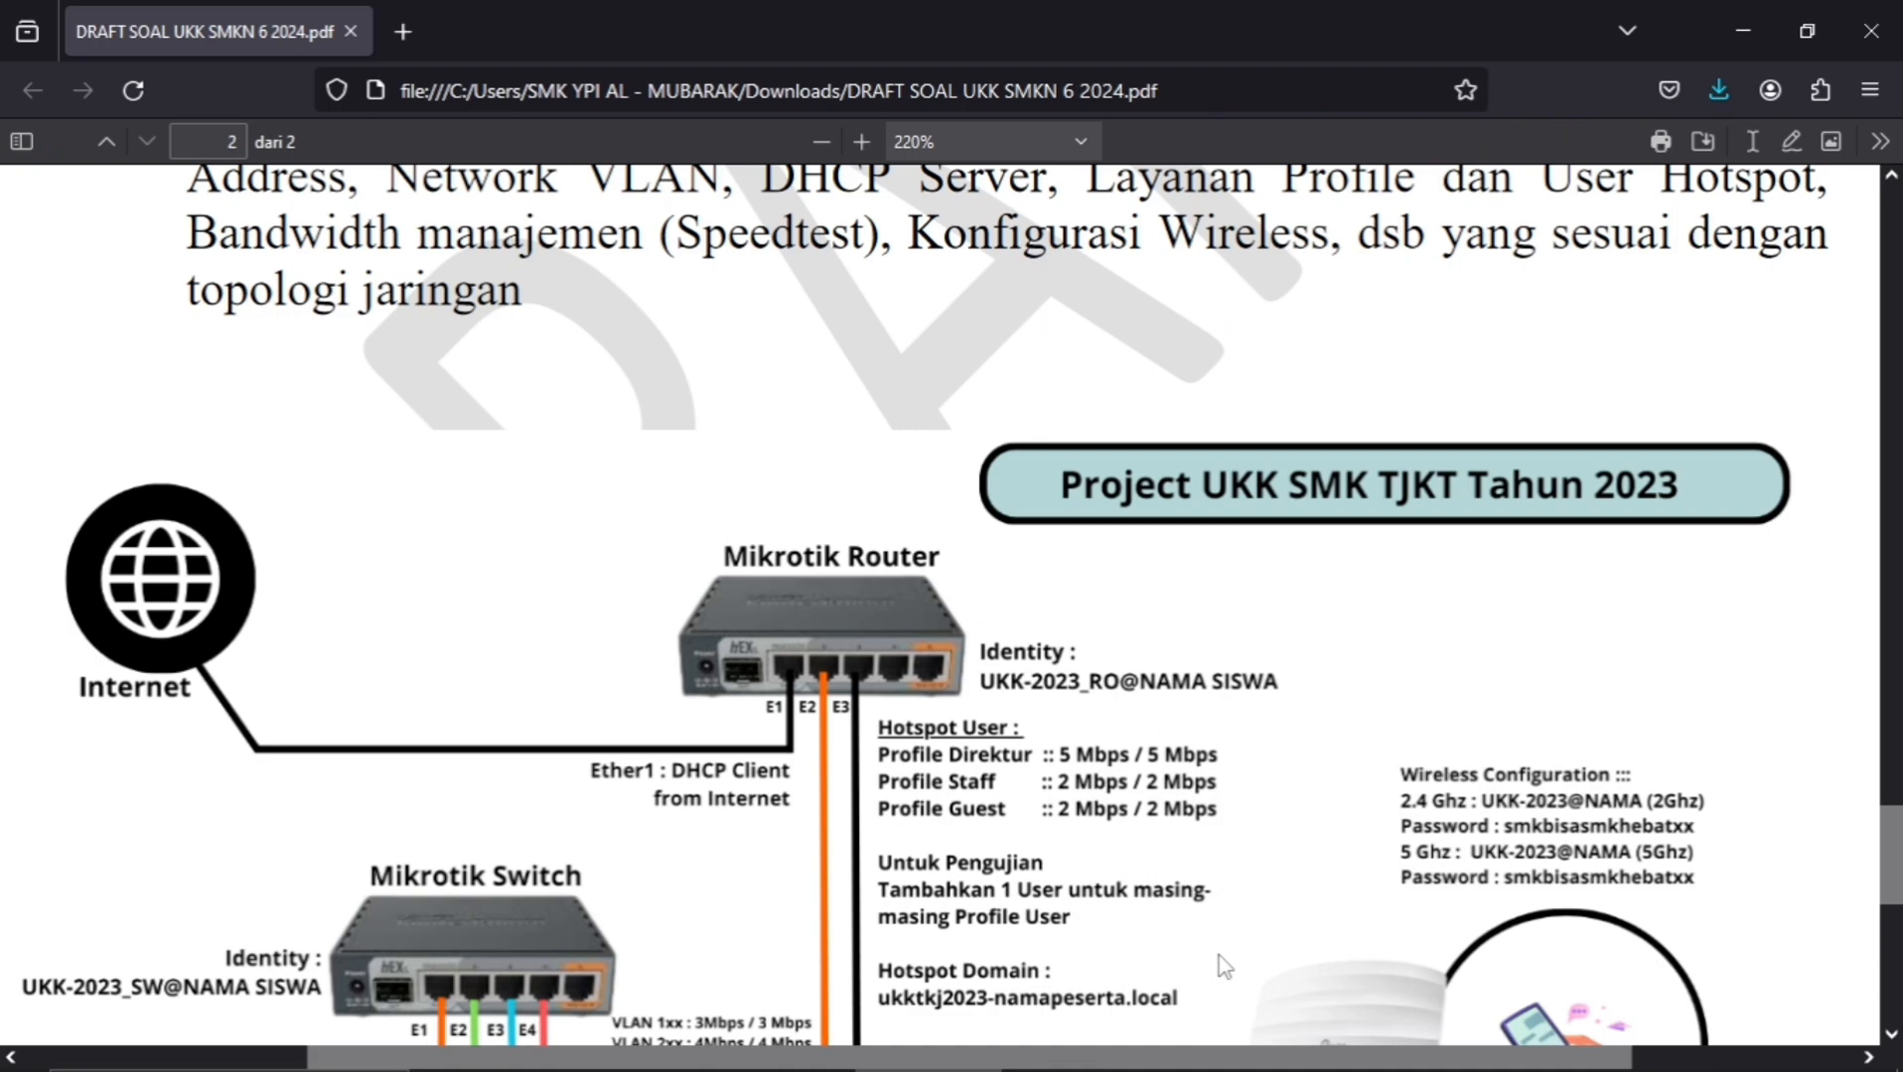
key("alt+Tab")
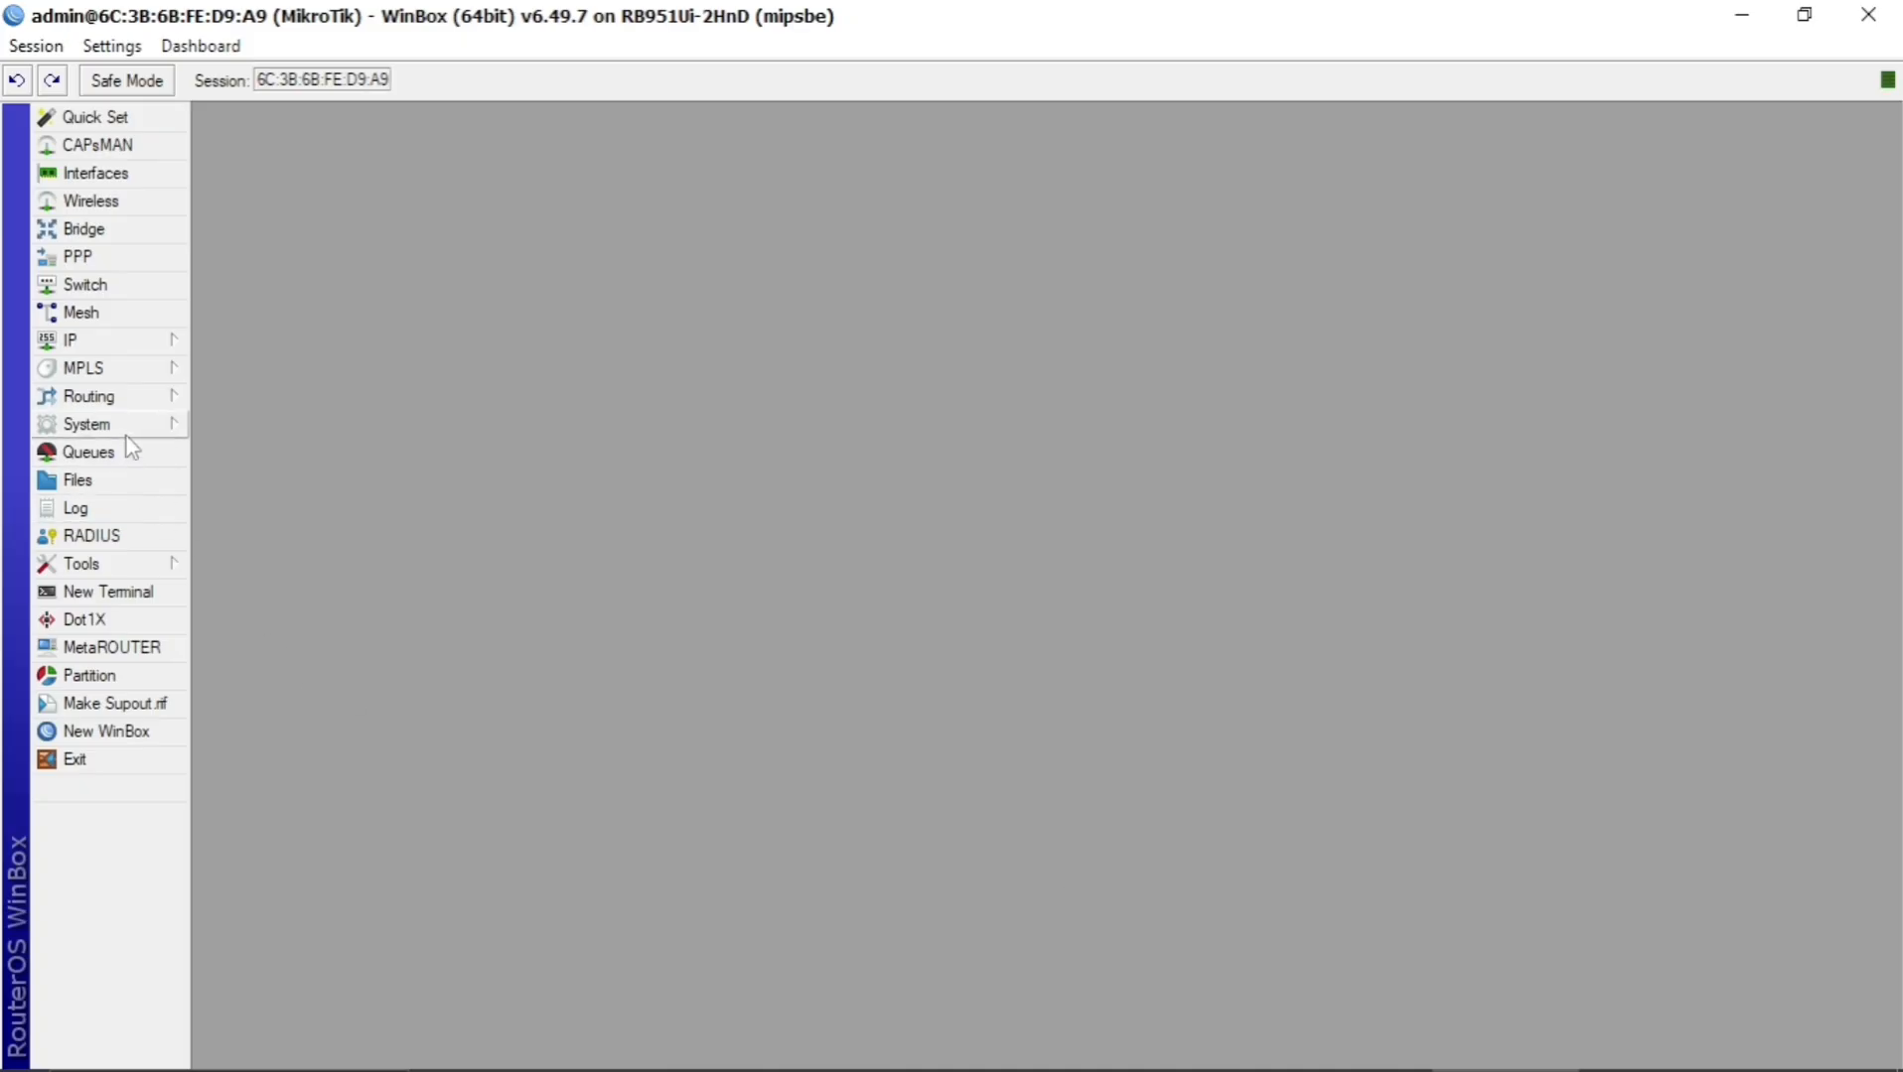
left_click(126, 434)
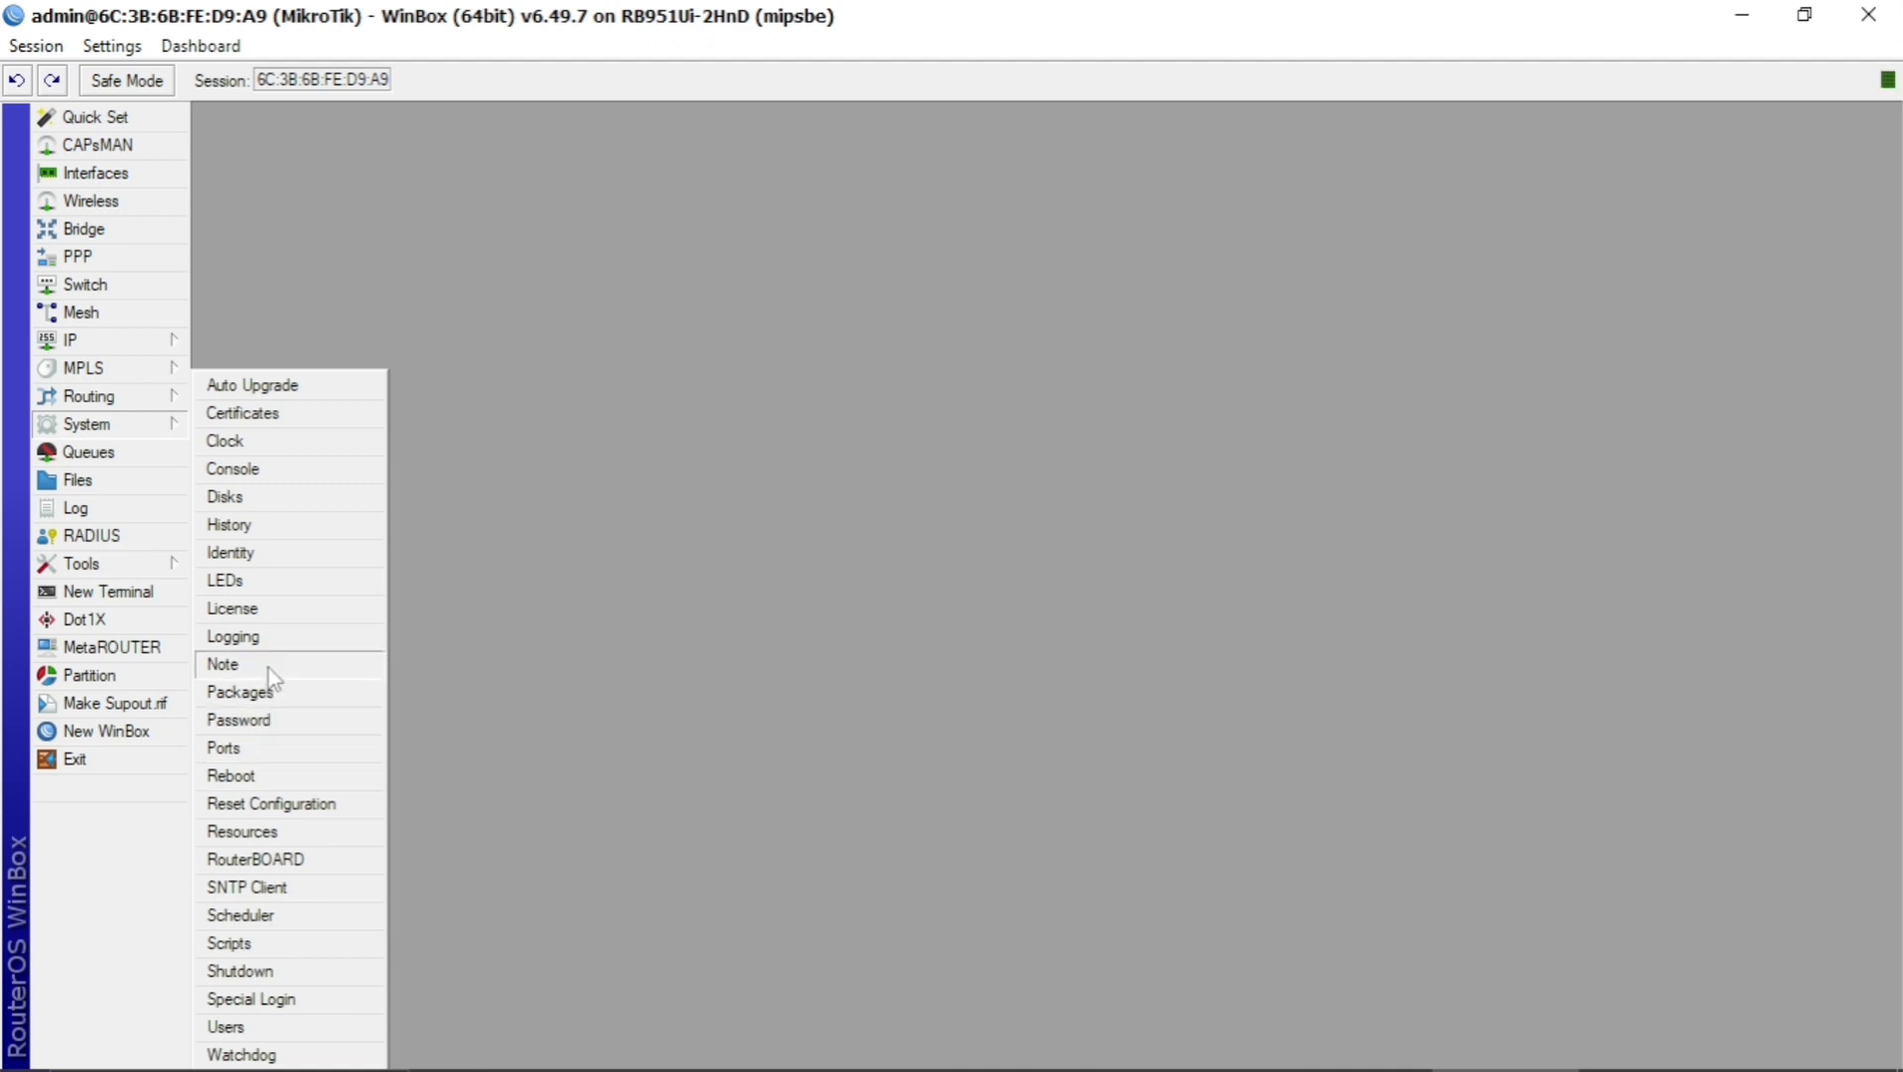
left_click(285, 556)
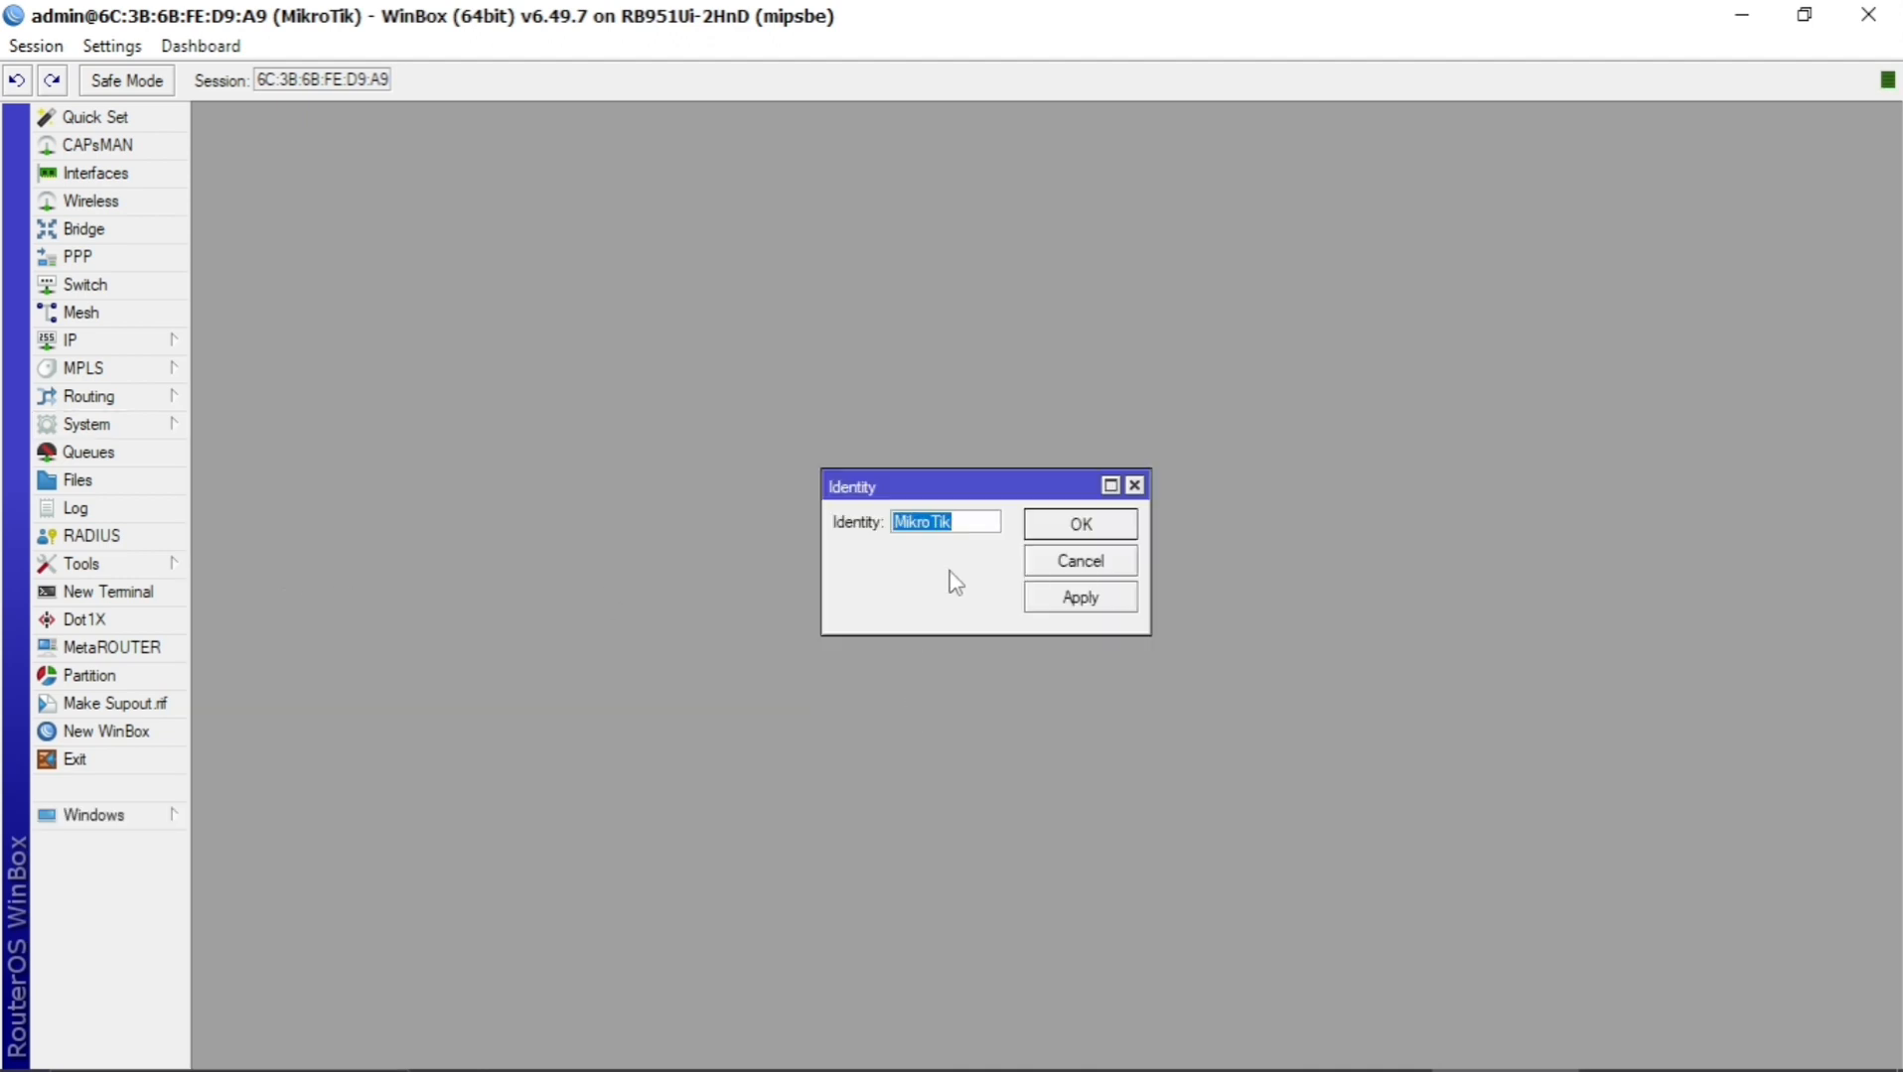
type("UKK")
type("2024")
type("-R1")
type("-MuhammadA")
type("li")
left_click_drag(1150, 567, 1381, 580)
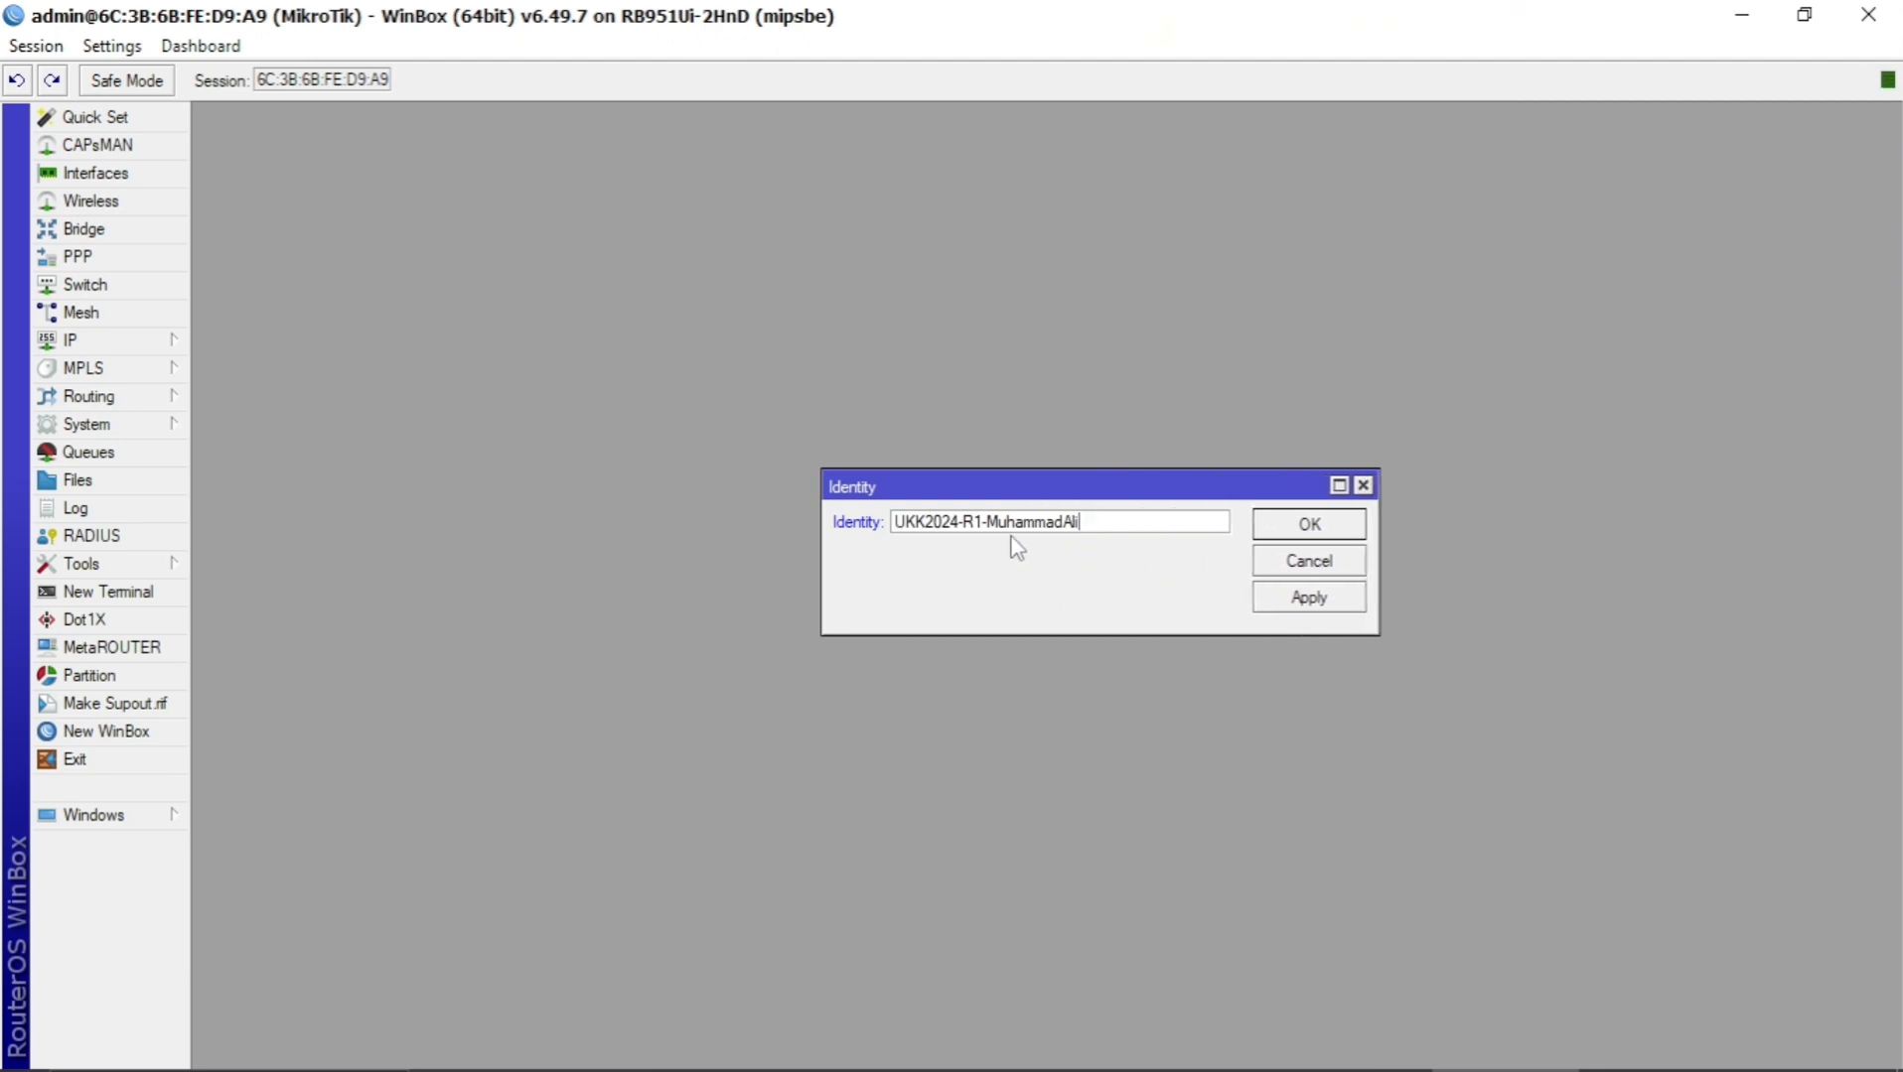
left_click(1311, 600)
left_click(1305, 526)
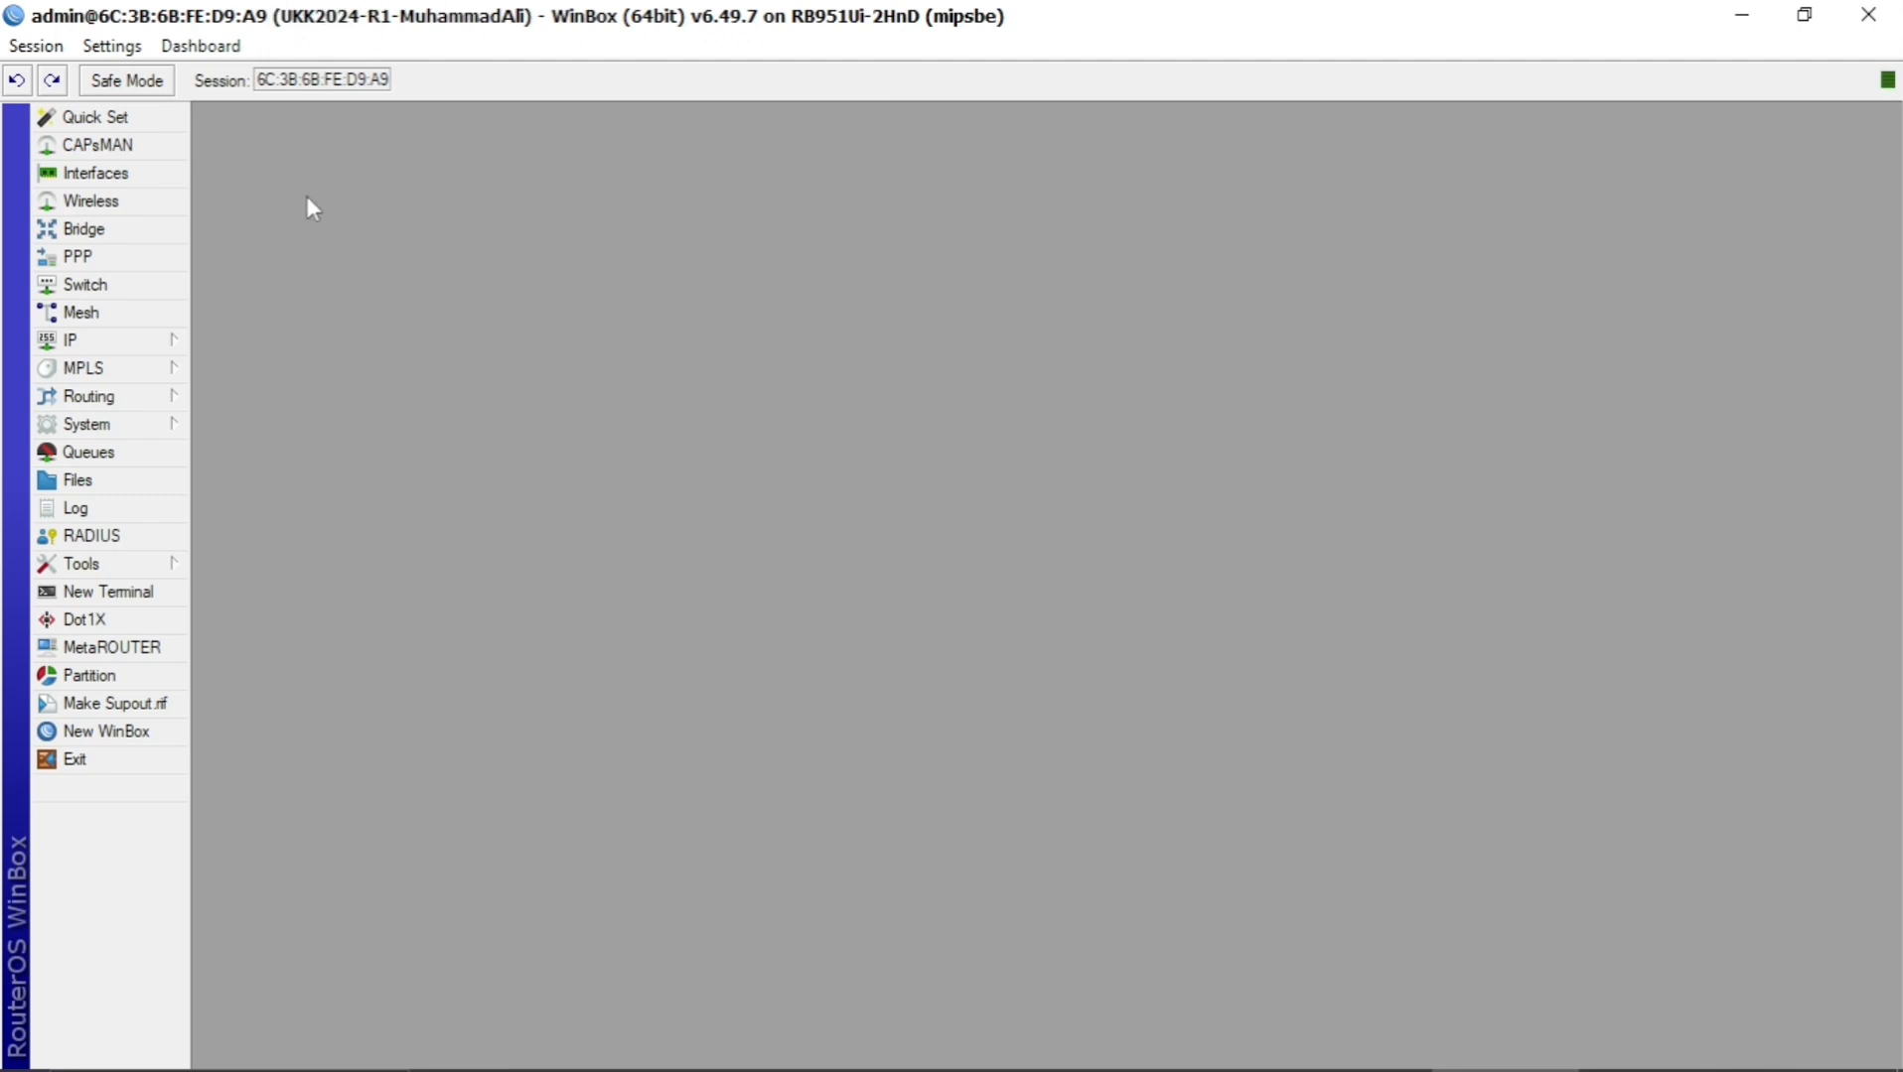
Start a new router user named adm and assign it to the full group.
left_click(139, 425)
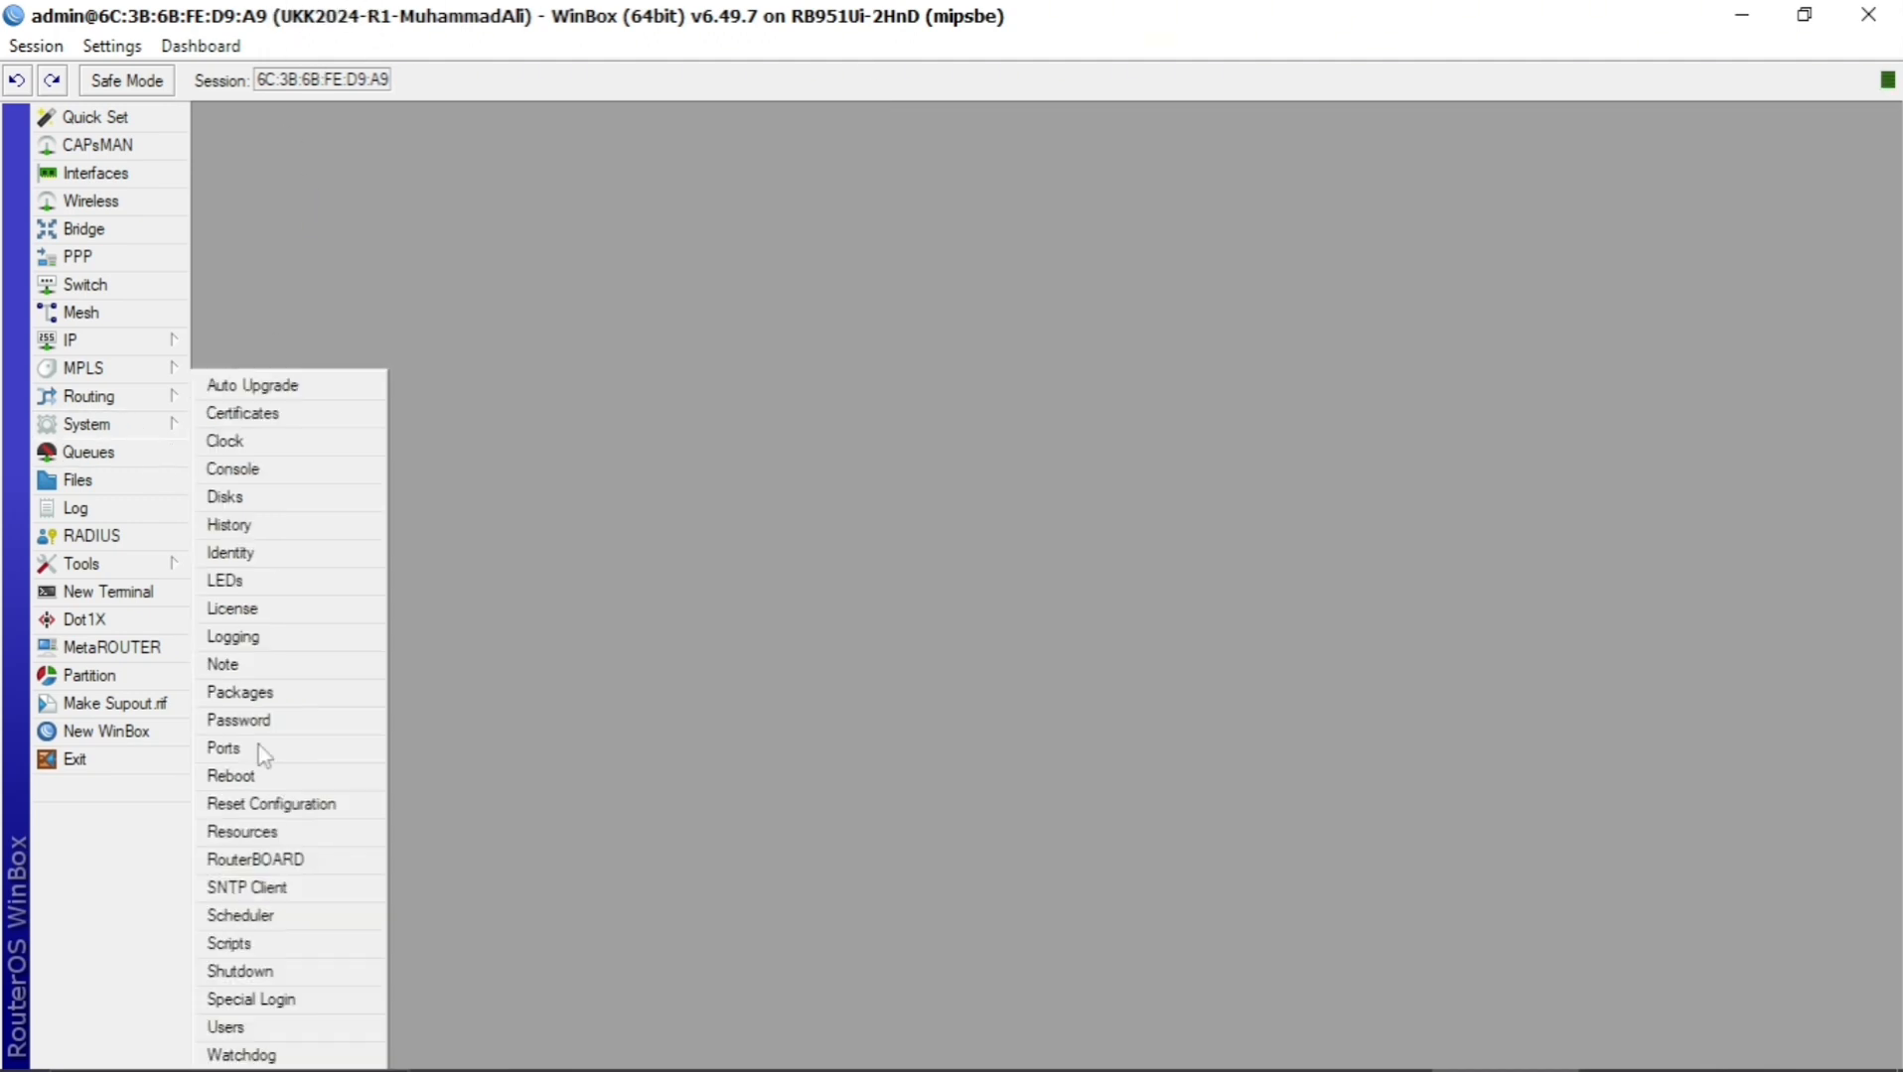
left_click(239, 1028)
left_click_drag(676, 170, 1017, 434)
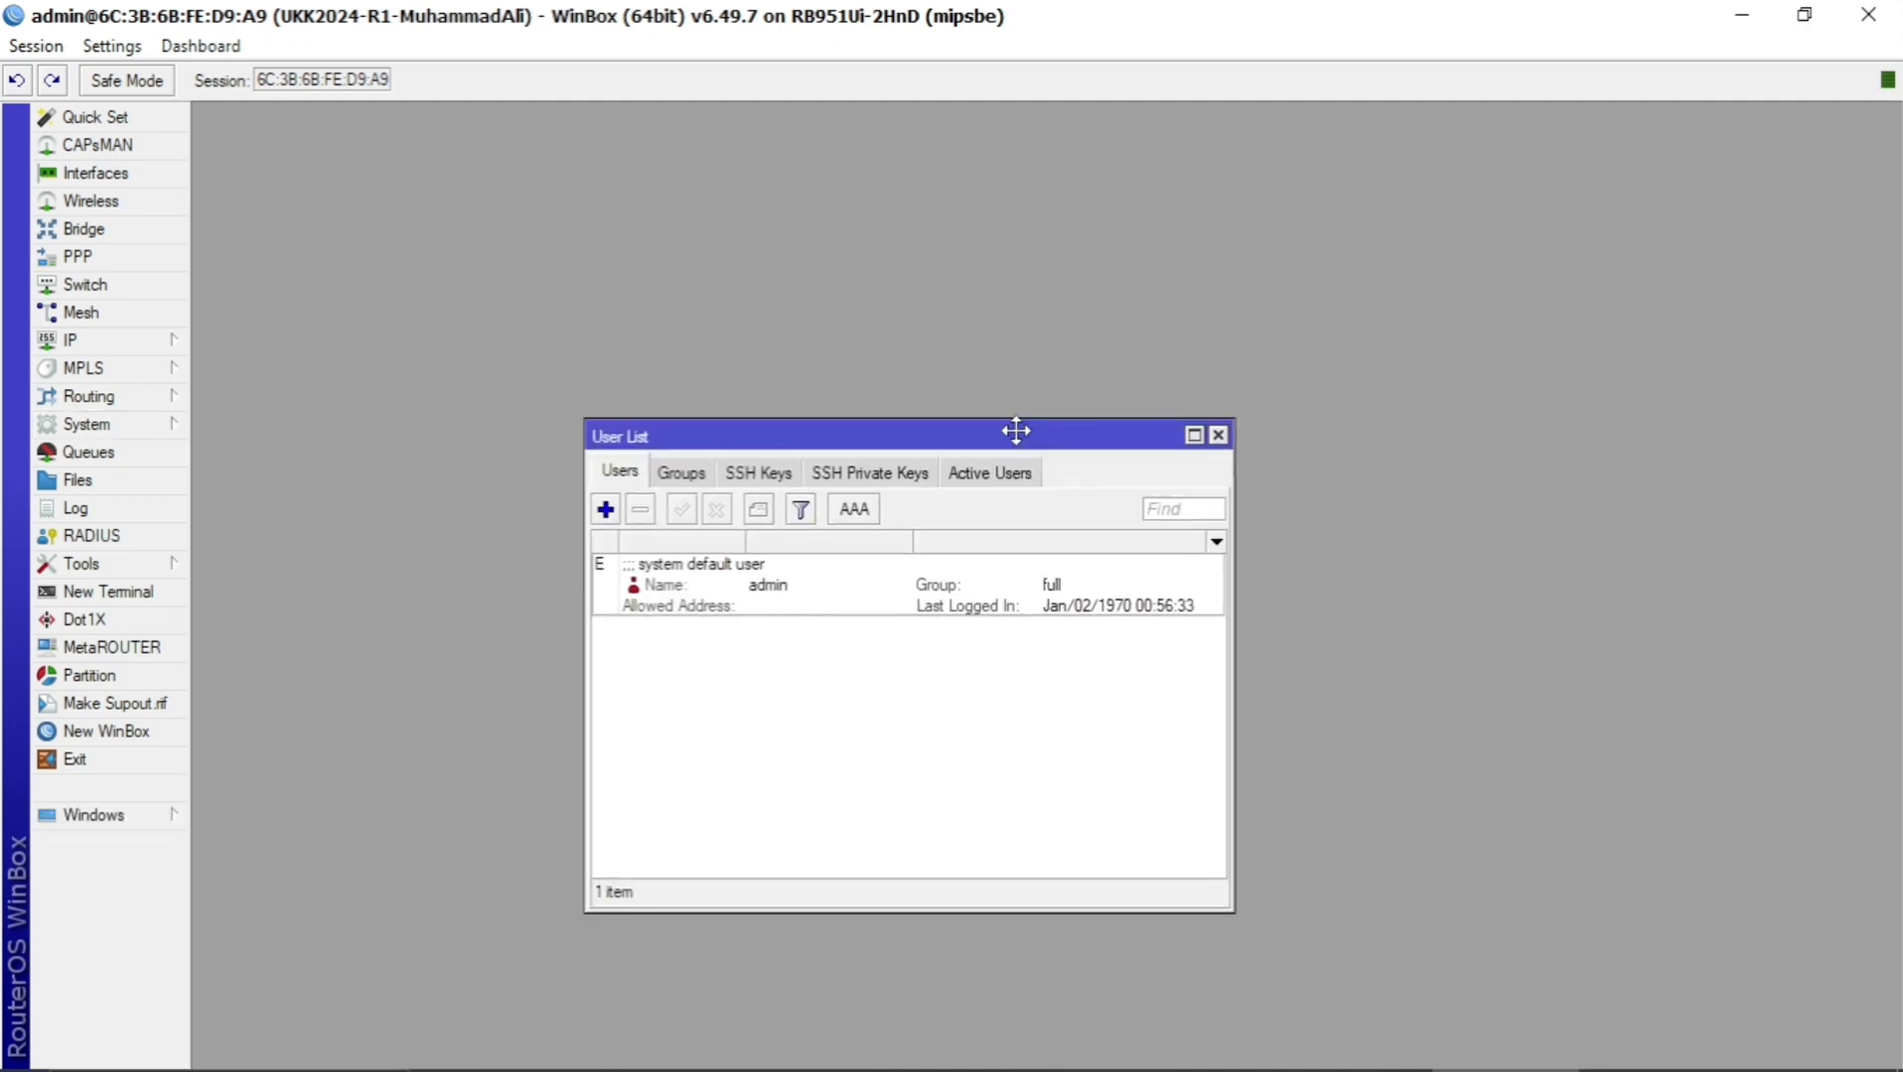
left_click(843, 584)
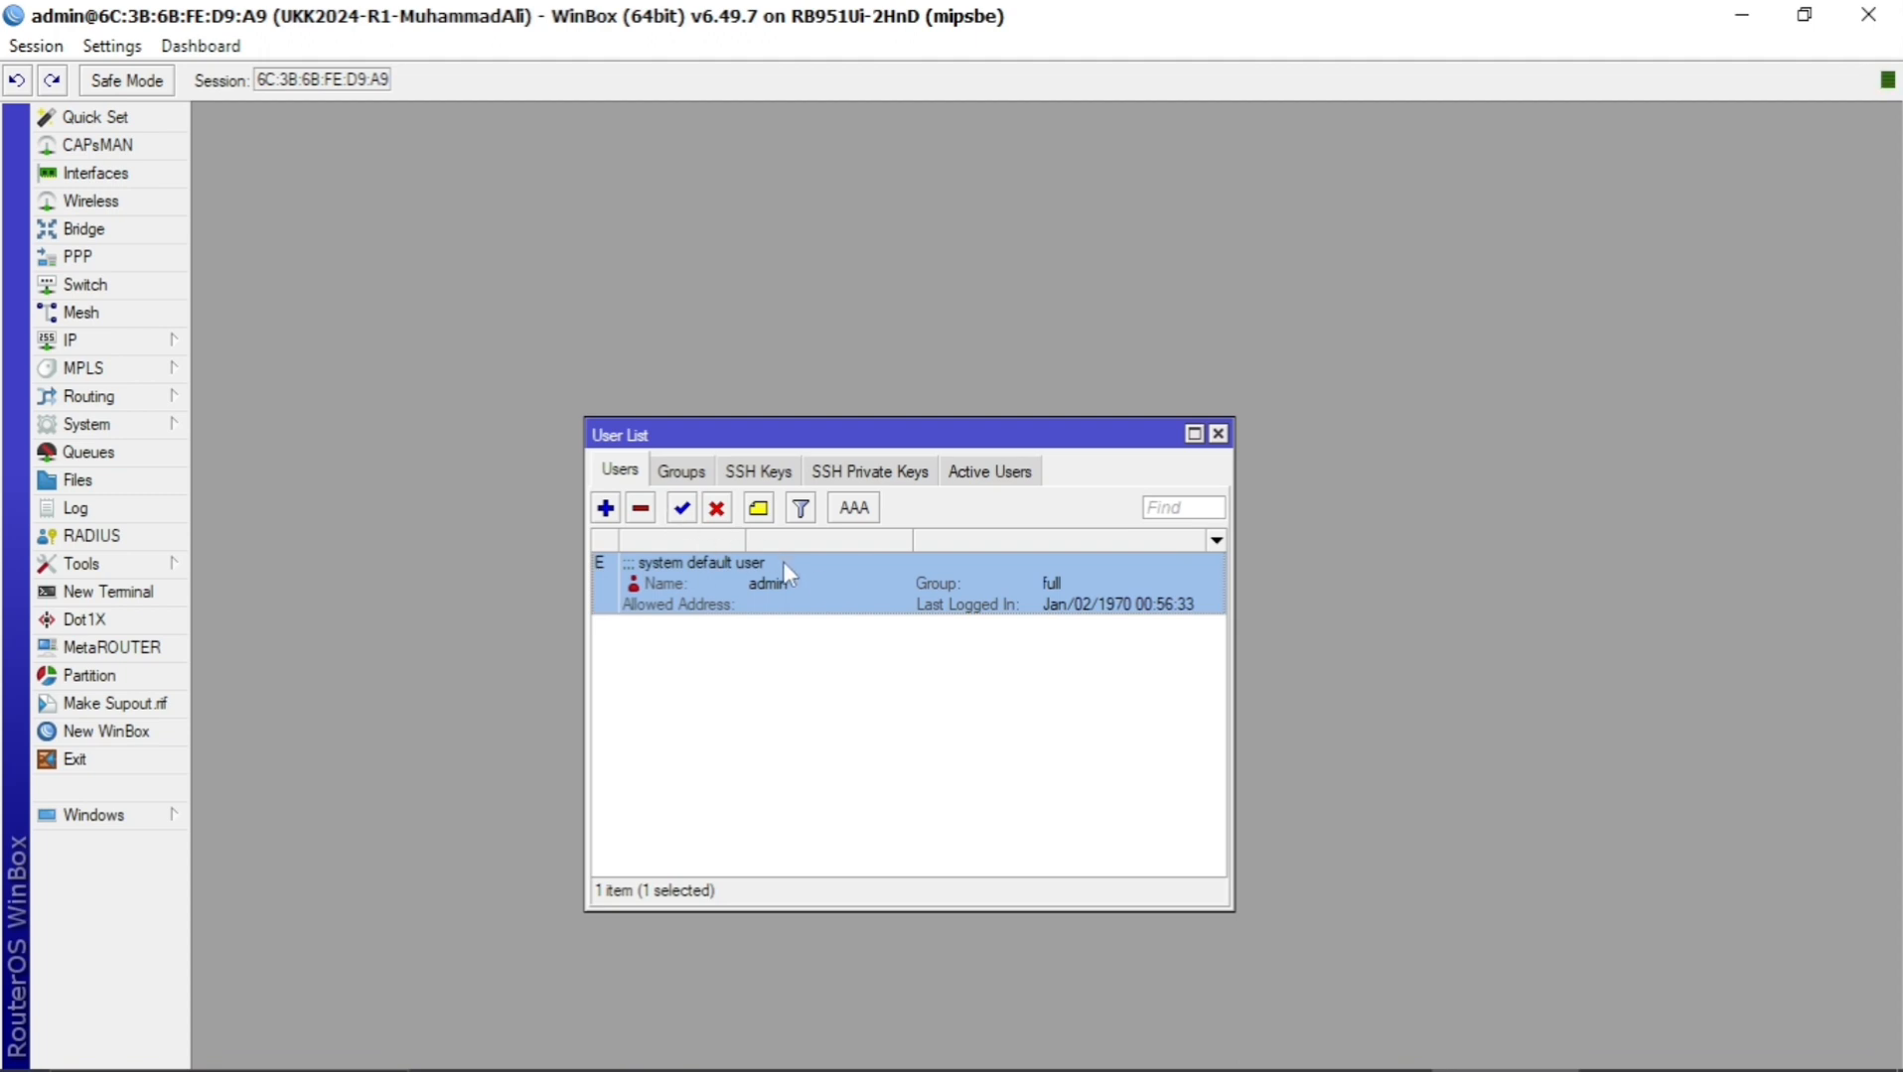
left_click(605, 508)
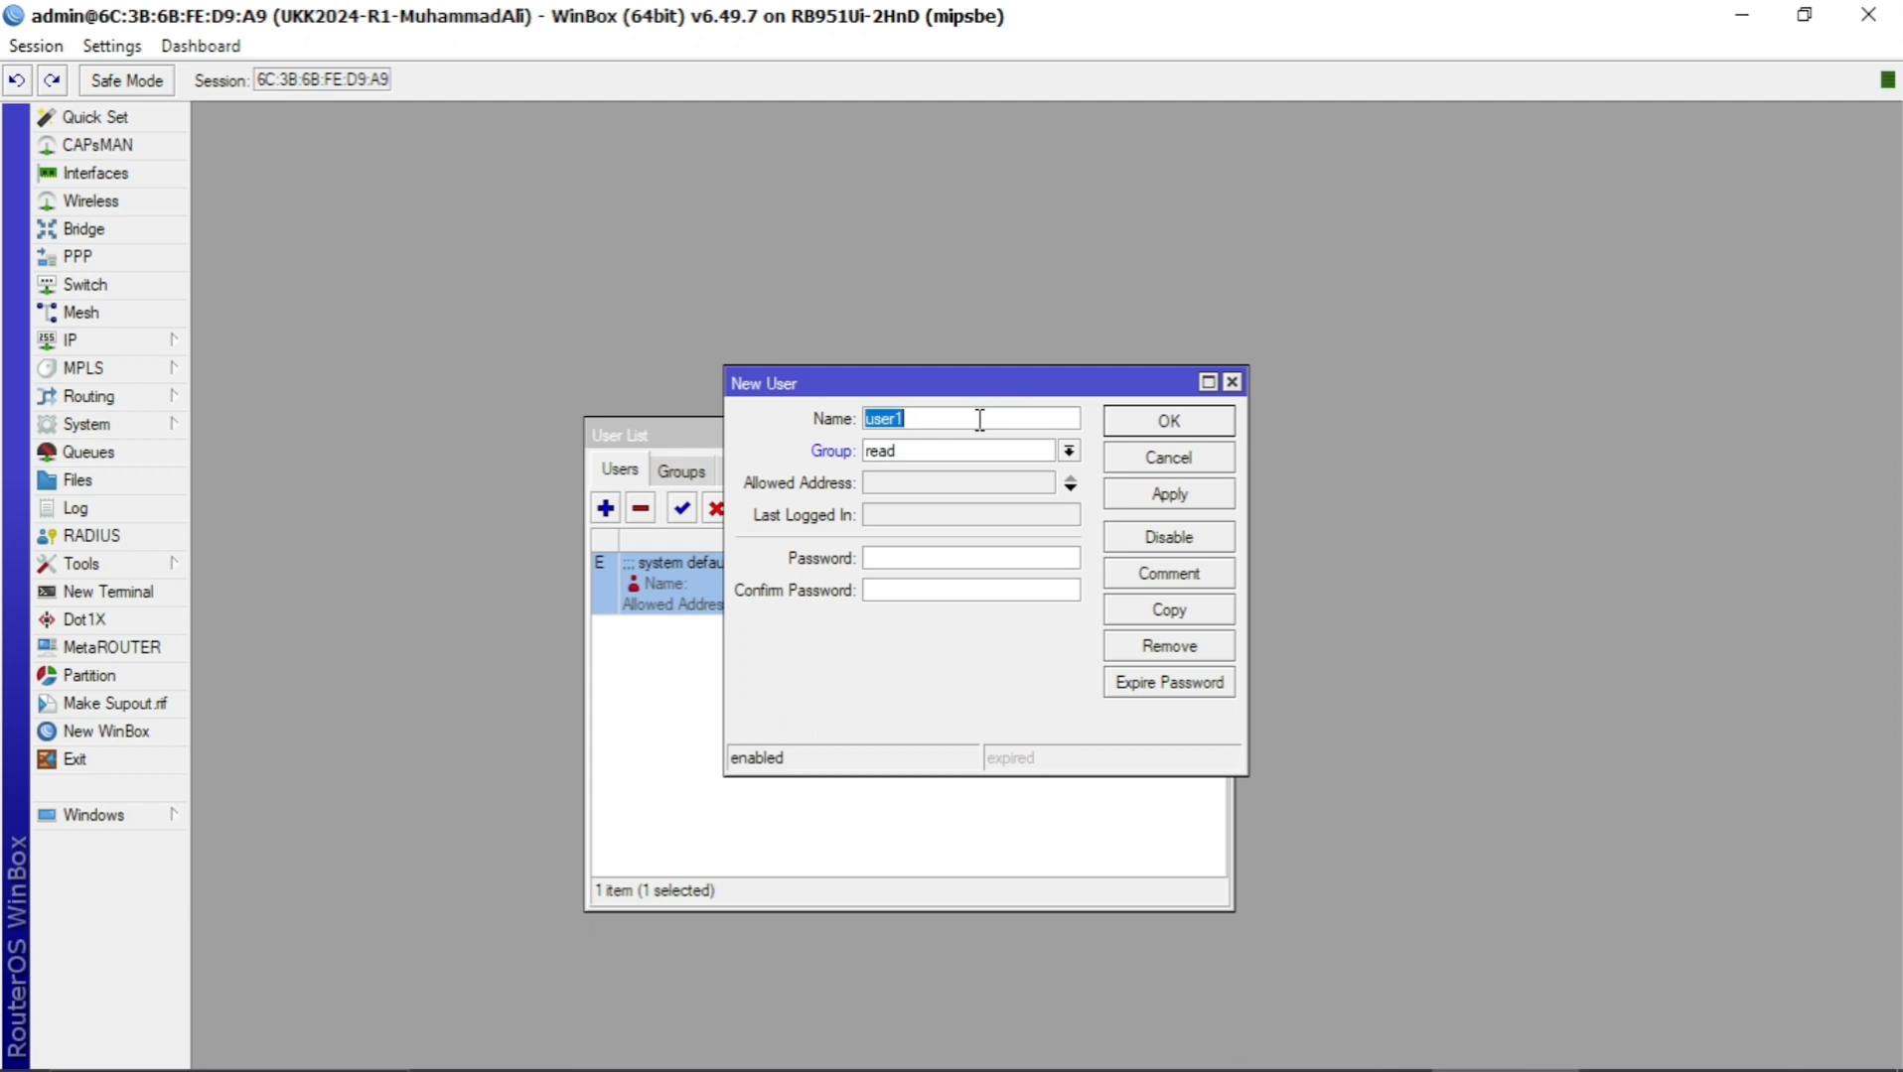
type("adm")
left_click(973, 453)
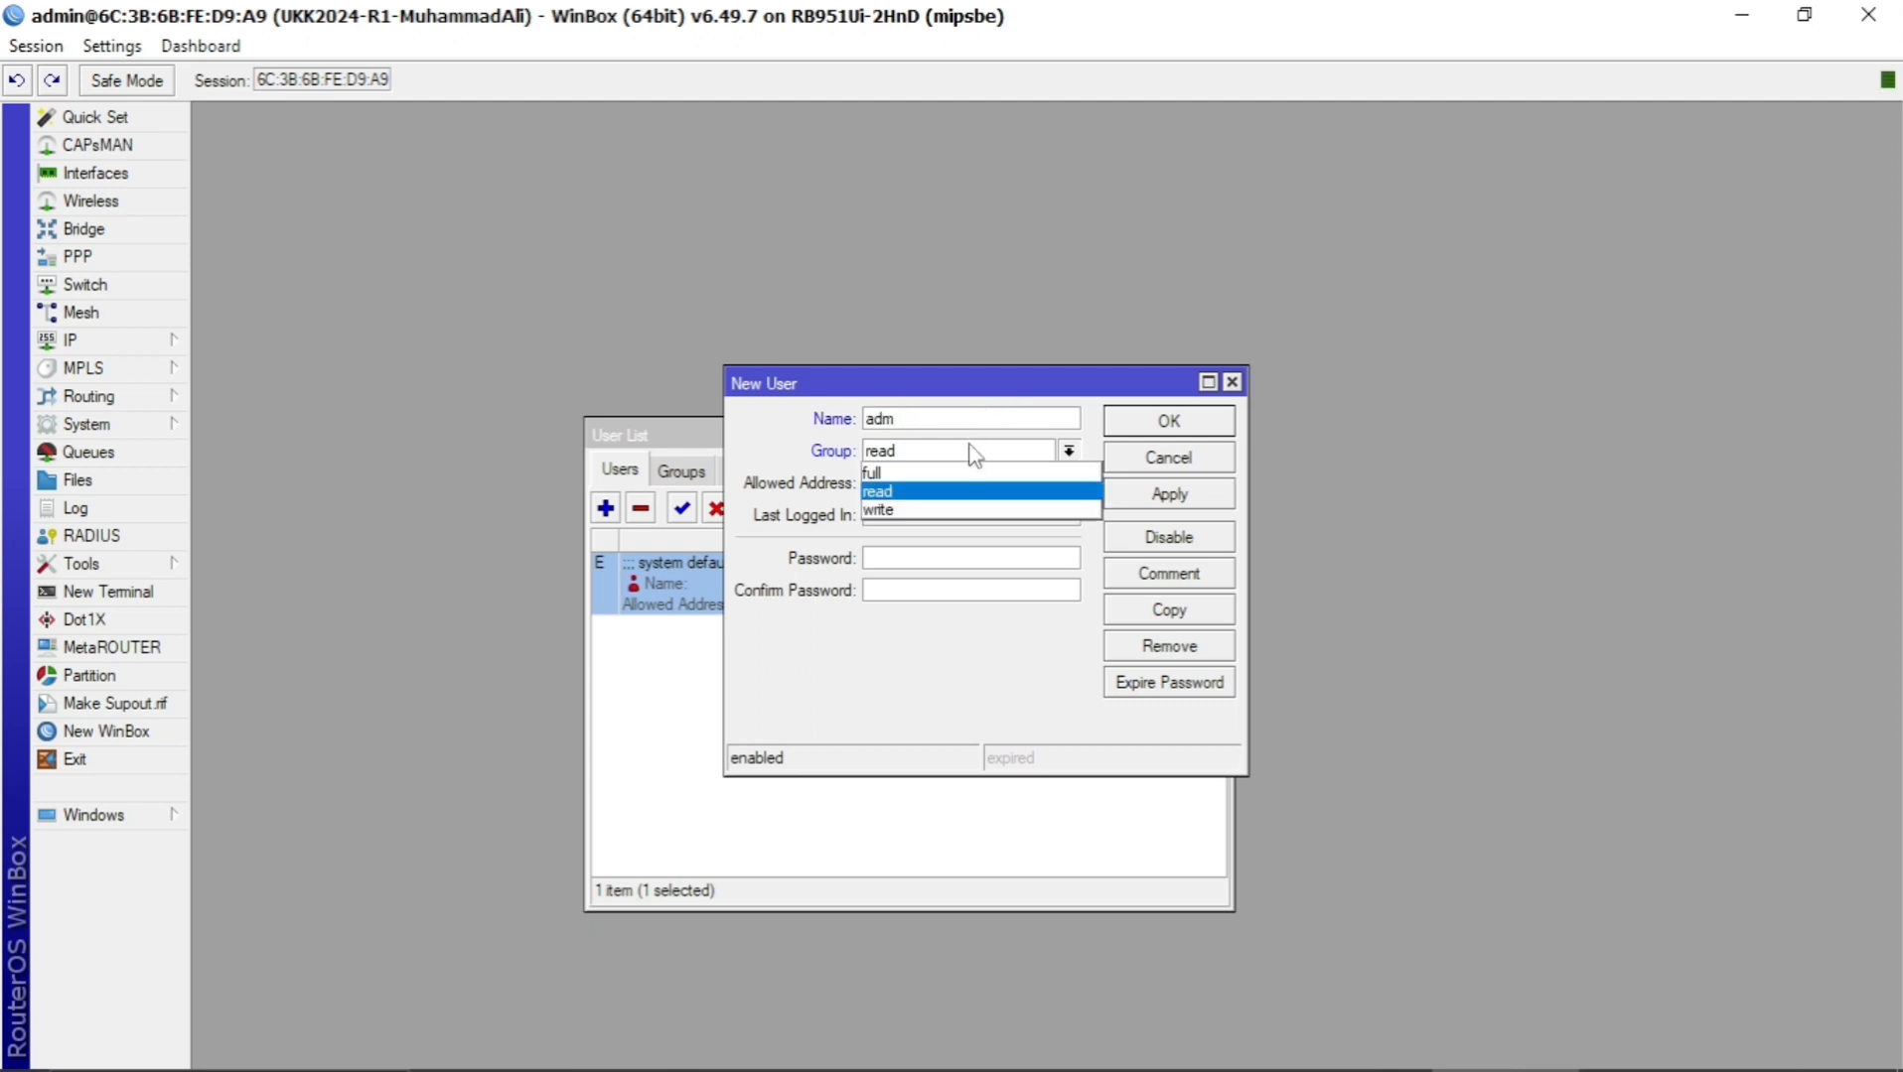
left_click(963, 474)
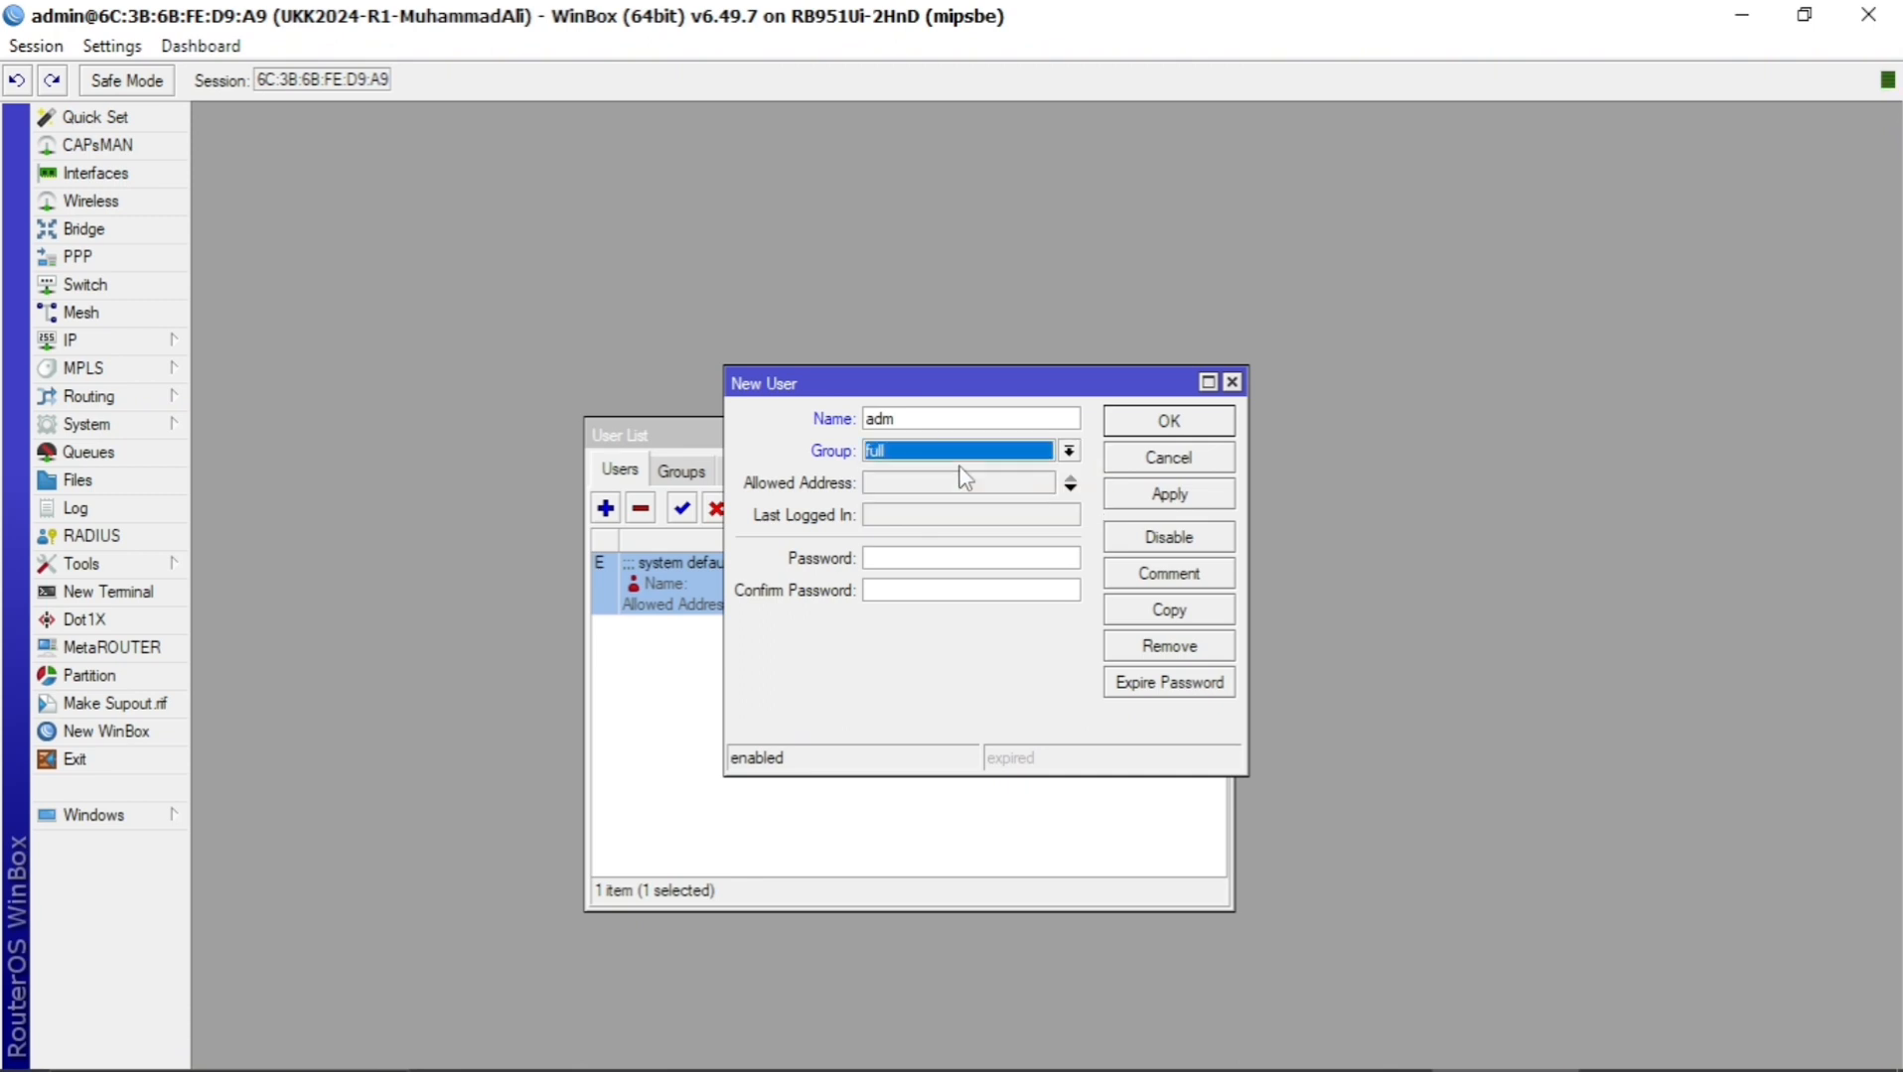
Enter and confirm the password for the adm user and save the account.
left_click(939, 558)
type("**********")
left_click(933, 588)
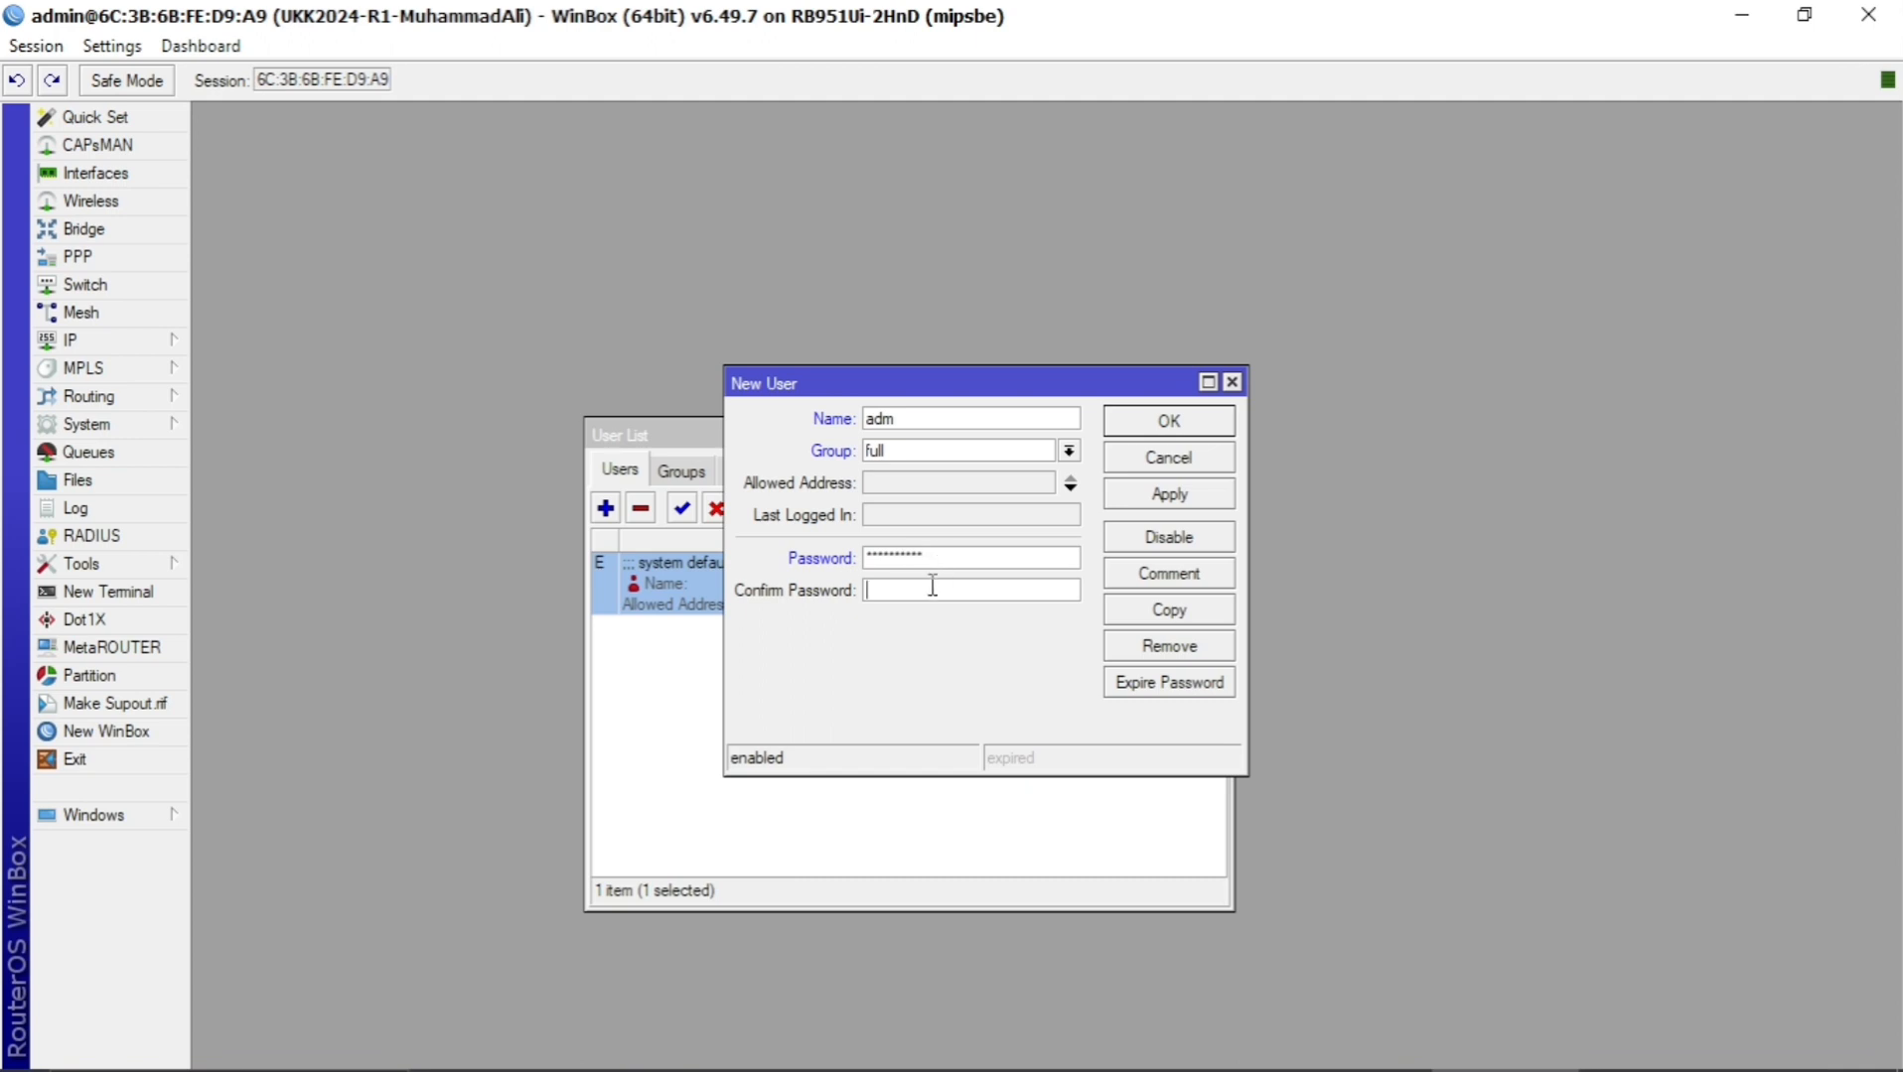
type("**********")
left_click(1212, 502)
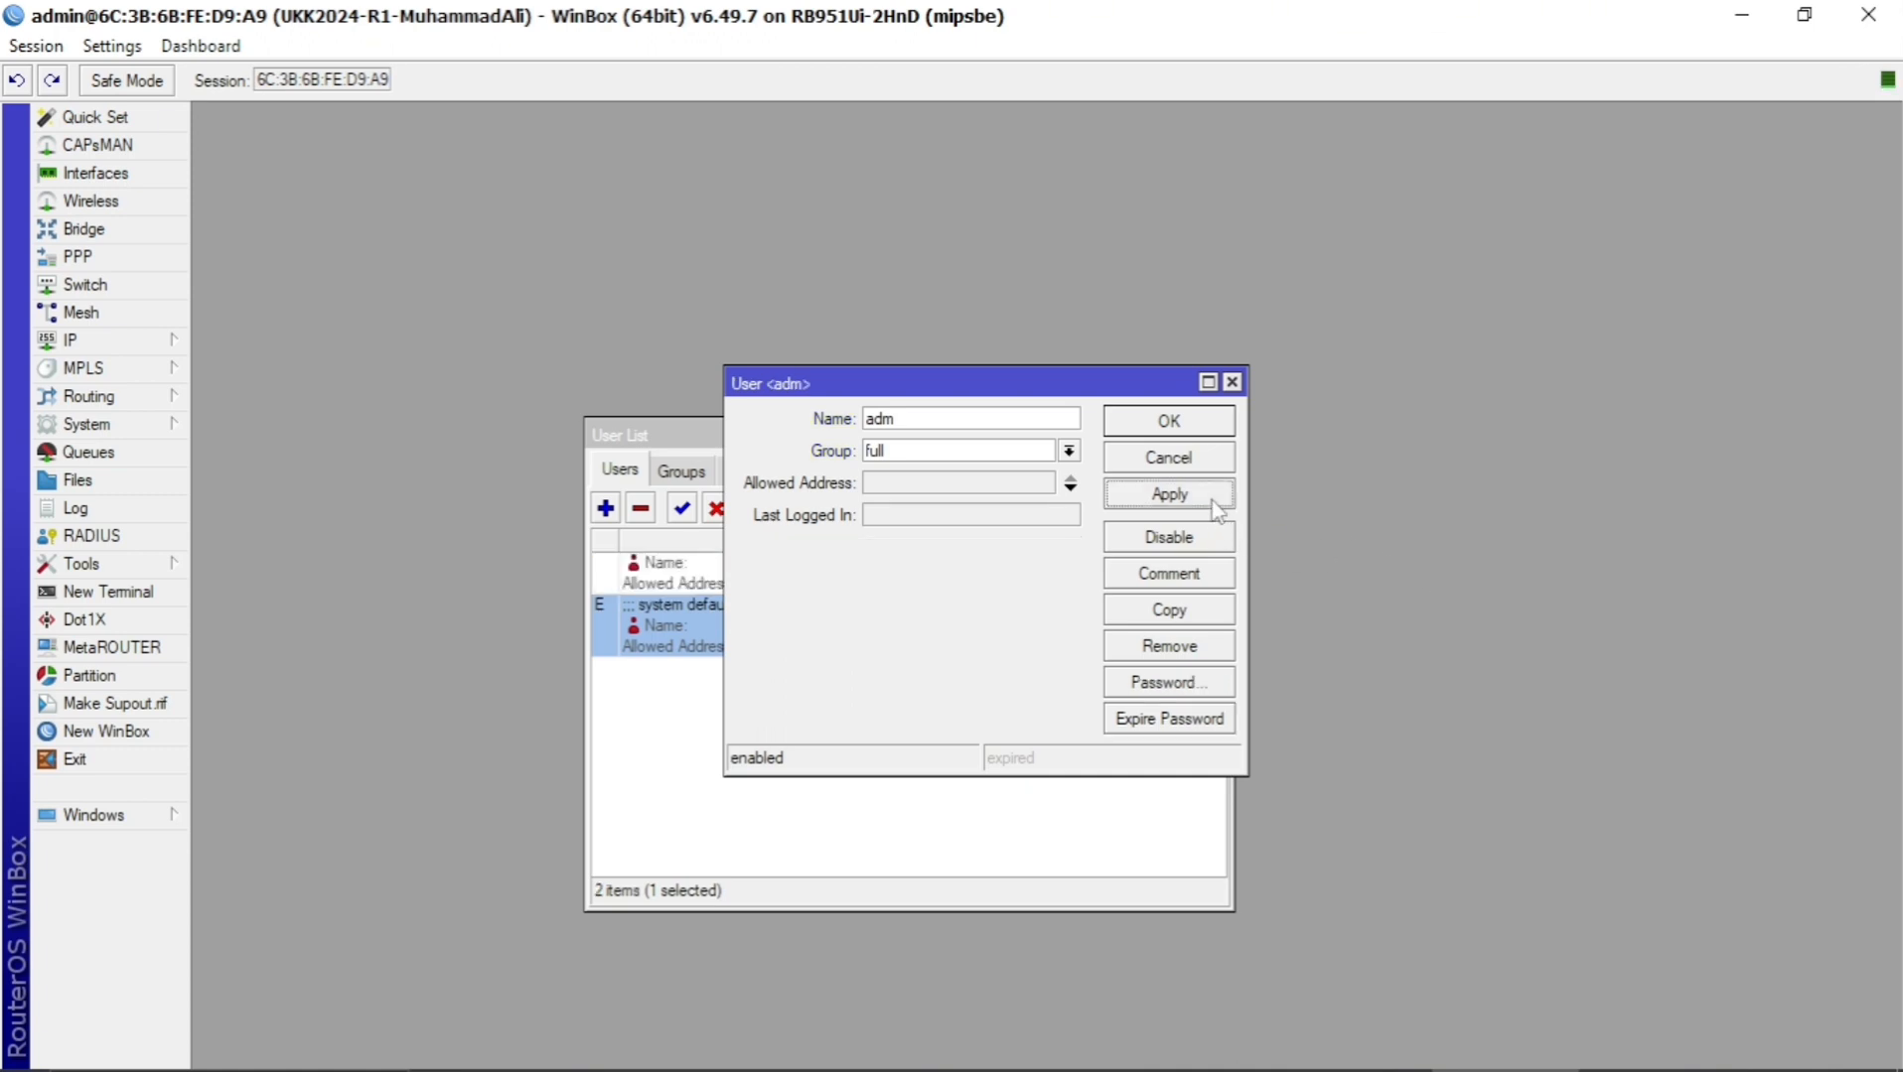
left_click(1177, 423)
left_click(787, 794)
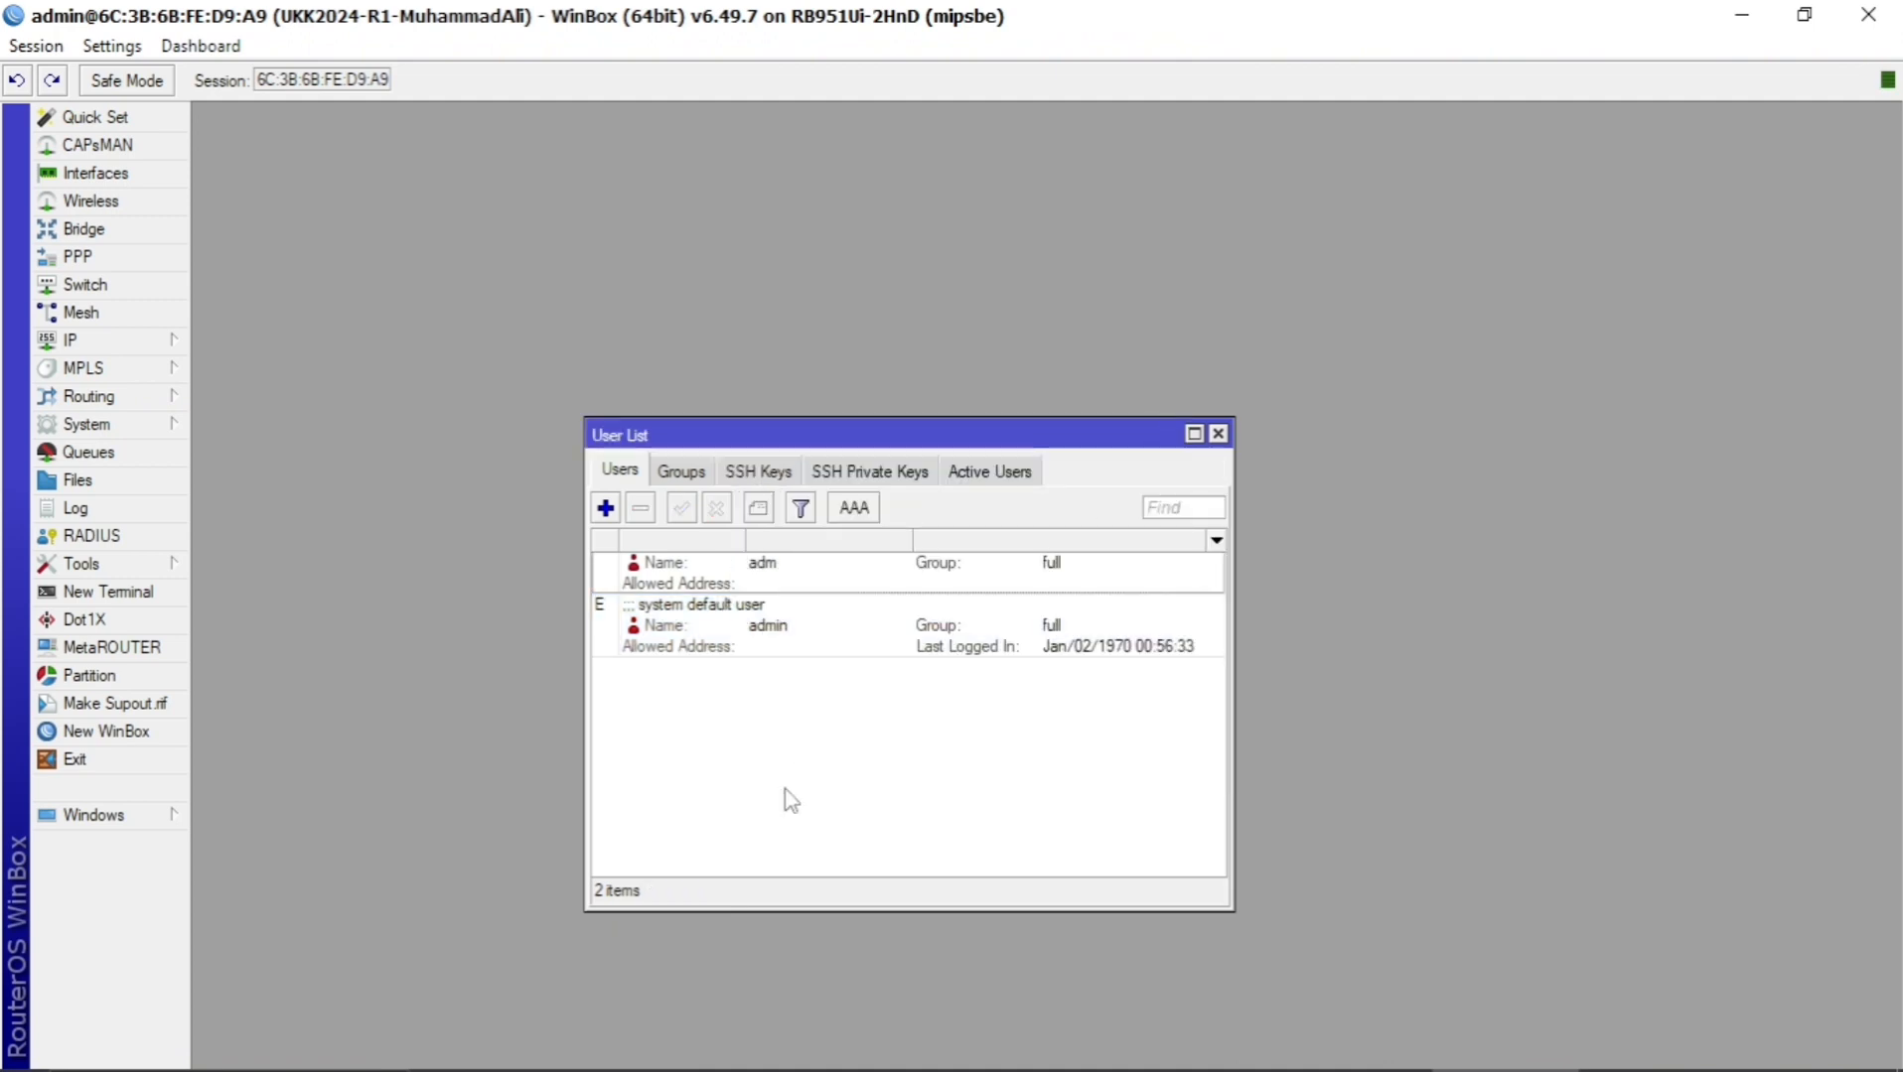
Disable the default admin user and close the user list.
left_click(784, 637)
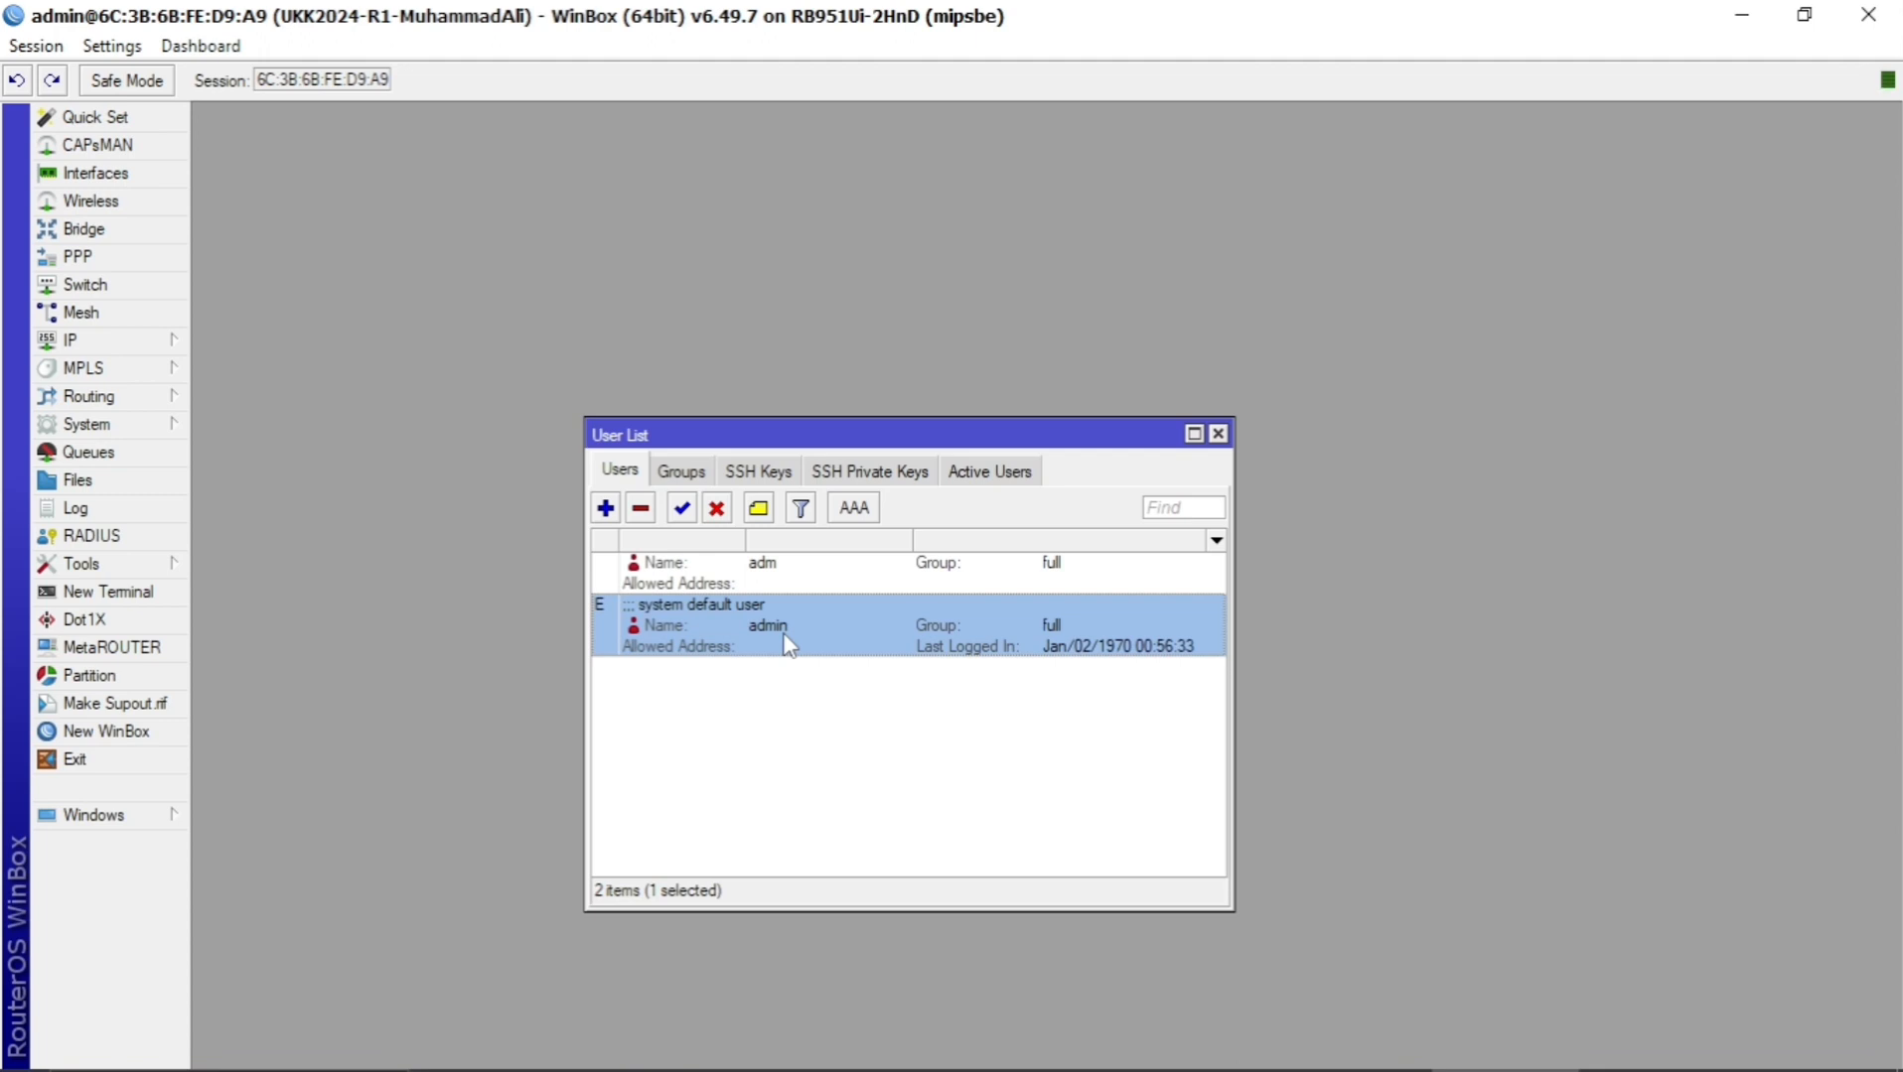
left_click(719, 510)
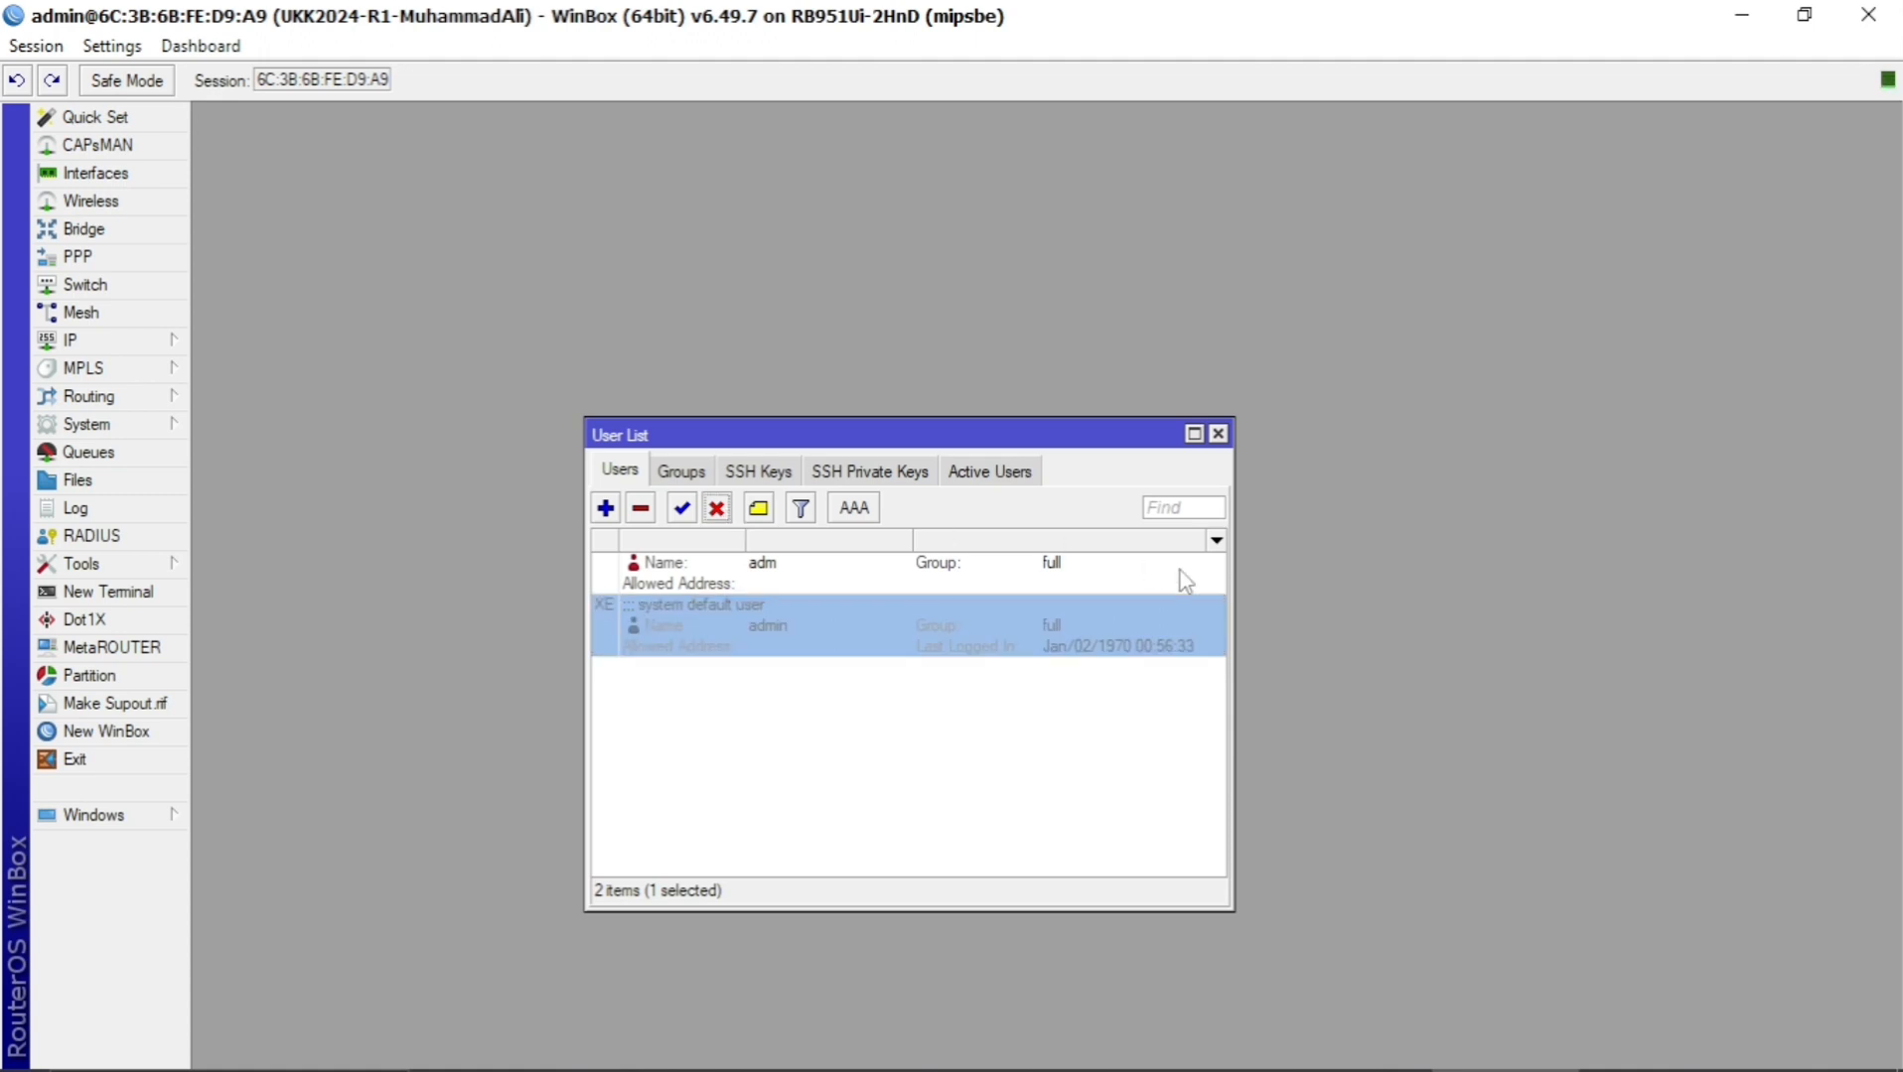
left_click(1219, 434)
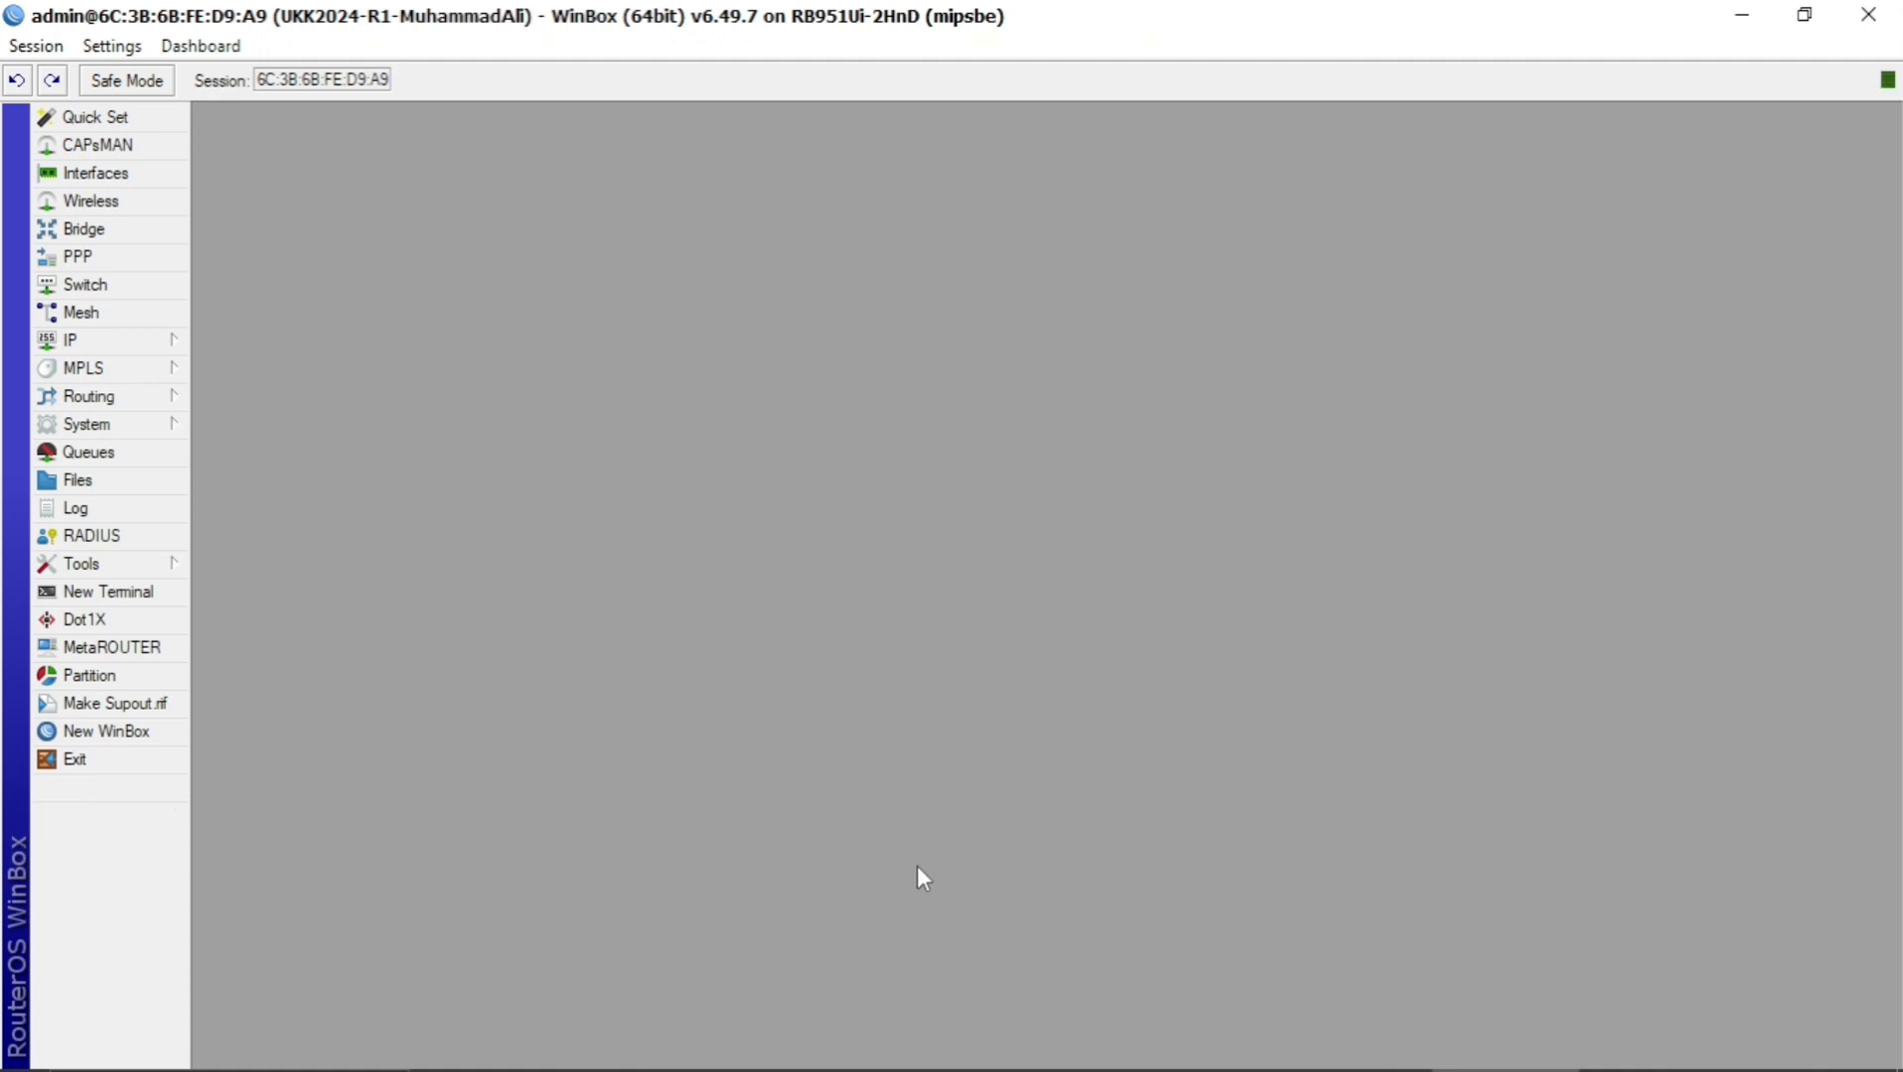
Consult the topology in the browser's exam PDF, and in WinBox add a DHCP client on ether1 with Add Default Route set to no.
key("alt+Tab")
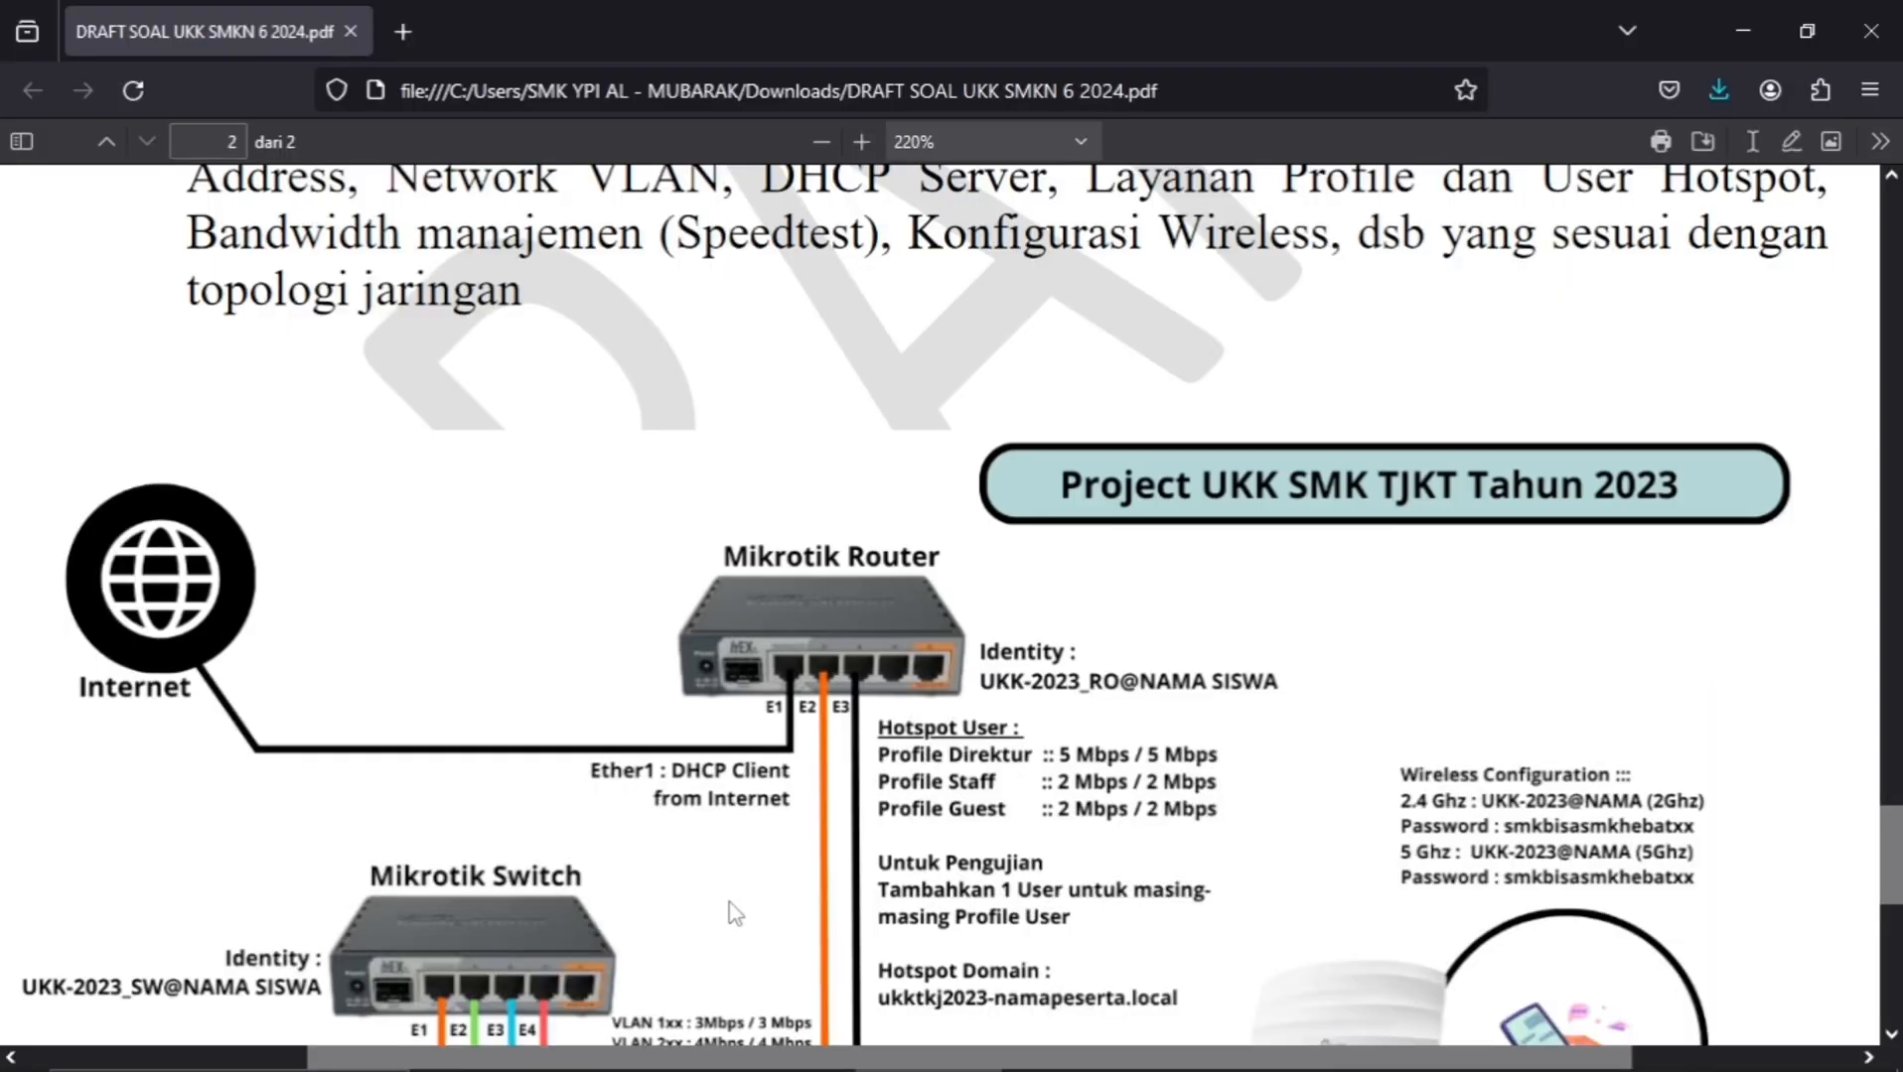
scroll(735, 911, "down", 3)
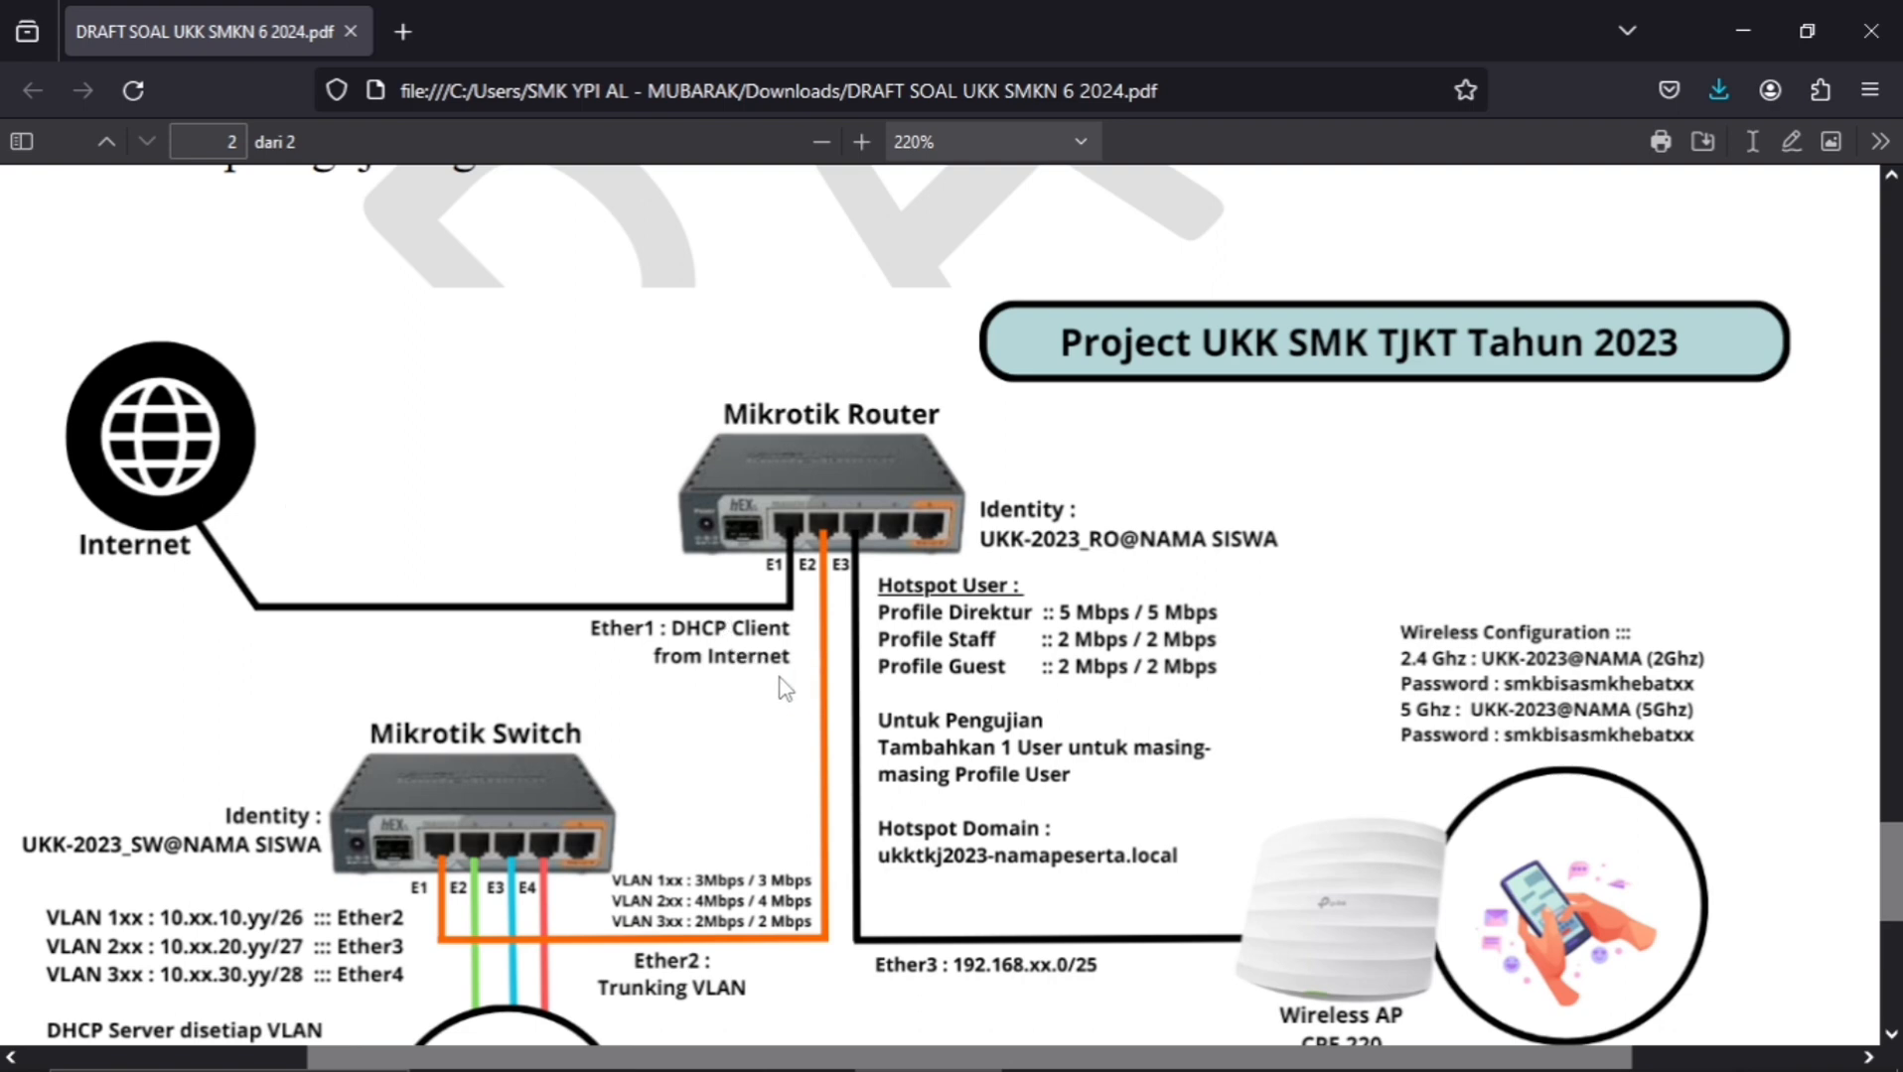
key("alt+Tab")
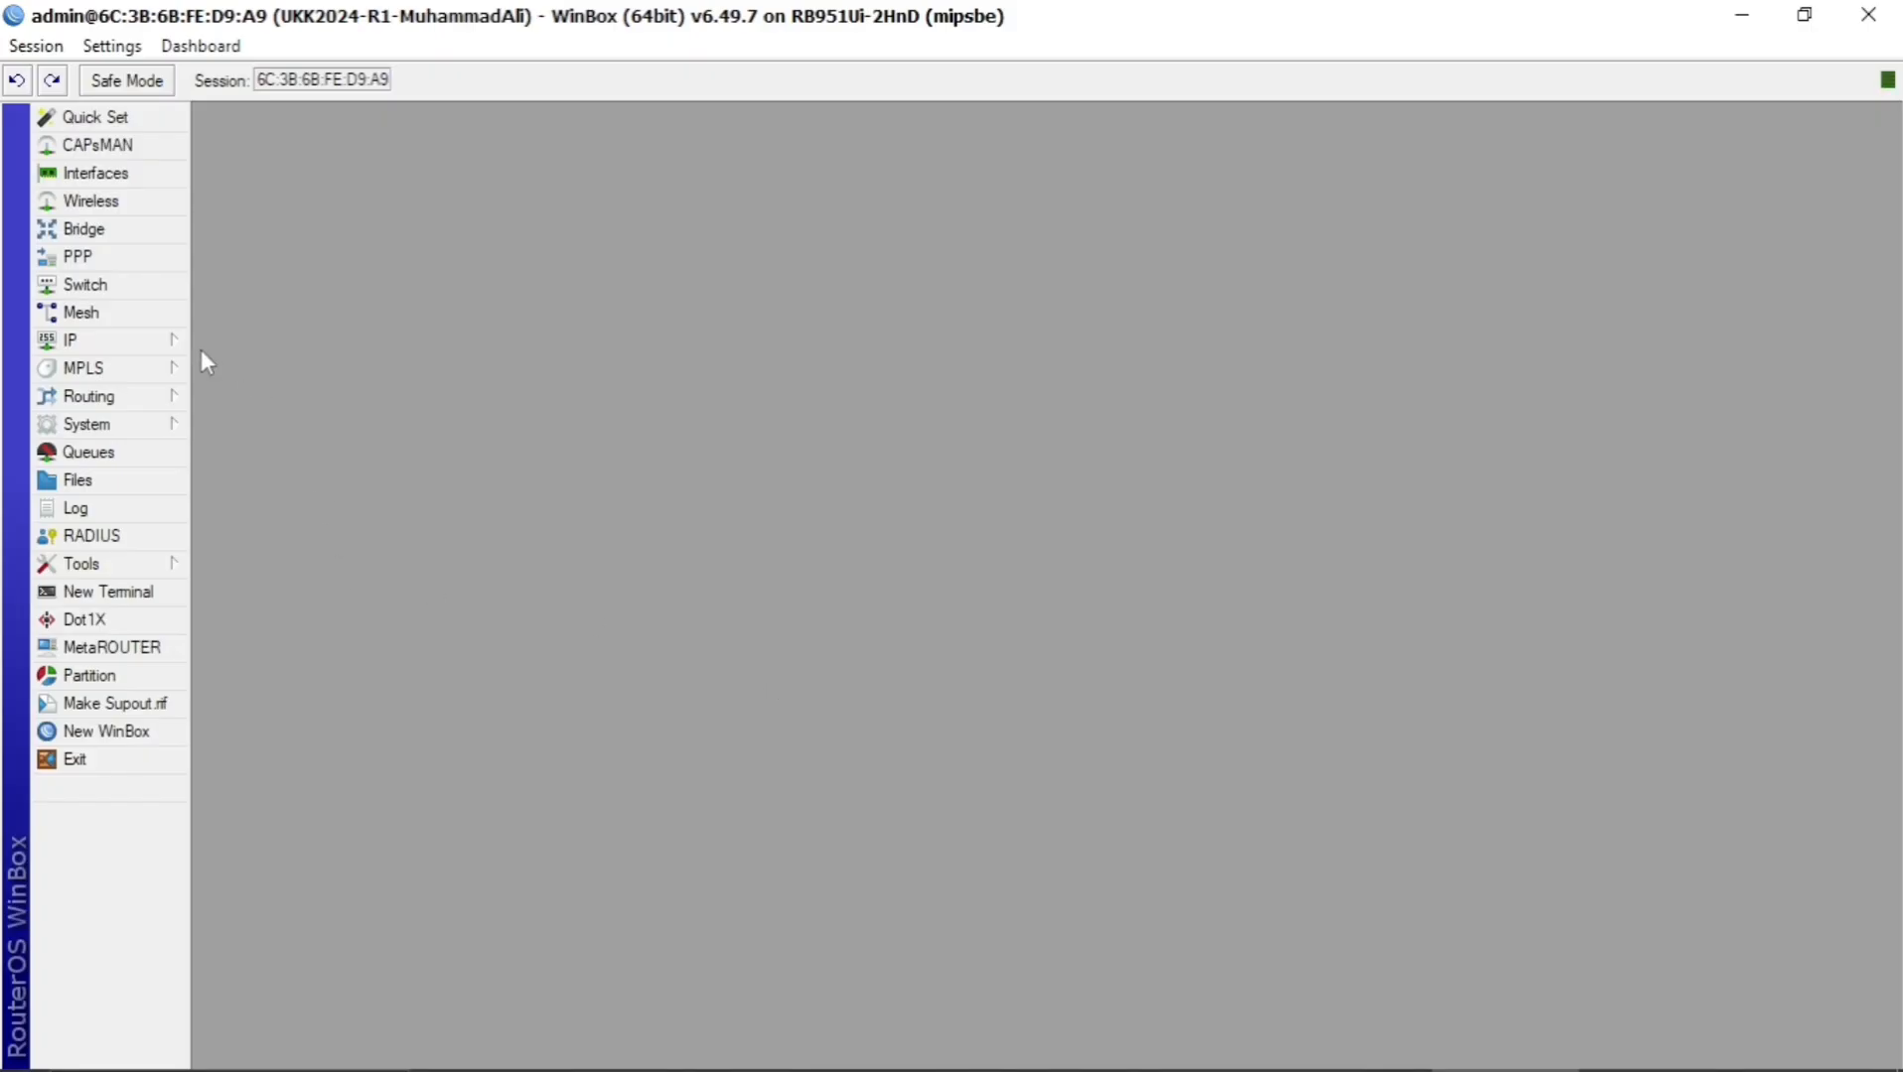
left_click(165, 344)
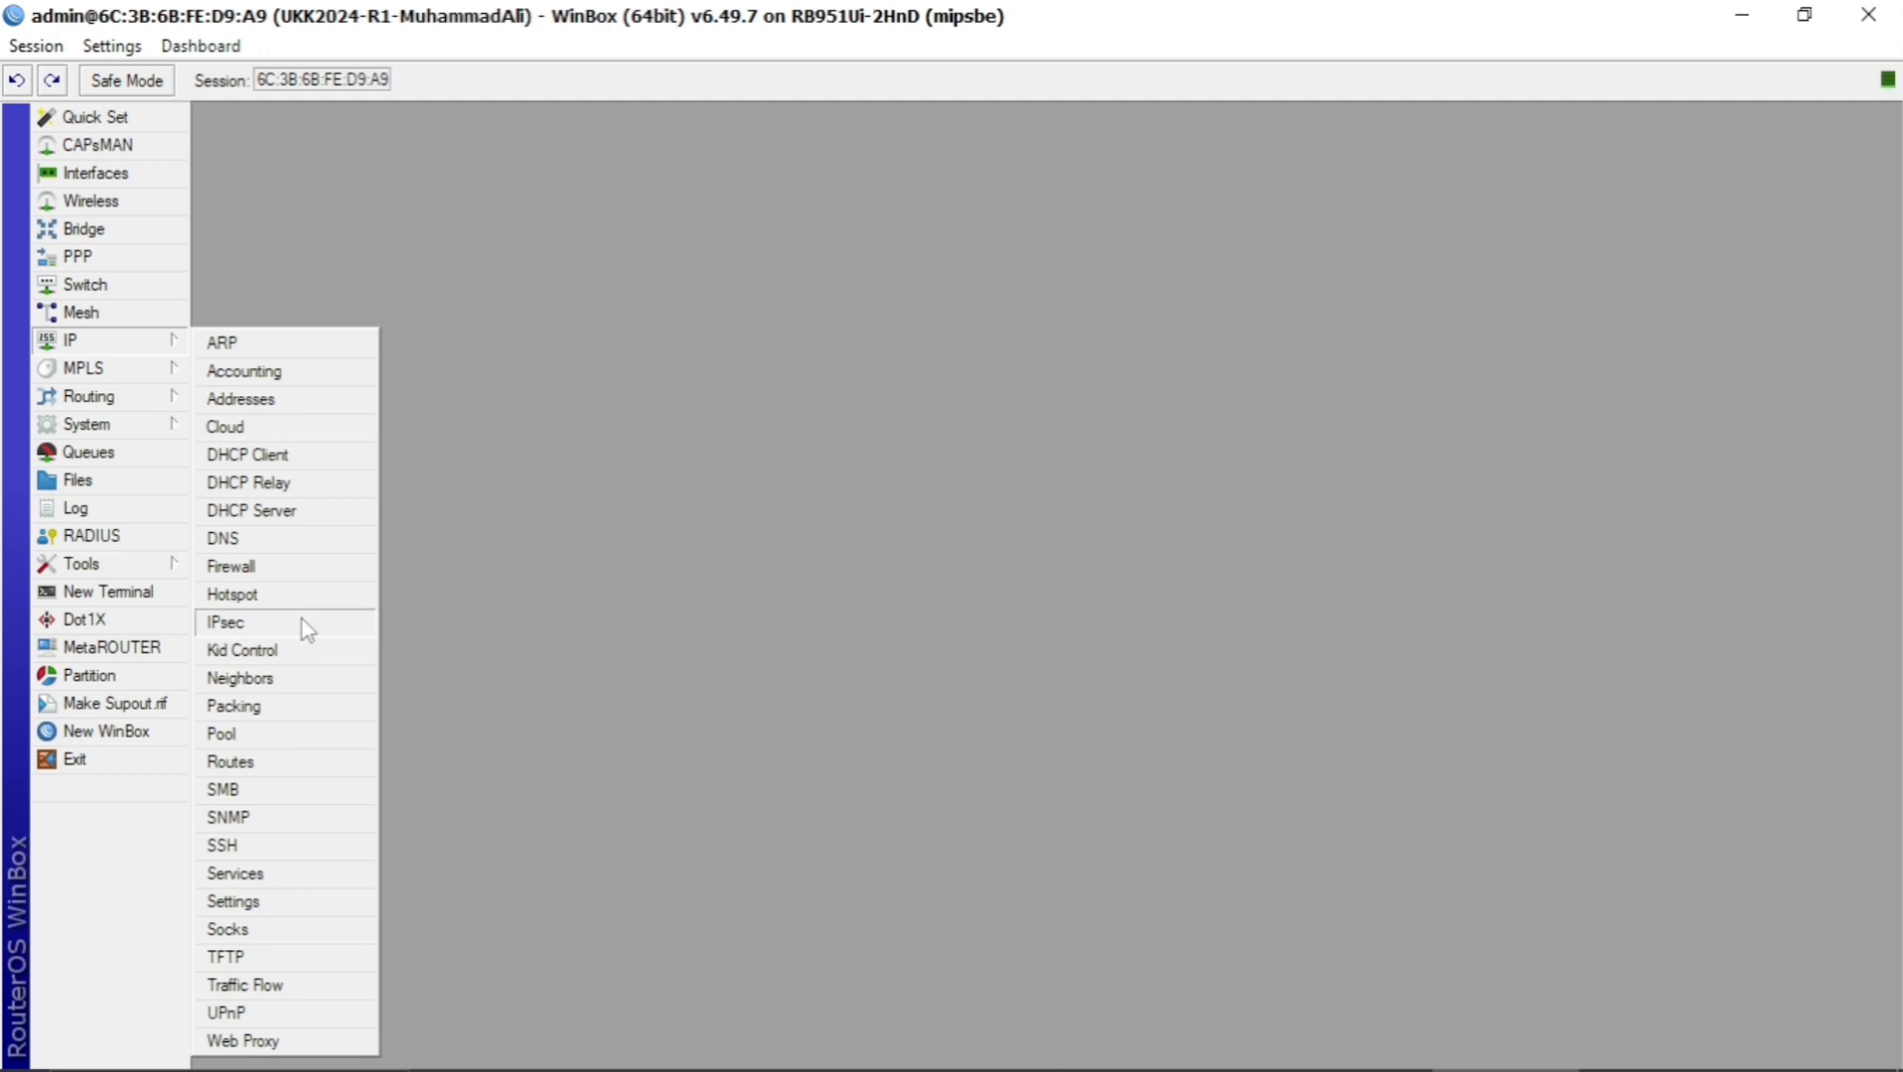
left_click(298, 458)
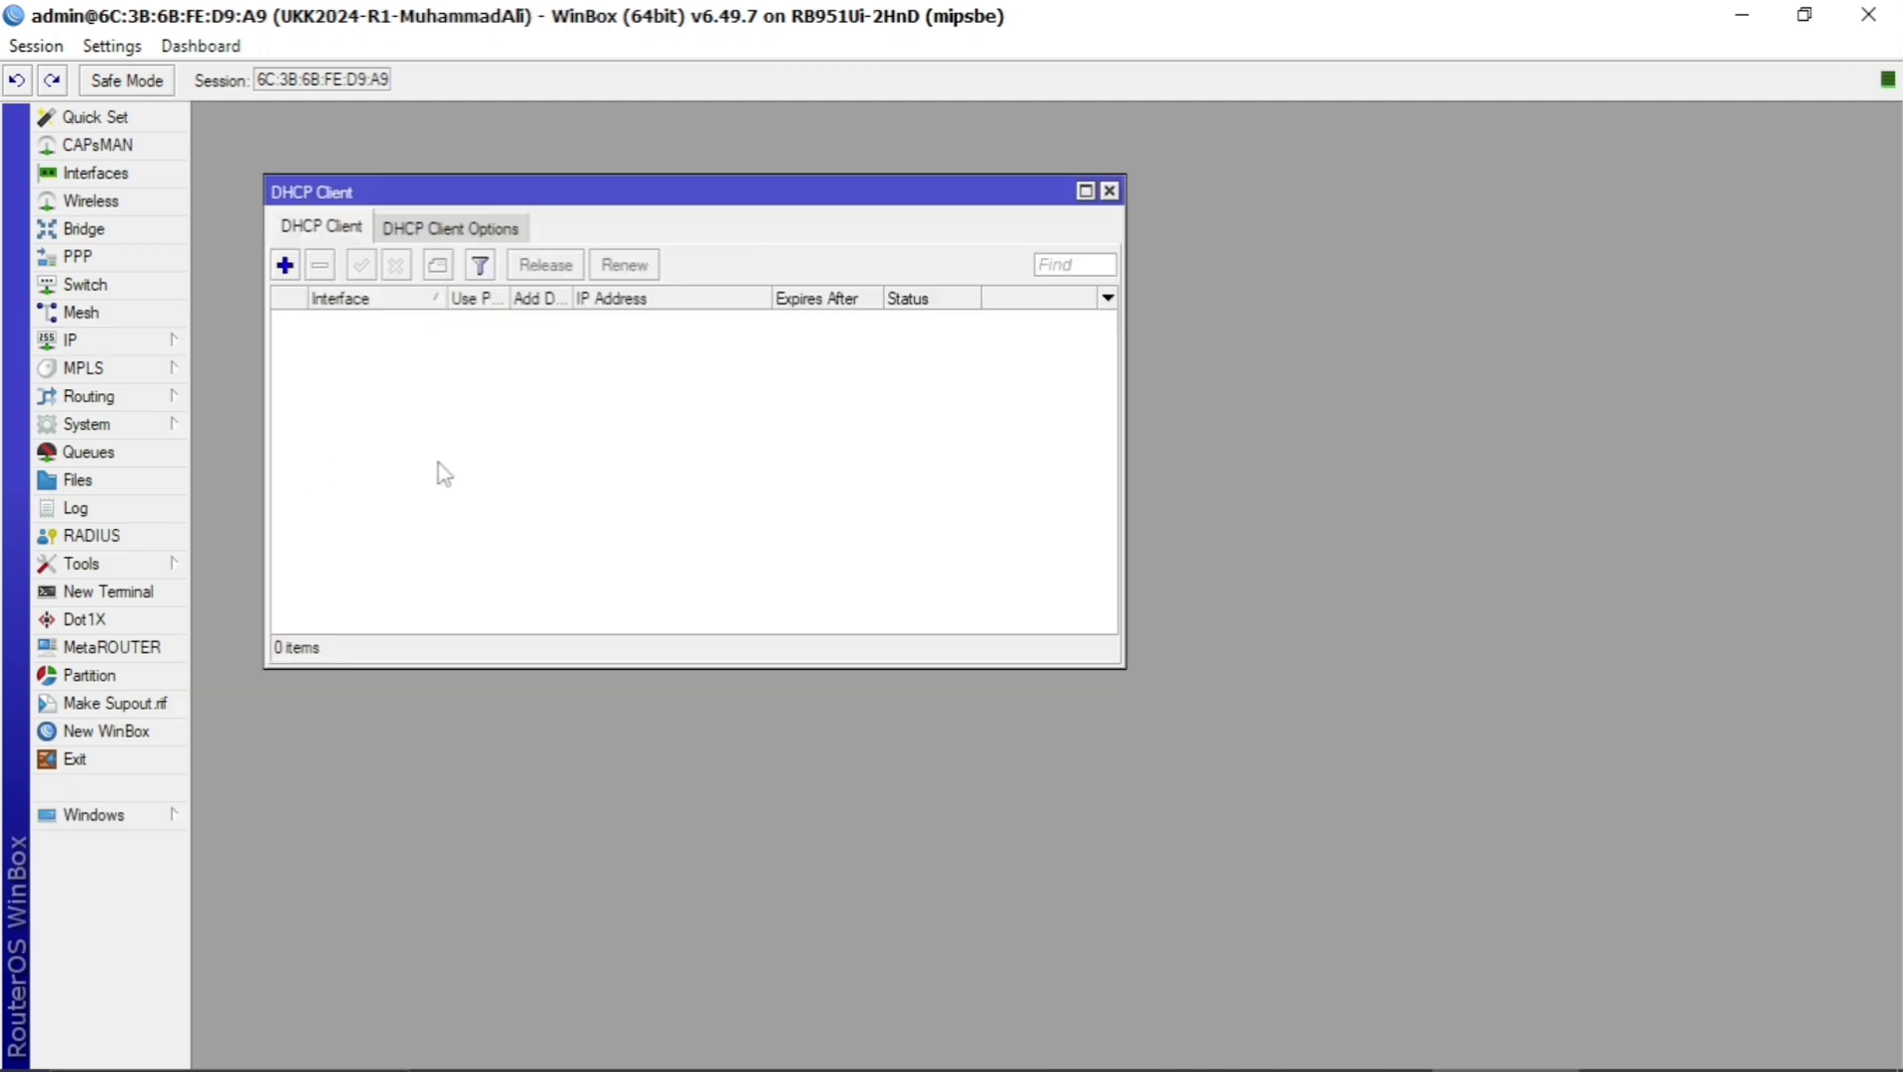
left_click(287, 266)
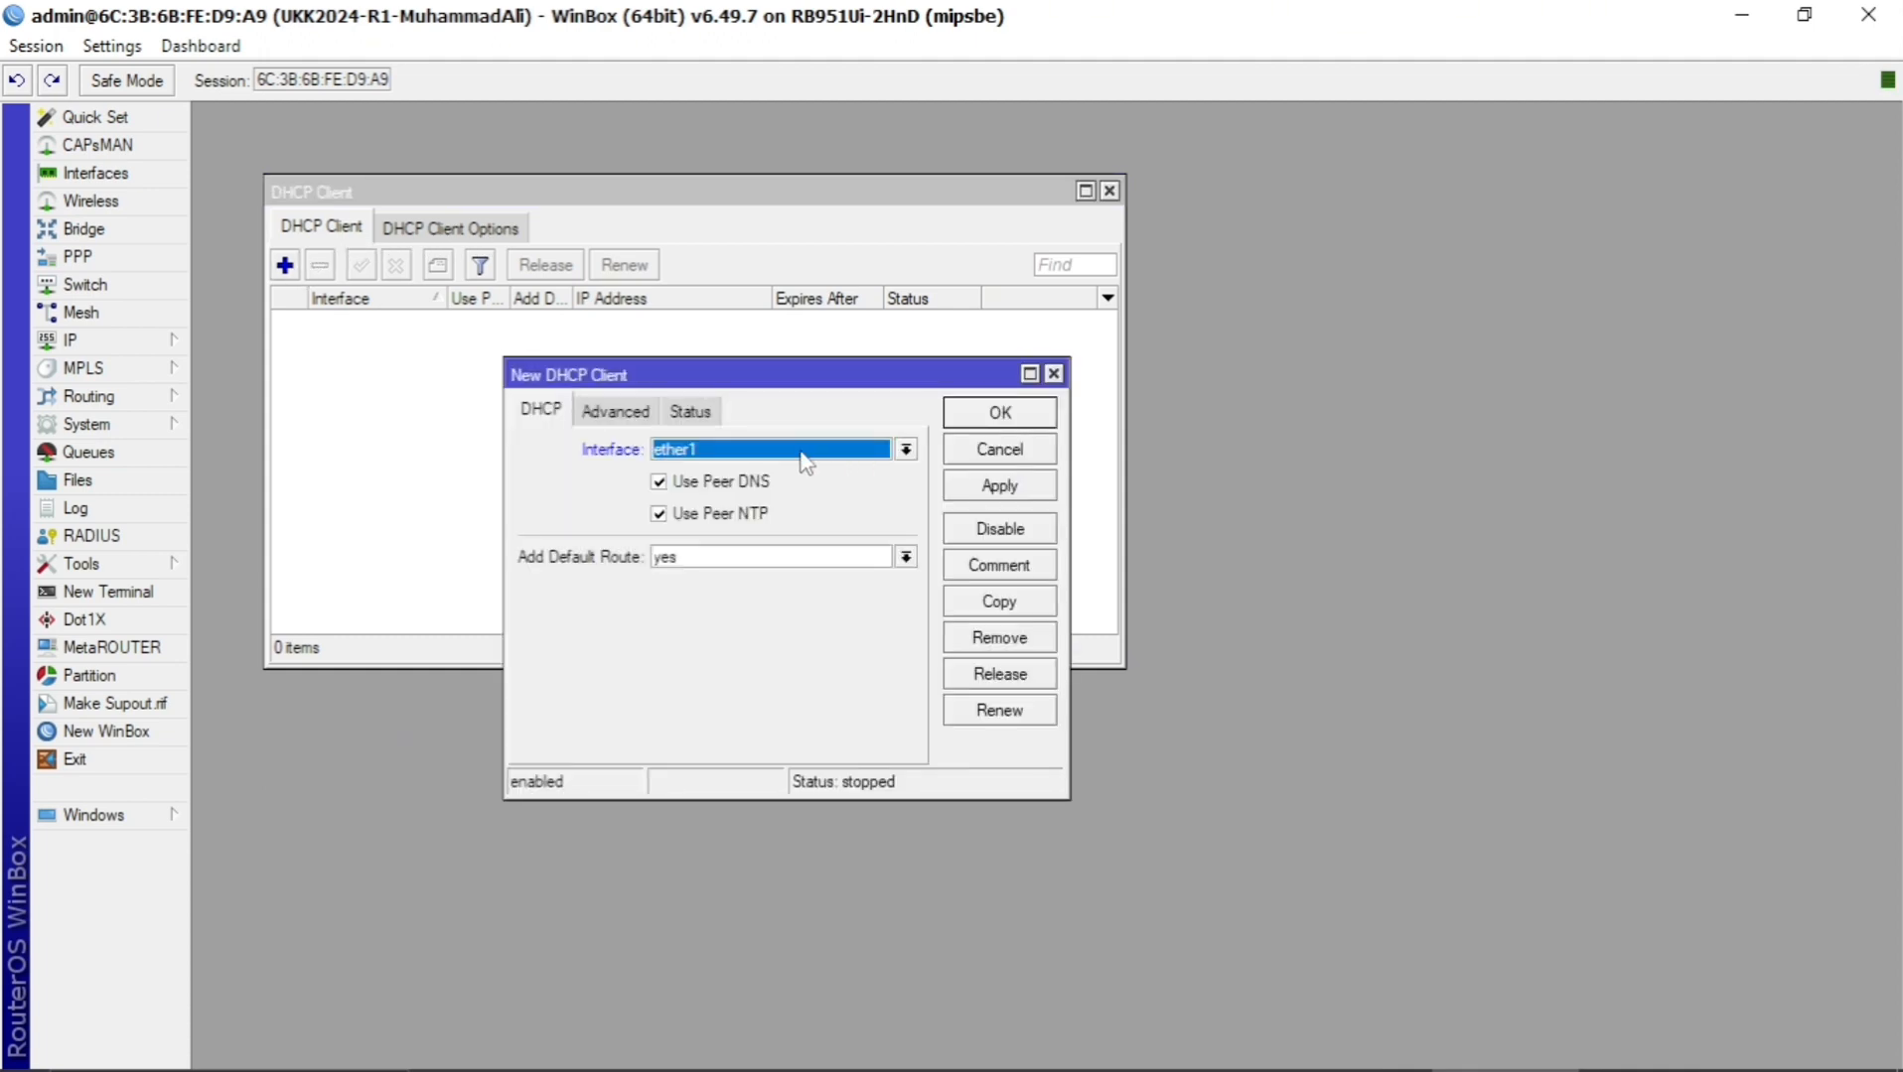
left_click(722, 558)
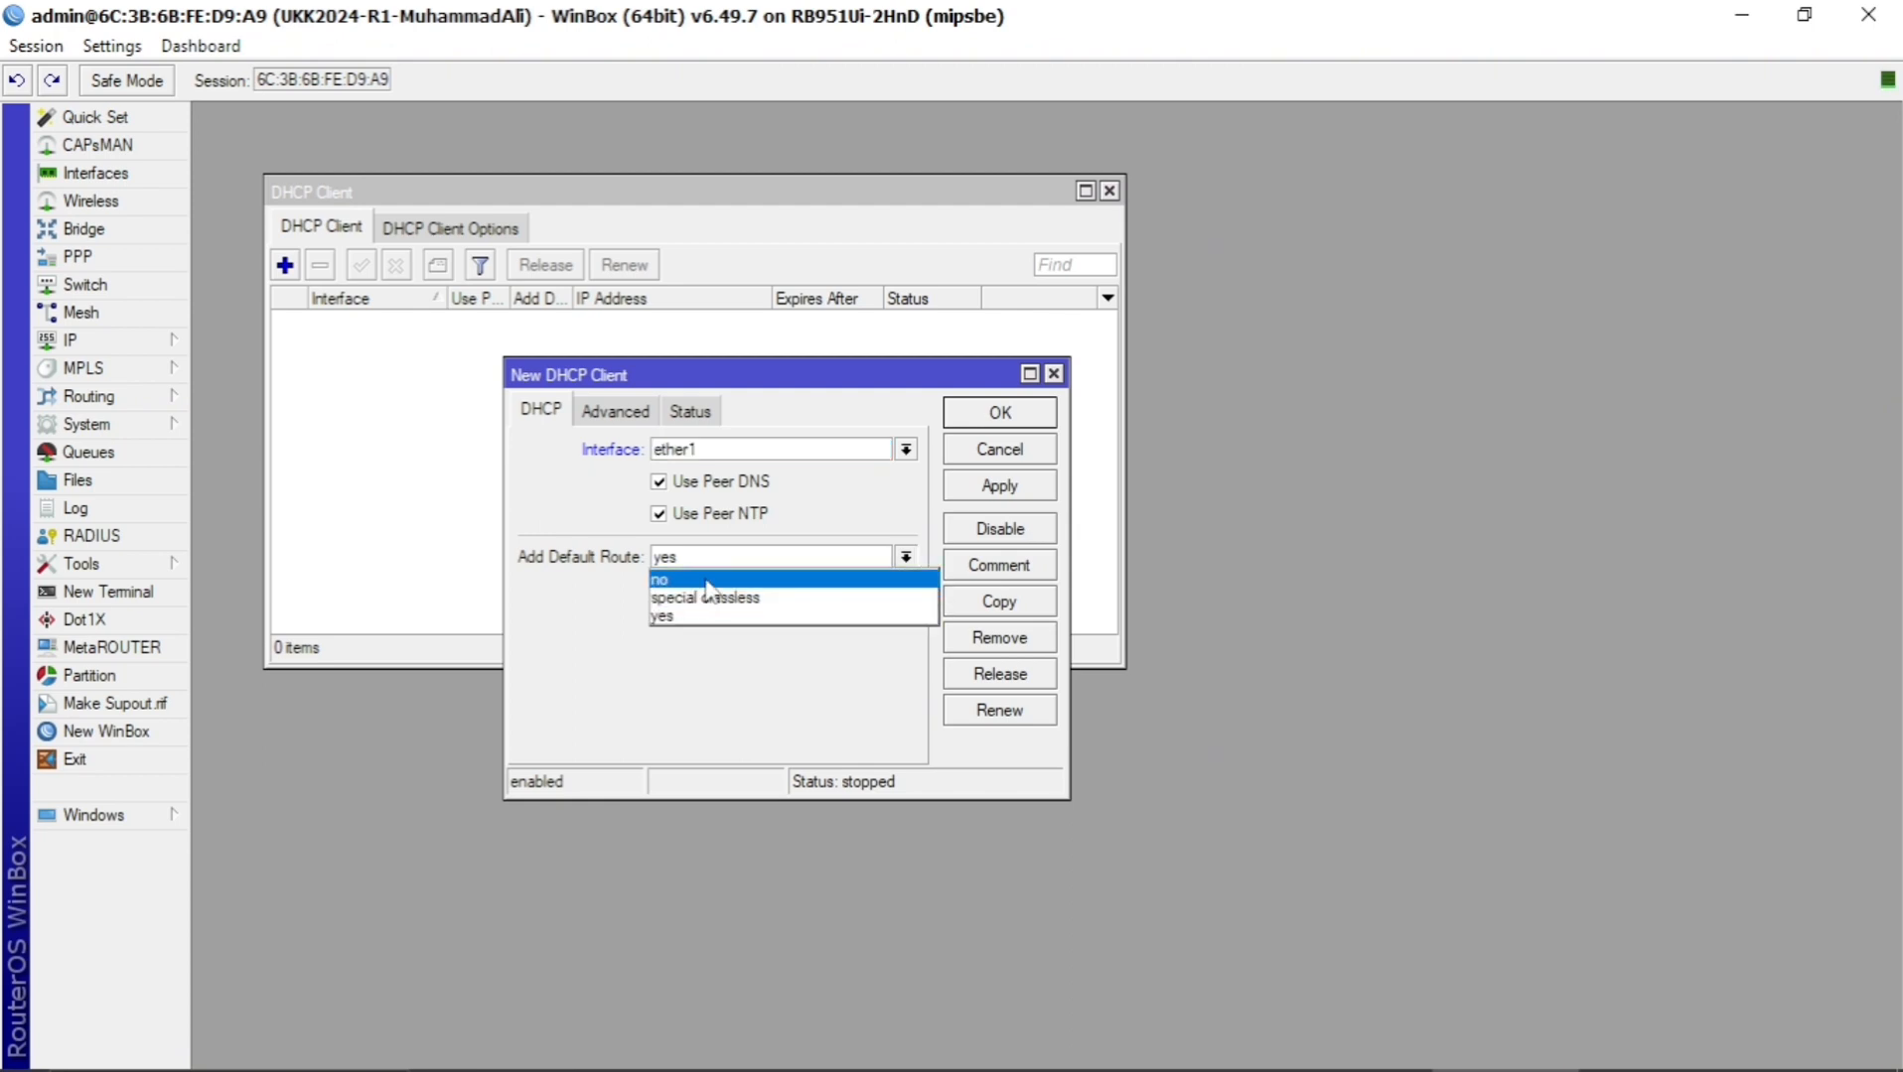
left_click(707, 580)
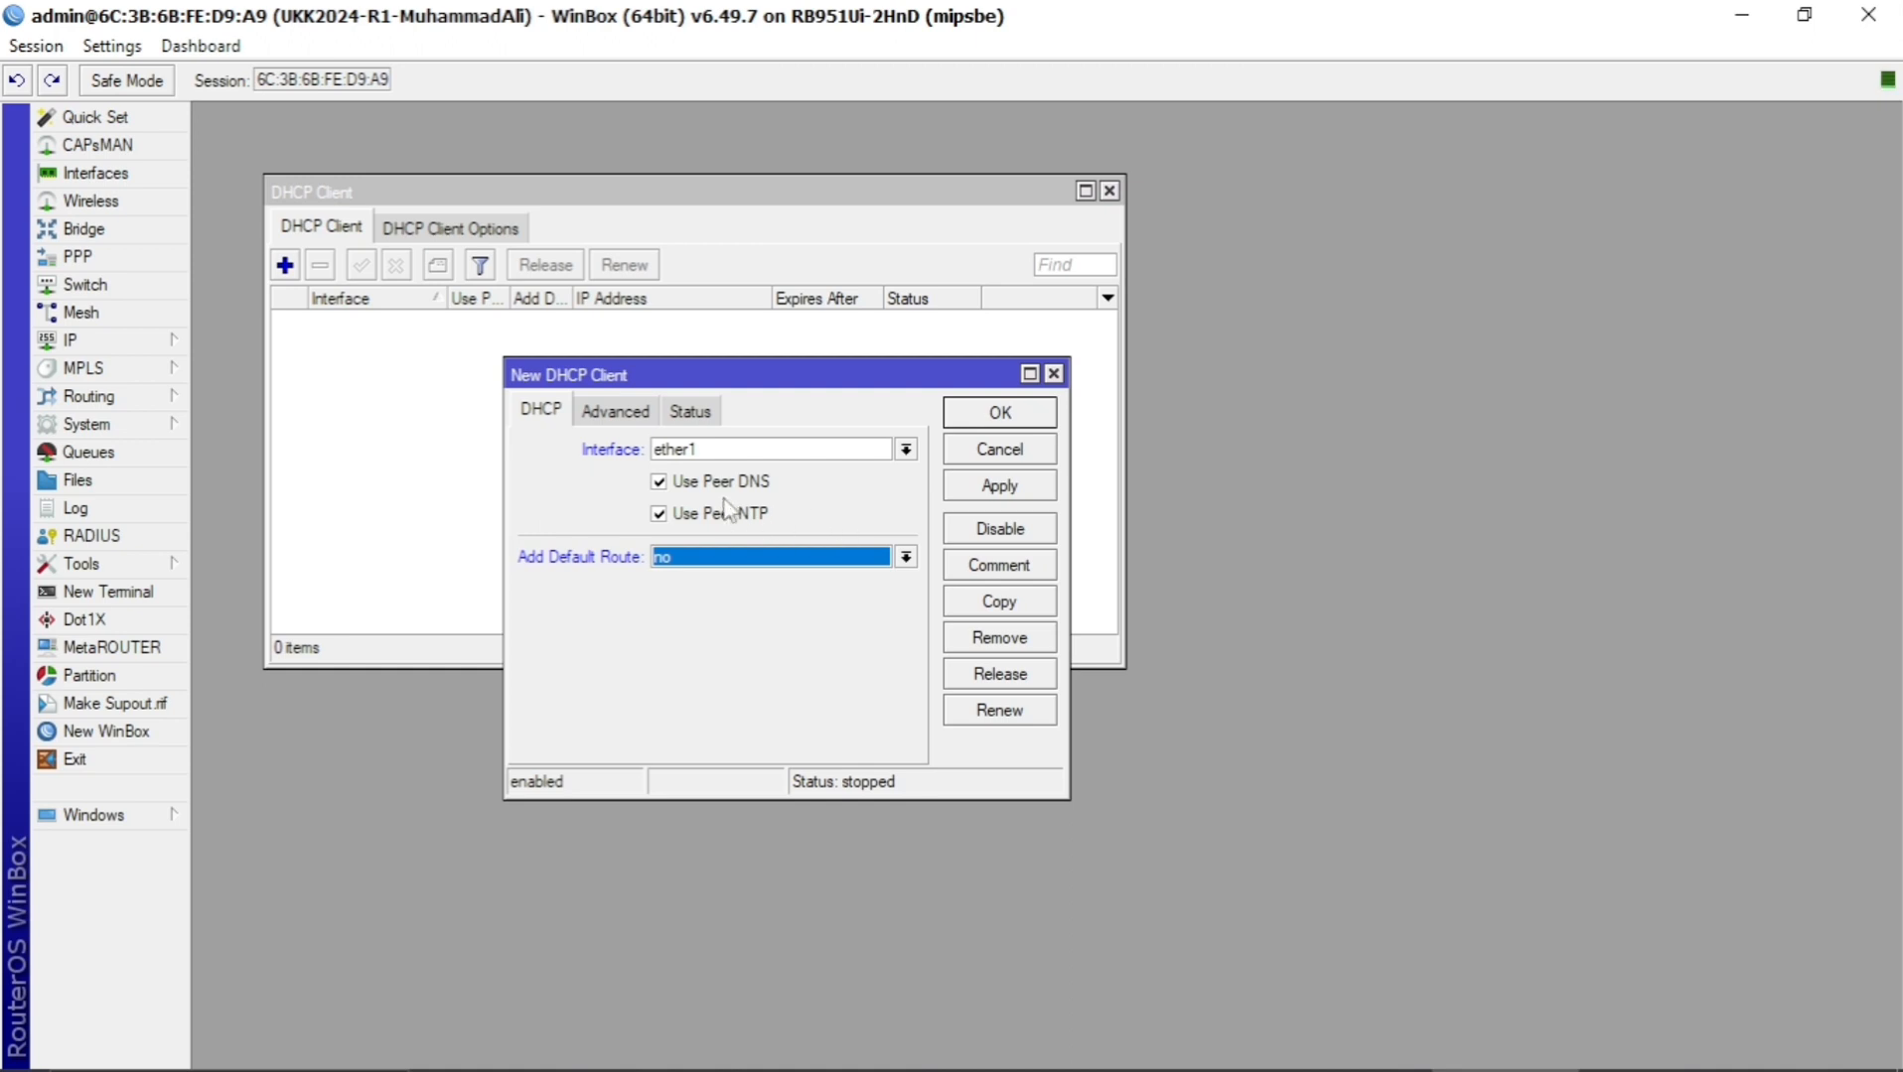
left_click(1034, 492)
left_click(1013, 415)
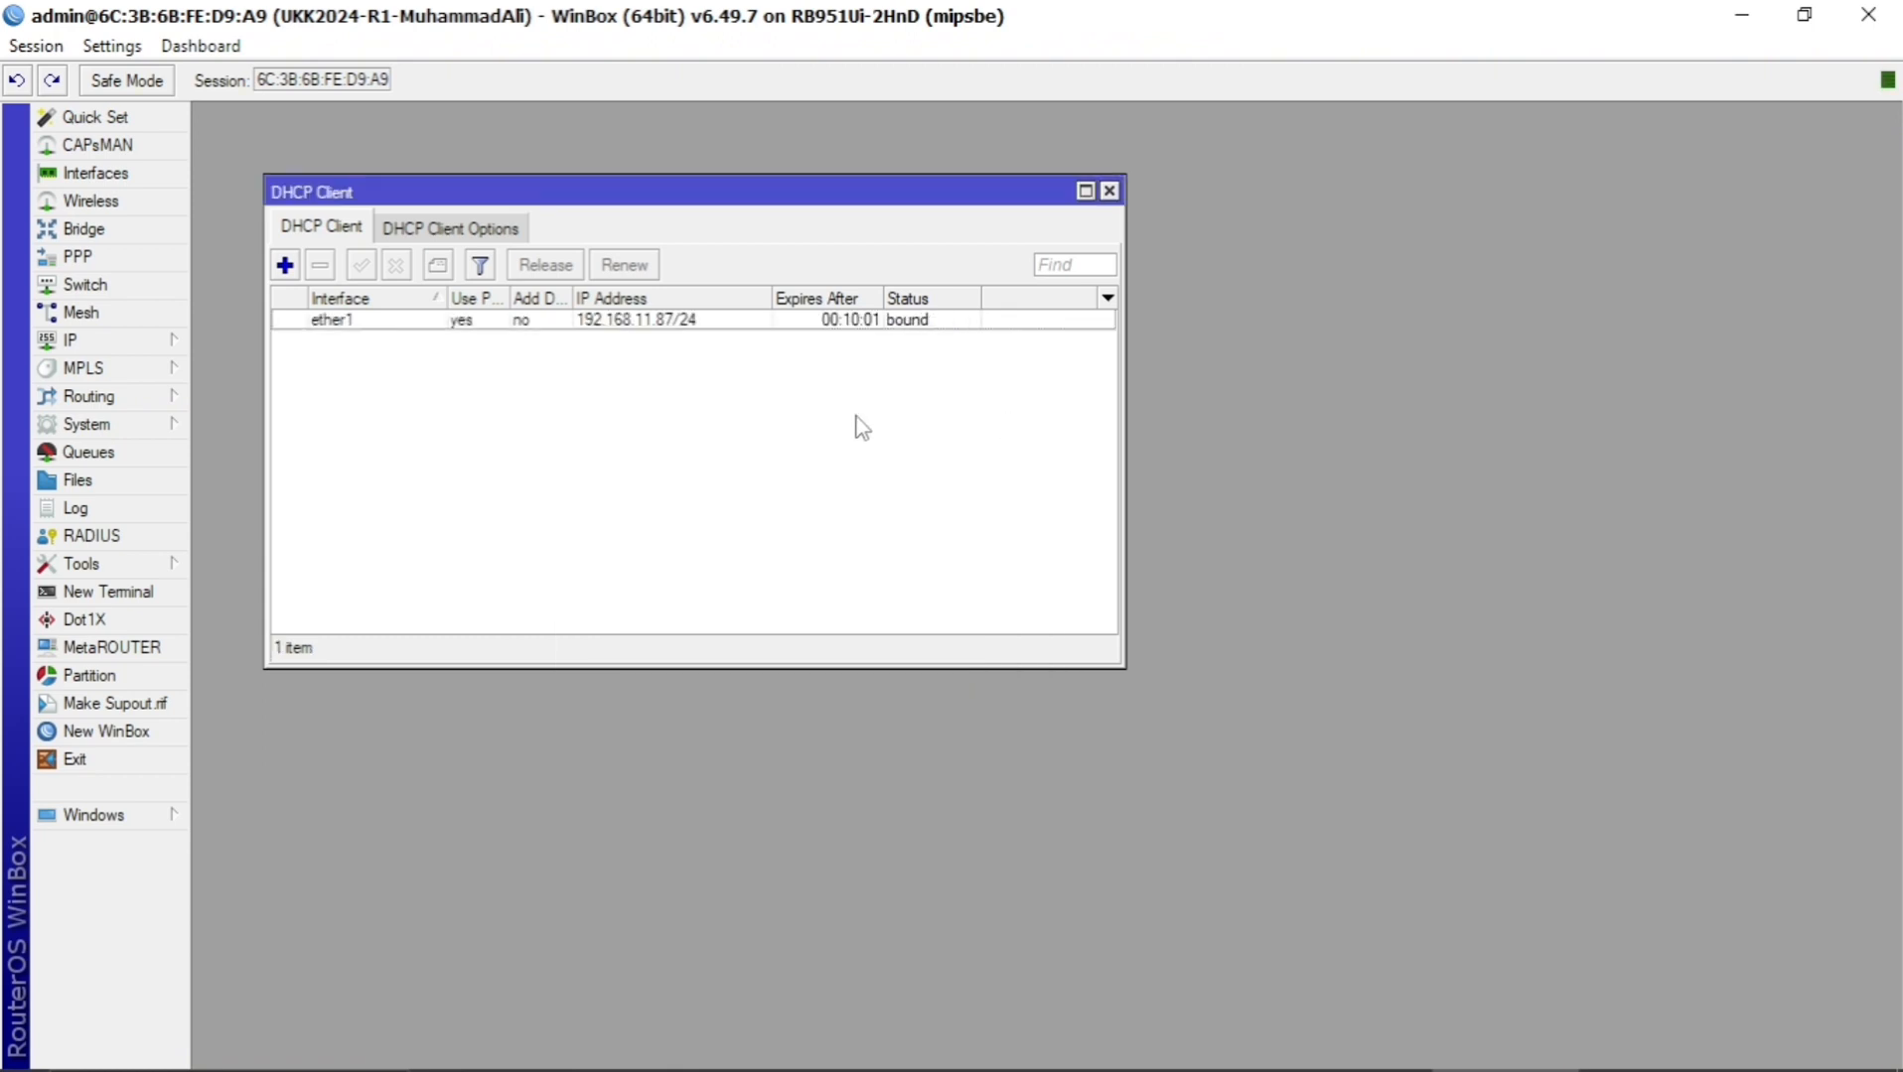
left_click(687, 321)
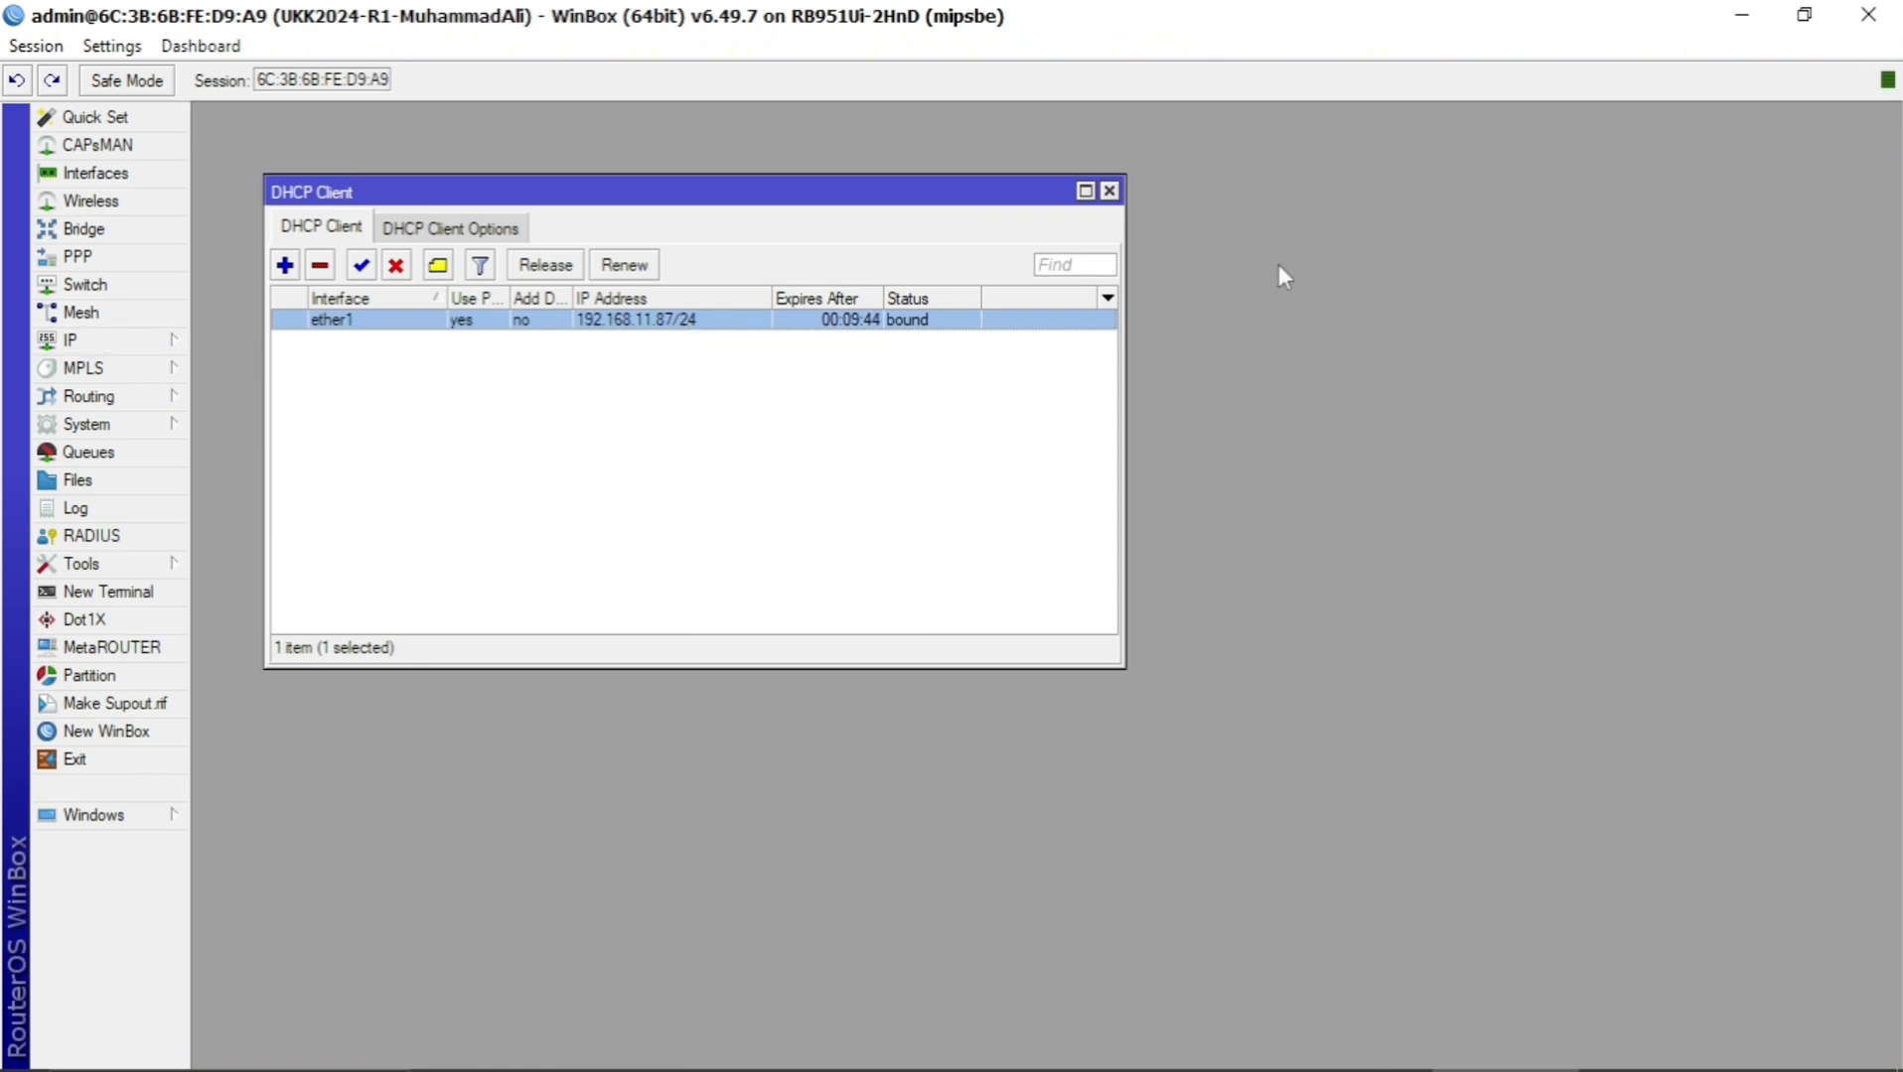
Close the DHCP client list, then open the list of all router interfaces and widen its window.
left_click(1110, 191)
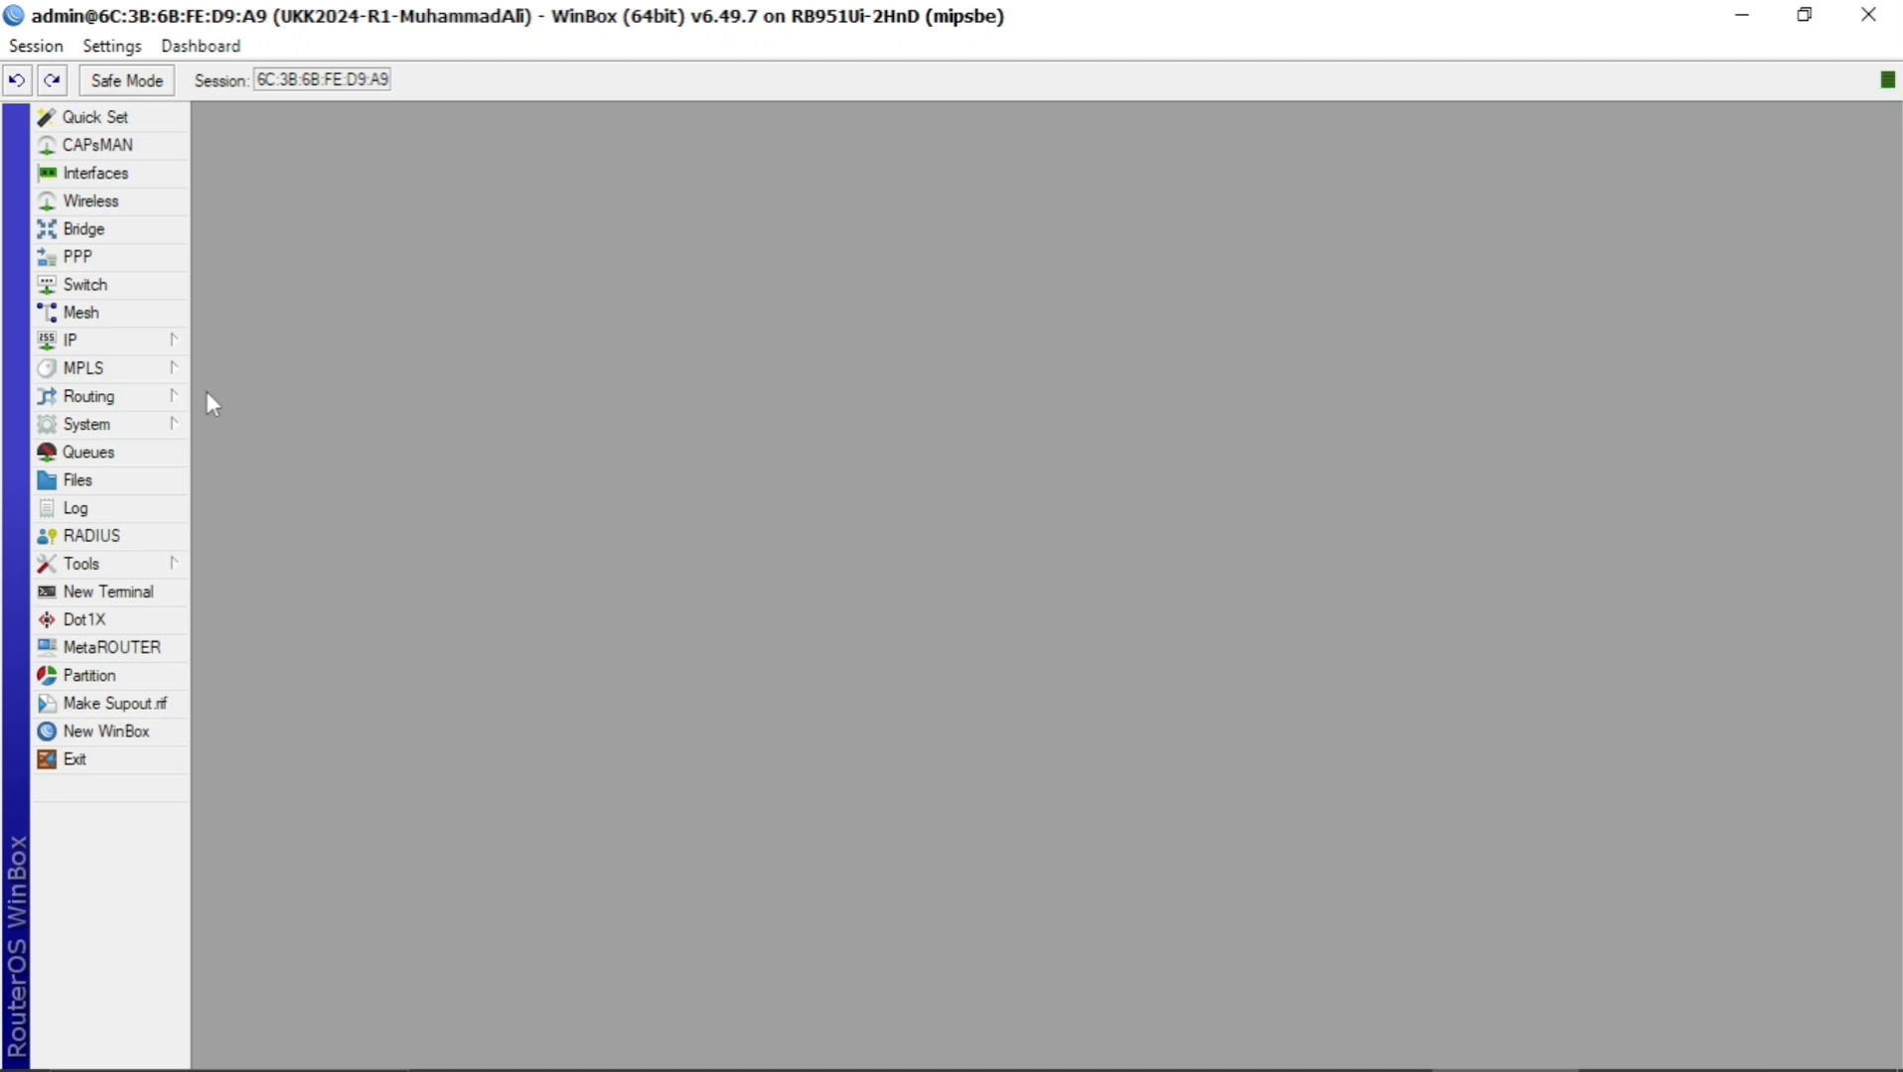
left_click(146, 348)
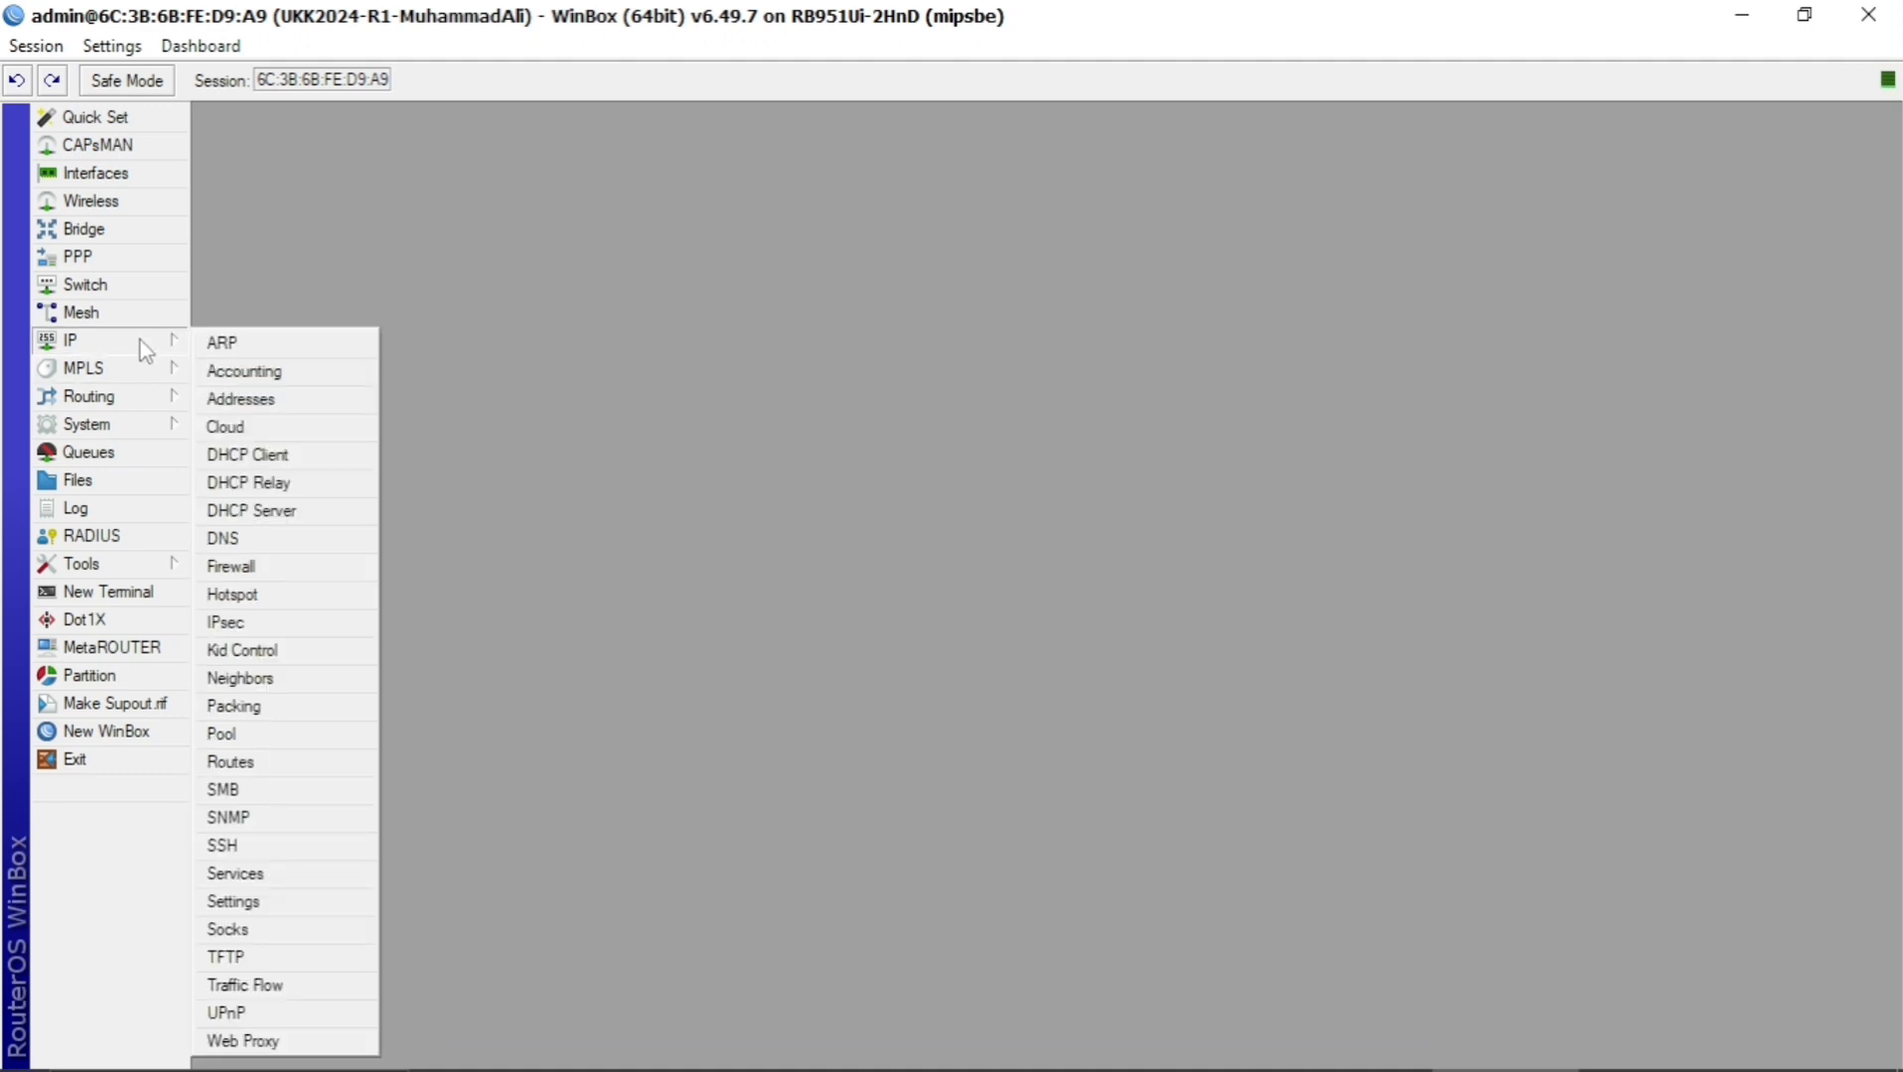
left_click(140, 175)
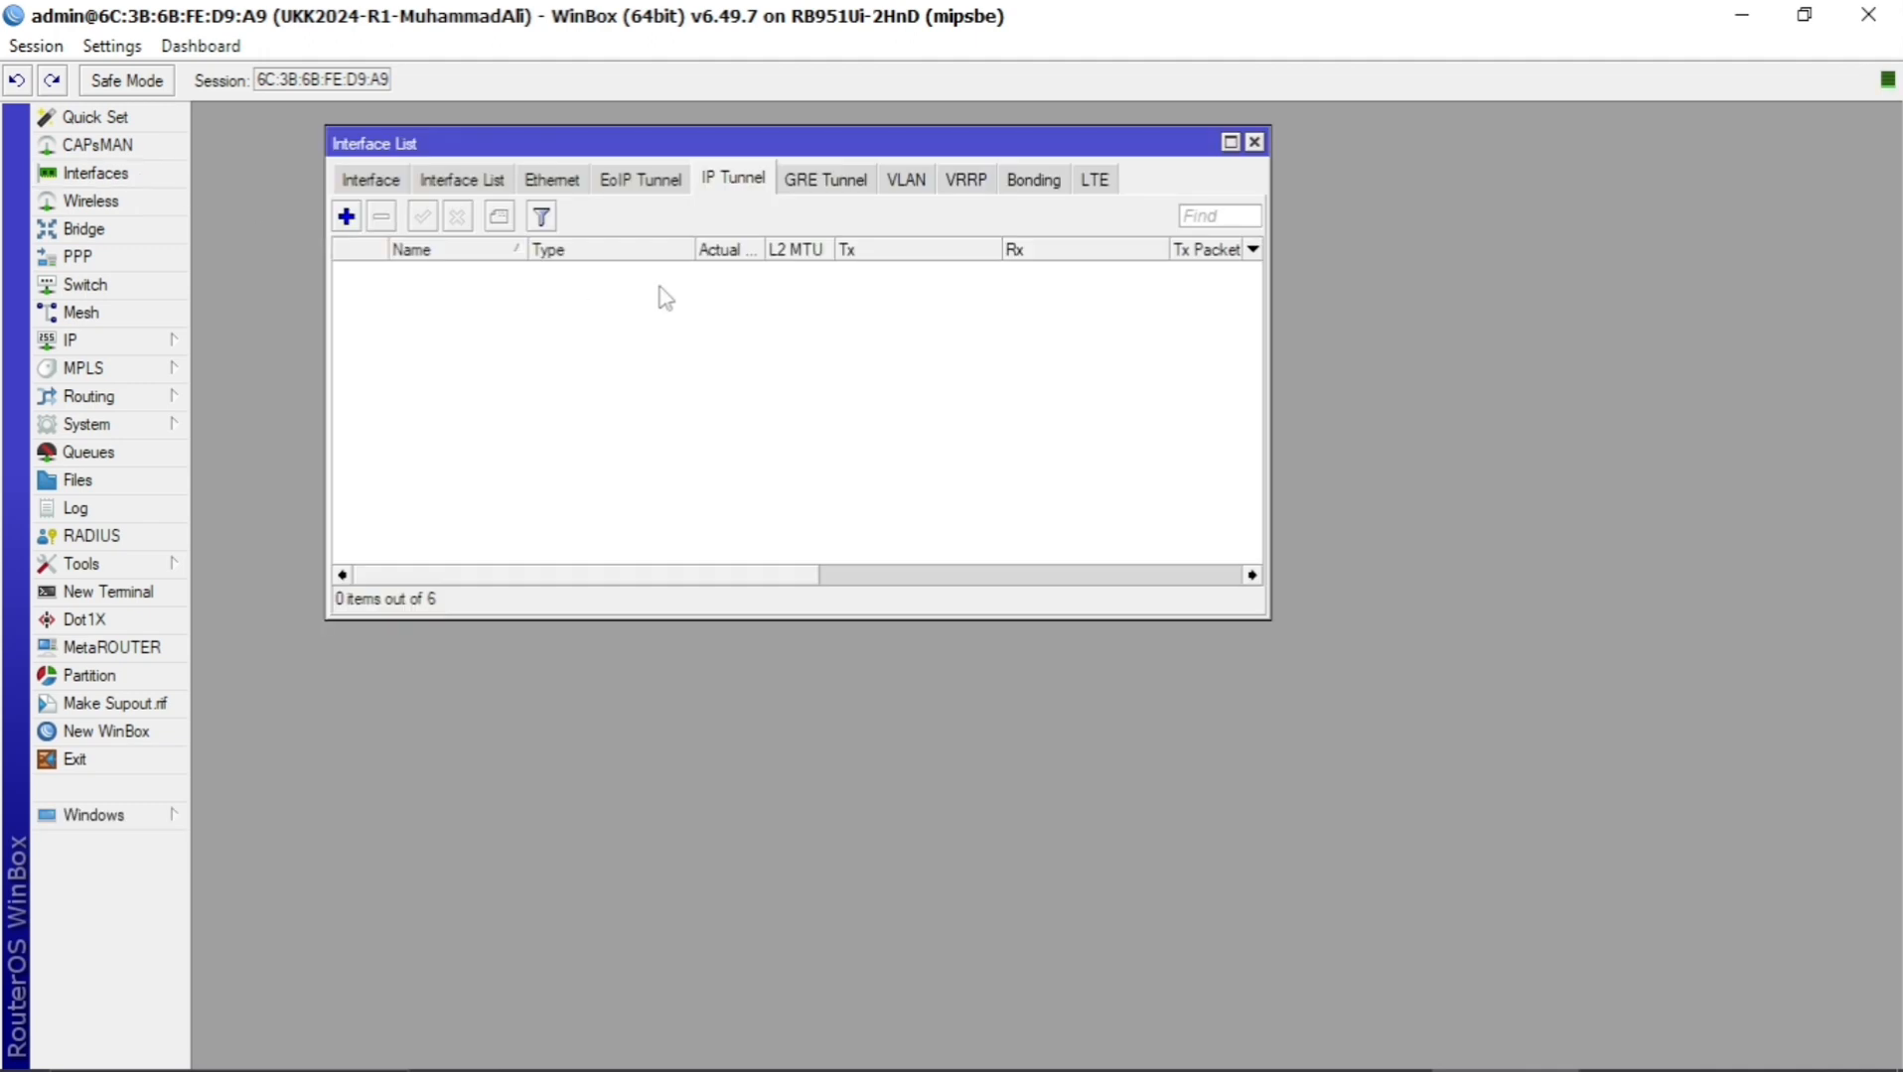
left_click(370, 180)
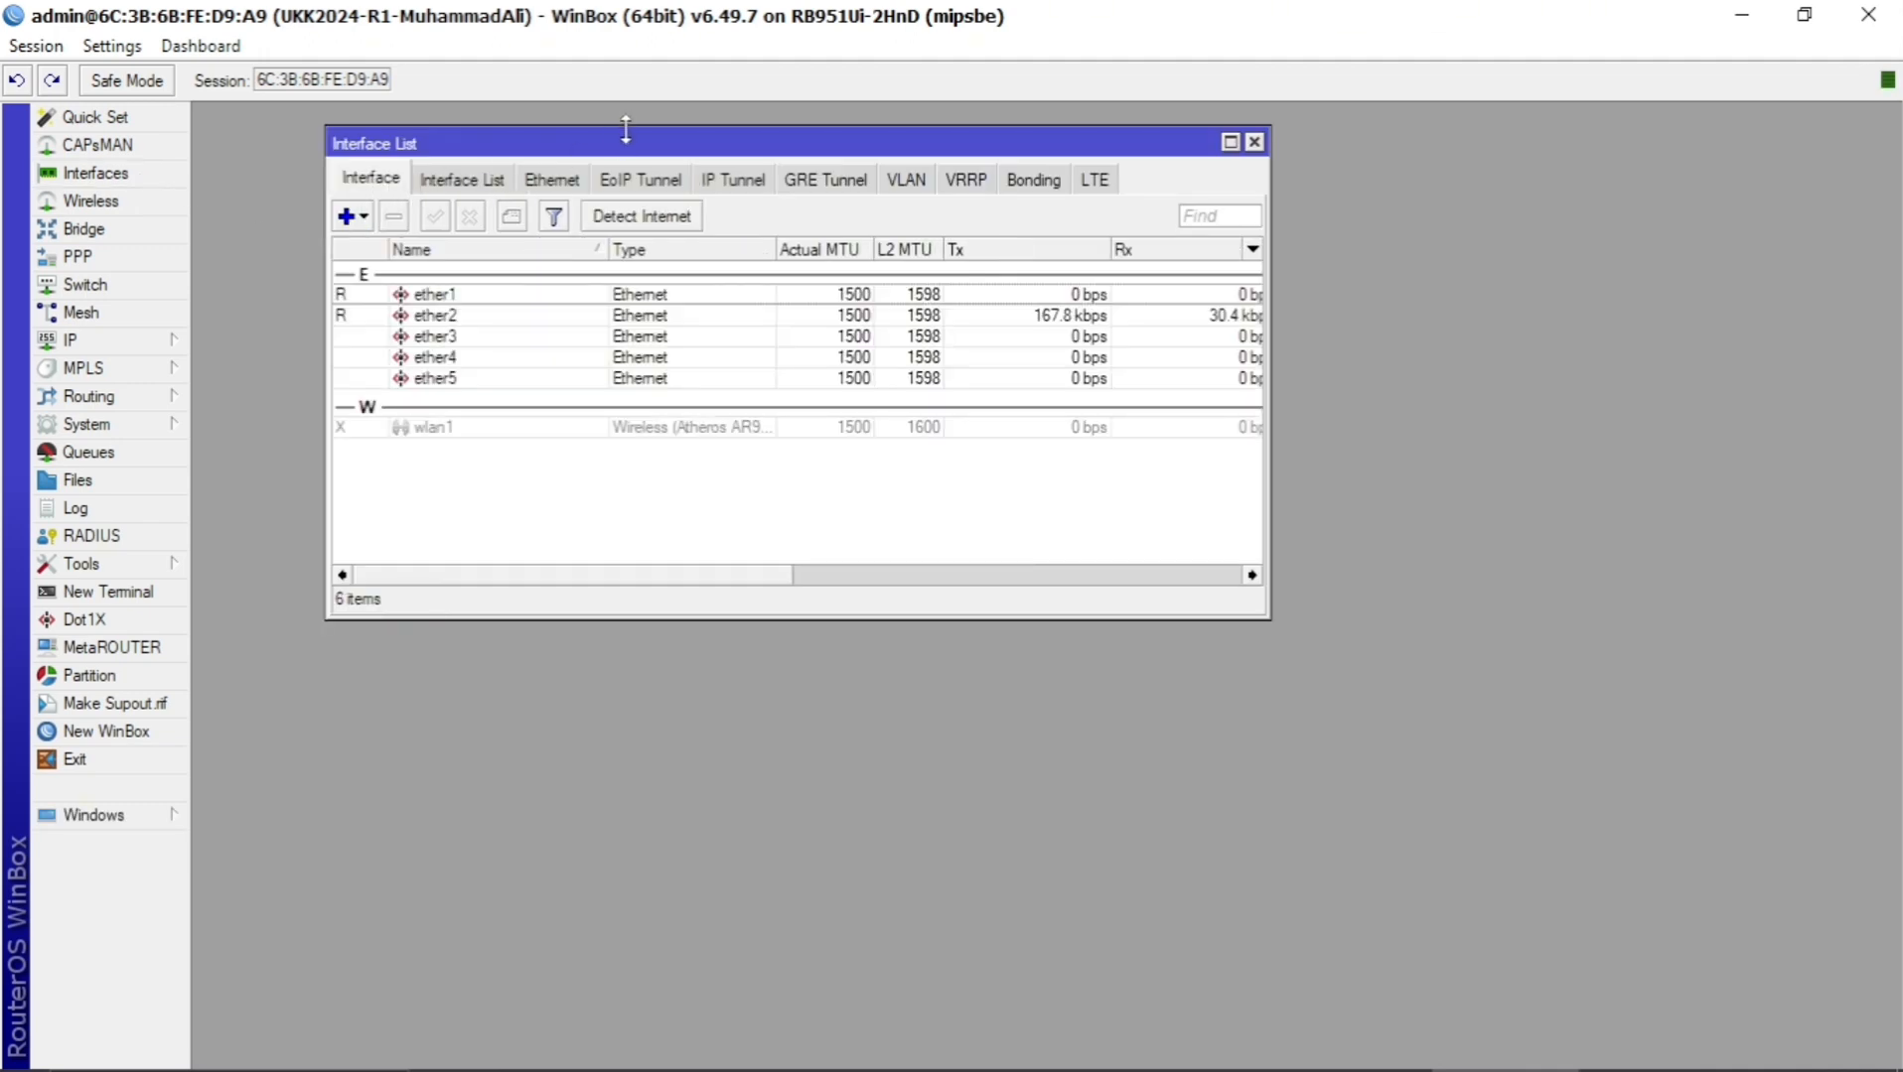
left_click_drag(628, 144, 775, 374)
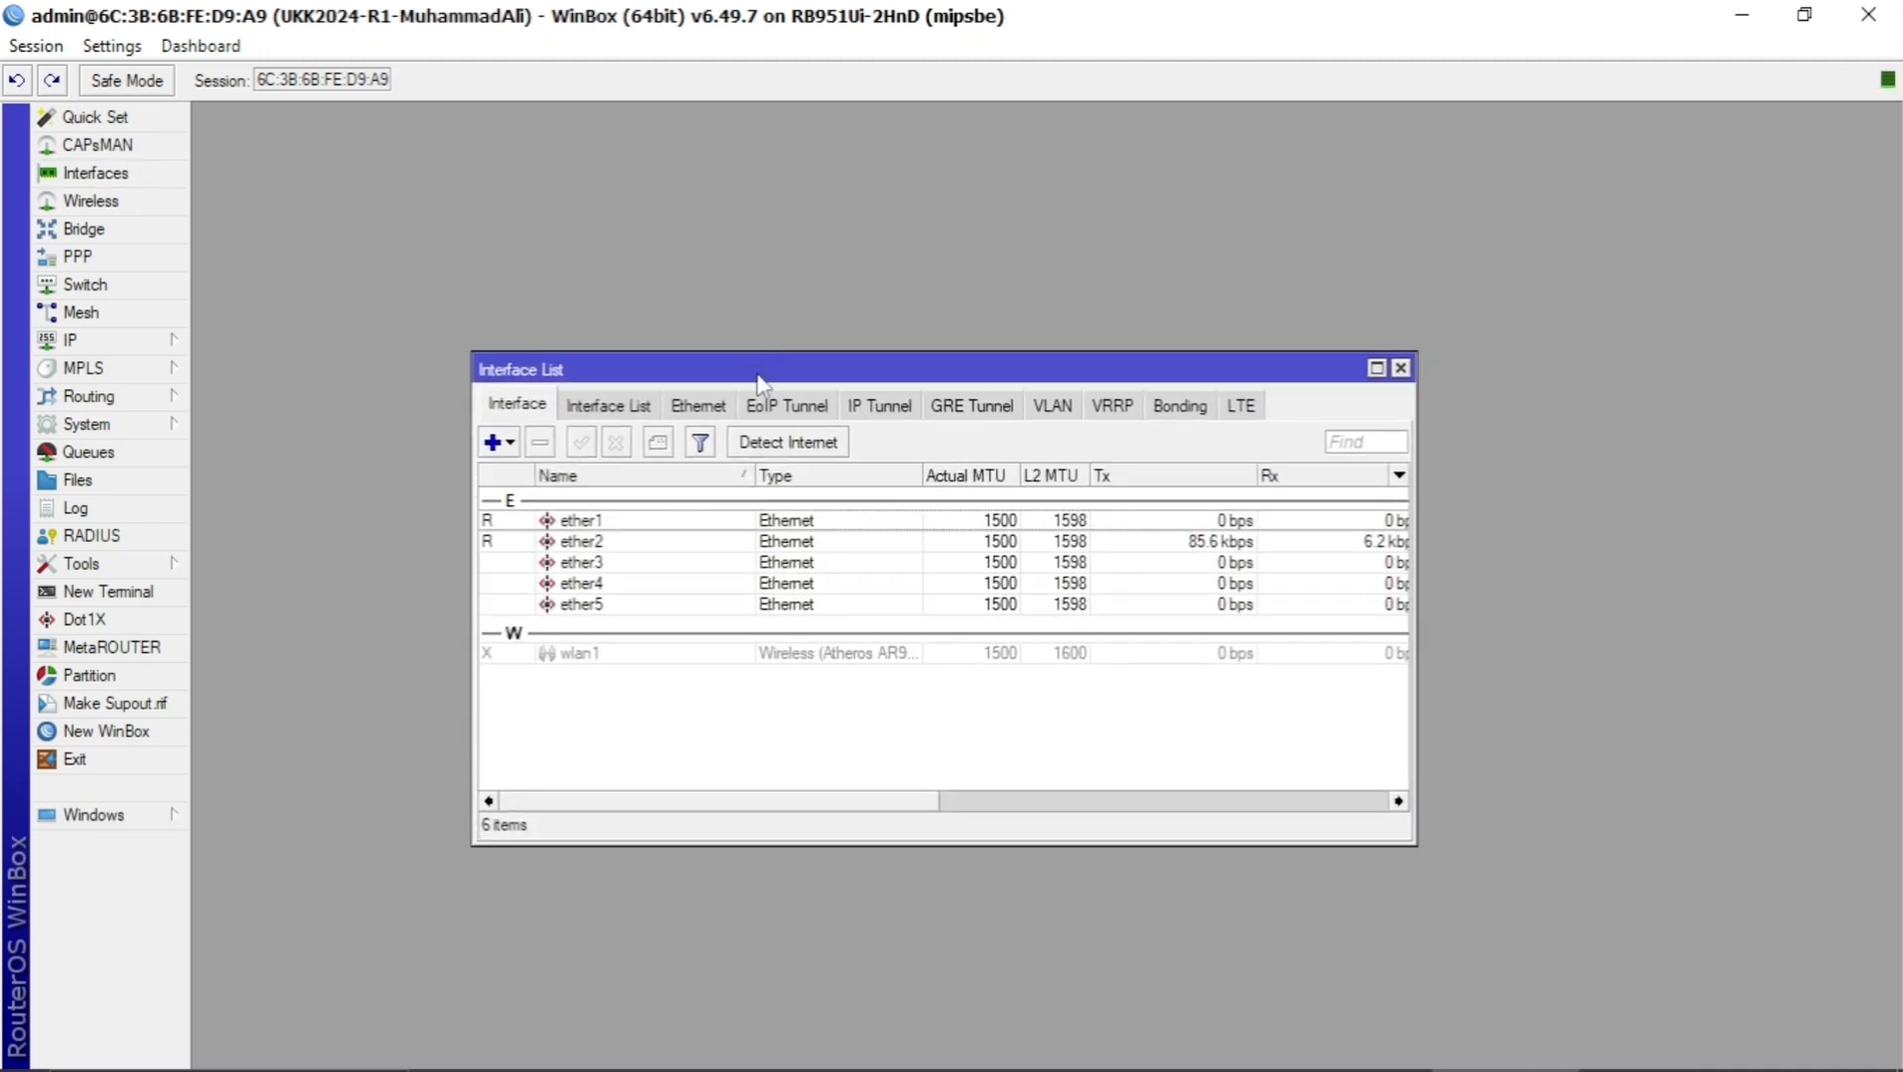
left_click(618, 522)
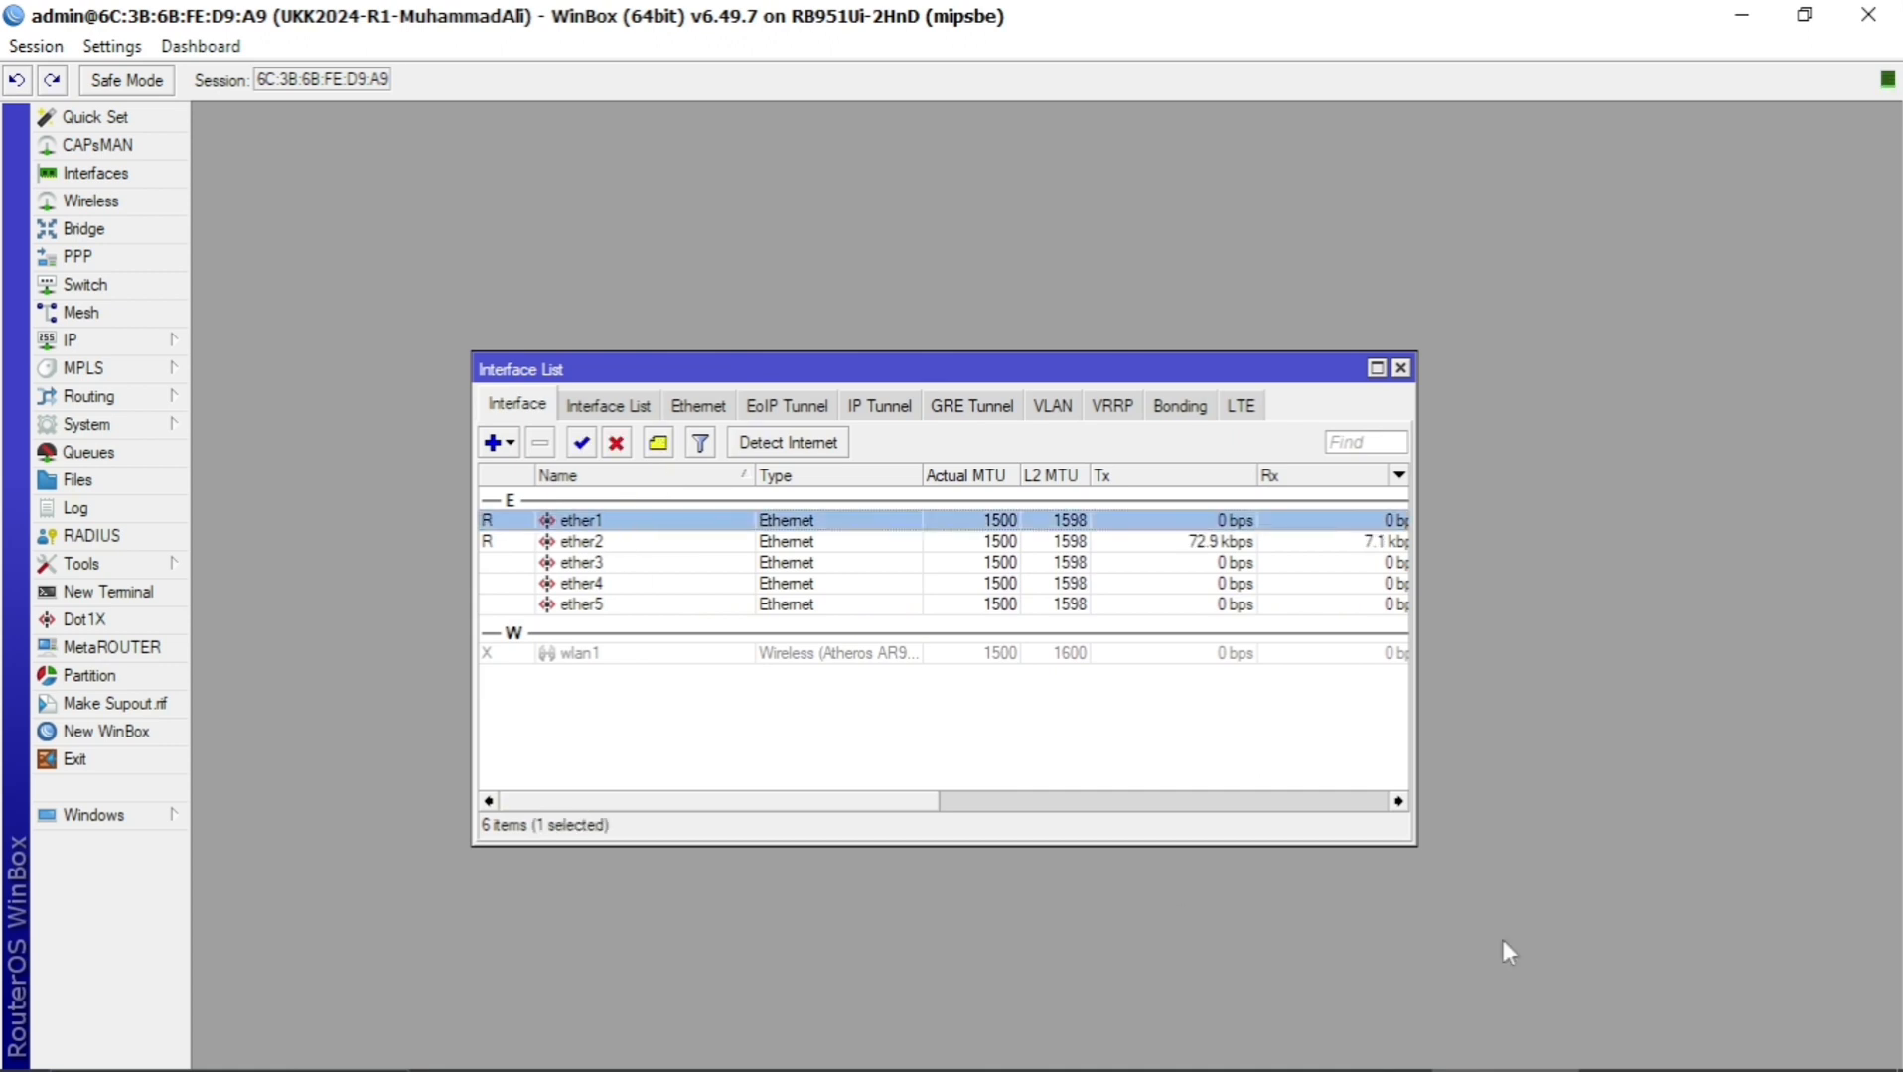
left_click_drag(1417, 708, 1760, 708)
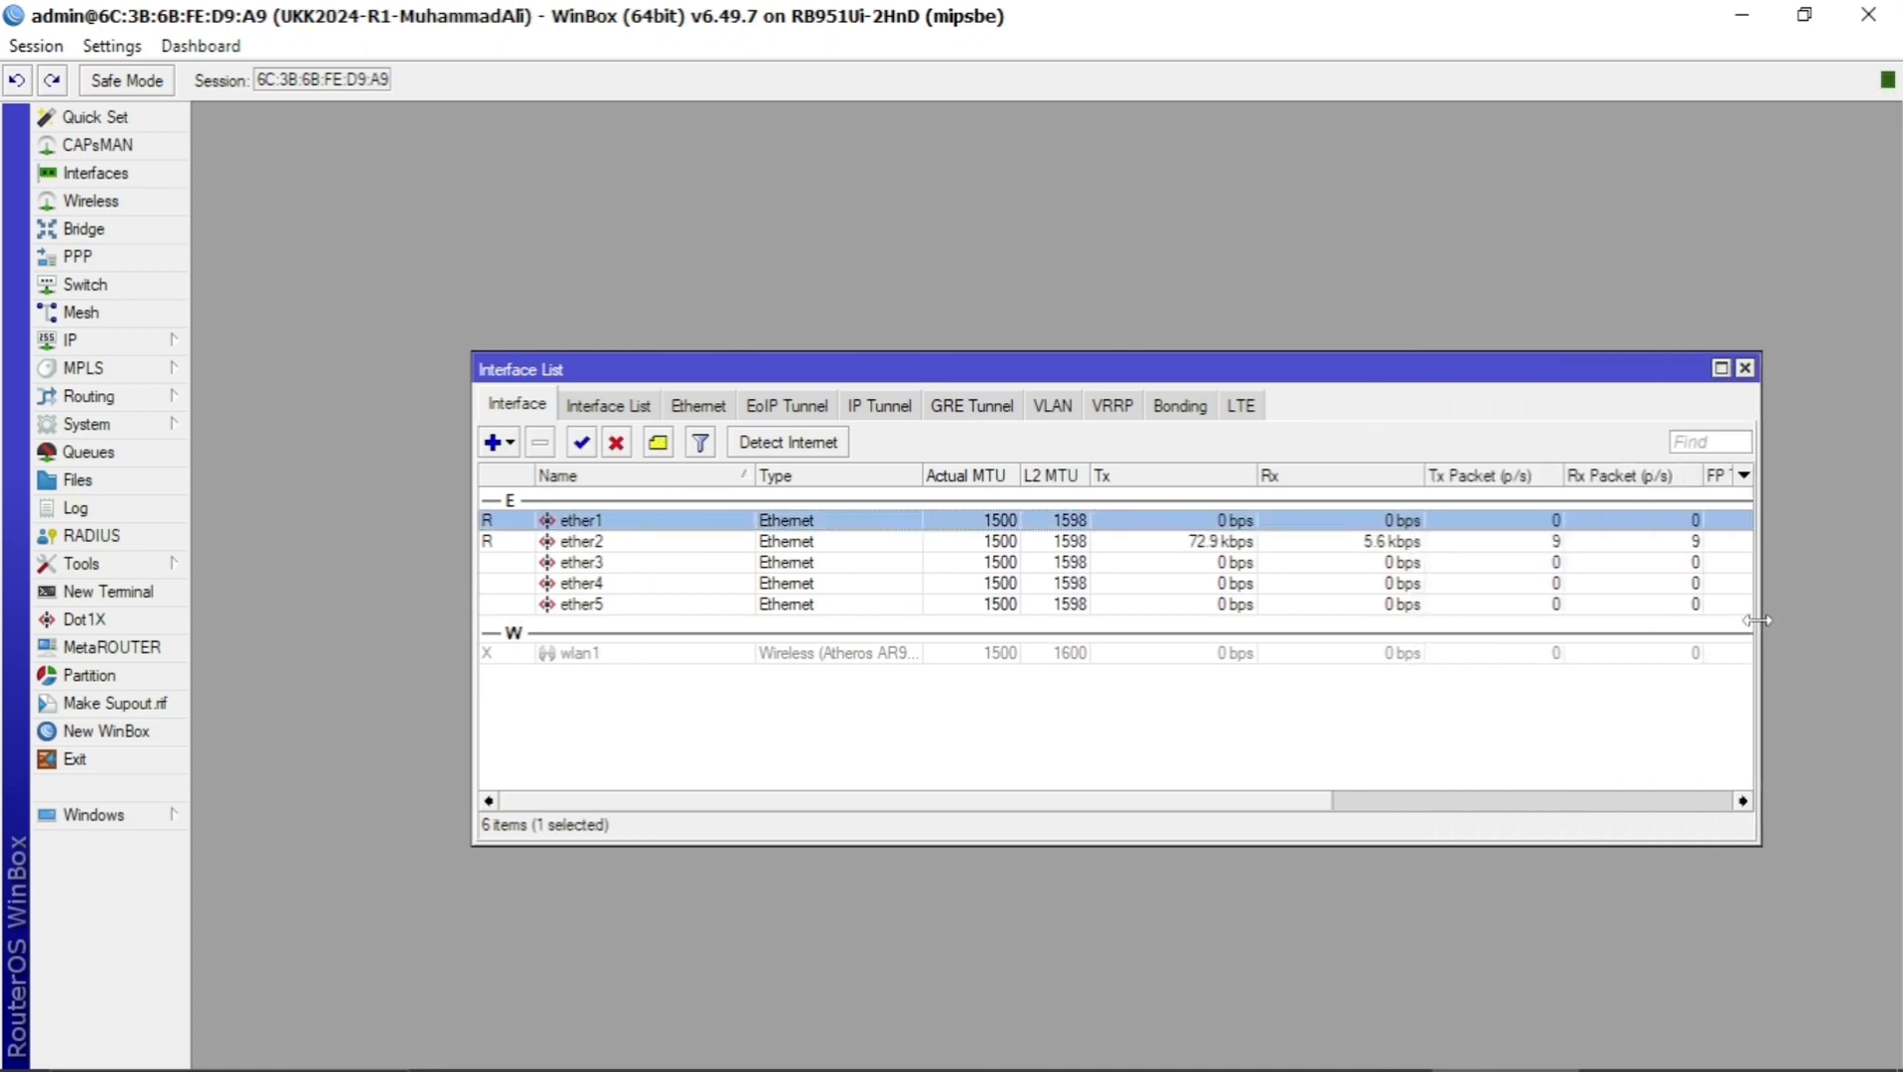
Rename the ether1 interface to ether1-INTERNET and save it.
double_click(643, 523)
left_click(688, 202)
type("-IN")
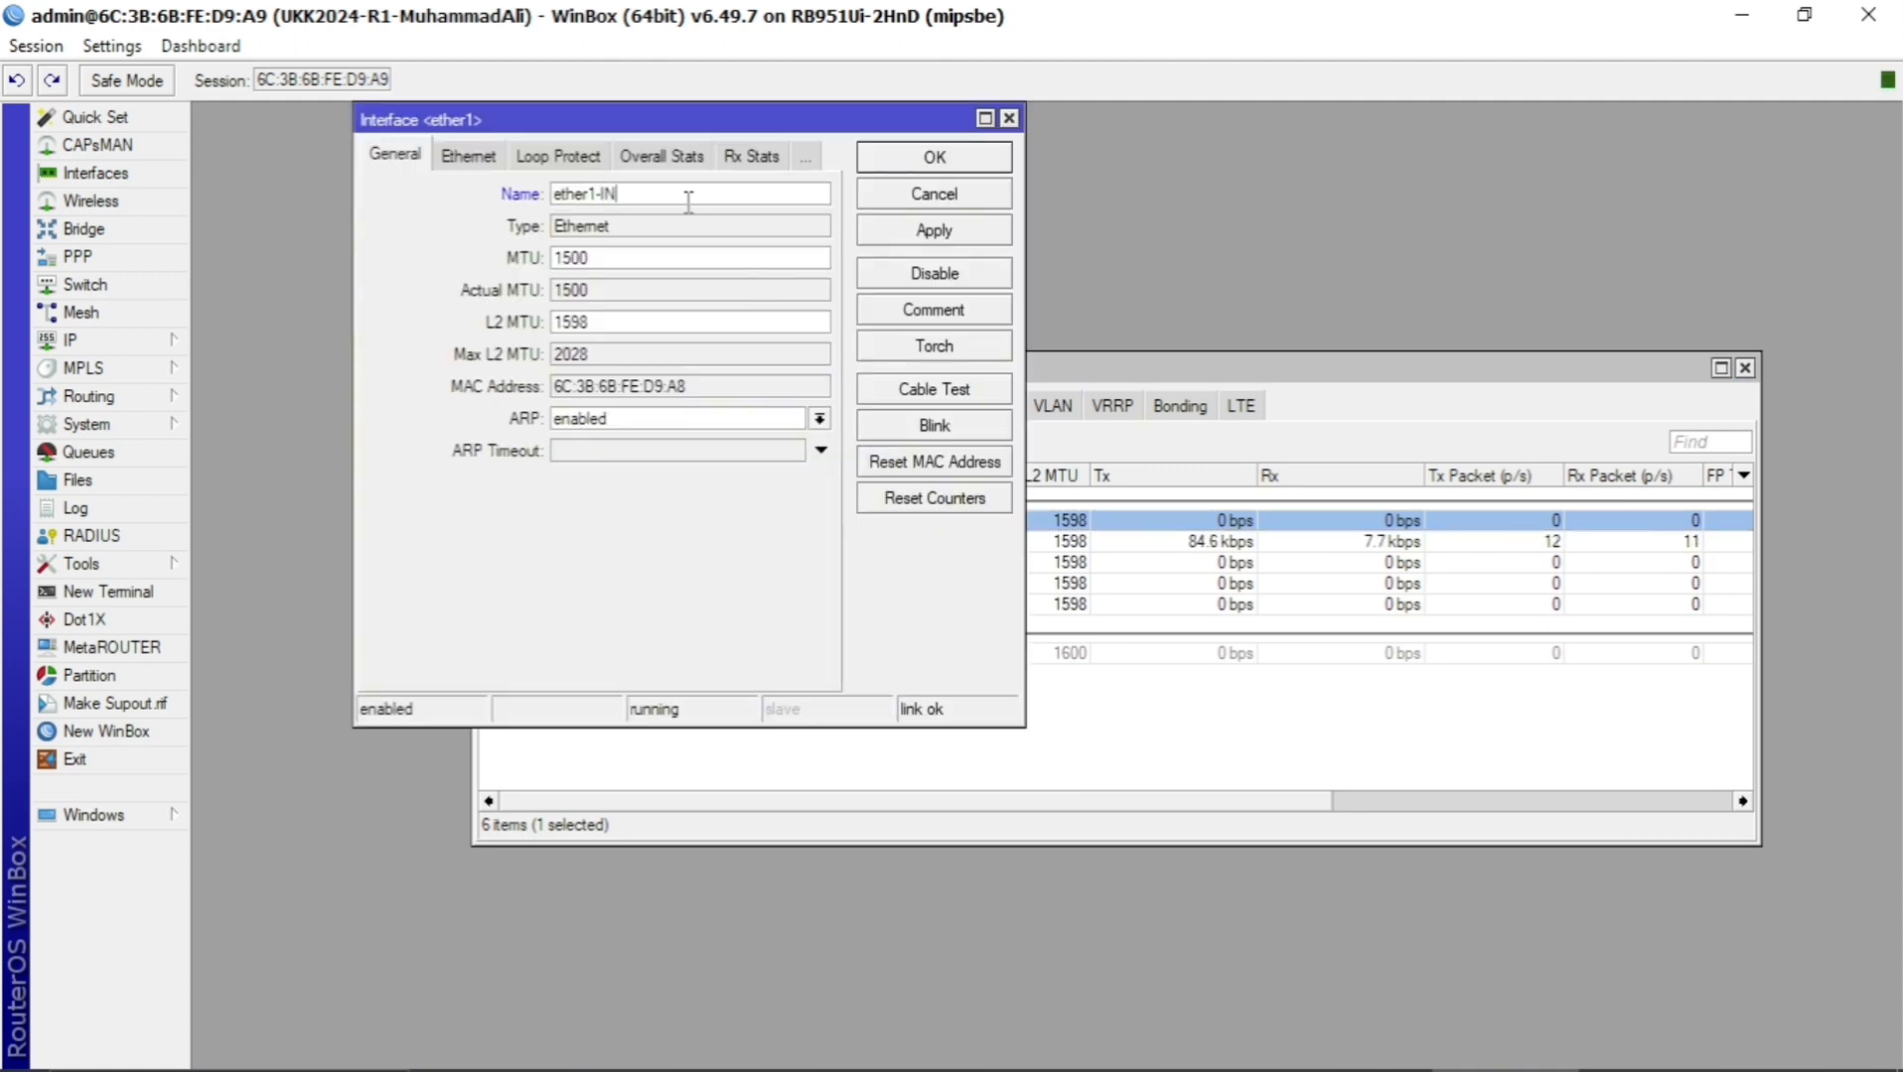
type("TERNET")
left_click(933, 230)
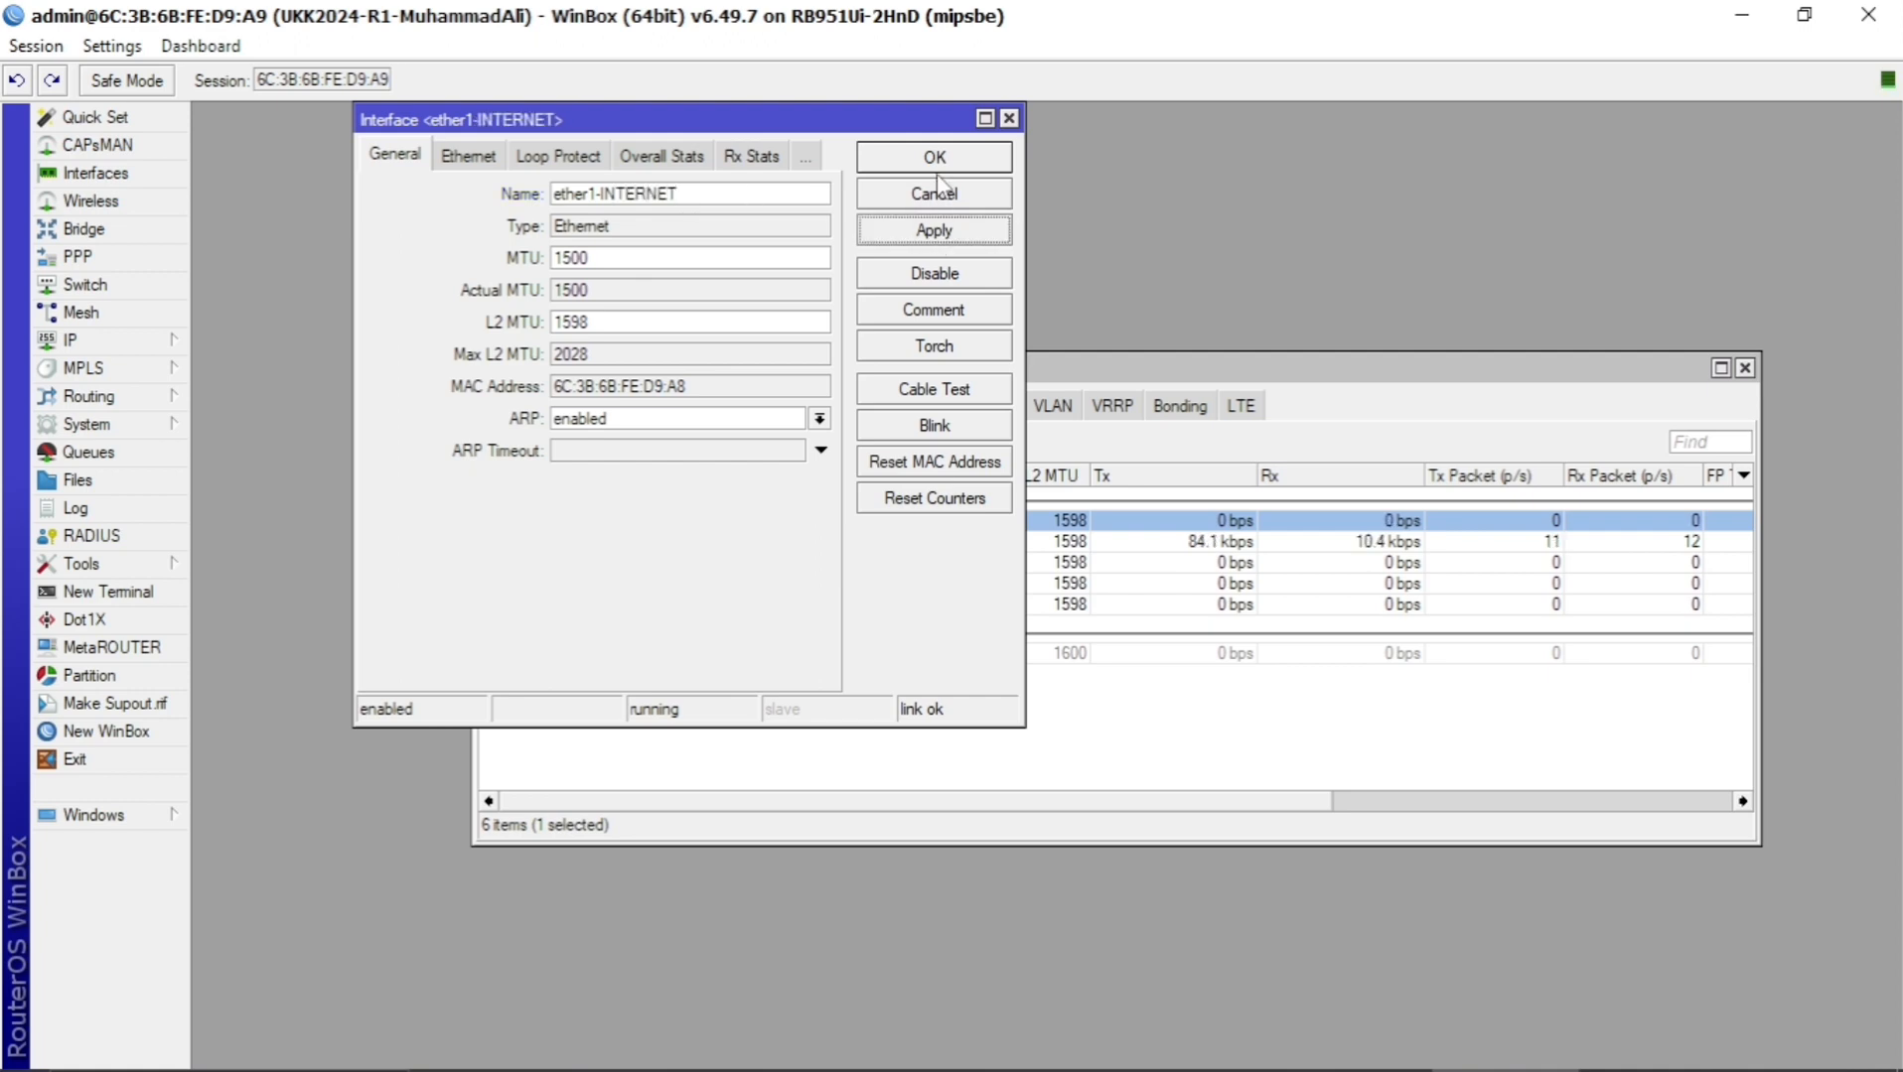
left_click(933, 156)
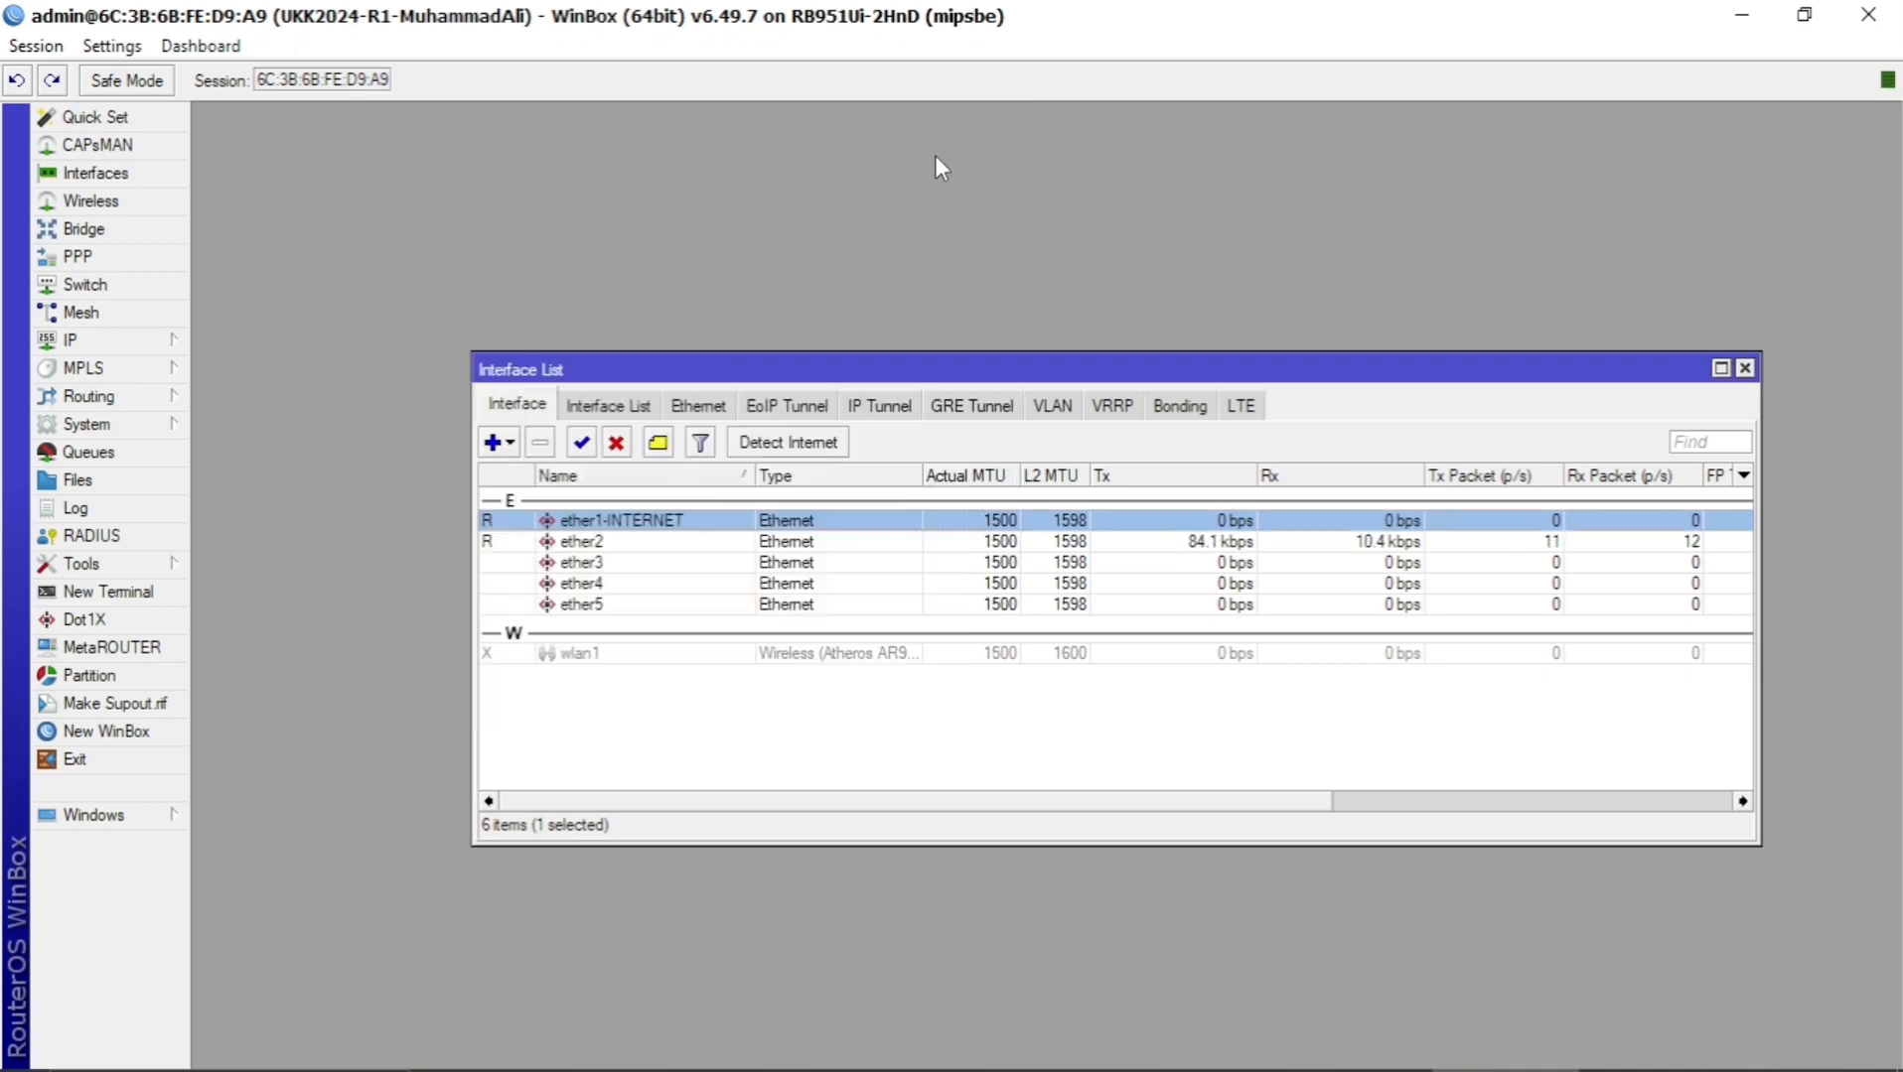
Rename the ether2 interface to ether2-TRUNGKING VLAN and save it.
double_click(650, 543)
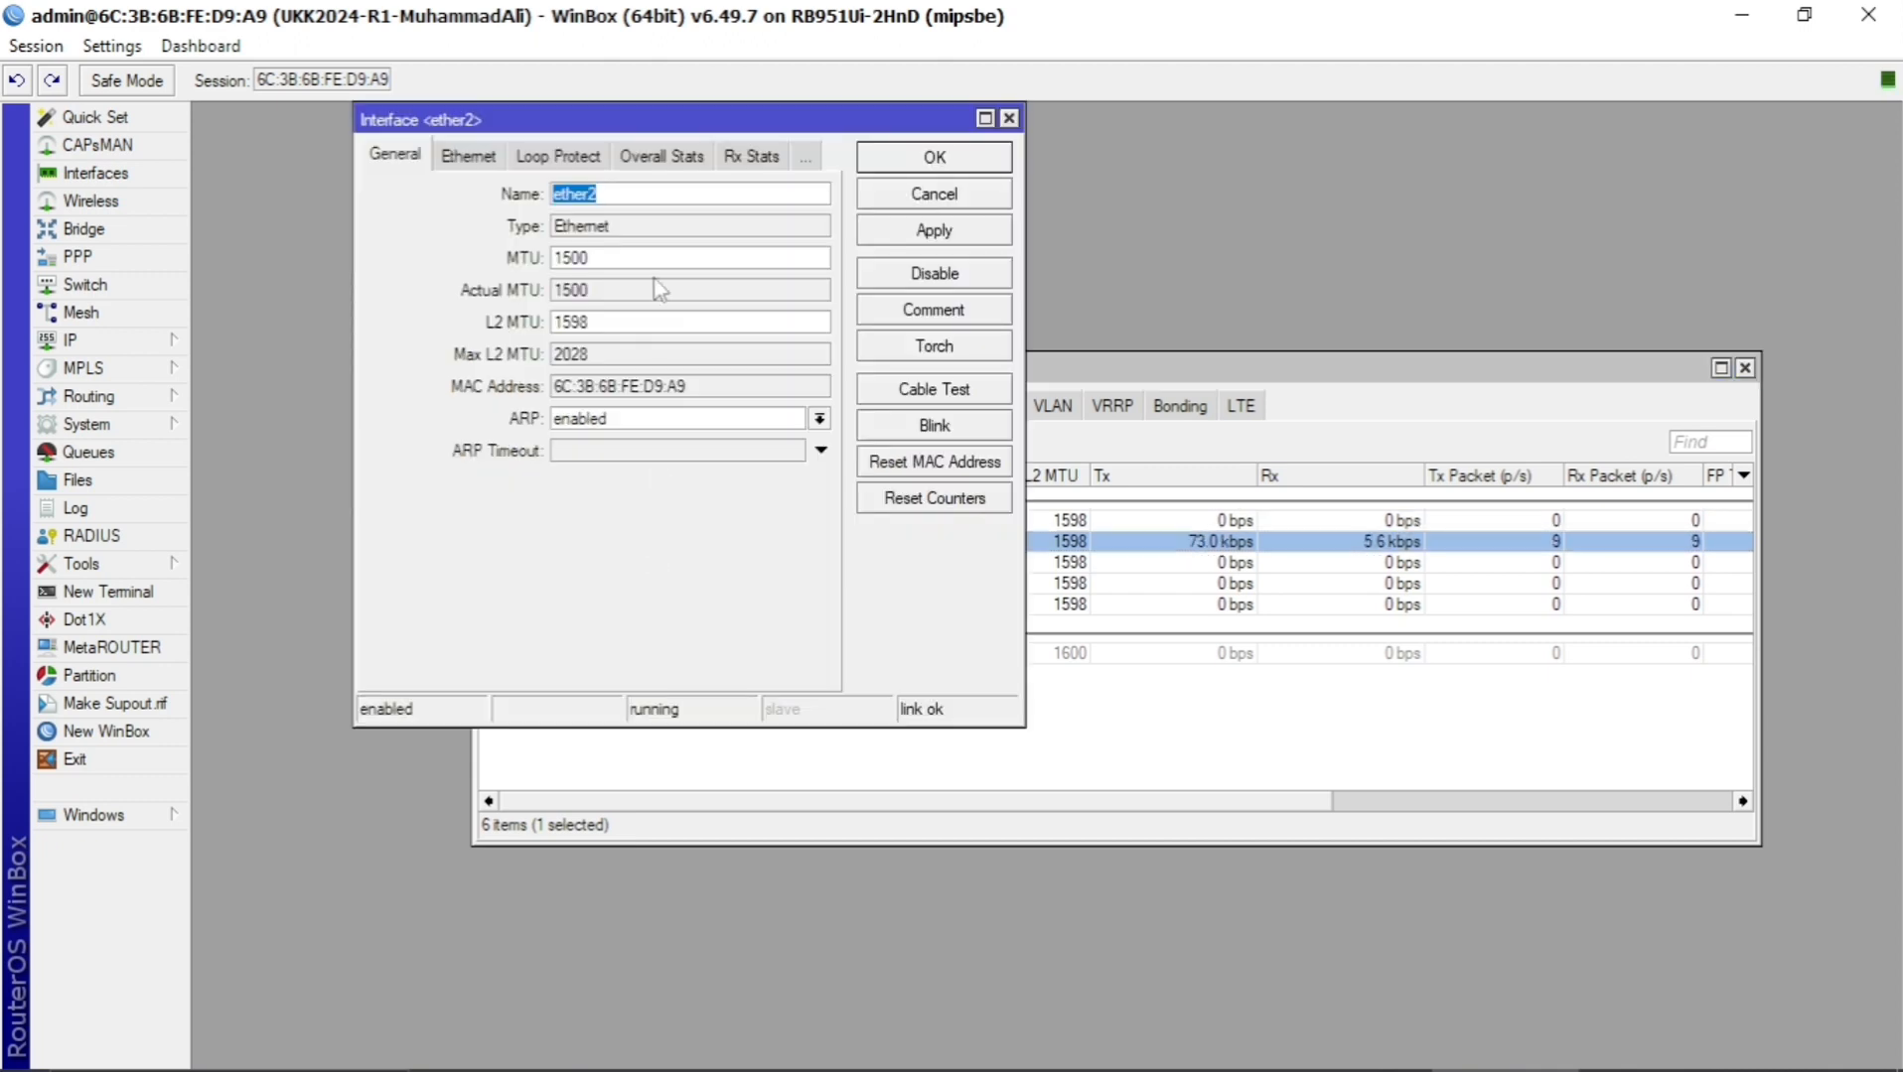
left_click(619, 190)
type("-")
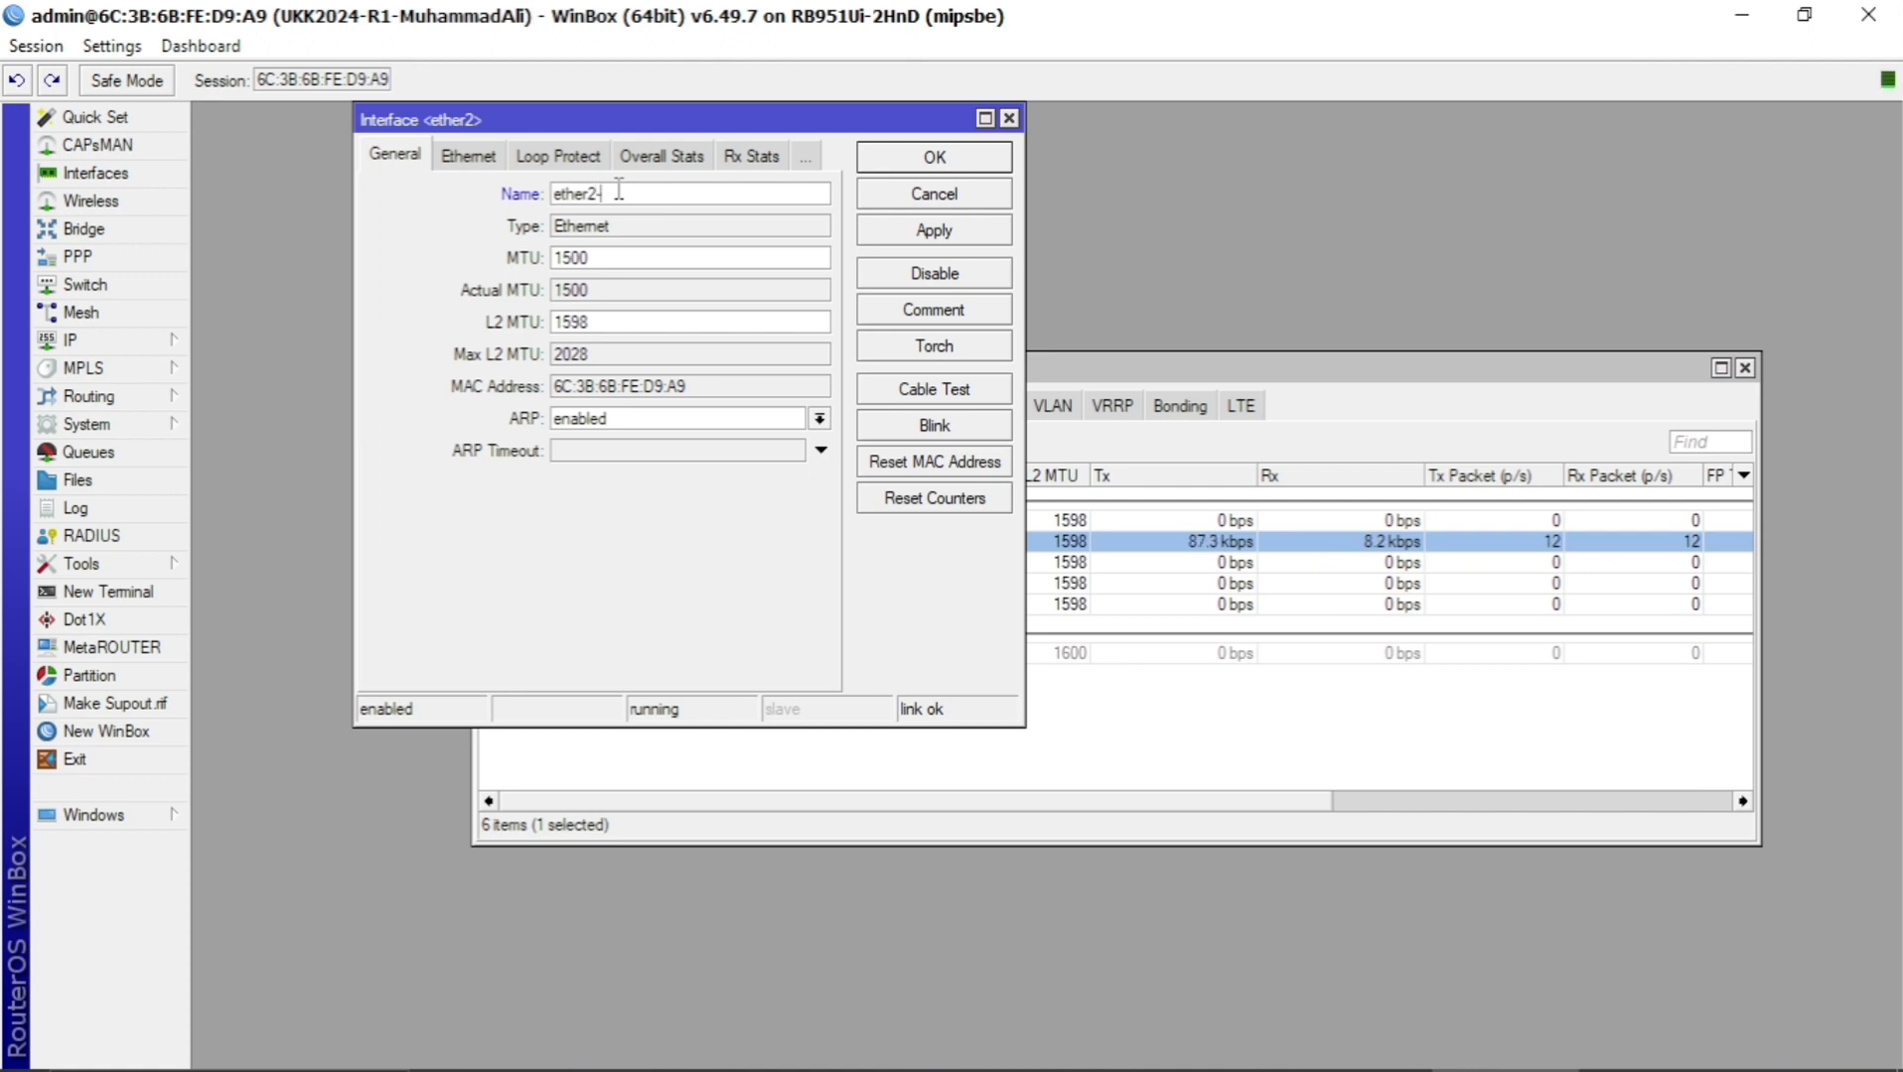
type("TELINGKING VLAN")
left_click(913, 238)
left_click(905, 162)
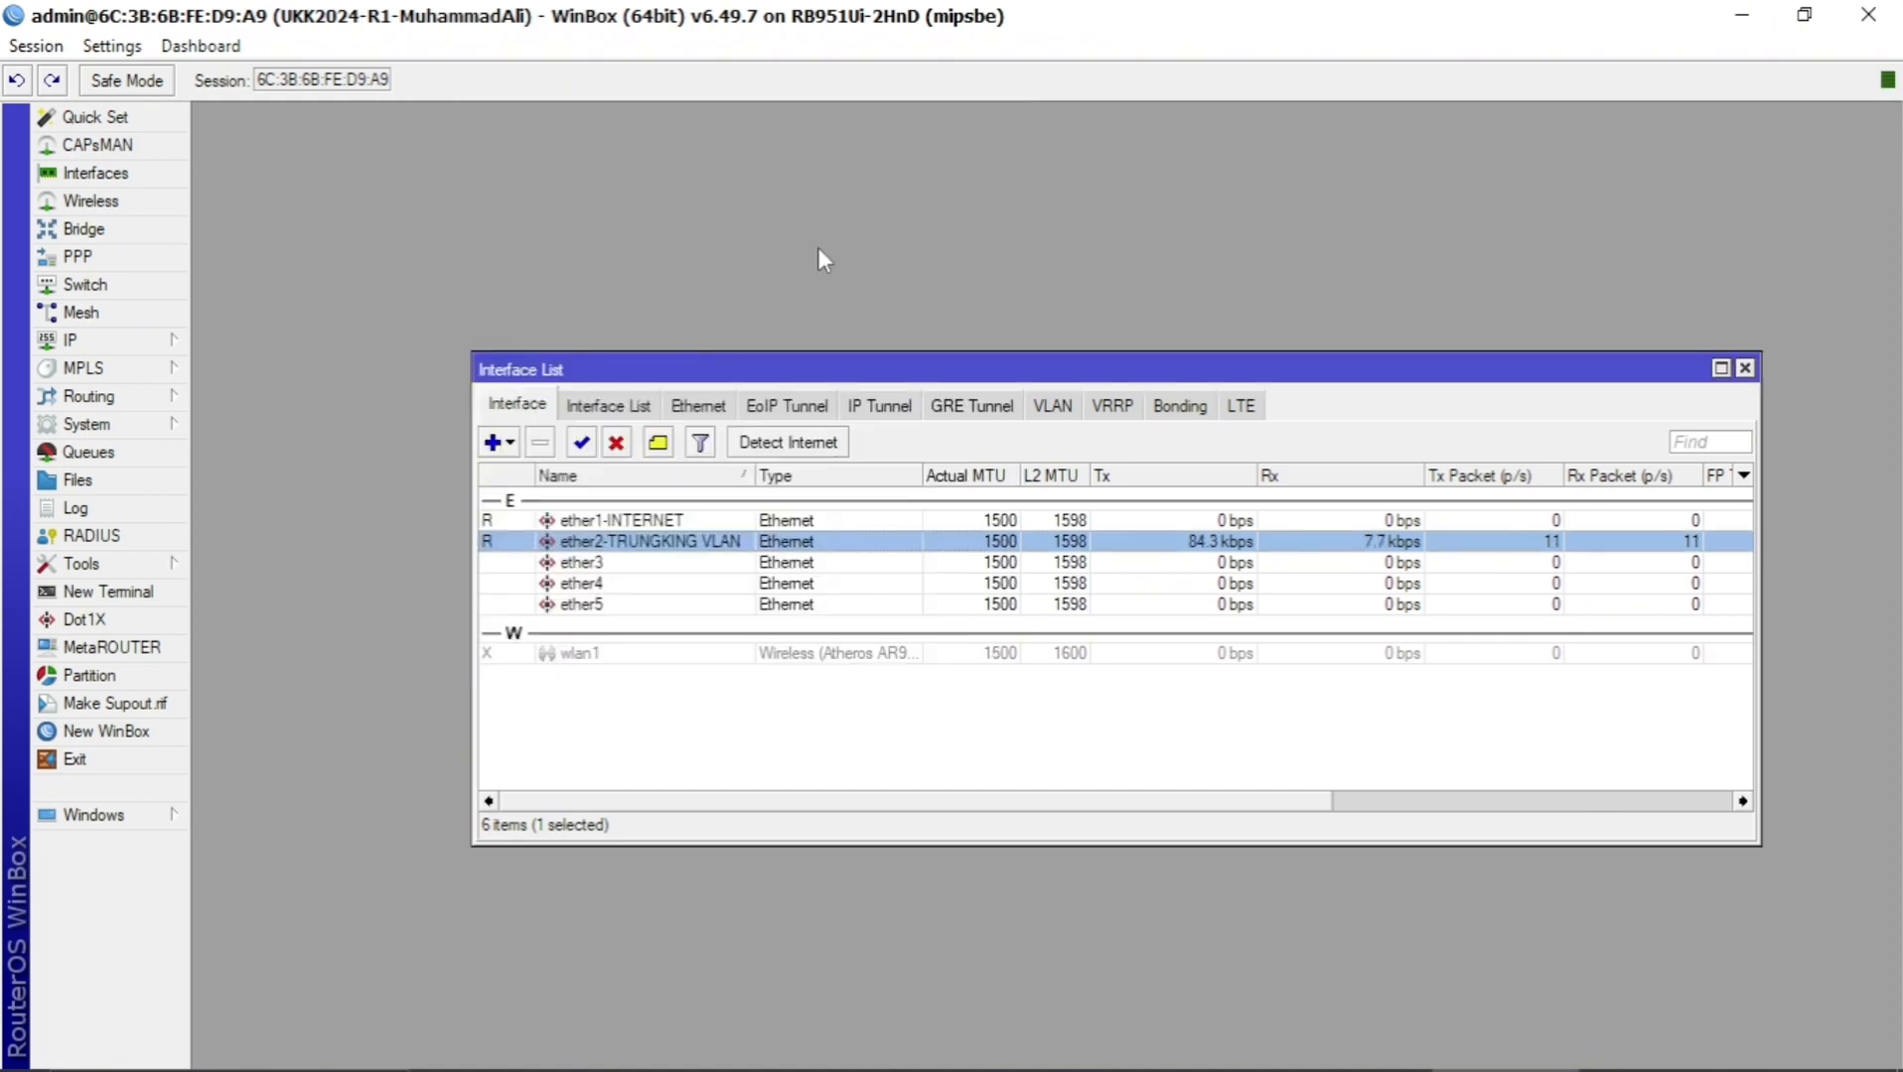
Rename the ether3 interface to ether3-ACCESS POINT and save it.
double_click(655, 563)
left_click(644, 193)
type("-ACCE")
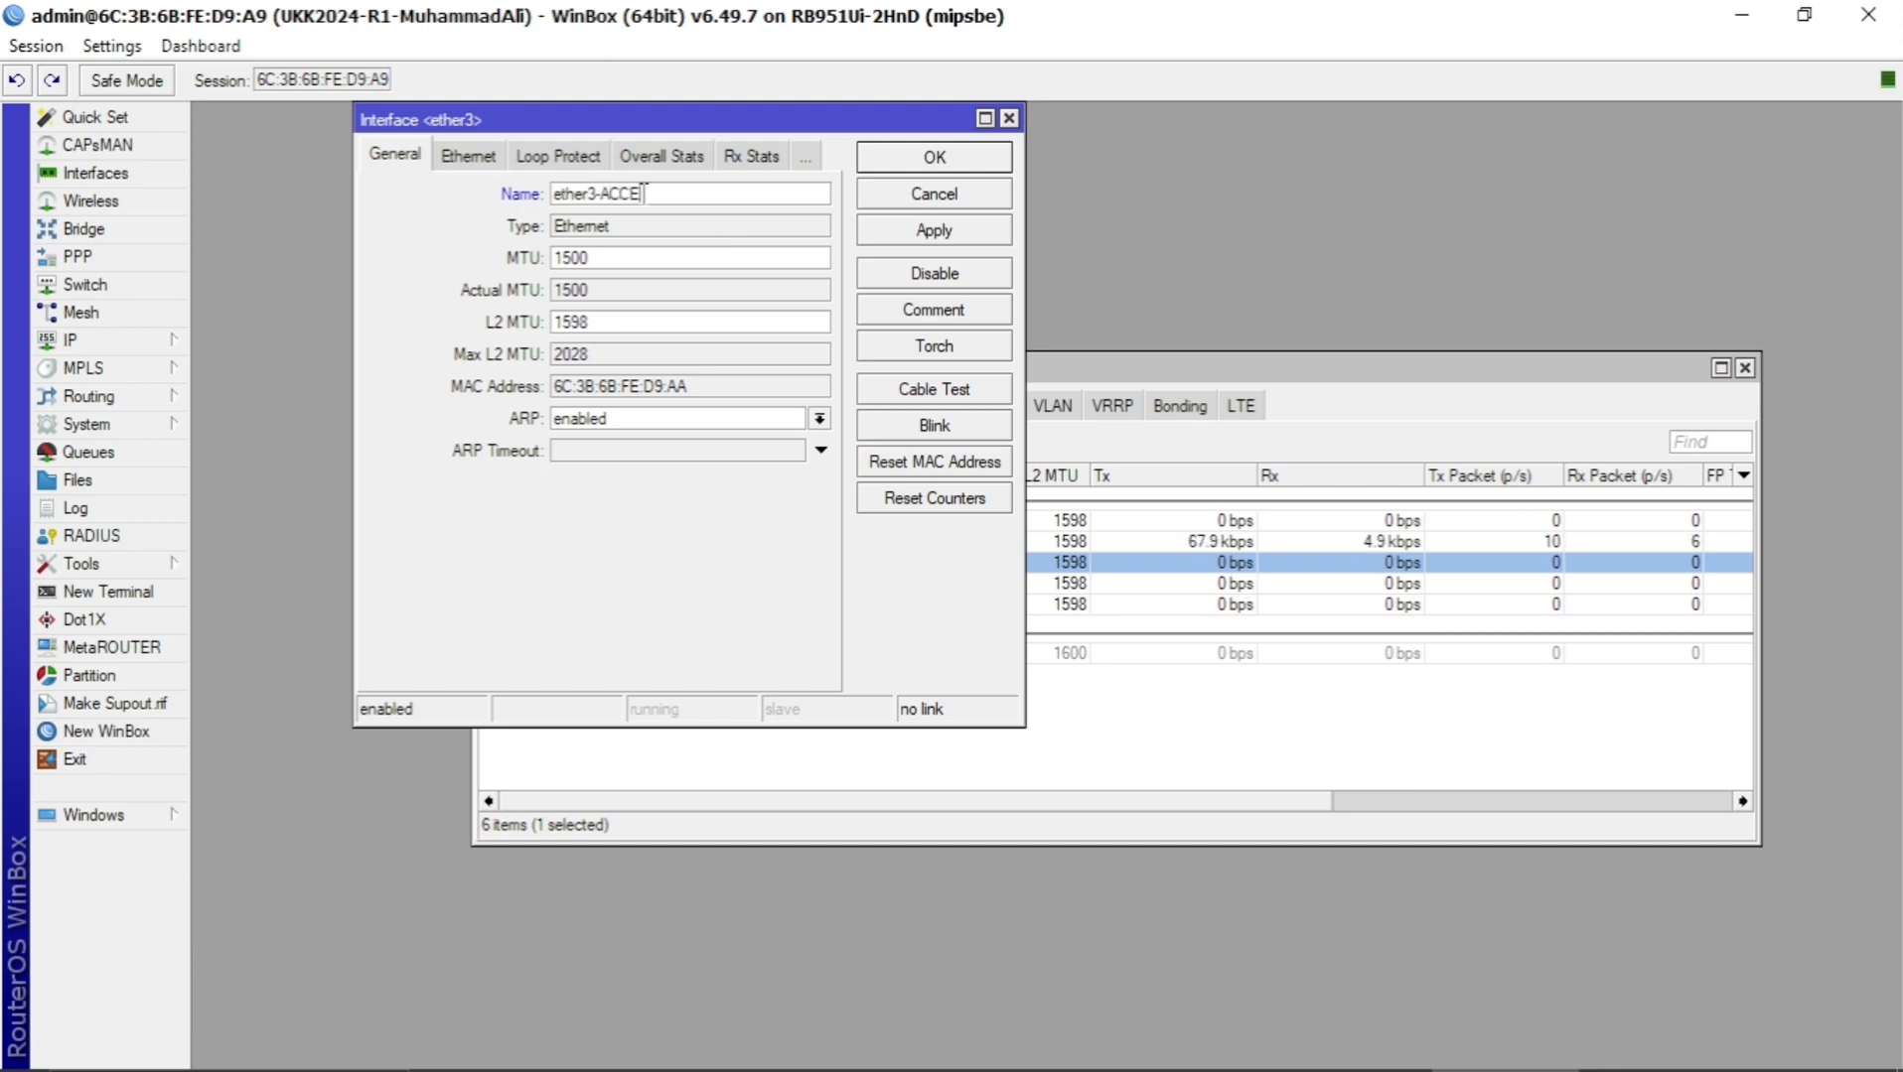
type("SS POINT")
left_click(884, 232)
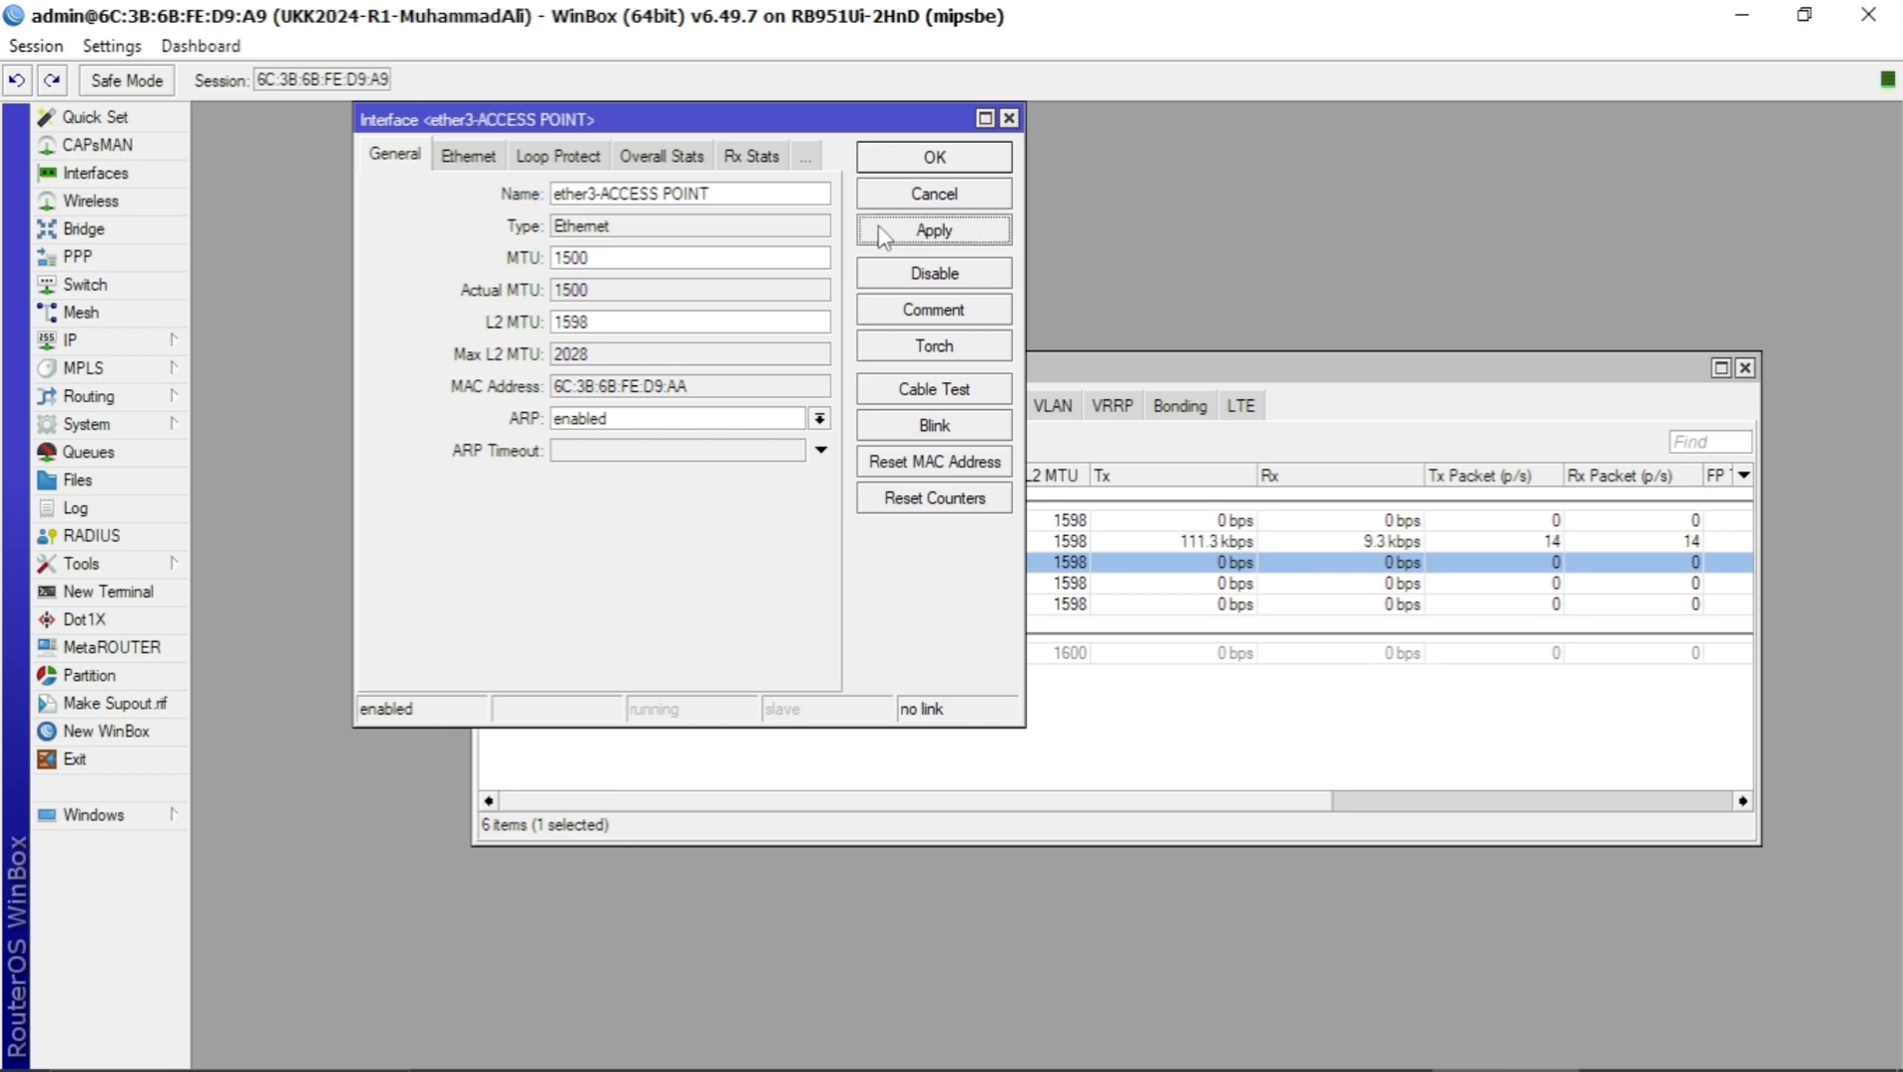
left_click(904, 162)
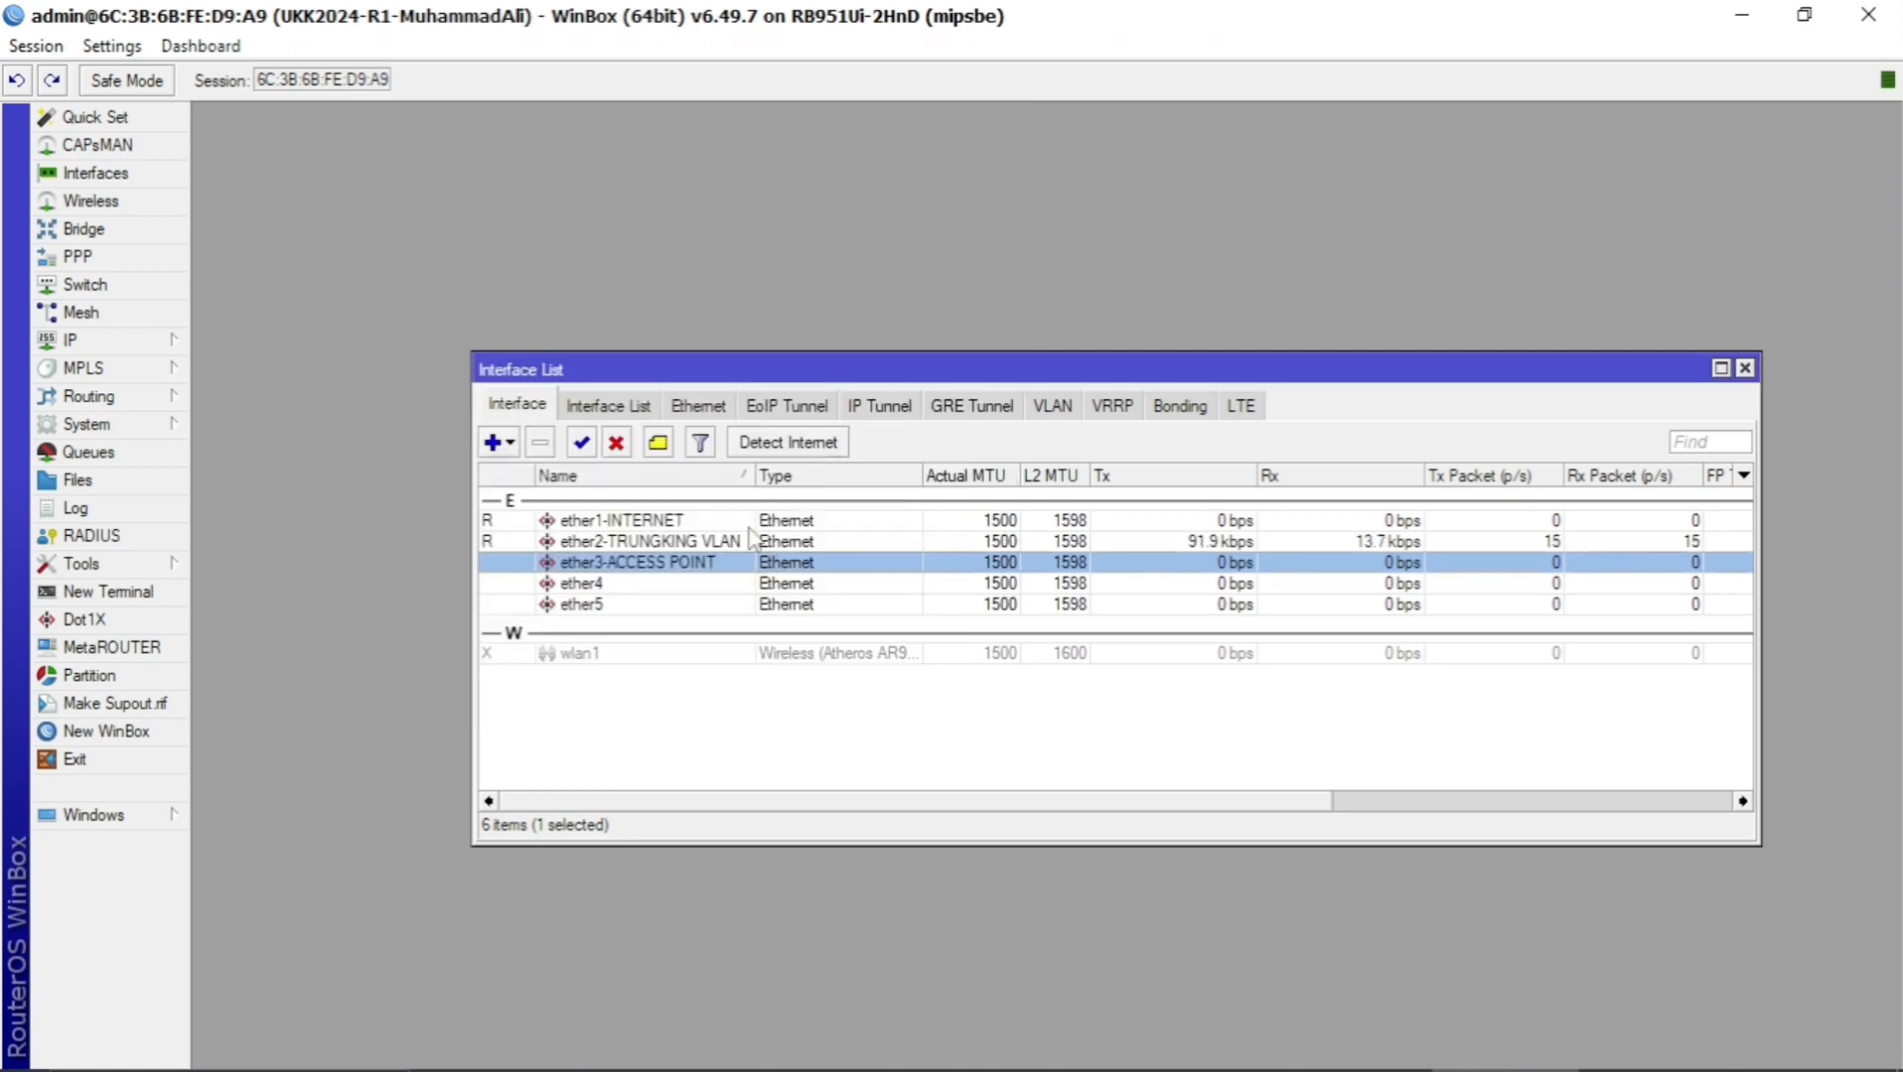
left_click(682, 740)
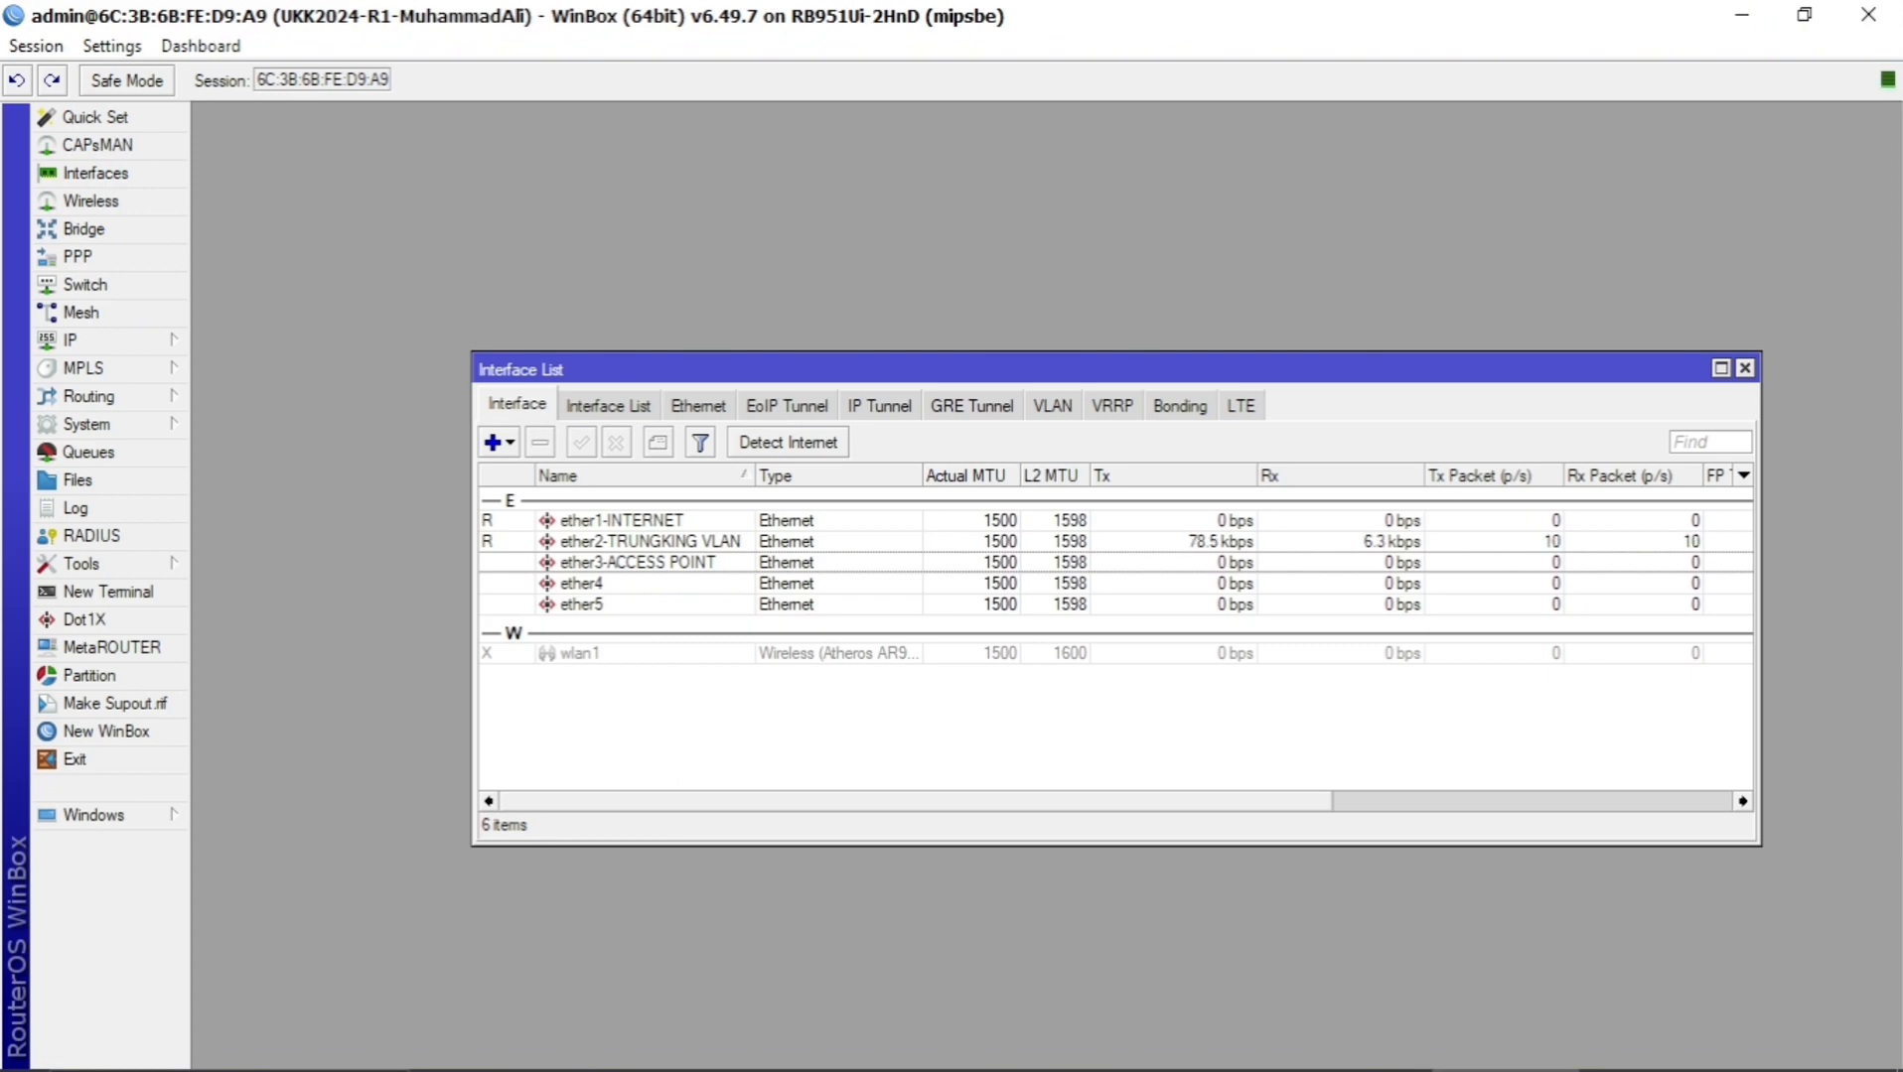
Consult the topology in the browser's exam PDF, and in WinBox create VLAN interface vlan1 with VLAN ID 10 on ether2-TRUNGKING VLAN.
left_click(897, 1053)
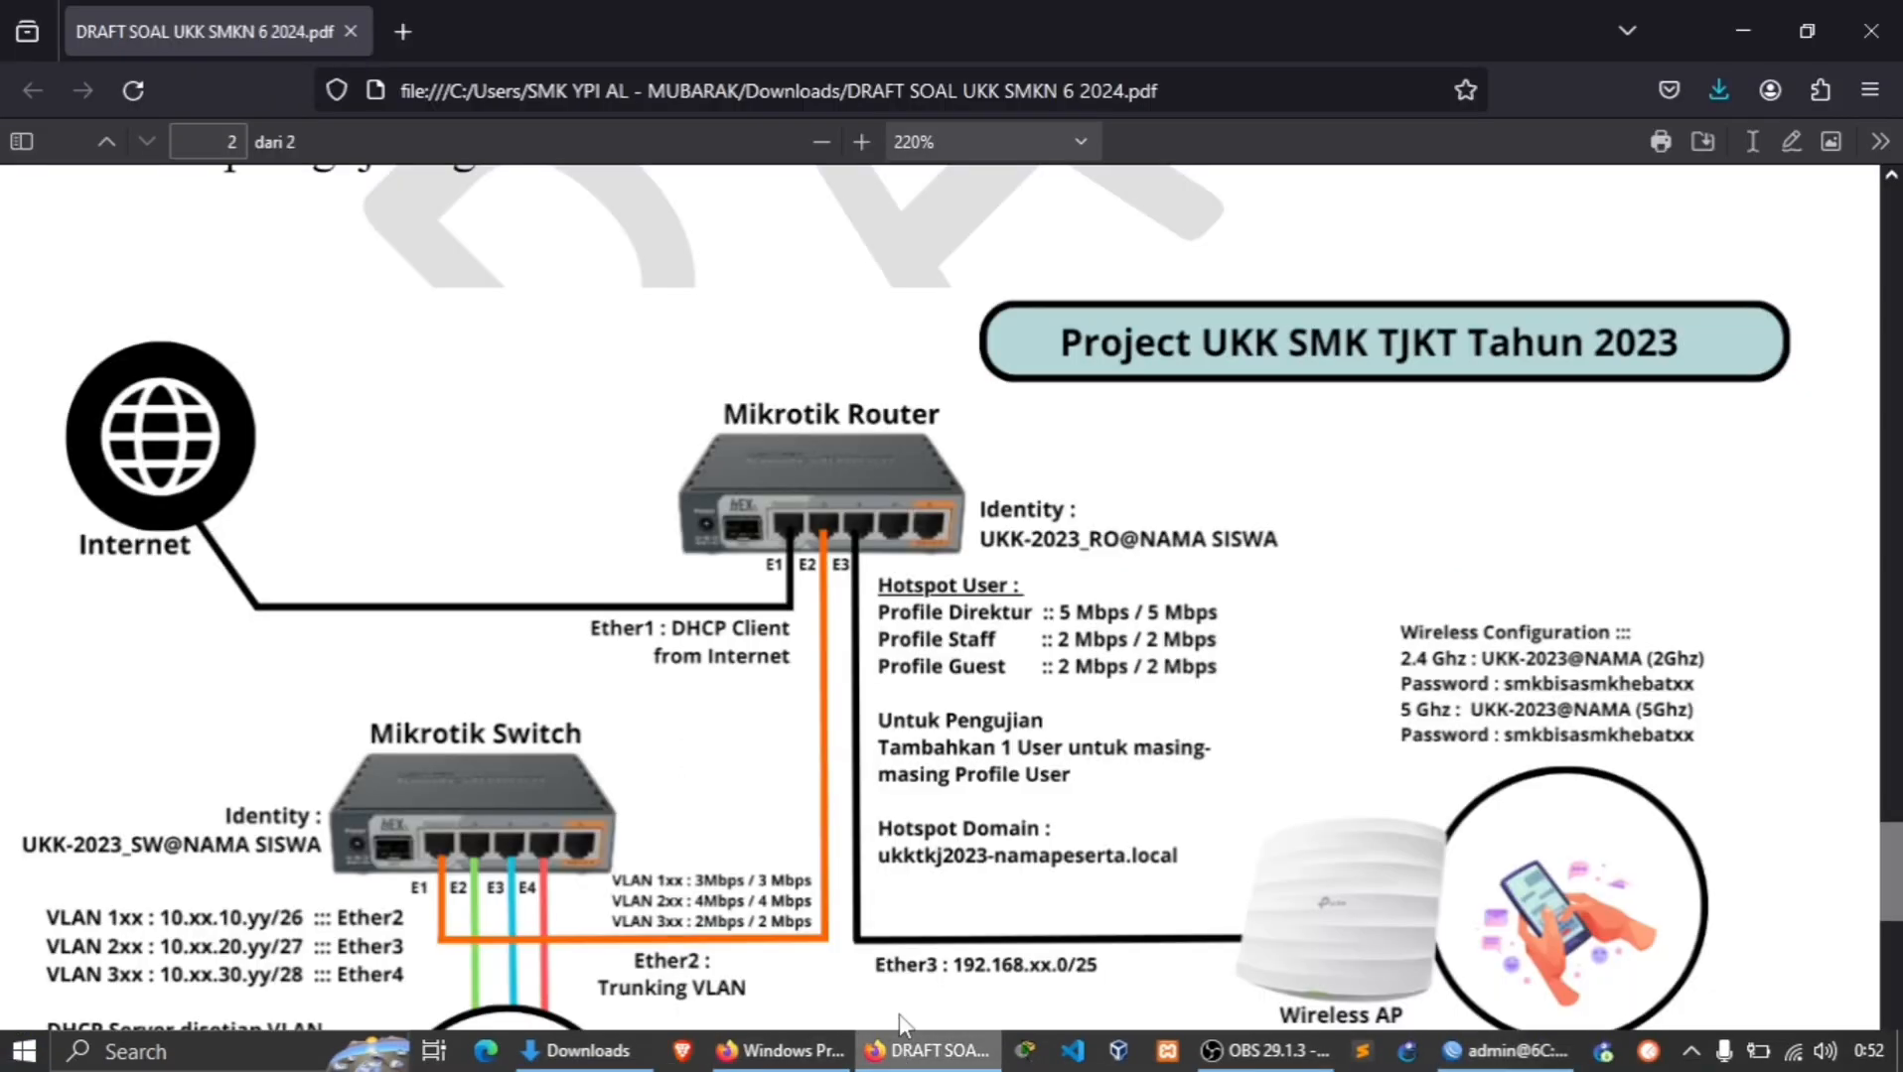
scroll(722, 871, "down", 3)
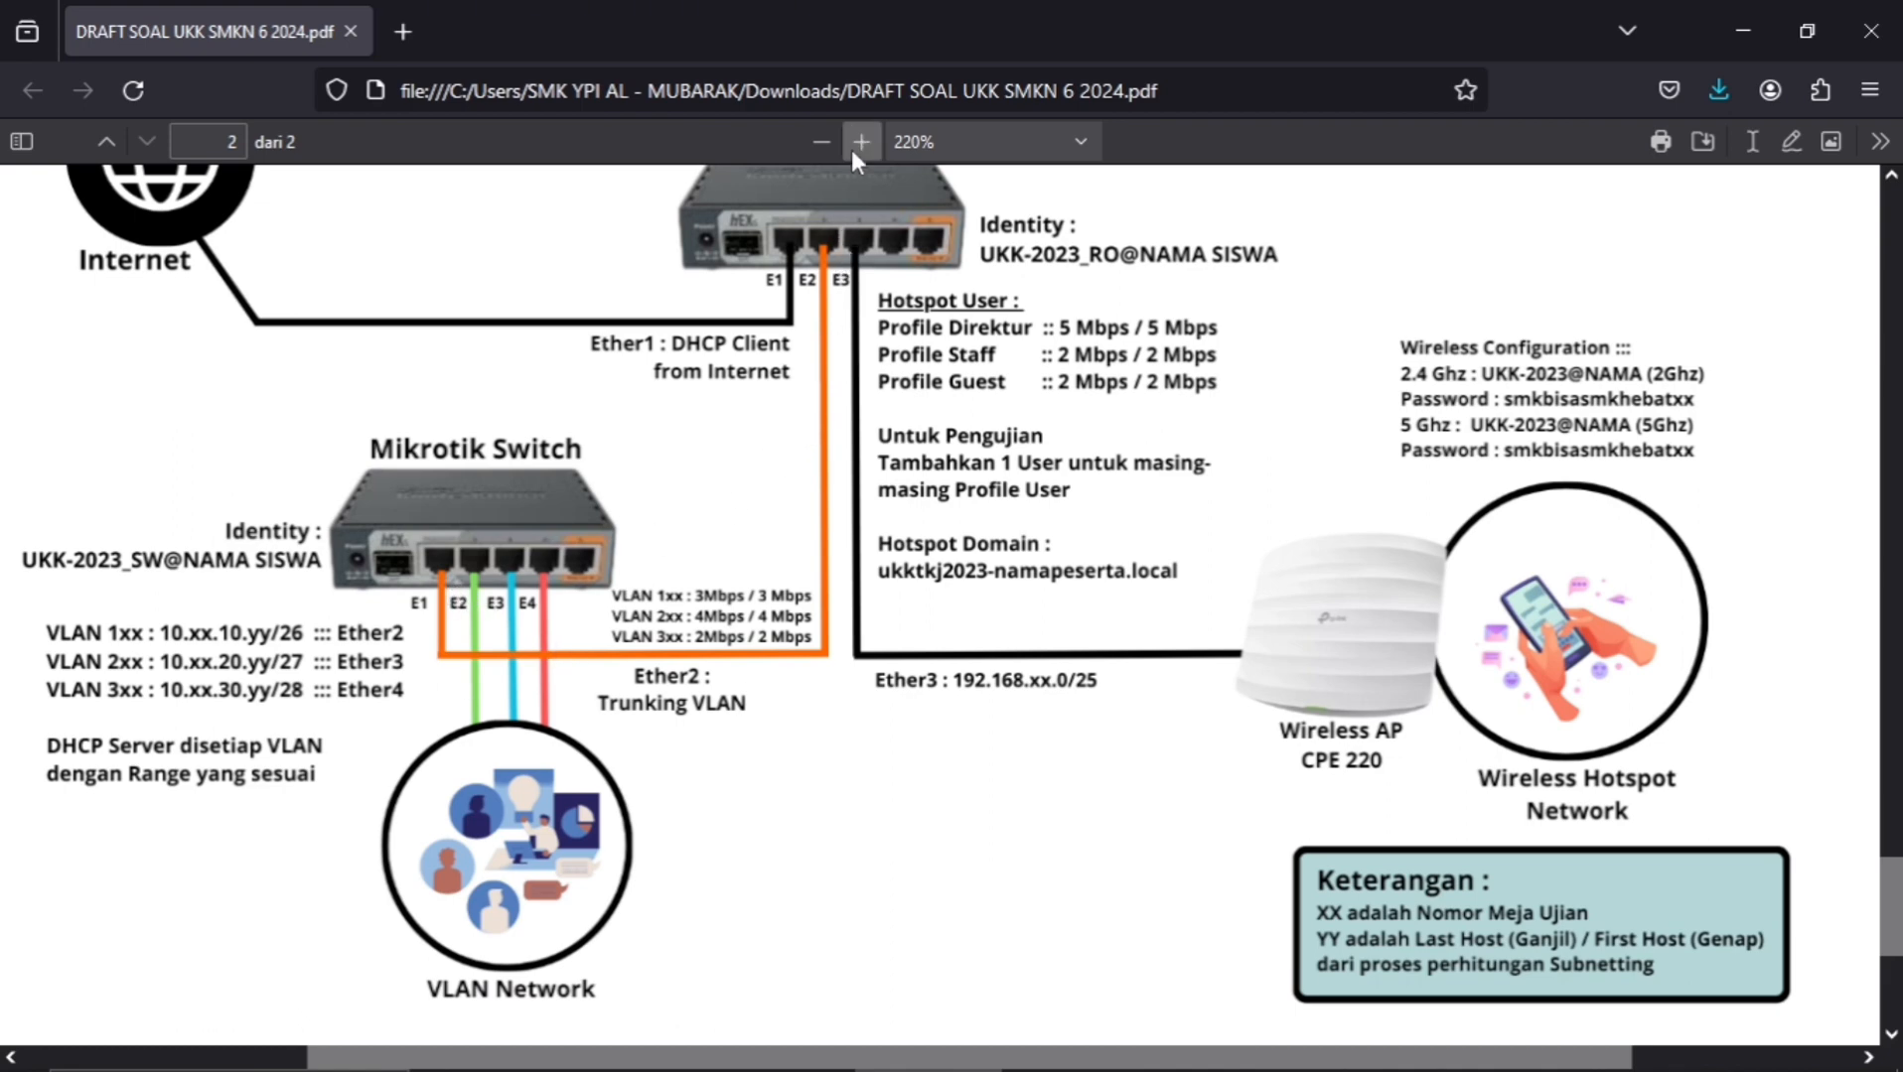
scroll(884, 387, "up", 3)
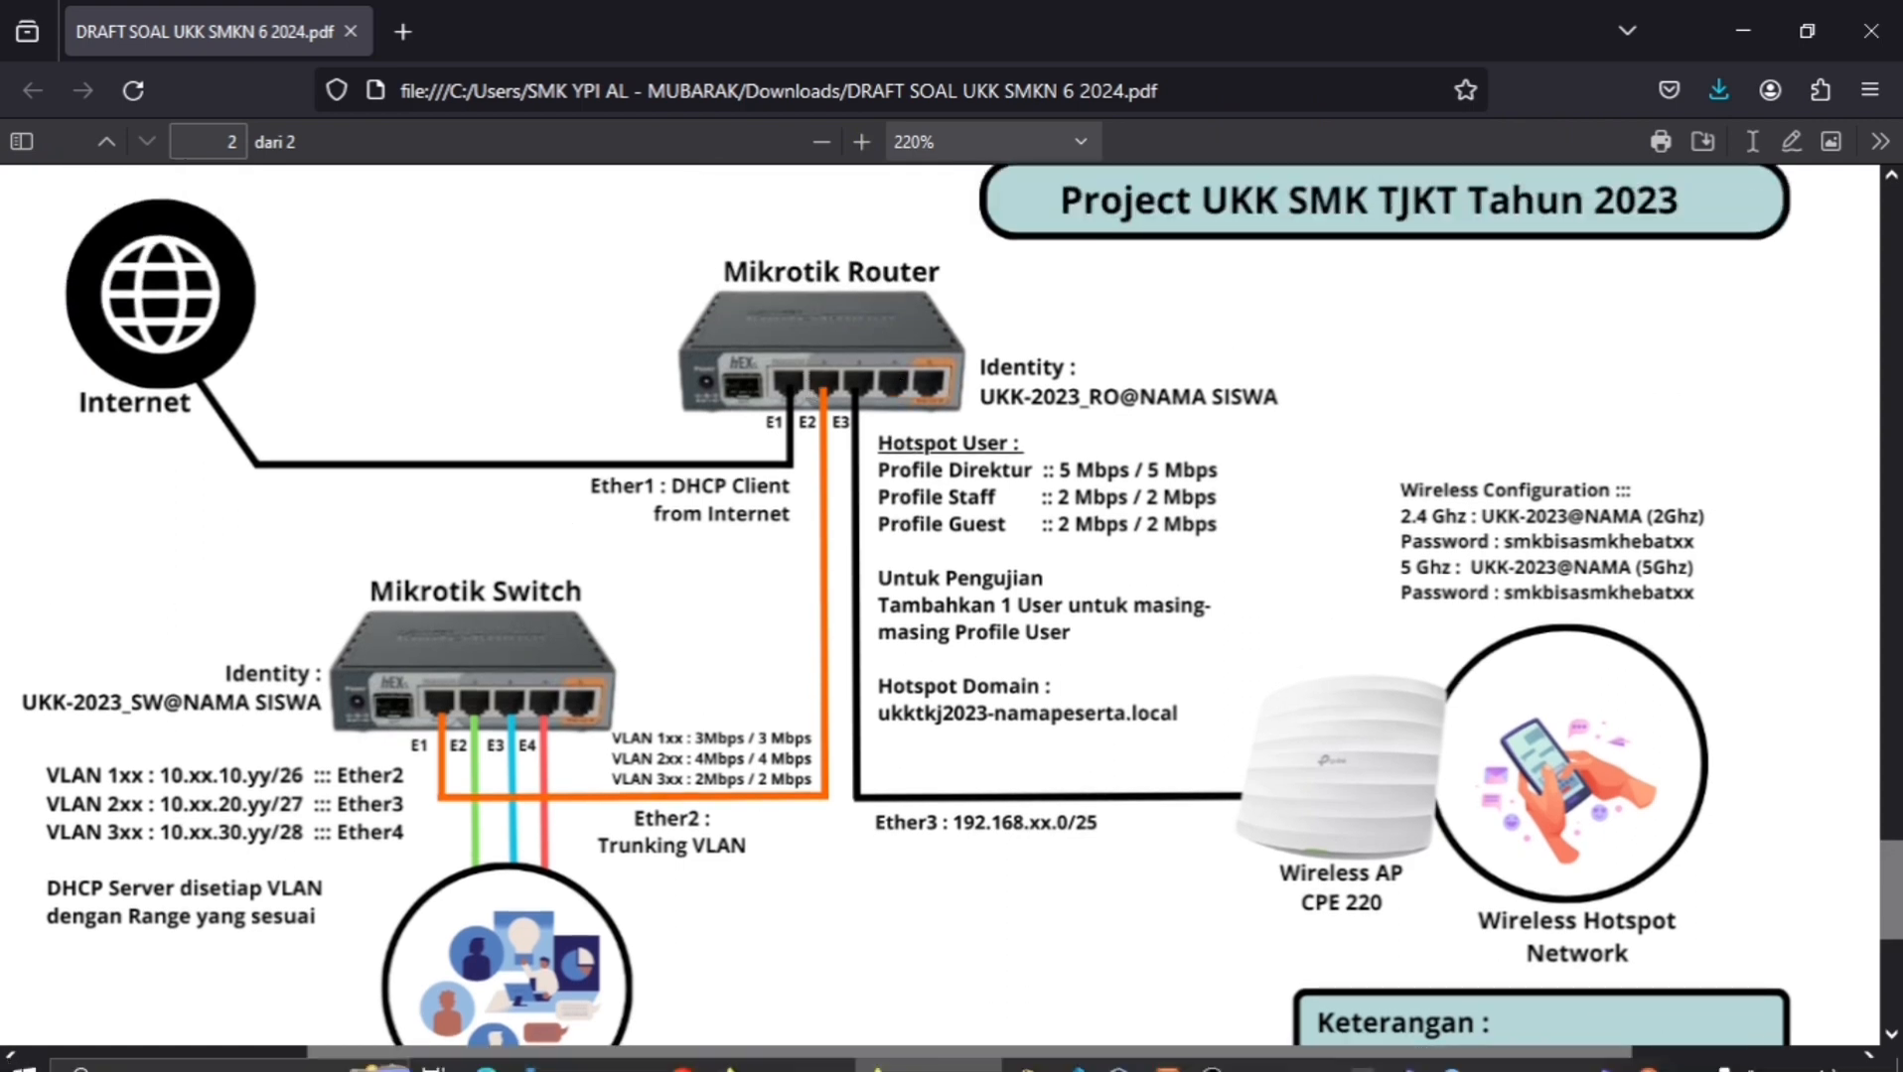
mouse_move(1026, 1063)
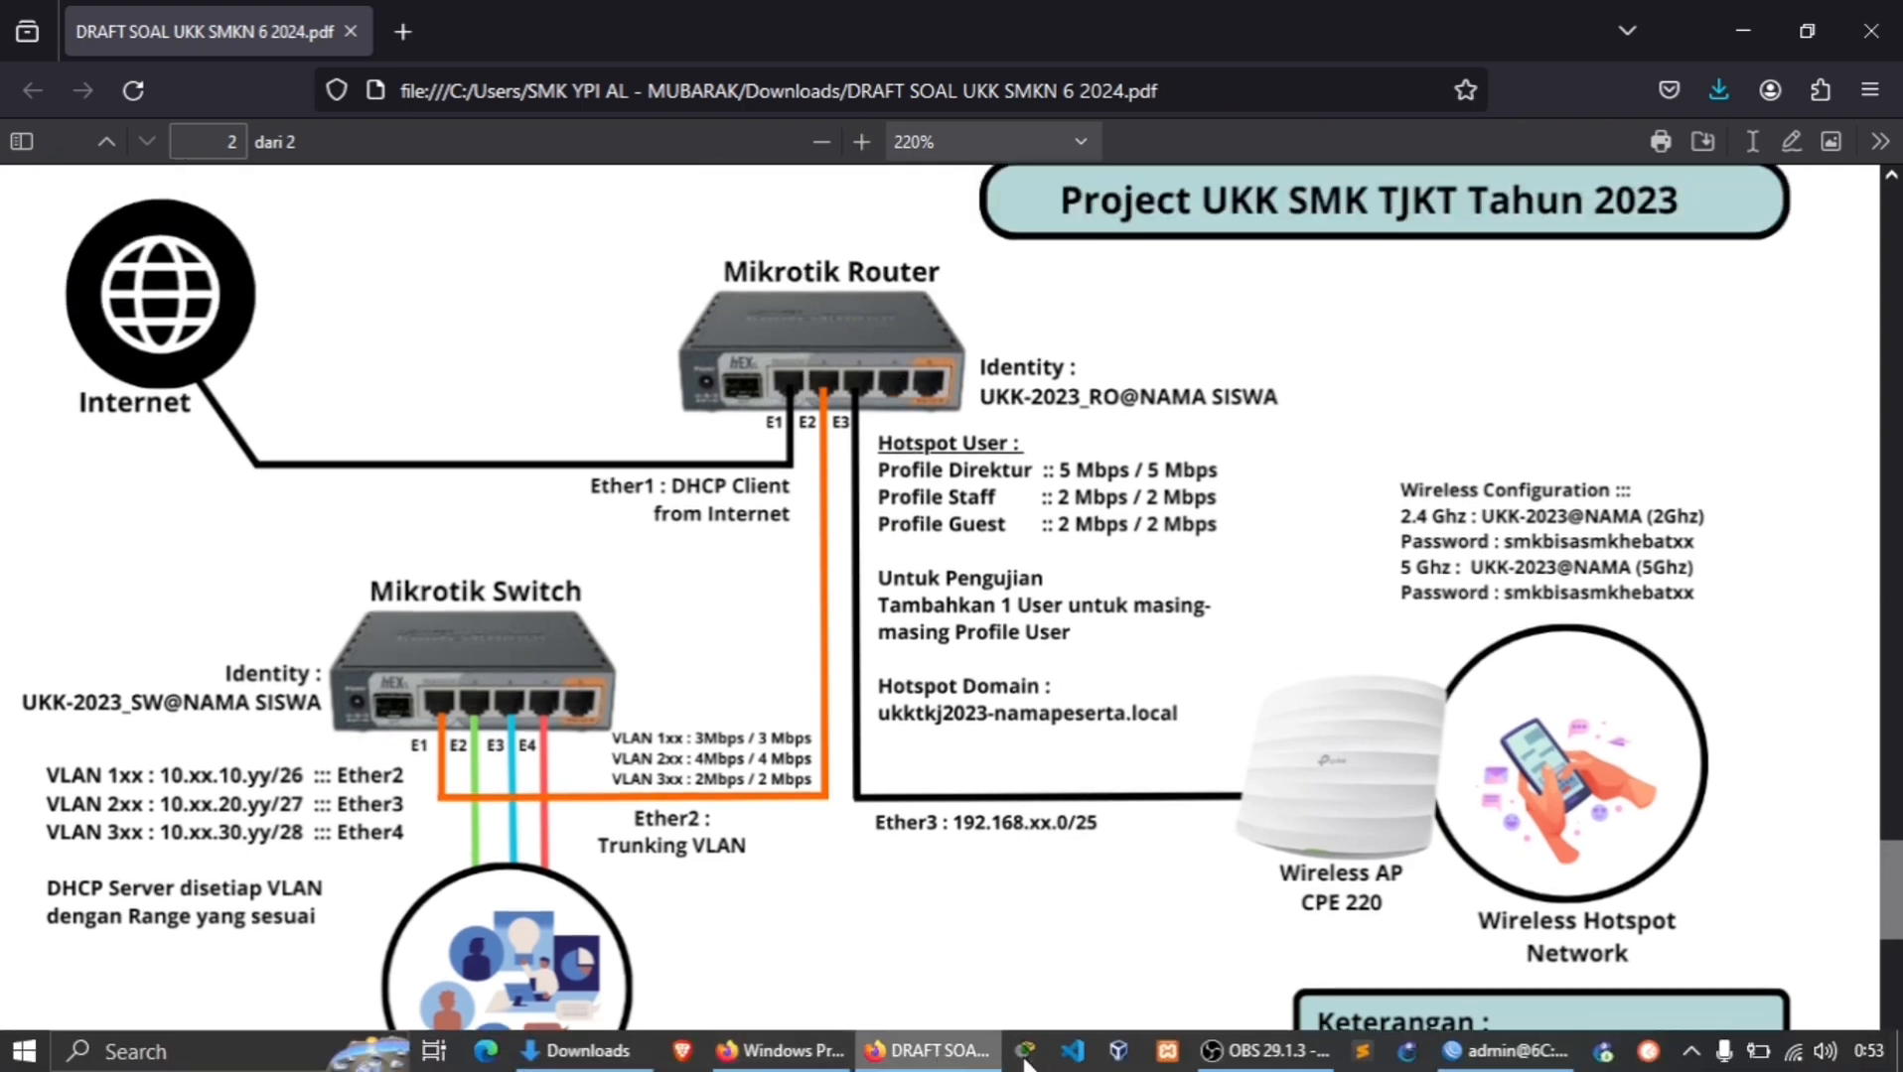
left_click(1504, 1051)
left_click(1068, 409)
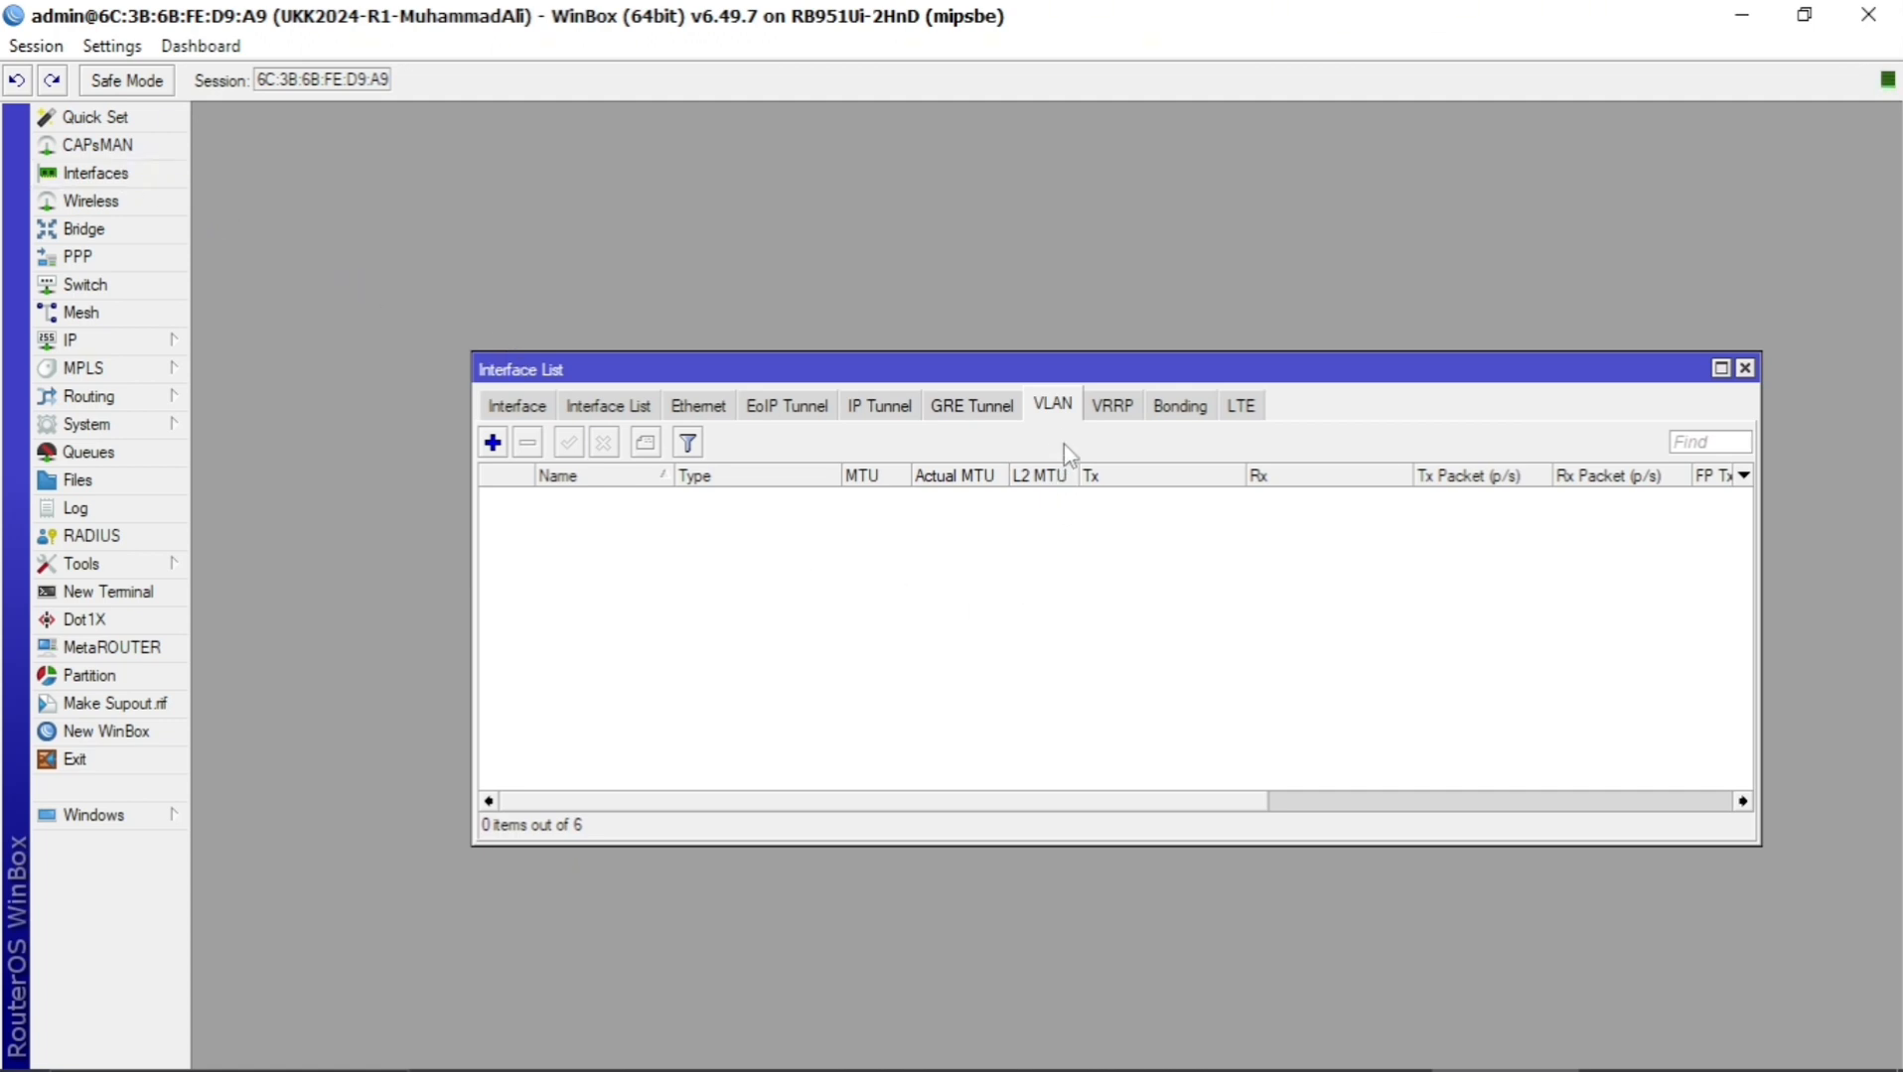
left_click(493, 442)
left_click(867, 193)
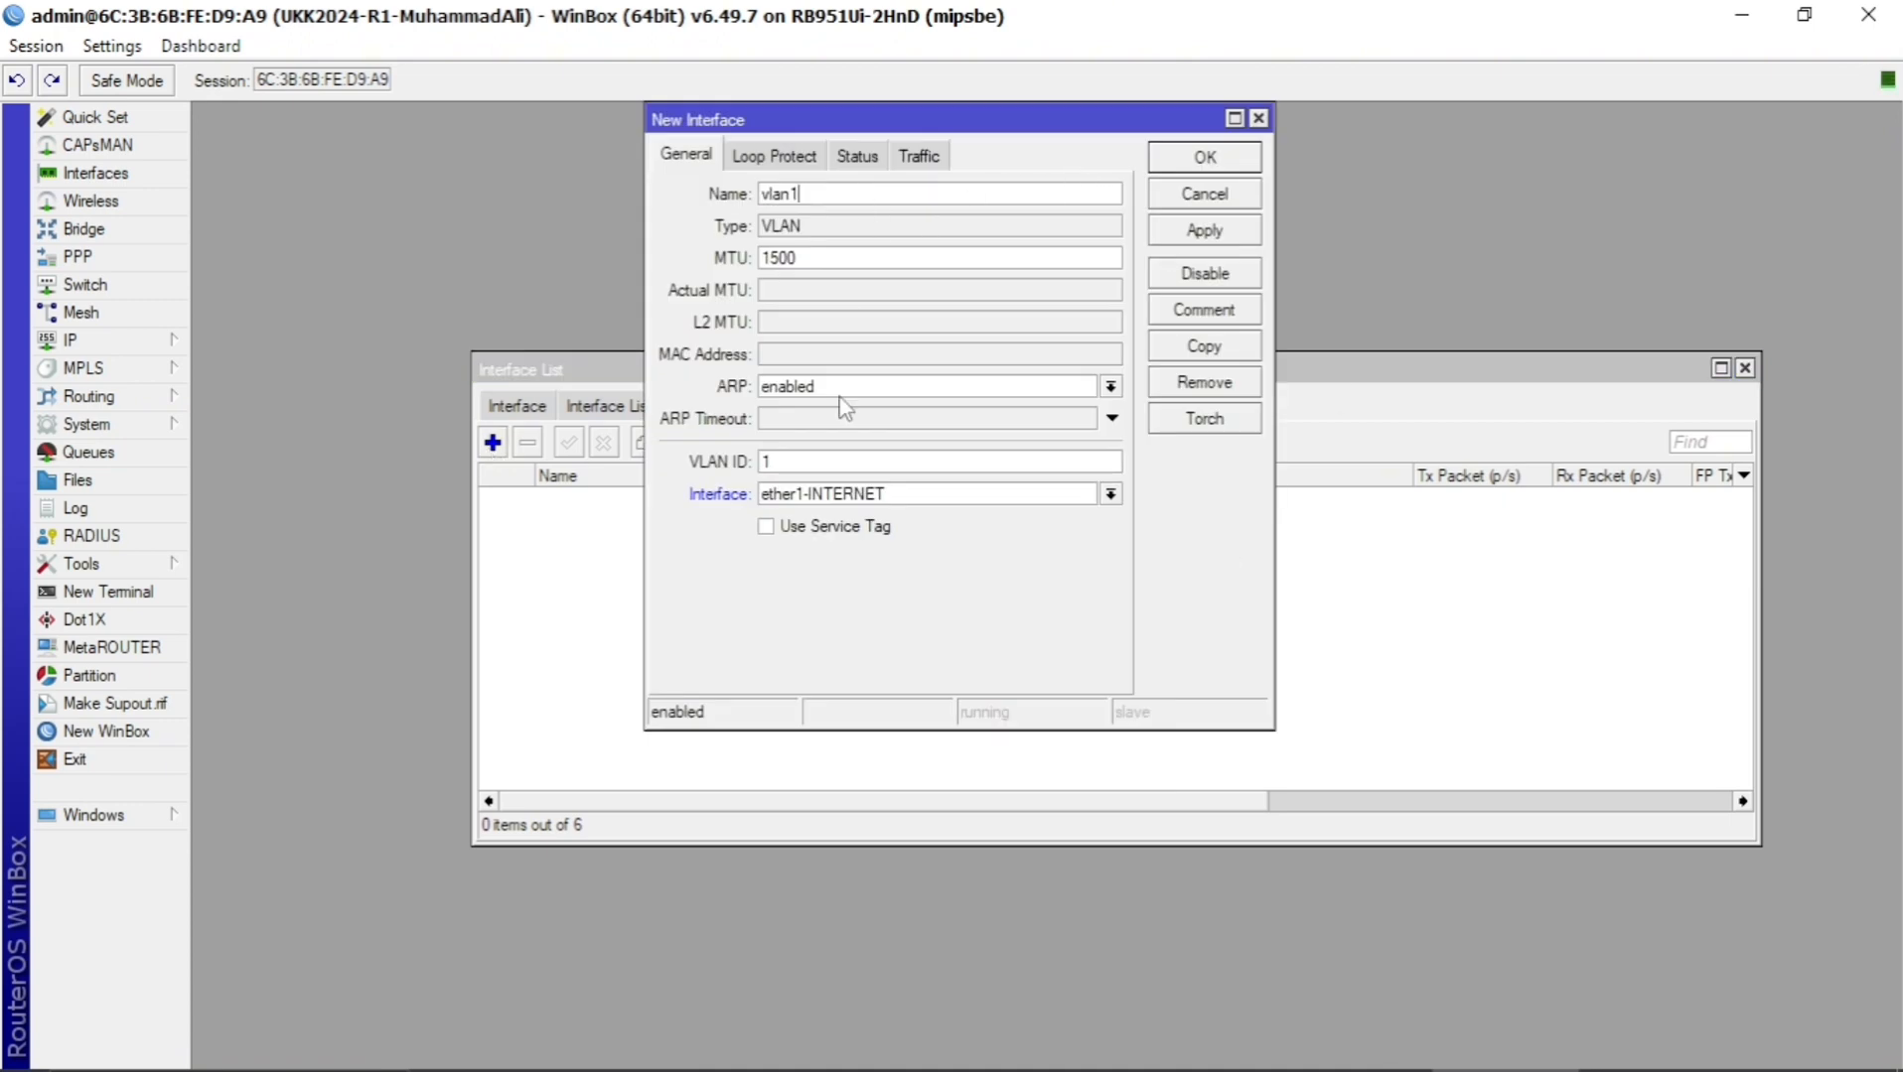
double_click(820, 458)
type("10")
left_click(851, 497)
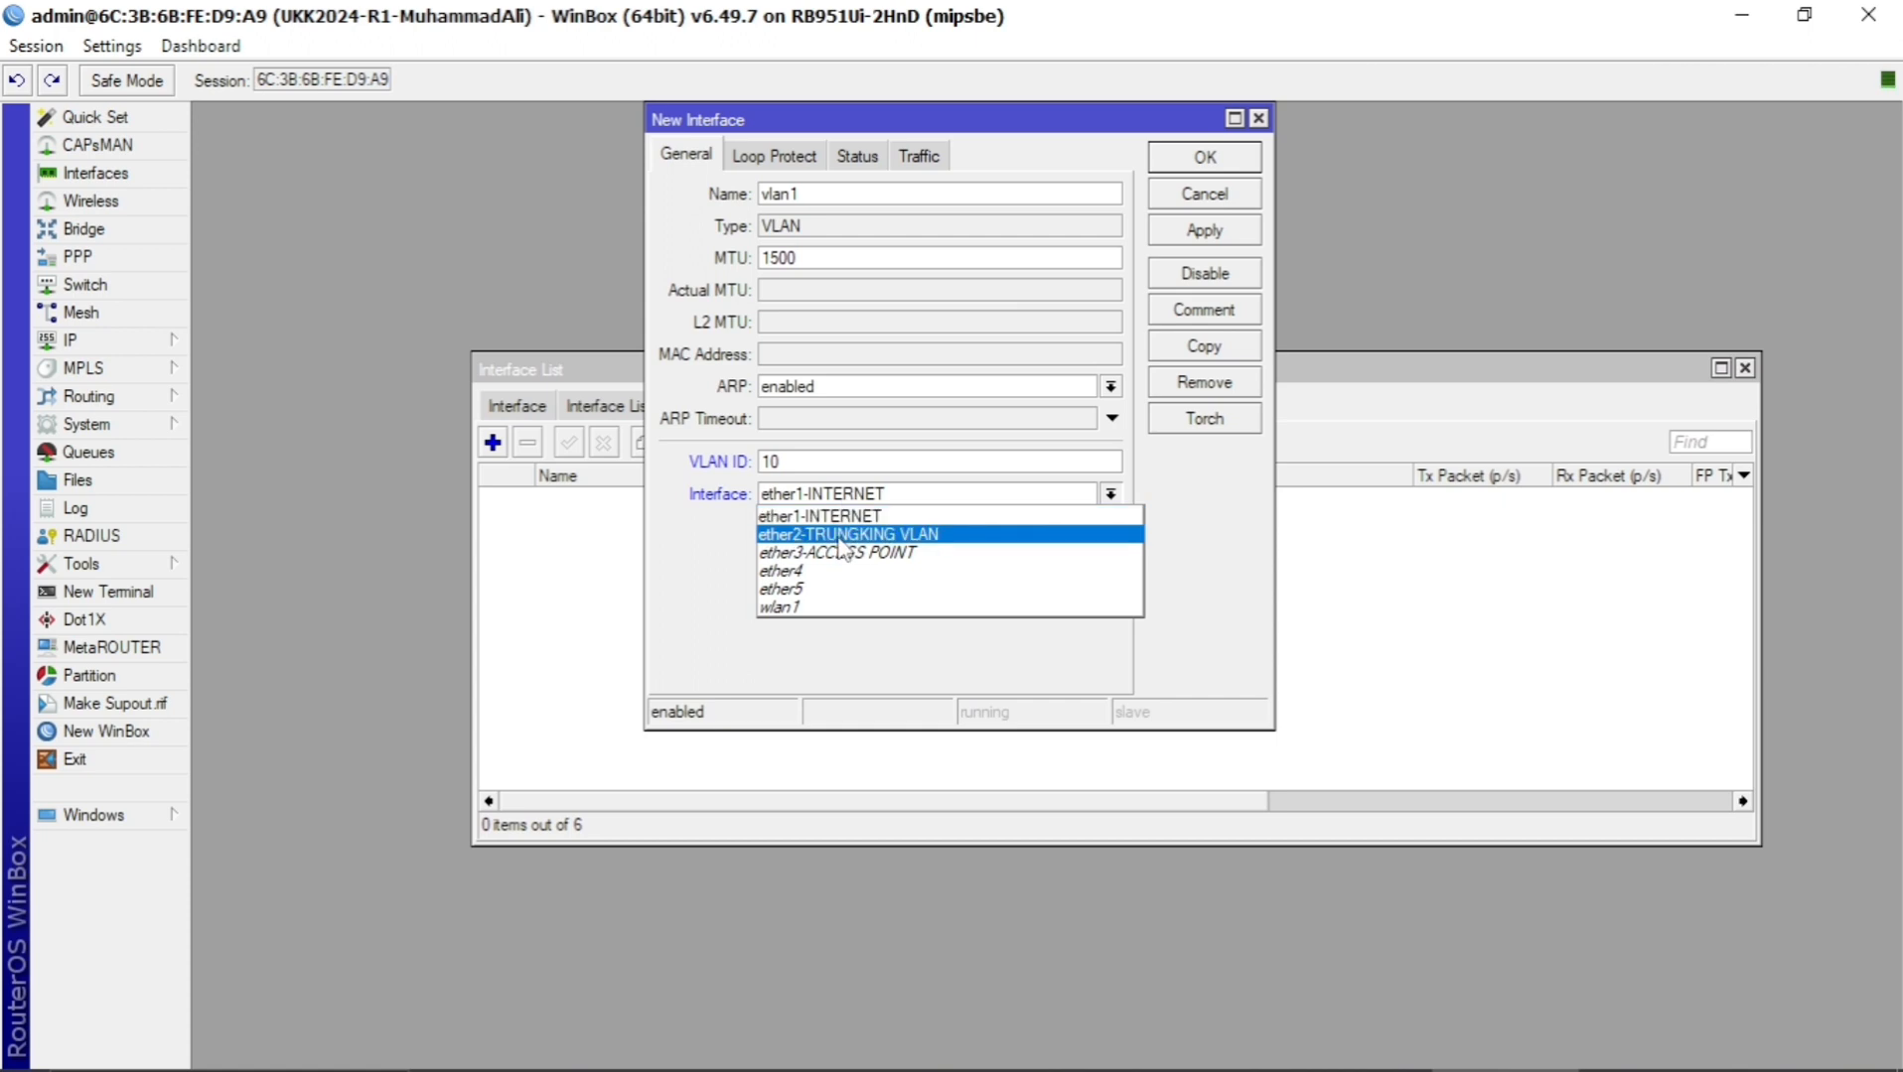
left_click(840, 538)
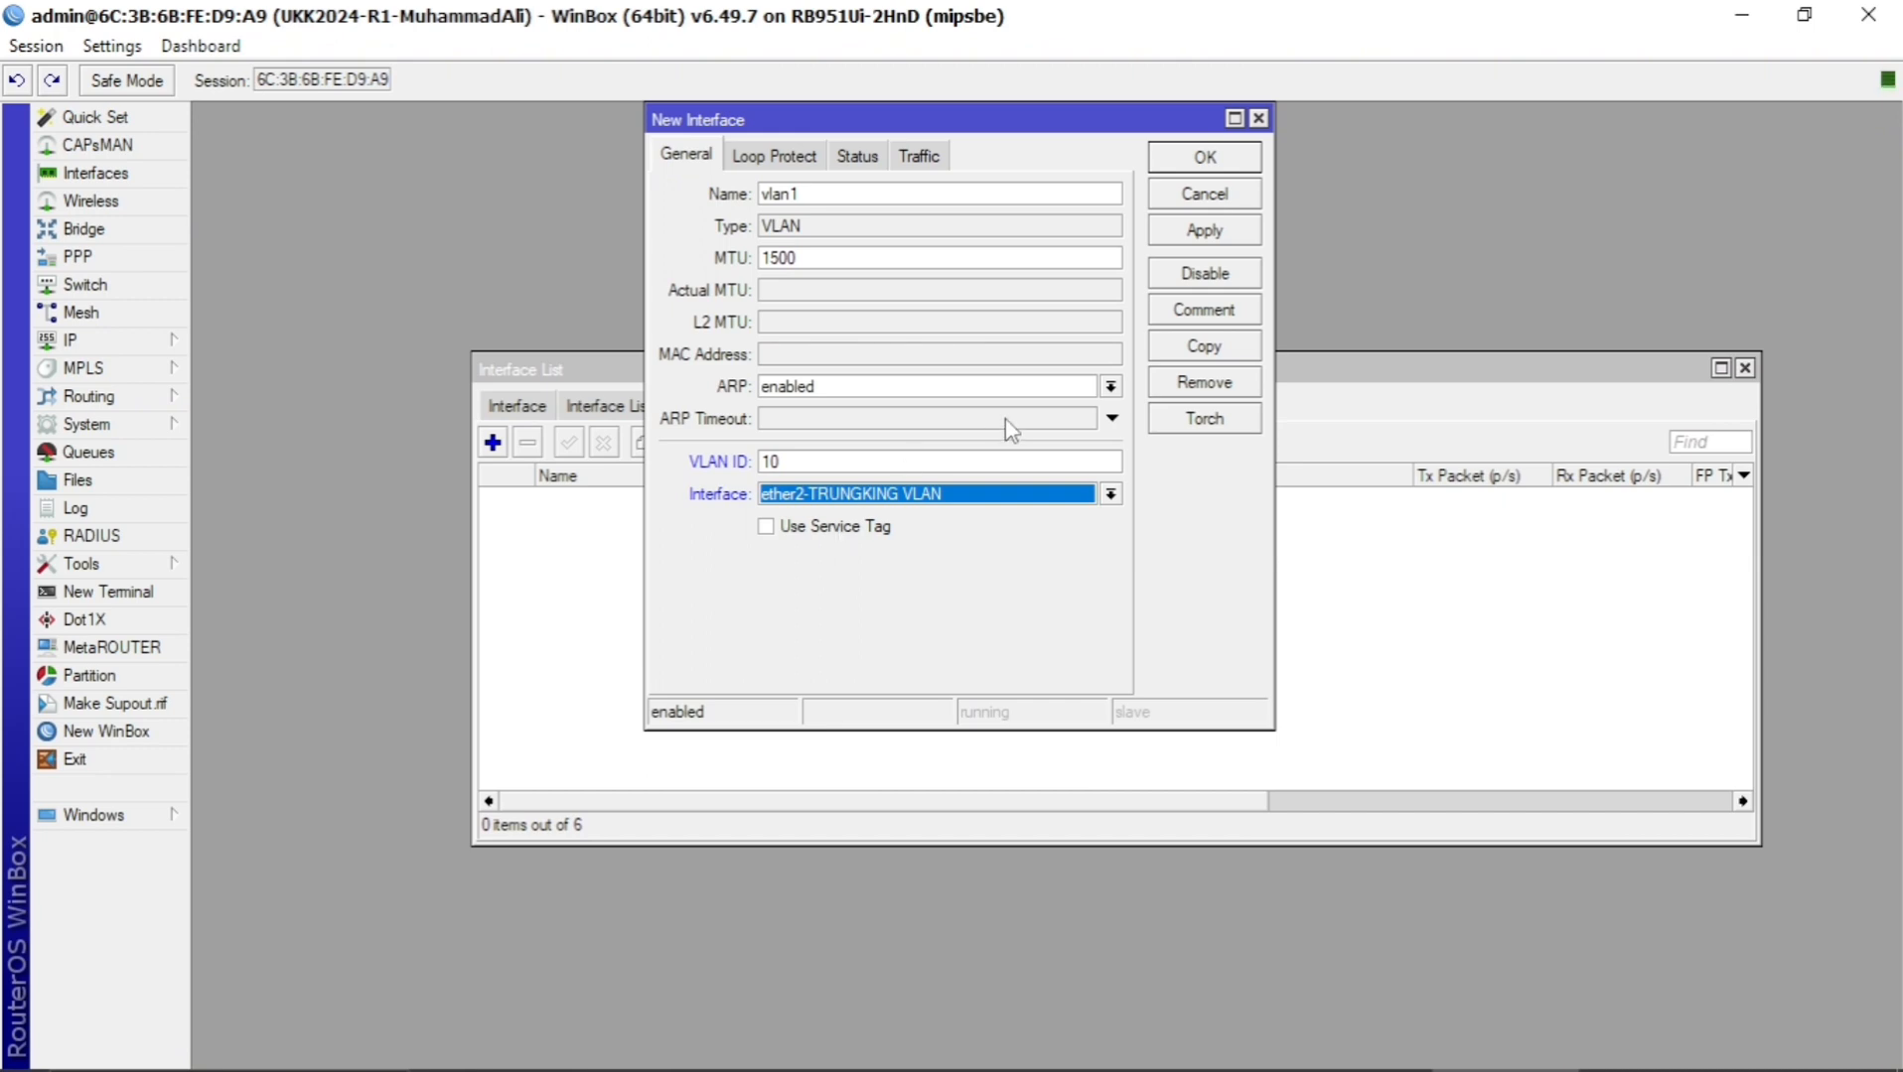
left_click(1214, 236)
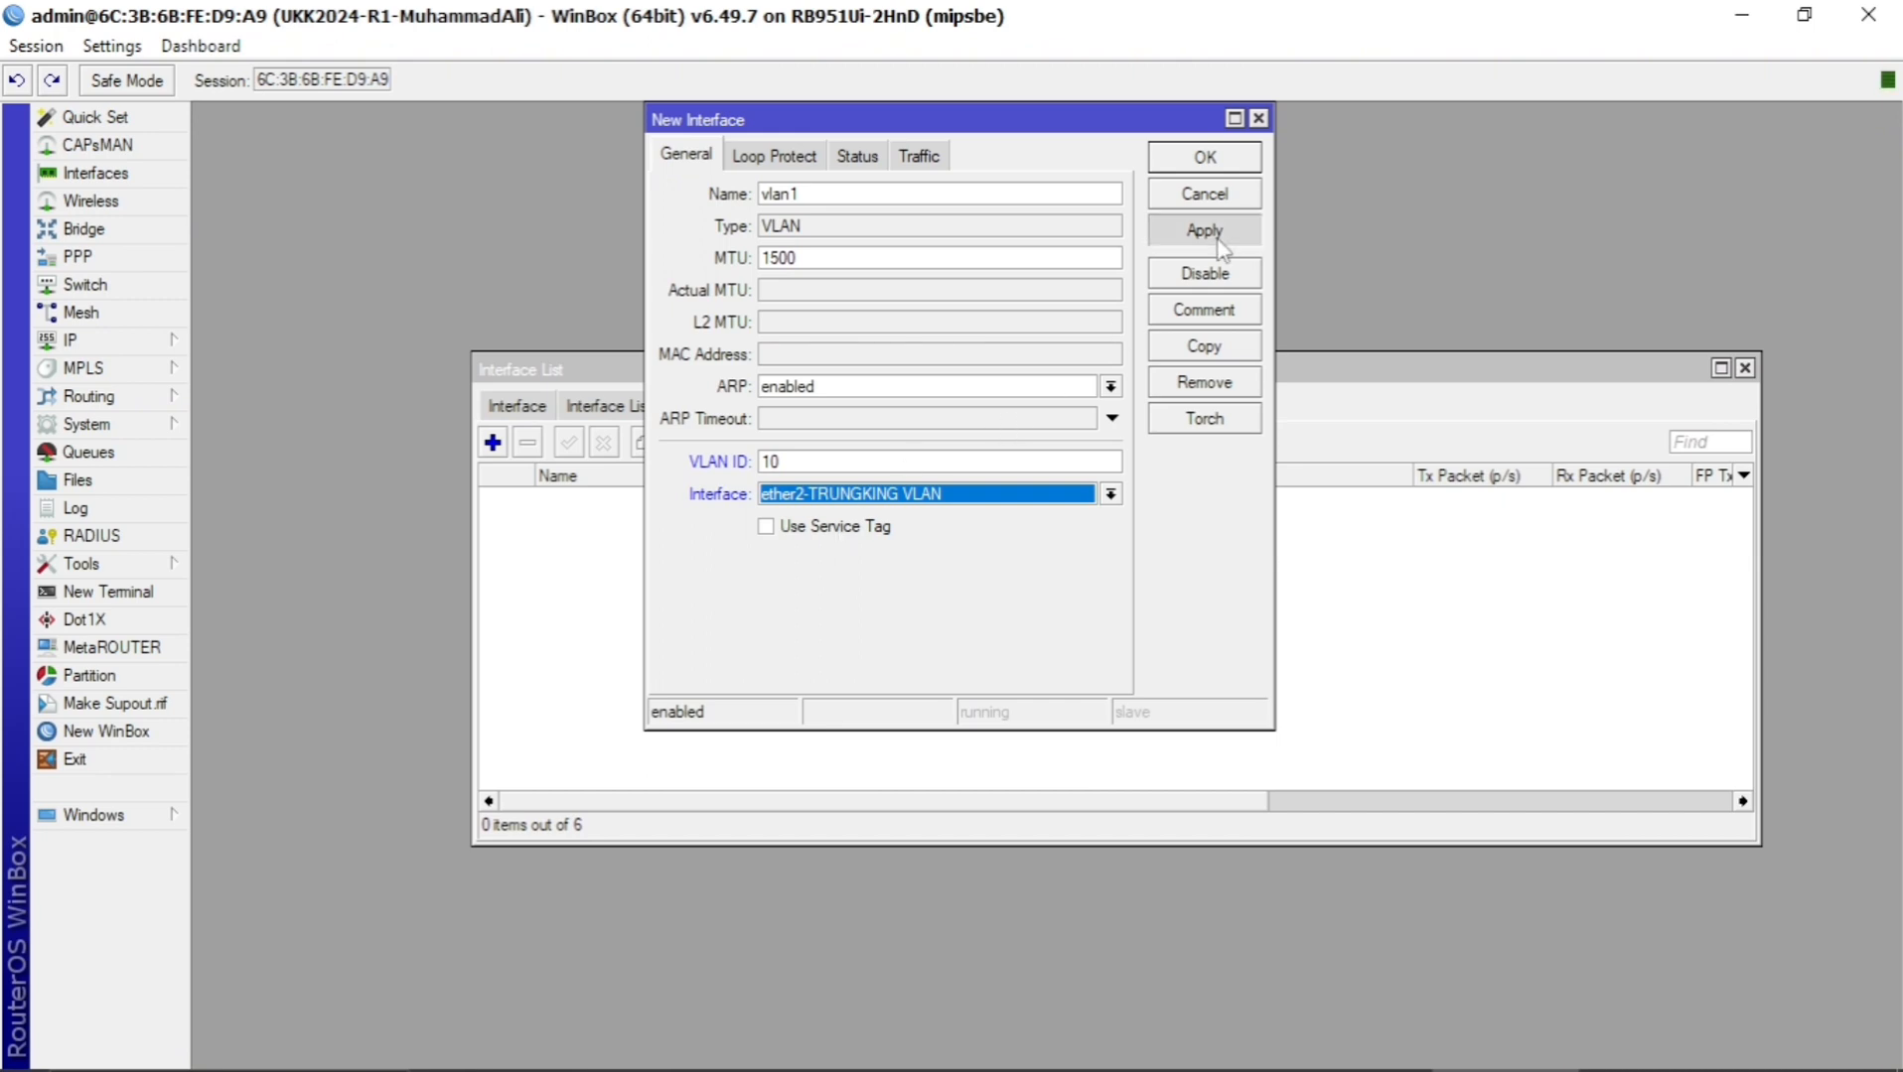
left_click(1206, 161)
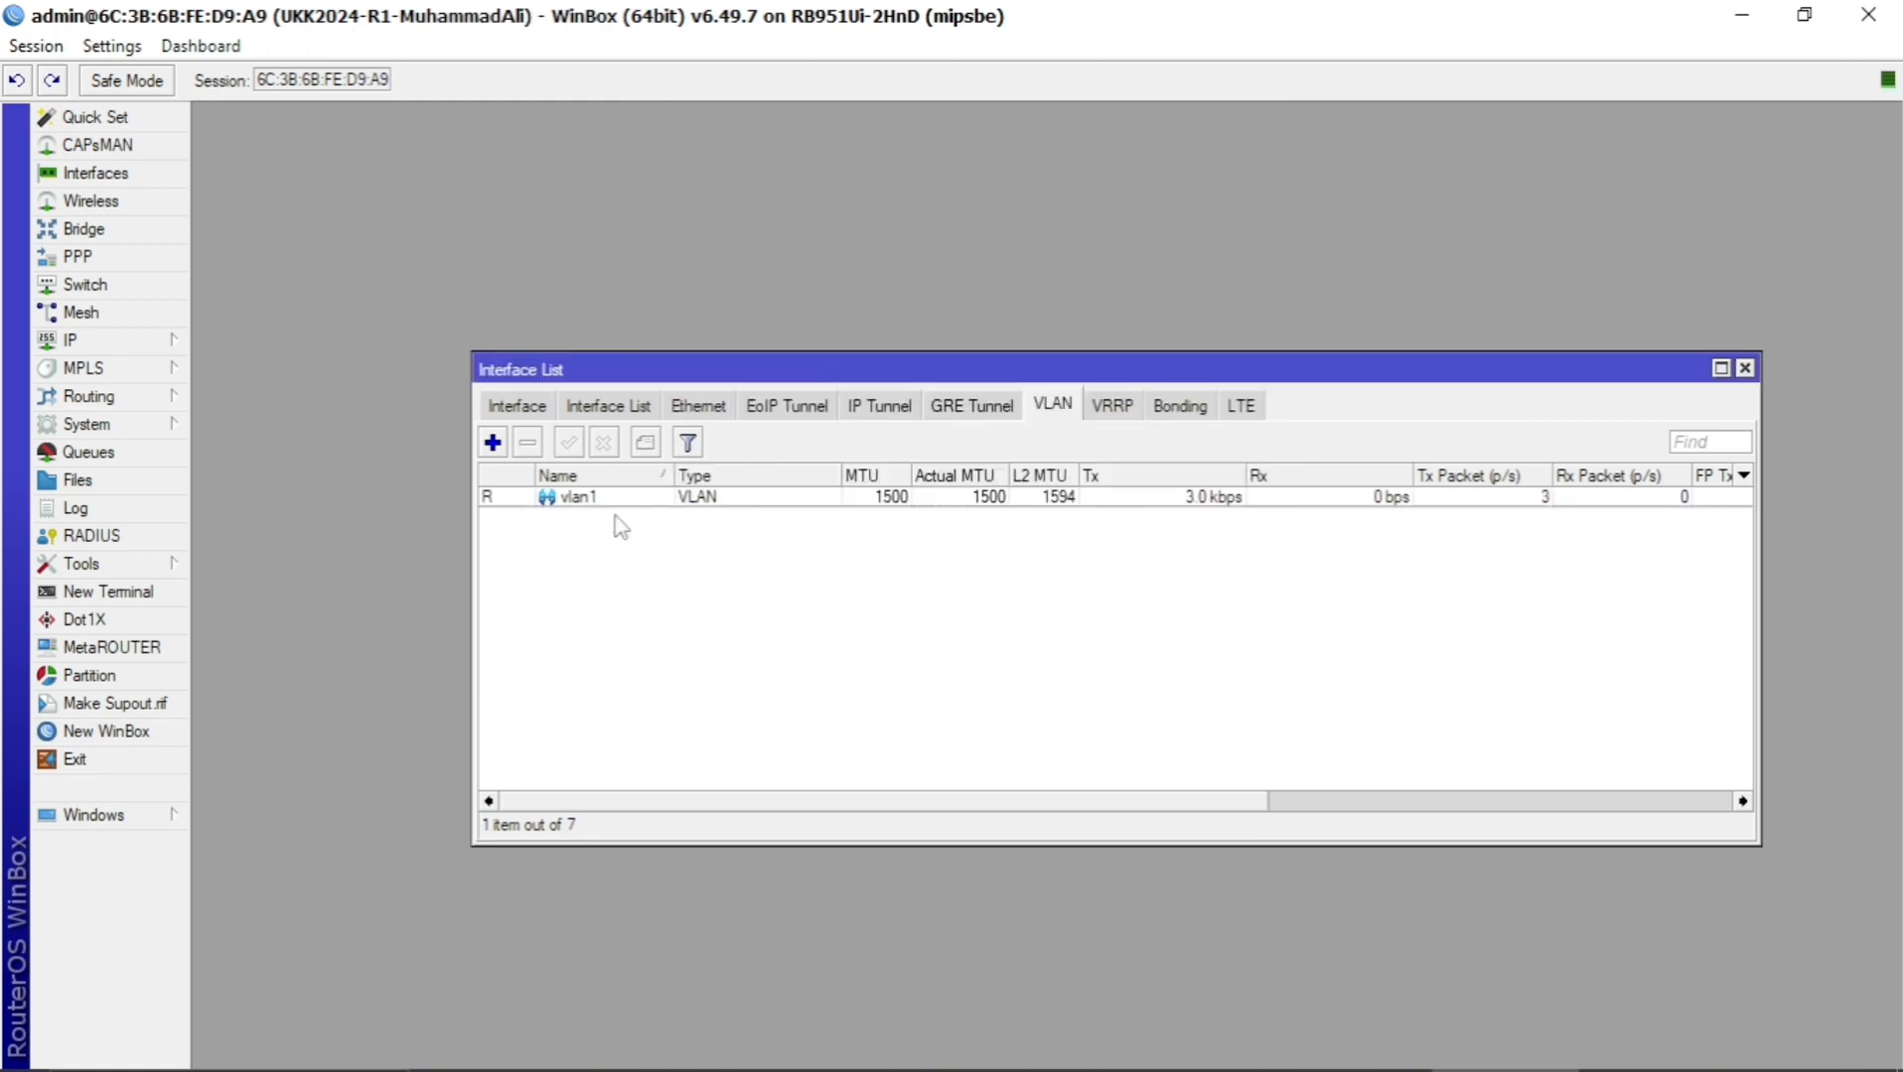
Create VLAN interface vlan2 with VLAN ID 20 on ether2-TRUNGKING VLAN.
left_click(493, 442)
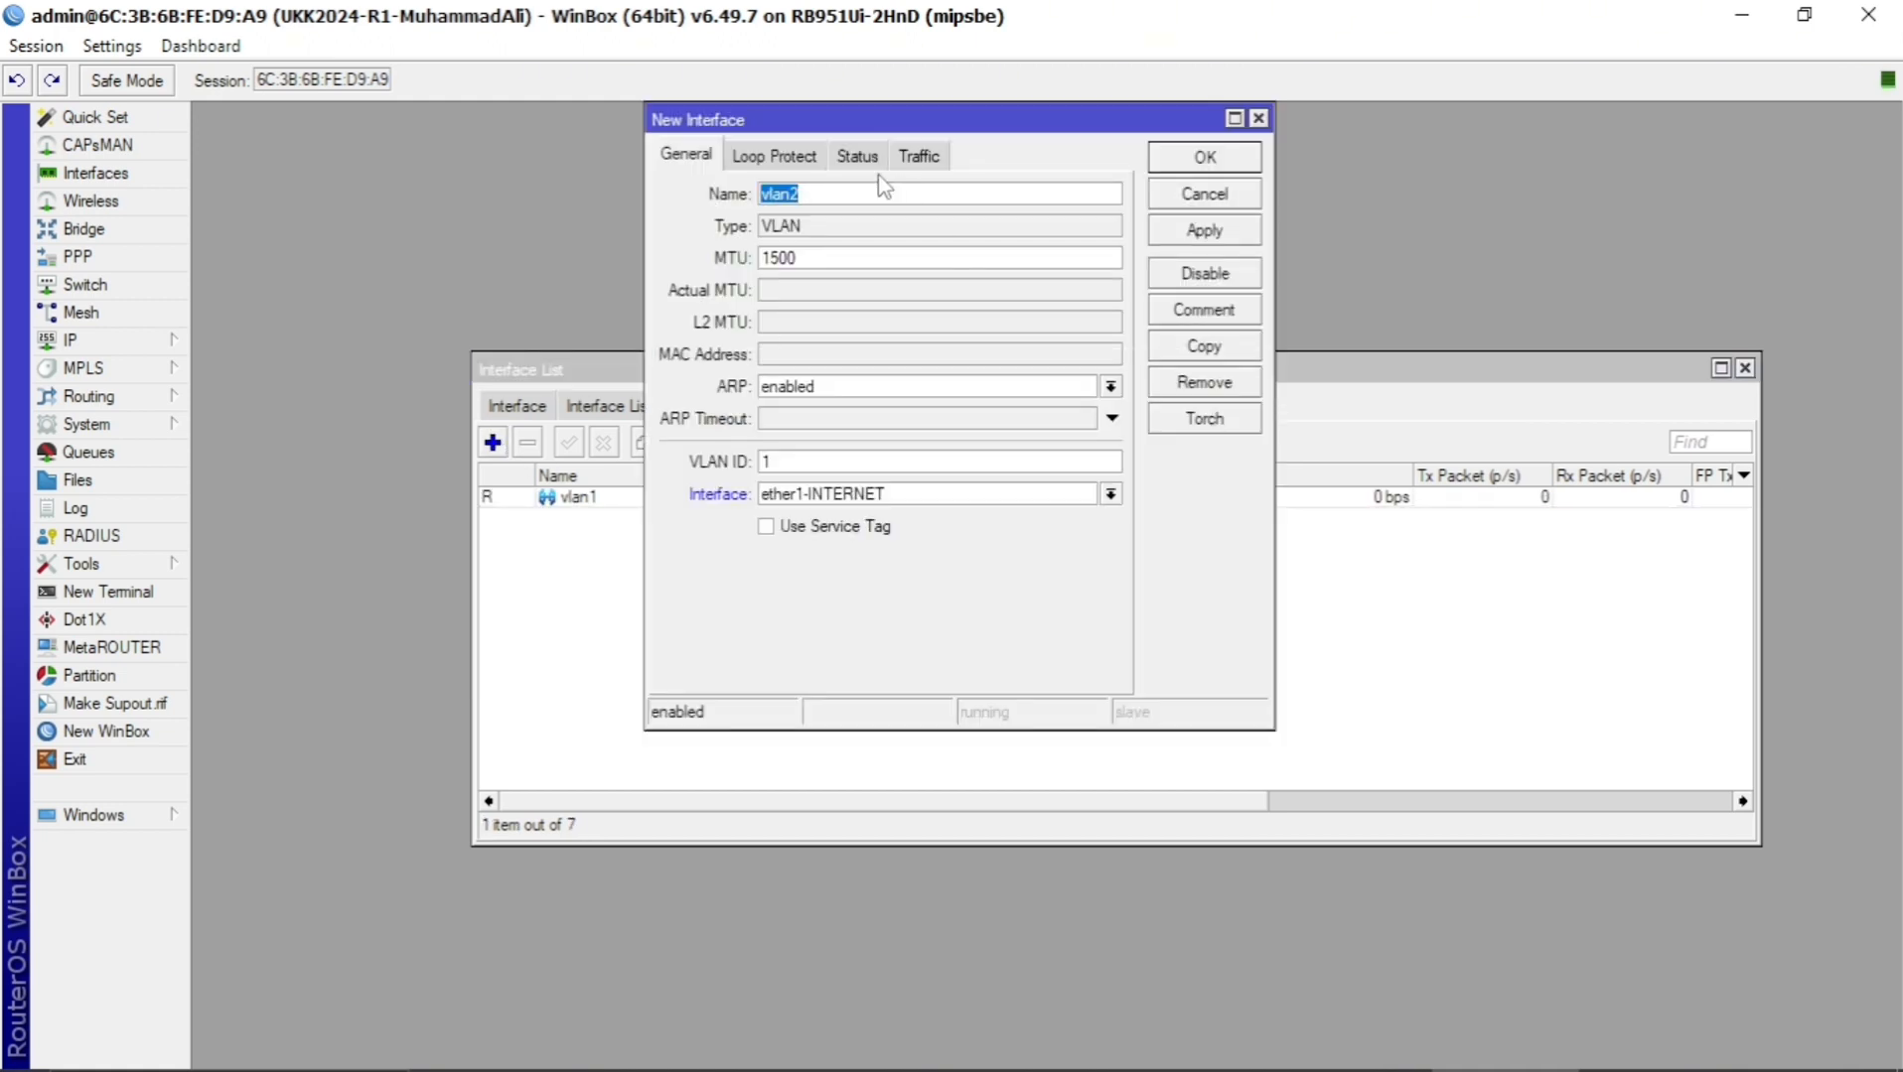
left_click(799, 462)
key("BackSpace")
left_click(806, 497)
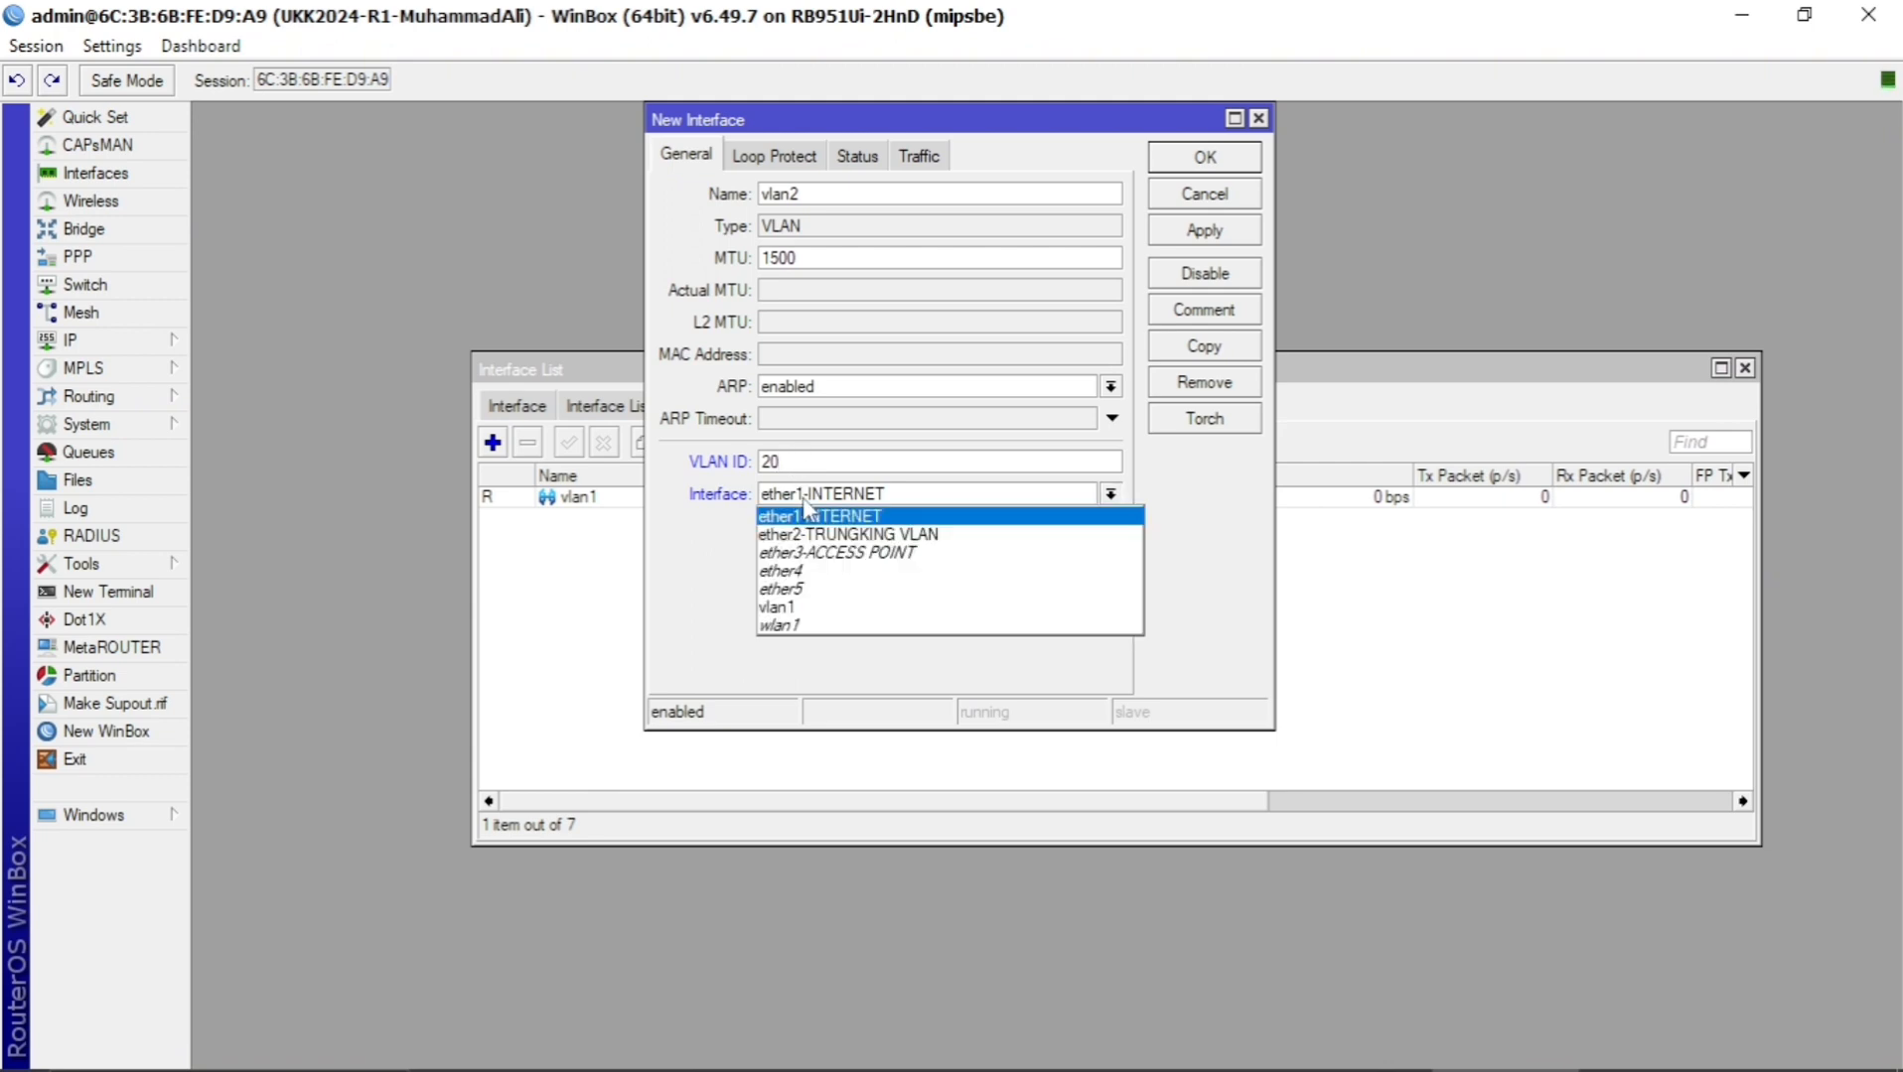
left_click(807, 535)
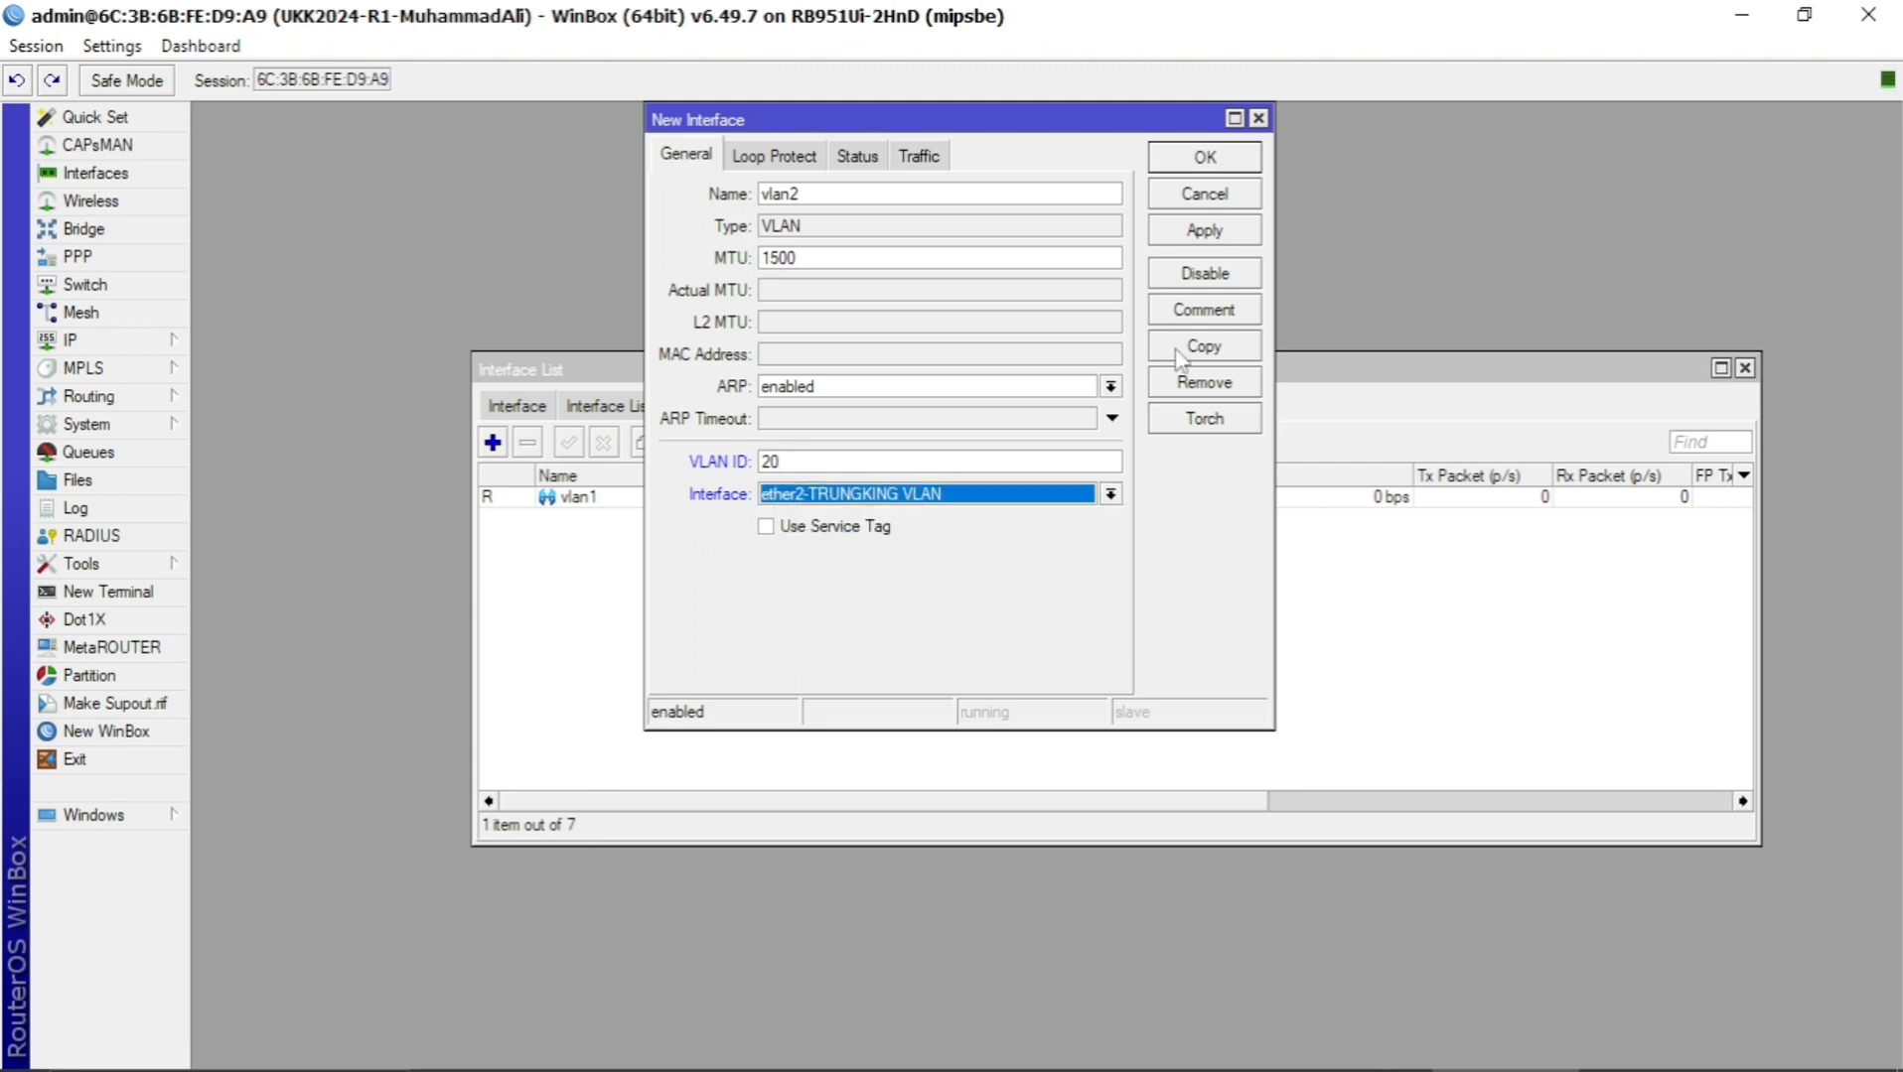
left_click(1184, 237)
left_click(1203, 157)
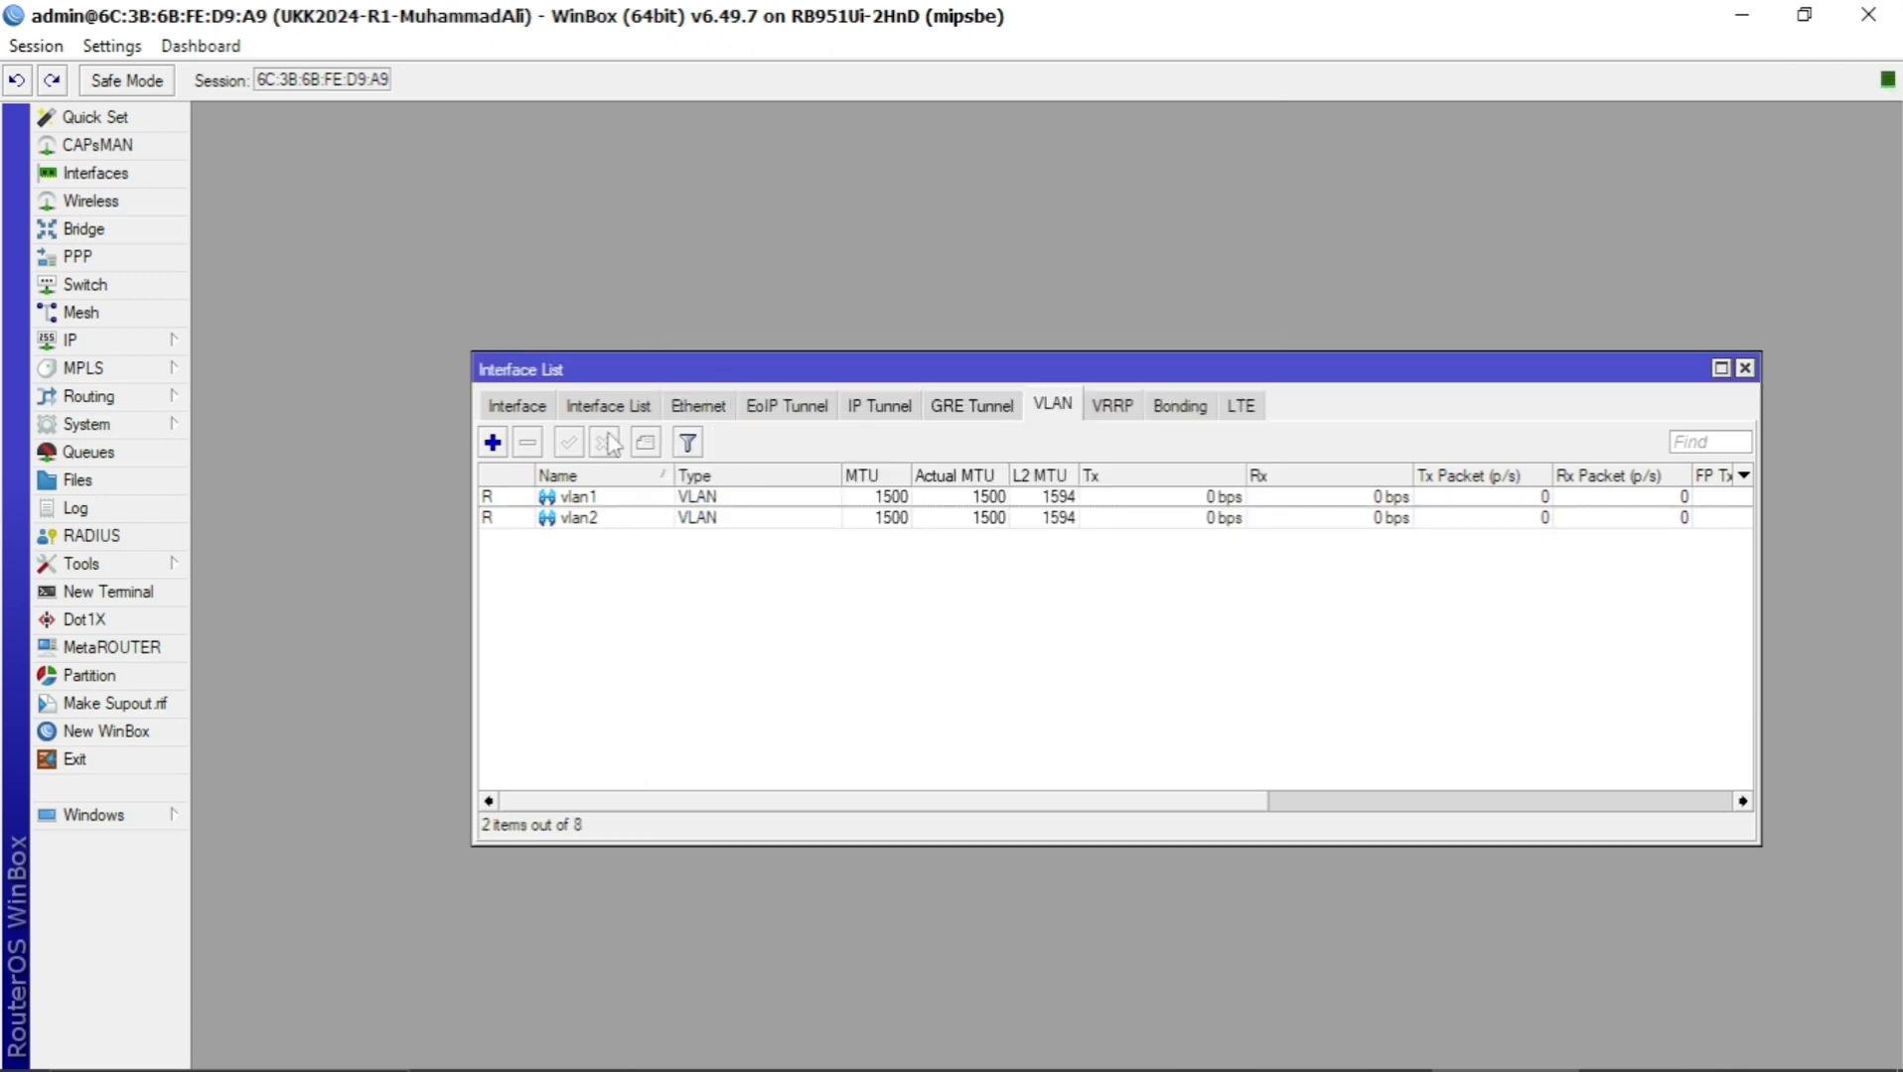
Create VLAN interface vlan3 with VLAN ID 30 on ether2-TRUNGKING VLAN.
left_click(492, 443)
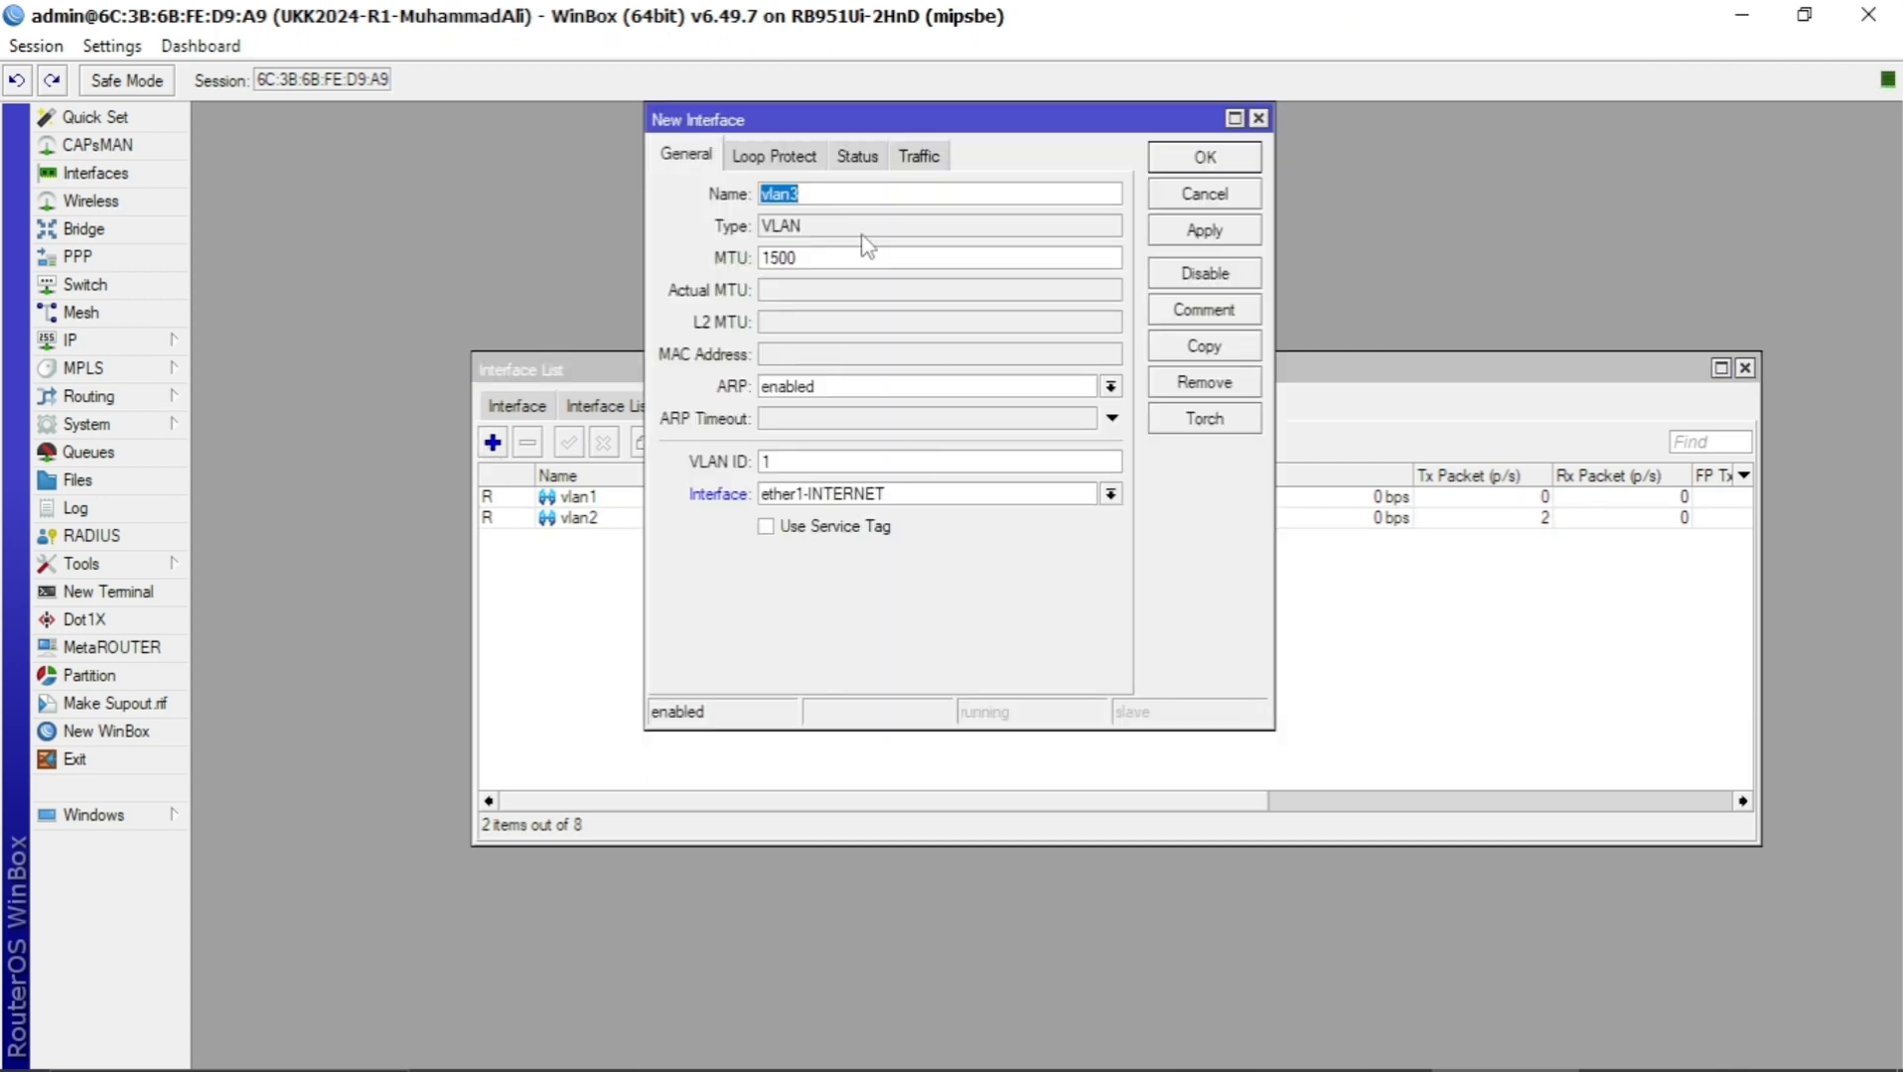
left_click(845, 191)
left_click_drag(832, 461, 760, 463)
type("30")
left_click(780, 495)
left_click(779, 541)
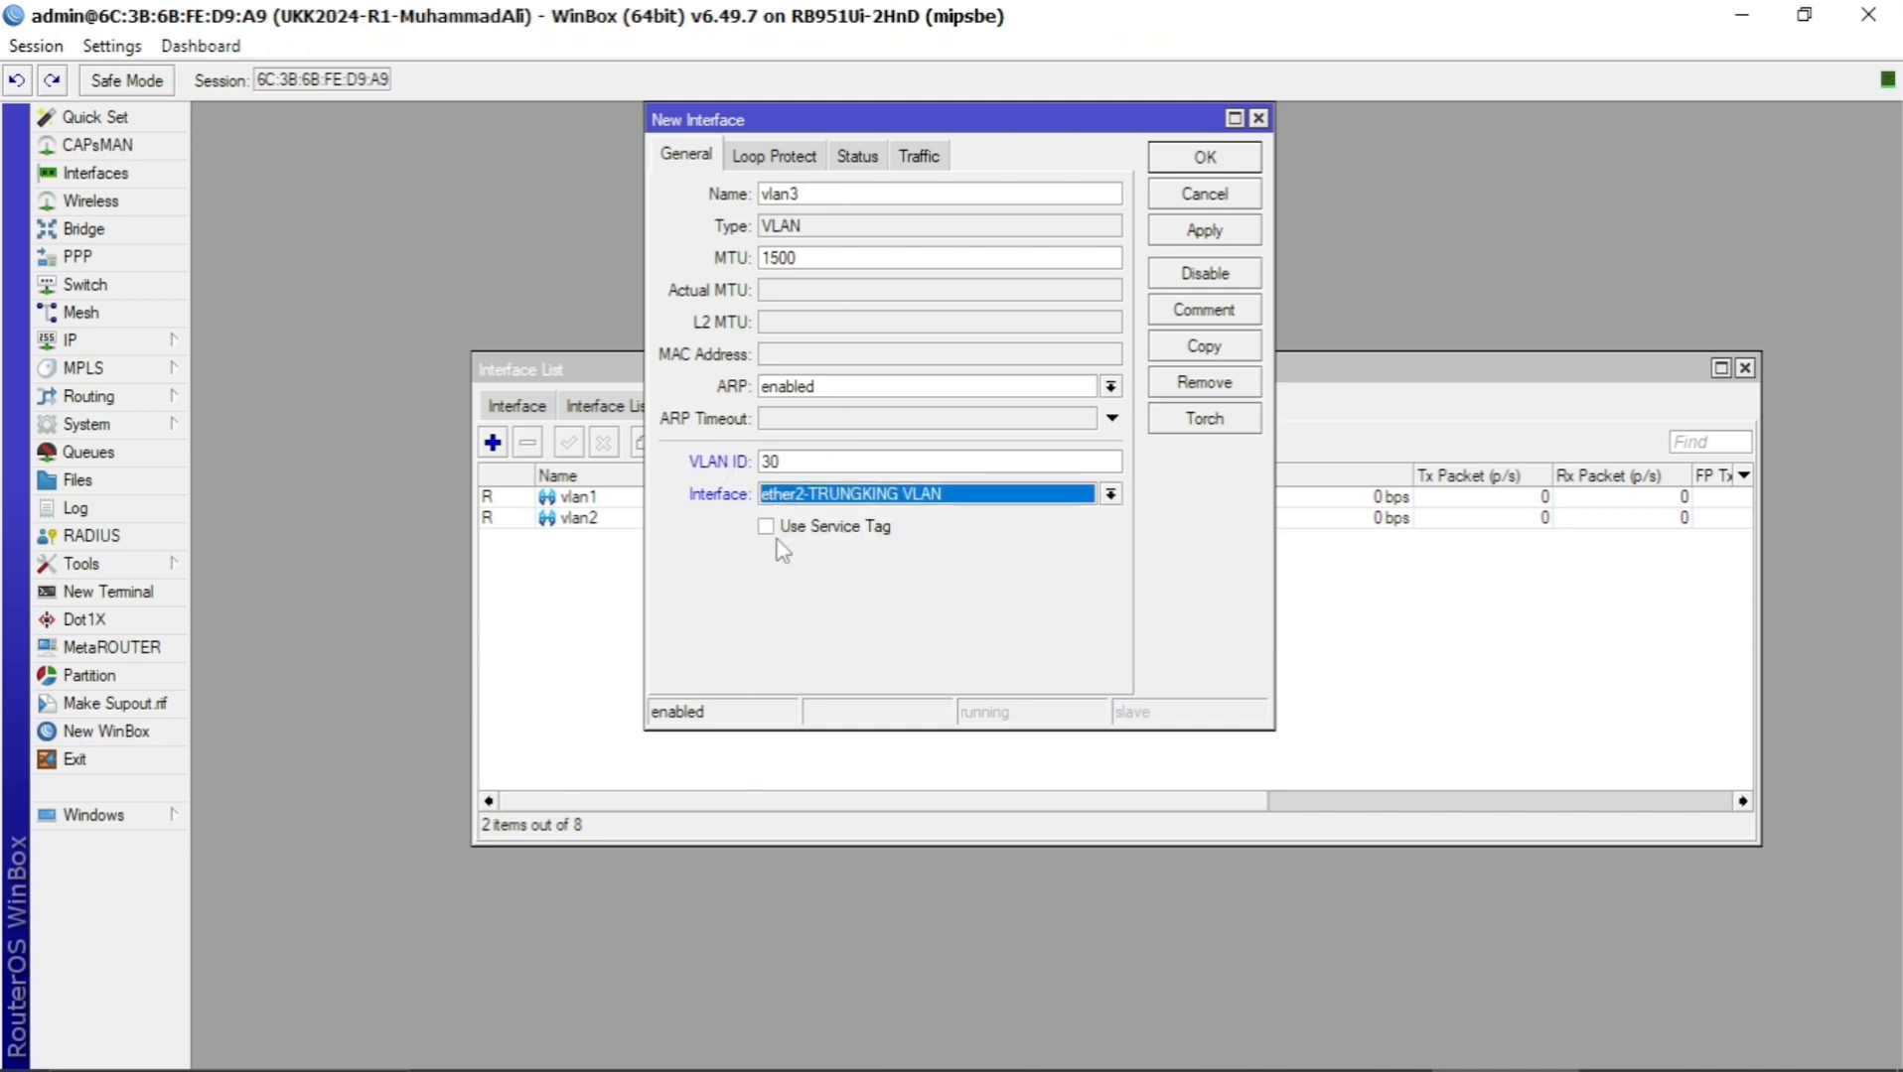
left_click(1188, 232)
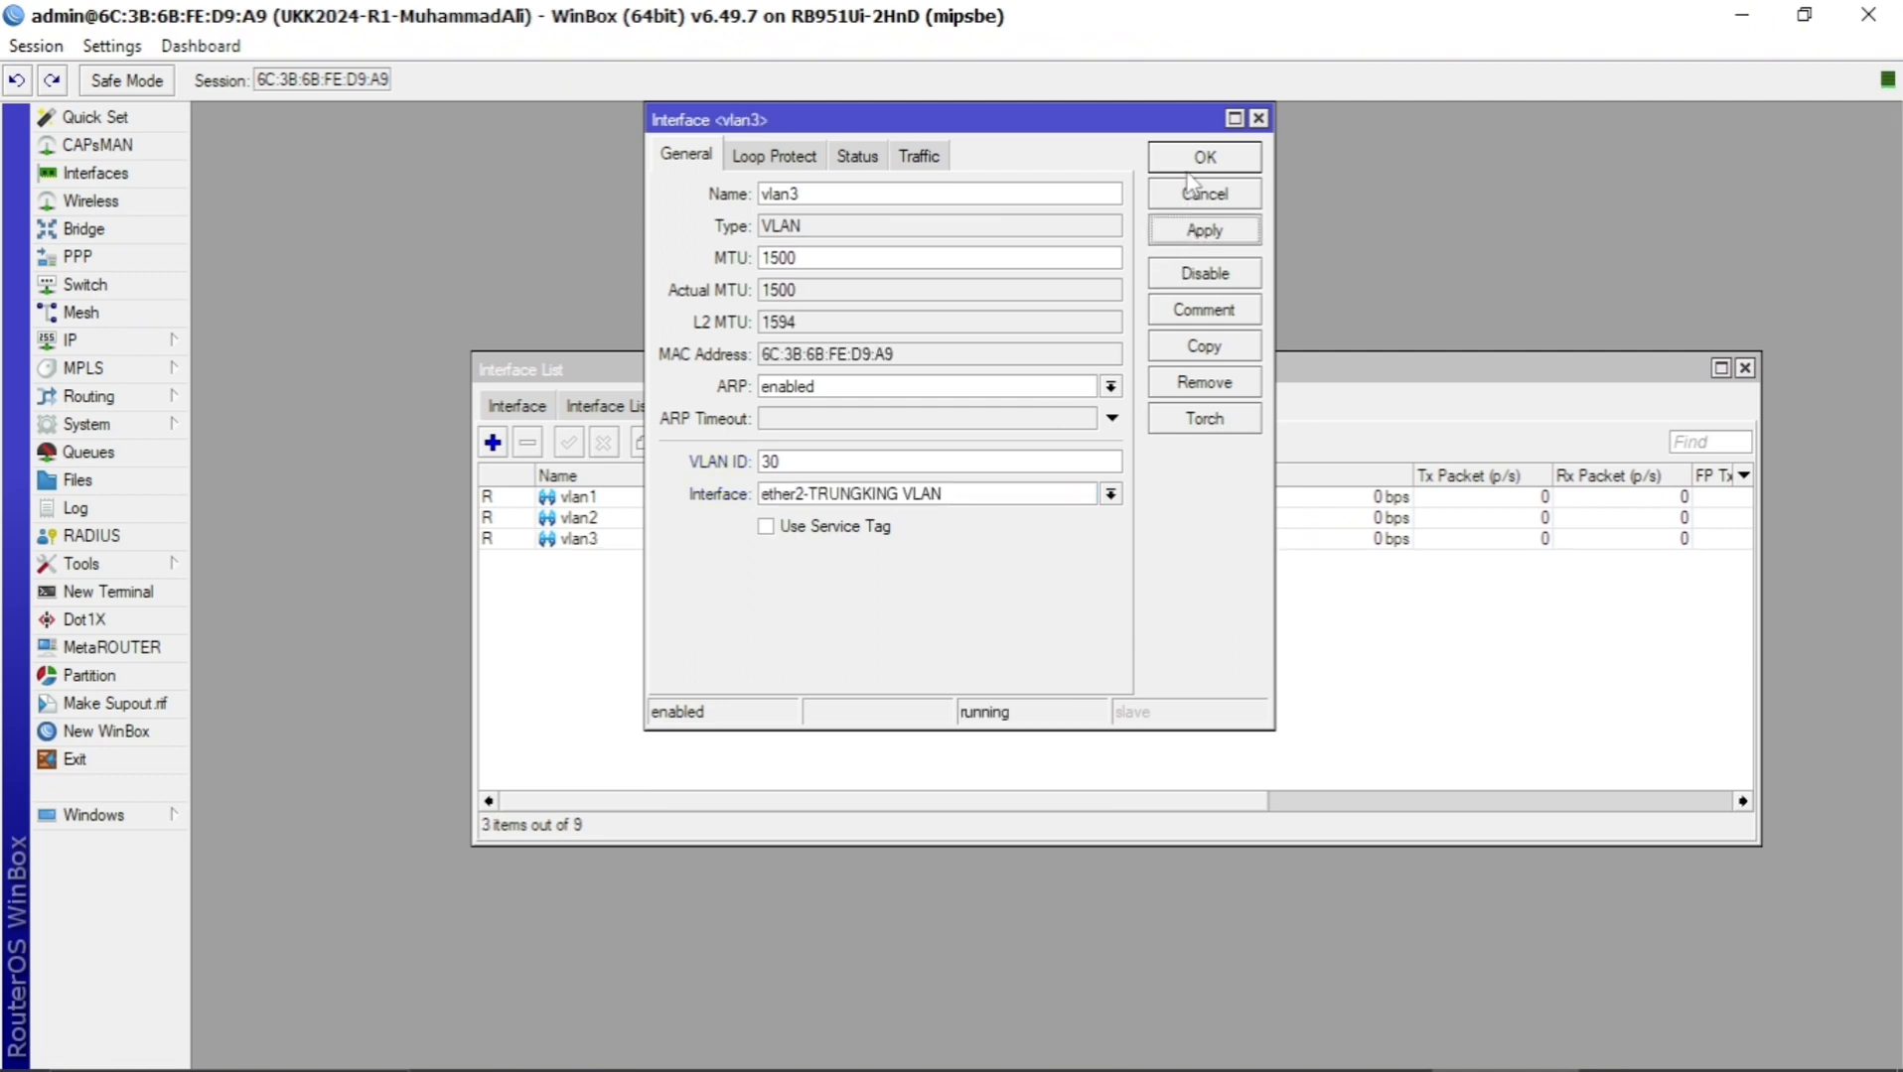
left_click(1191, 162)
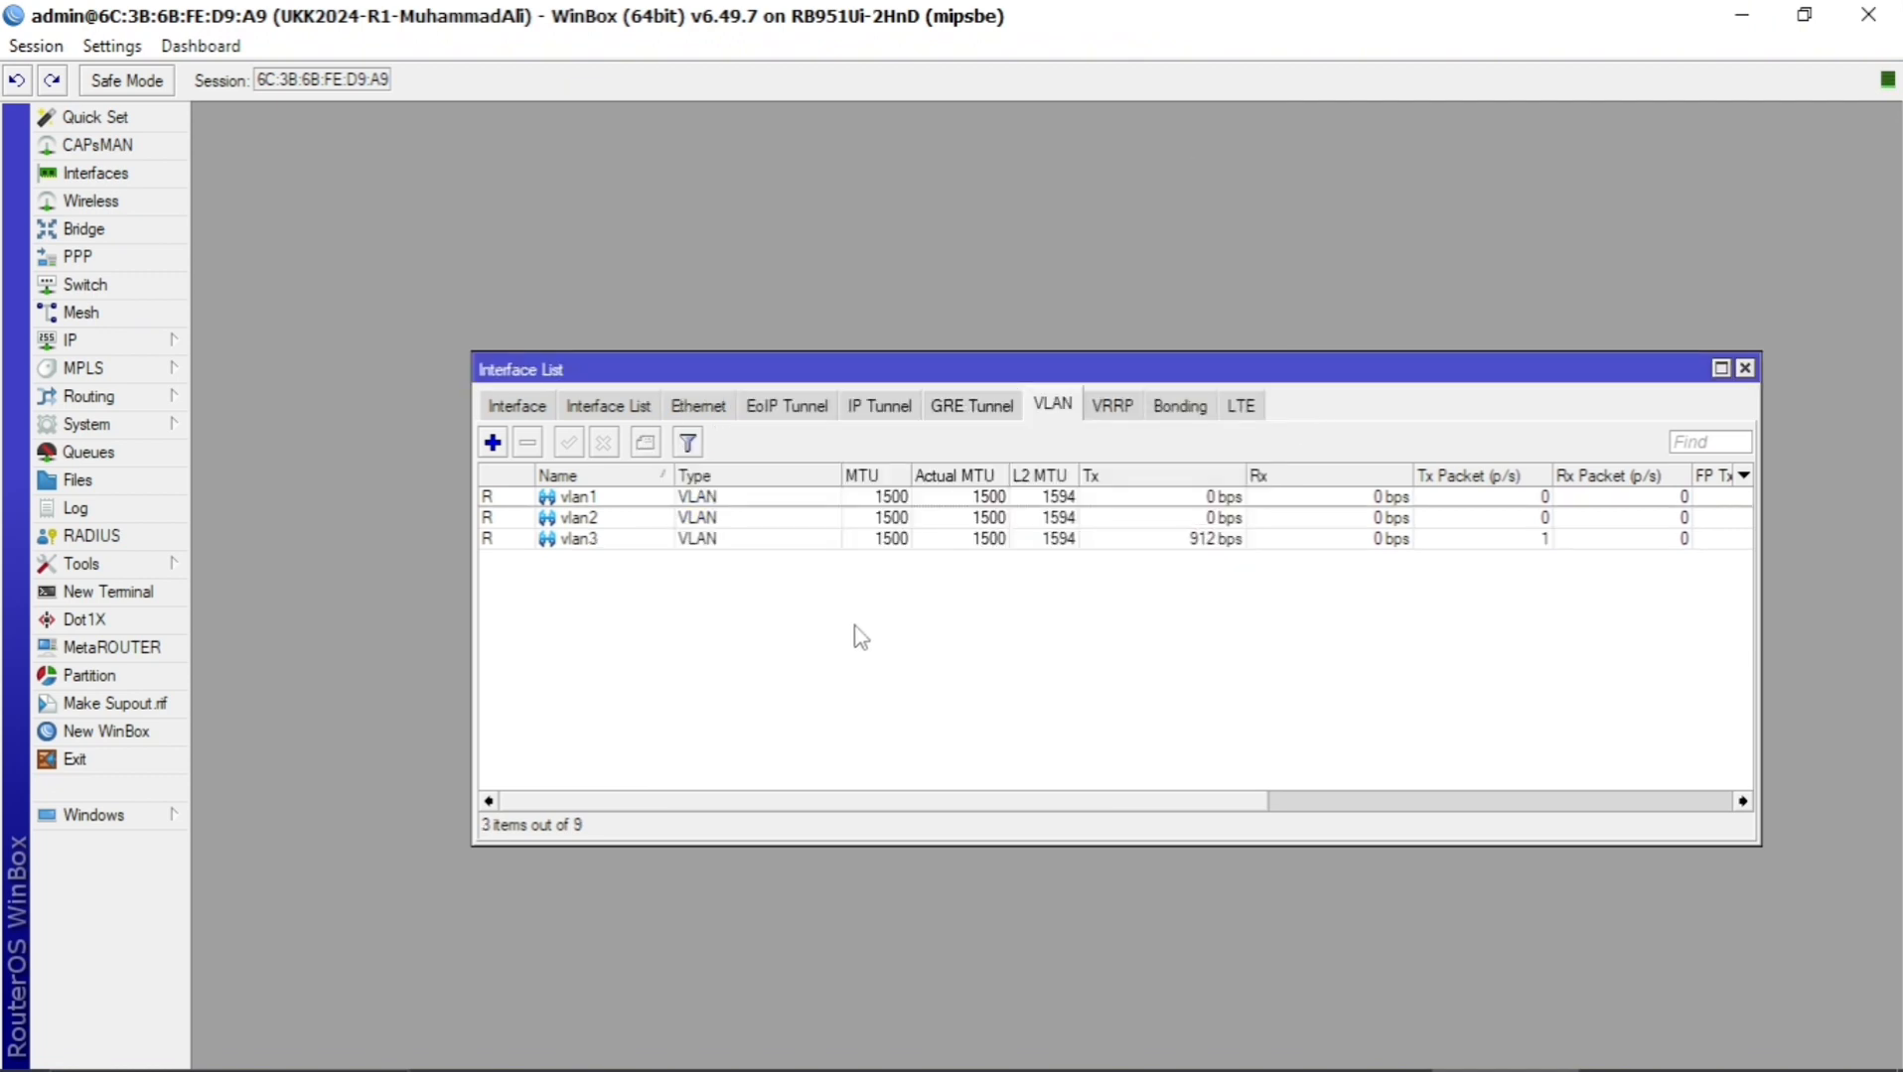
Review the full interface list, checking the VLANs under ether2-TRUNGKING VLAN, and close the list.
left_click(543, 413)
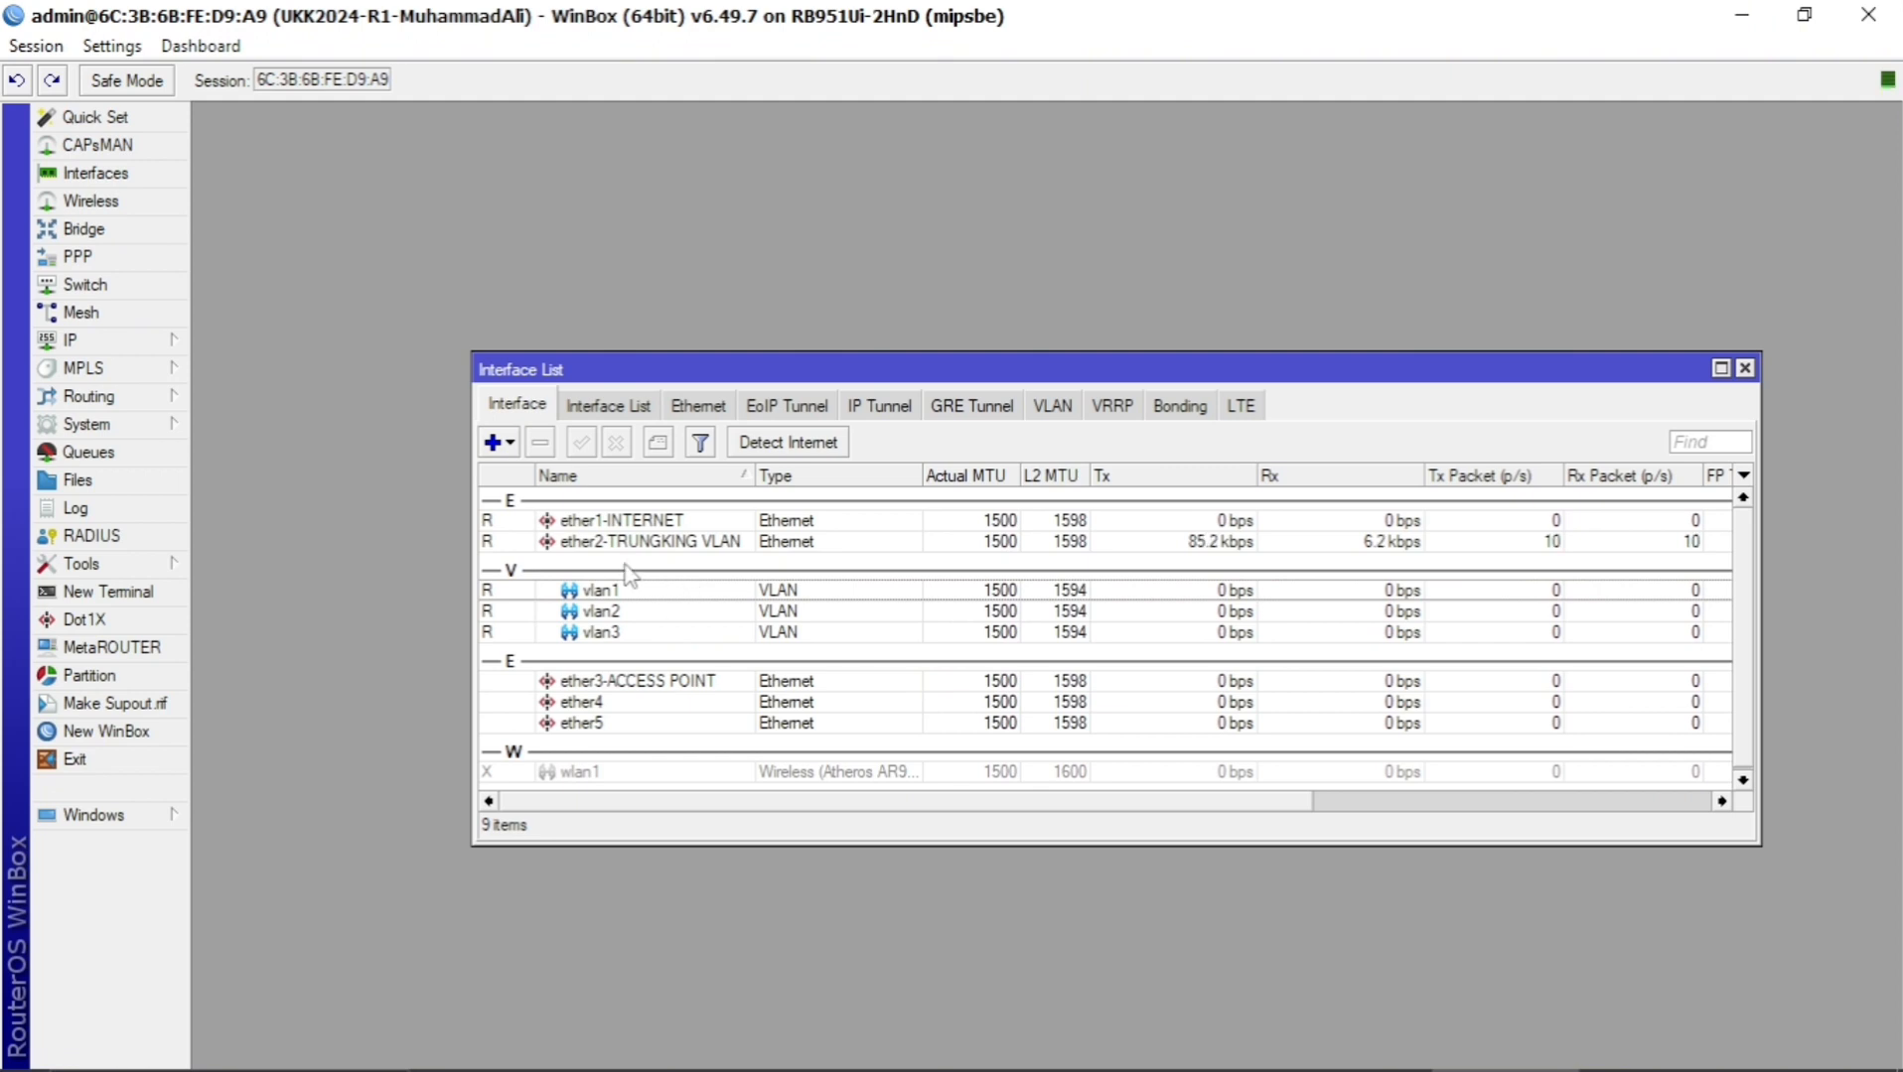
left_click(578, 548)
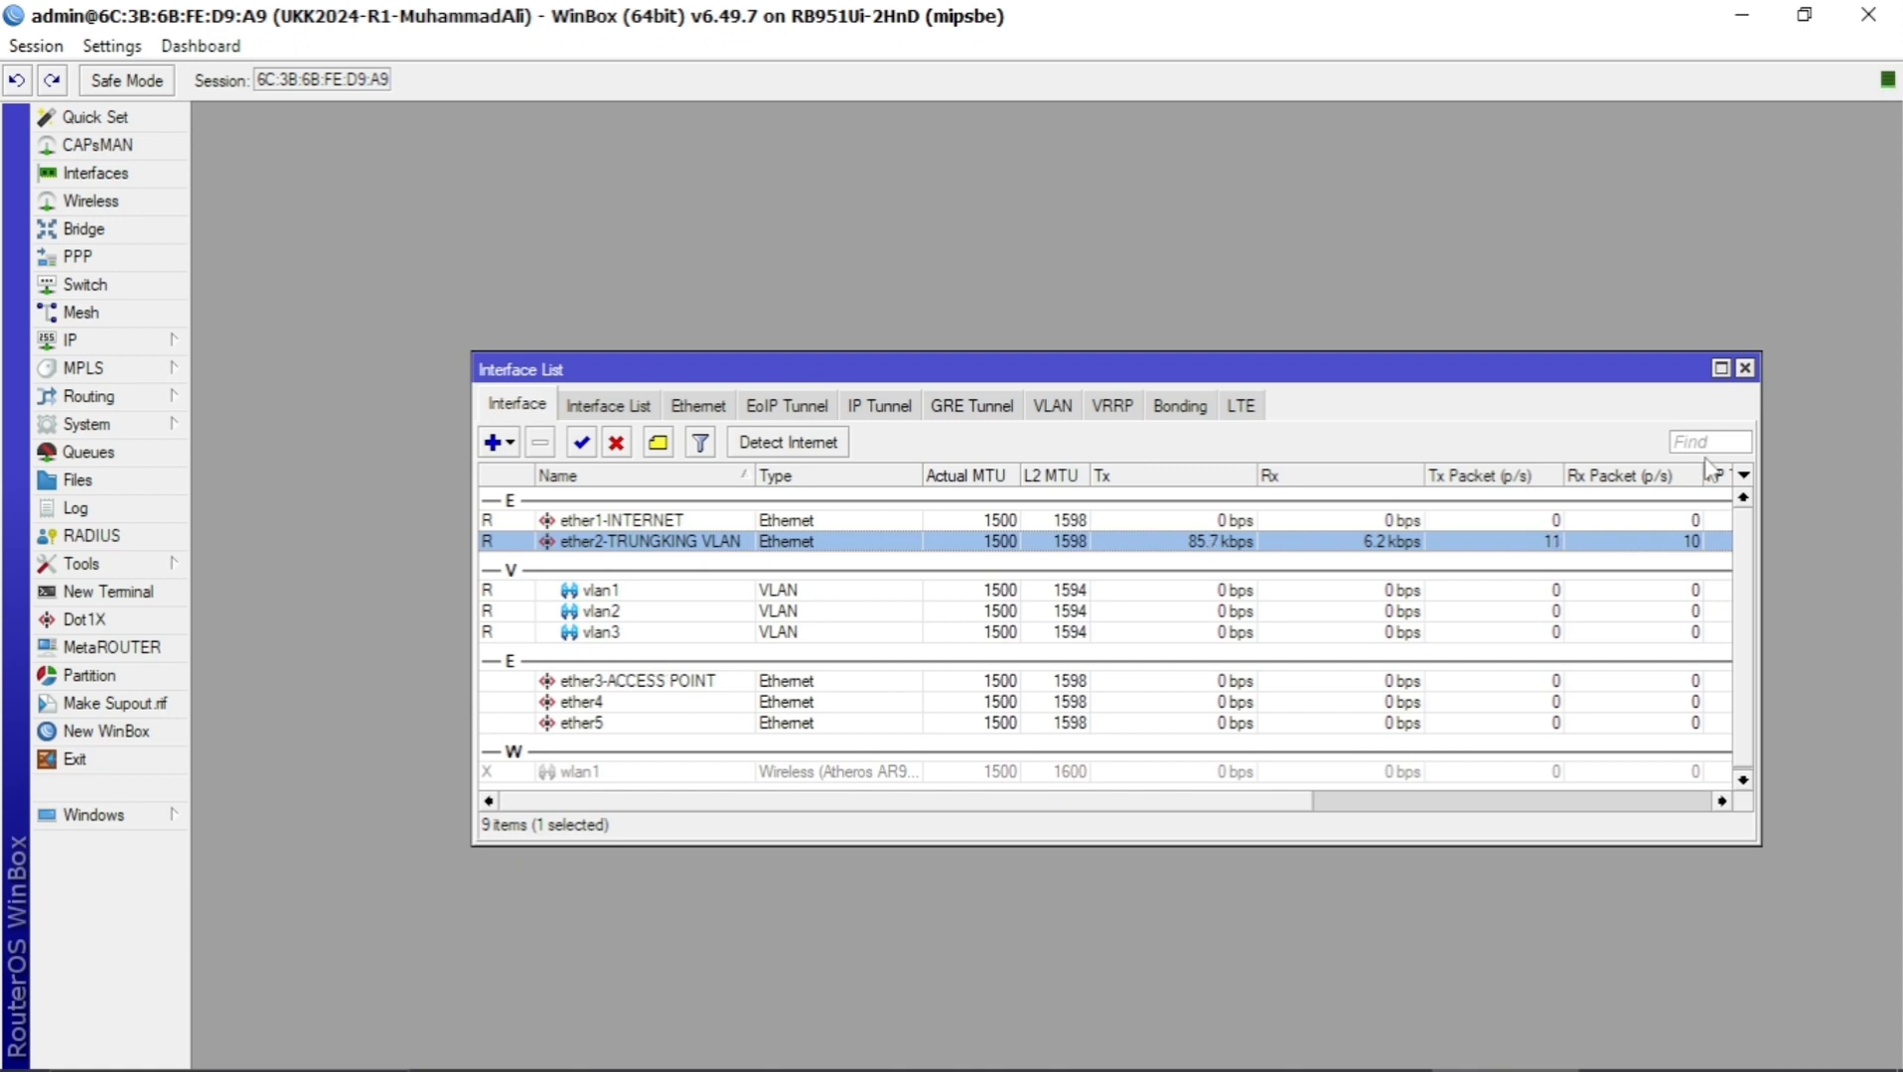
left_click(1744, 367)
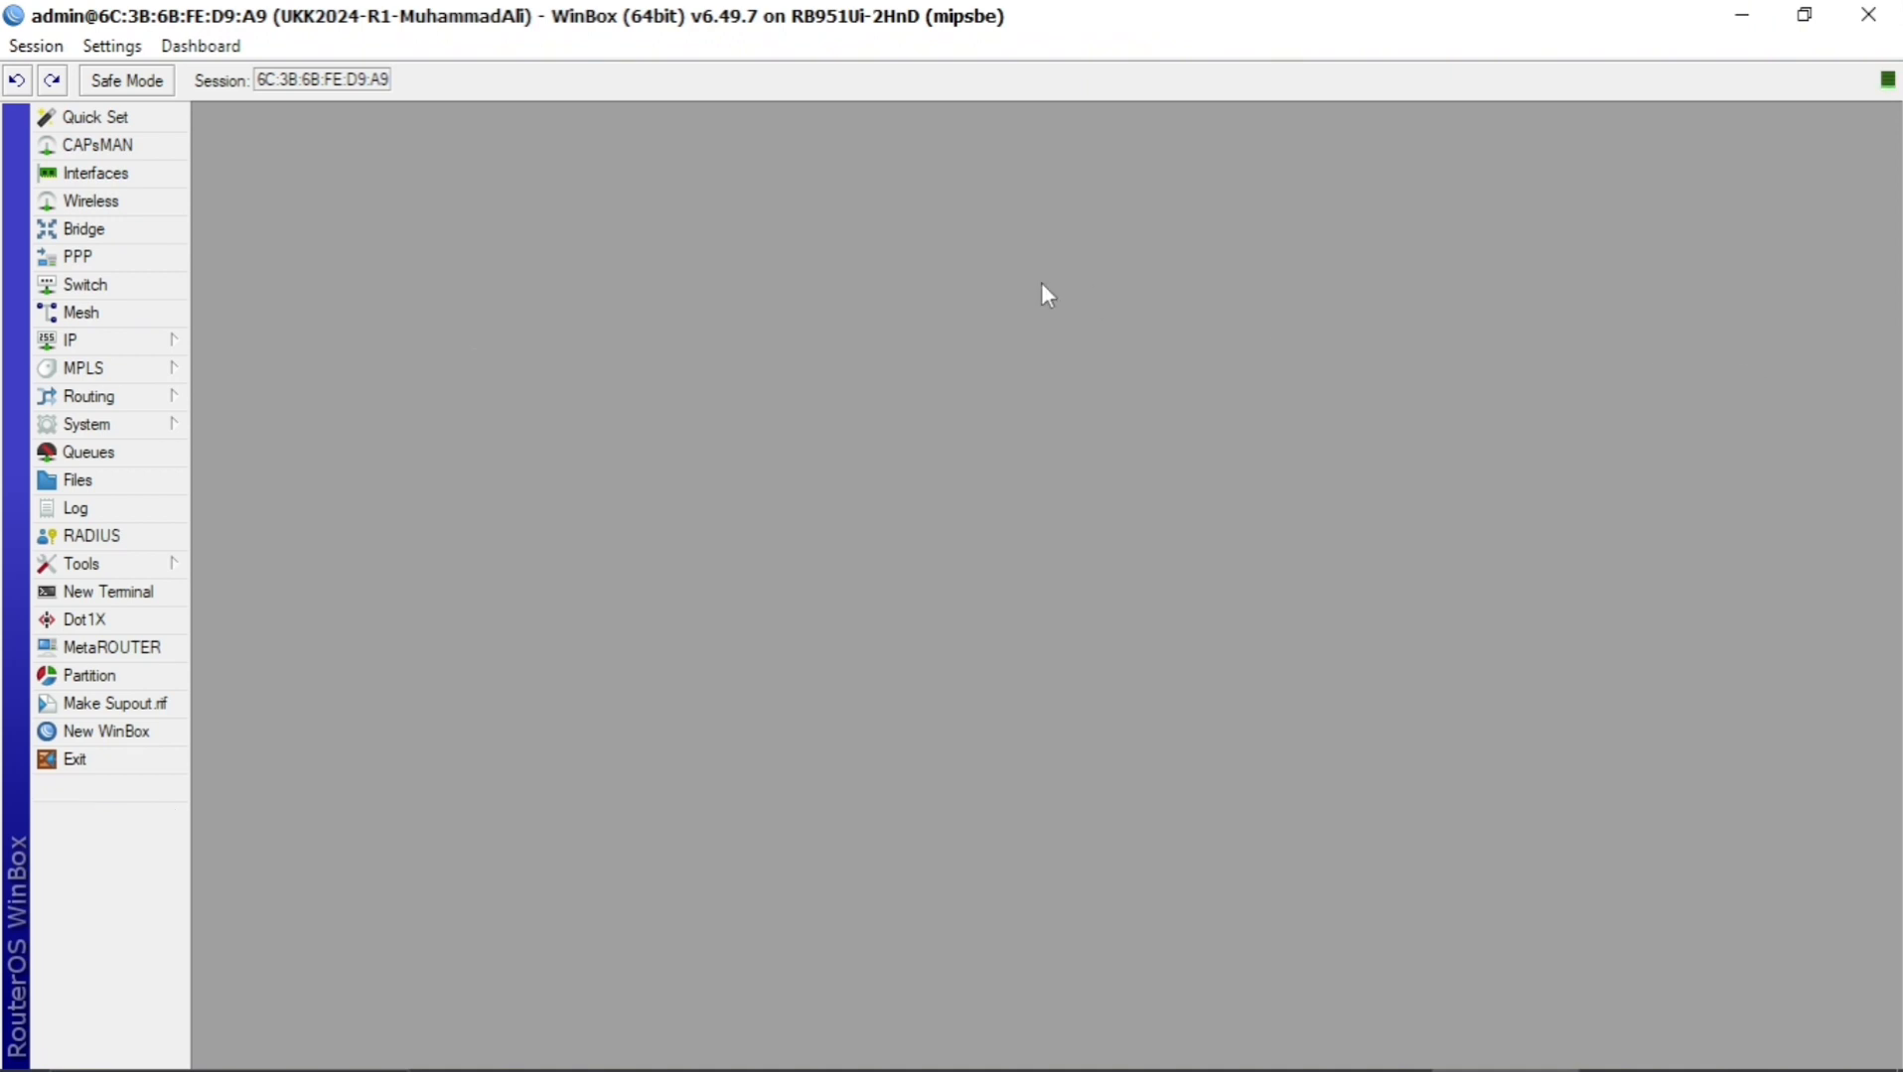
Open the router's IP address list and check the address entry on ether1-INTERNET.
left_click(118, 346)
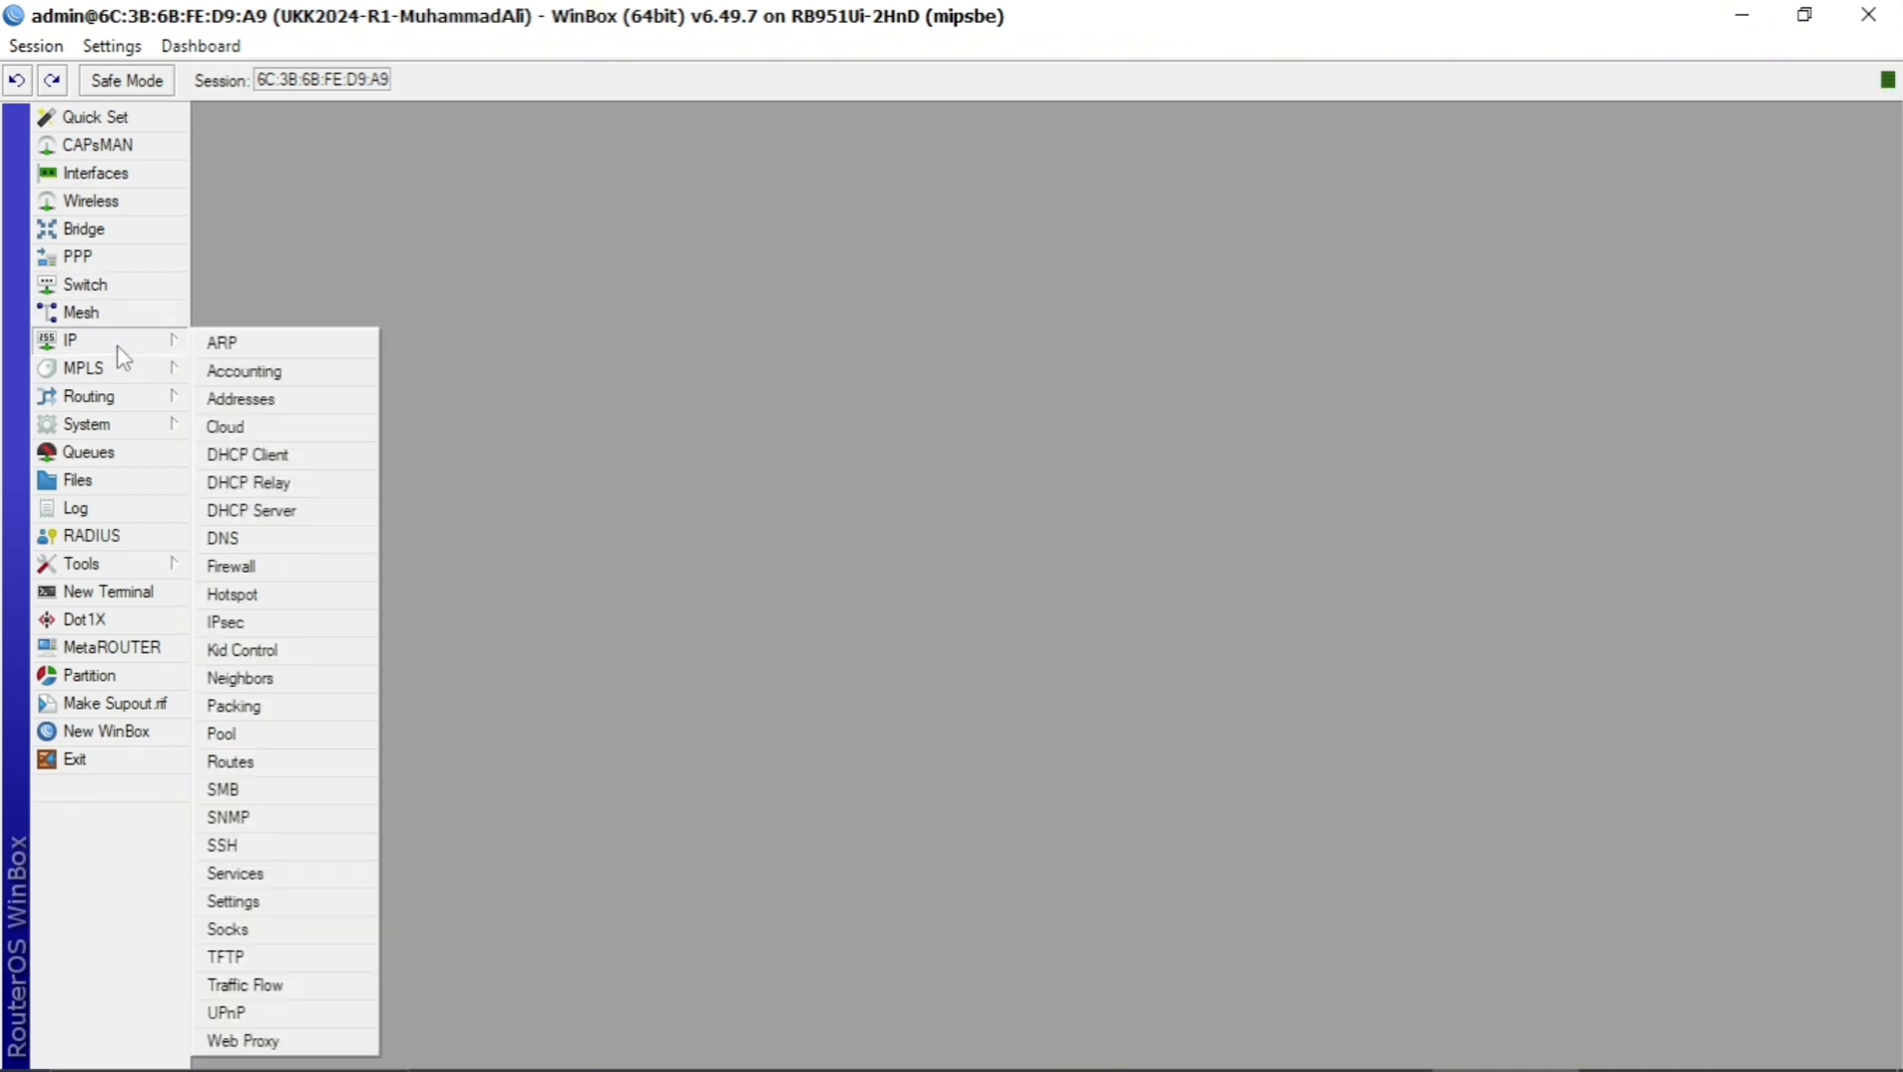
left_click(256, 405)
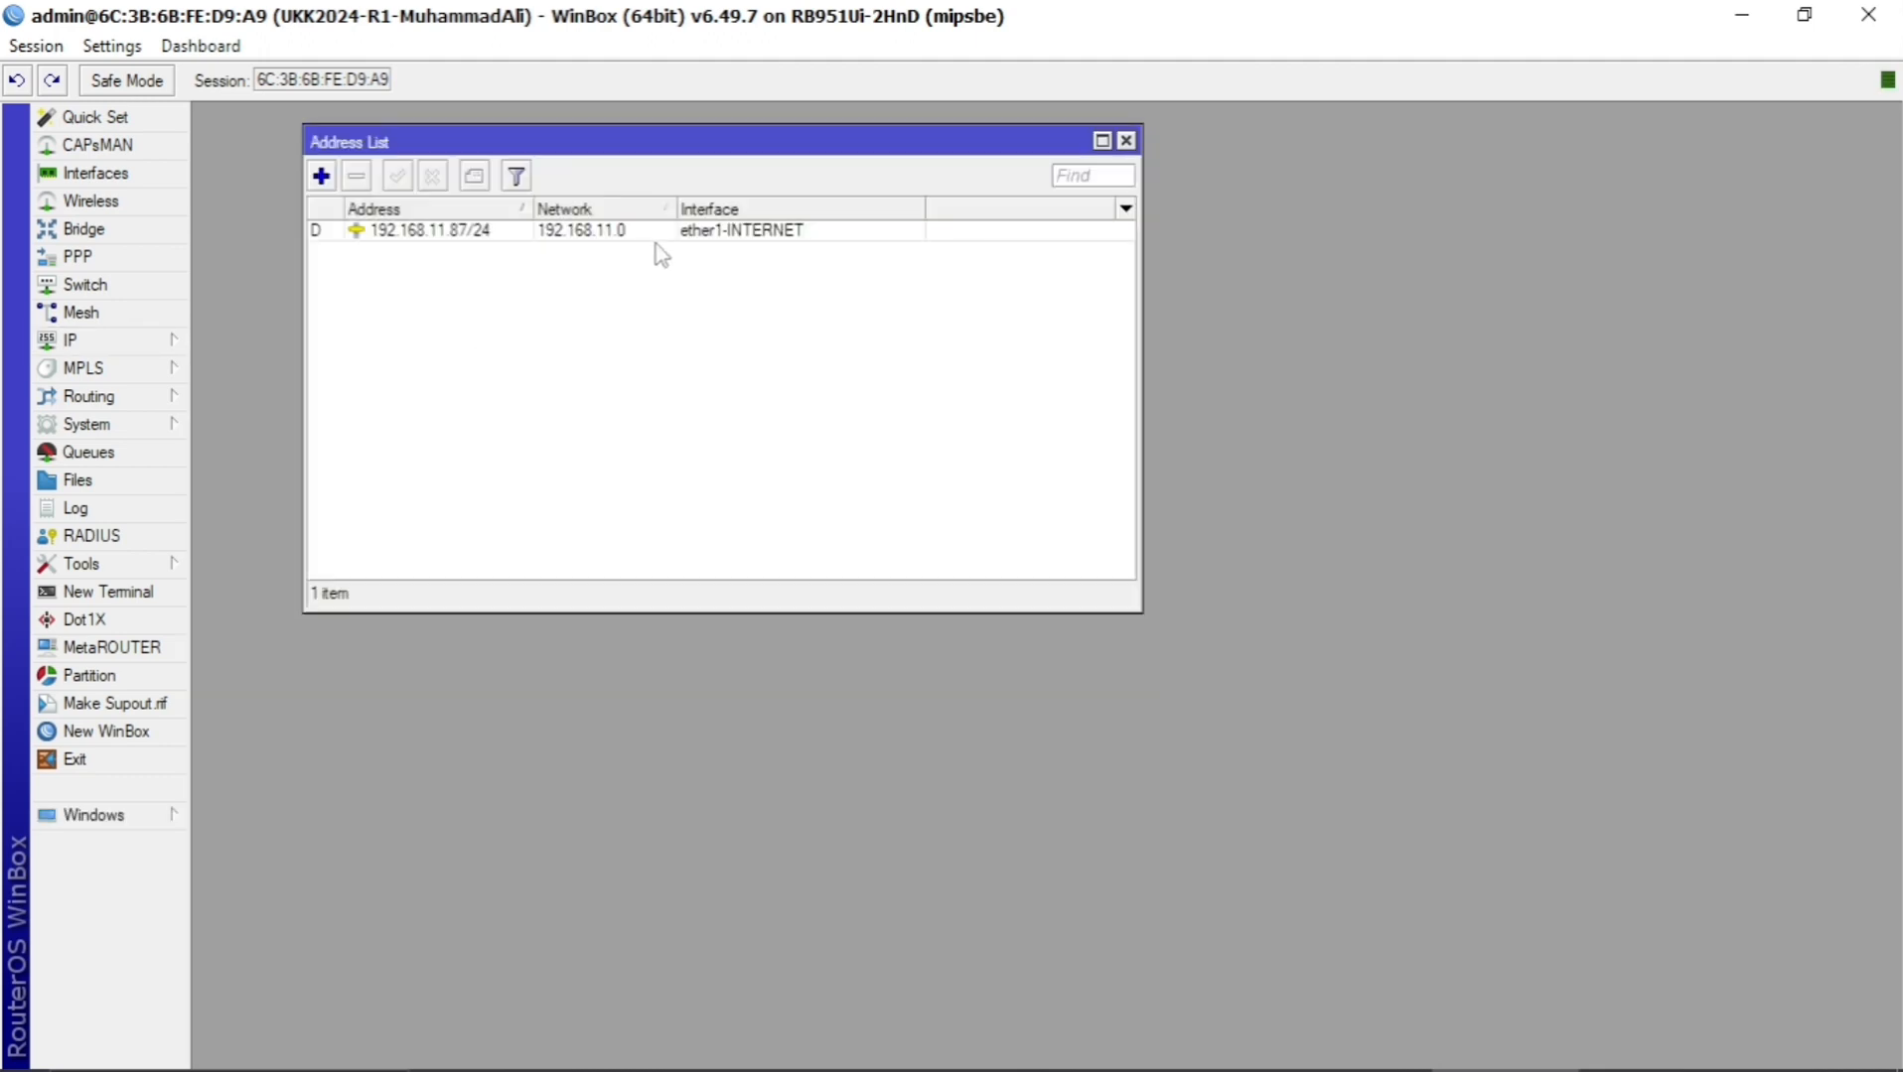
left_click_drag(650, 142, 858, 373)
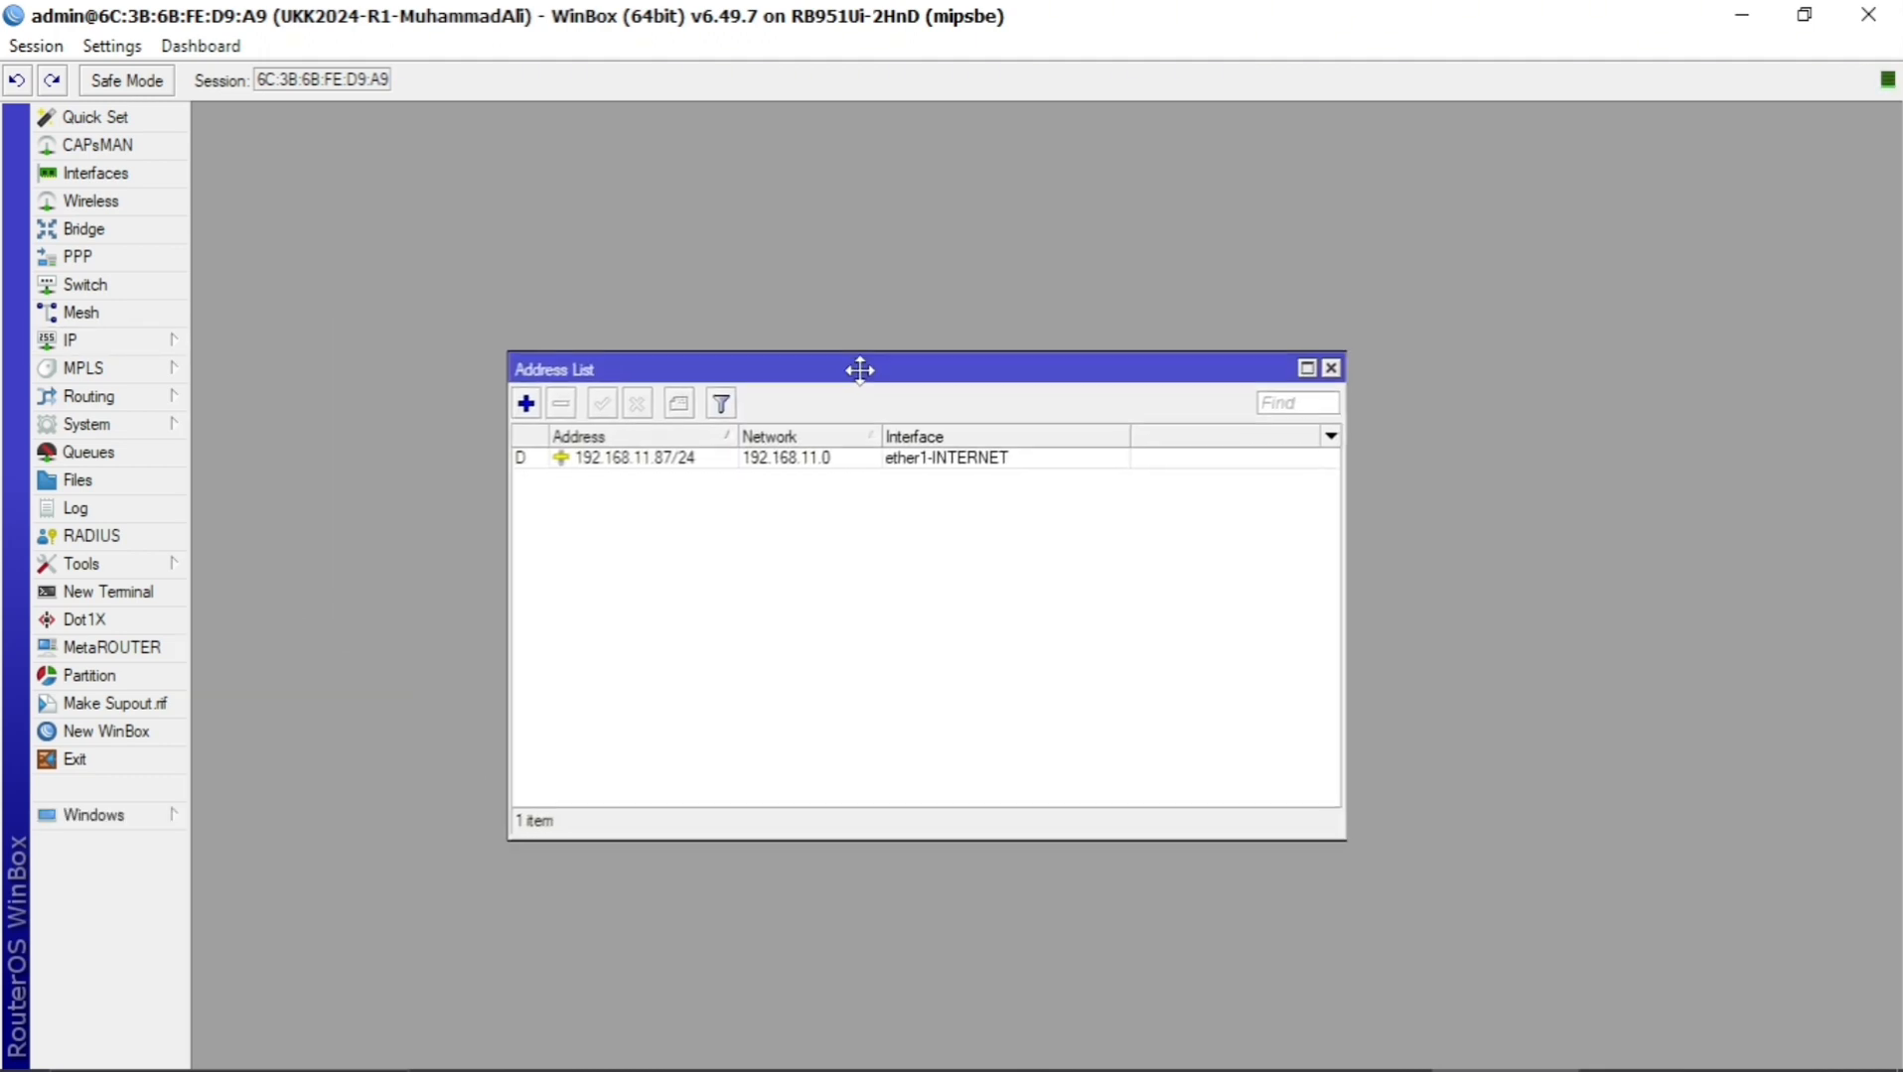
left_click(589, 467)
mouse_move(533, 475)
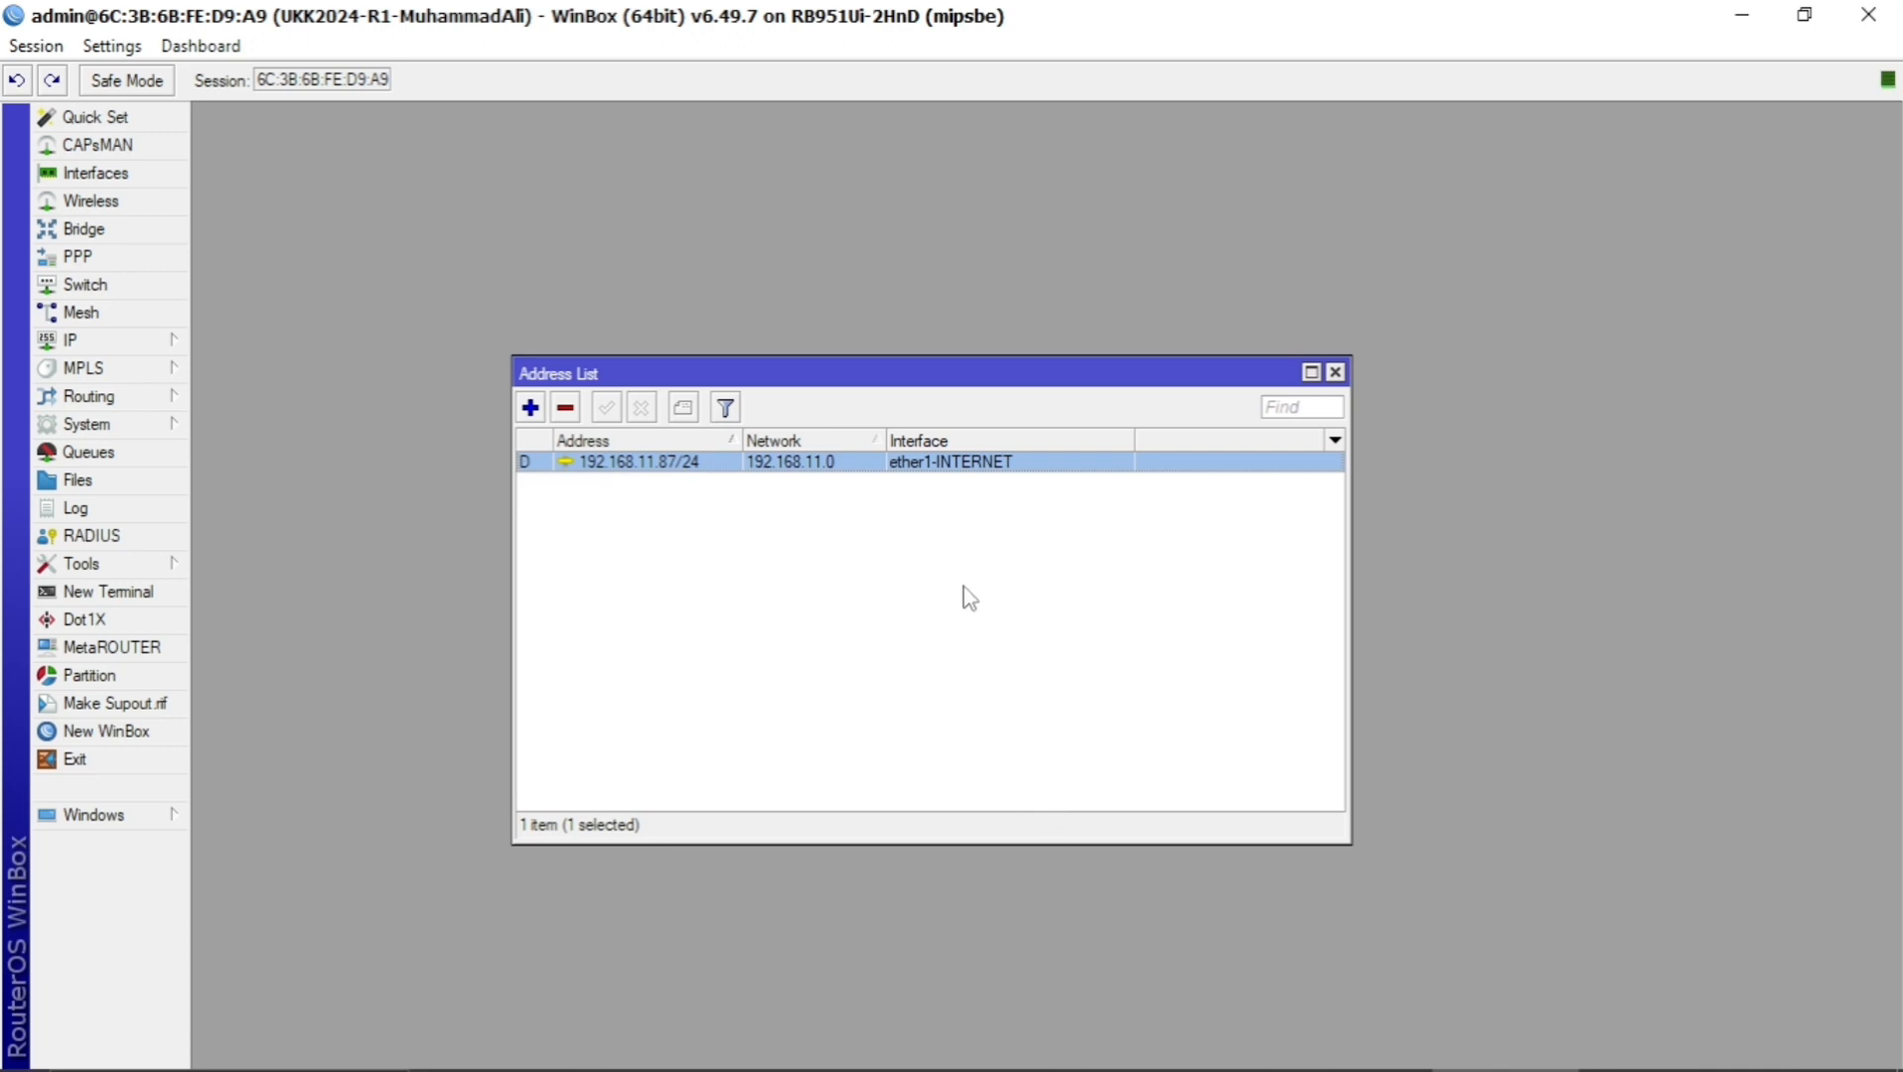
Add IP address 192.168.24.1/24 on interface ether2-TRUNGKING VLAN and save it, consulting the topology in the exam PDF in the browser.
left_click(533, 414)
left_click_drag(658, 293, 913, 541)
type("19")
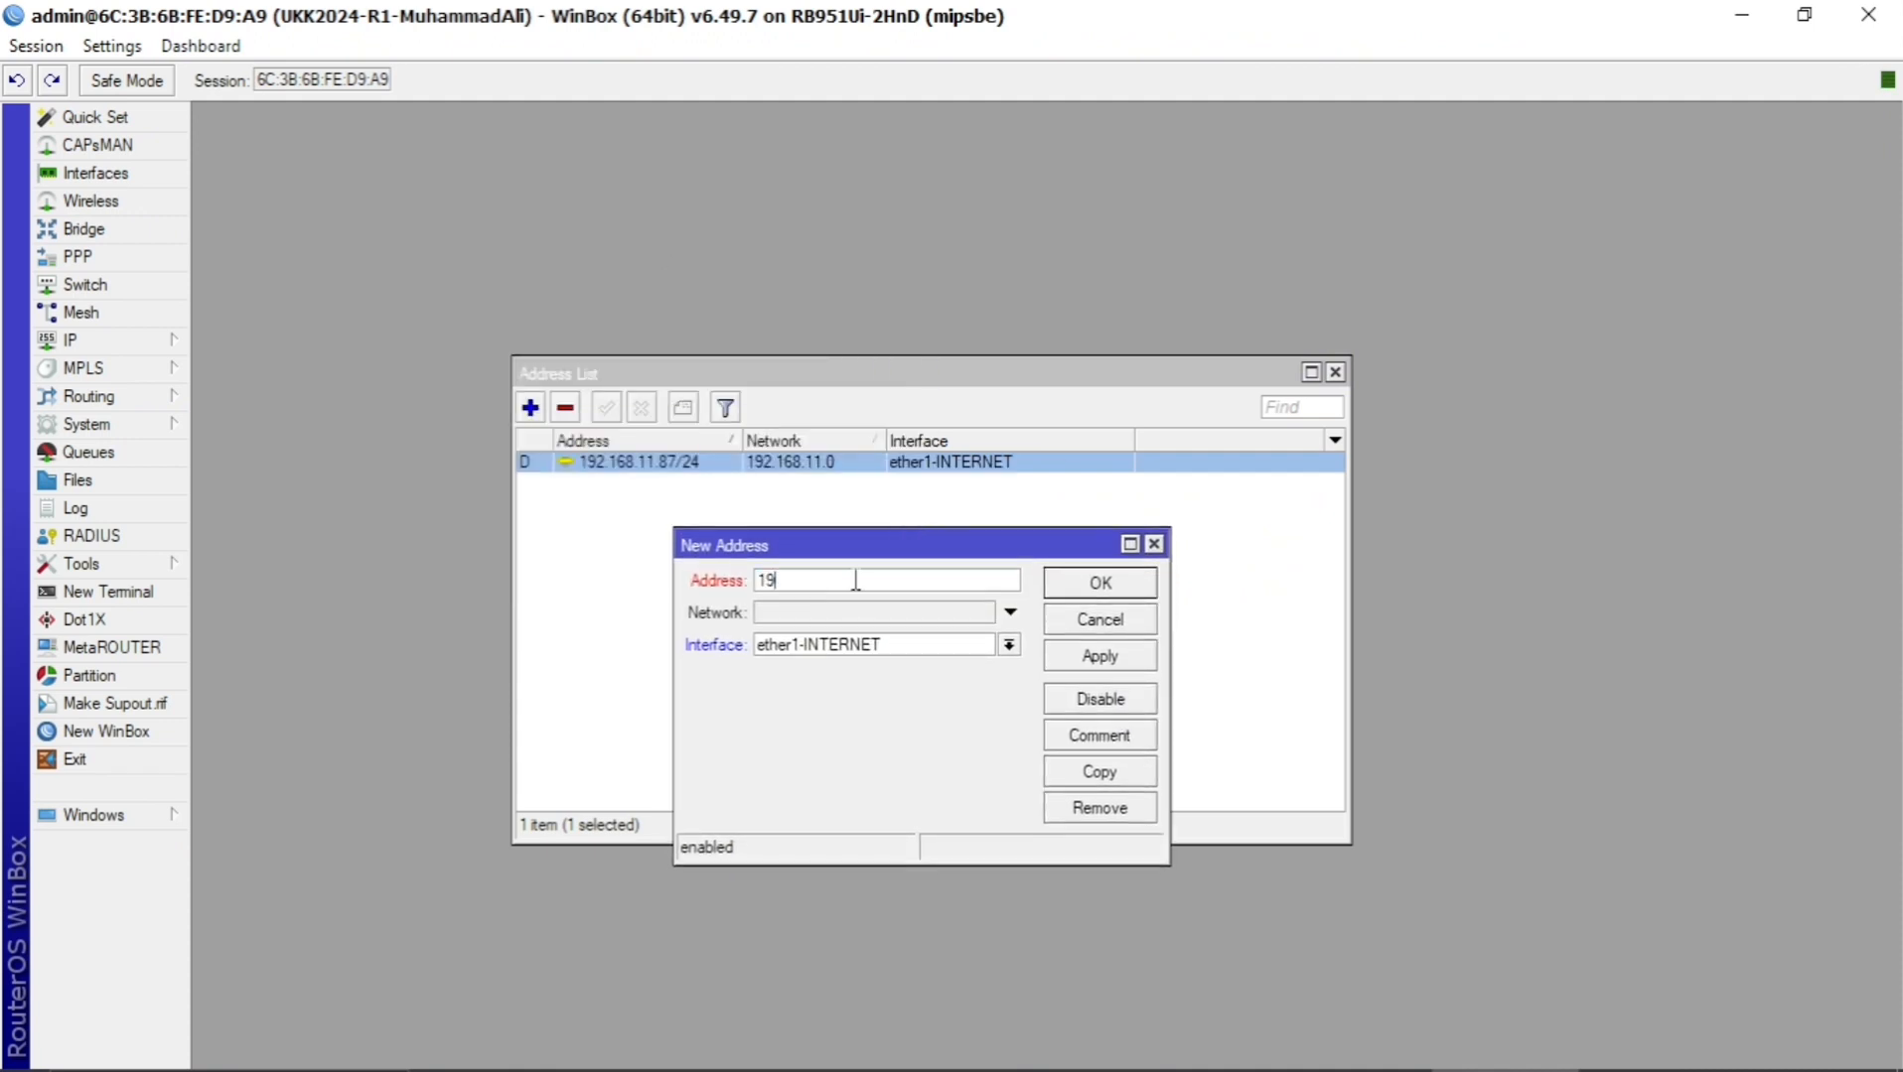
type(".168.")
left_click(906, 1061)
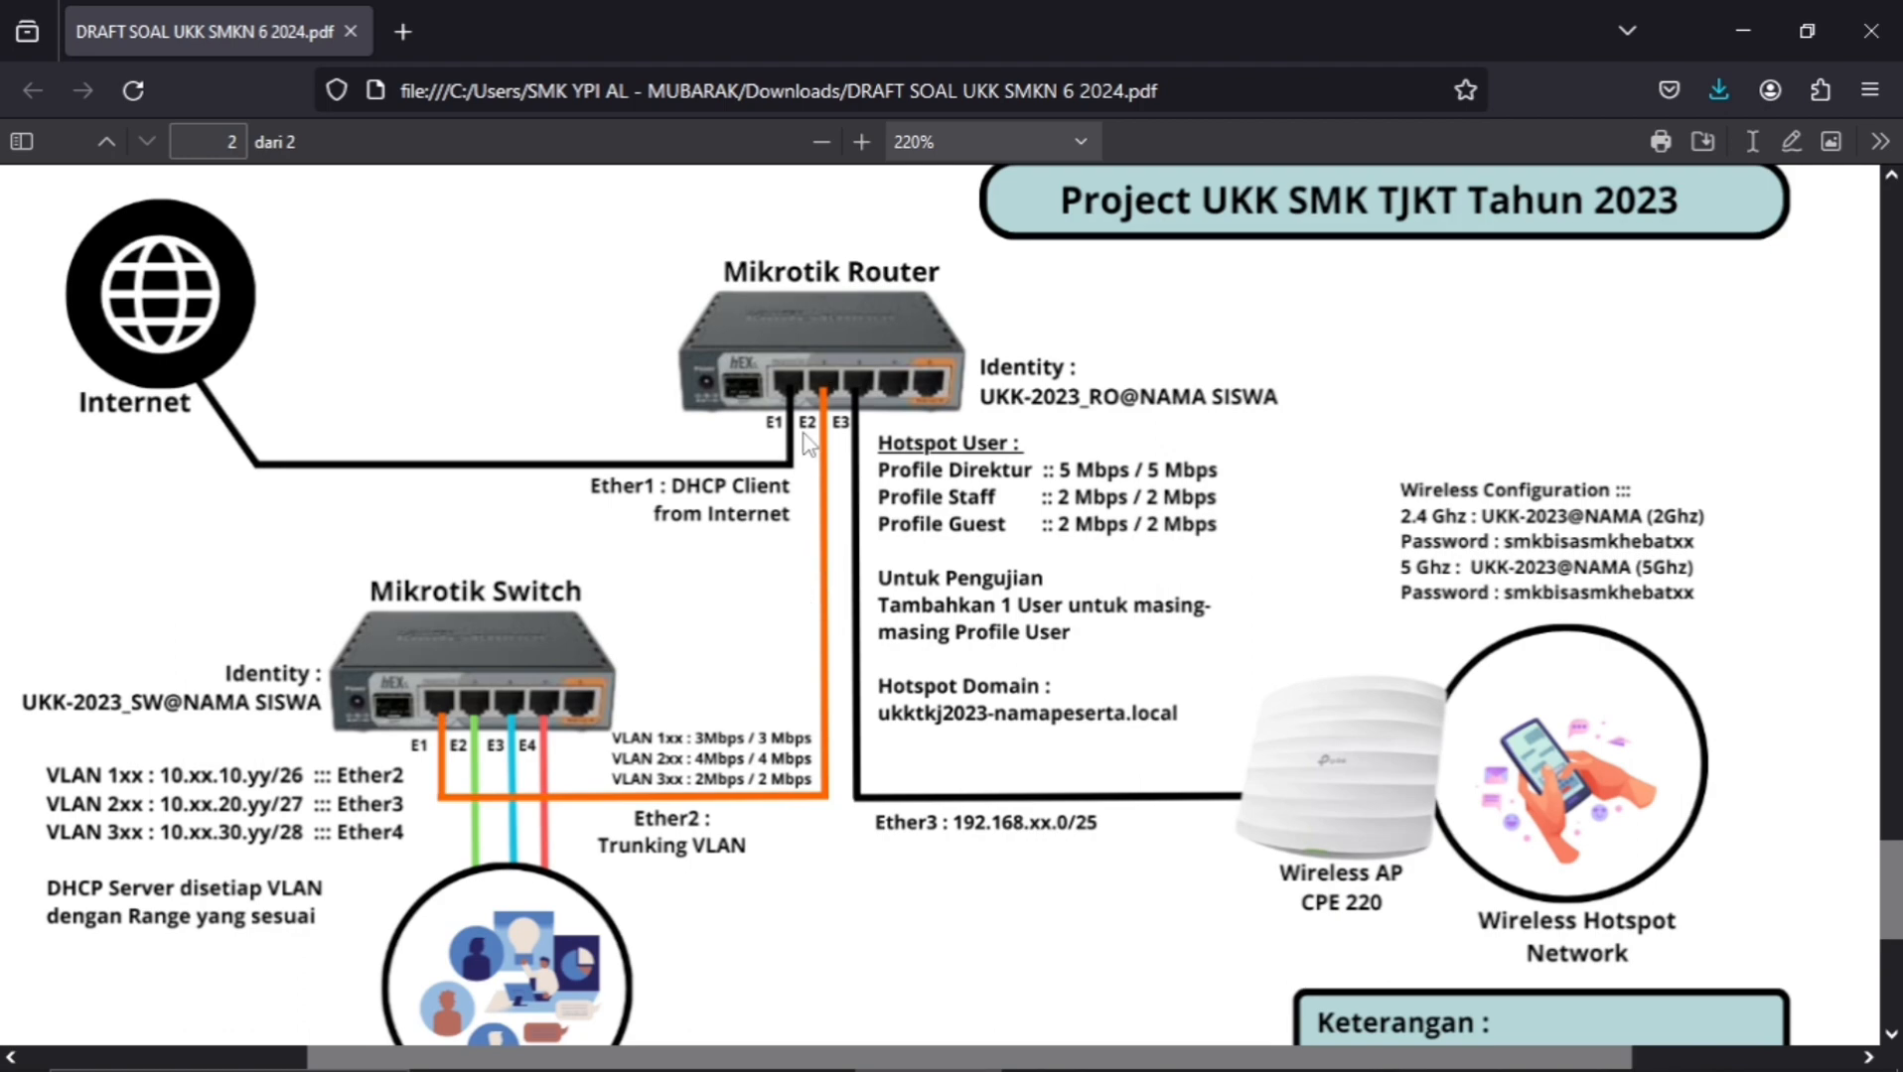
key("alt+Tab")
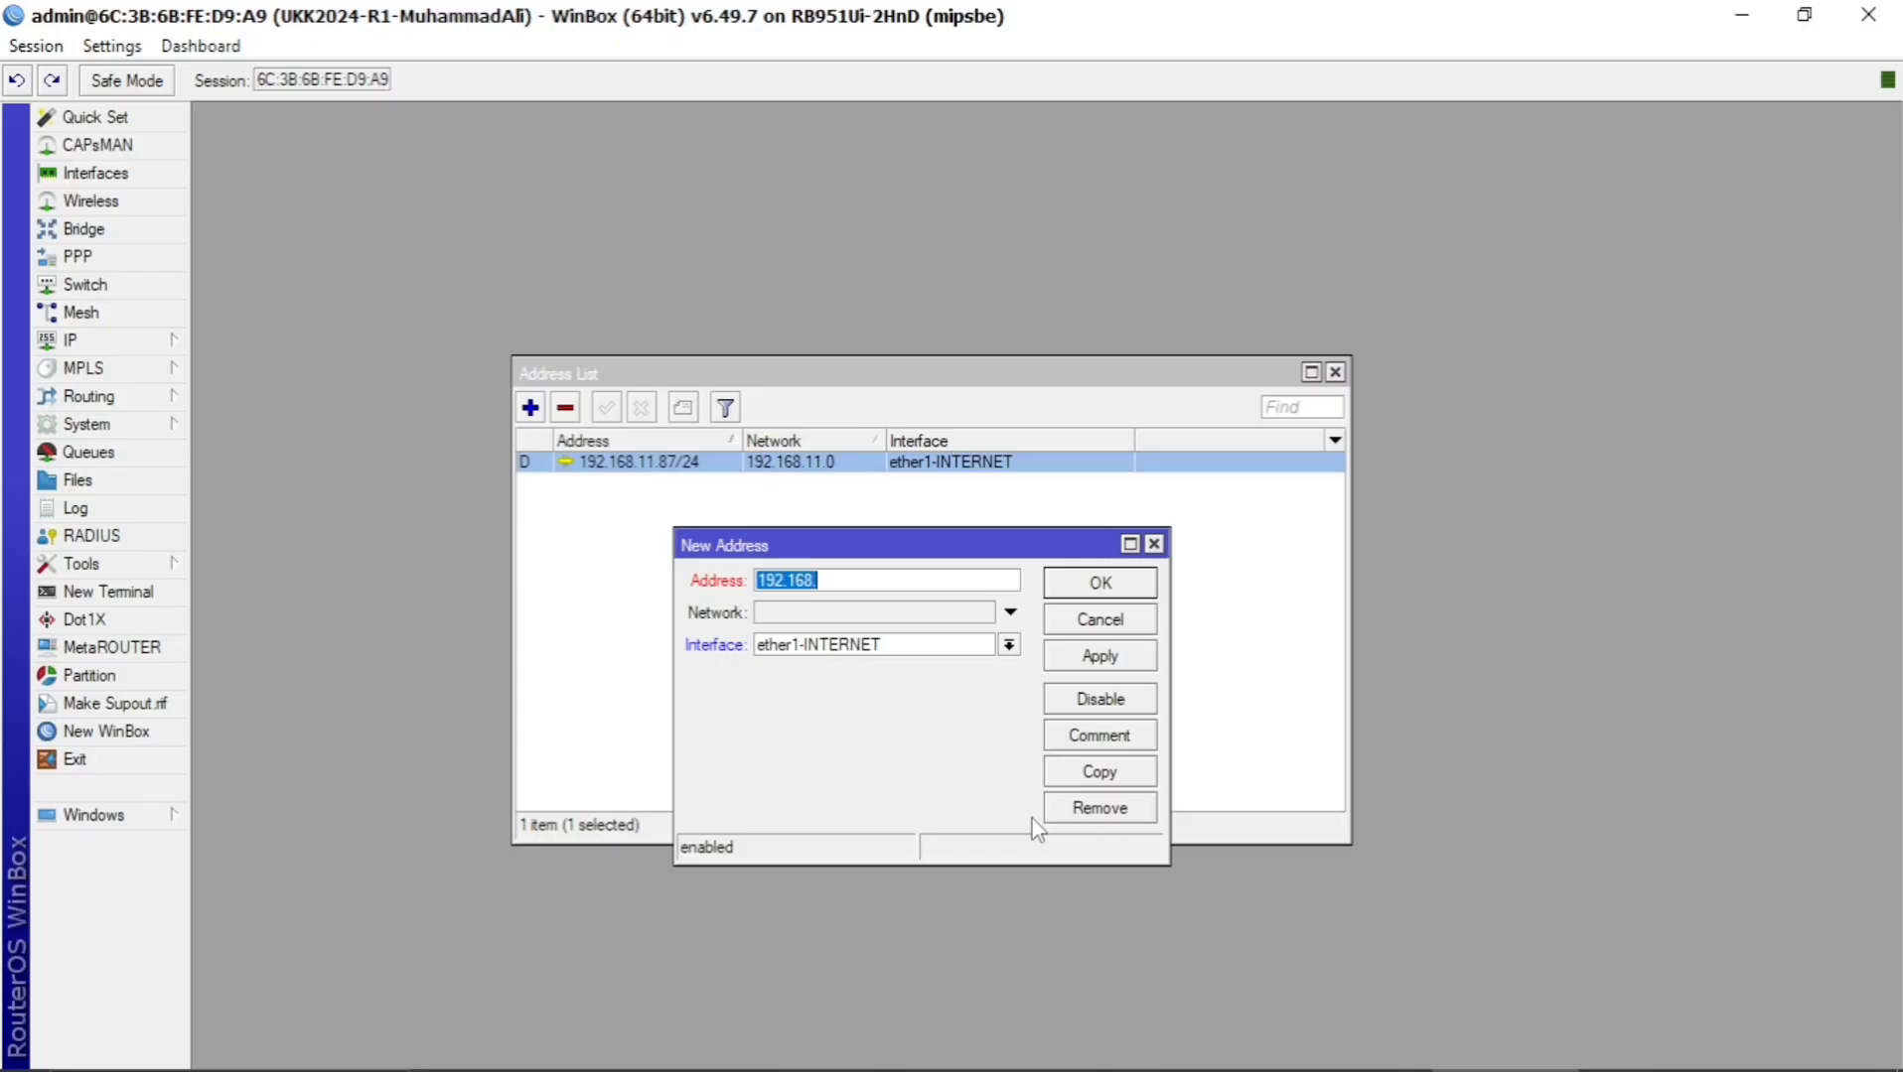
left_click(912, 584)
type("24.1/24")
left_click(883, 659)
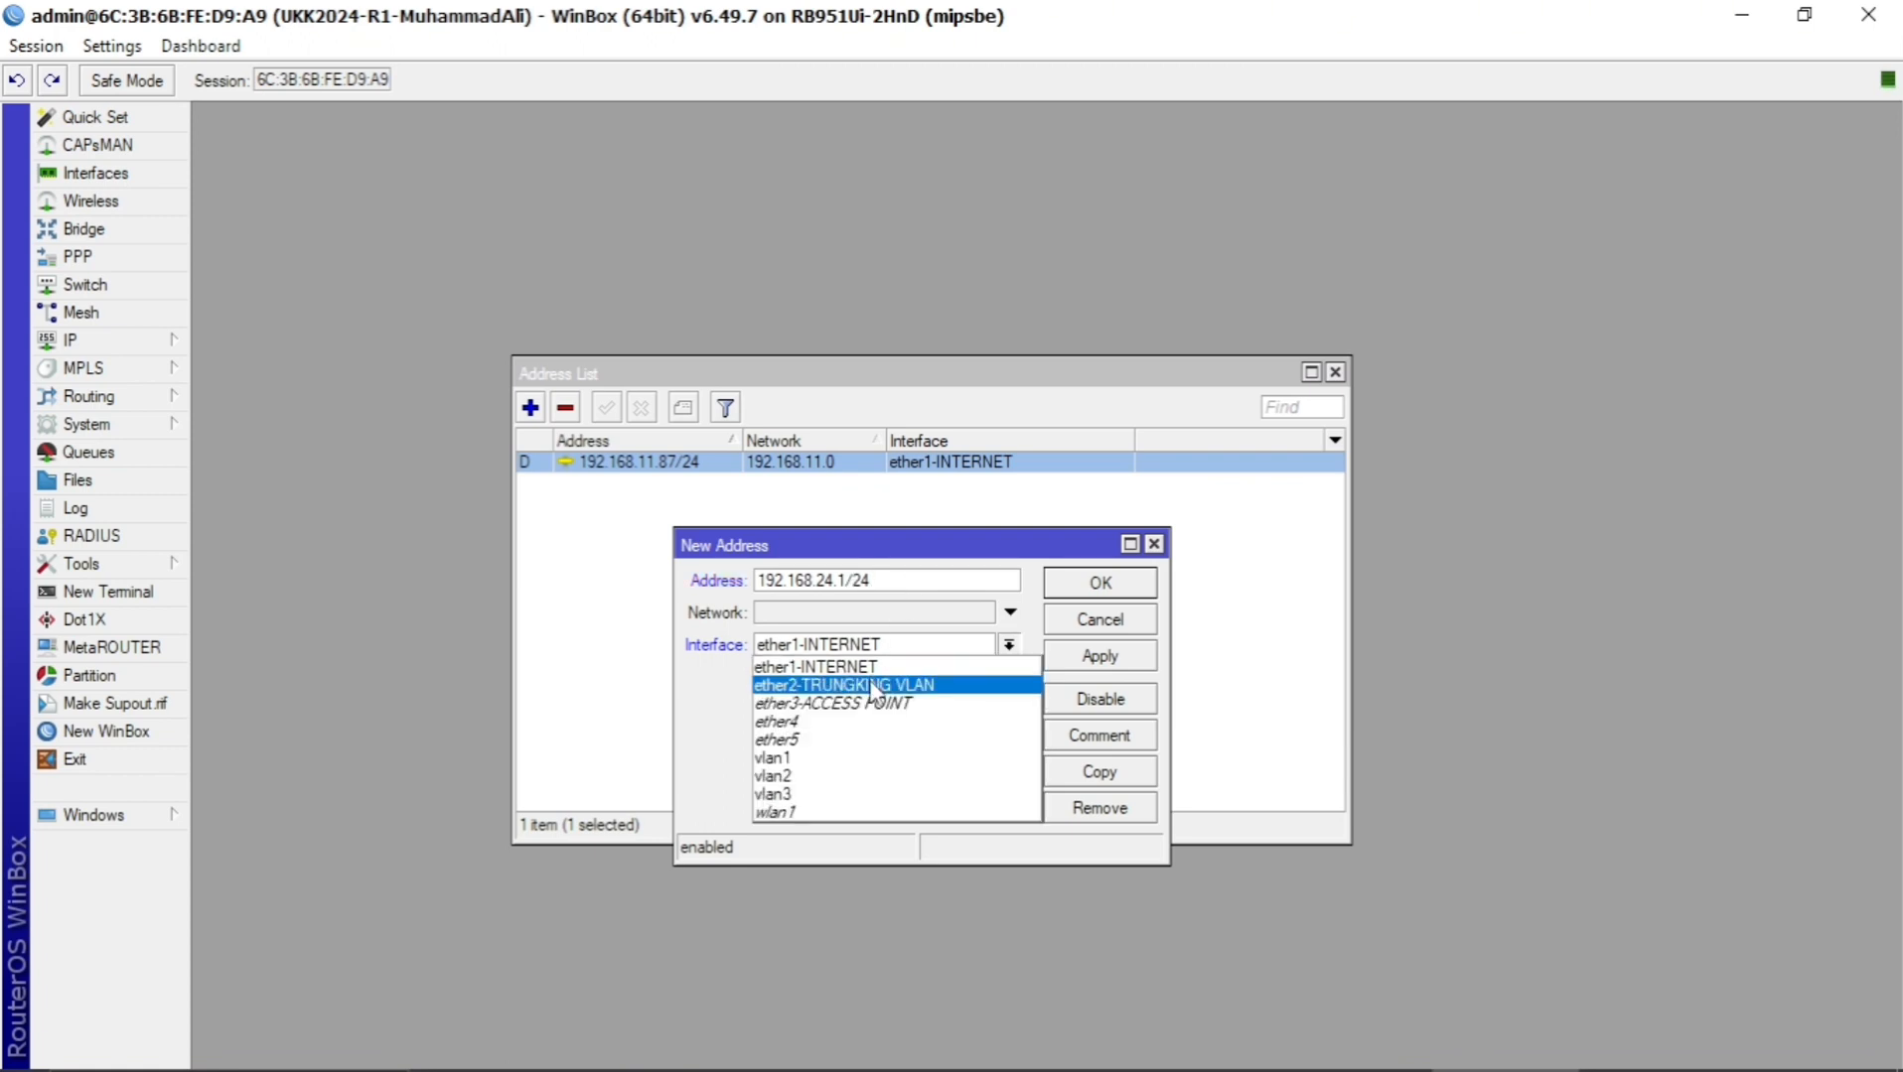
left_click(871, 685)
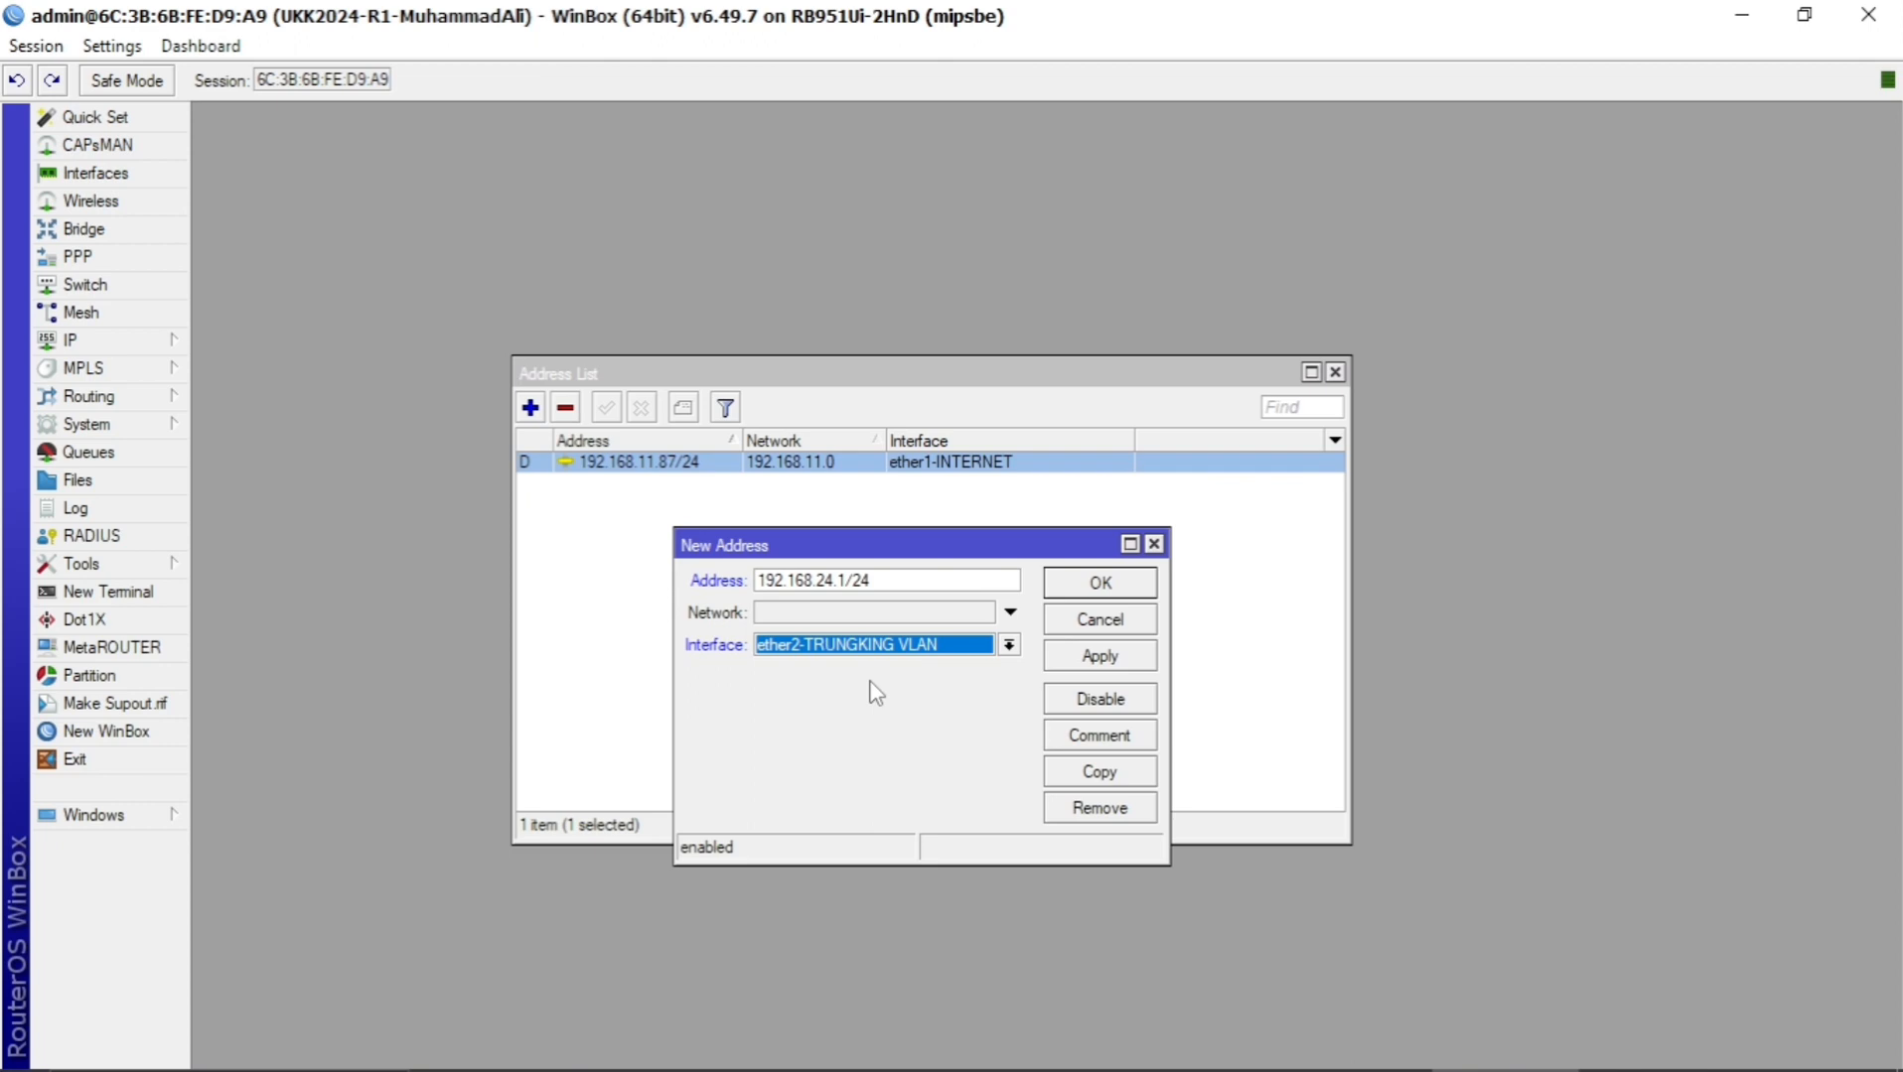
left_click(1087, 659)
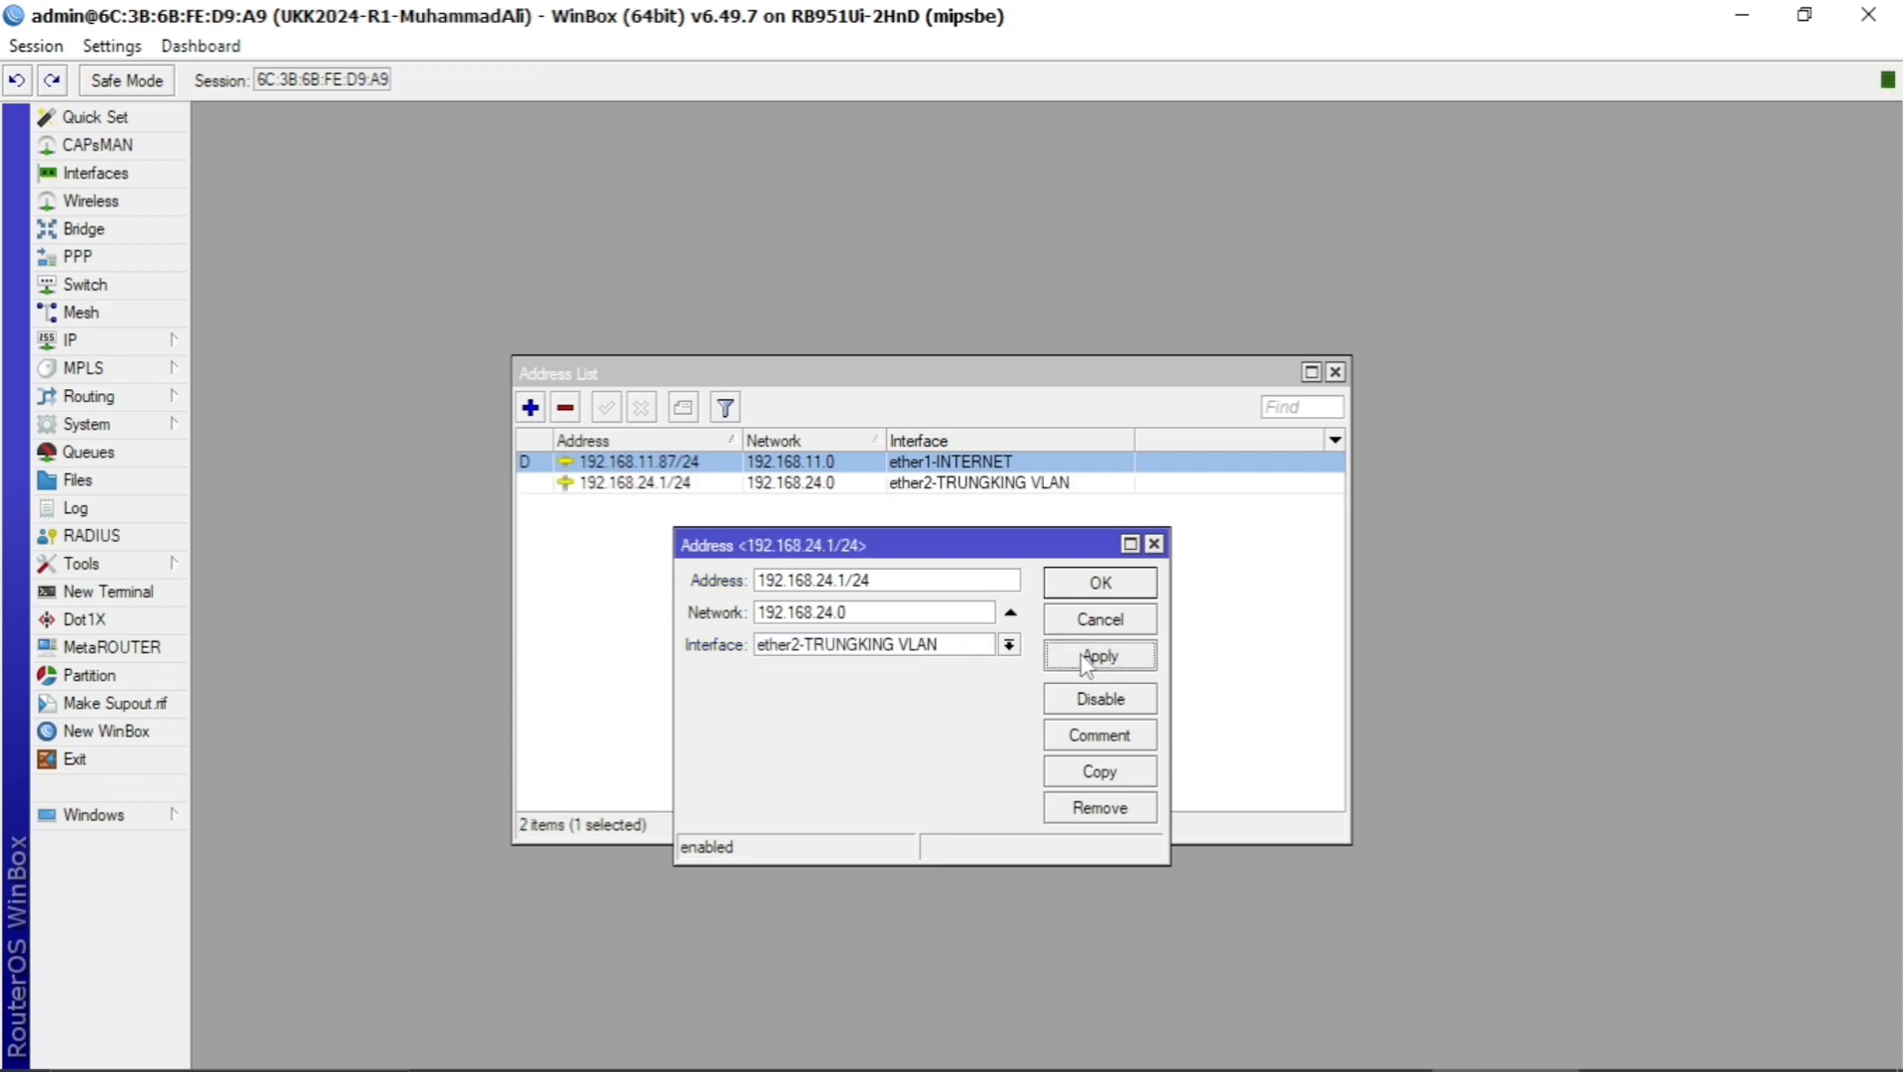
left_click(1087, 586)
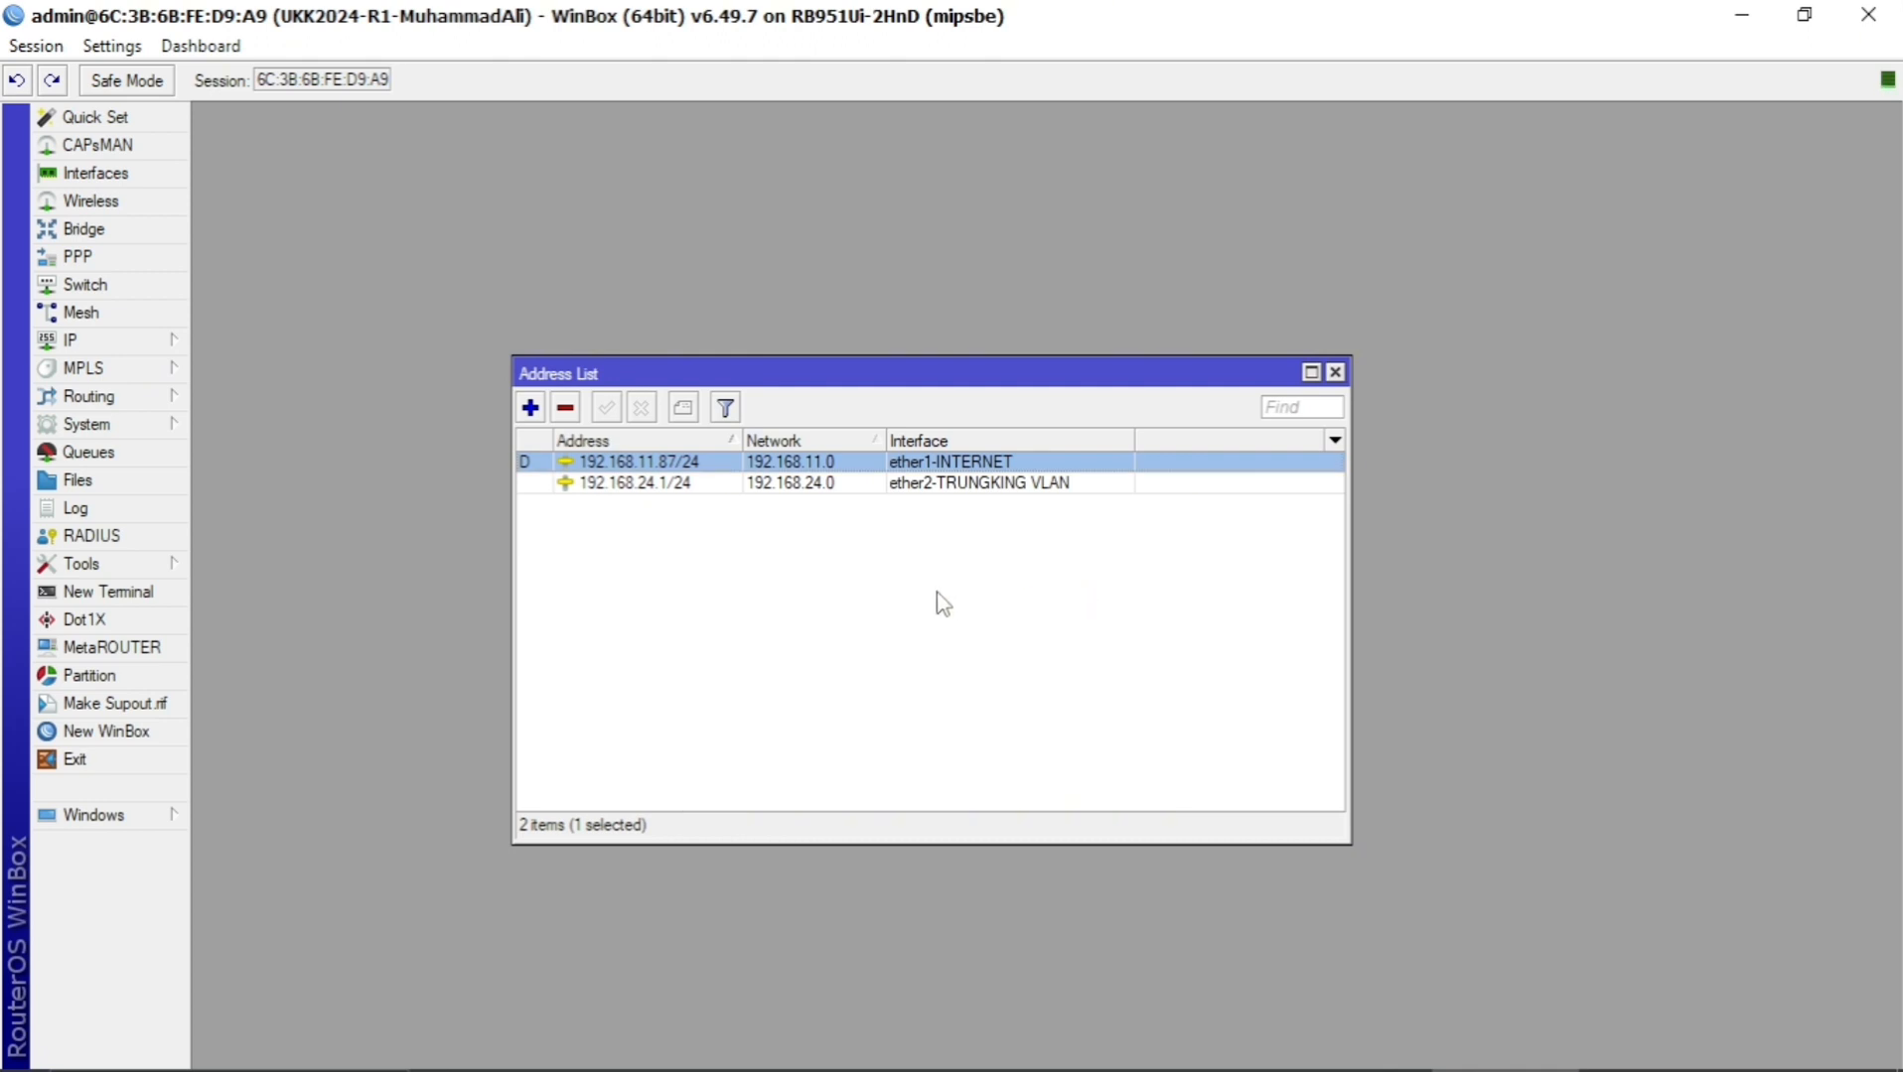
Start a new IP address entry with 192.168. and check the Ether3 subnet and numbering notes in the browser's exam PDF.
left_click(530, 407)
type("192.168.")
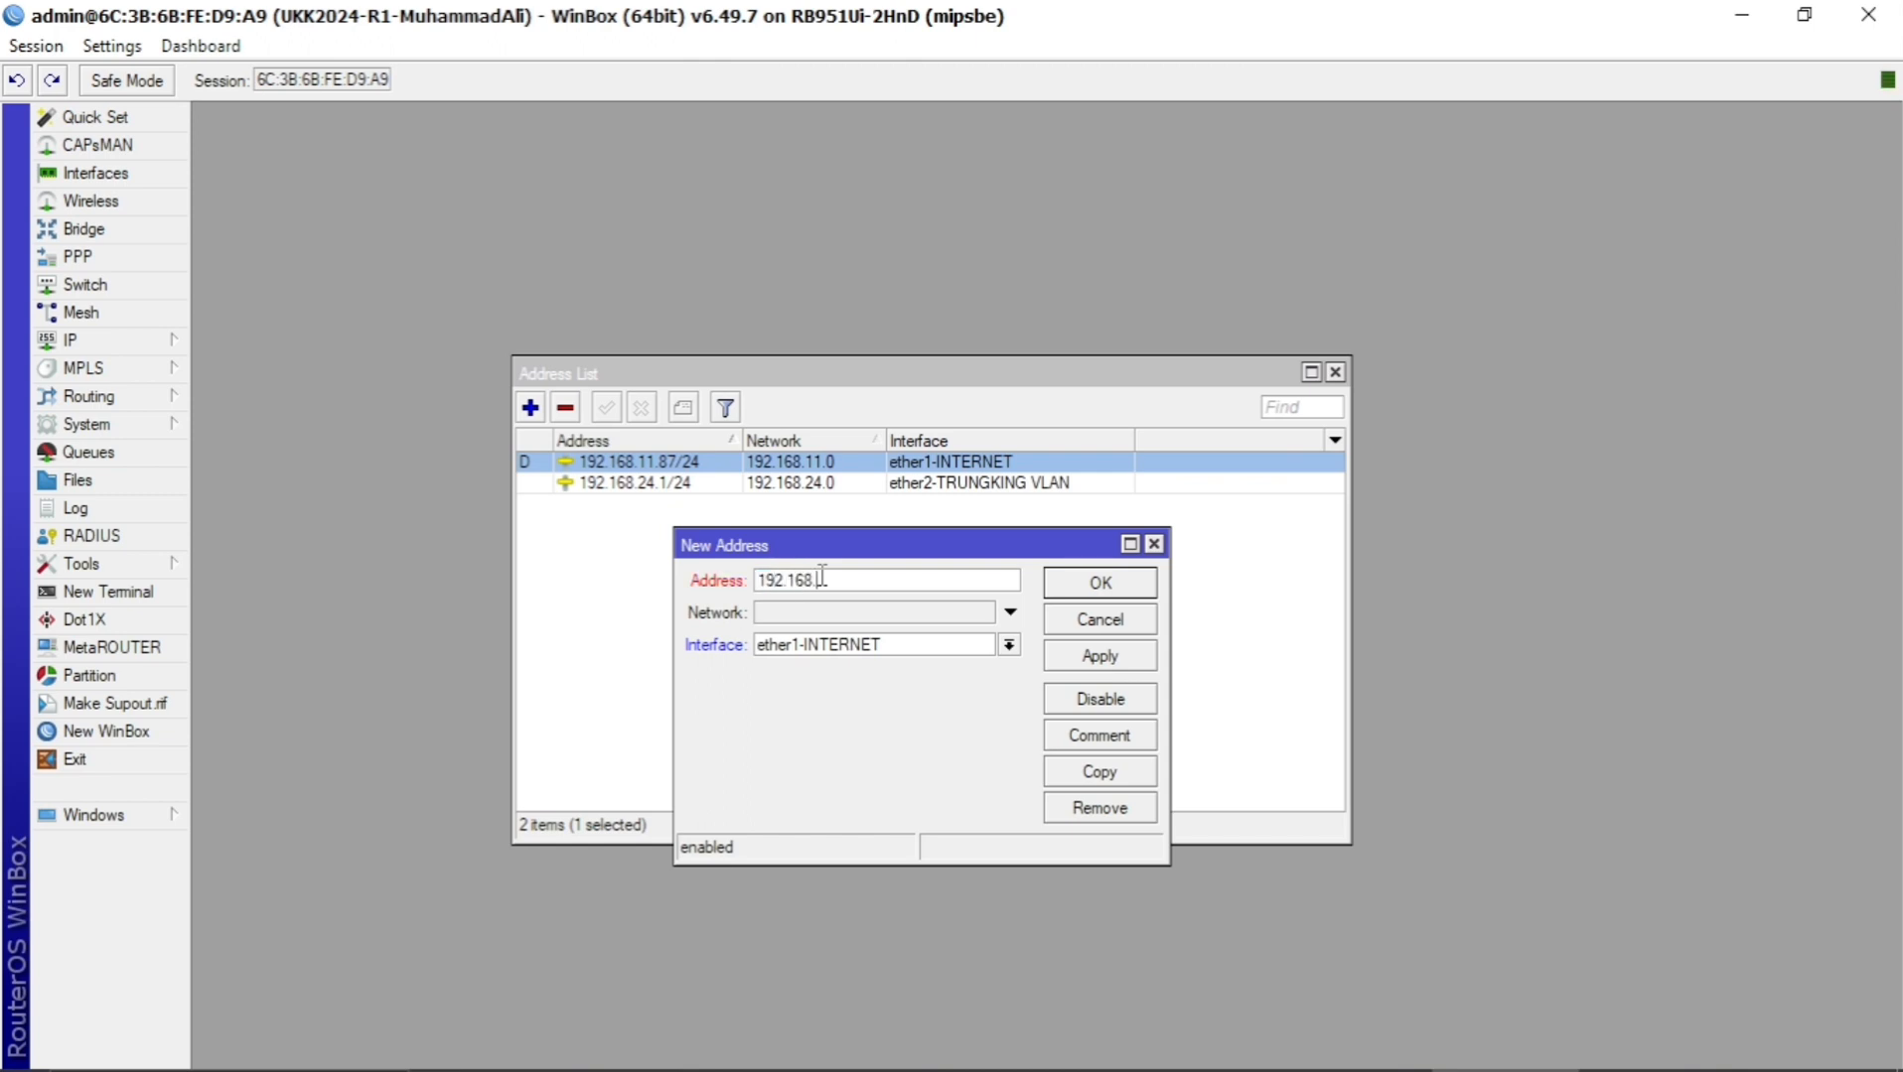
key("alt+Tab")
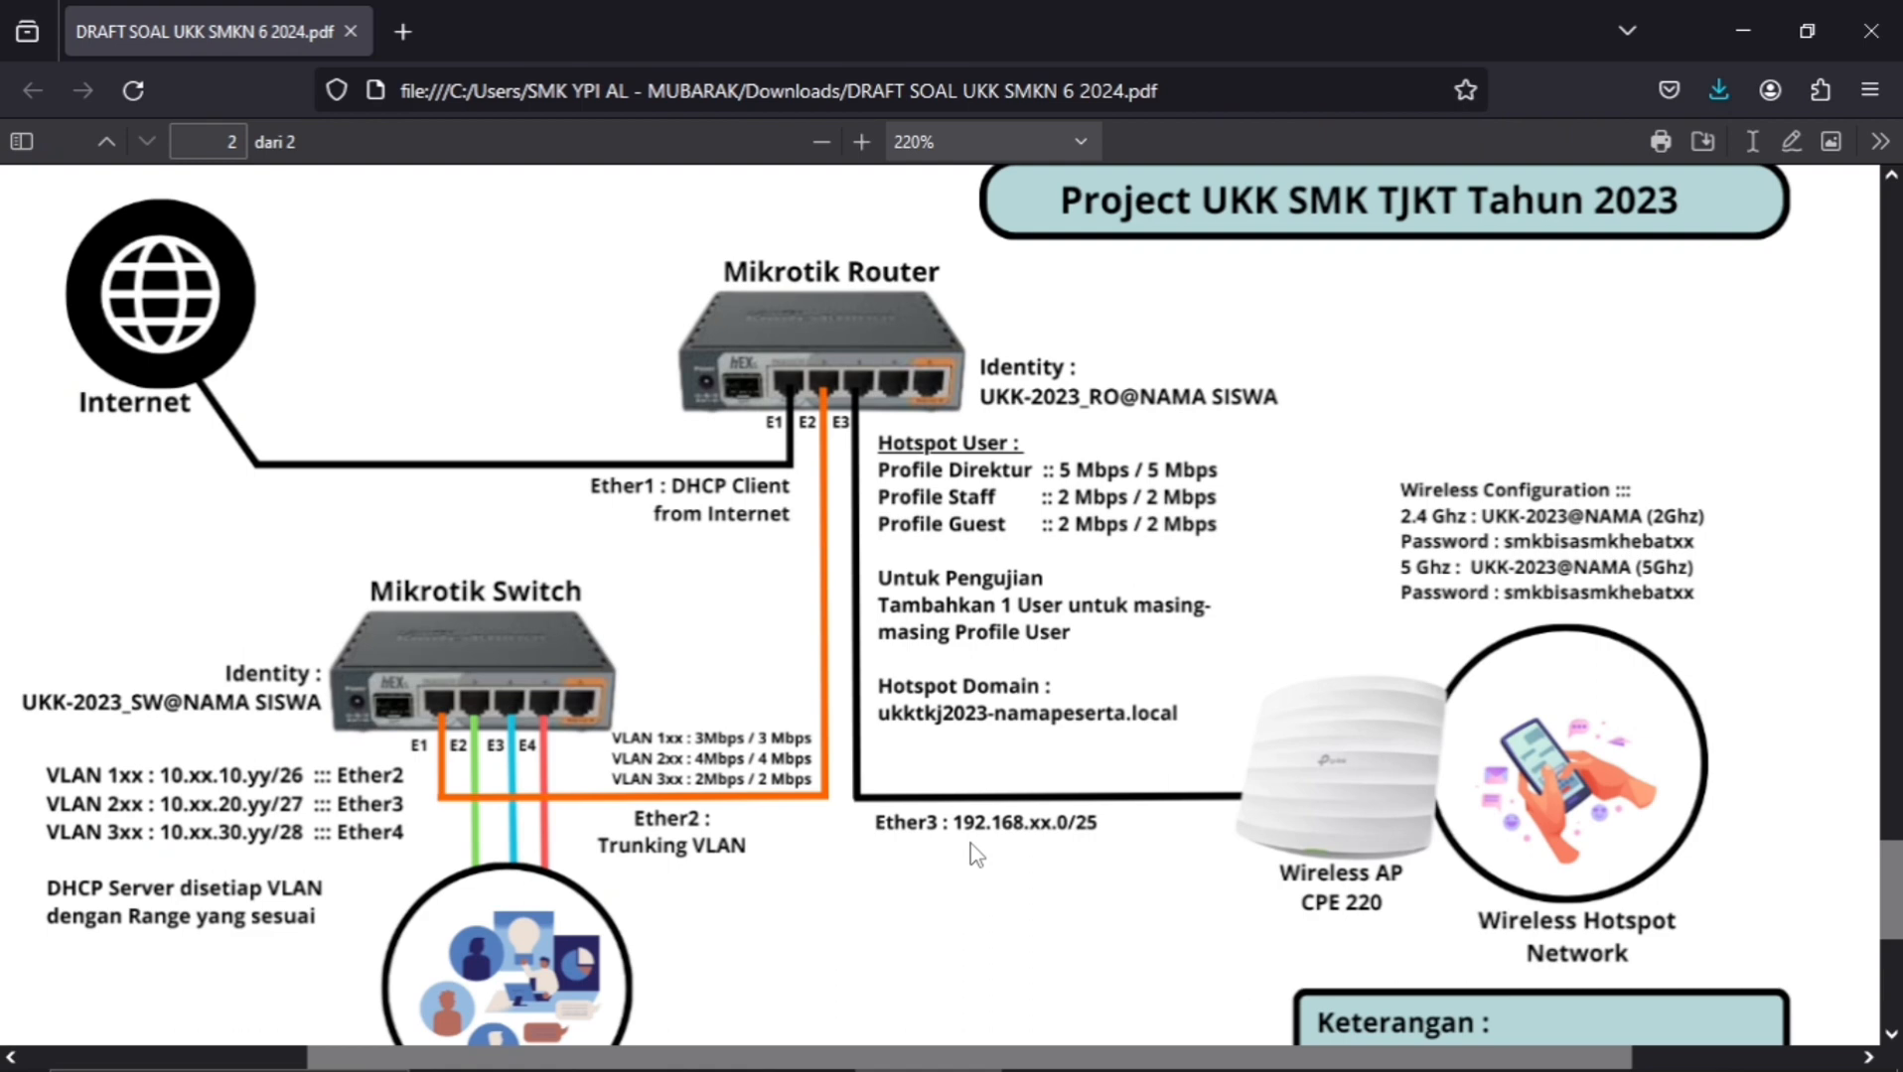
scroll(1074, 623, "down", 3)
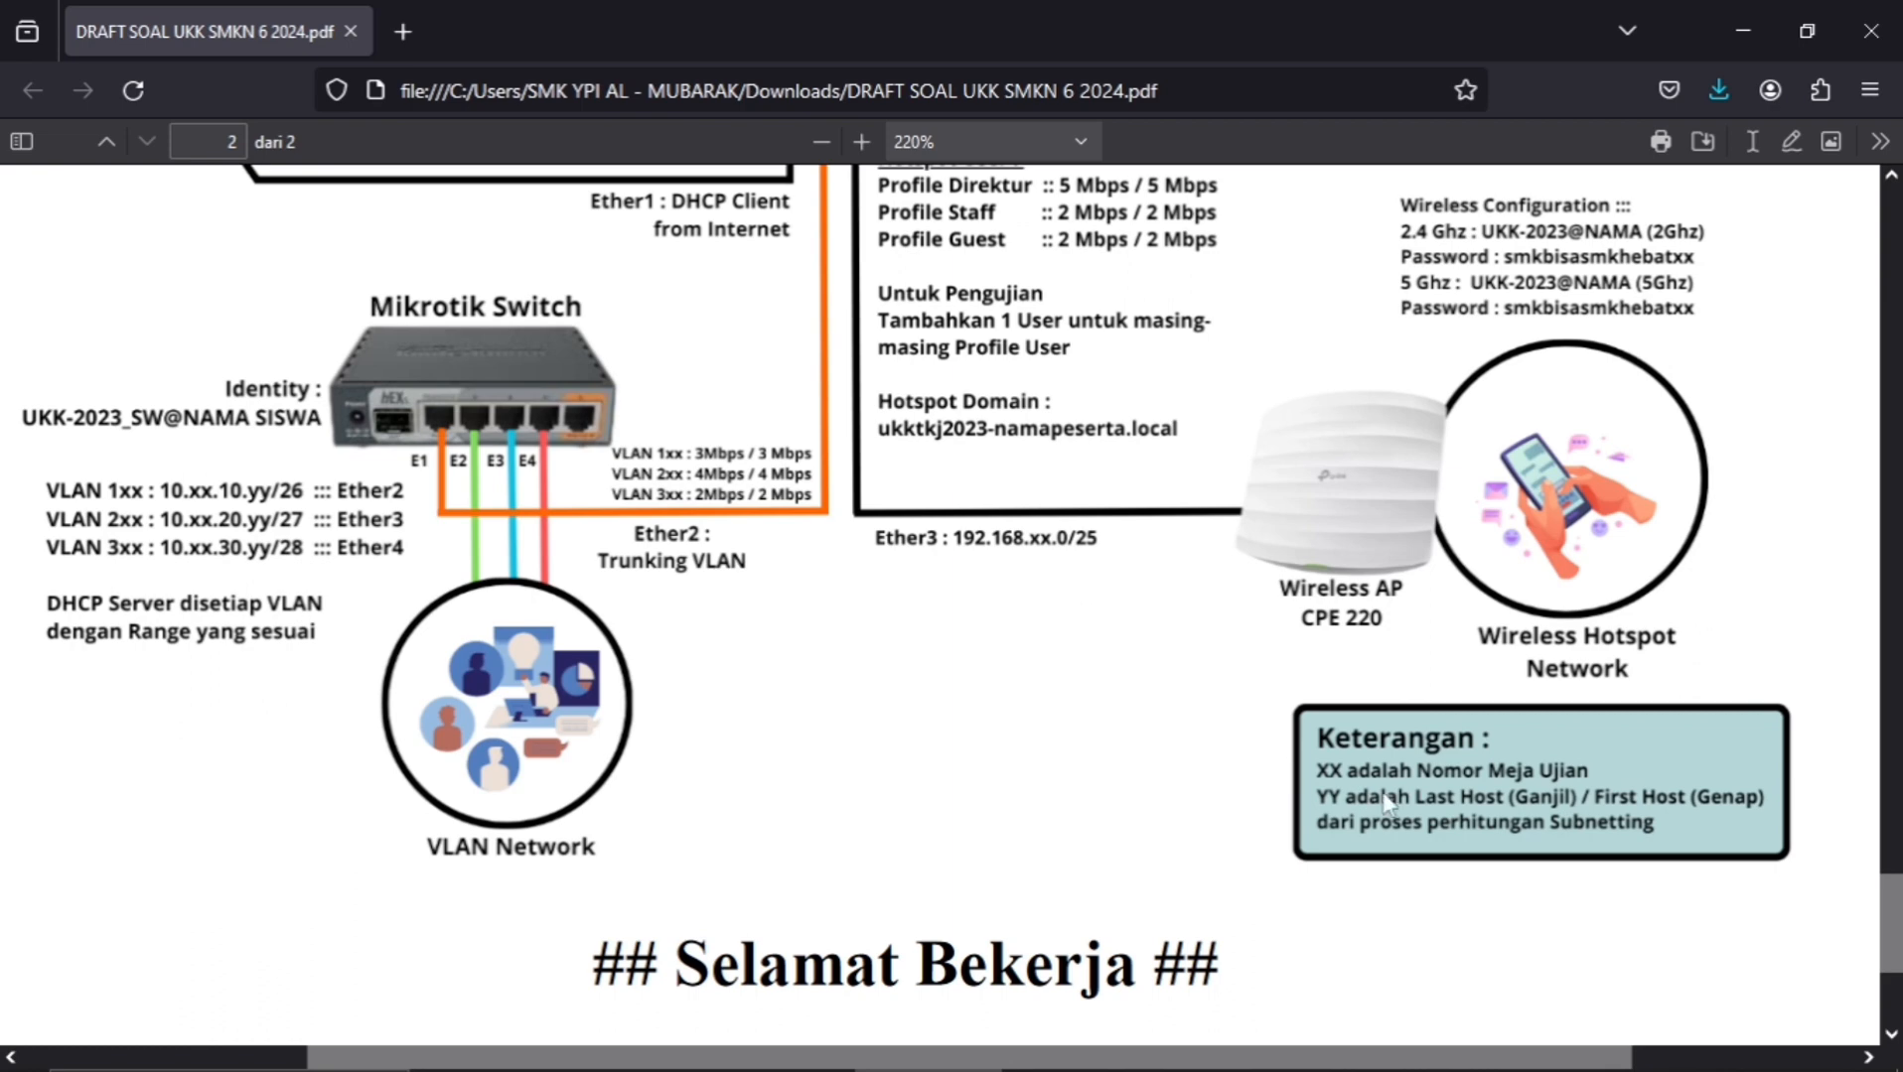
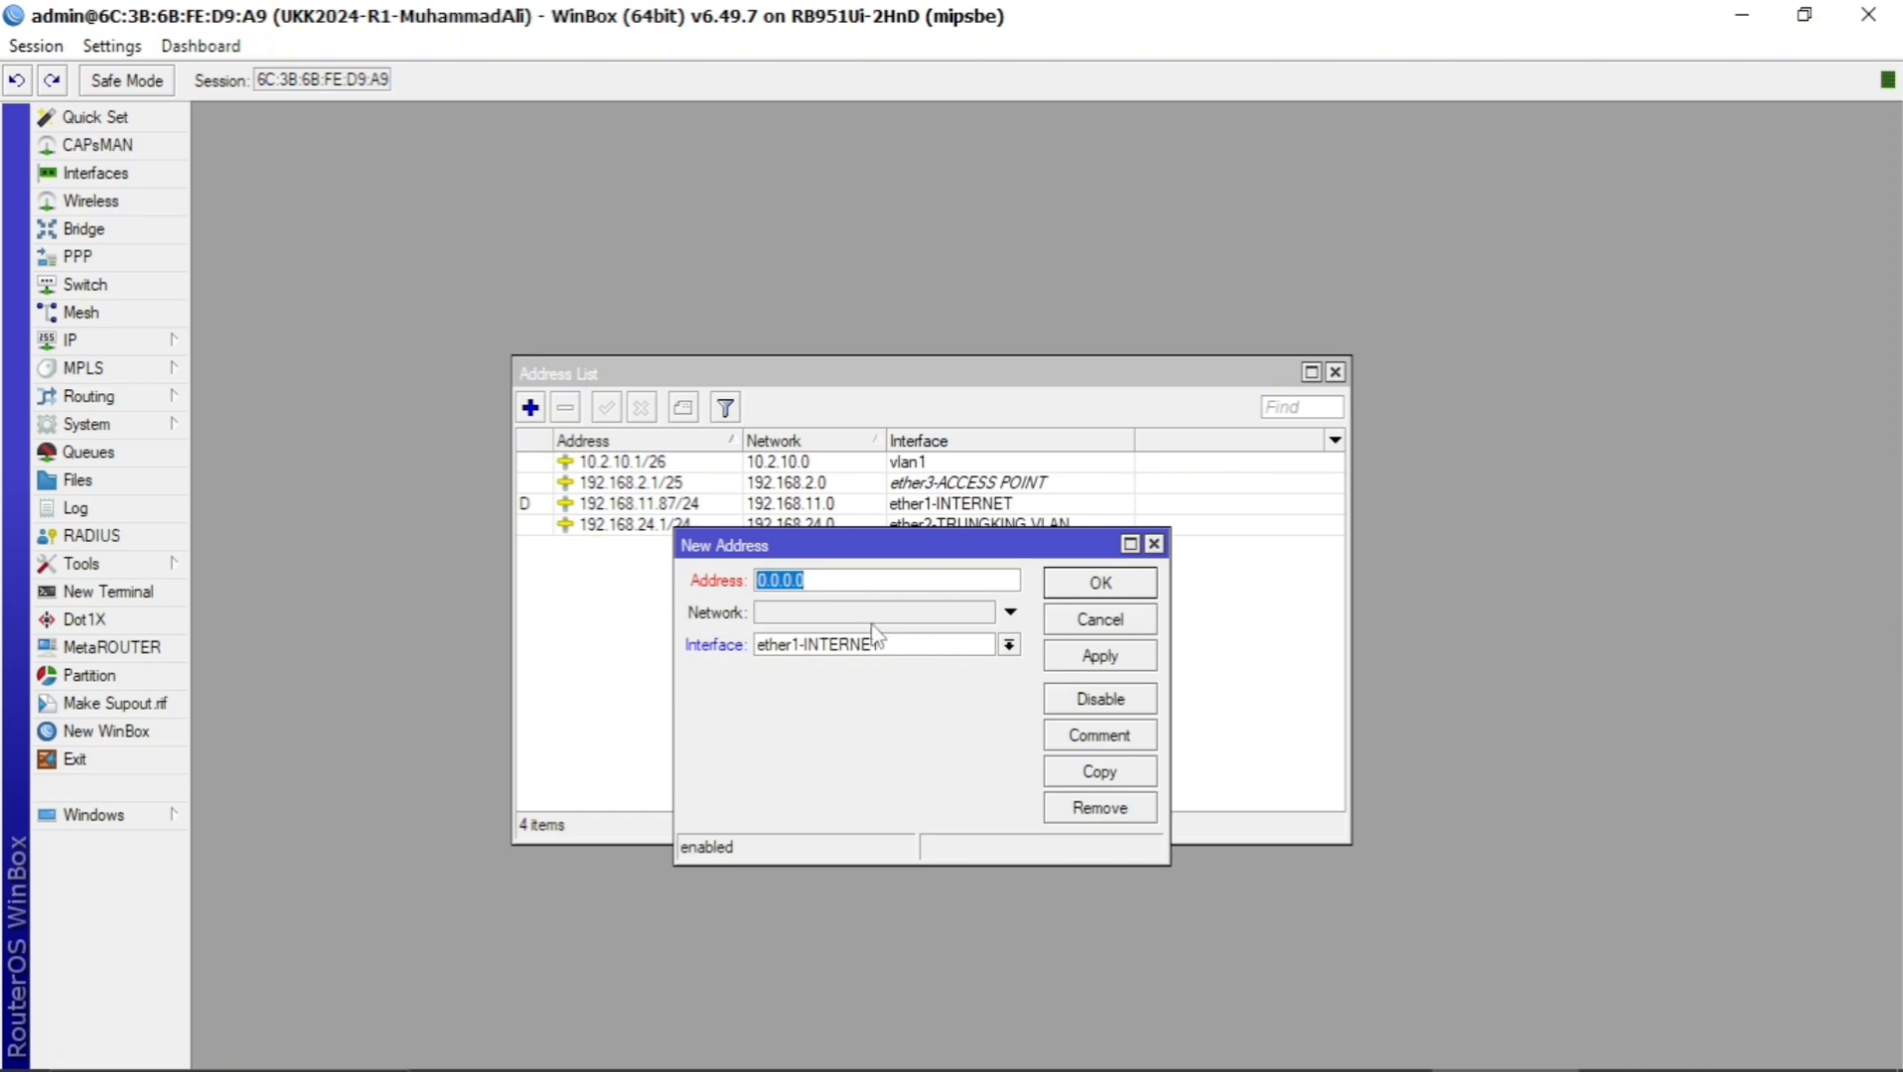
Assign IP address 10.2.20.1/27 to interface vlan2 and save the entry.
type("10.2.20.1/27")
left_click(1007, 647)
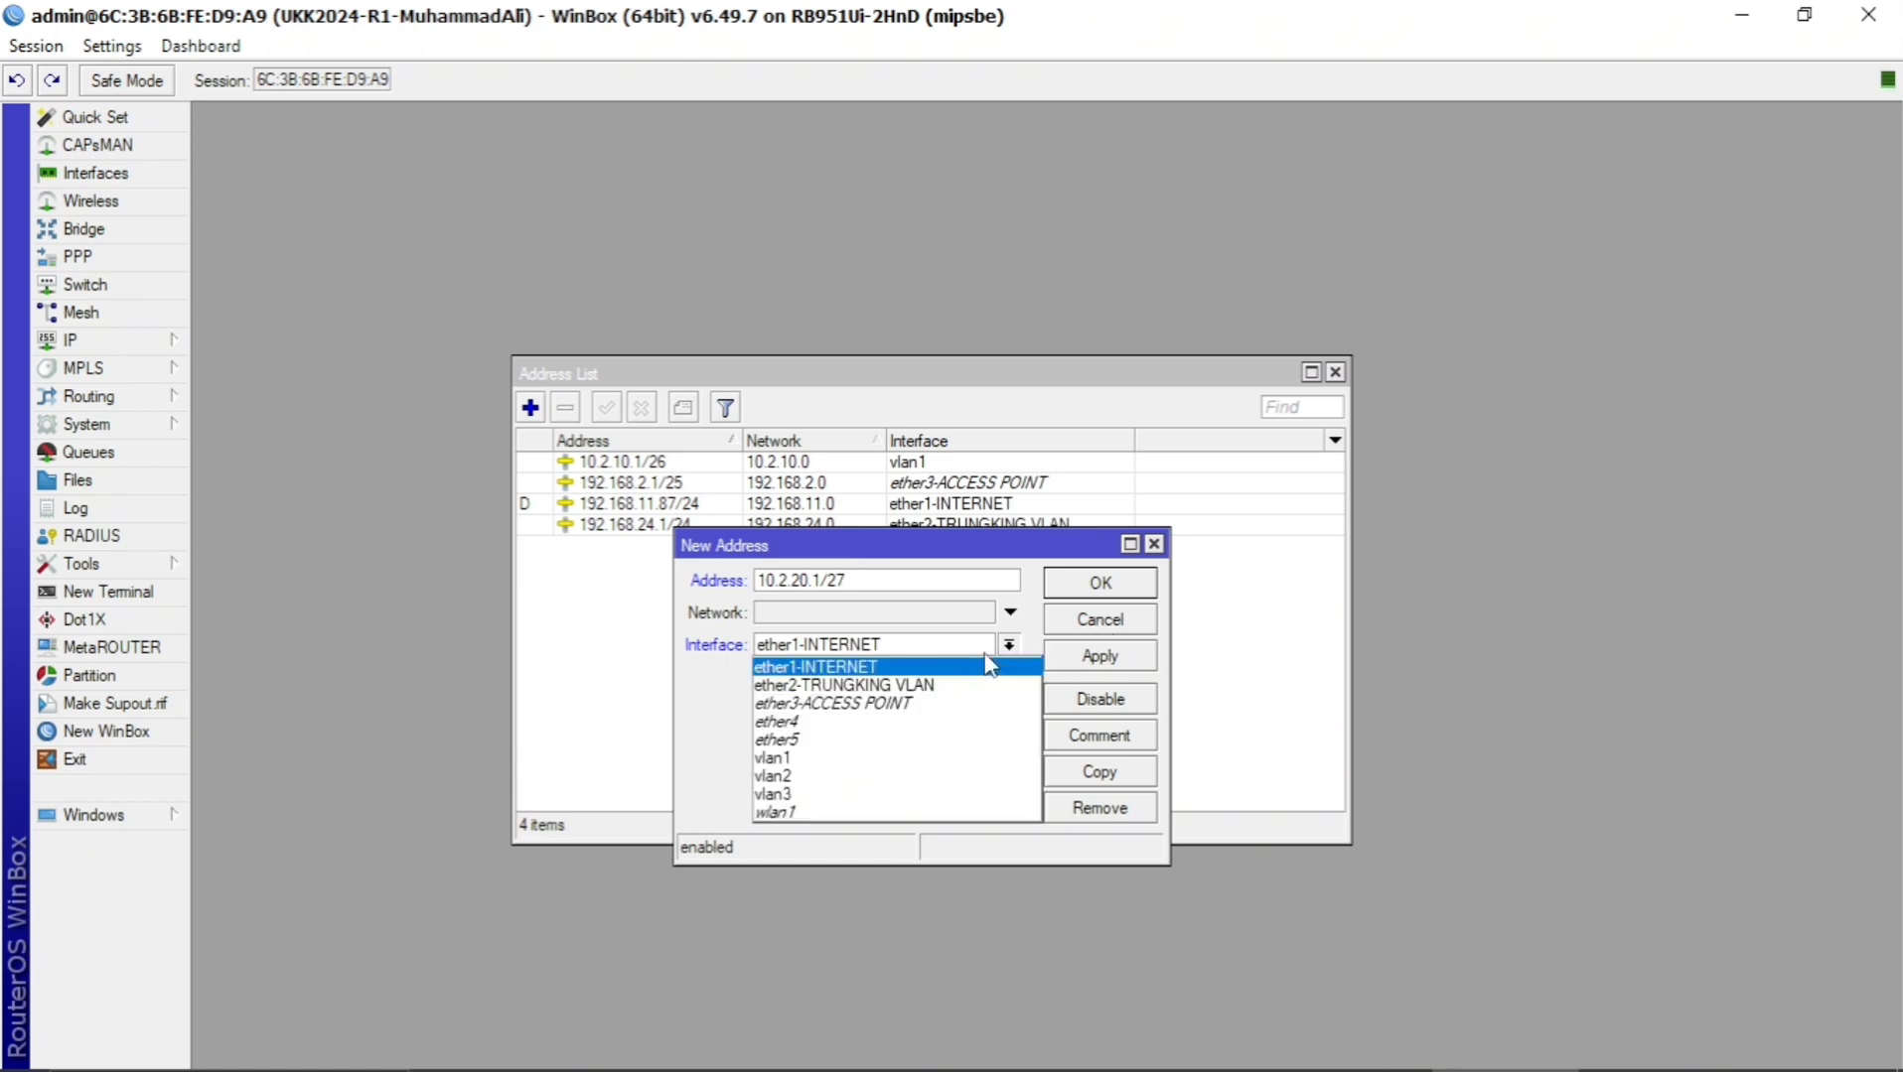
left_click(845, 778)
left_click(1077, 660)
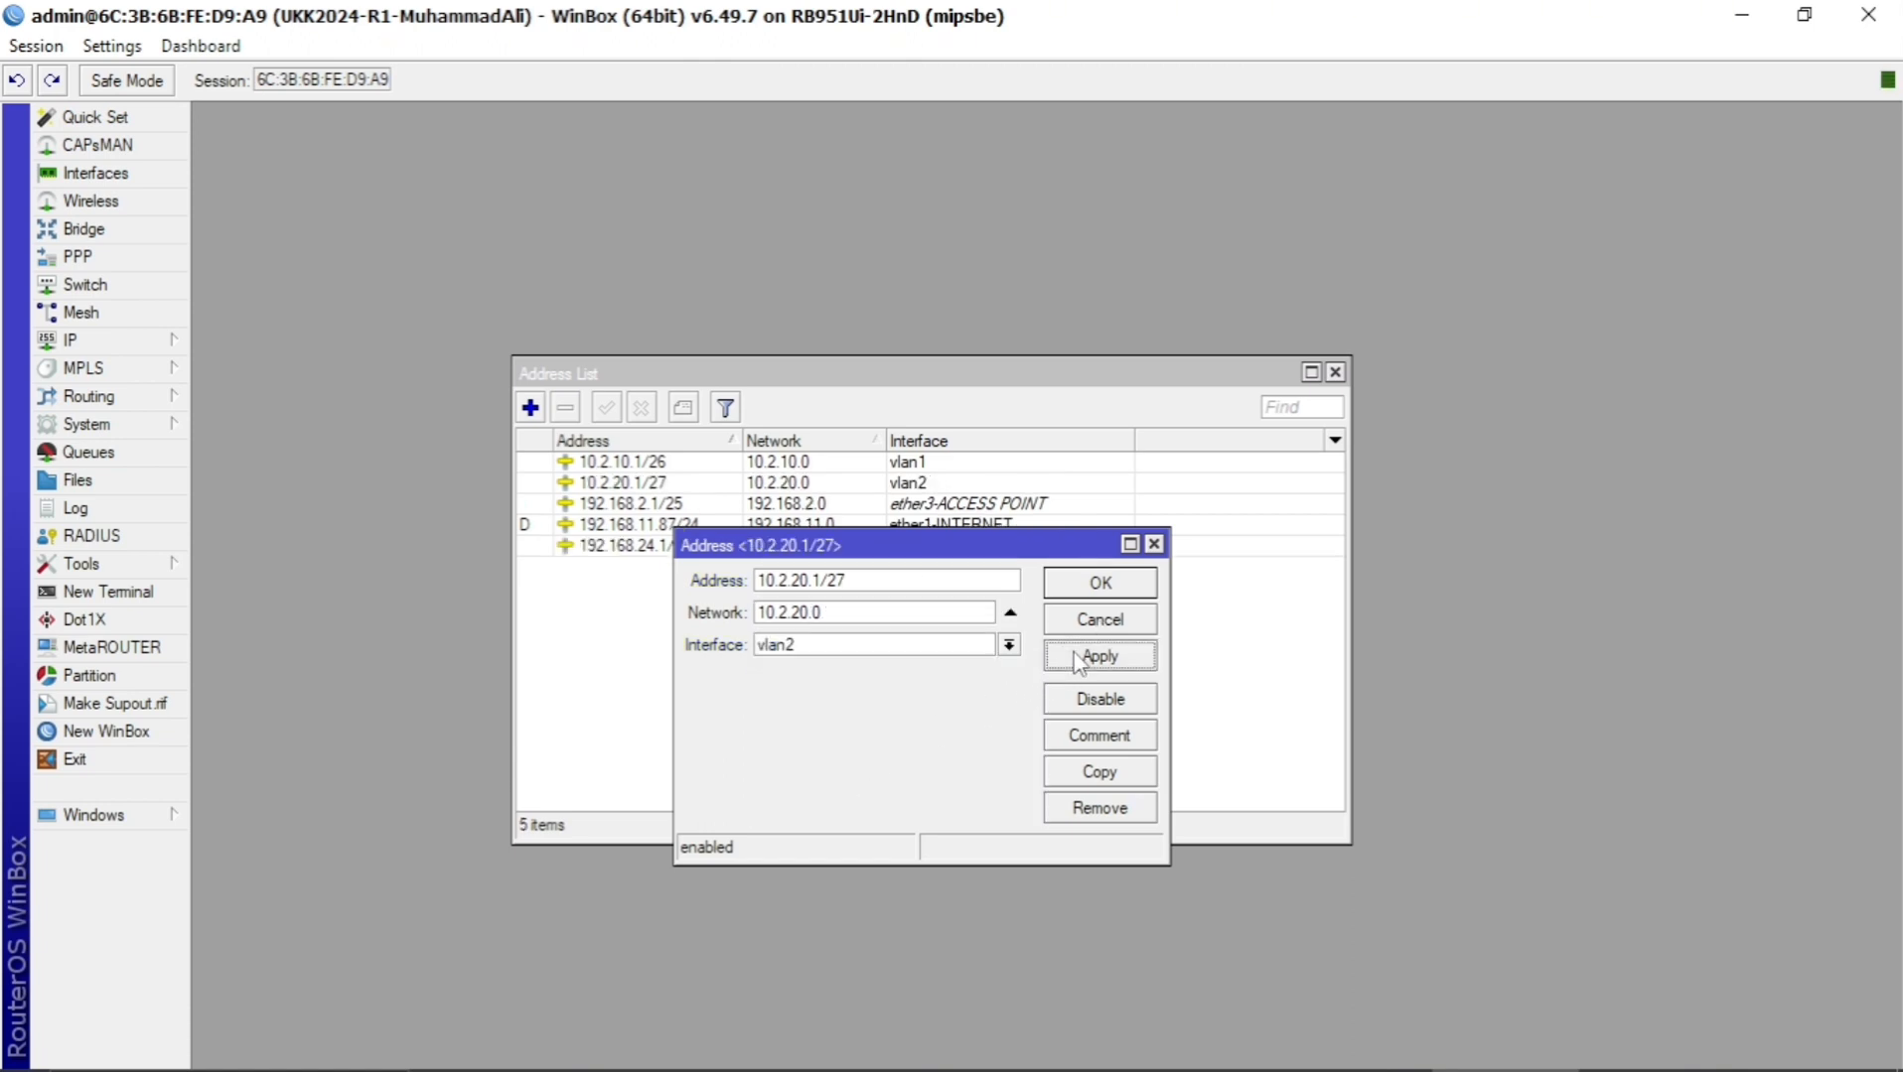
left_click(1086, 592)
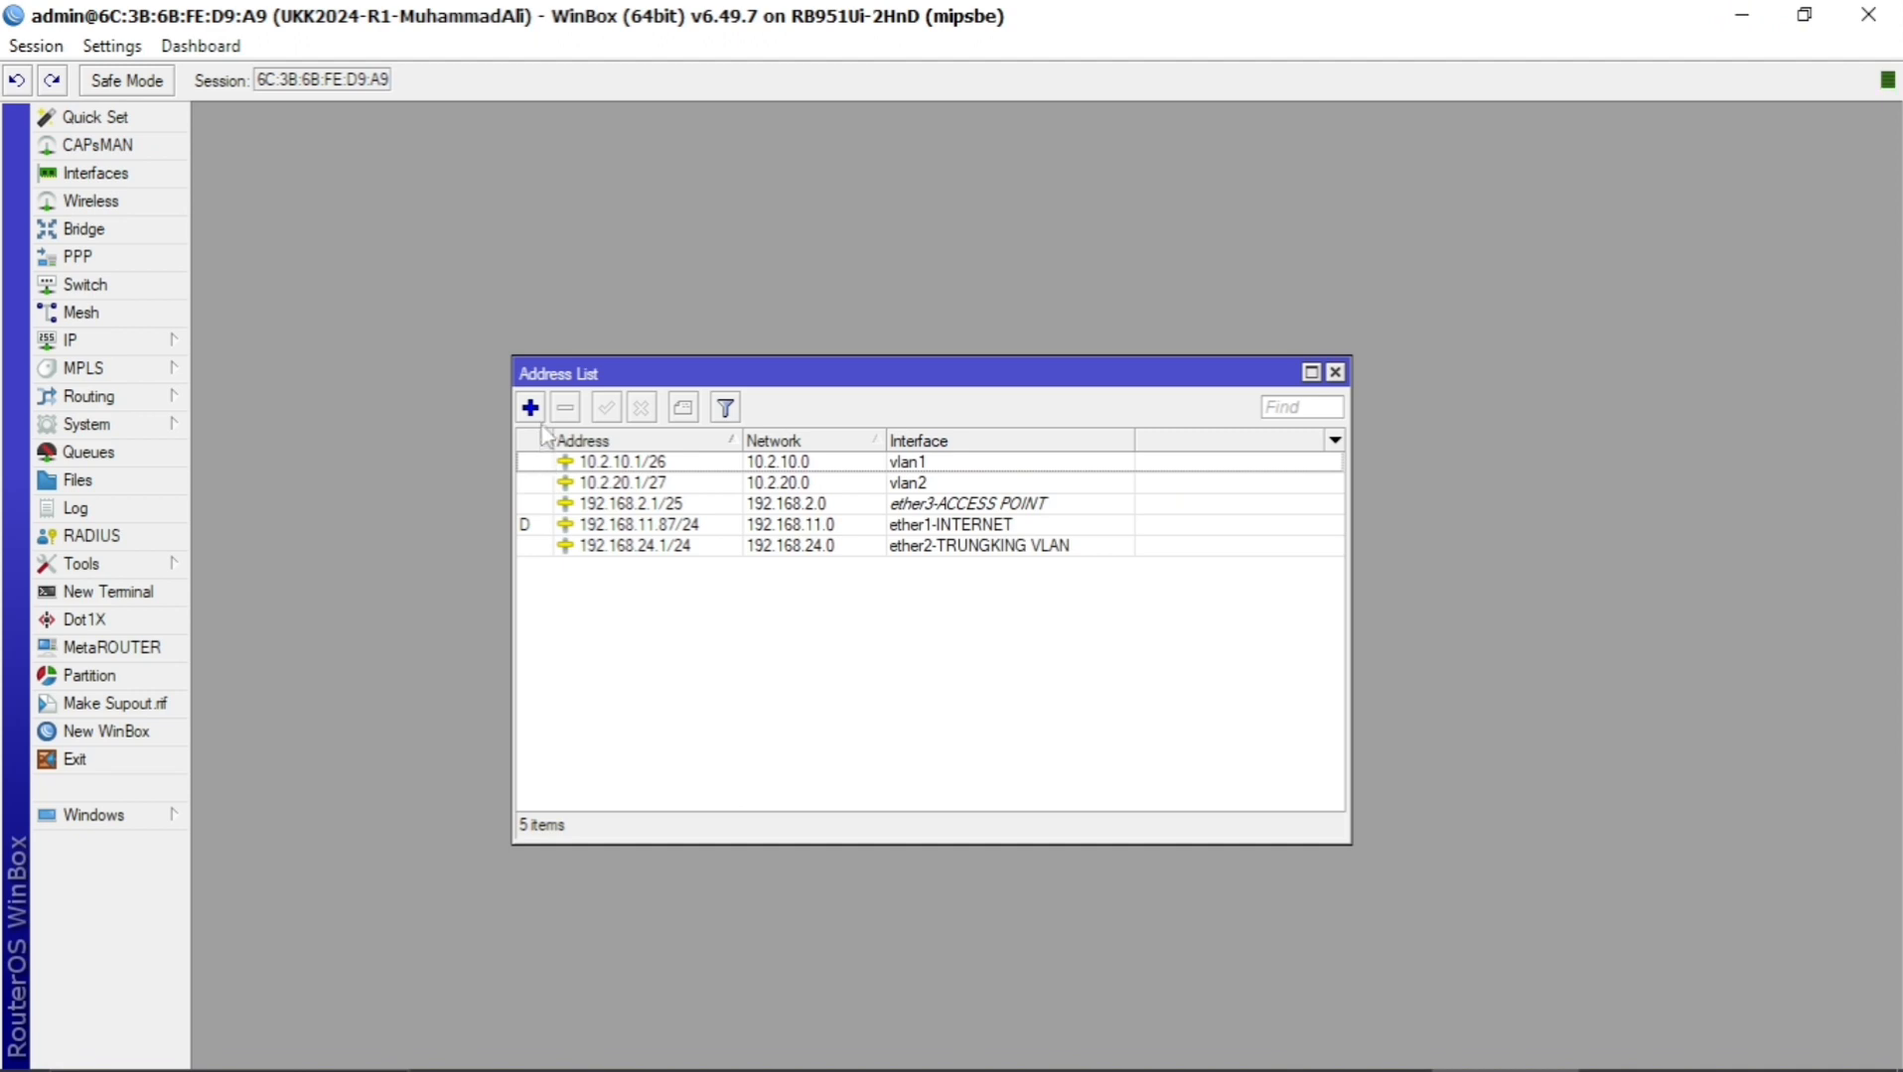
Add IP address 10.2.30.1/28 on interface vlan3 and save the entry.
left_click(532, 410)
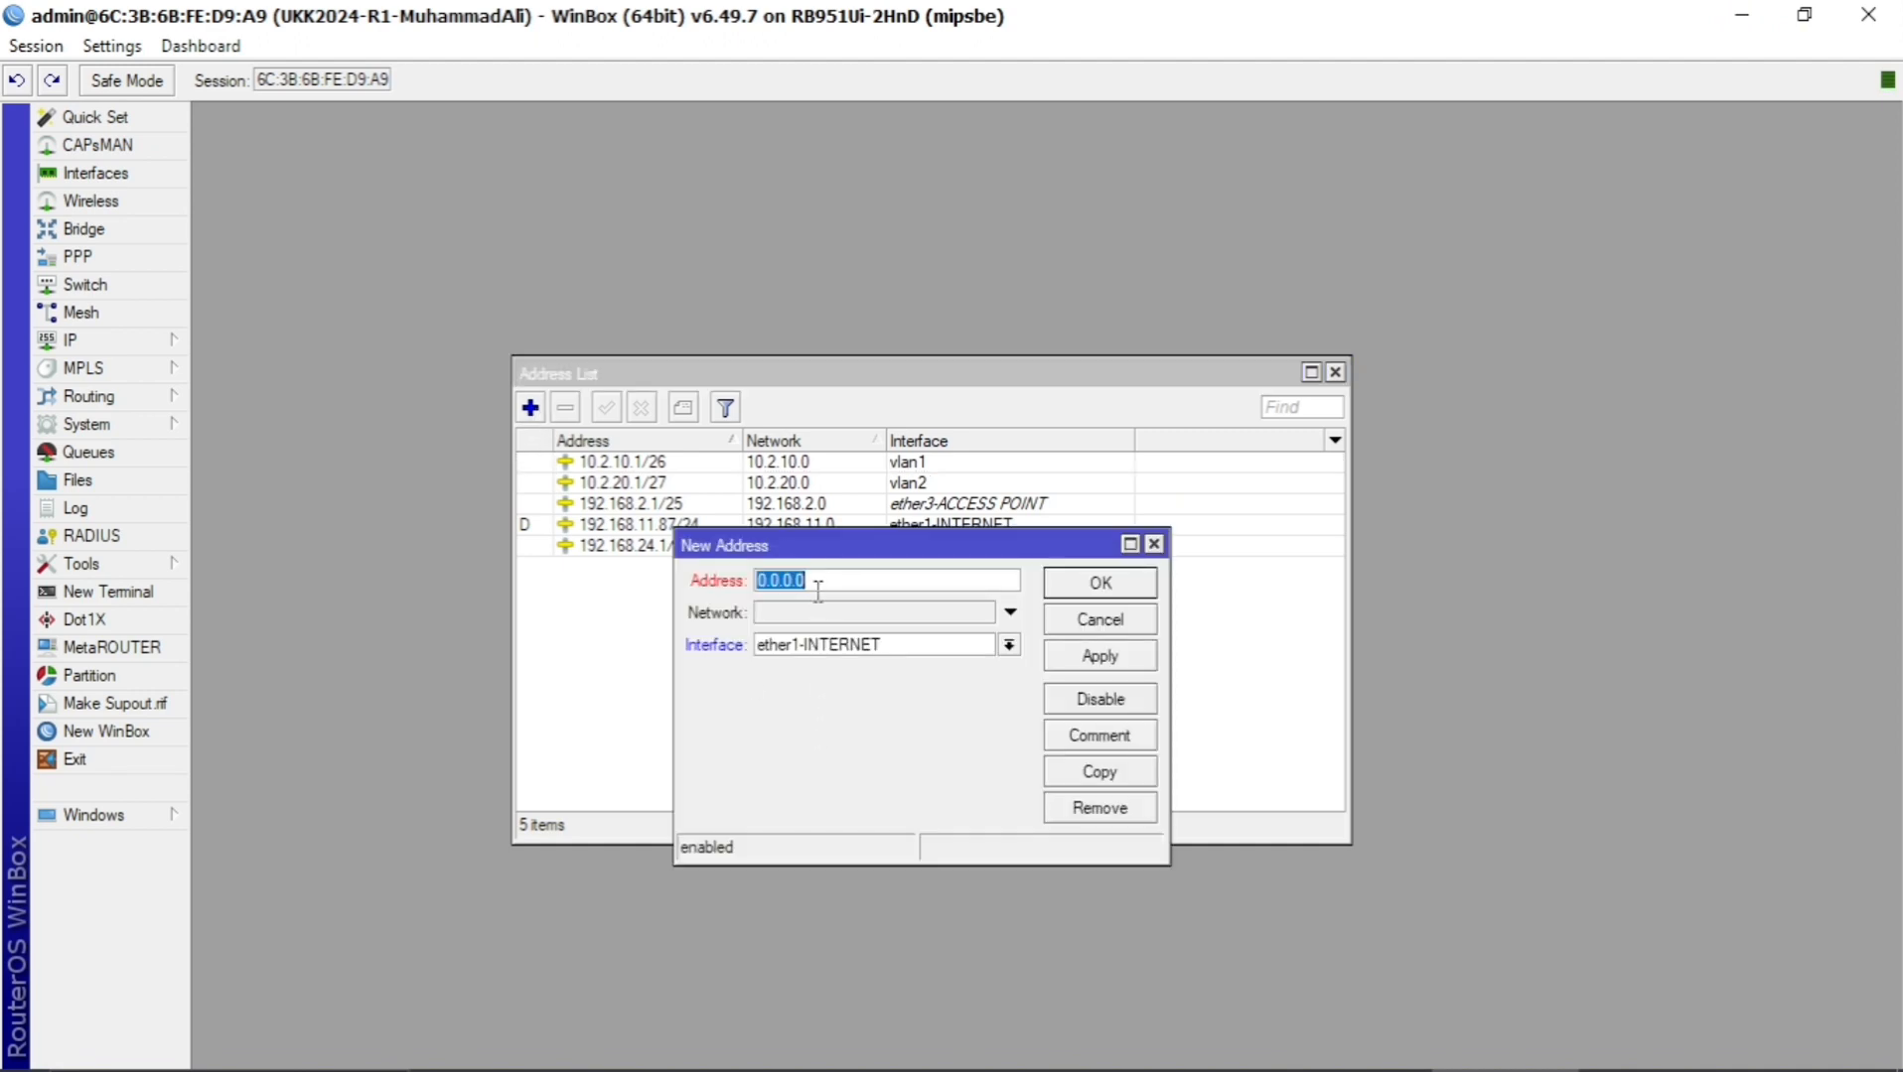
type("10.2.30.1/28")
left_click(839, 655)
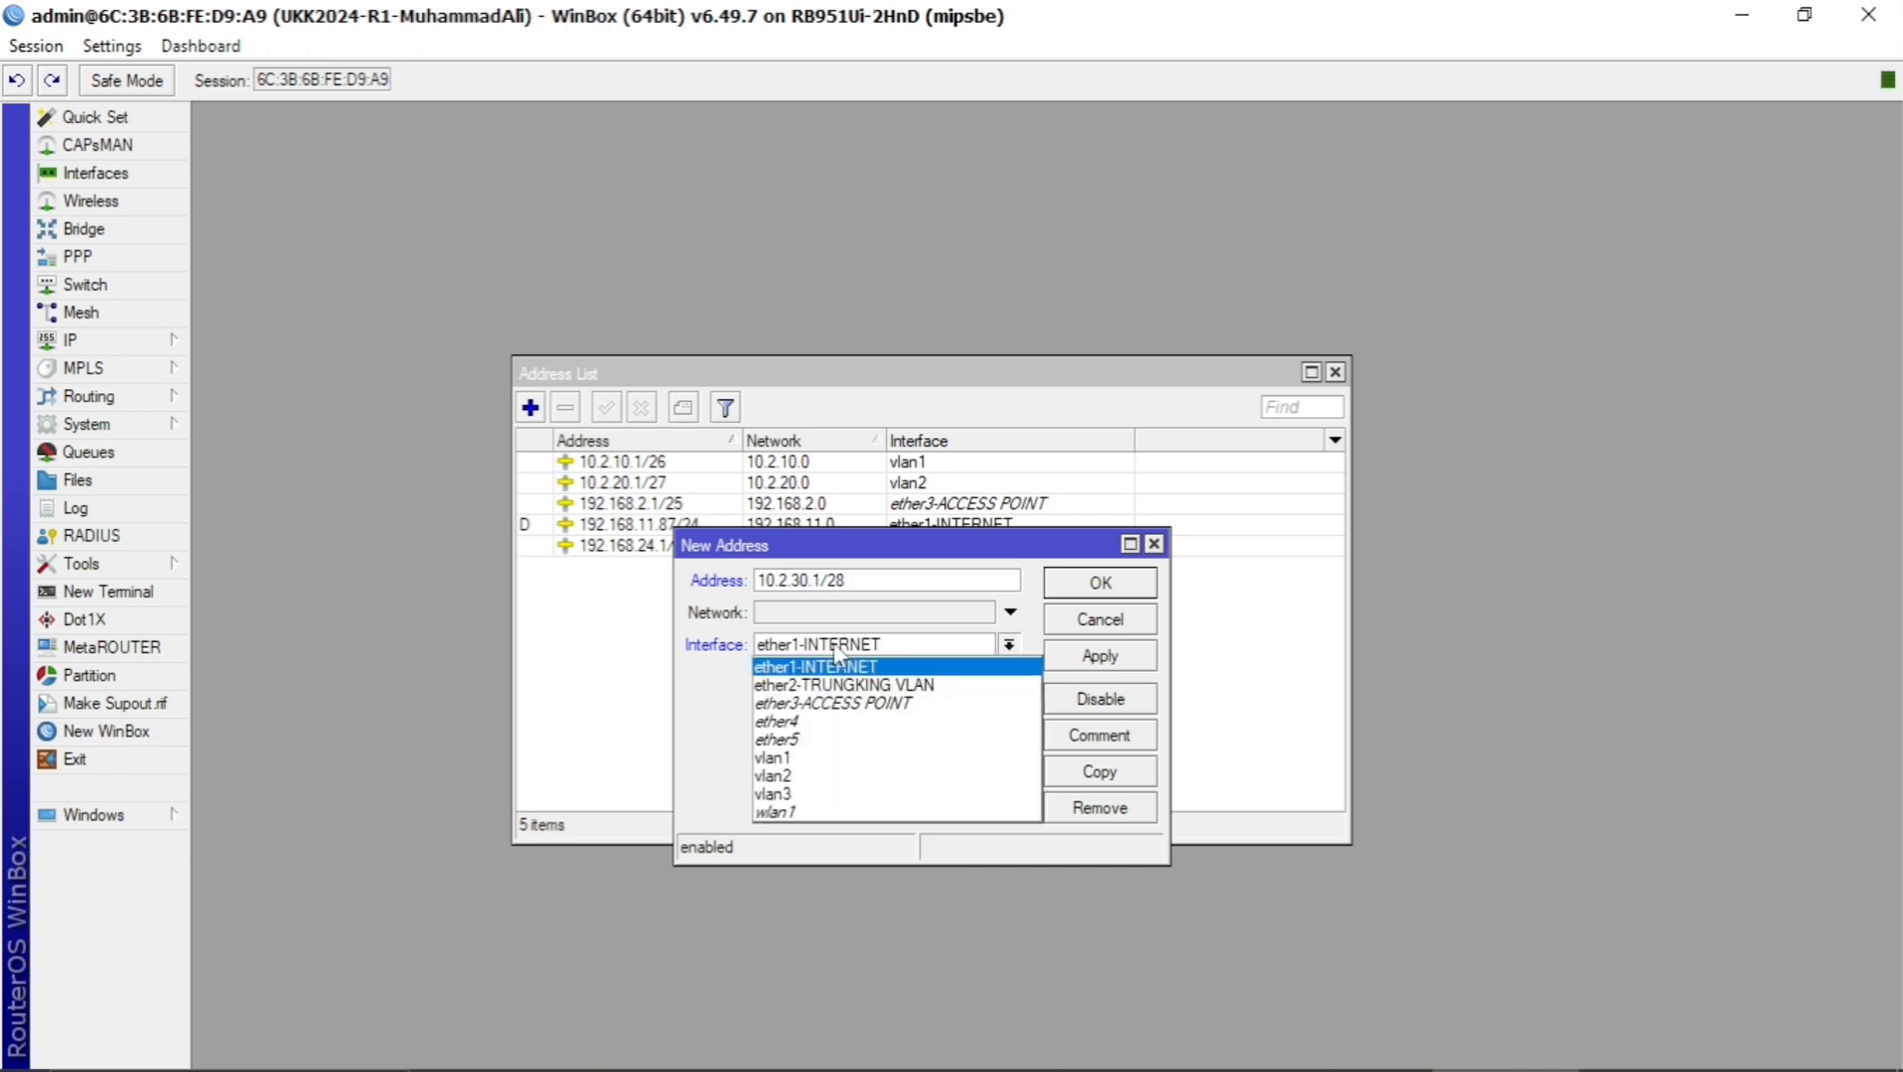
left_click(826, 684)
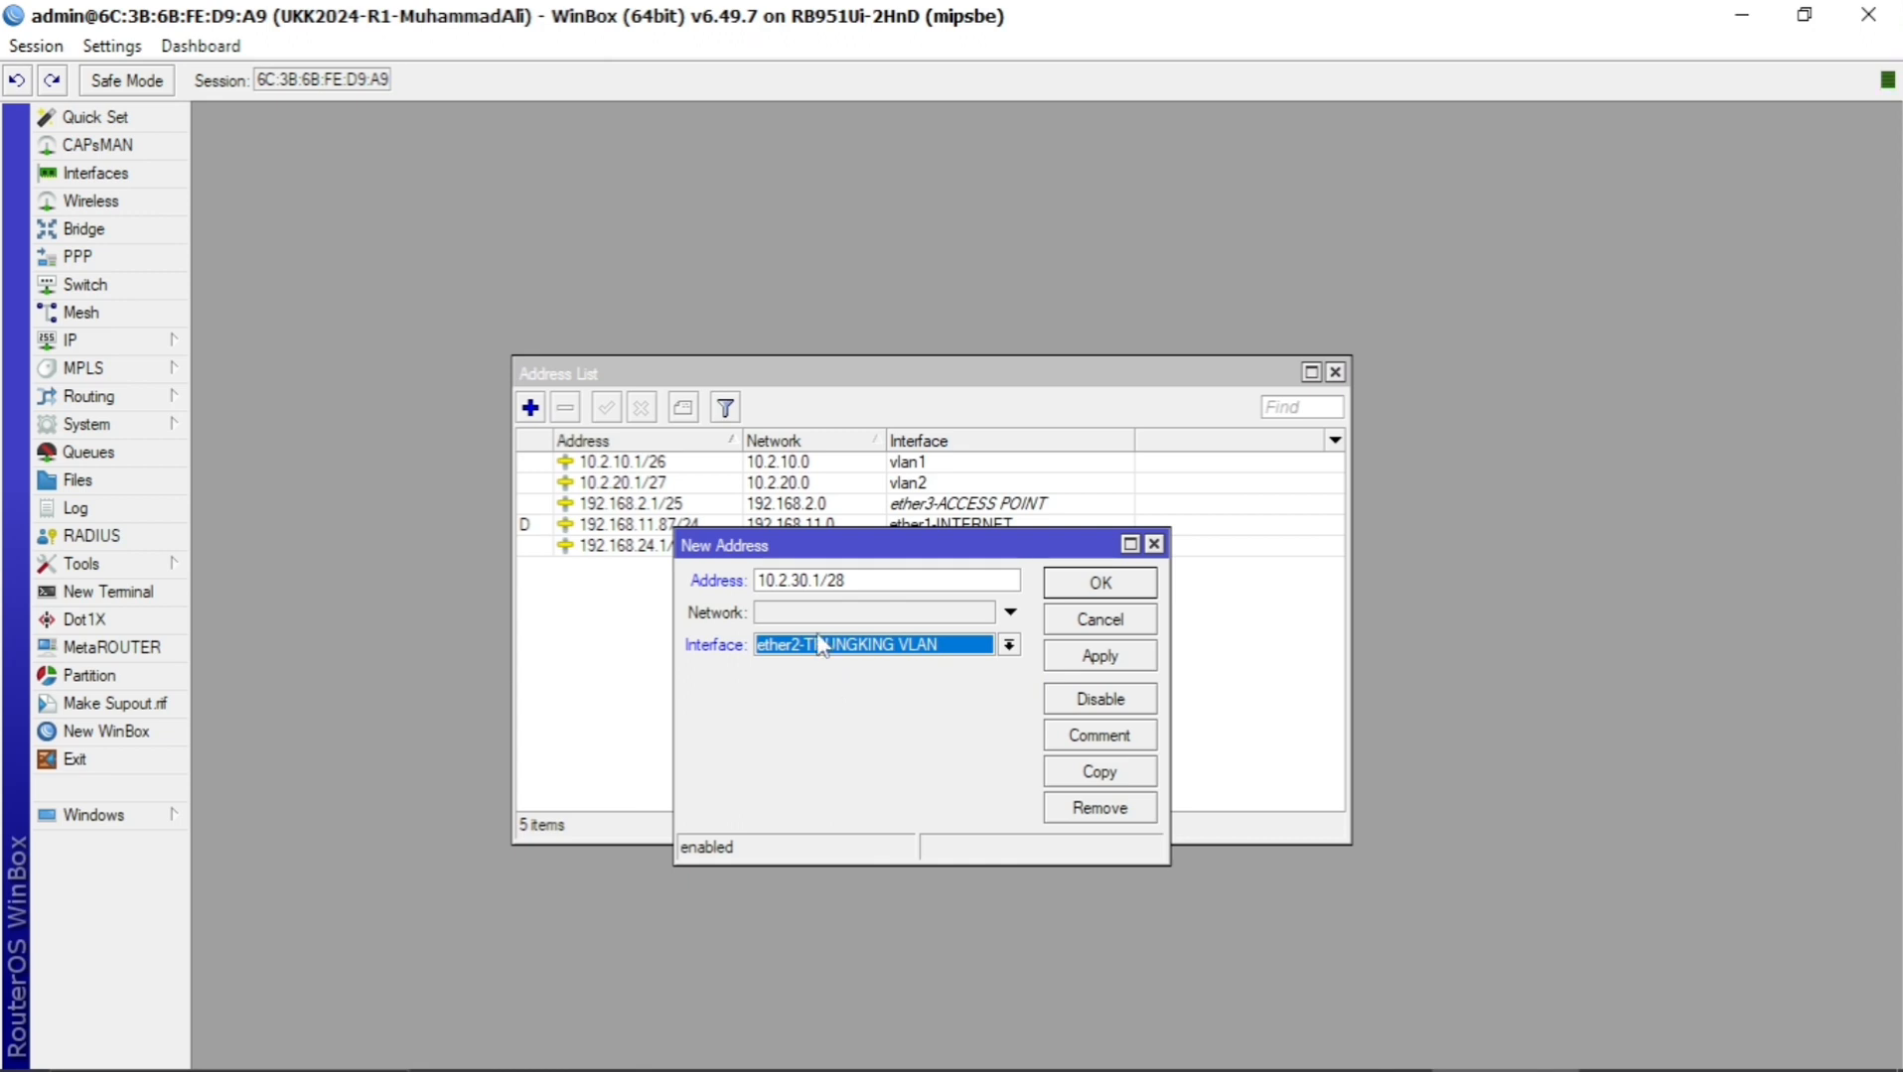
left_click(822, 646)
left_click(794, 795)
left_click(1110, 663)
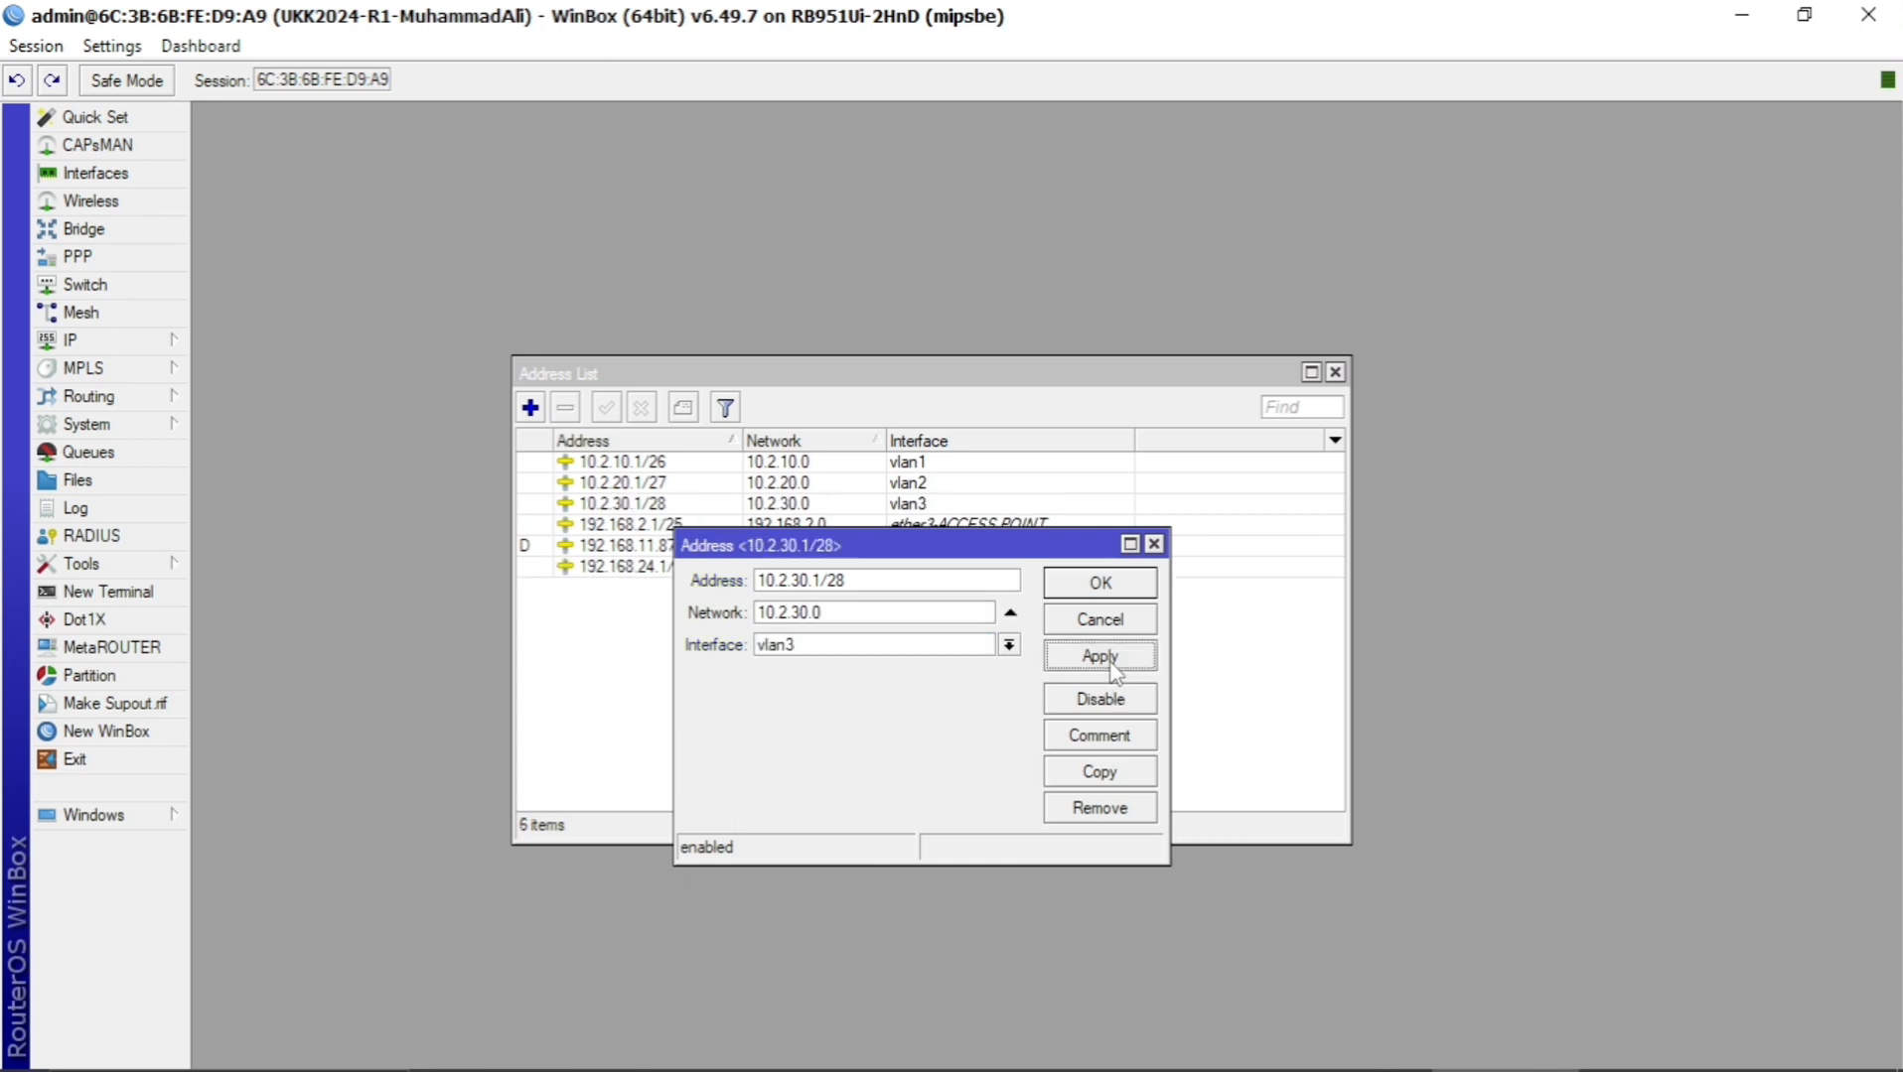
left_click(1102, 582)
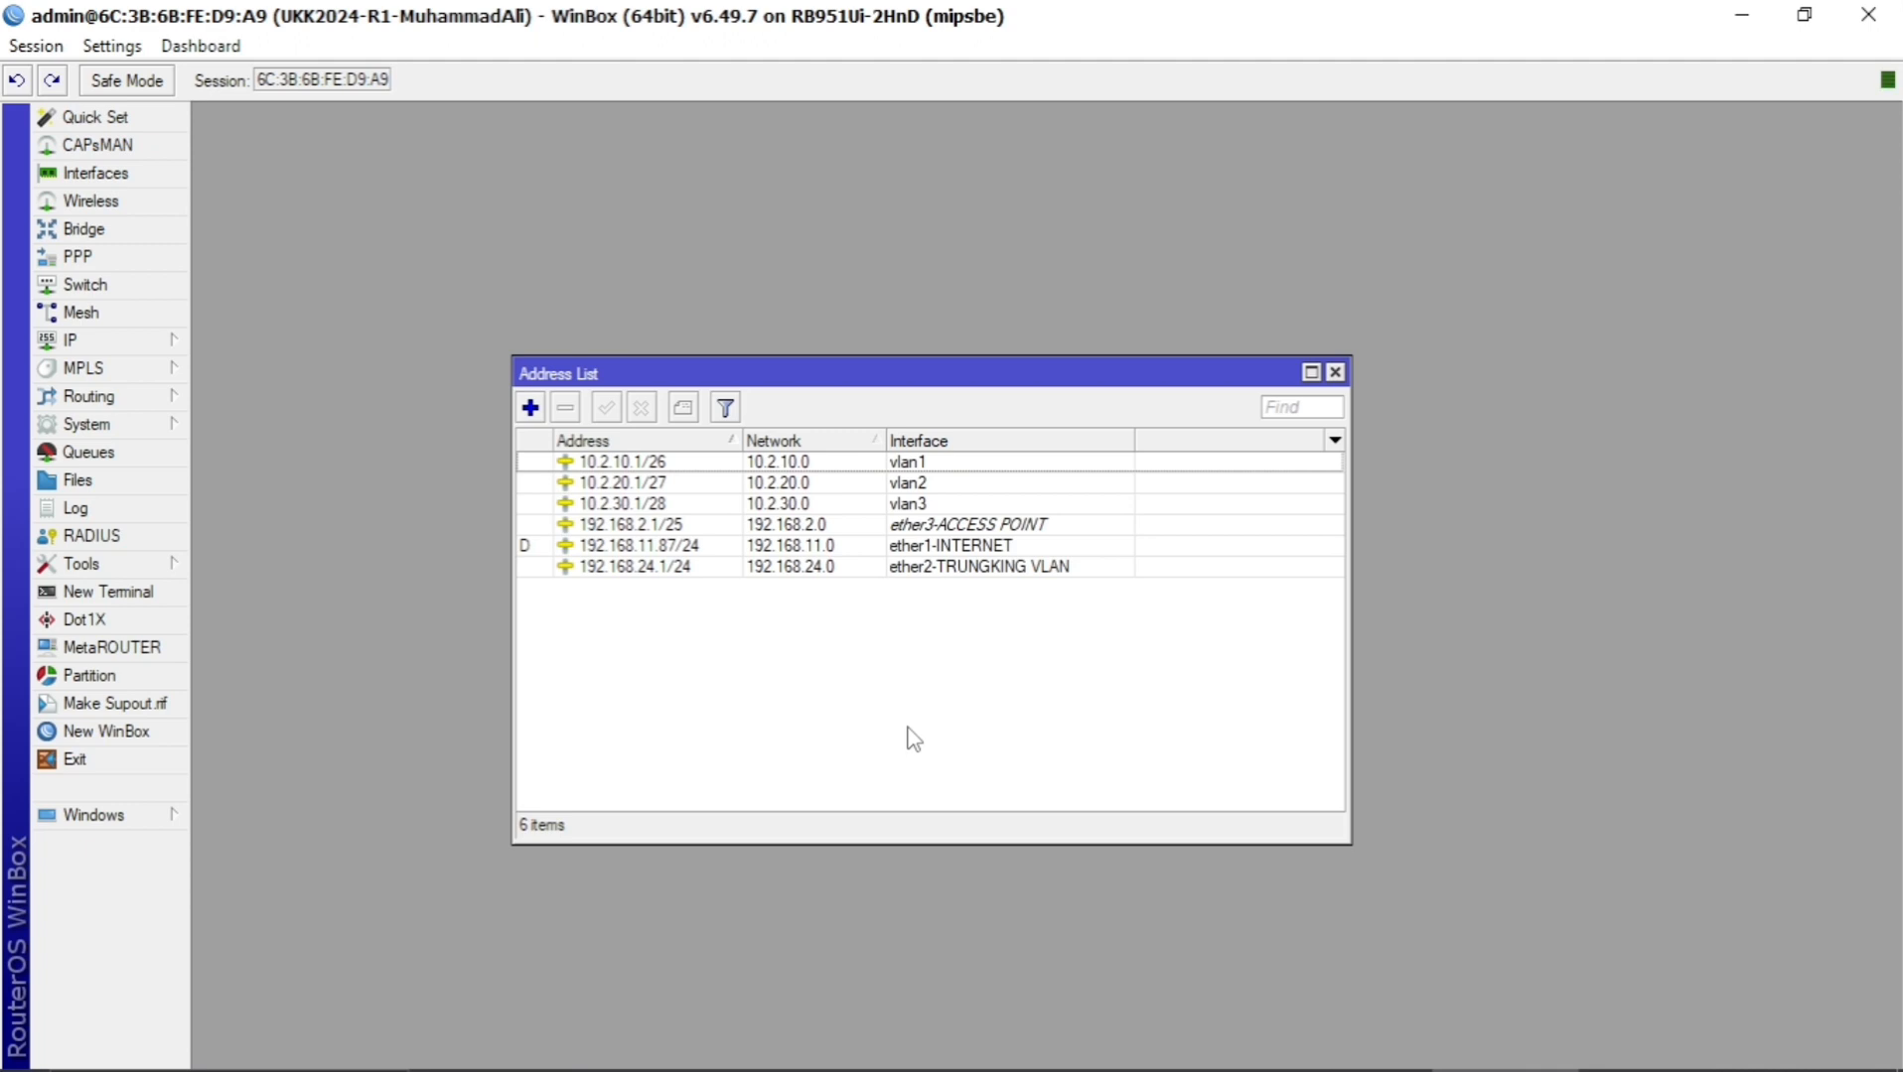
Review each entry in the address list, checking its address, network and assigned interface.
left_click(815, 469)
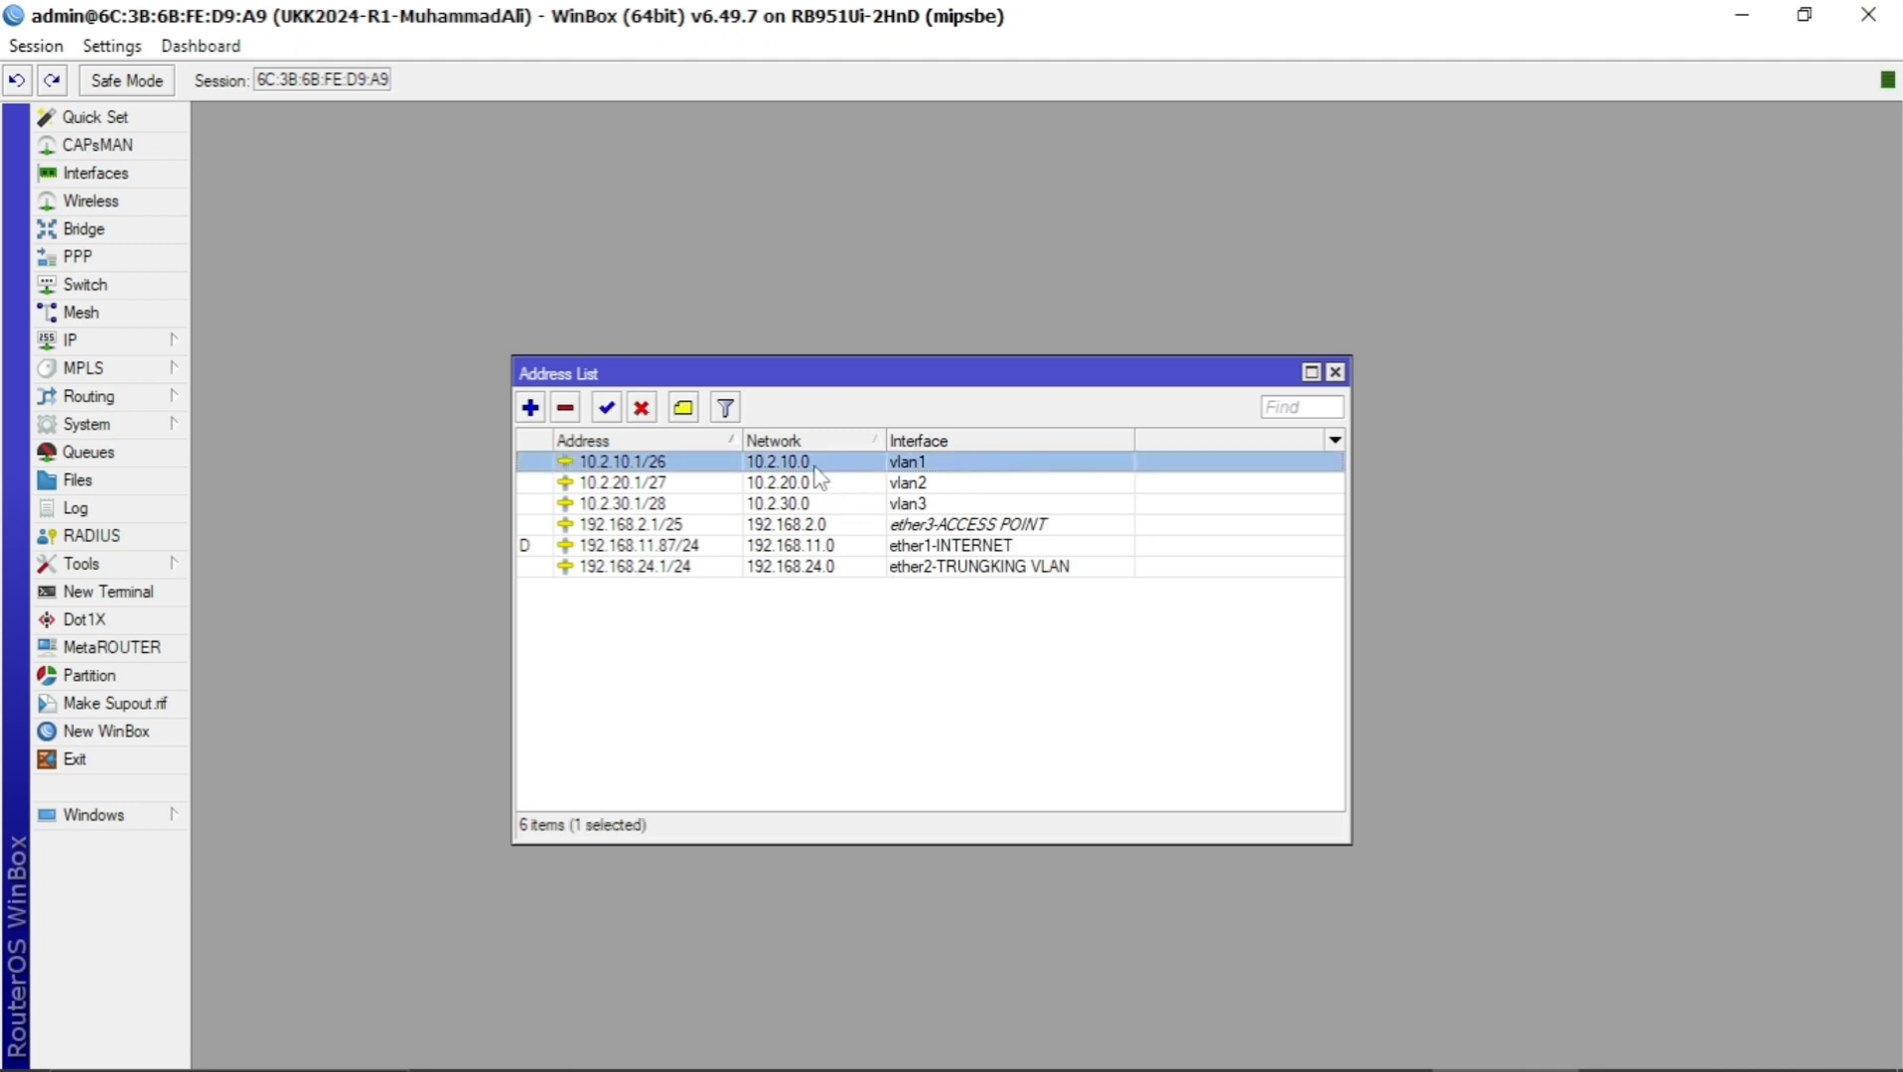
left_click(817, 484)
left_click(818, 506)
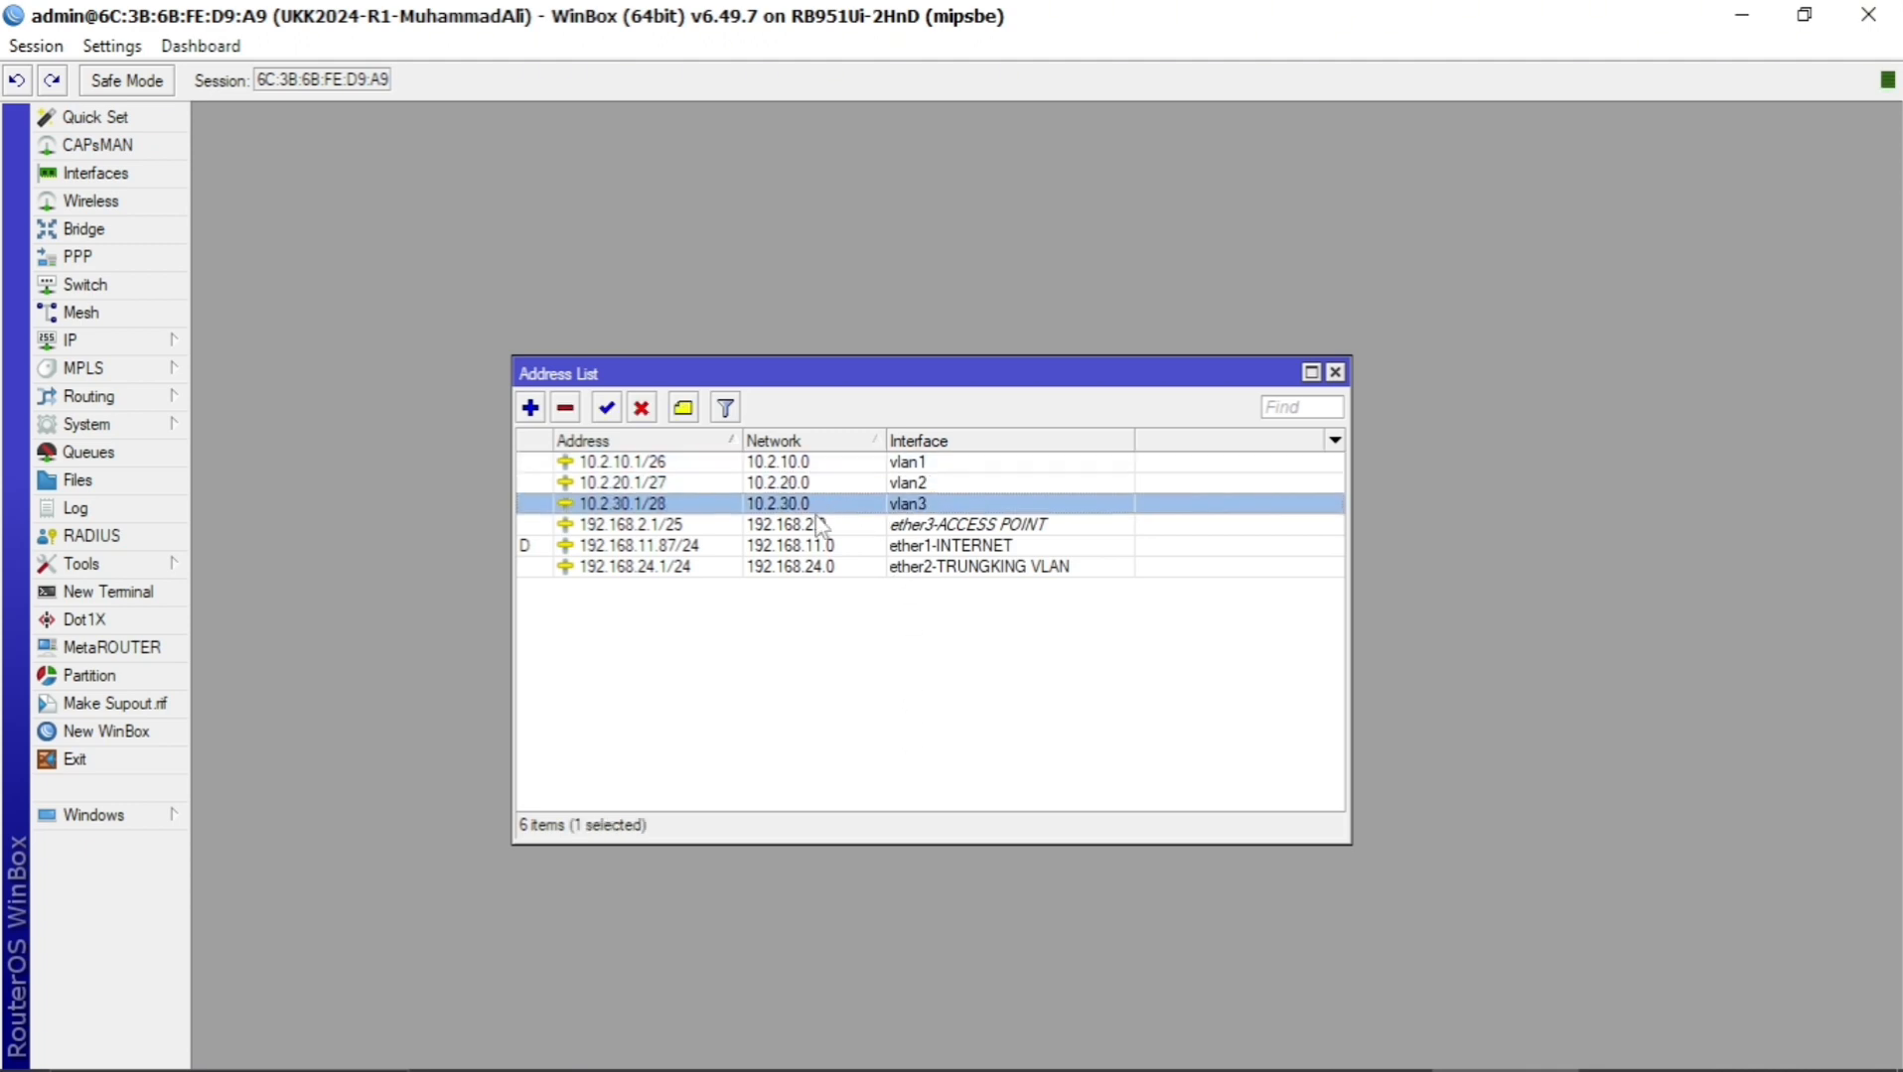
left_click(816, 522)
left_click(818, 546)
left_click(815, 571)
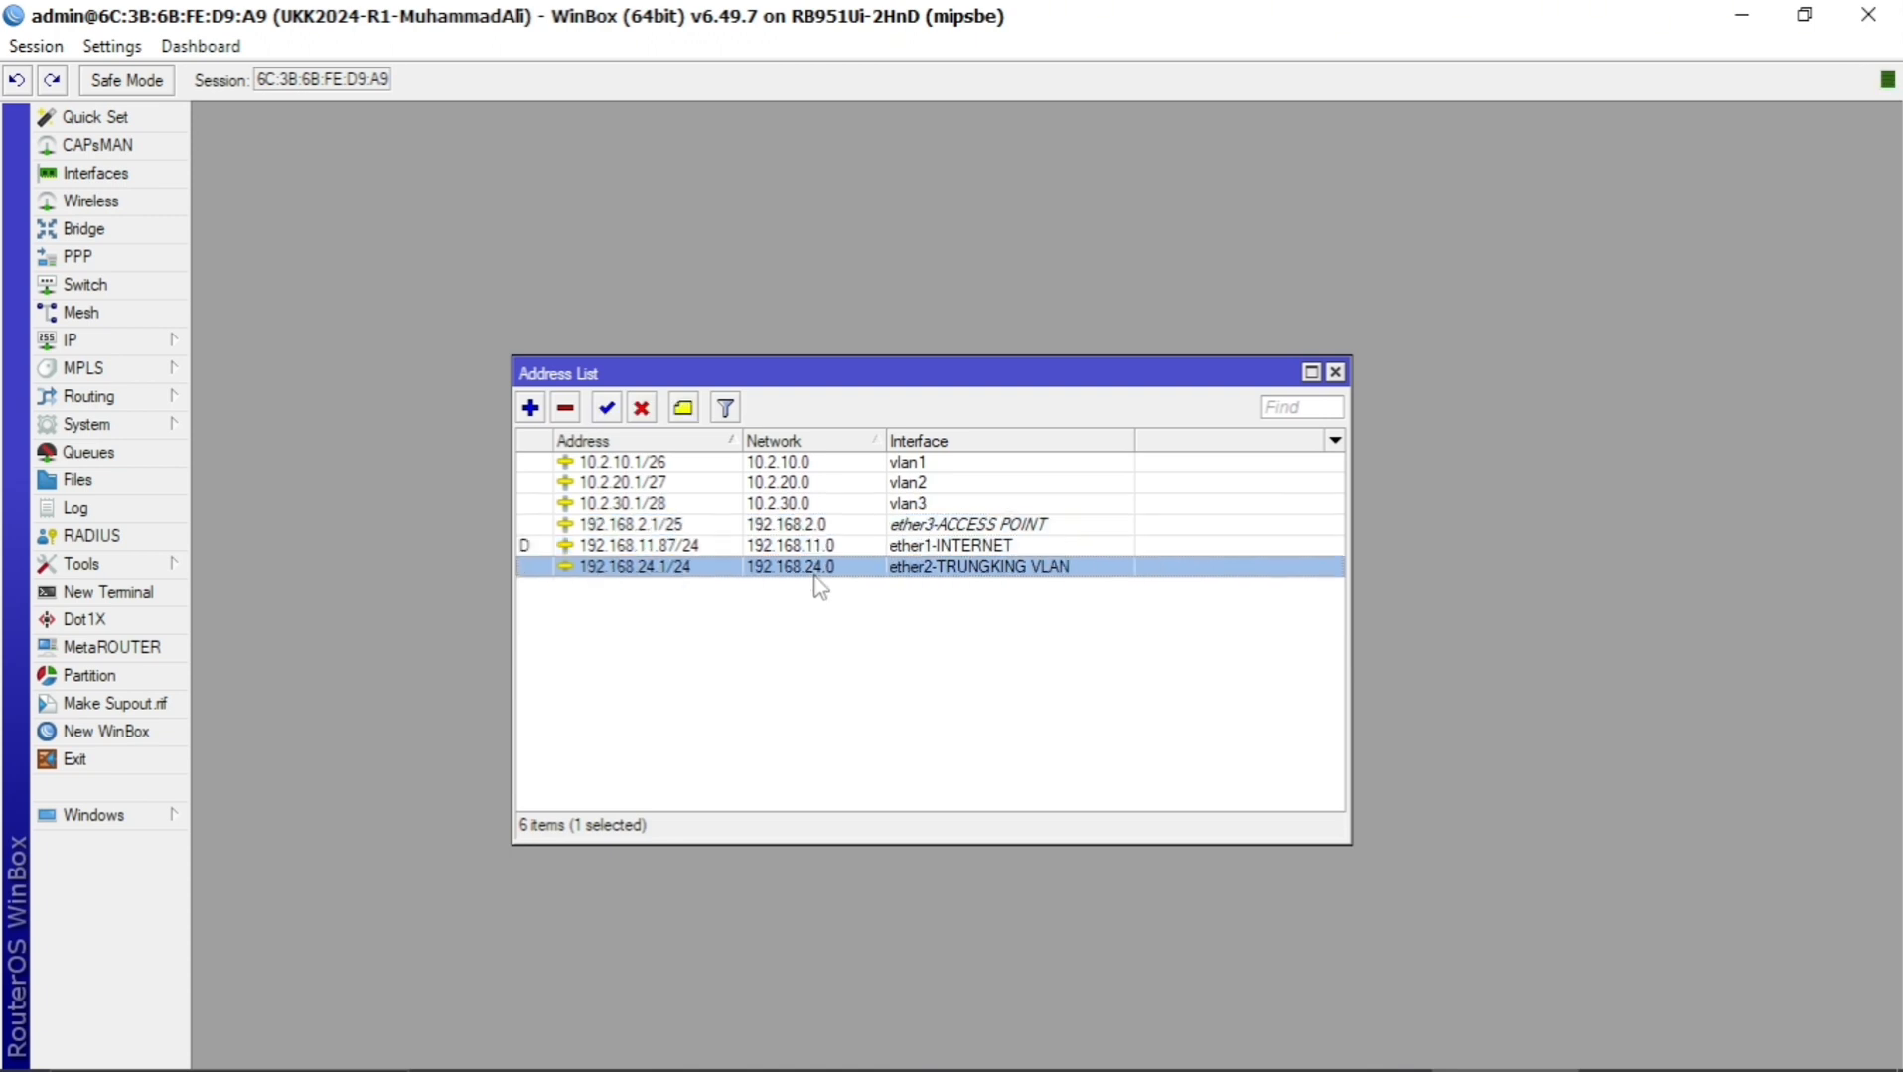
left_click(816, 635)
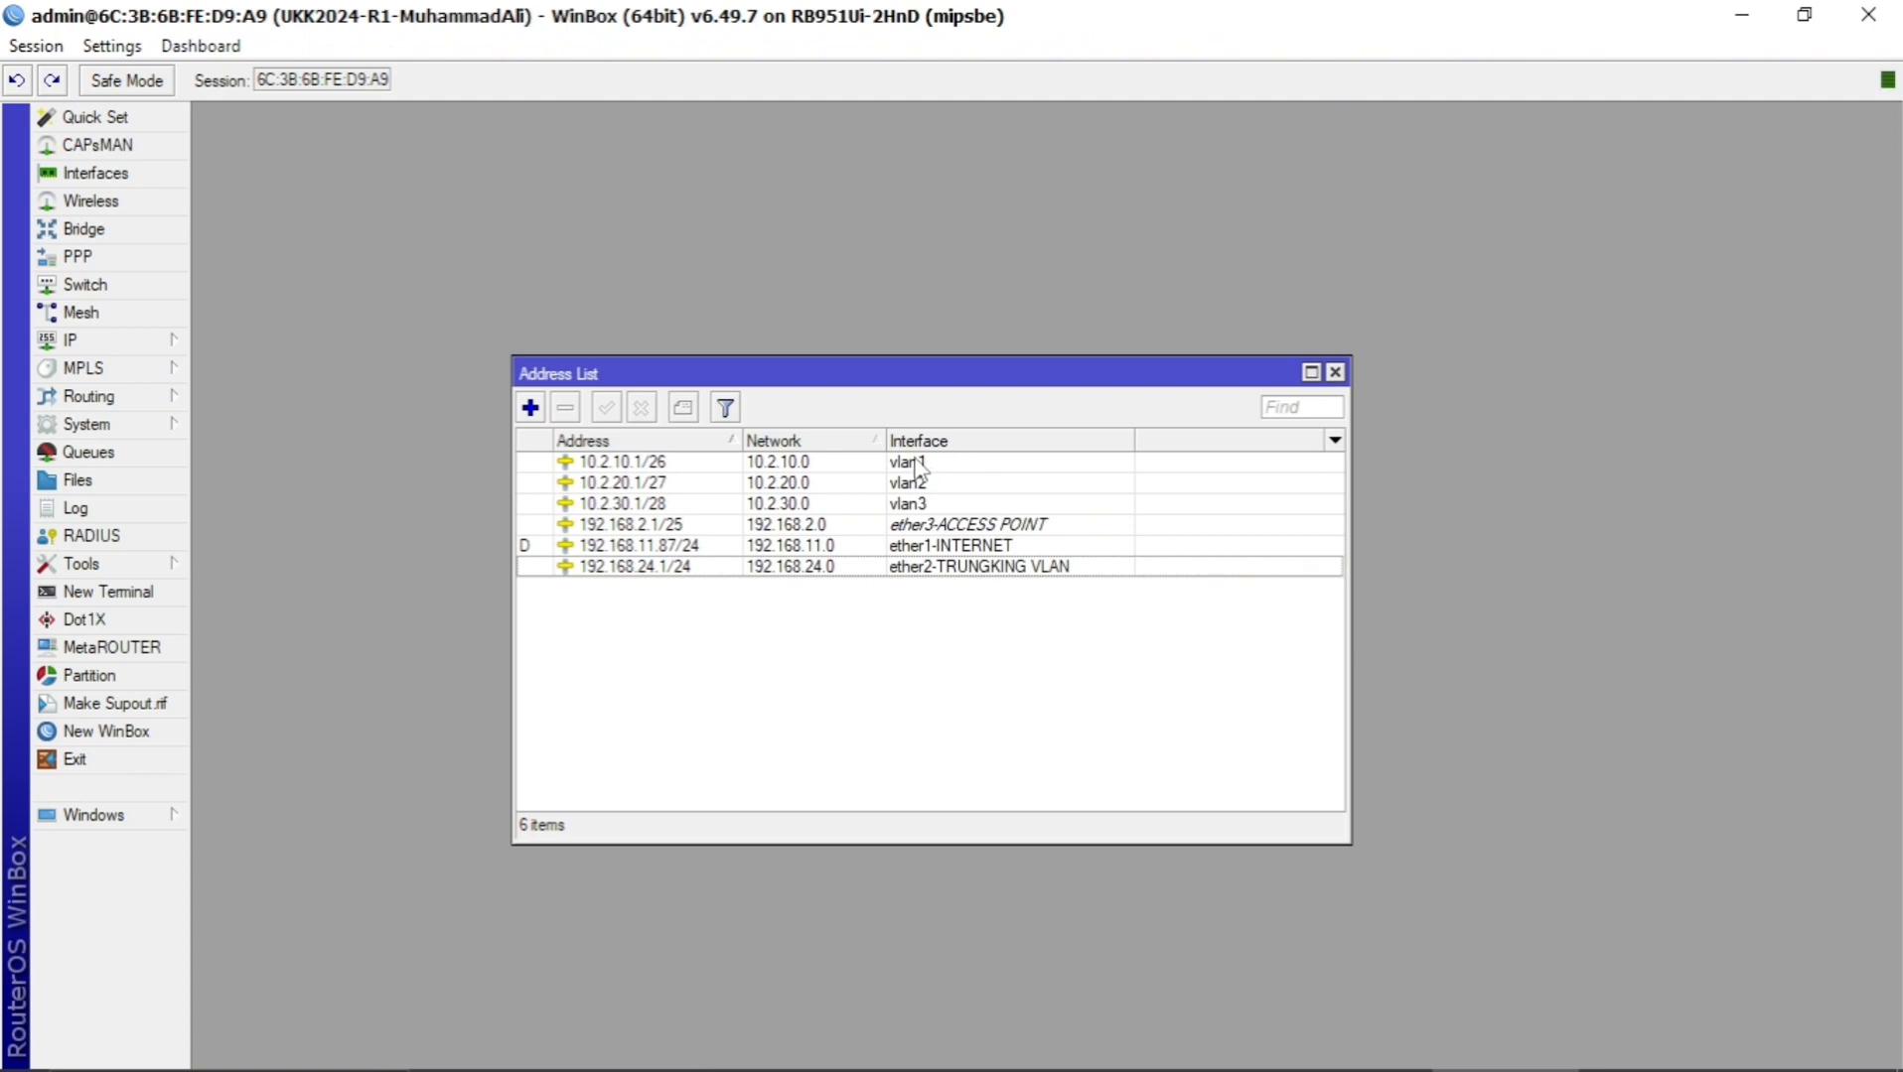
left_click(958, 574)
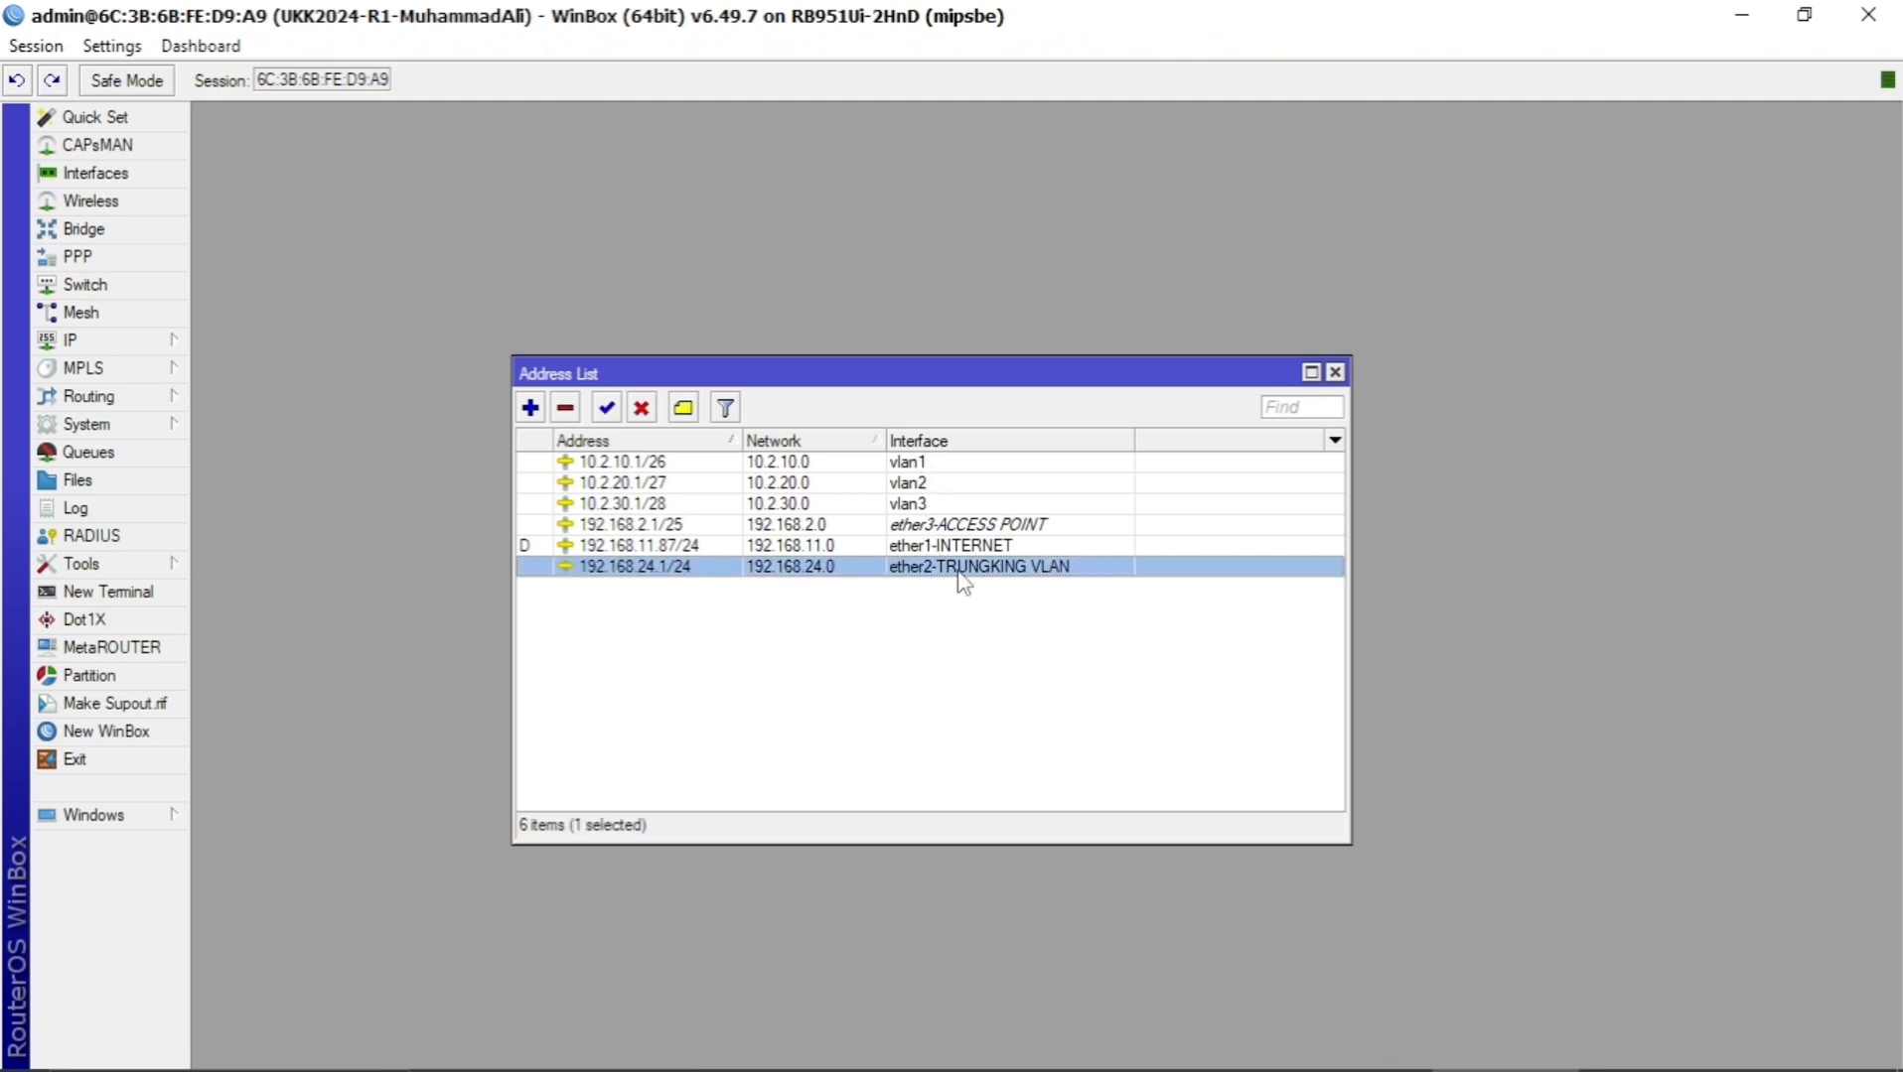
Enable Allow Remote Requests in the router's DNS settings and apply the change.
left_click(176, 343)
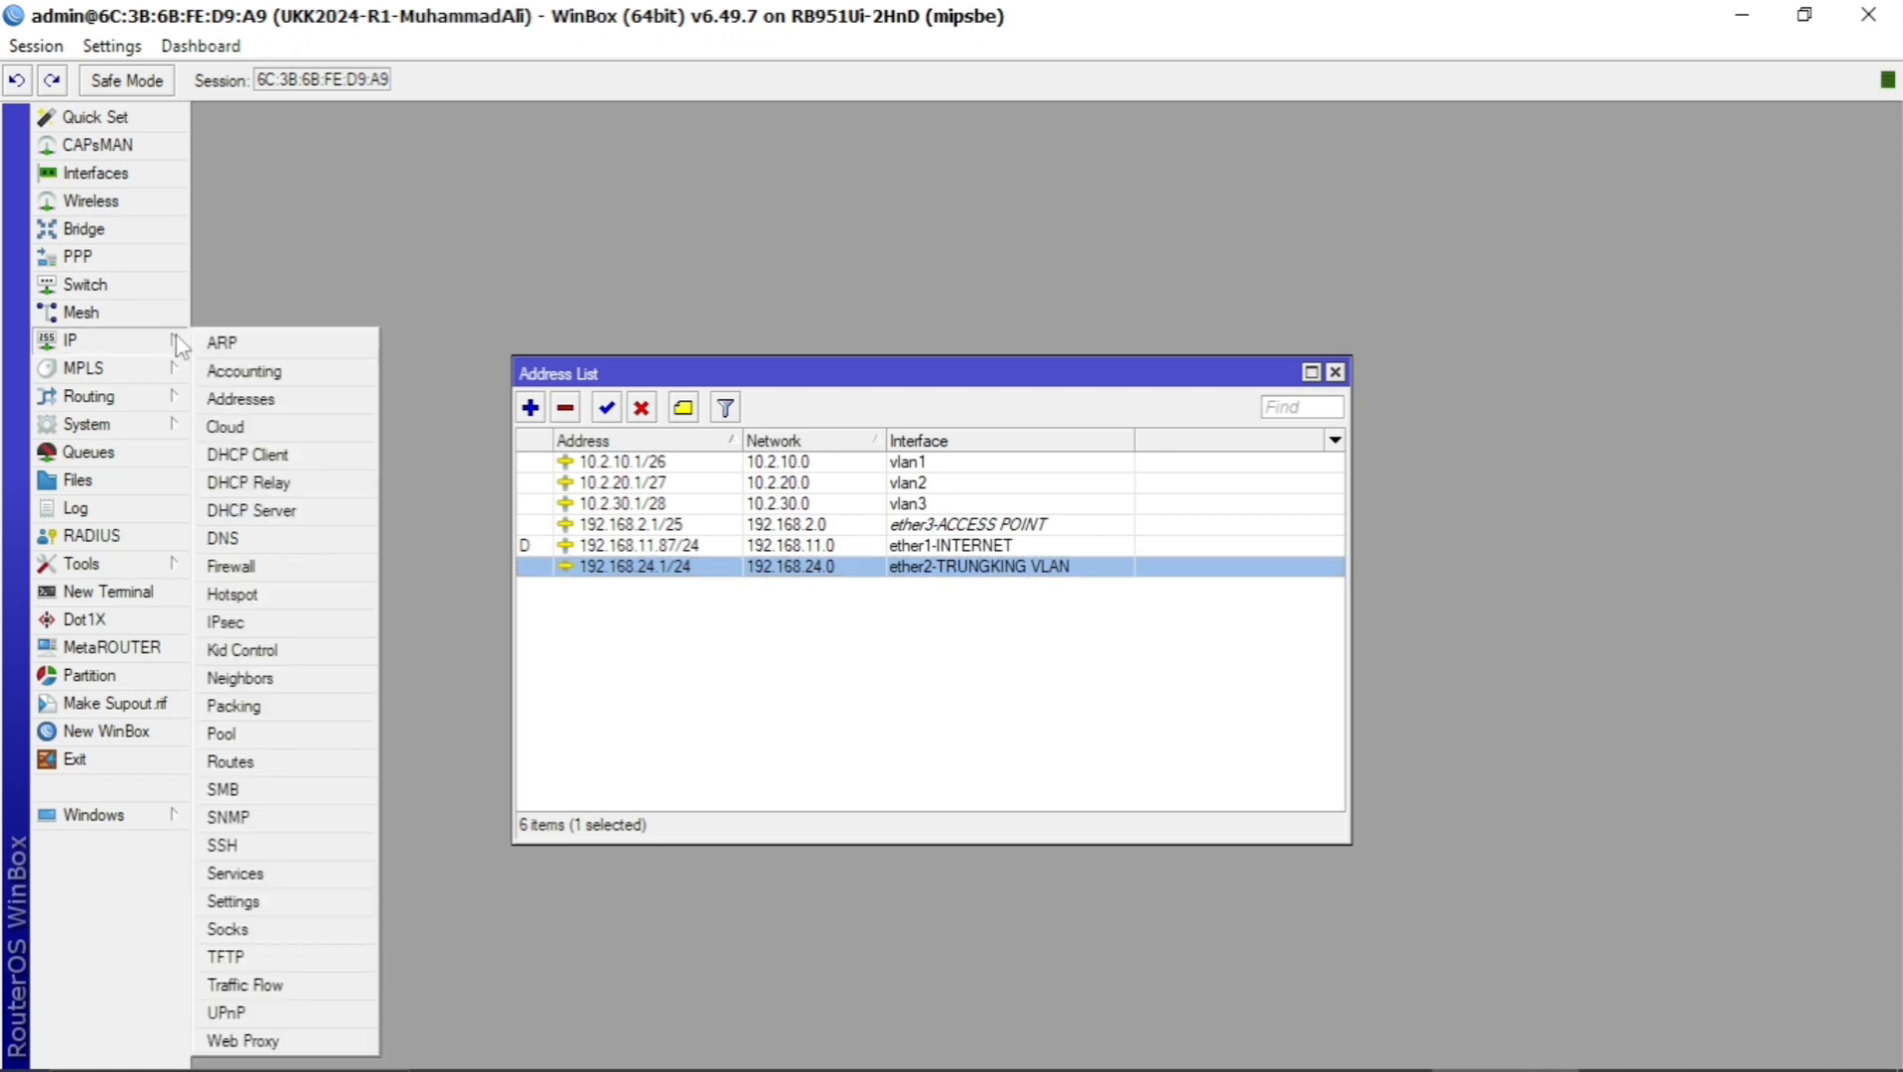
left_click(249, 539)
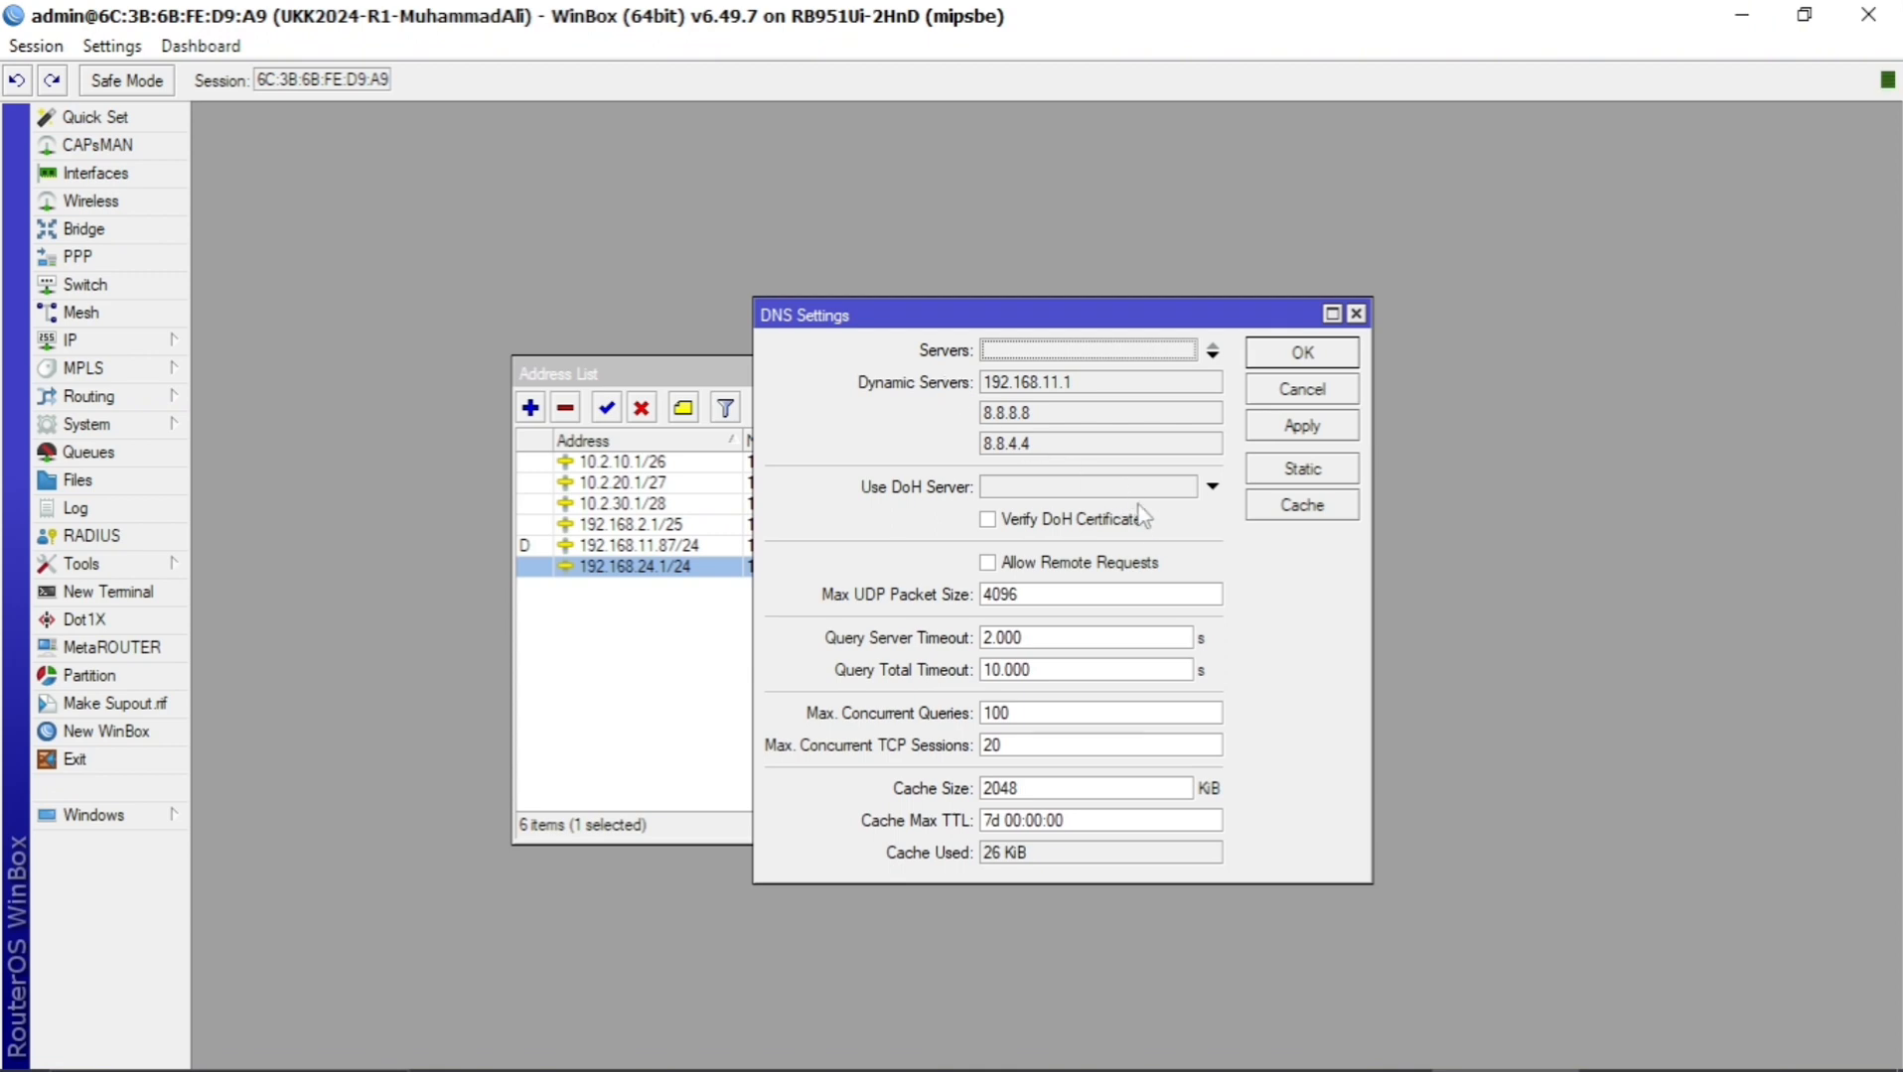
left_click(1095, 564)
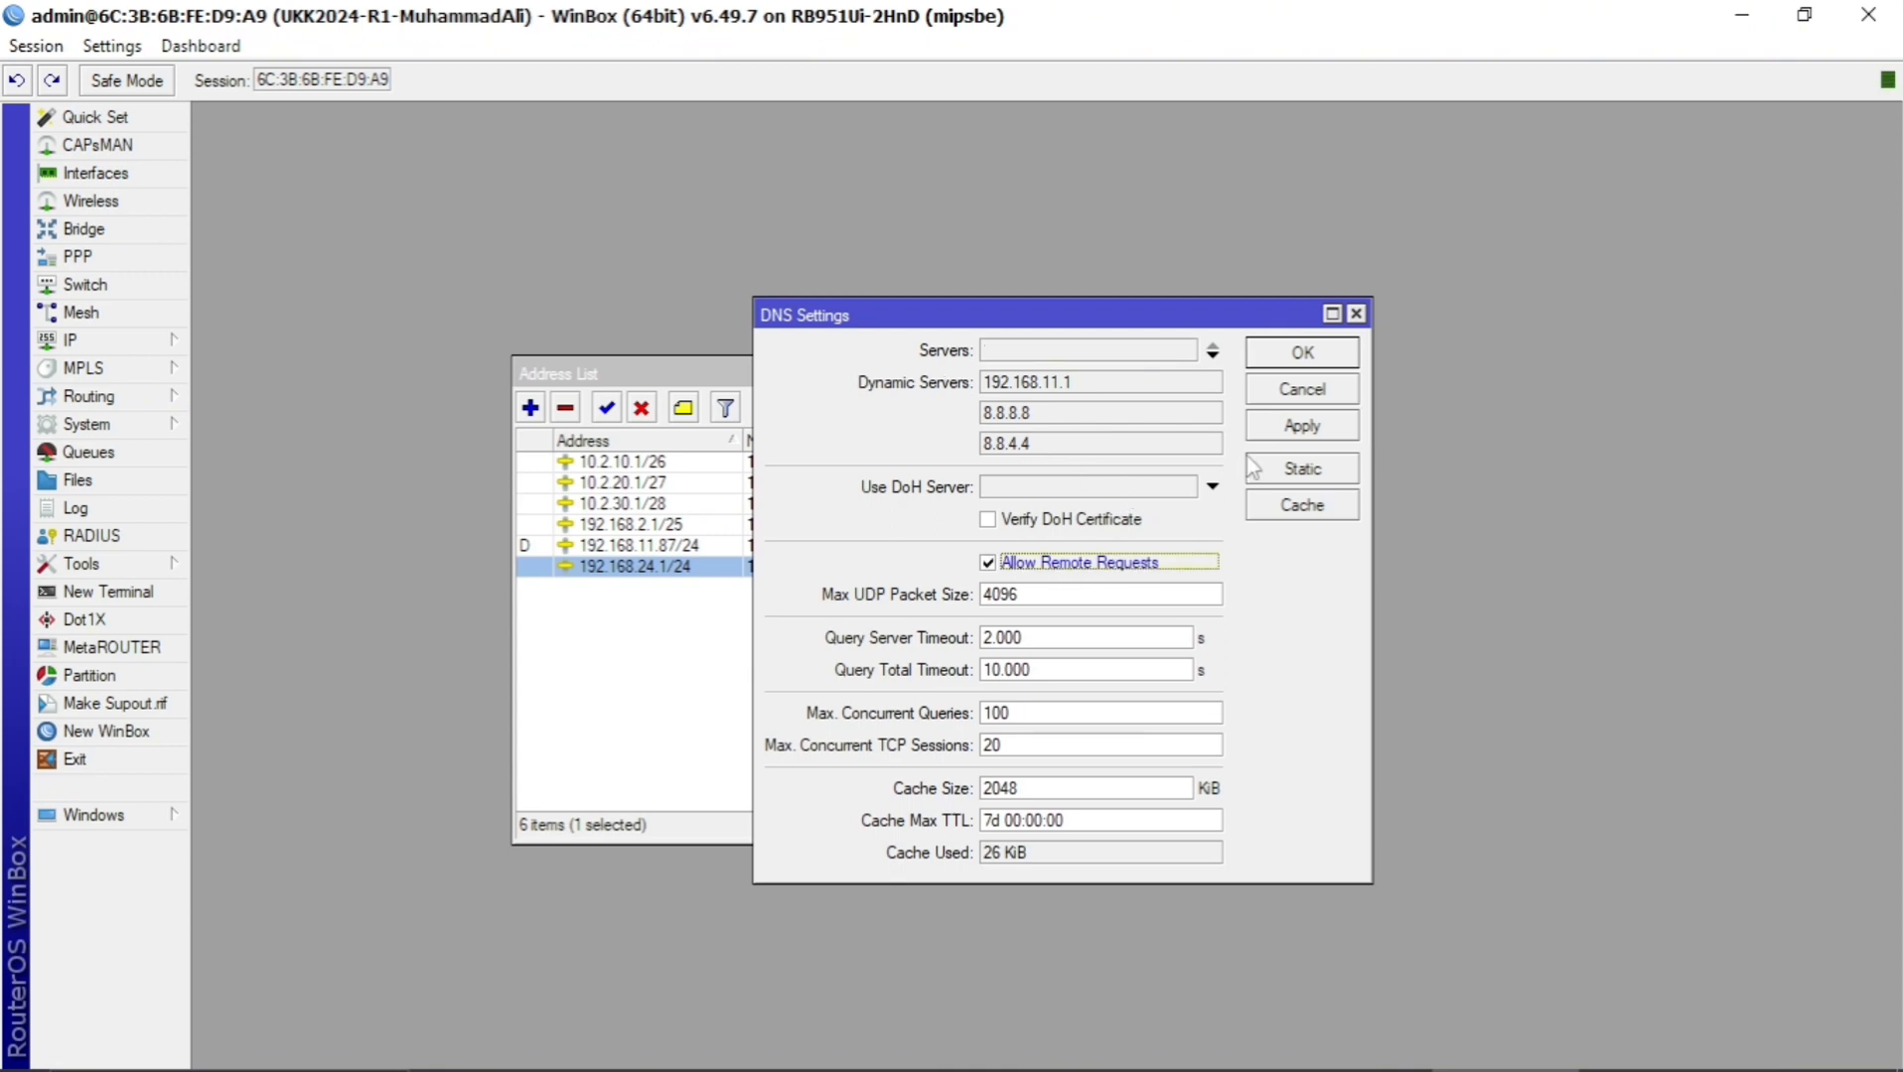
left_click(1271, 429)
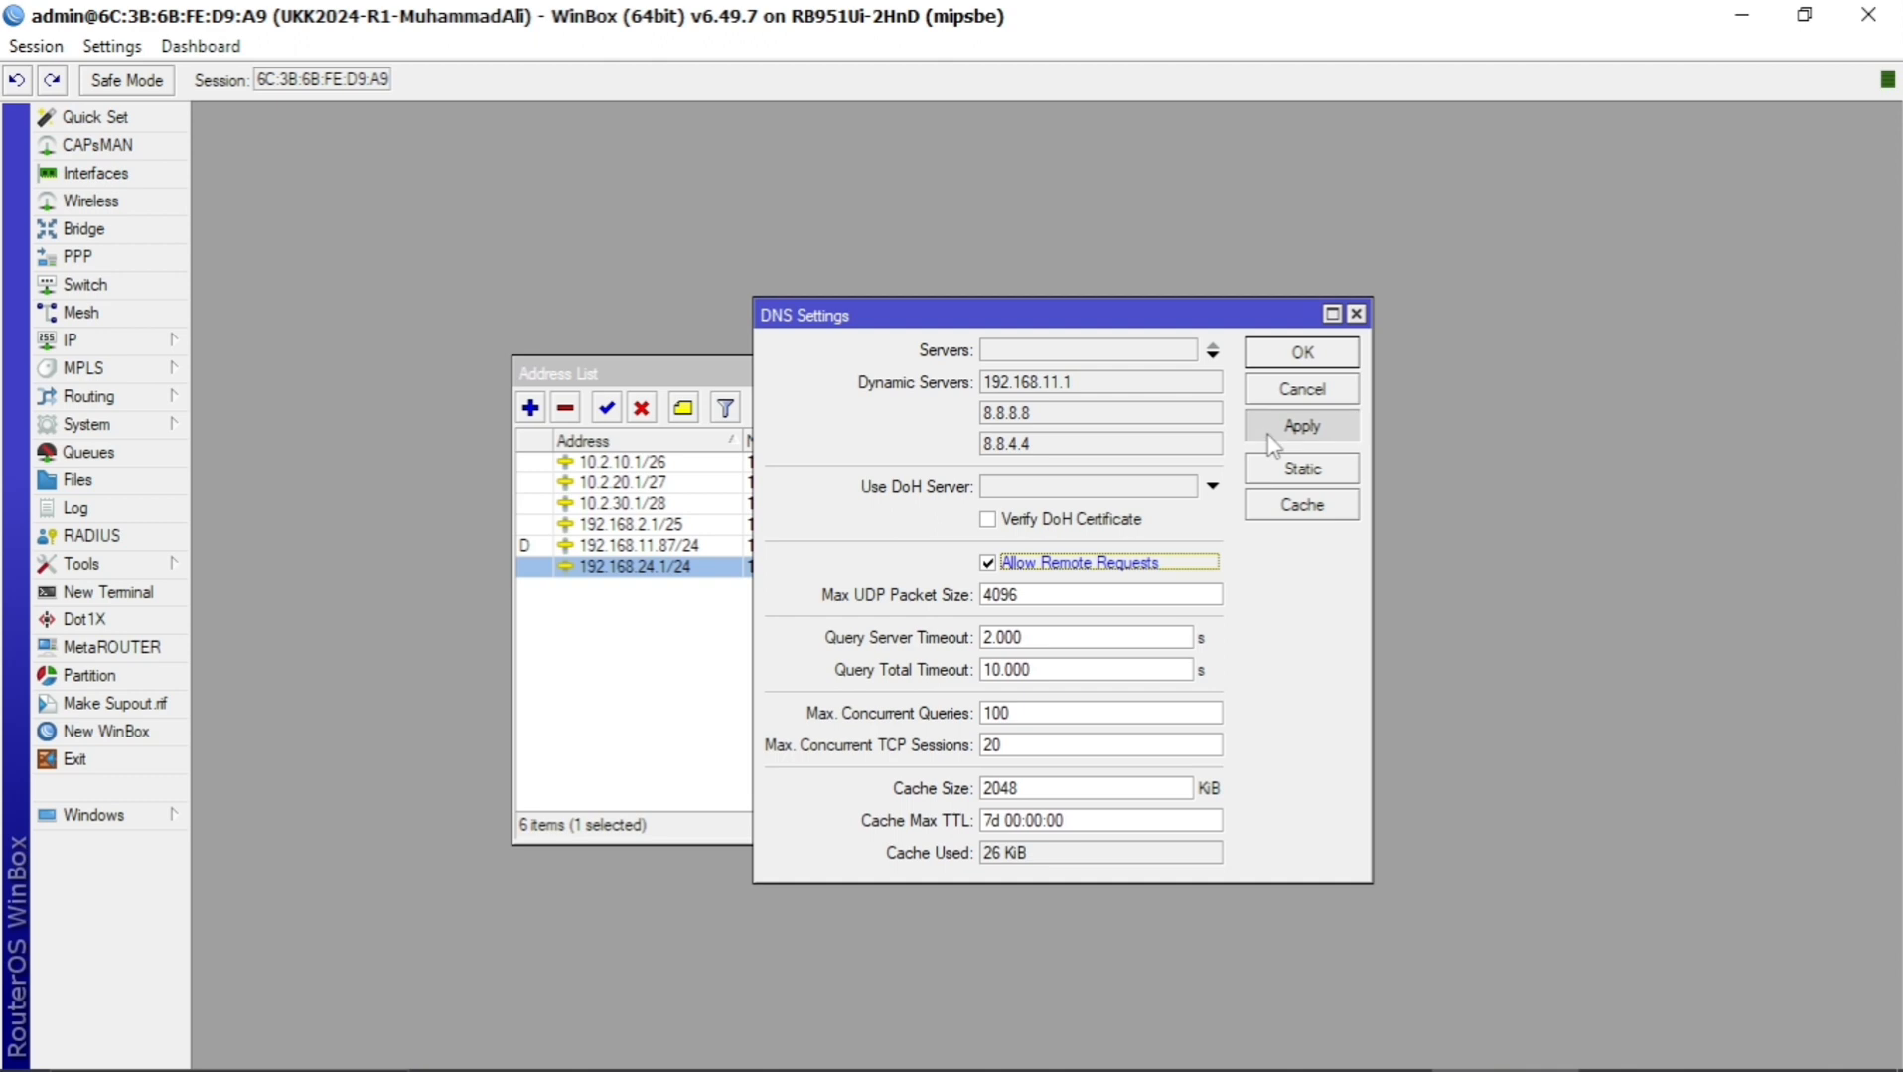
Add a default route for destination 0.0.0.0/0 through gateway 192.168.11.1, save it, and close the route and address lists.
left_click(1274, 369)
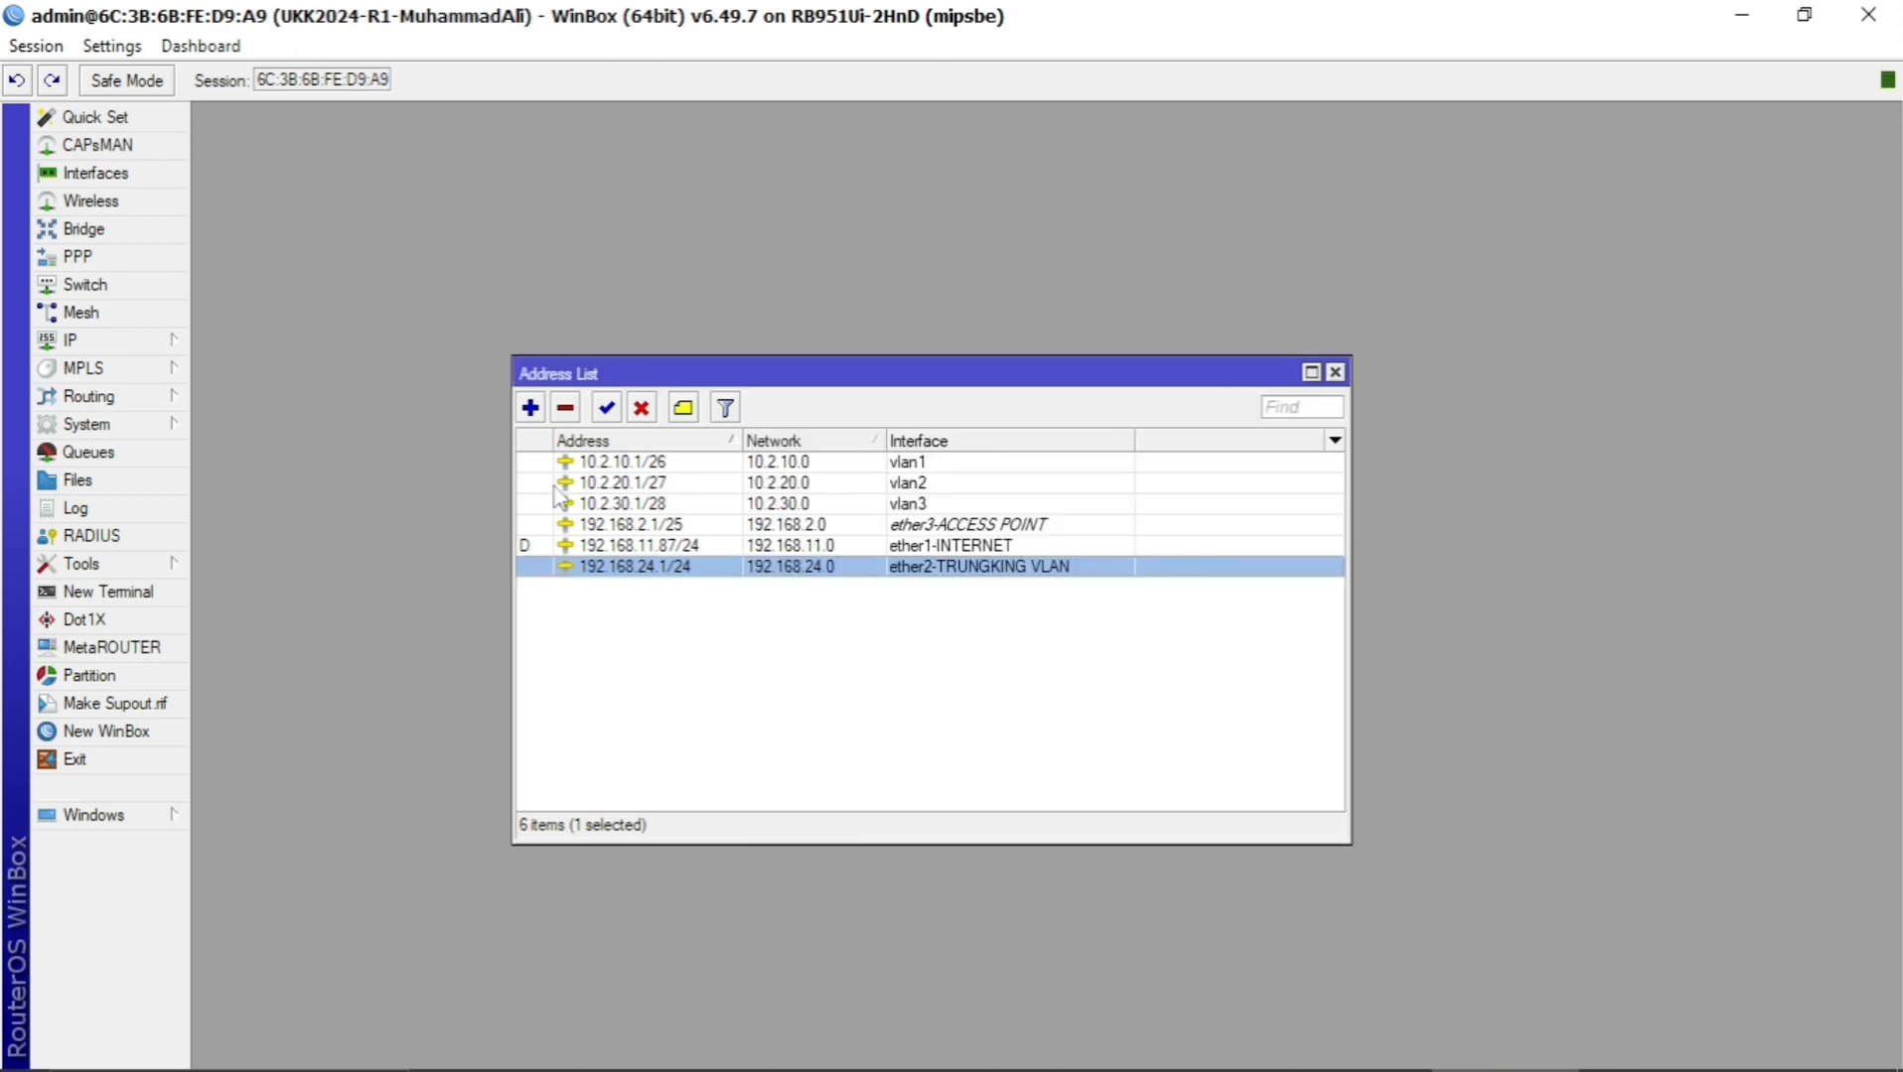
left_click(147, 346)
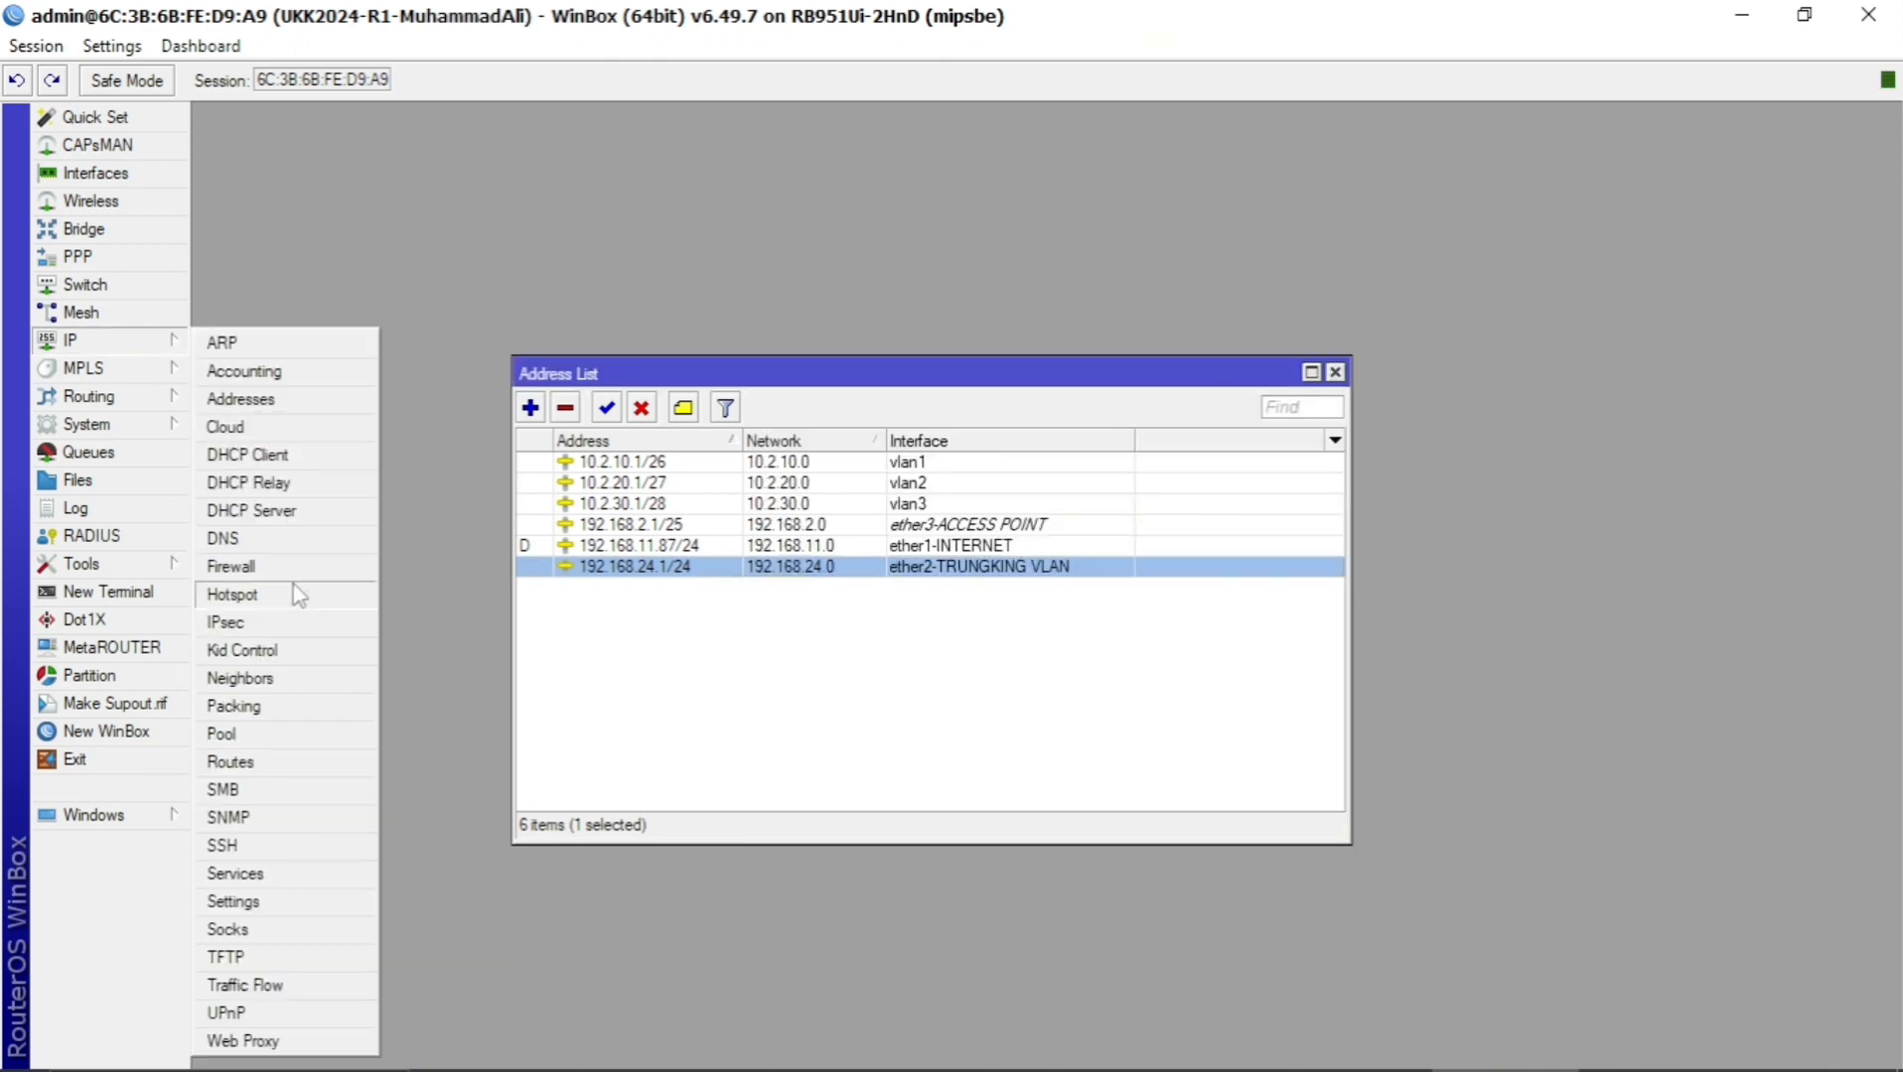
left_click(304, 772)
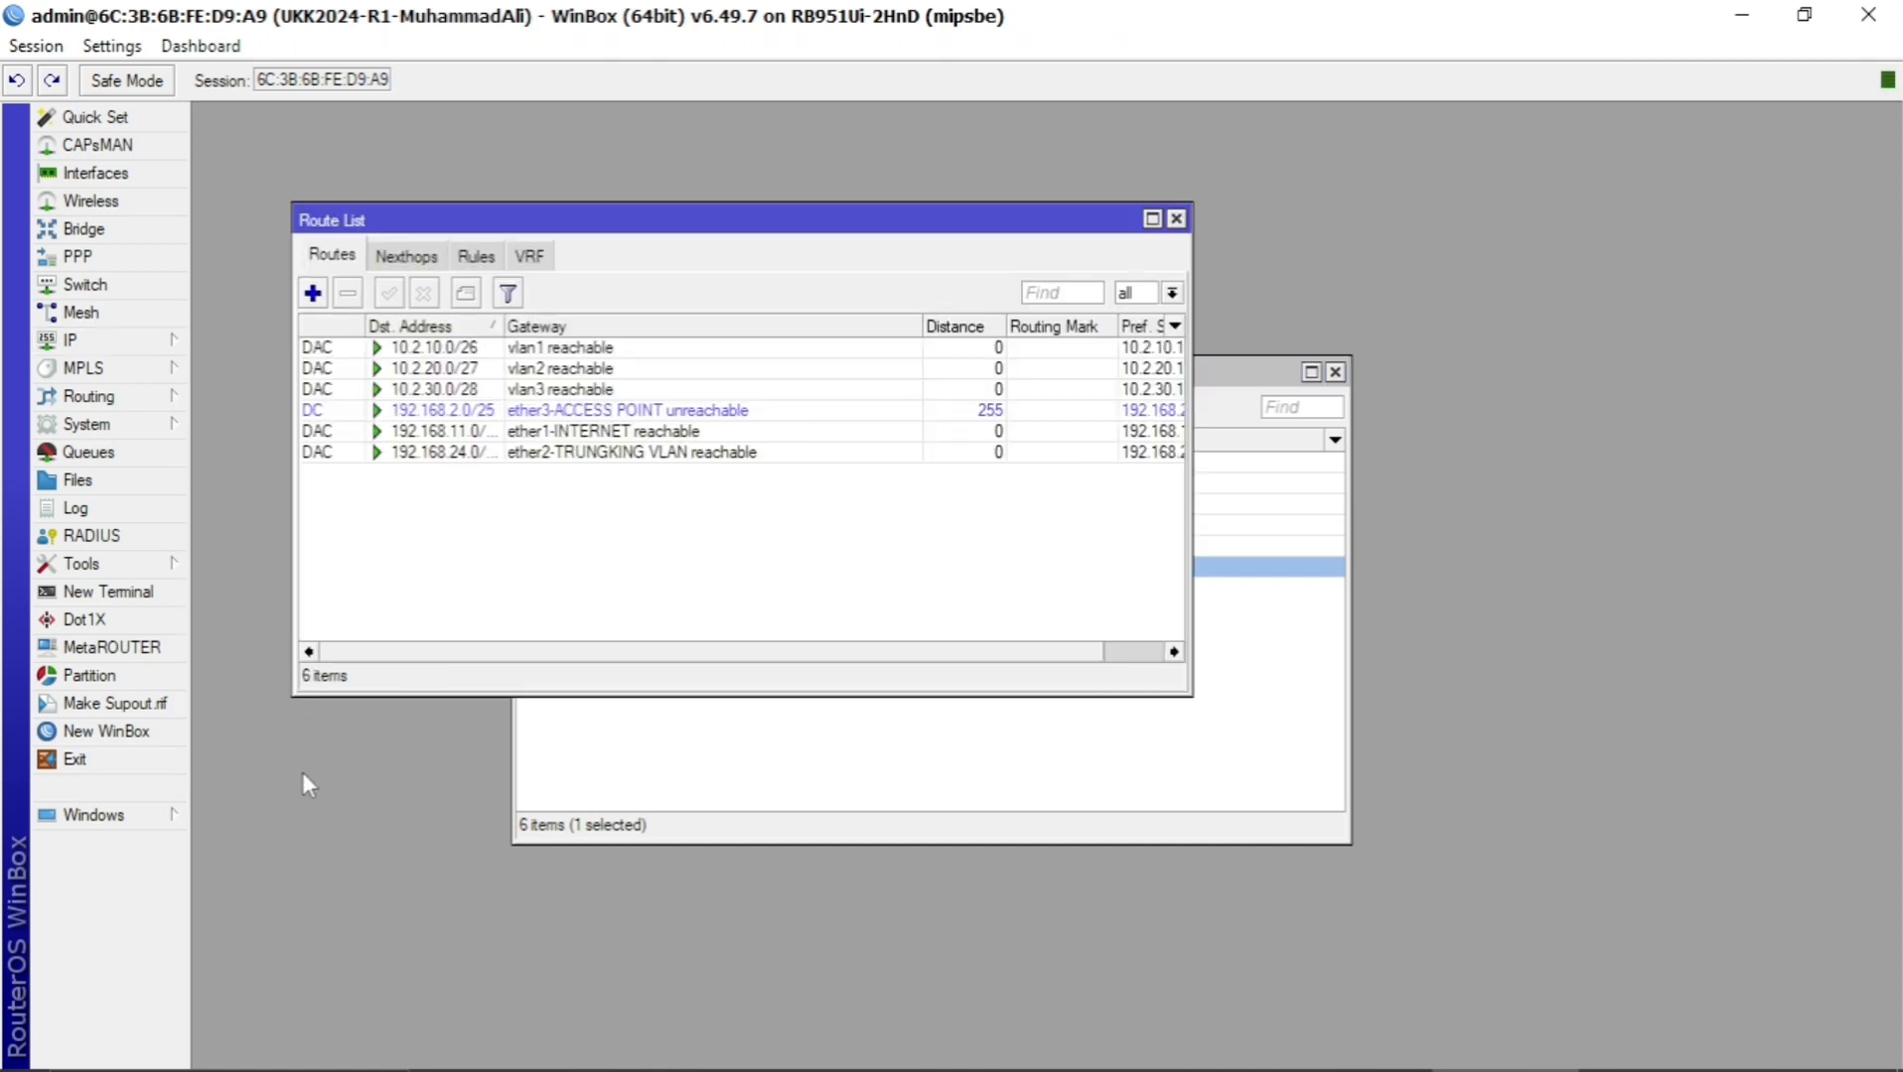
left_click(313, 293)
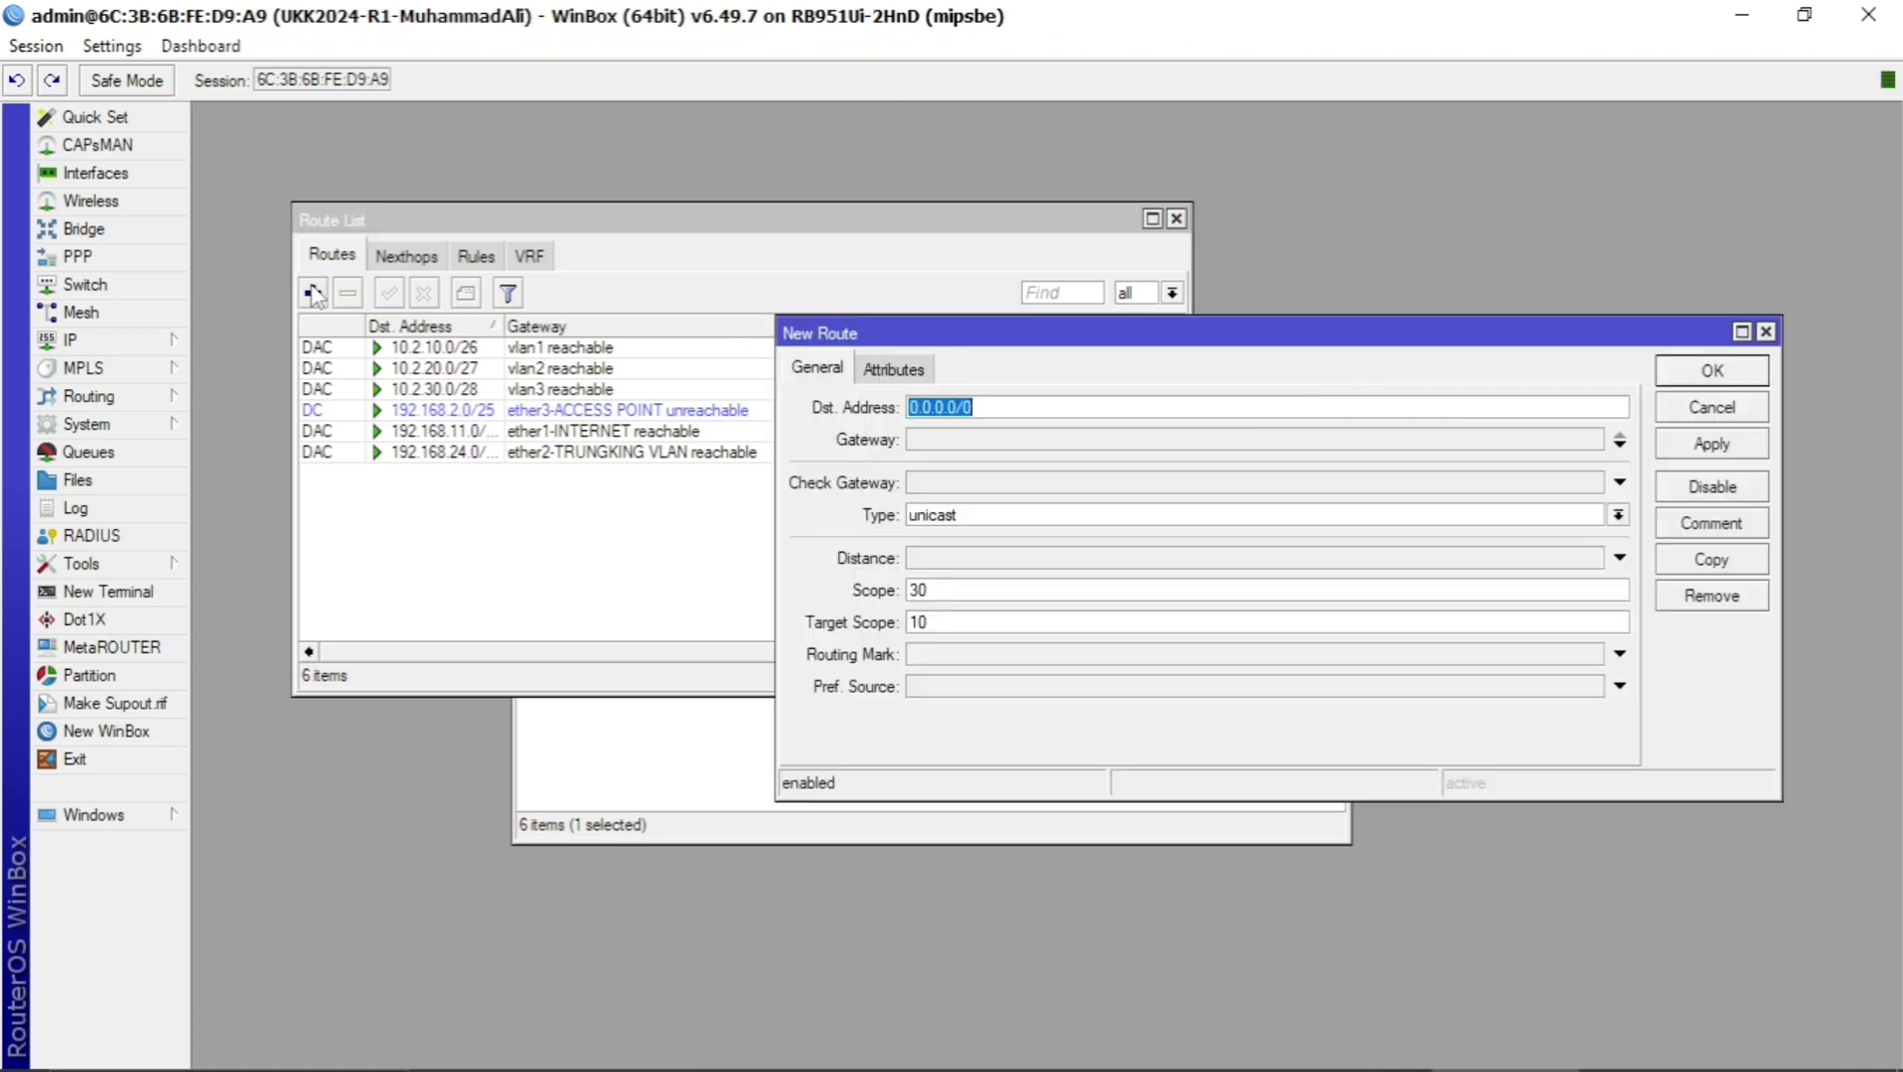
left_click(1039, 447)
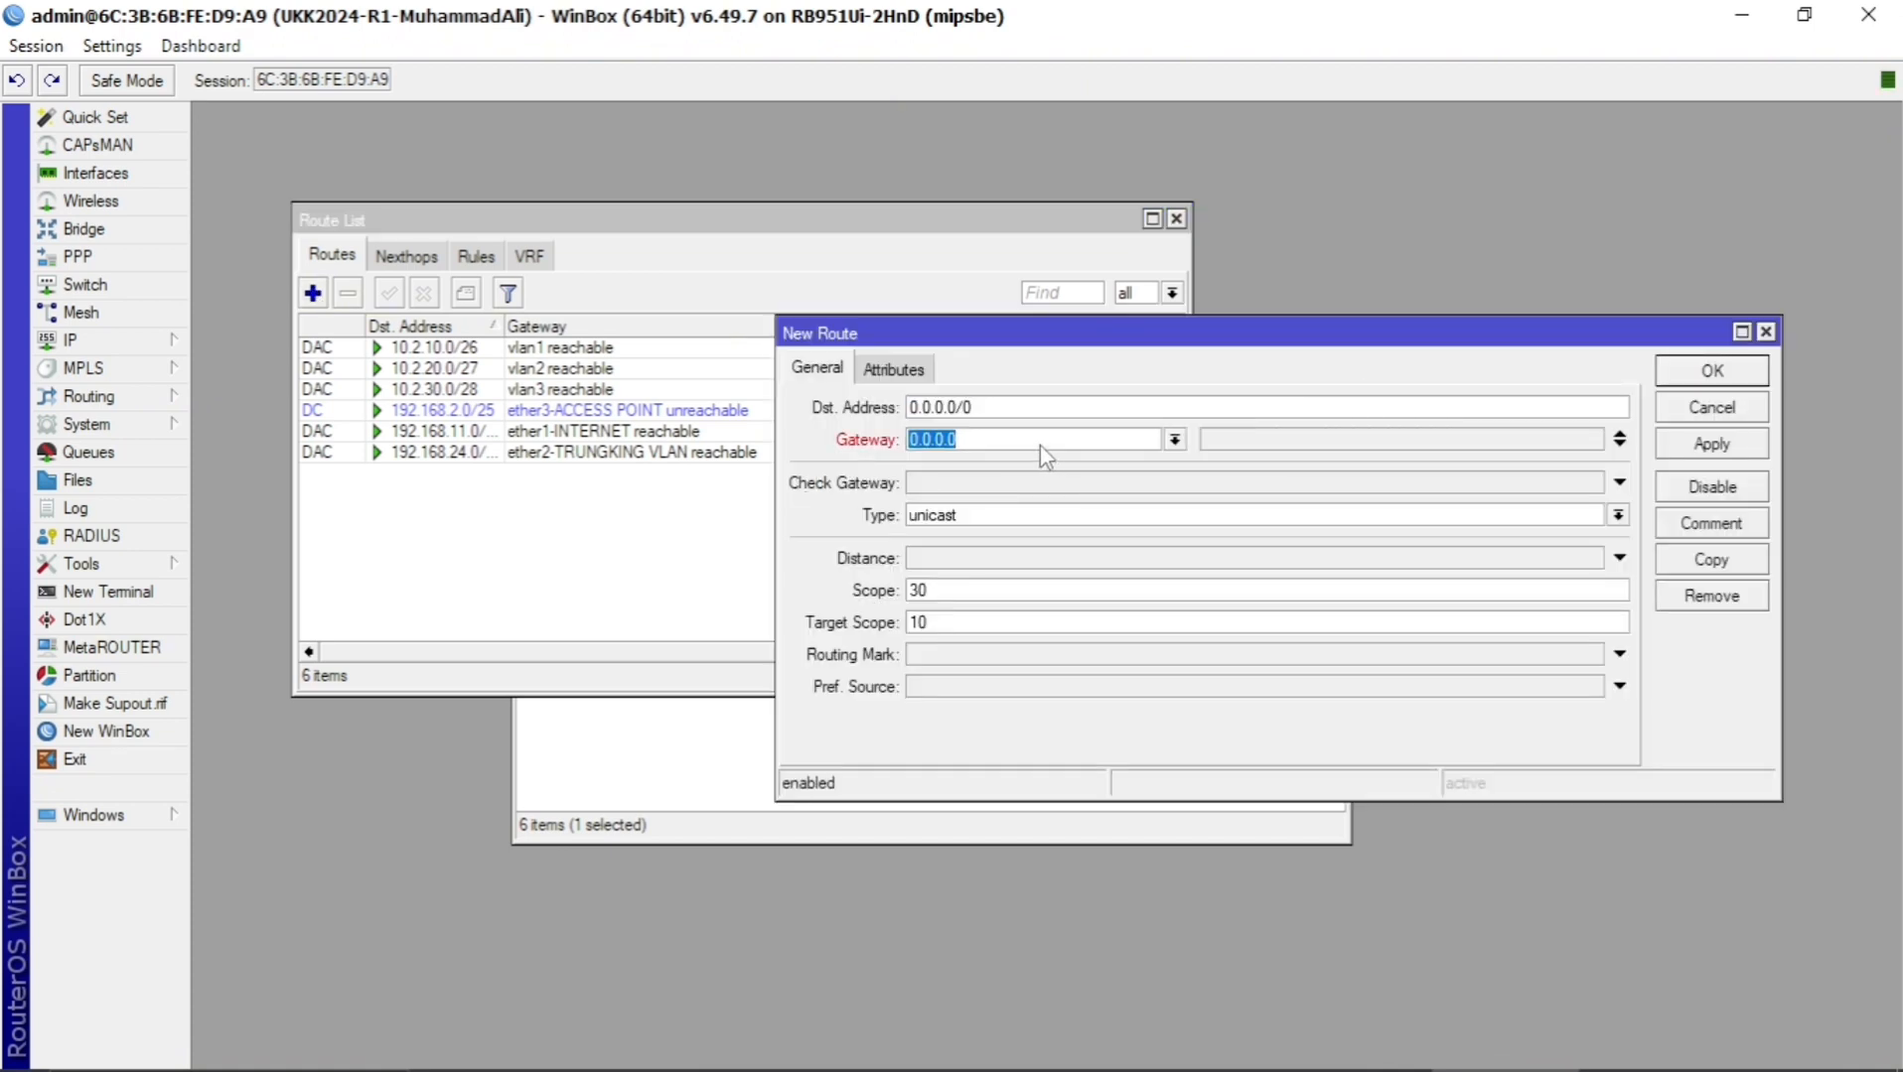
type("192.168.11.1")
left_click(1752, 448)
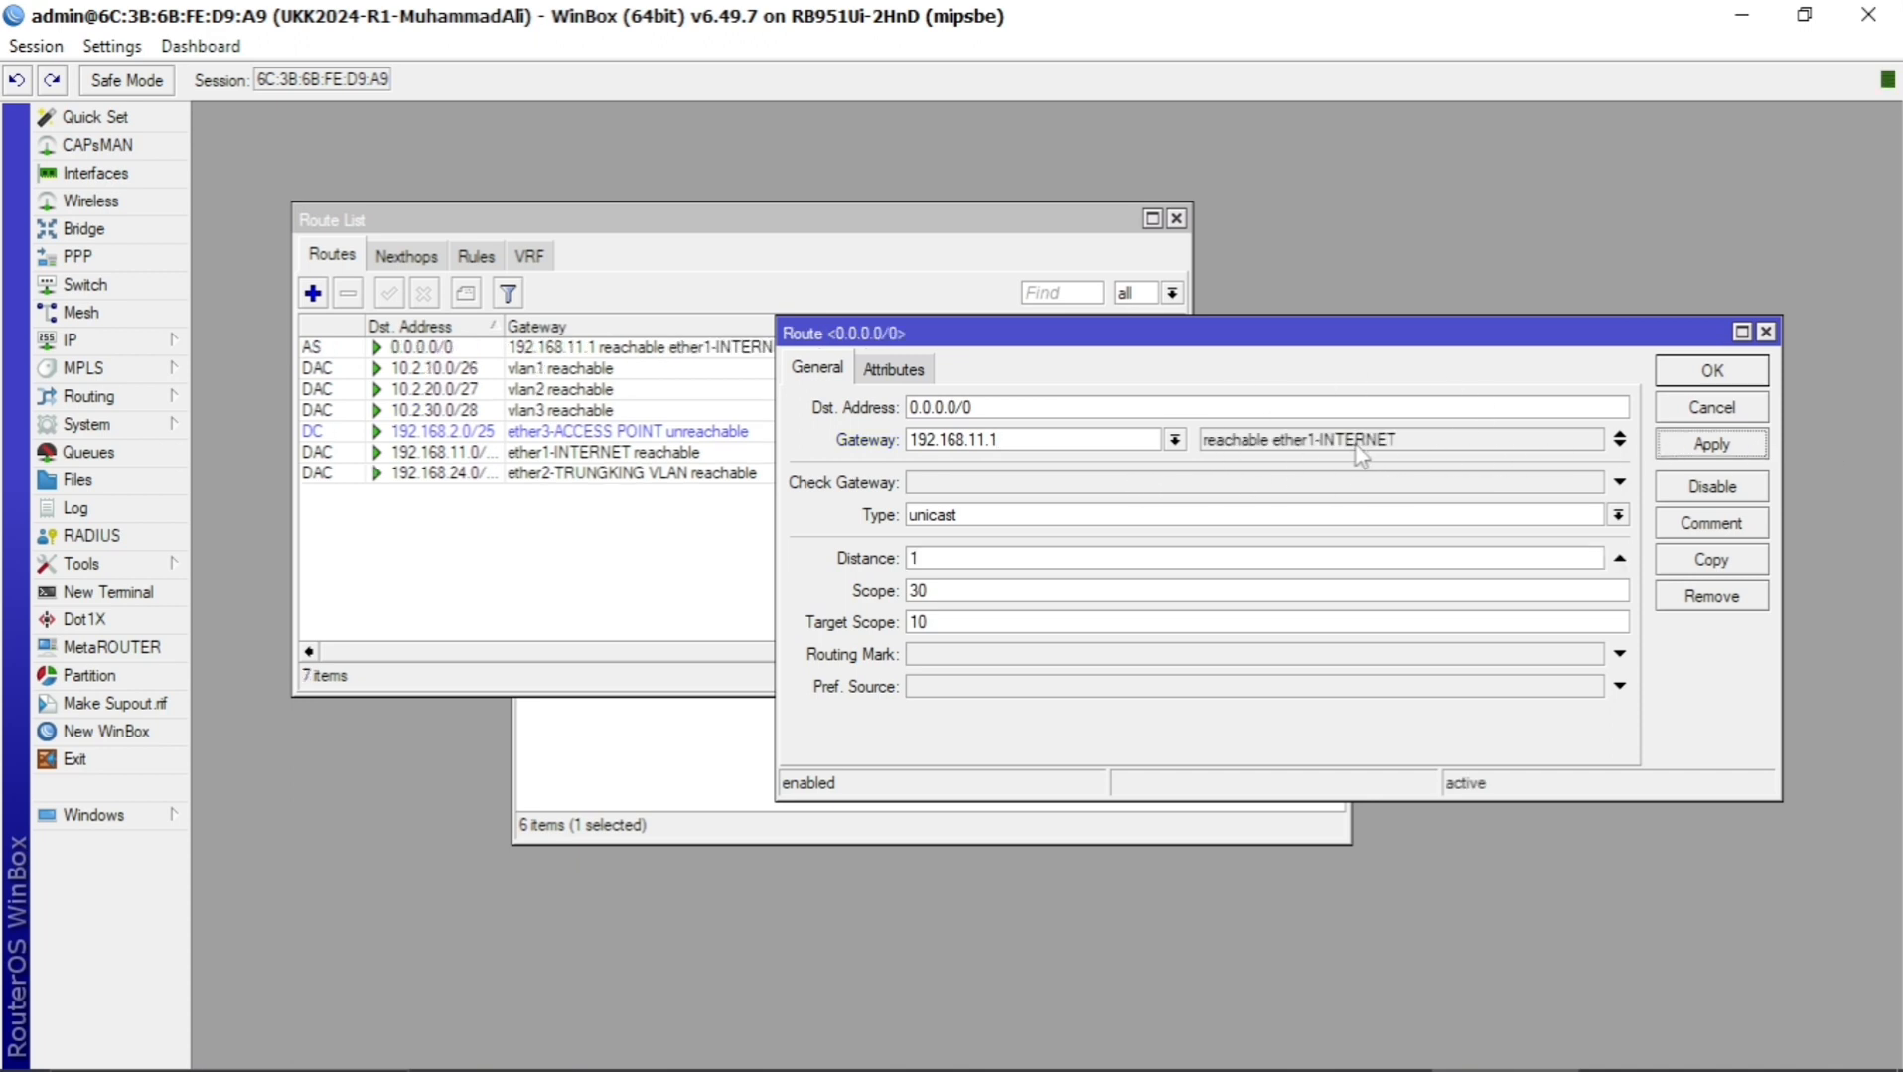
left_click(1712, 371)
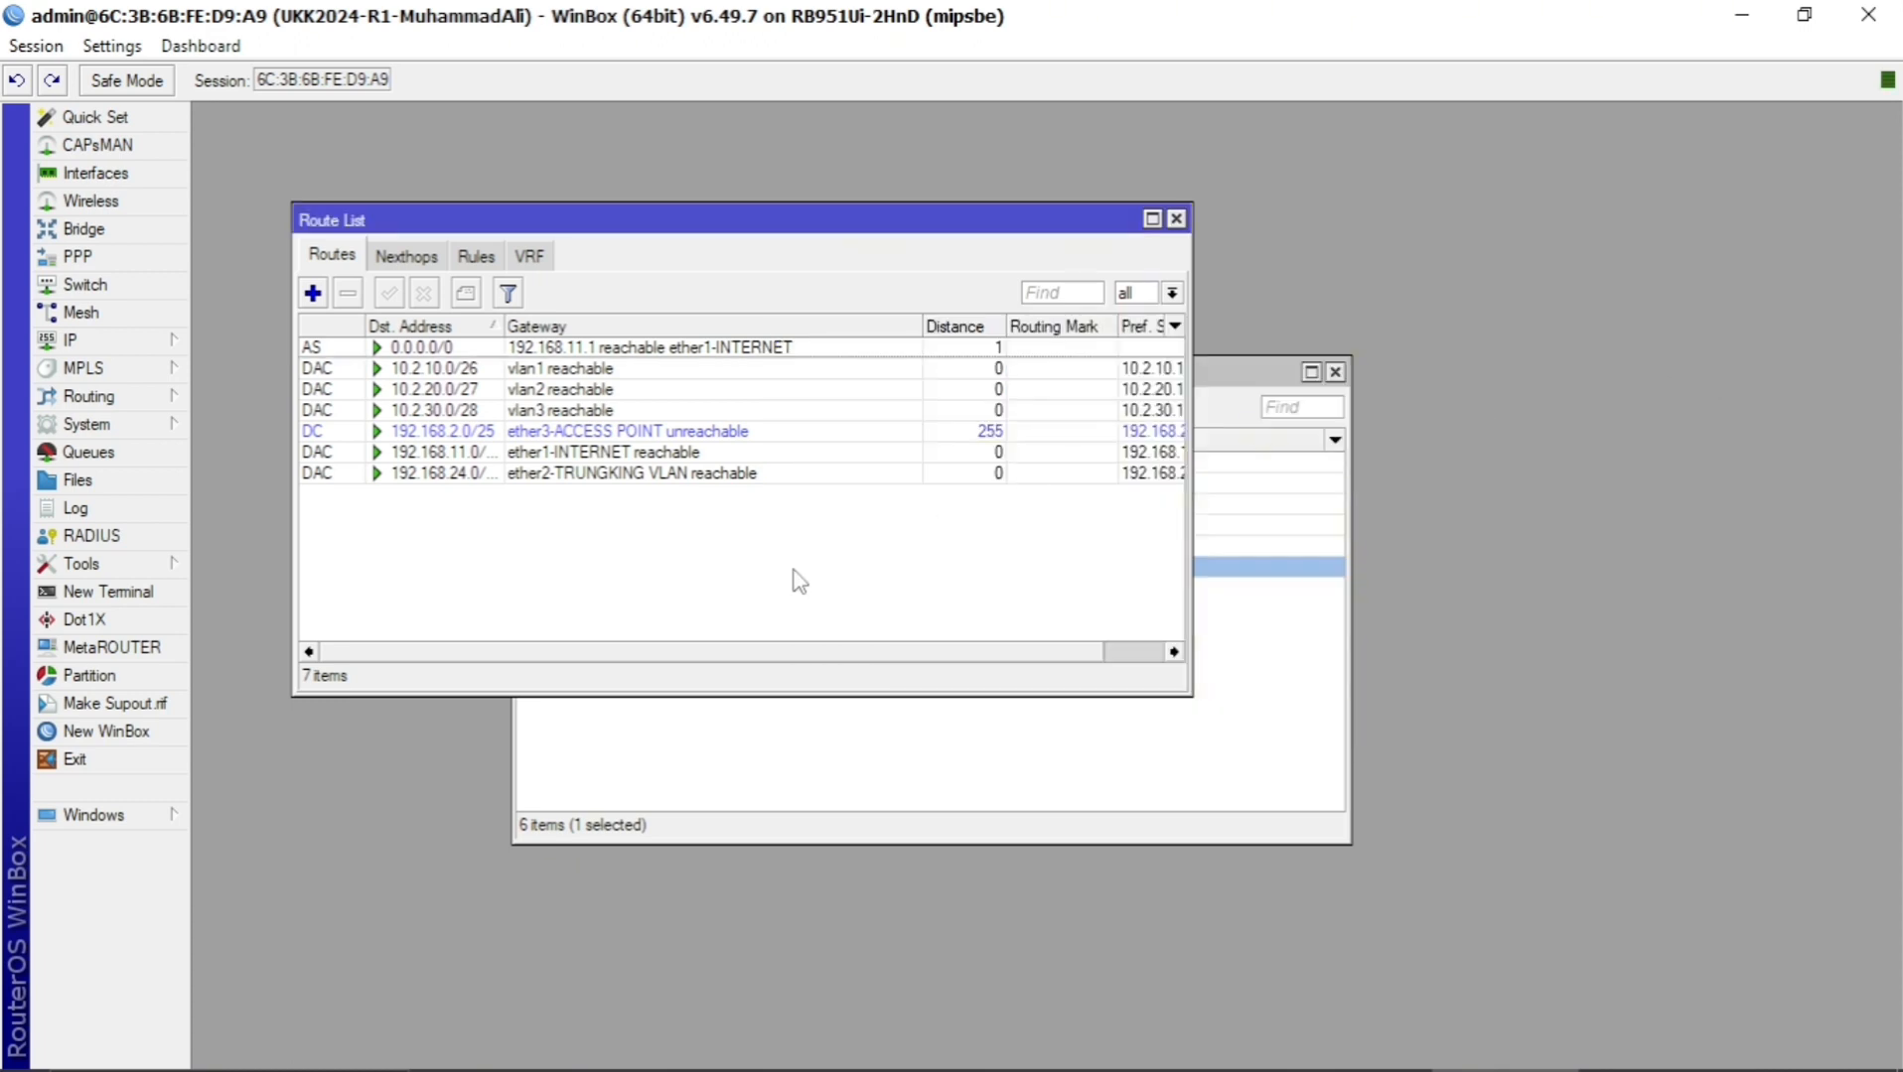
left_click(1176, 218)
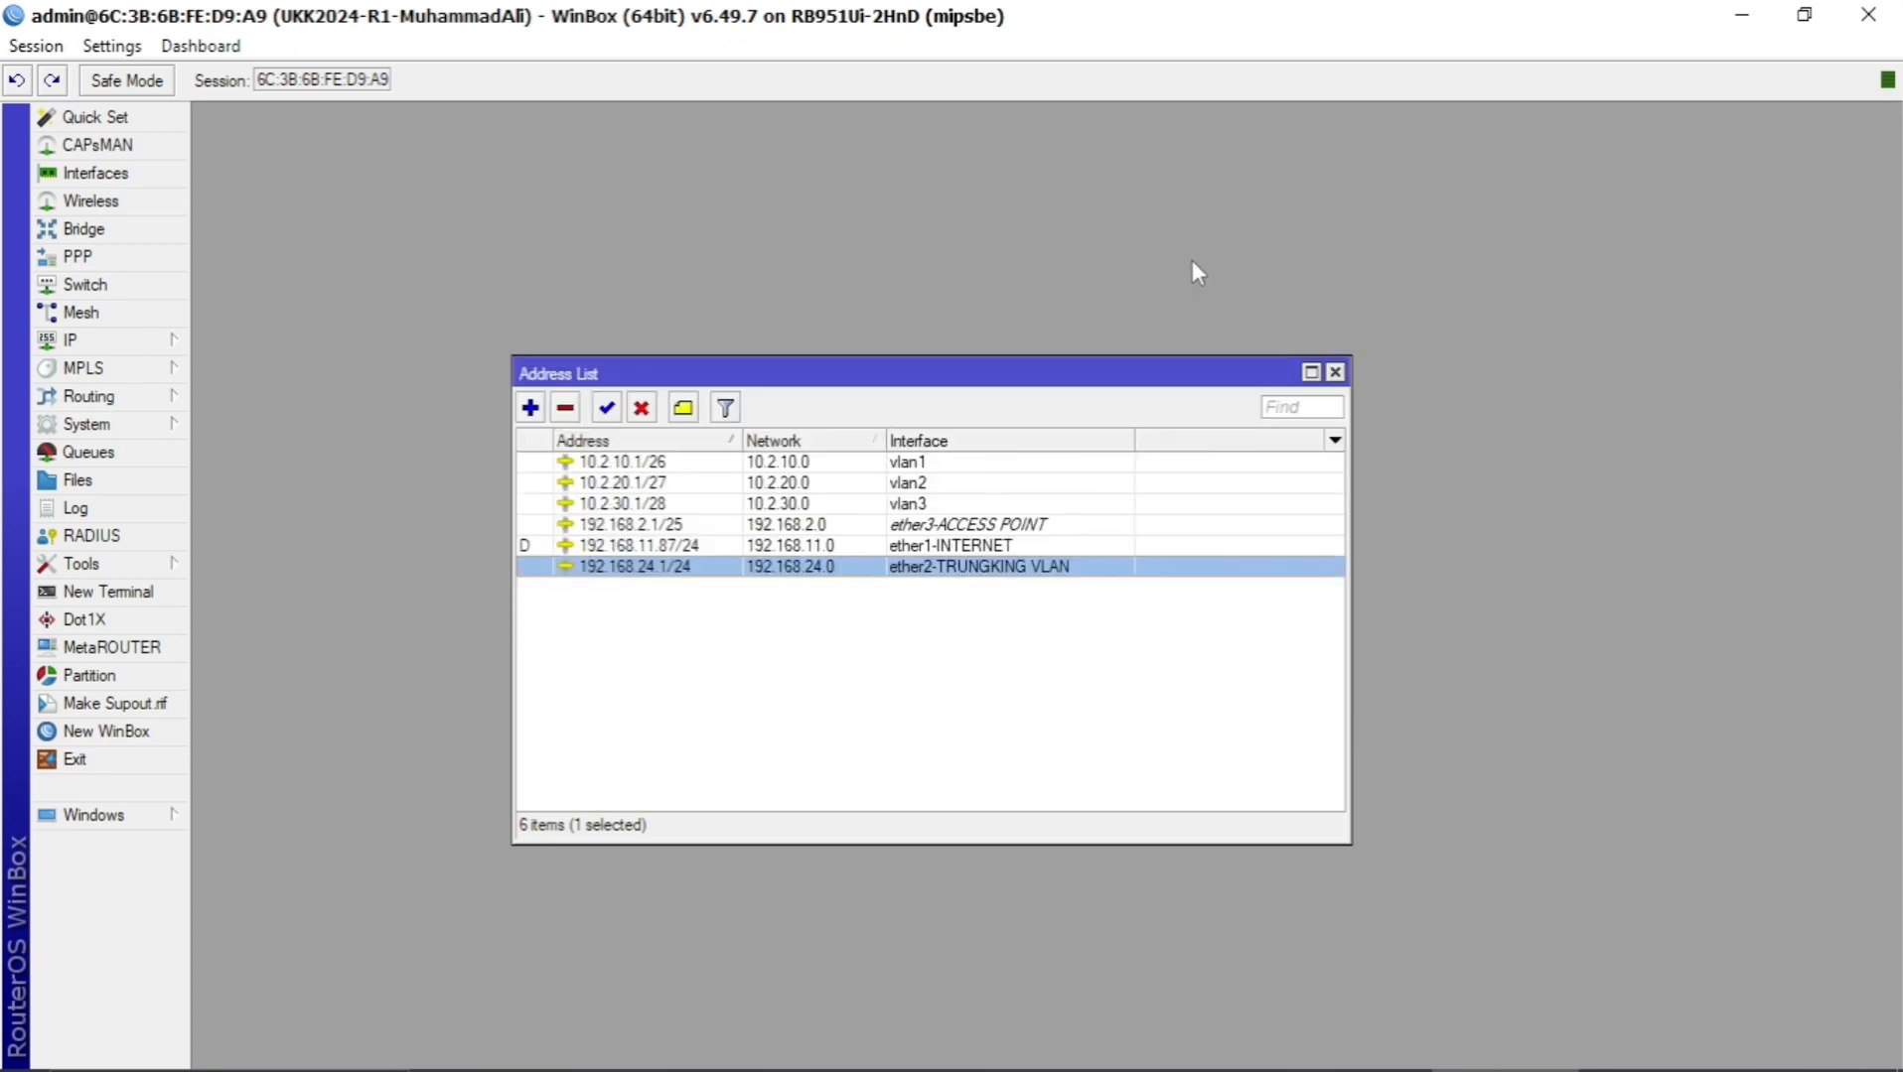
left_click(1336, 373)
Create a new firewall NAT rule with chain srcnat and out interface ether1-INTERNET.
left_click(139, 340)
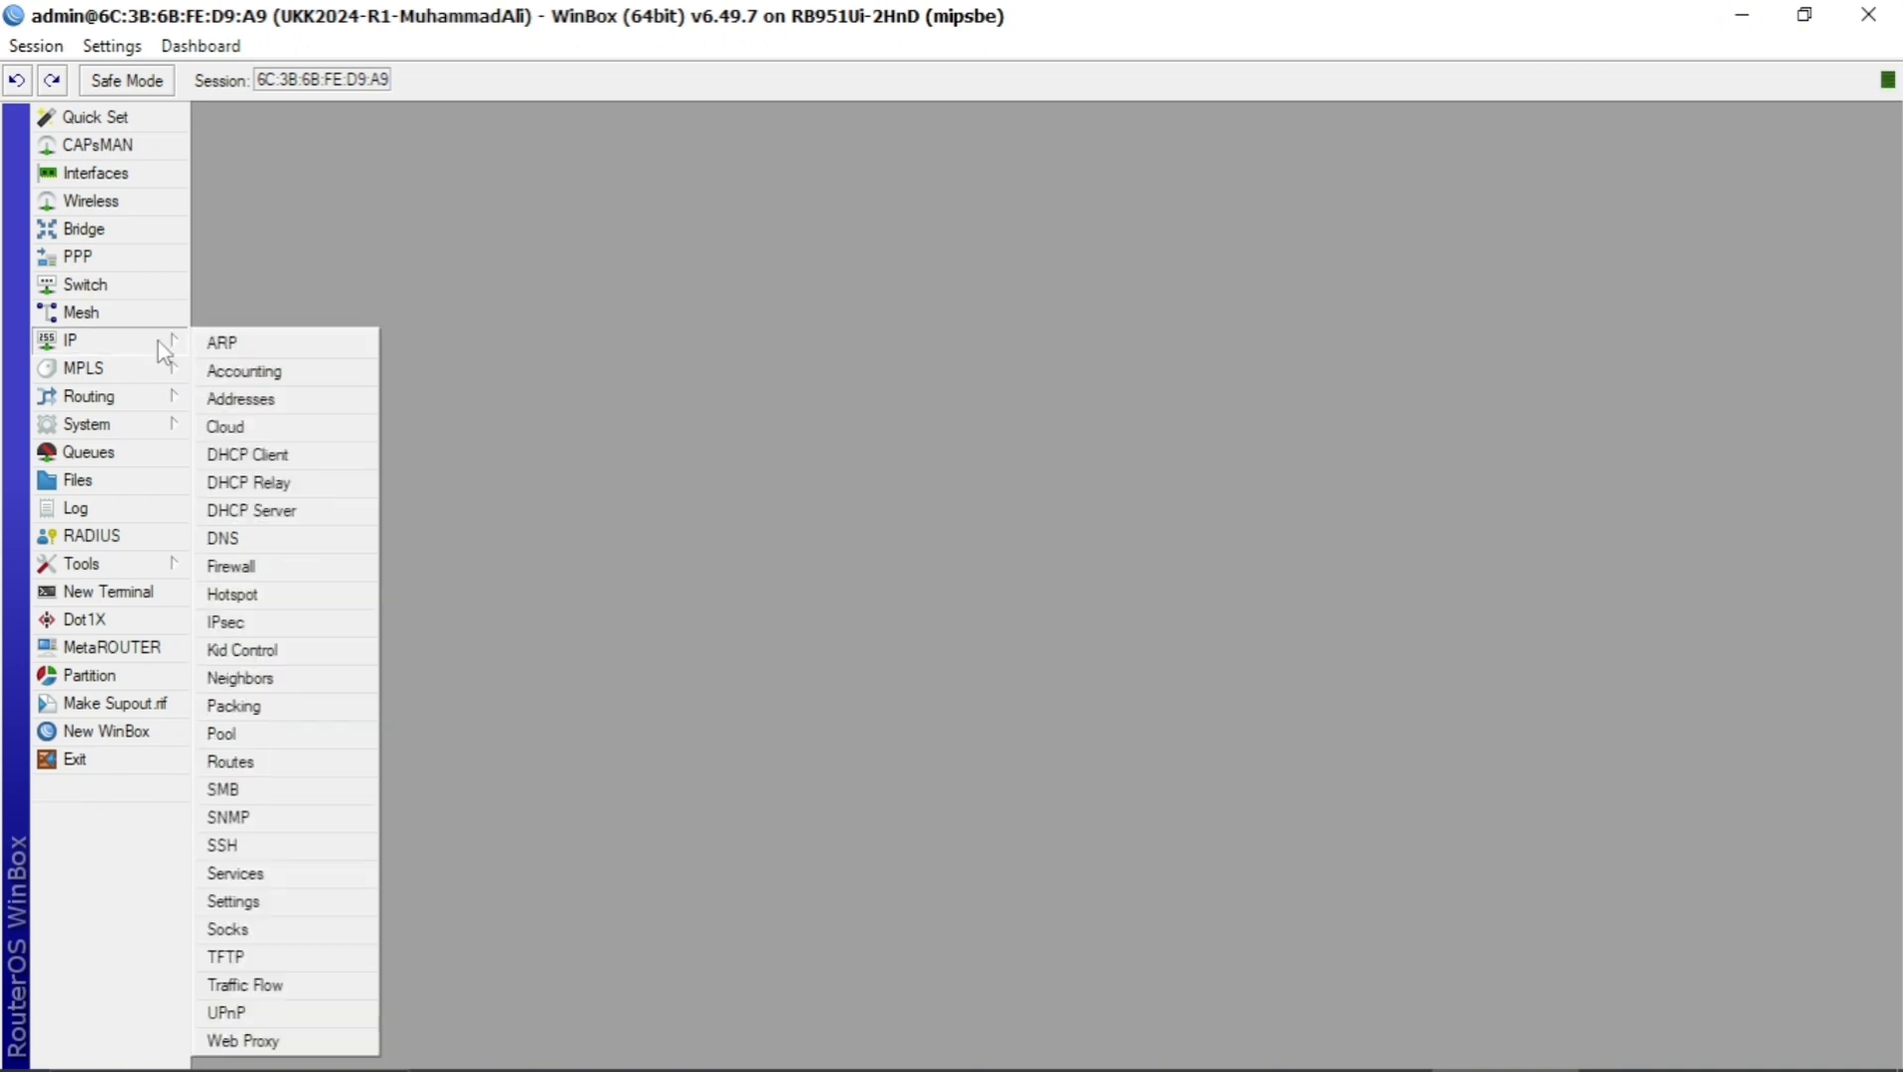
left_click(232, 567)
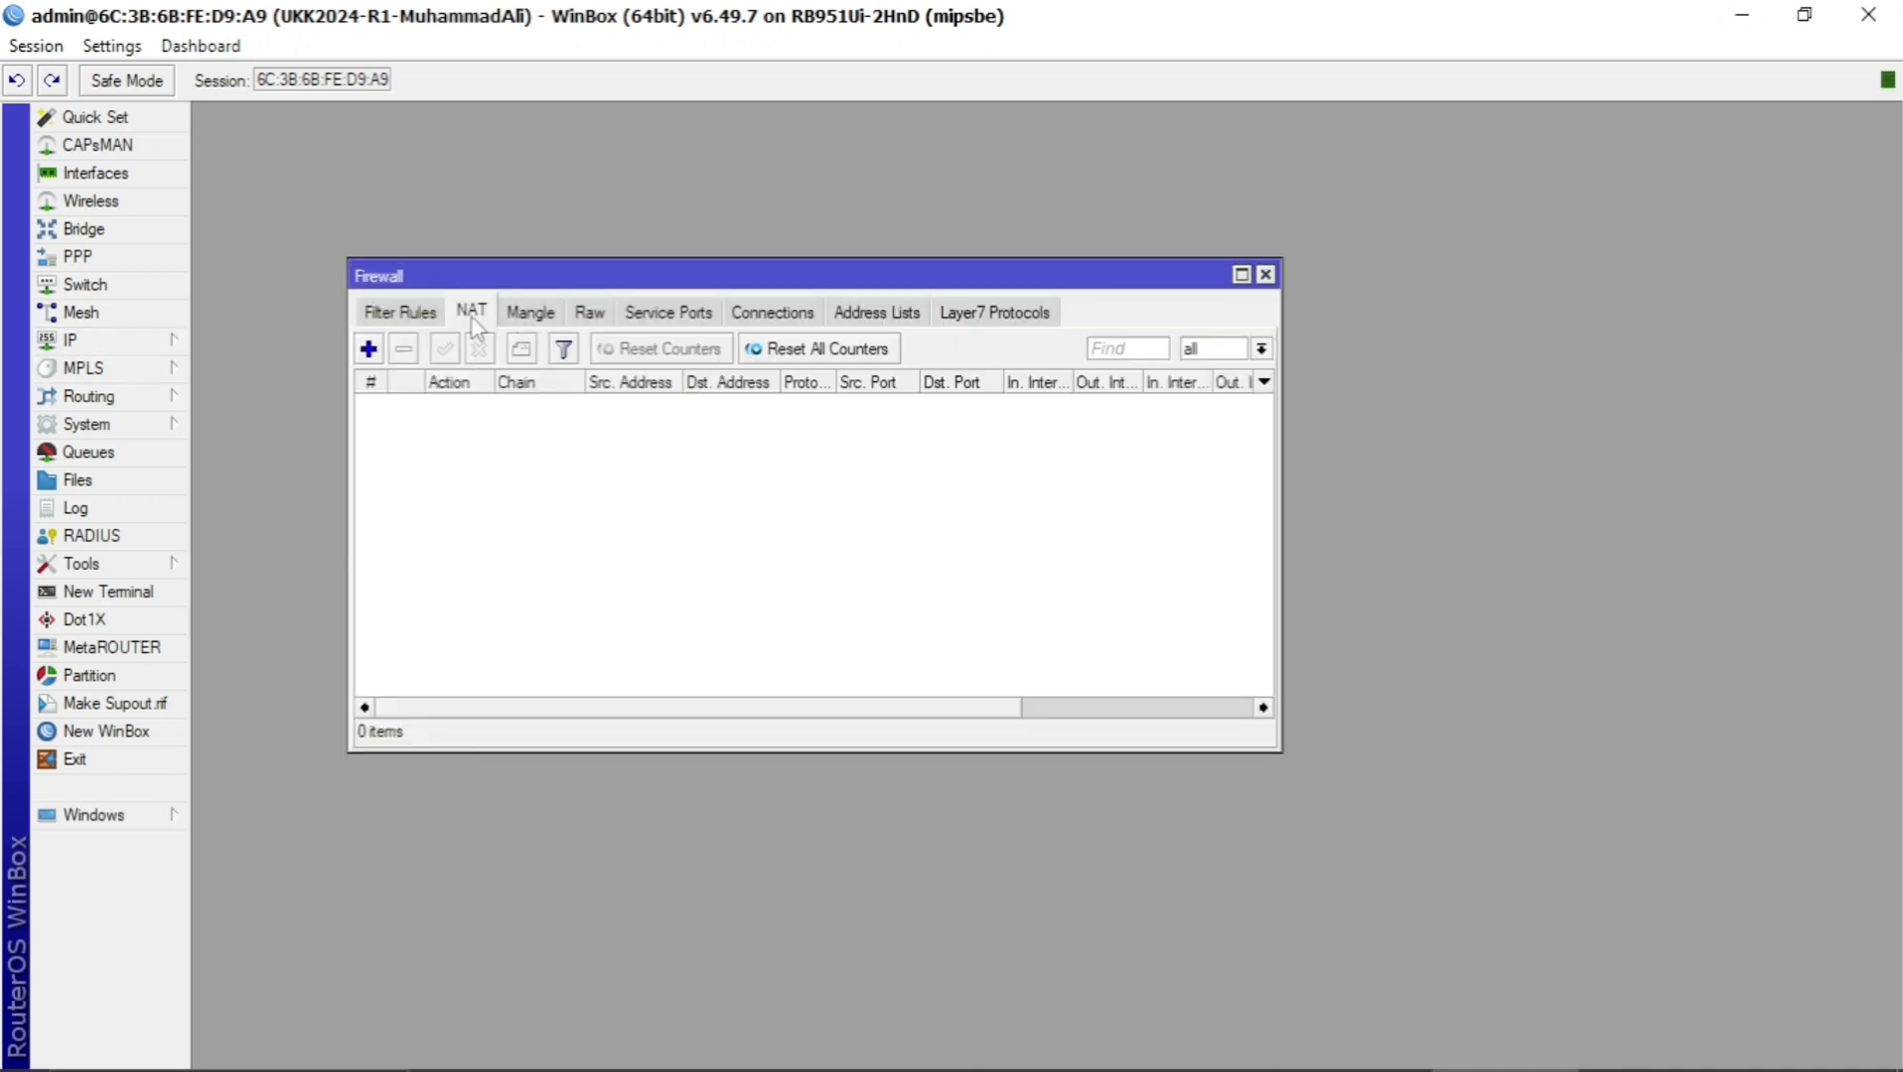
left_click(367, 350)
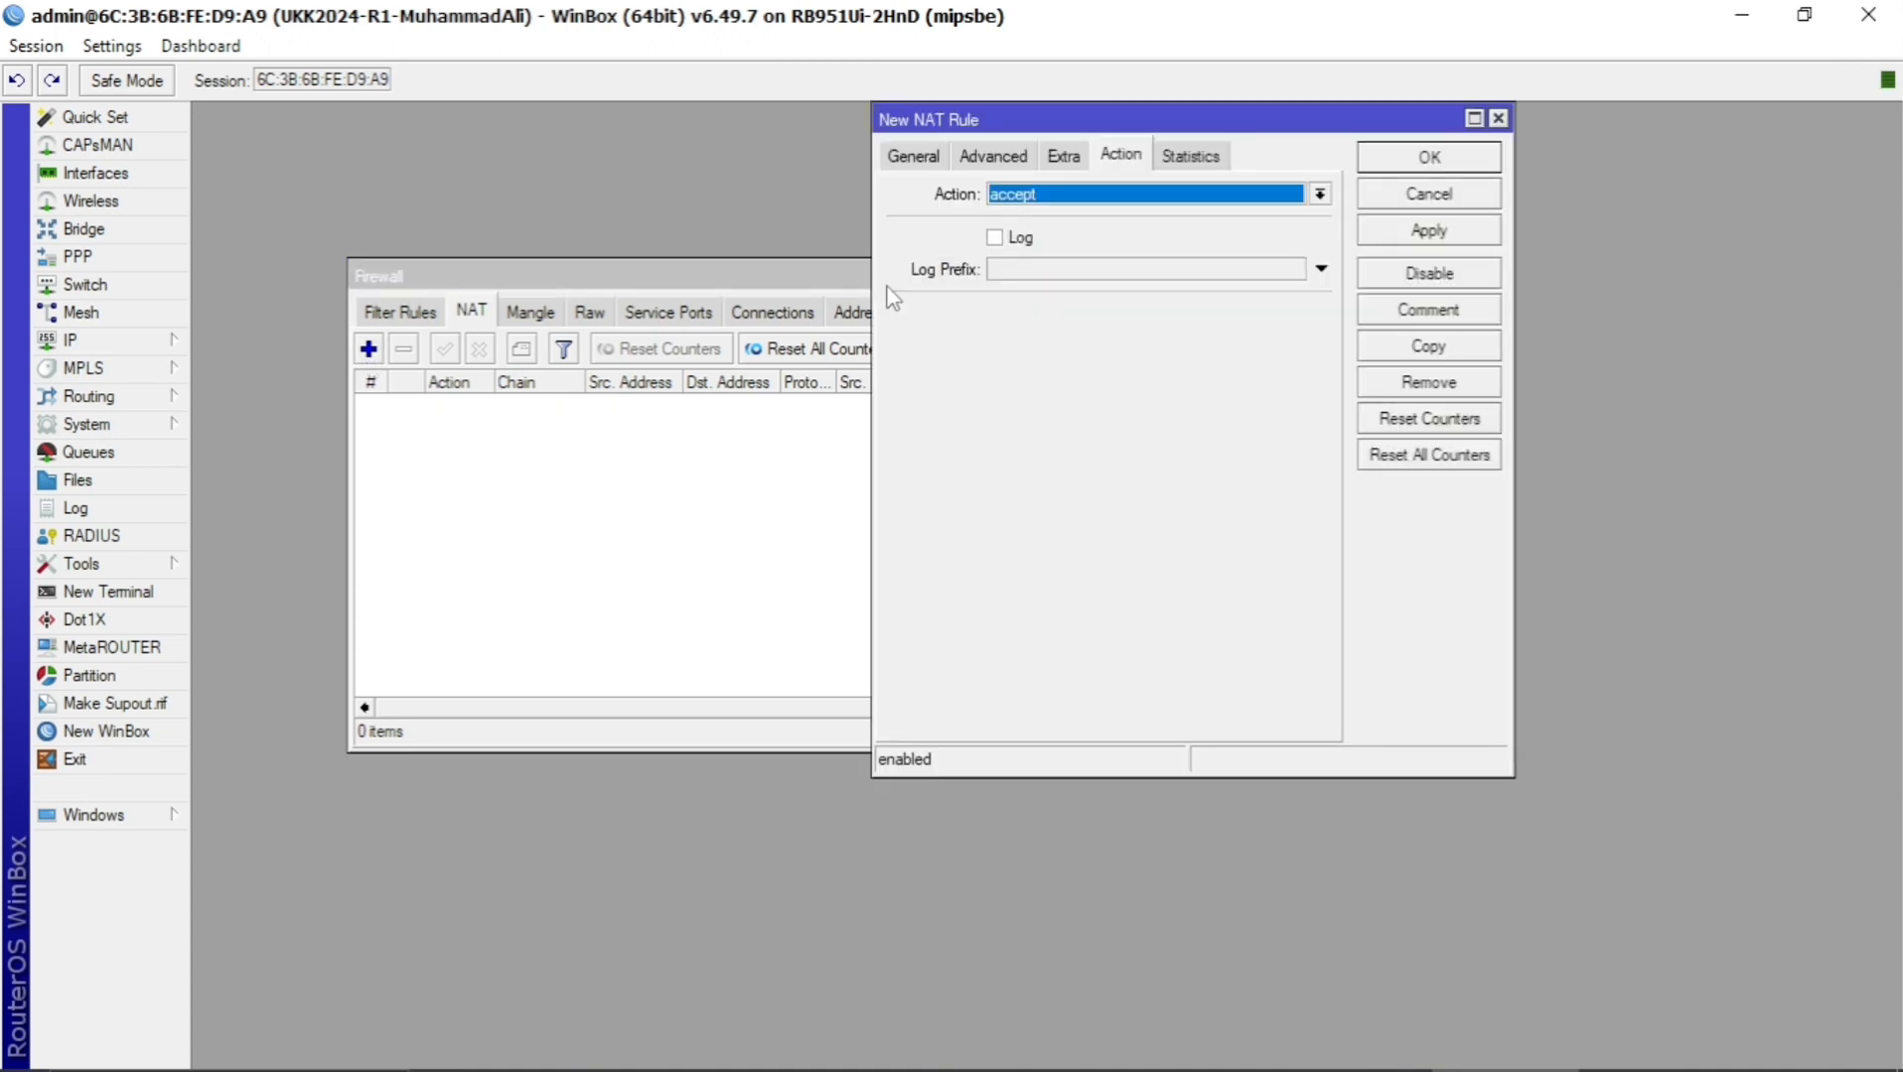
left_click(906, 159)
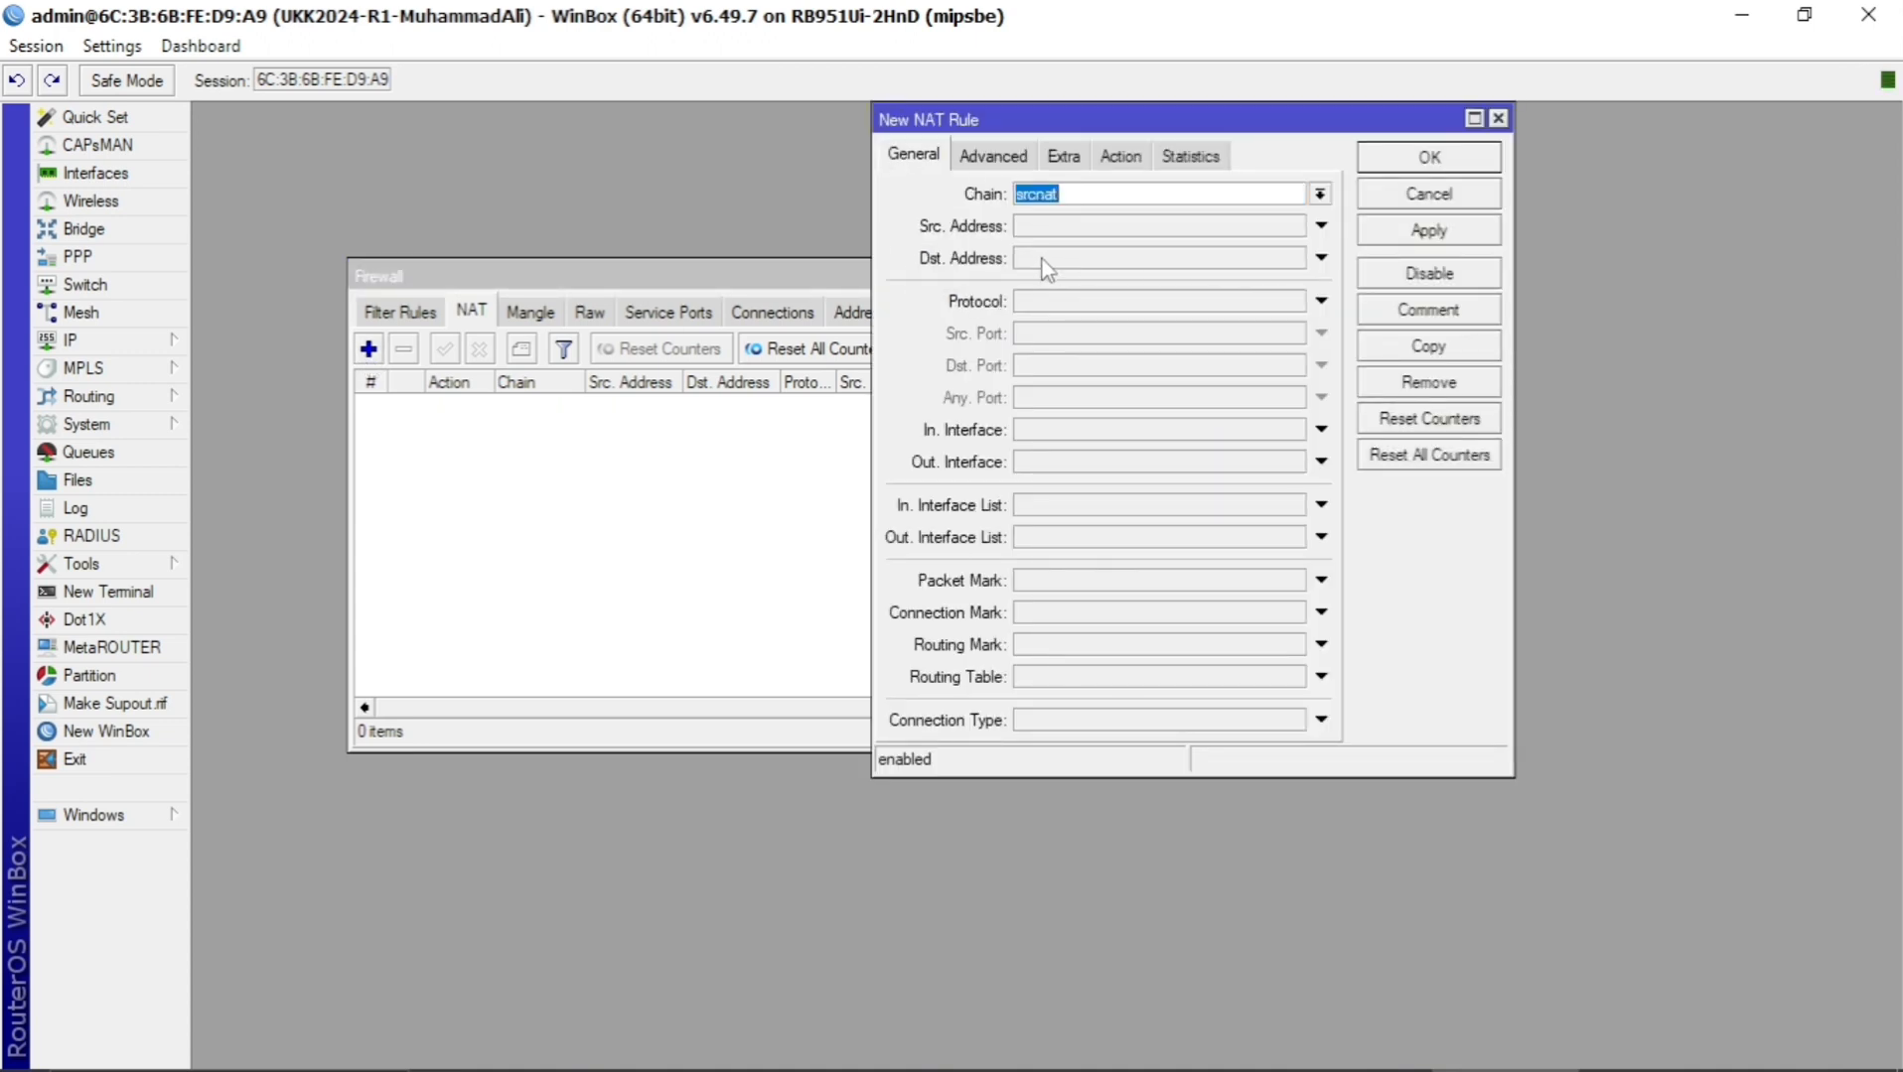
left_click(1084, 195)
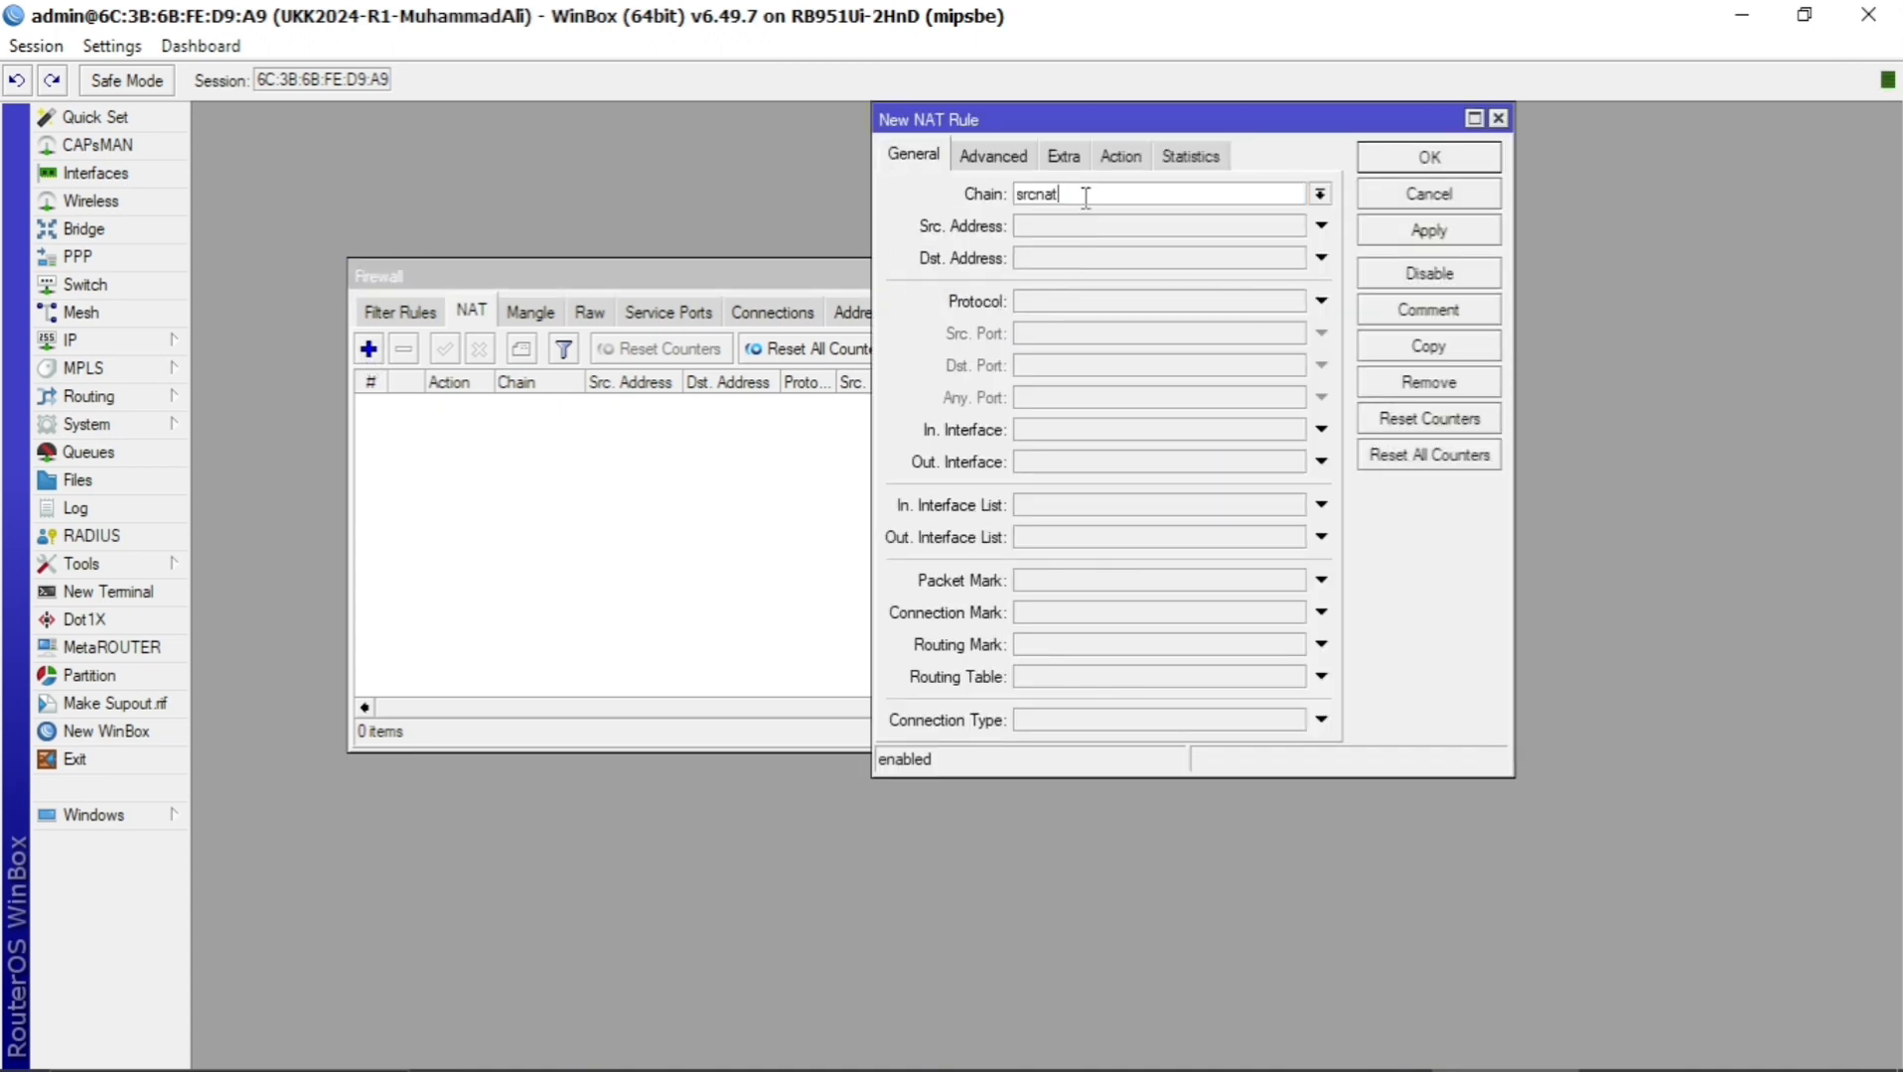
left_click(1050, 467)
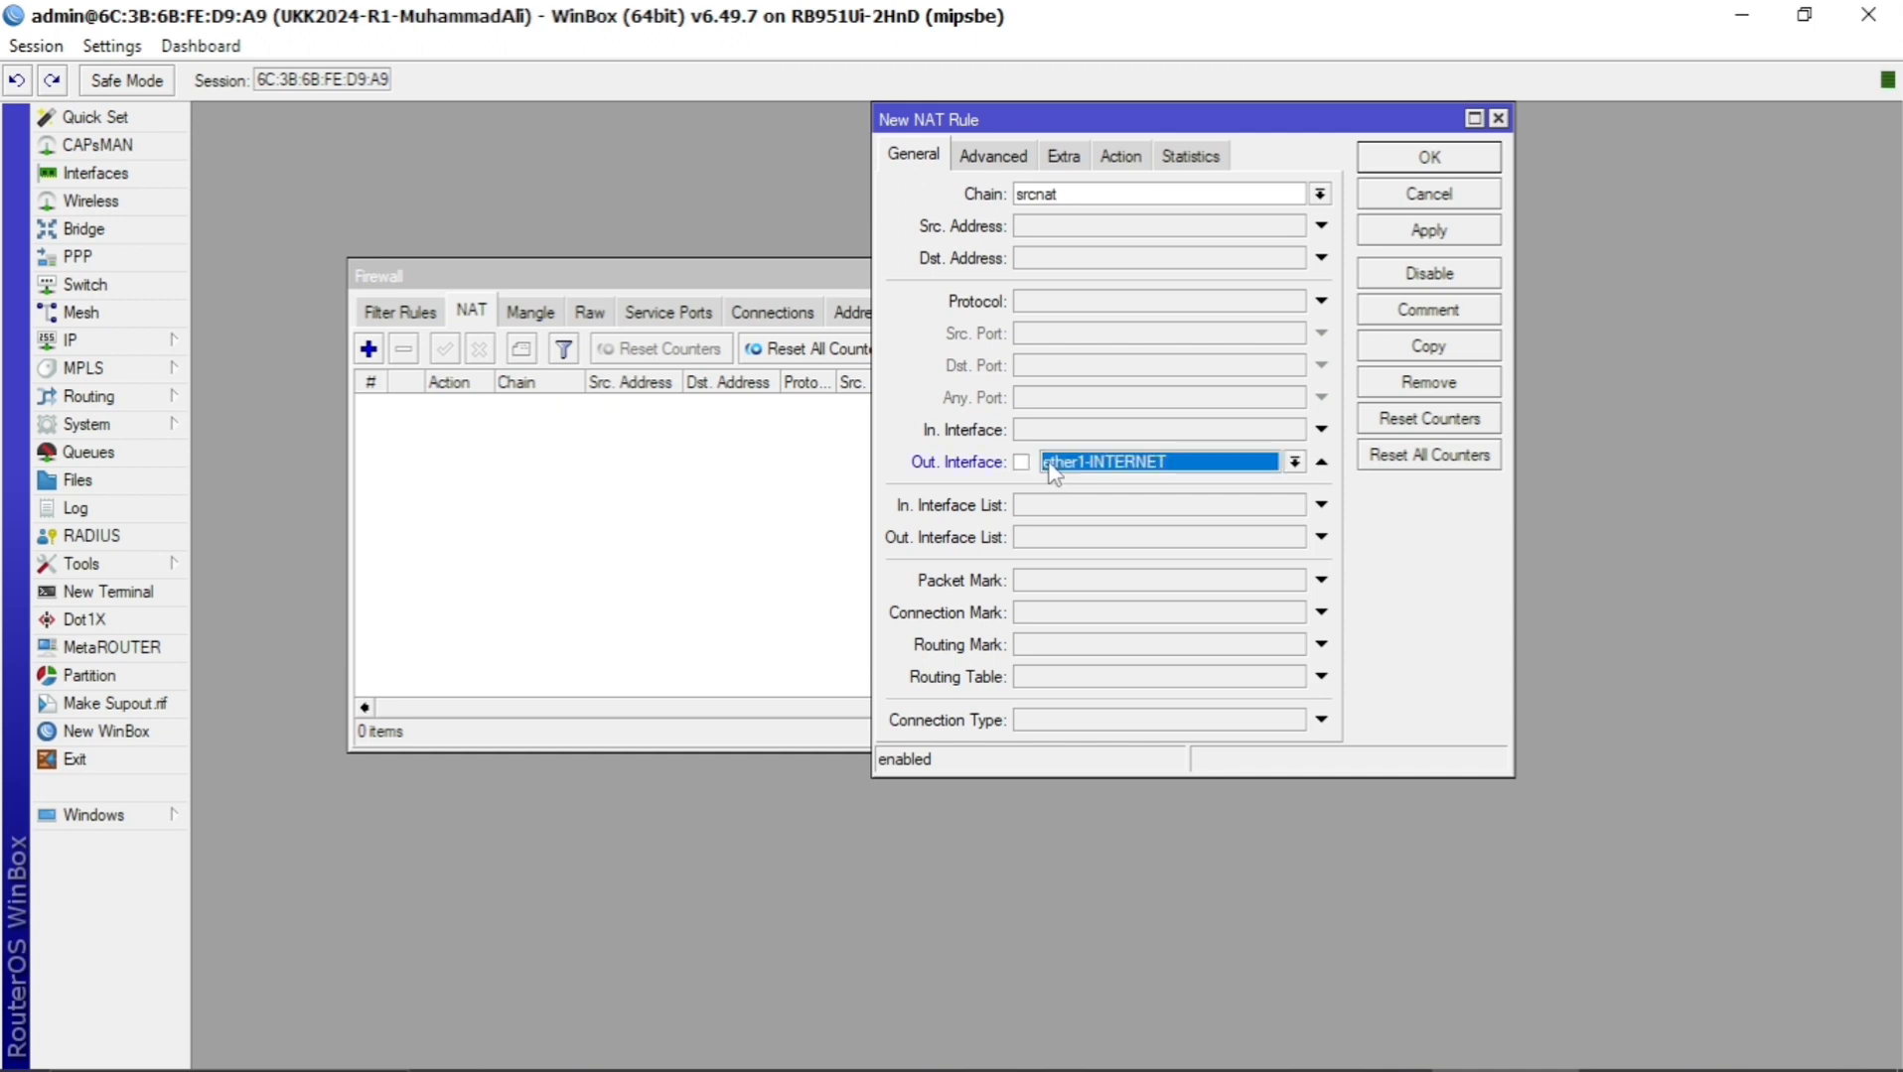
Set the NAT rule's action to masquerade, save the rule, and close the firewall window.
left_click(1113, 159)
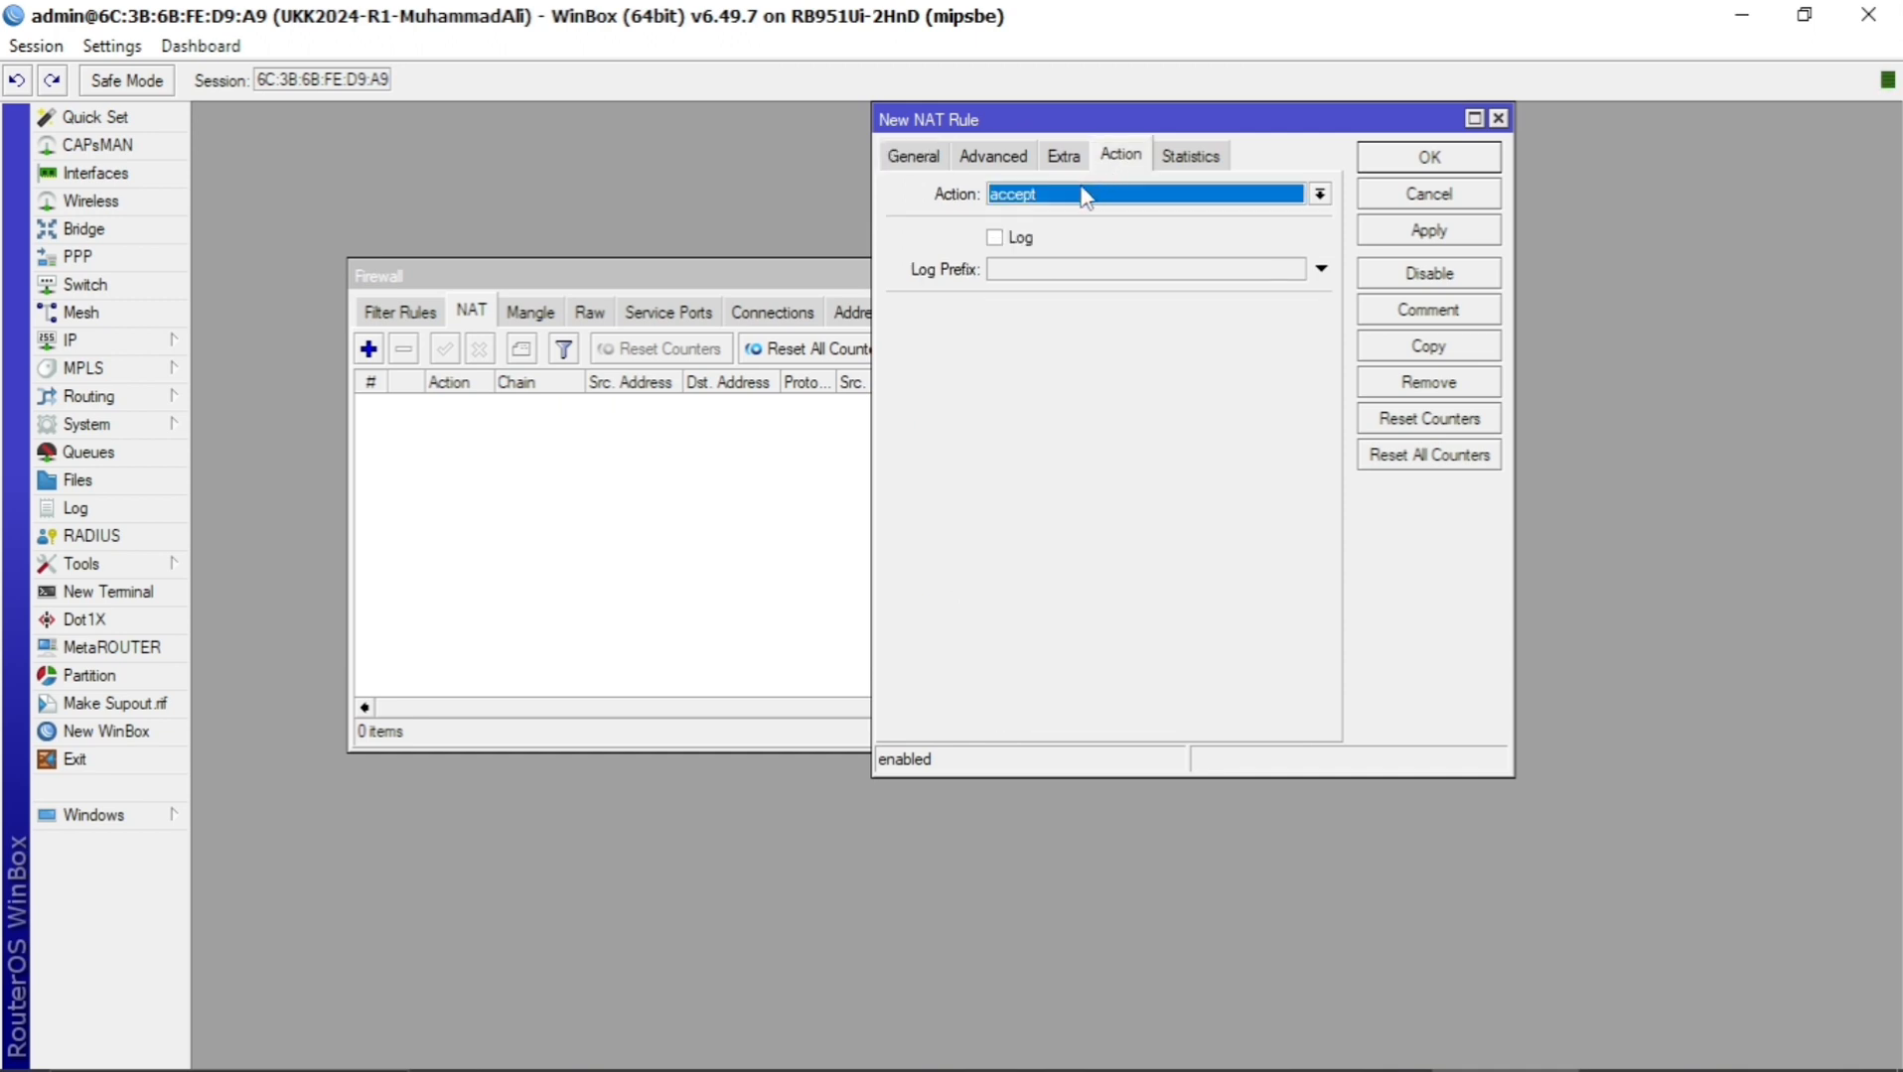
left_click(1088, 194)
left_click(1060, 325)
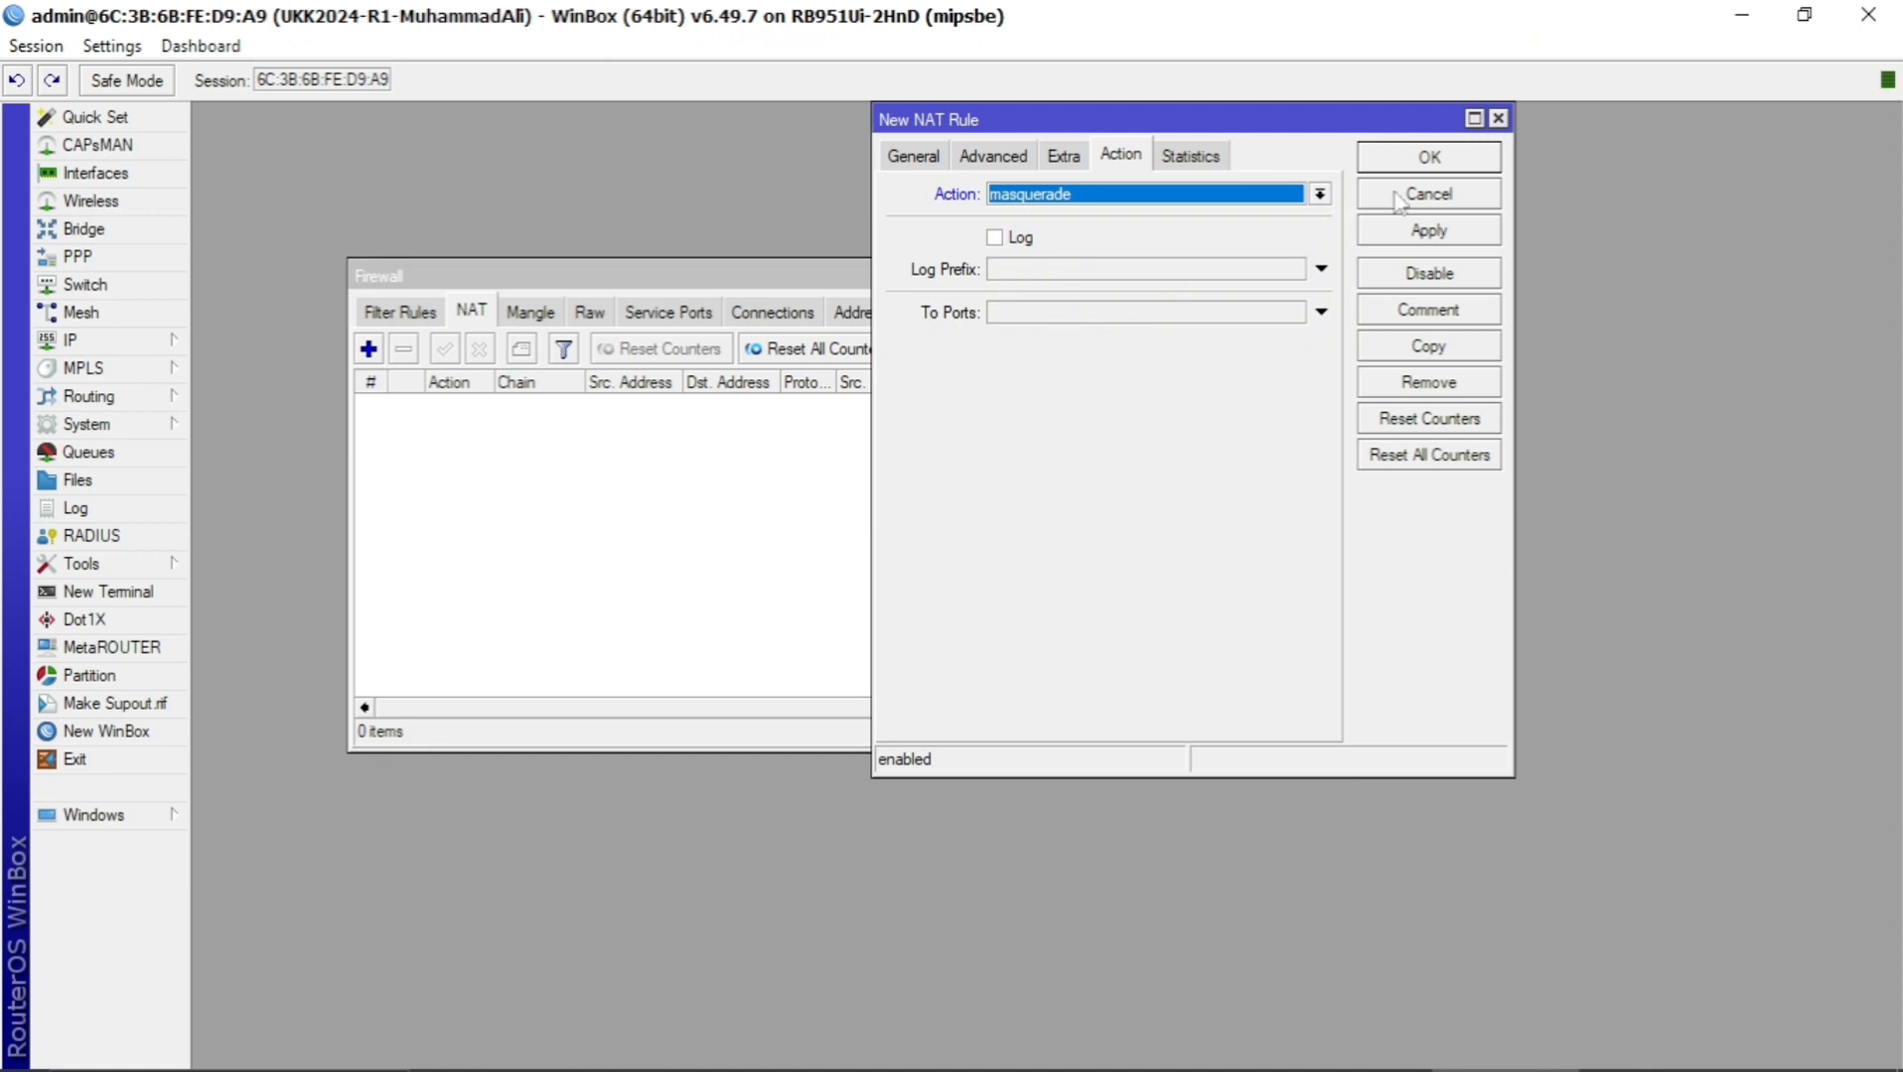
left_click(1385, 238)
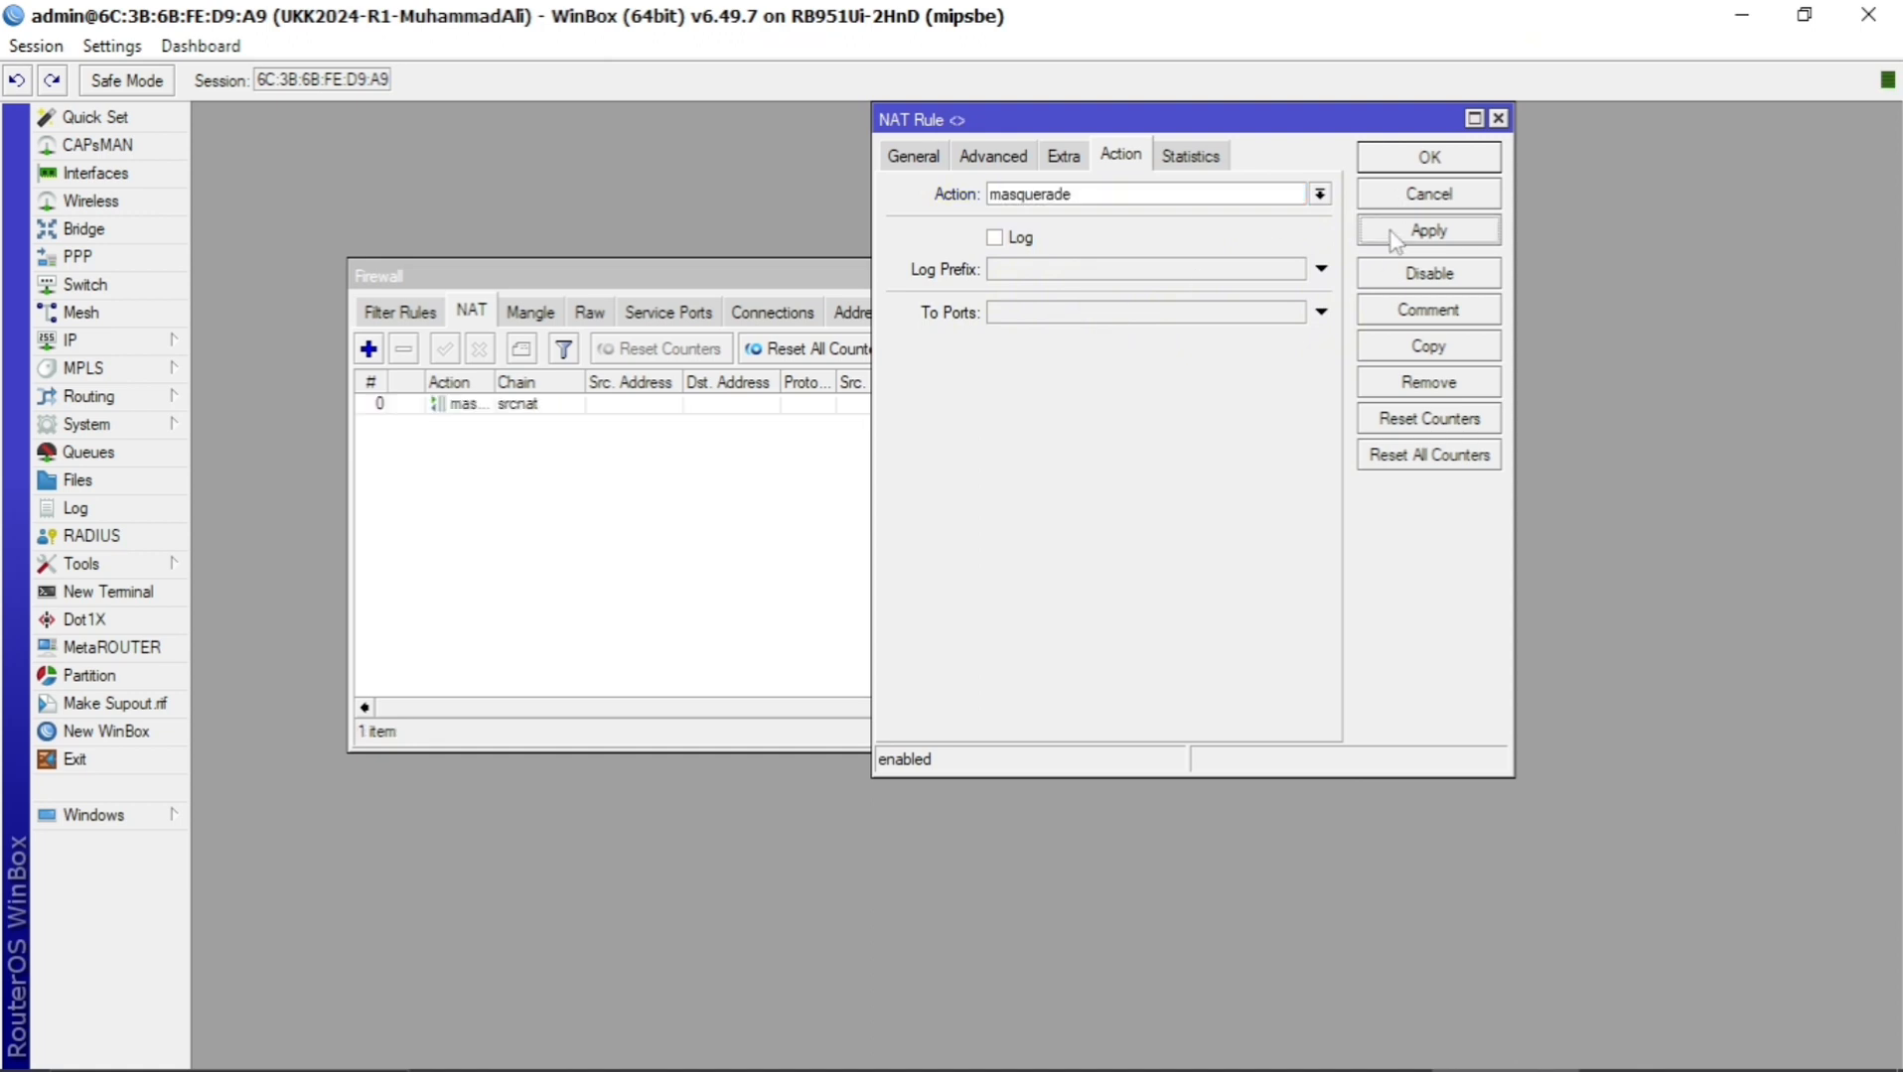
left_click(1410, 159)
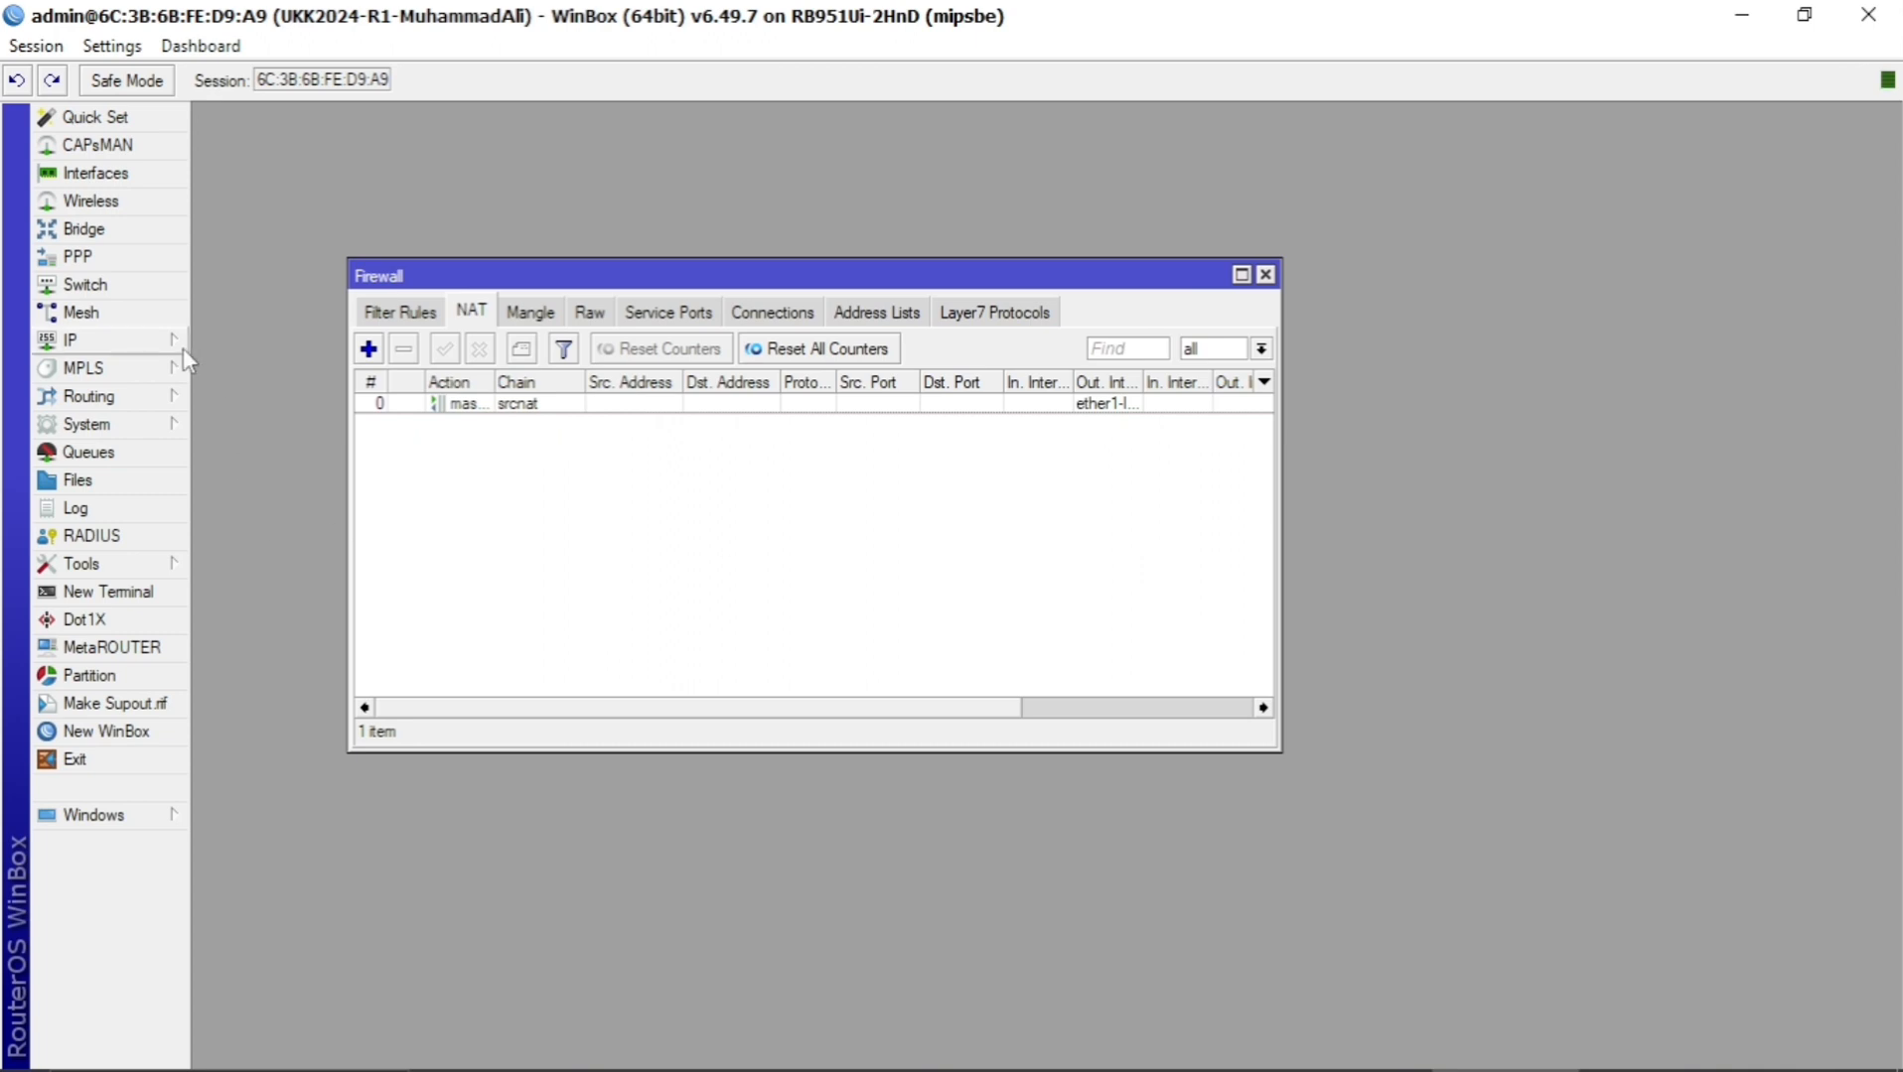
left_click(1265, 275)
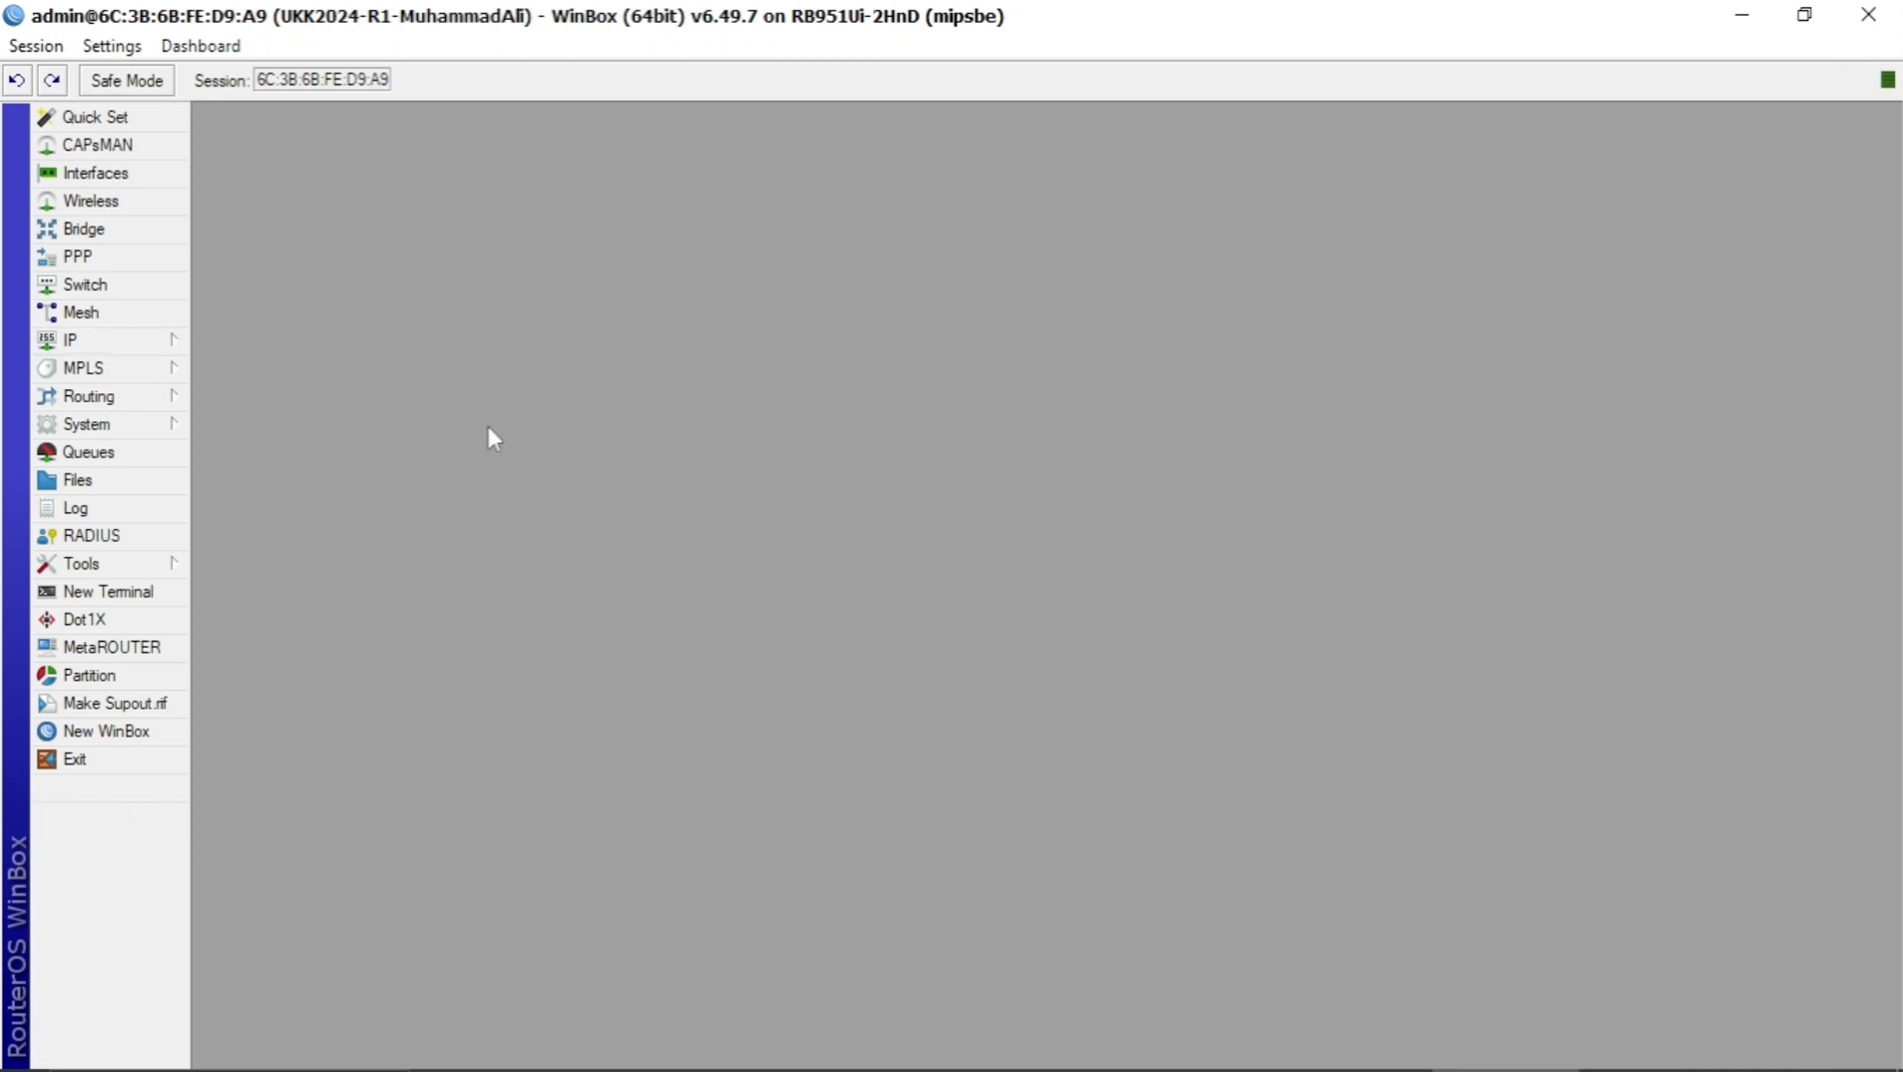
Open a router terminal and log in as user adm, submitting the account password at the prompt.
left_click(111, 593)
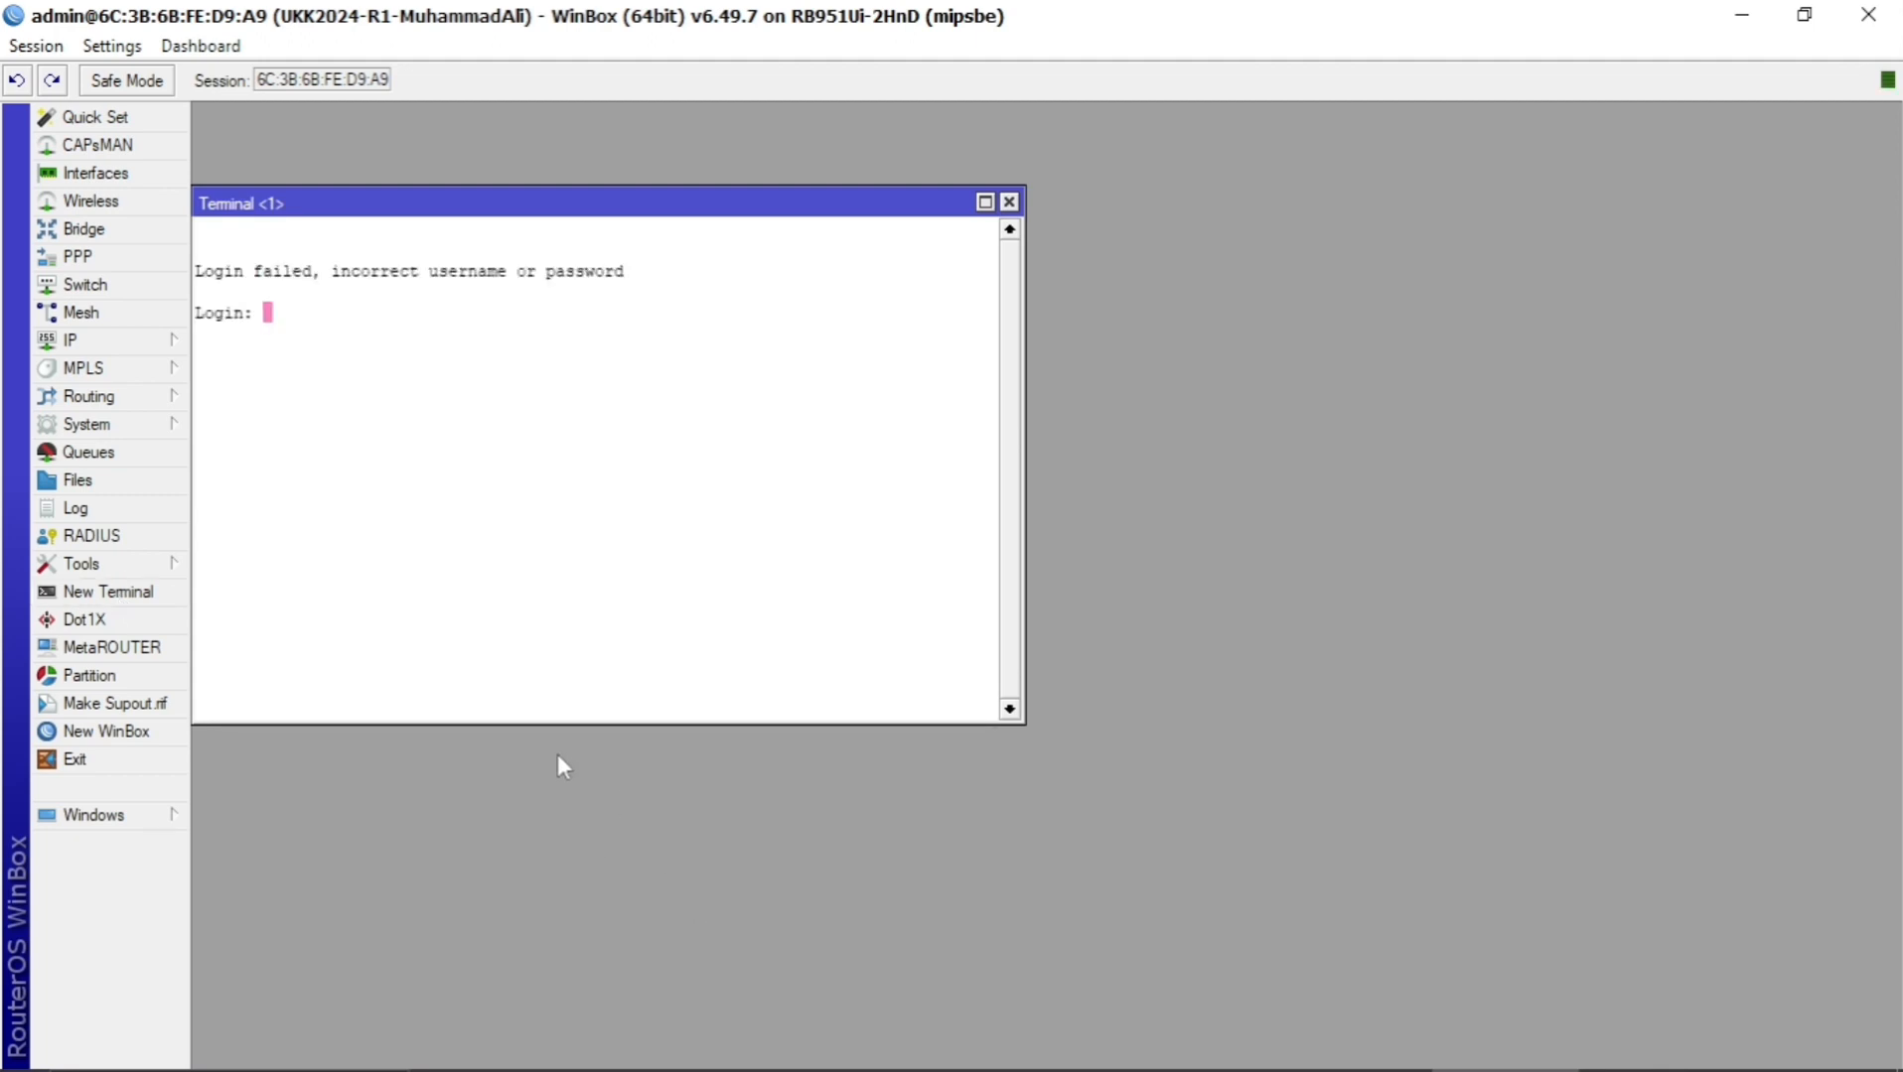
type("adm")
key("Return")
left_click_drag(591, 201, 990, 266)
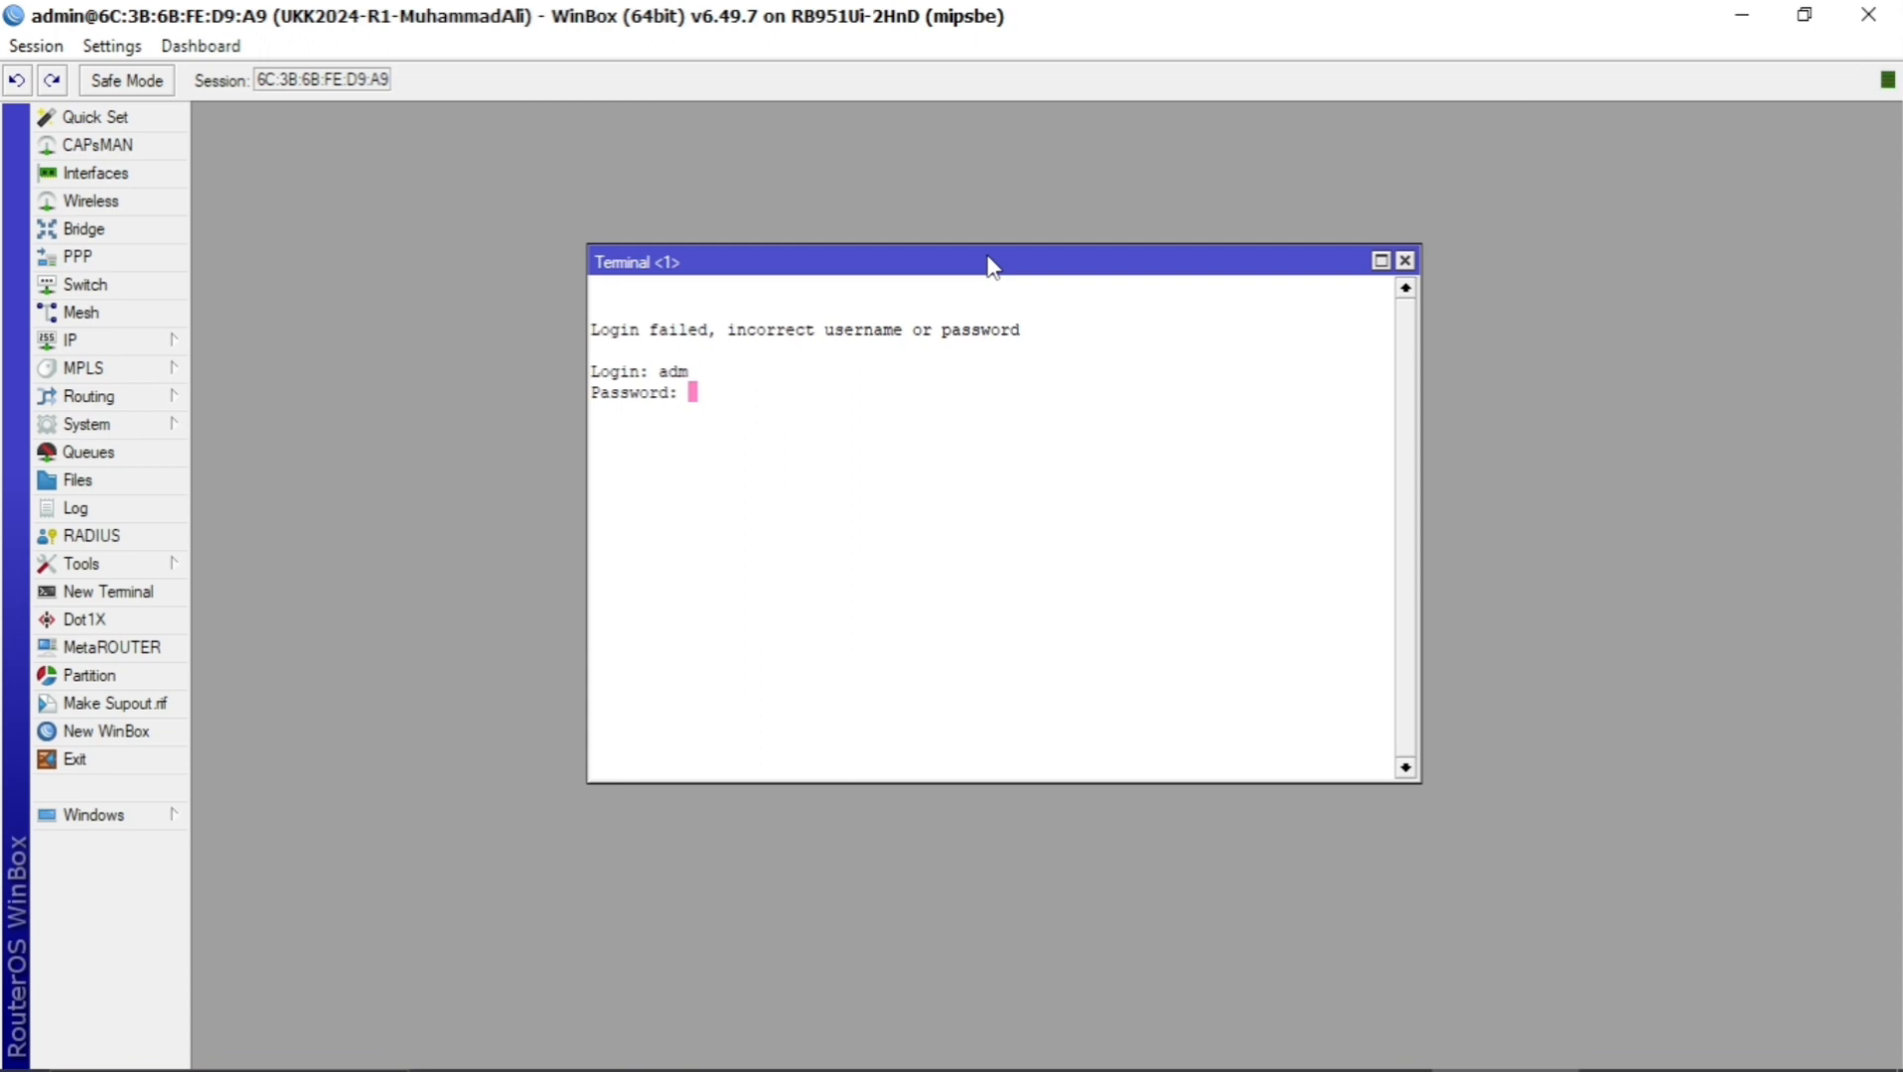
key("Return")
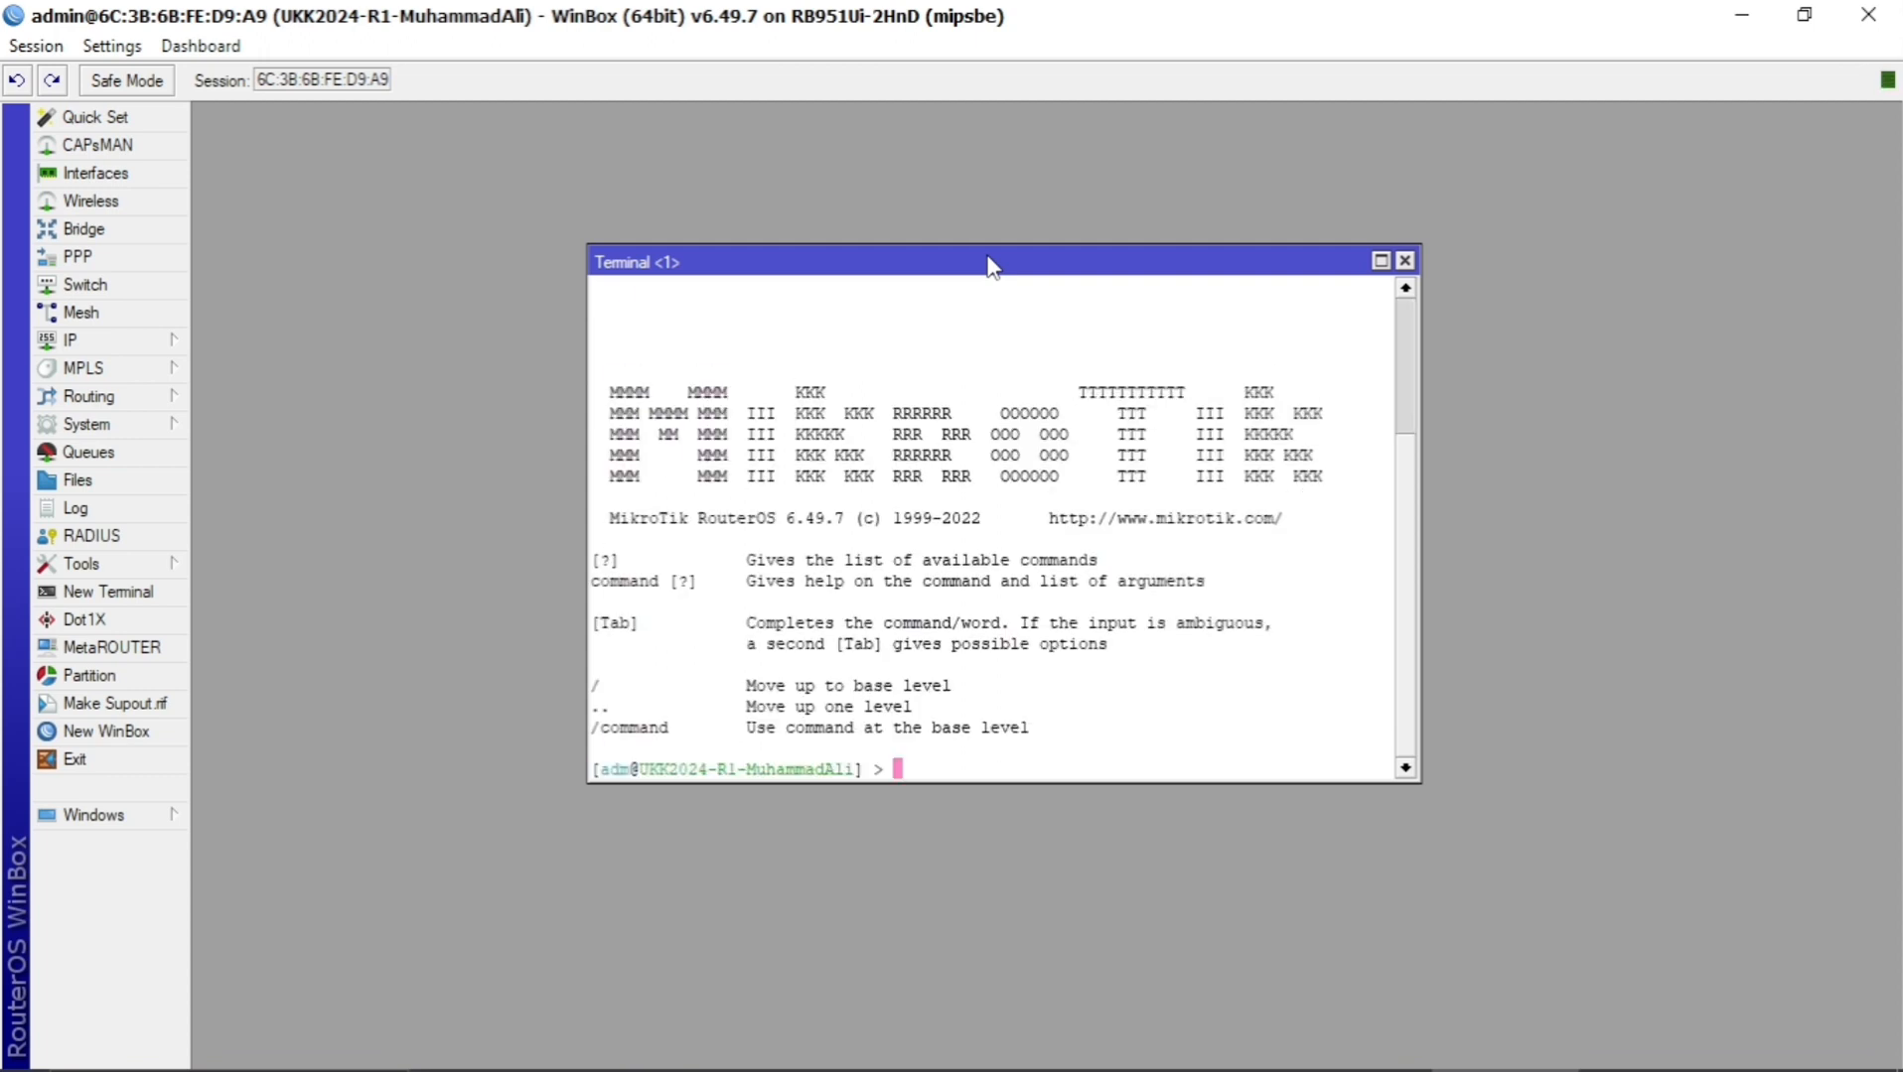
Test the router's Internet connection by pinging google.com from the terminal, and stop the ping after a few replies.
type("ping google.com")
key("Return")
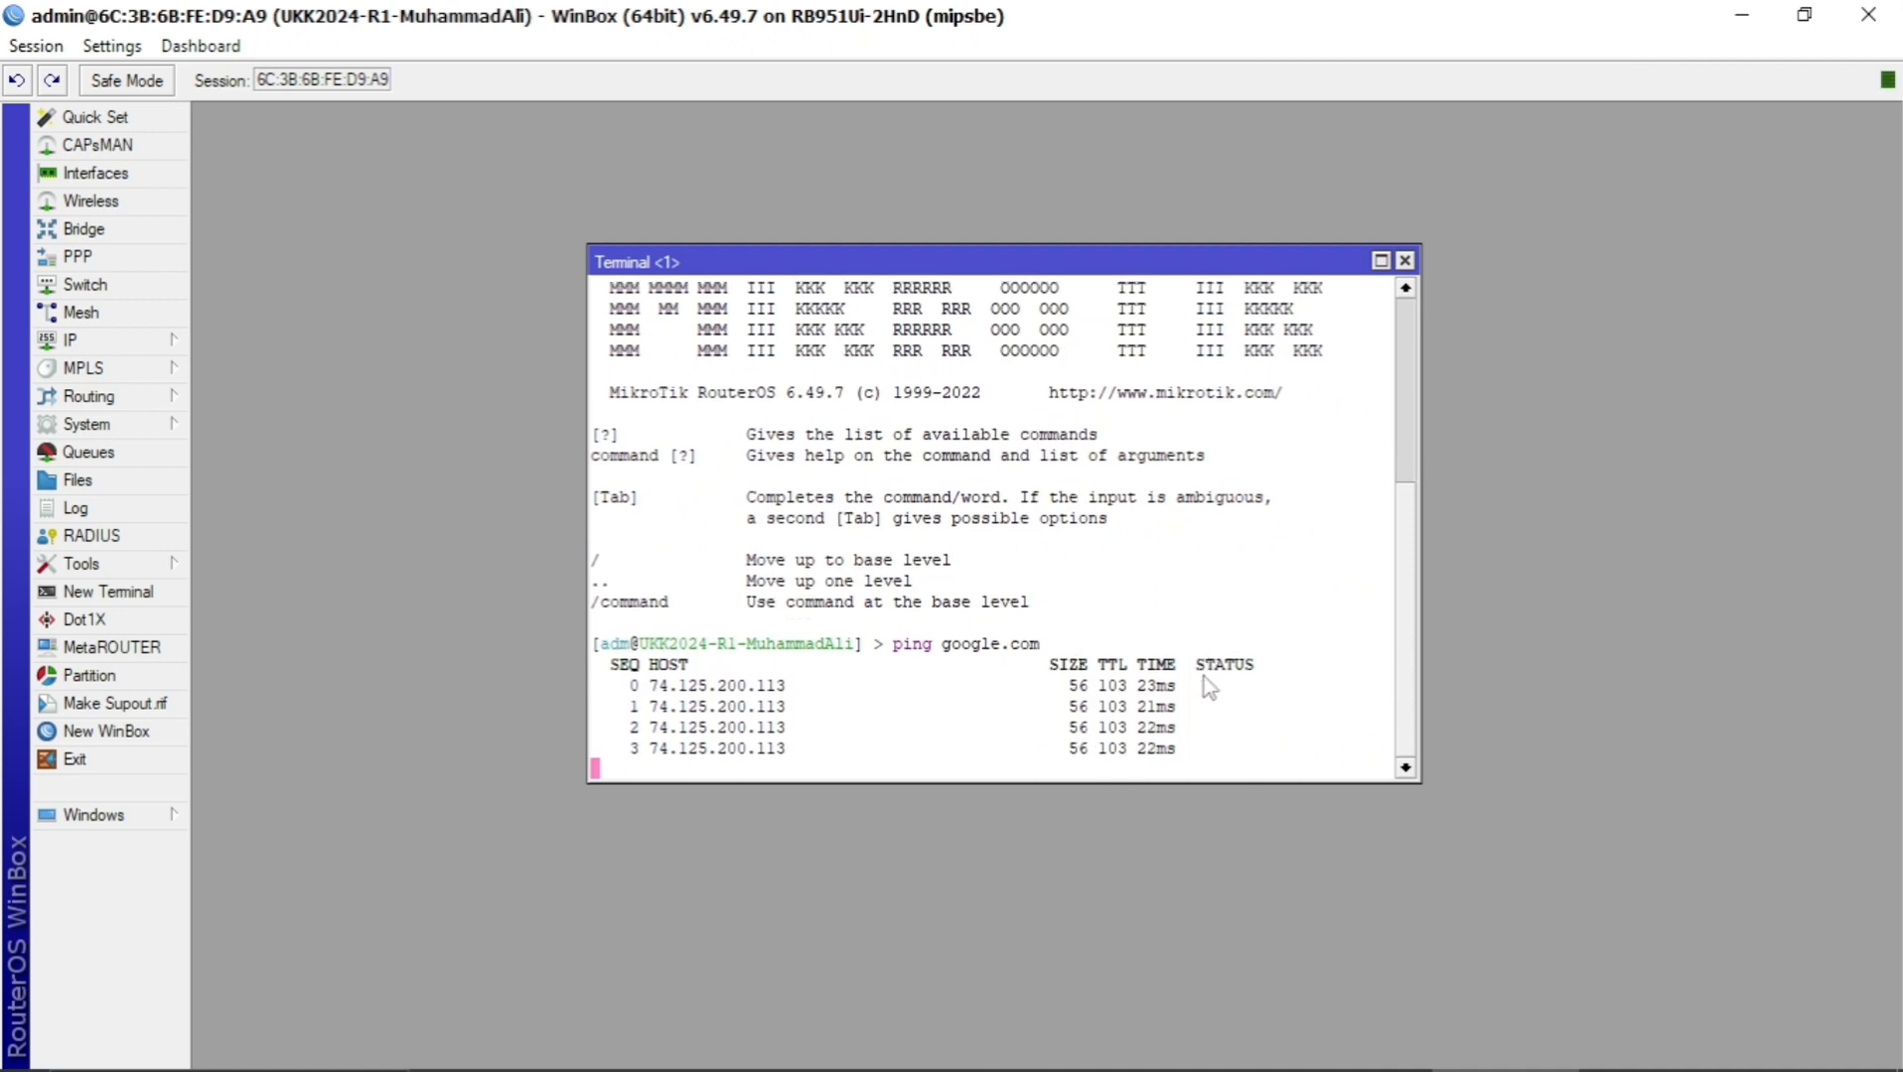
key("ctrl+c")
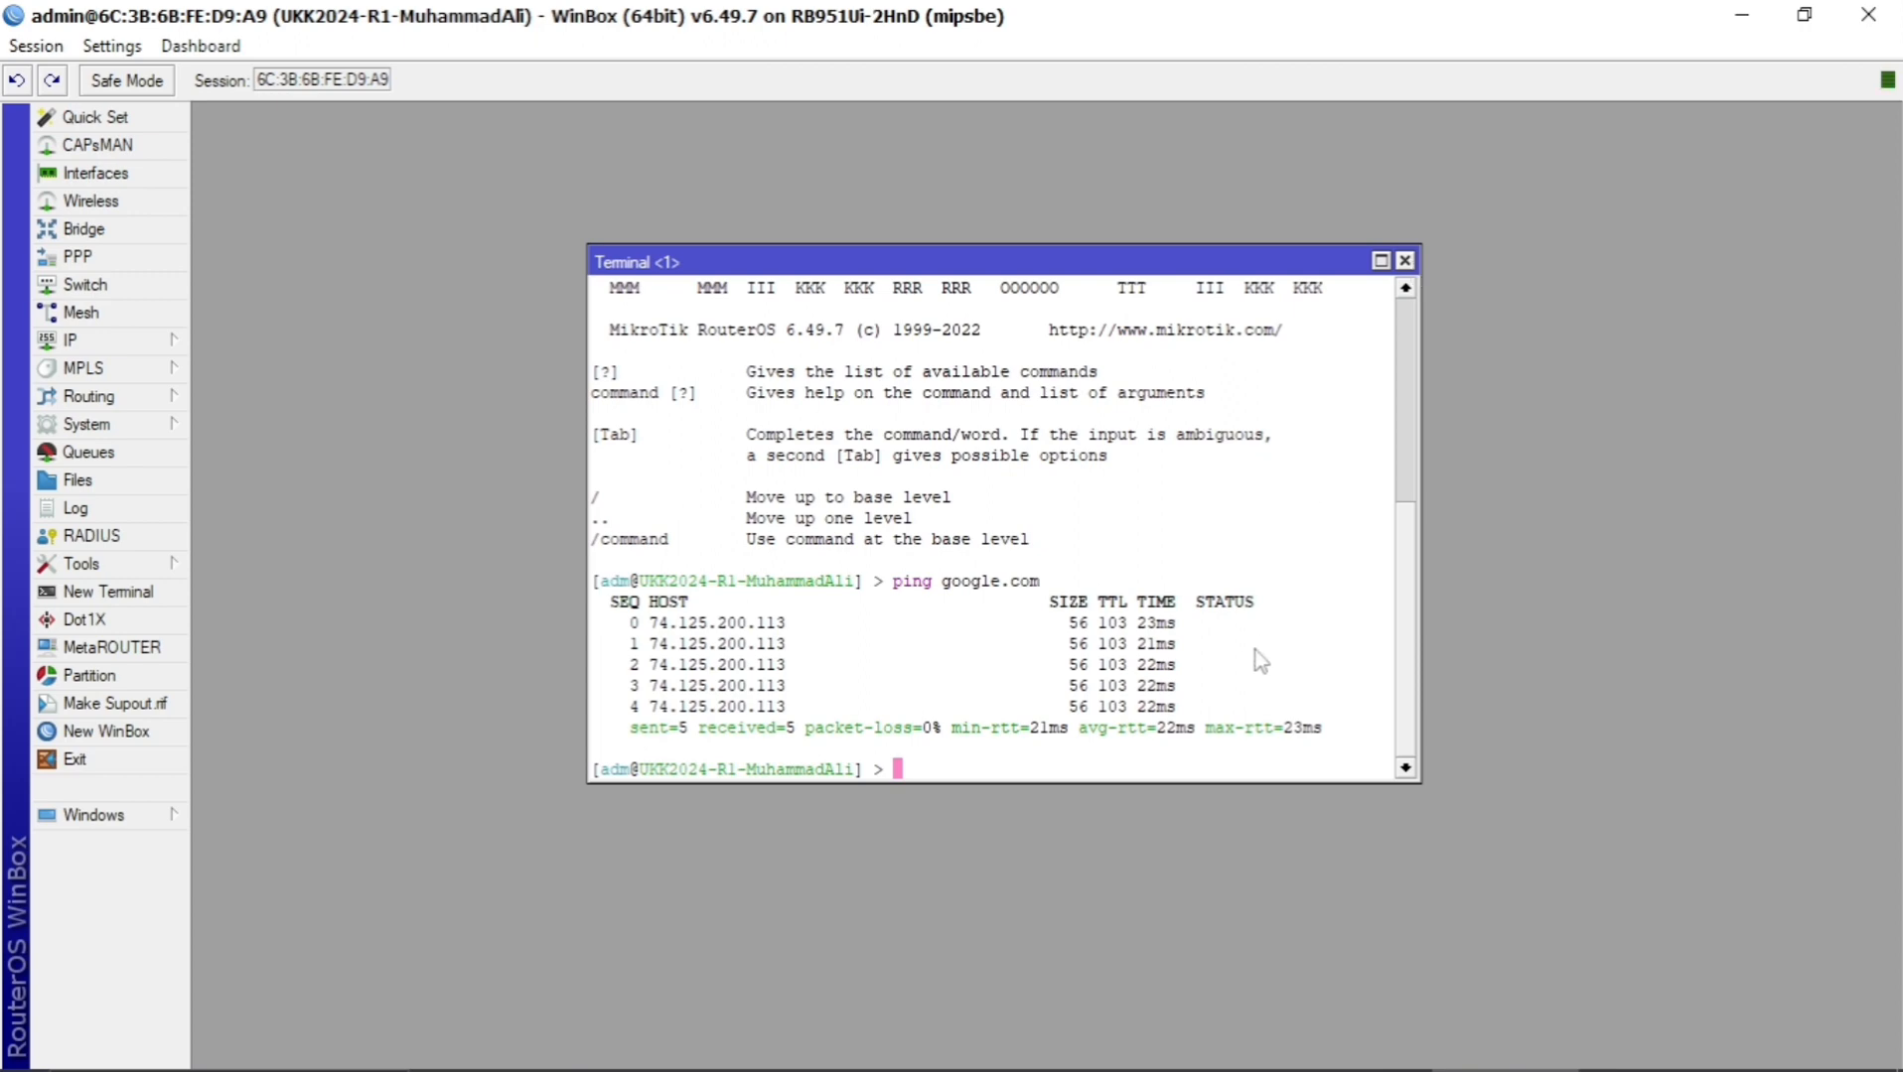
Set up a DHCP server on vlan1 with DHCP Setup, handing out 10.2.10.2-10.2.10.62 and accepting the other suggested settings.
key("alt+Tab")
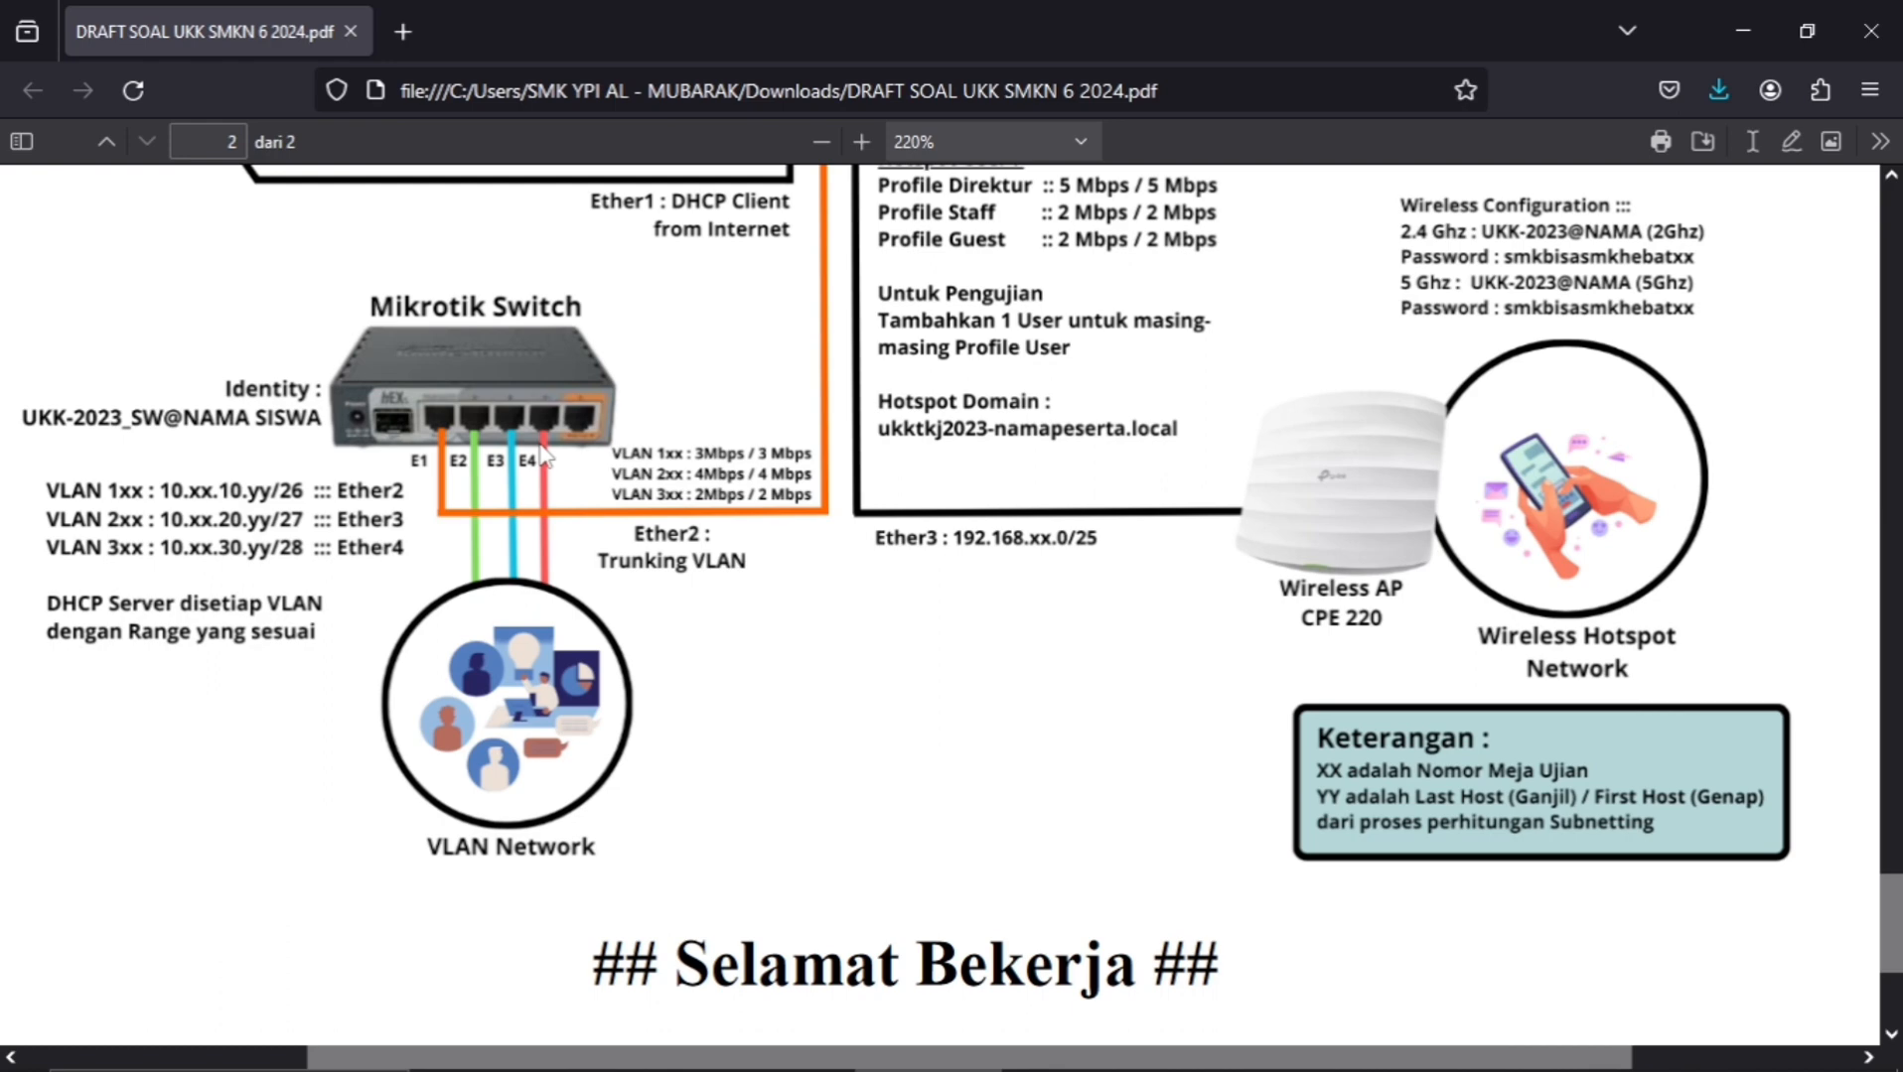
key("alt+Tab")
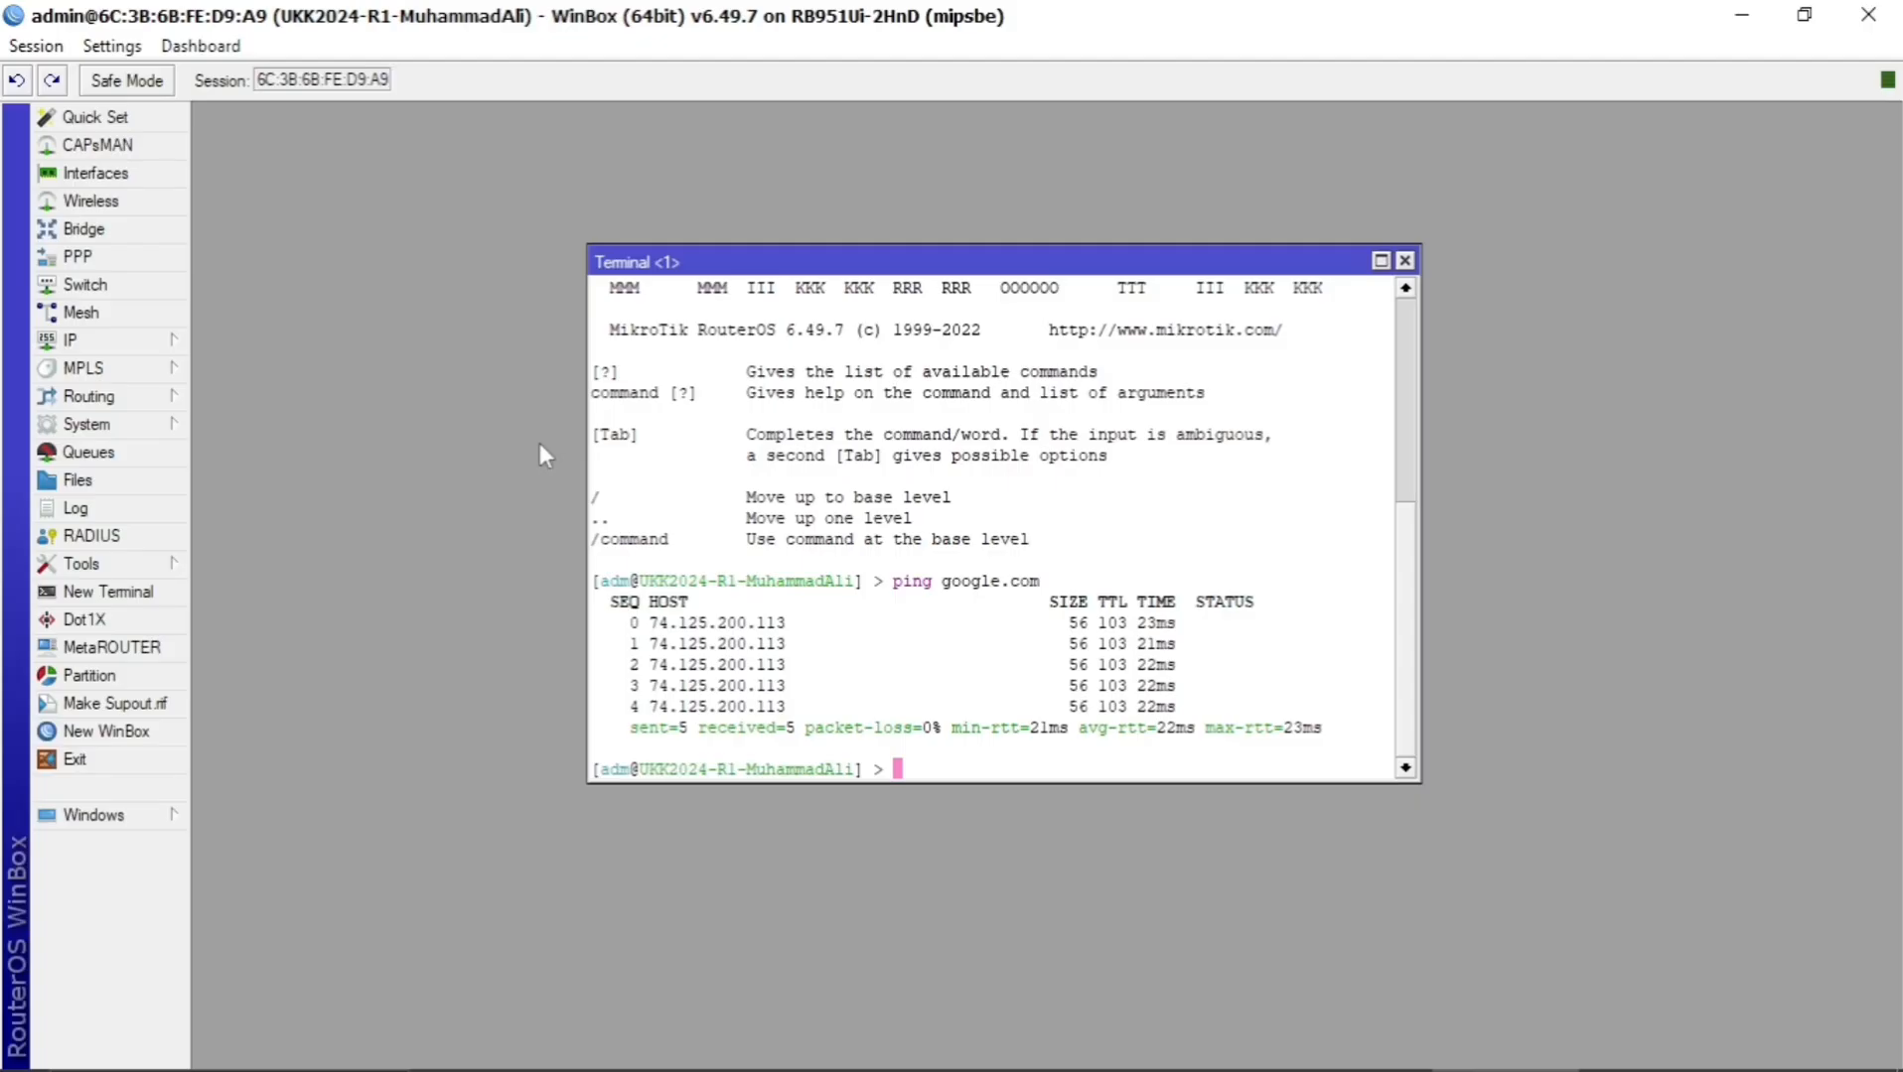
left_click(111, 343)
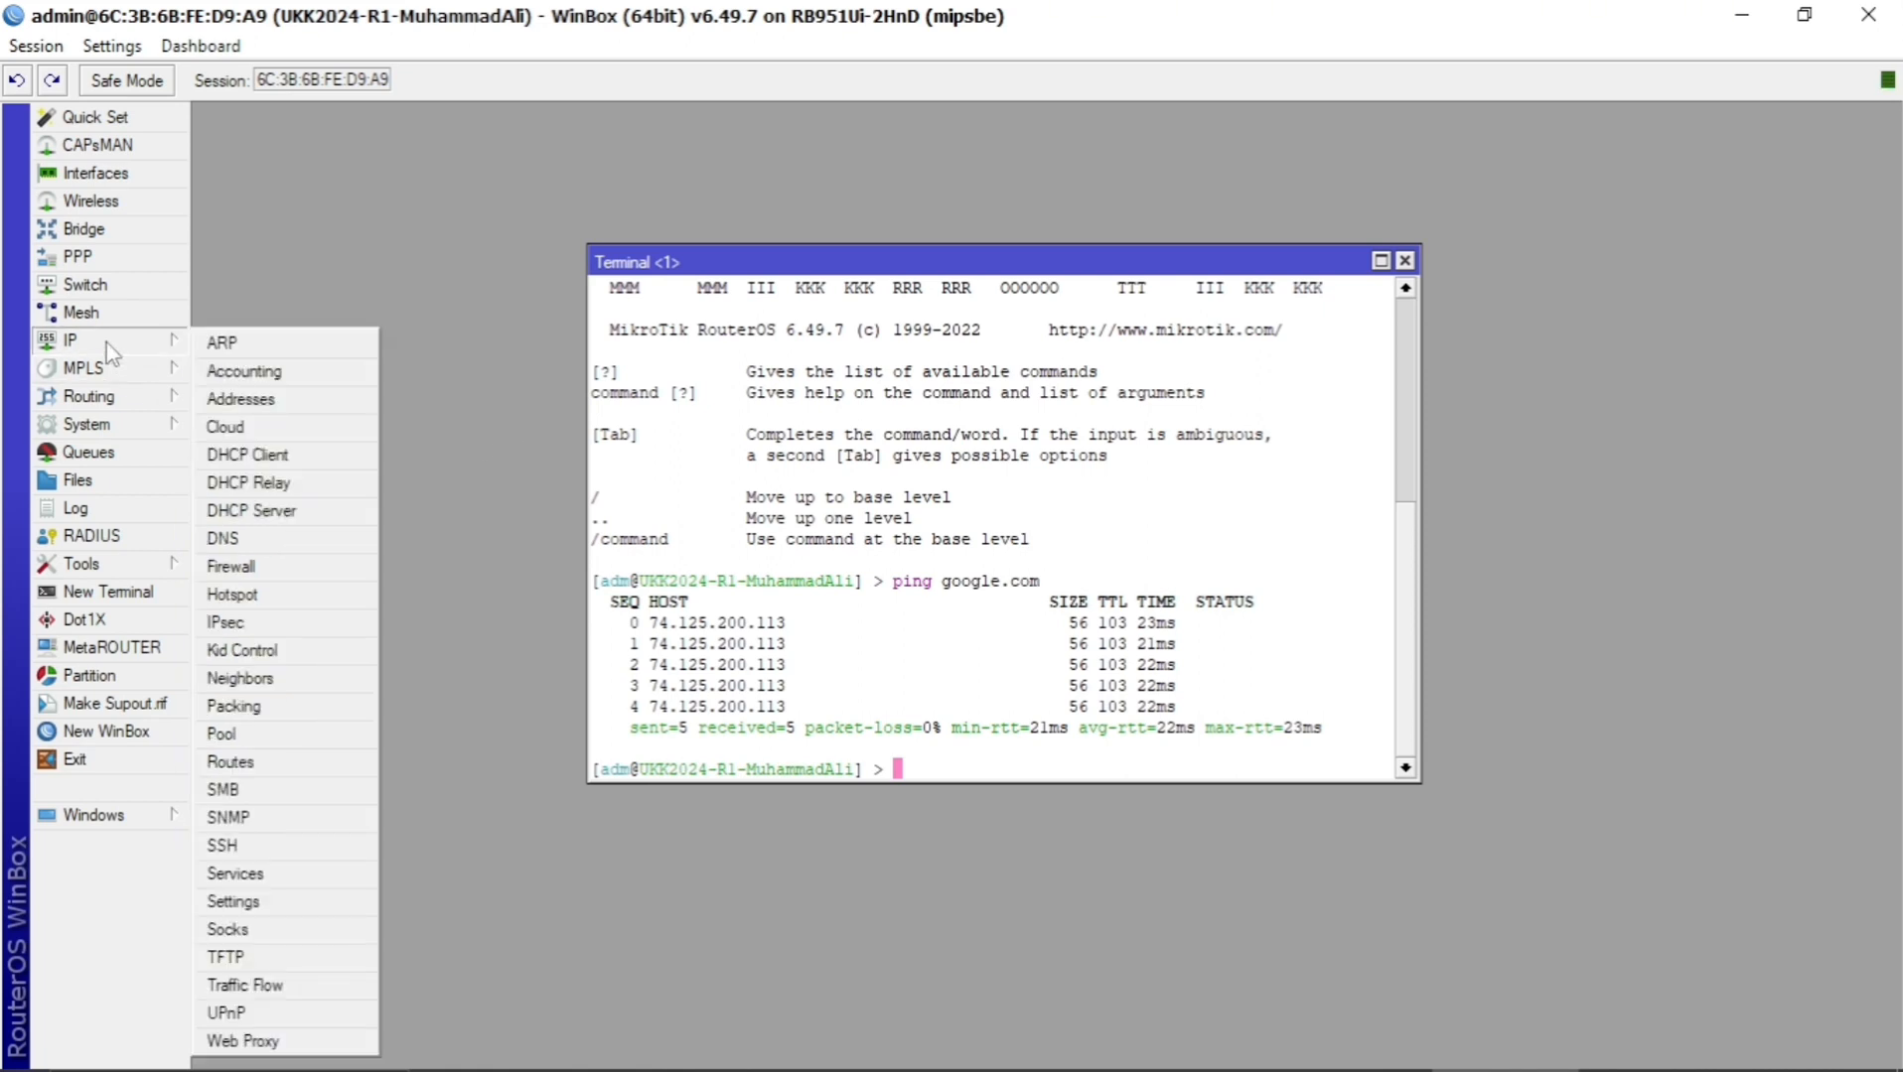
left_click(257, 513)
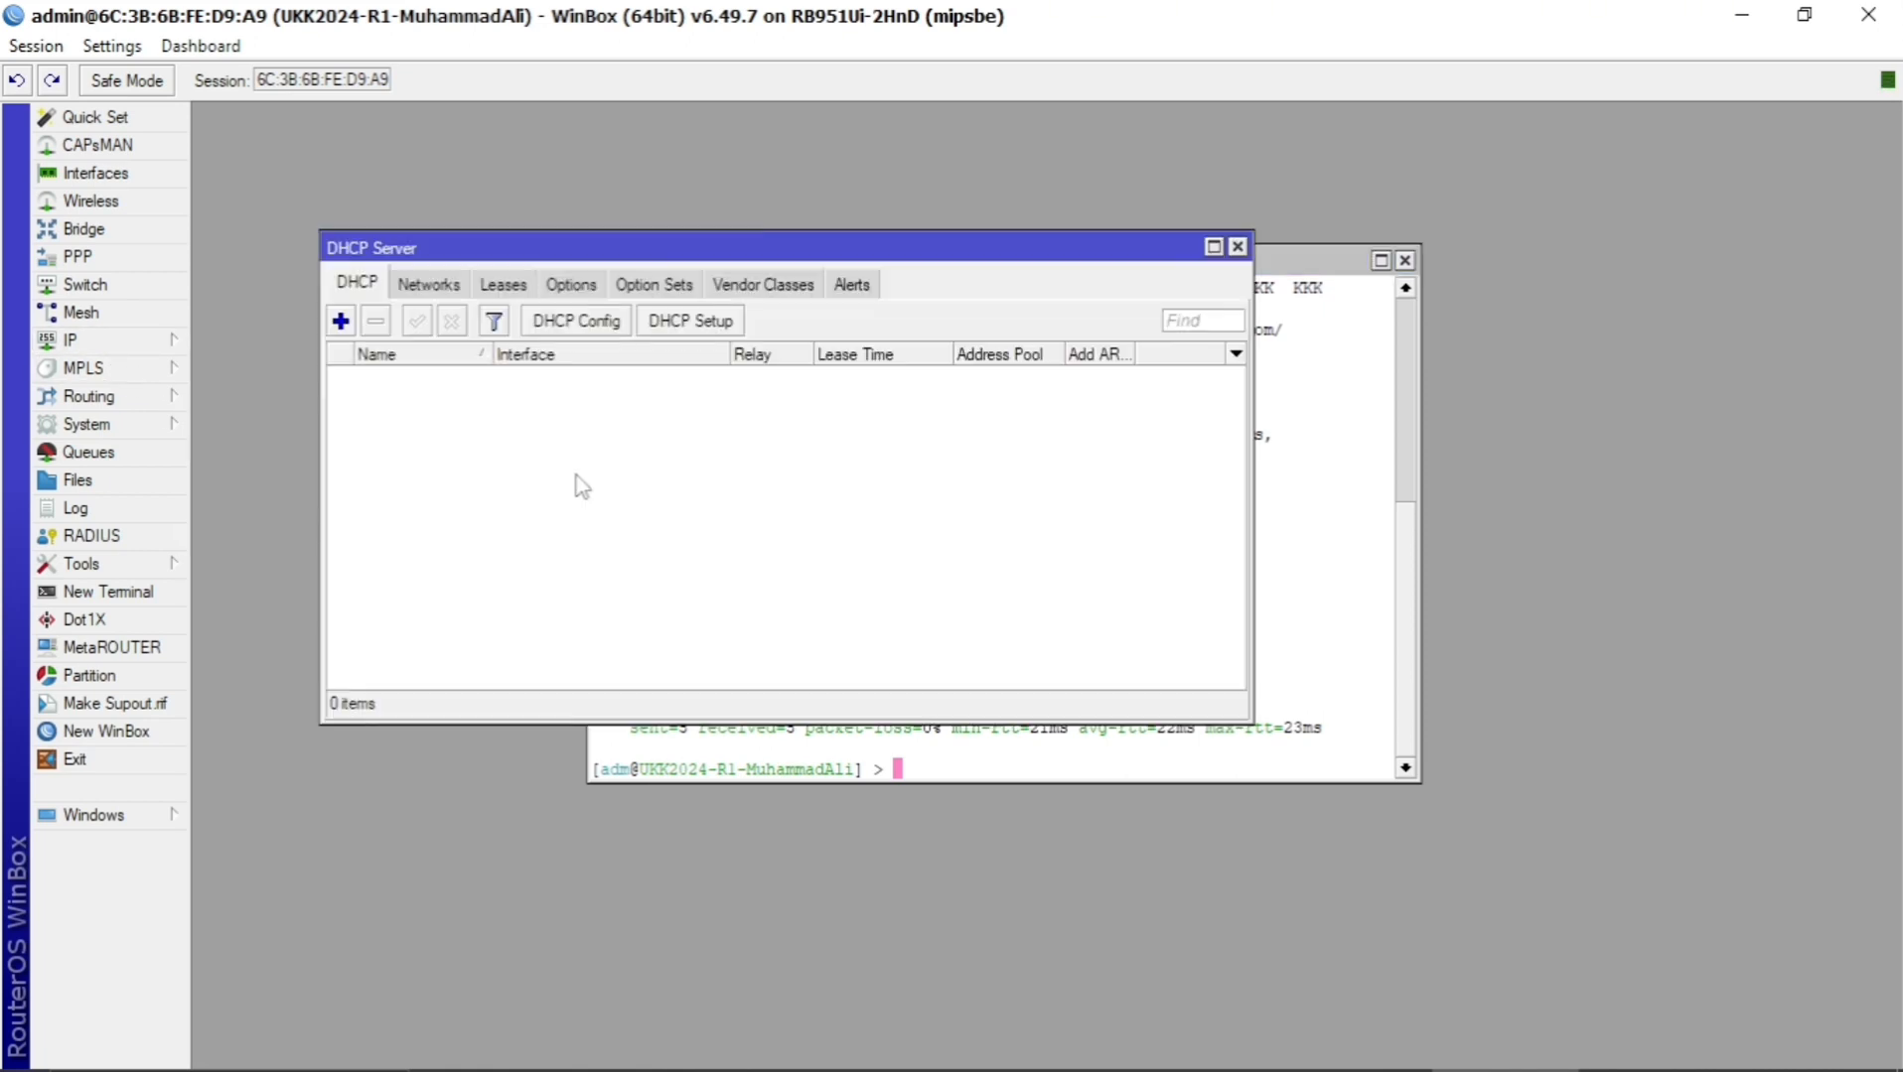
left_click(692, 321)
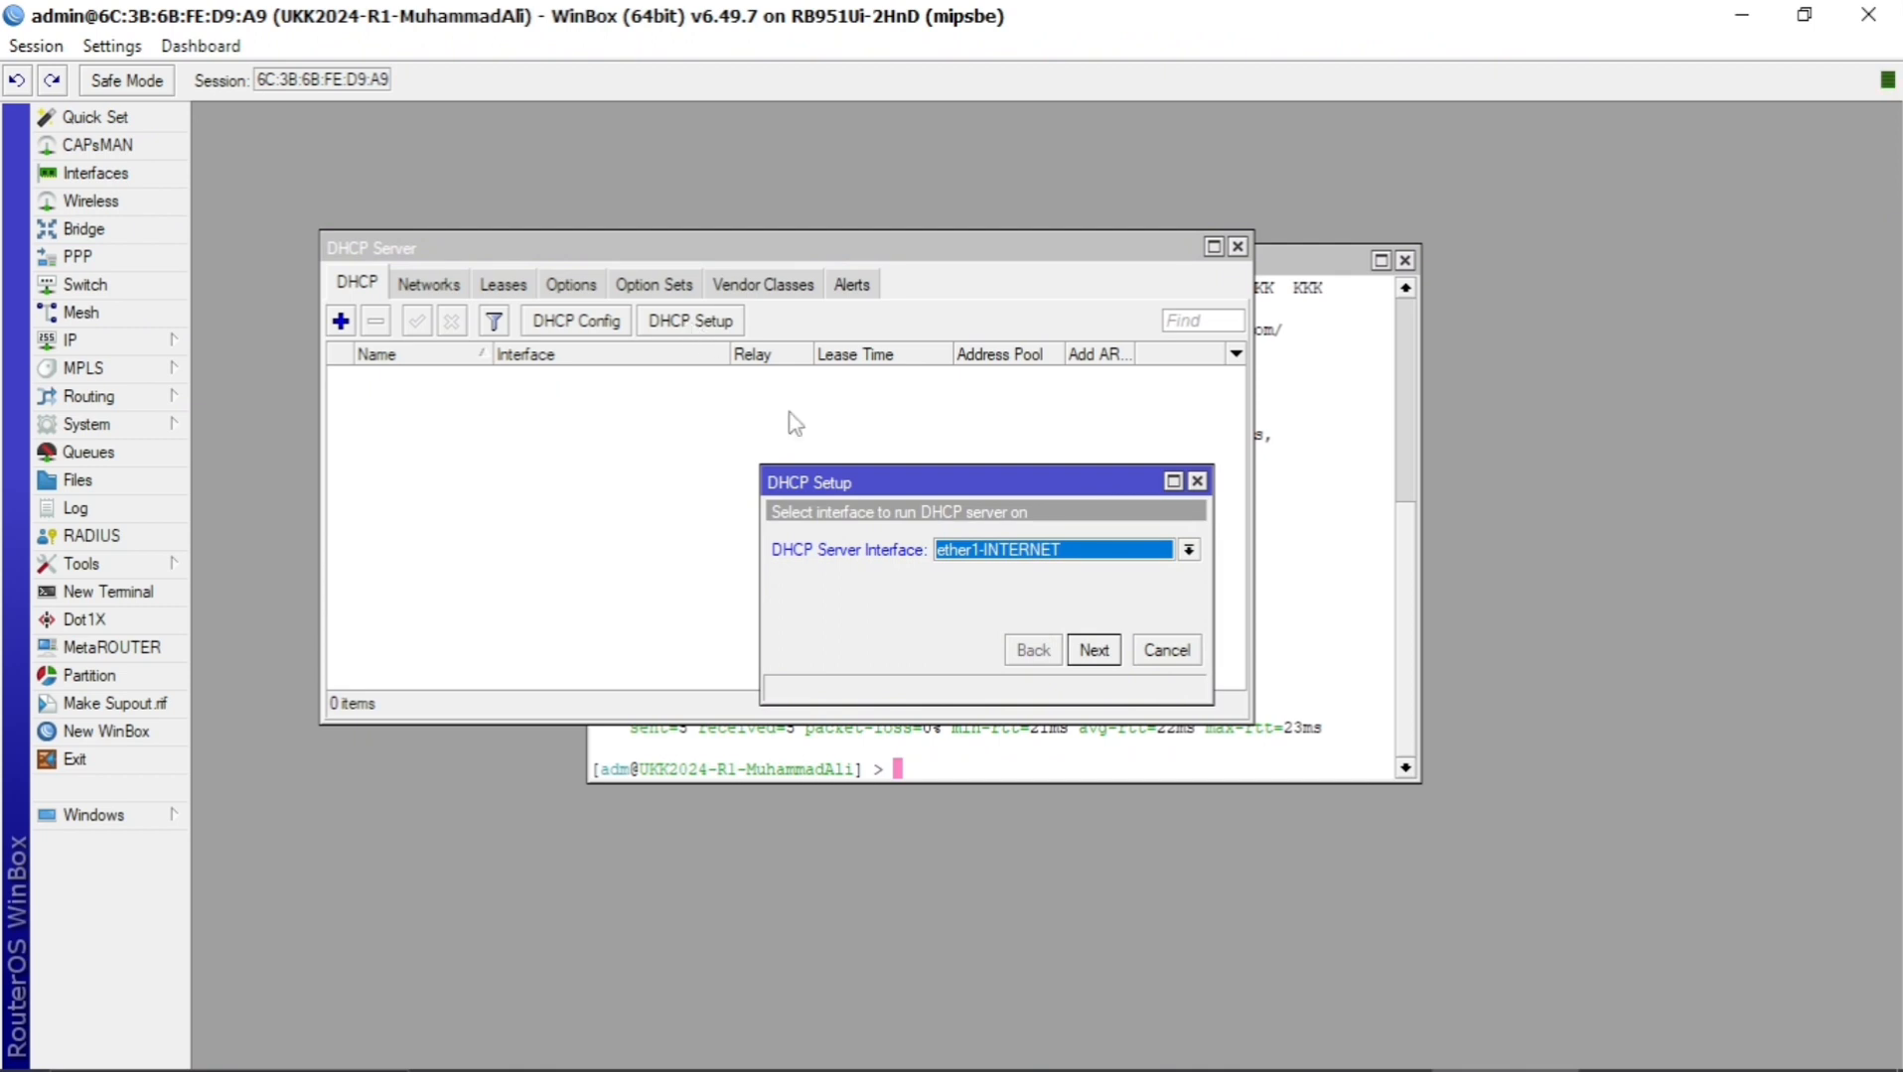
left_click(1002, 549)
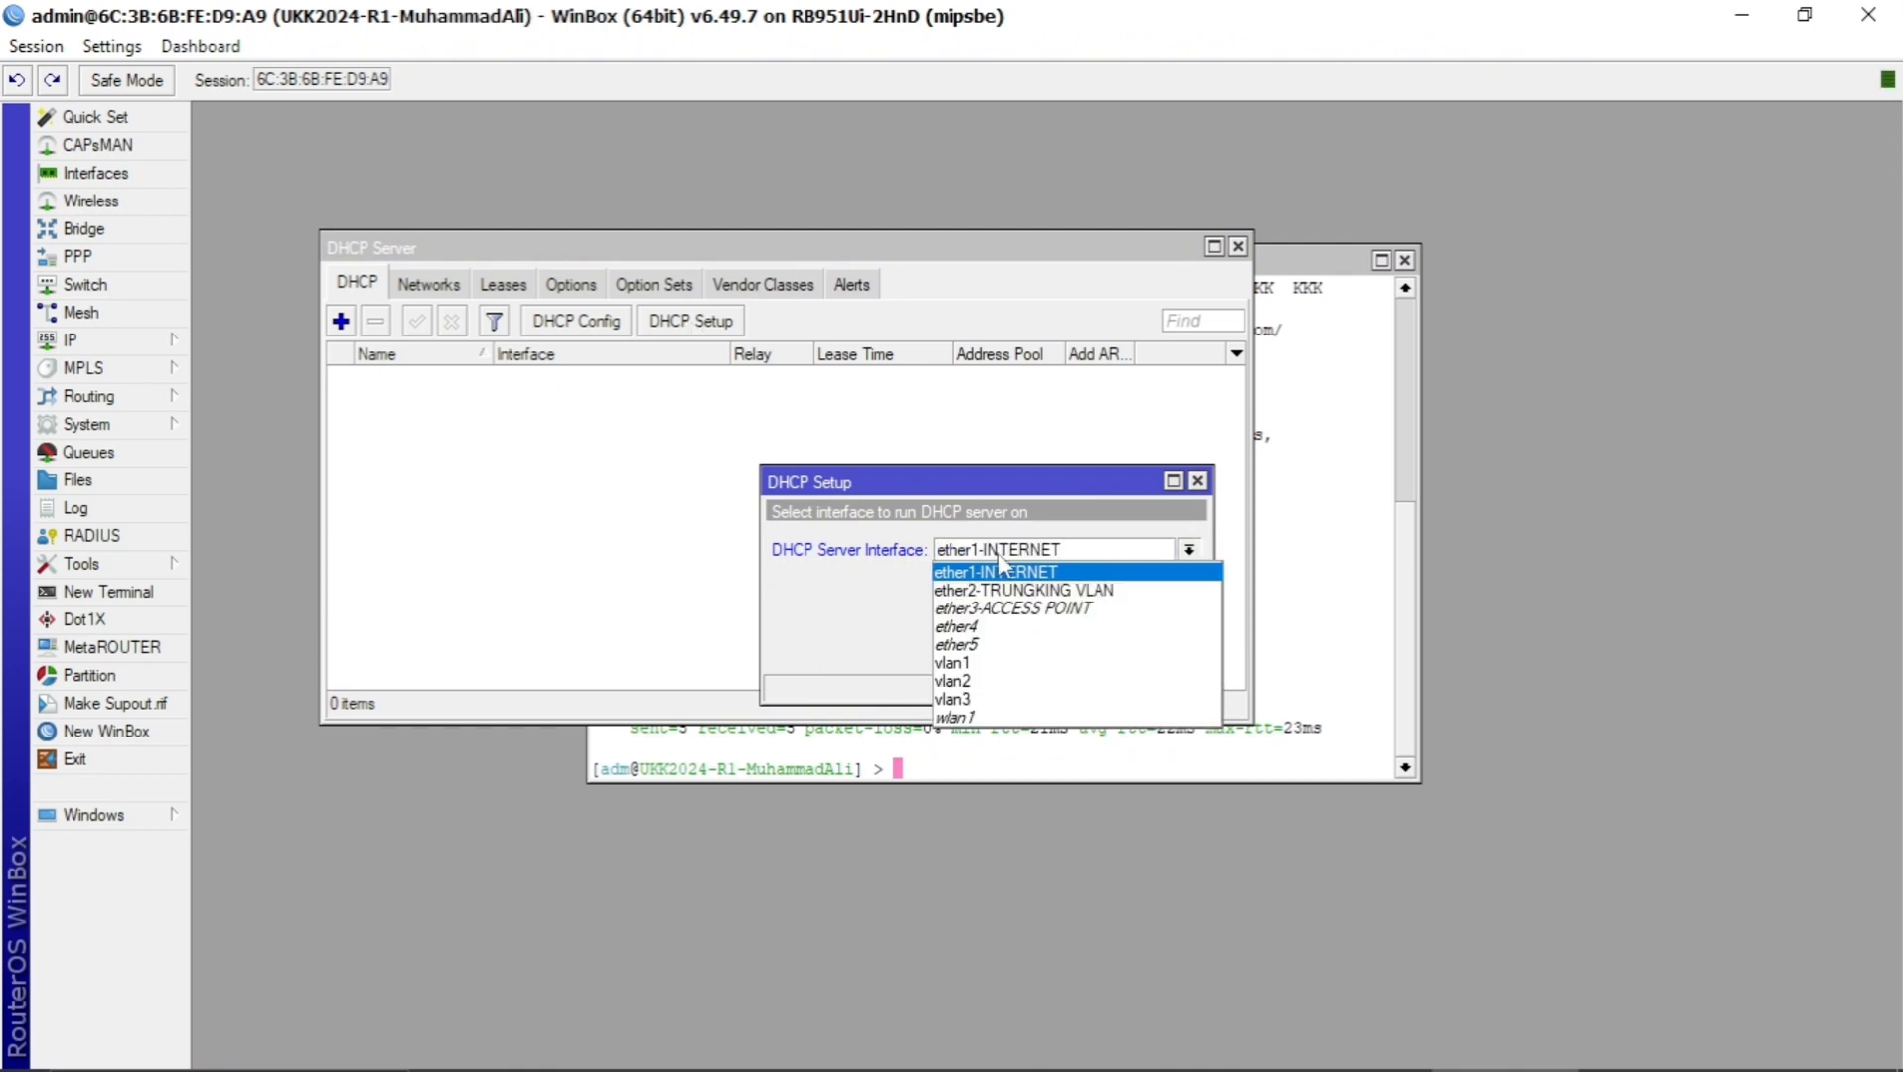
left_click(1004, 664)
left_click(1093, 651)
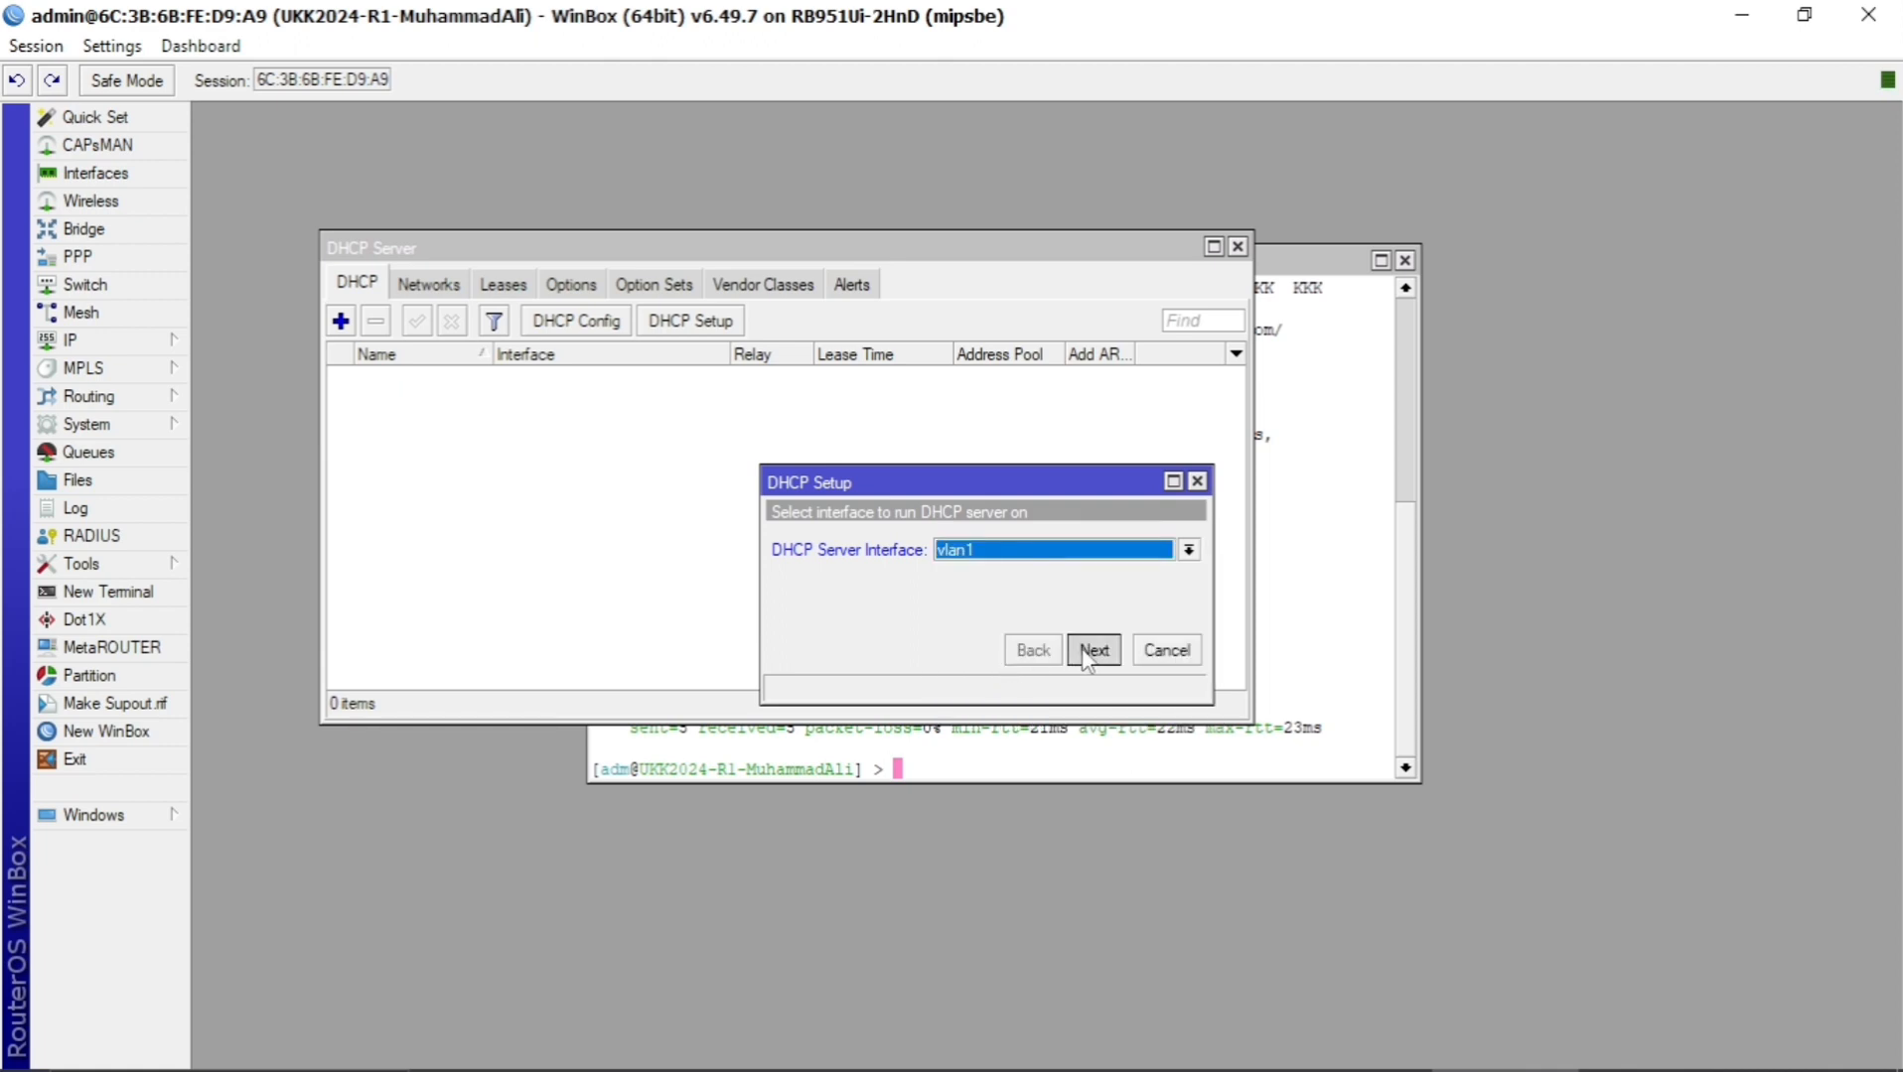
left_click(1093, 650)
left_click(1093, 651)
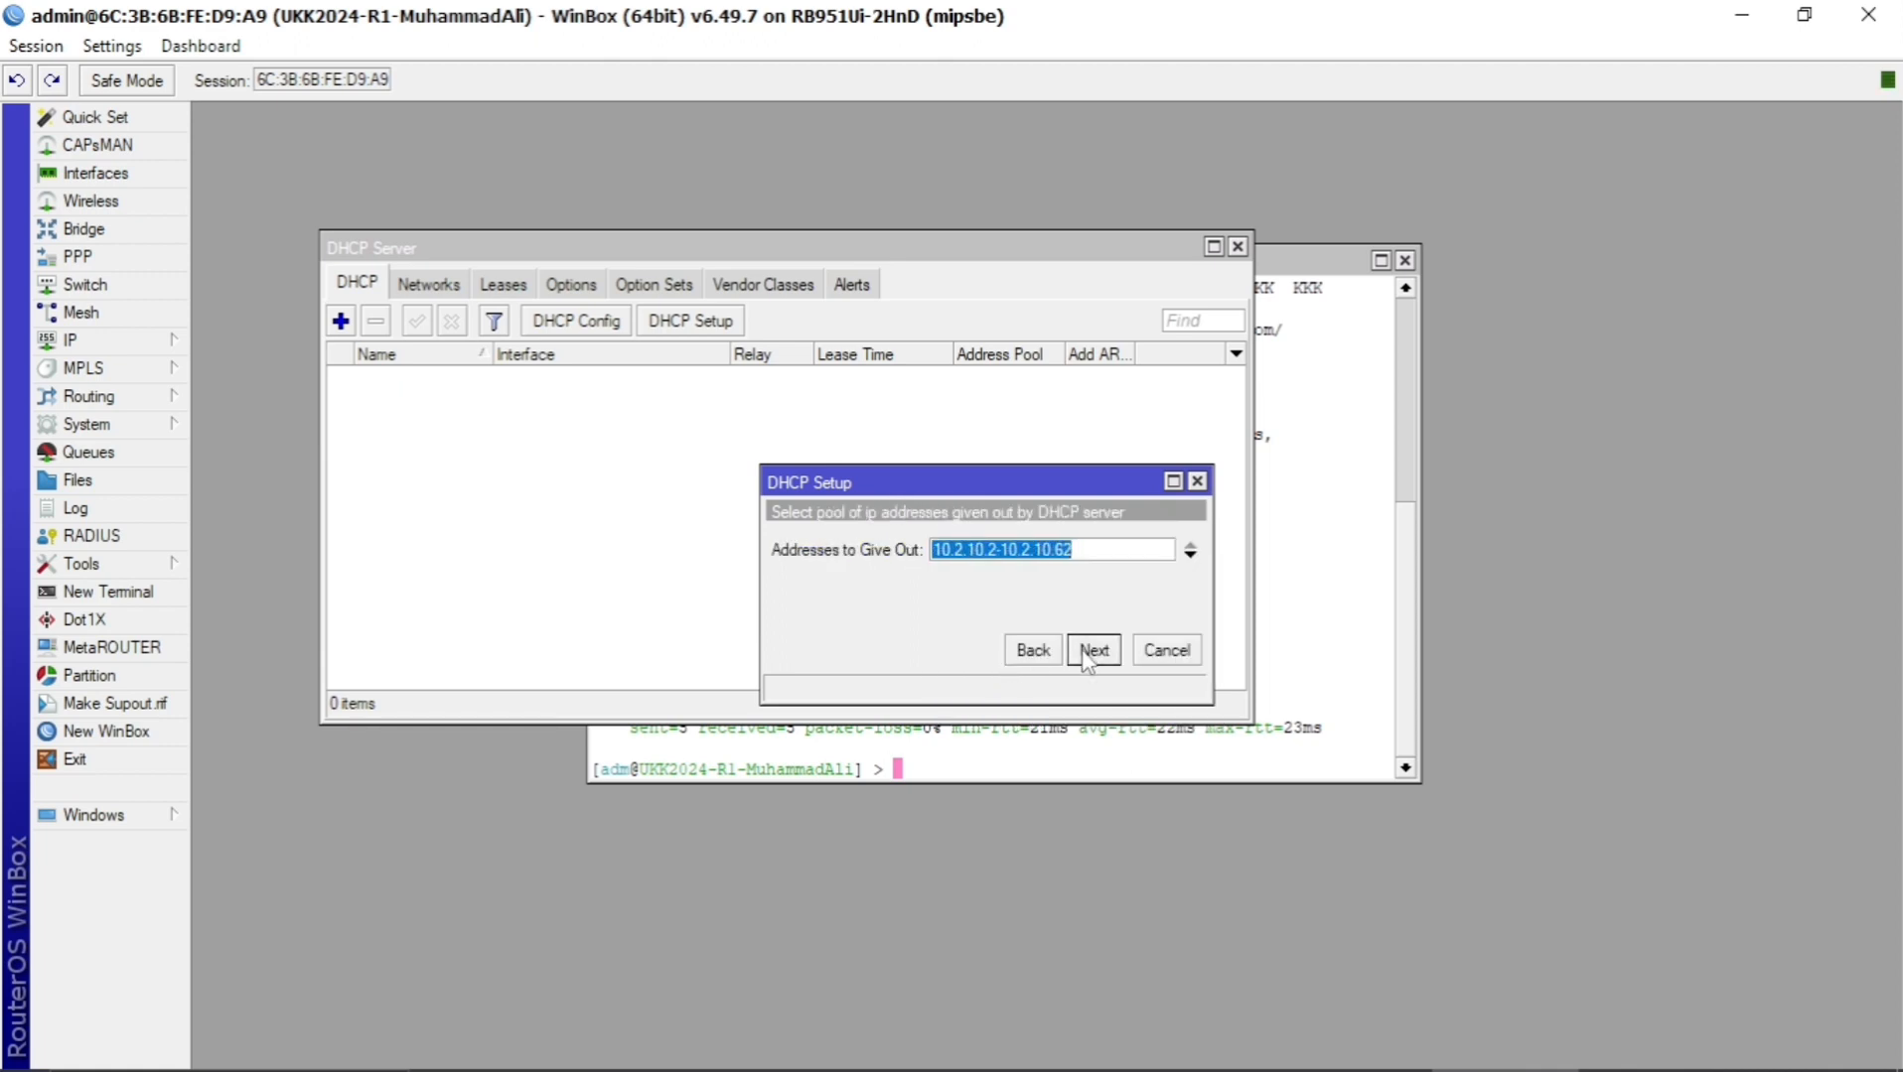
left_click(1092, 651)
left_click(1092, 650)
left_click(1092, 650)
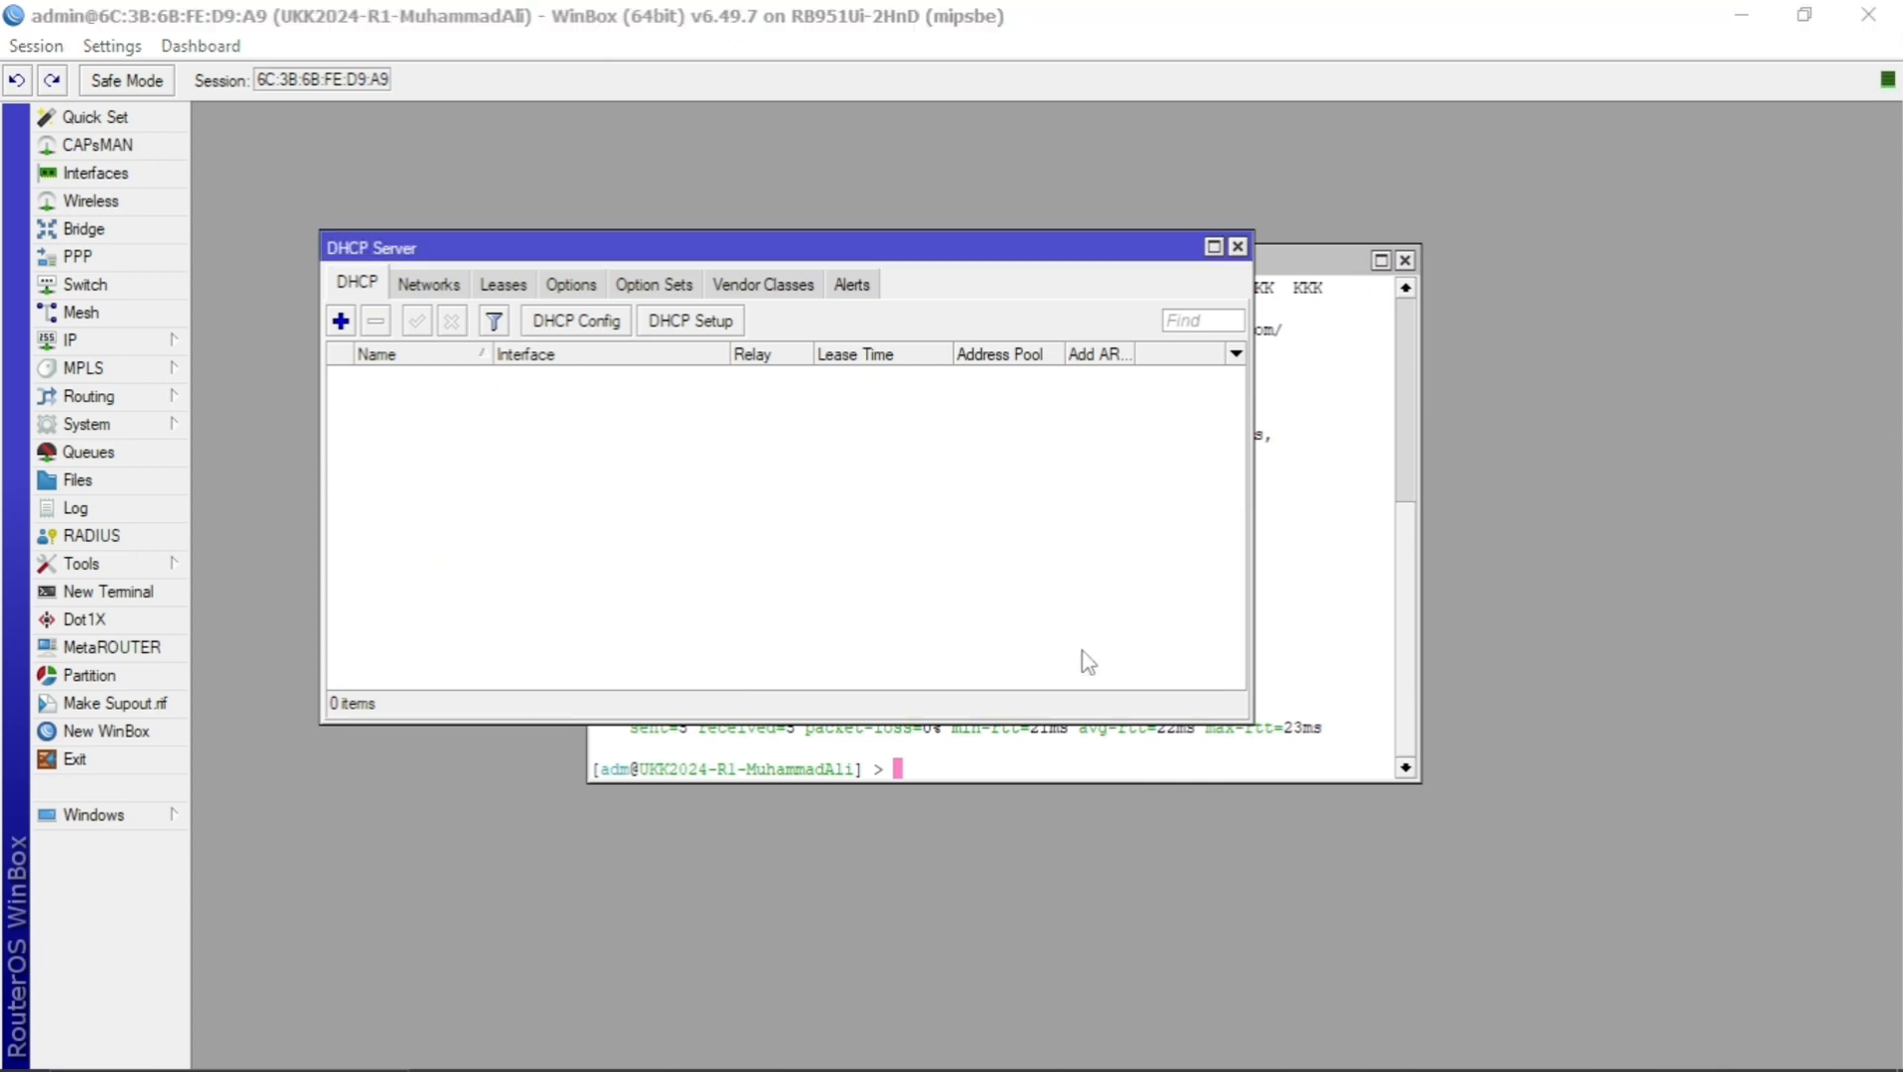
left_click(1044, 576)
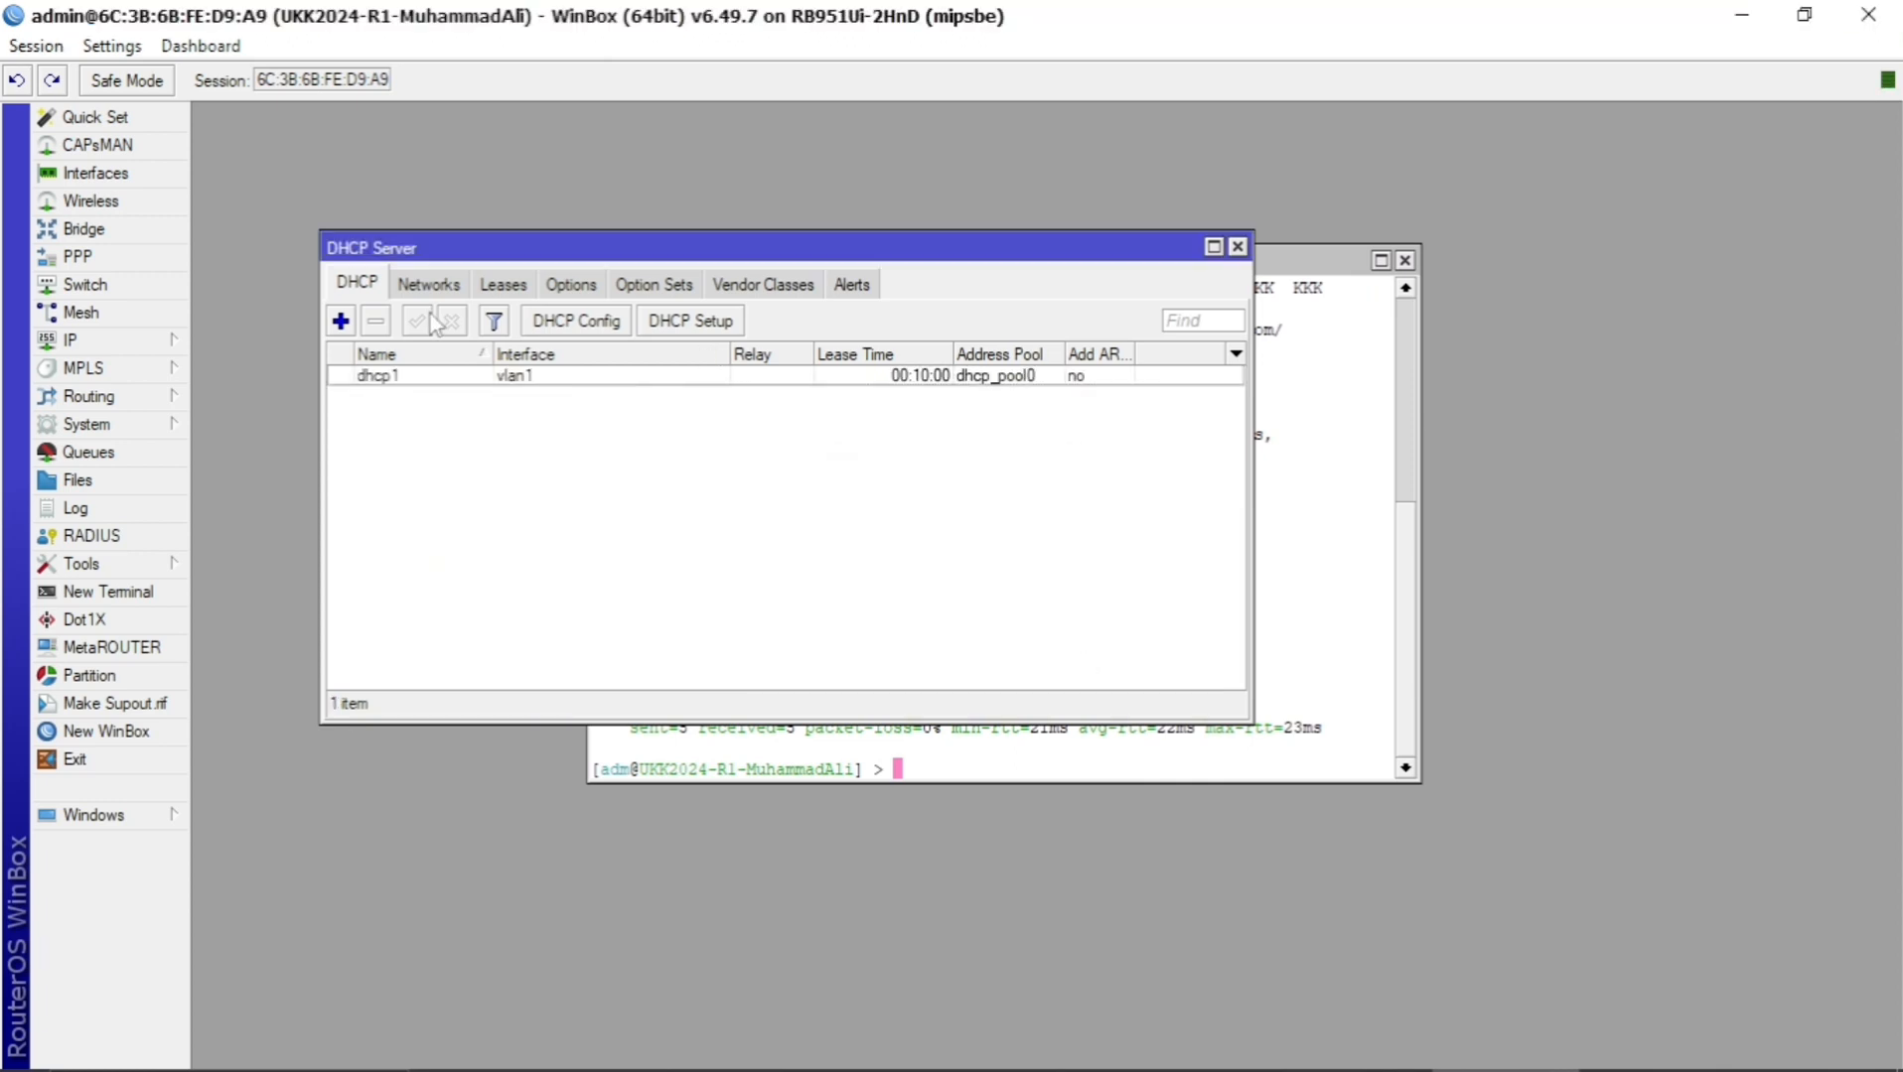
Set up a DHCP server on vlan2 with DHCP Setup, accepting gateway 10.2.20.1, lease time 00:10:00 and the other suggested settings.
left_click(683, 322)
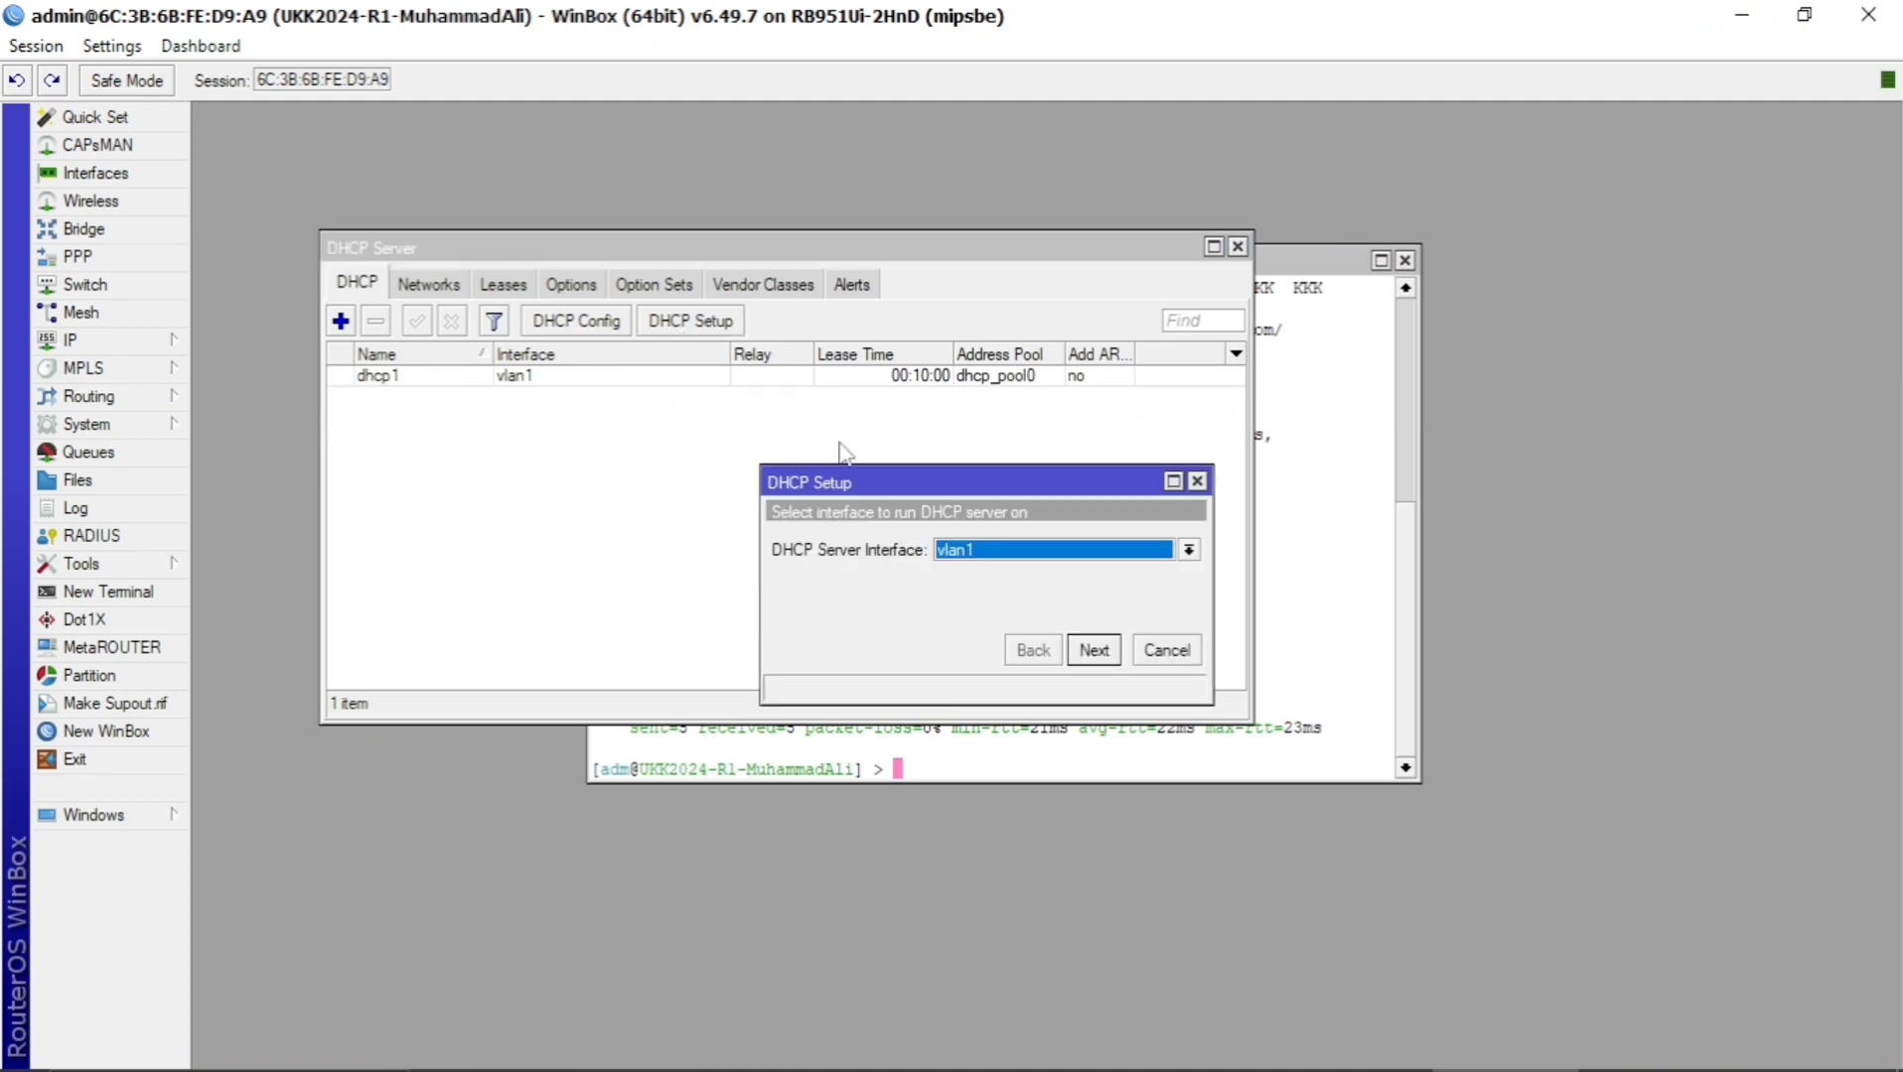
left_click(981, 552)
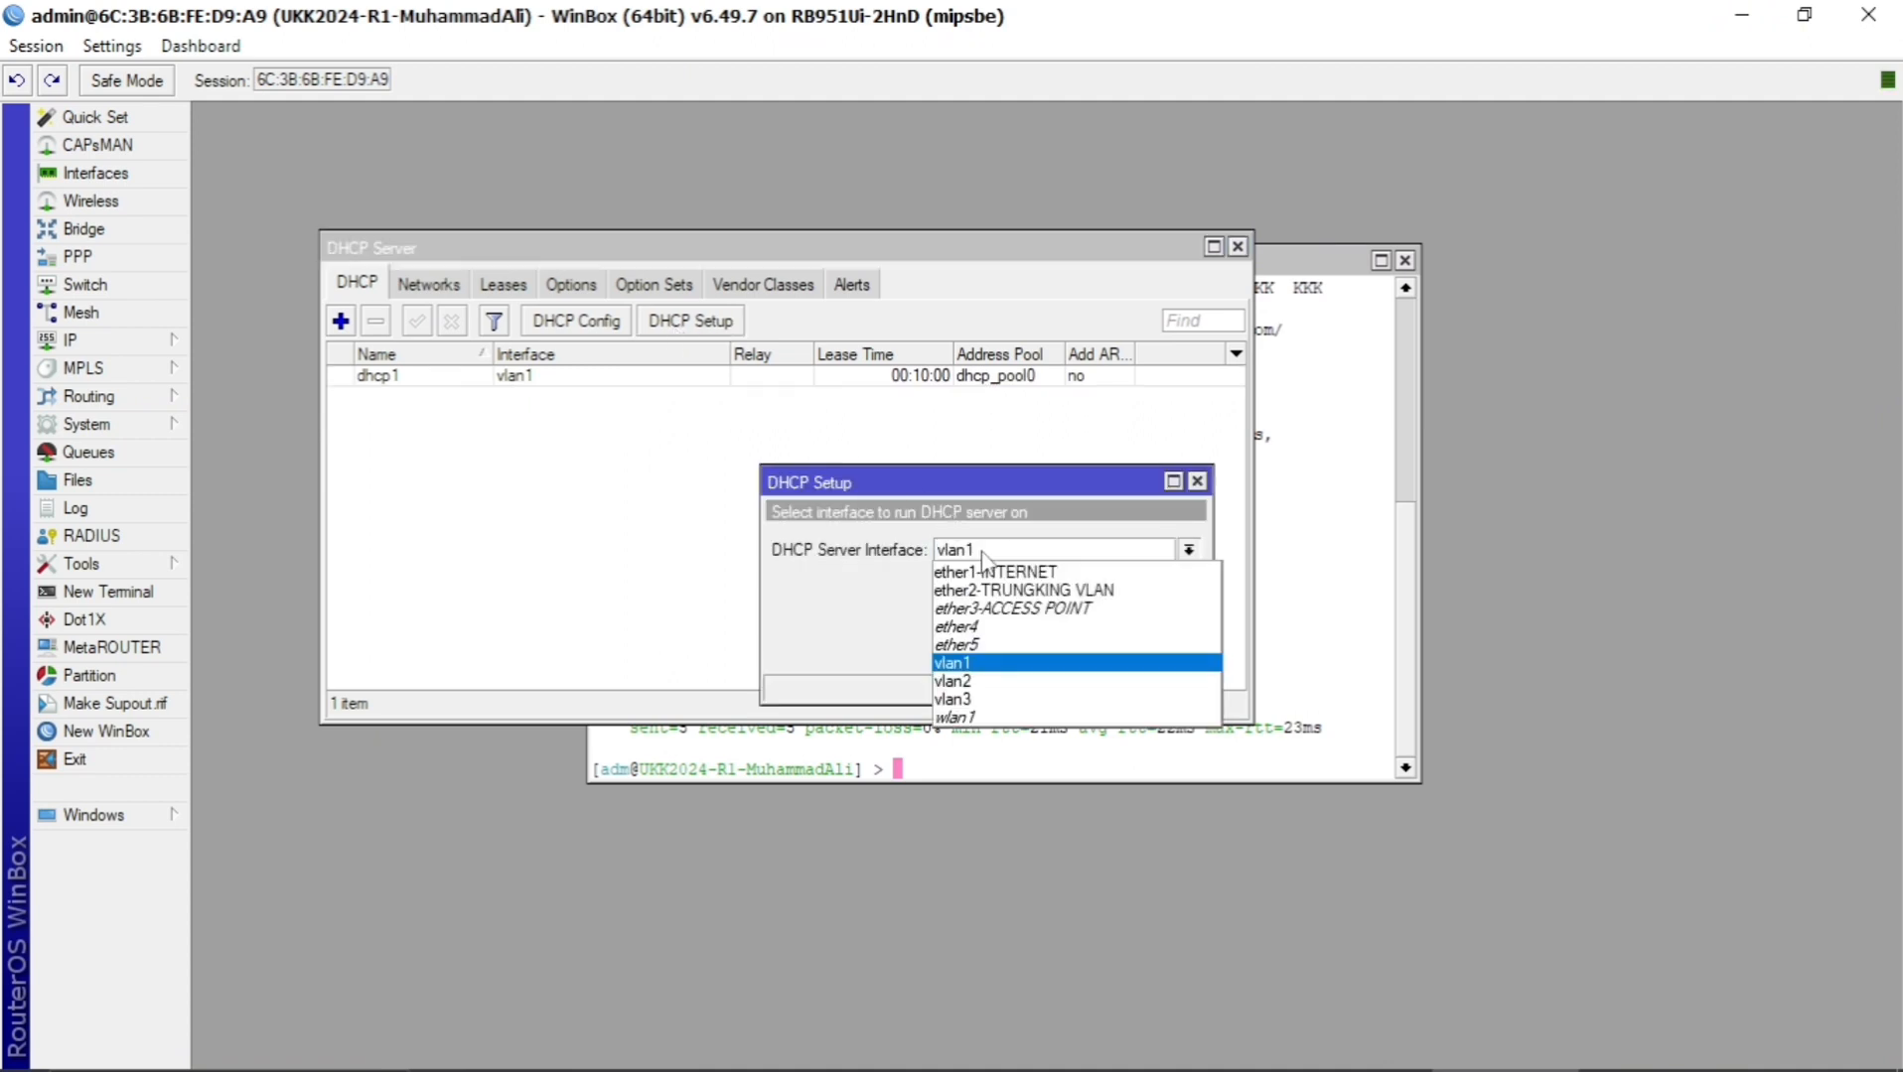
left_click(983, 682)
left_click(1104, 651)
left_click(1111, 655)
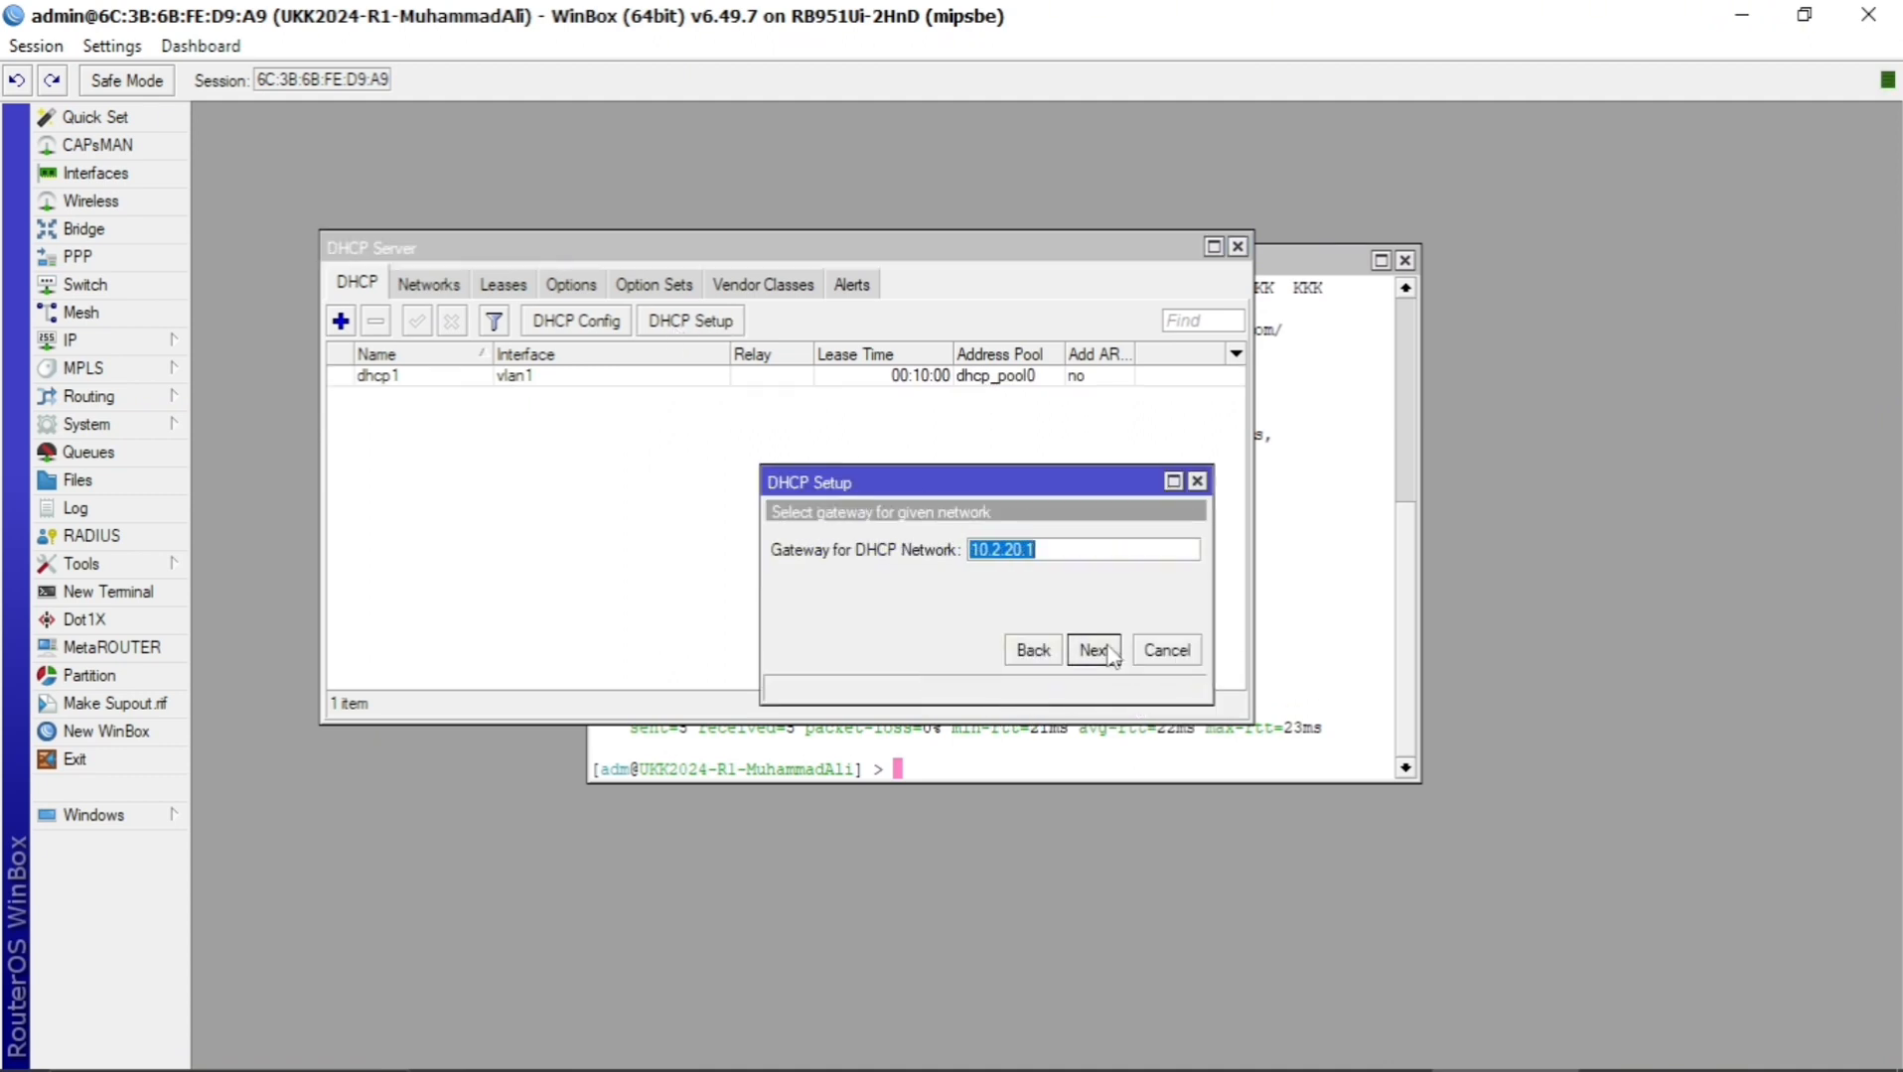
left_click(1093, 650)
left_click(1094, 650)
left_click(1095, 651)
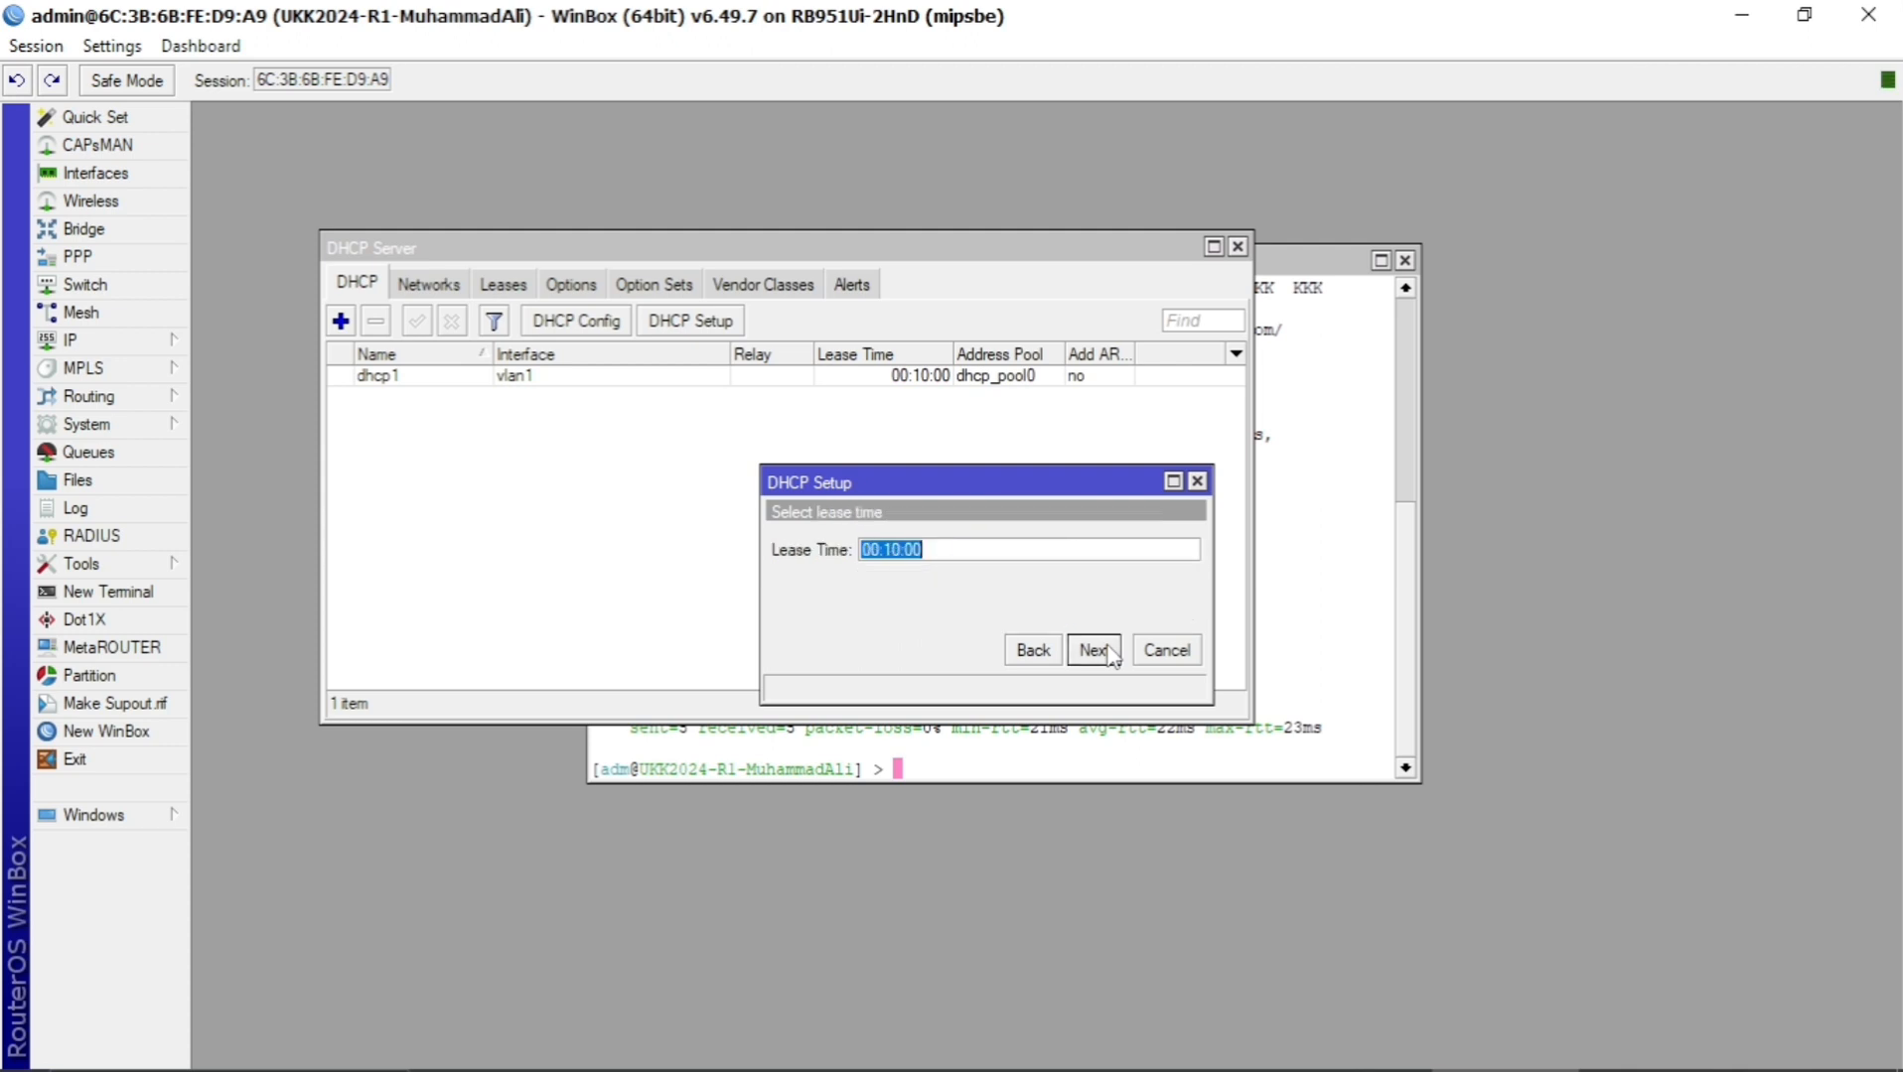
left_click(1094, 650)
left_click(1057, 586)
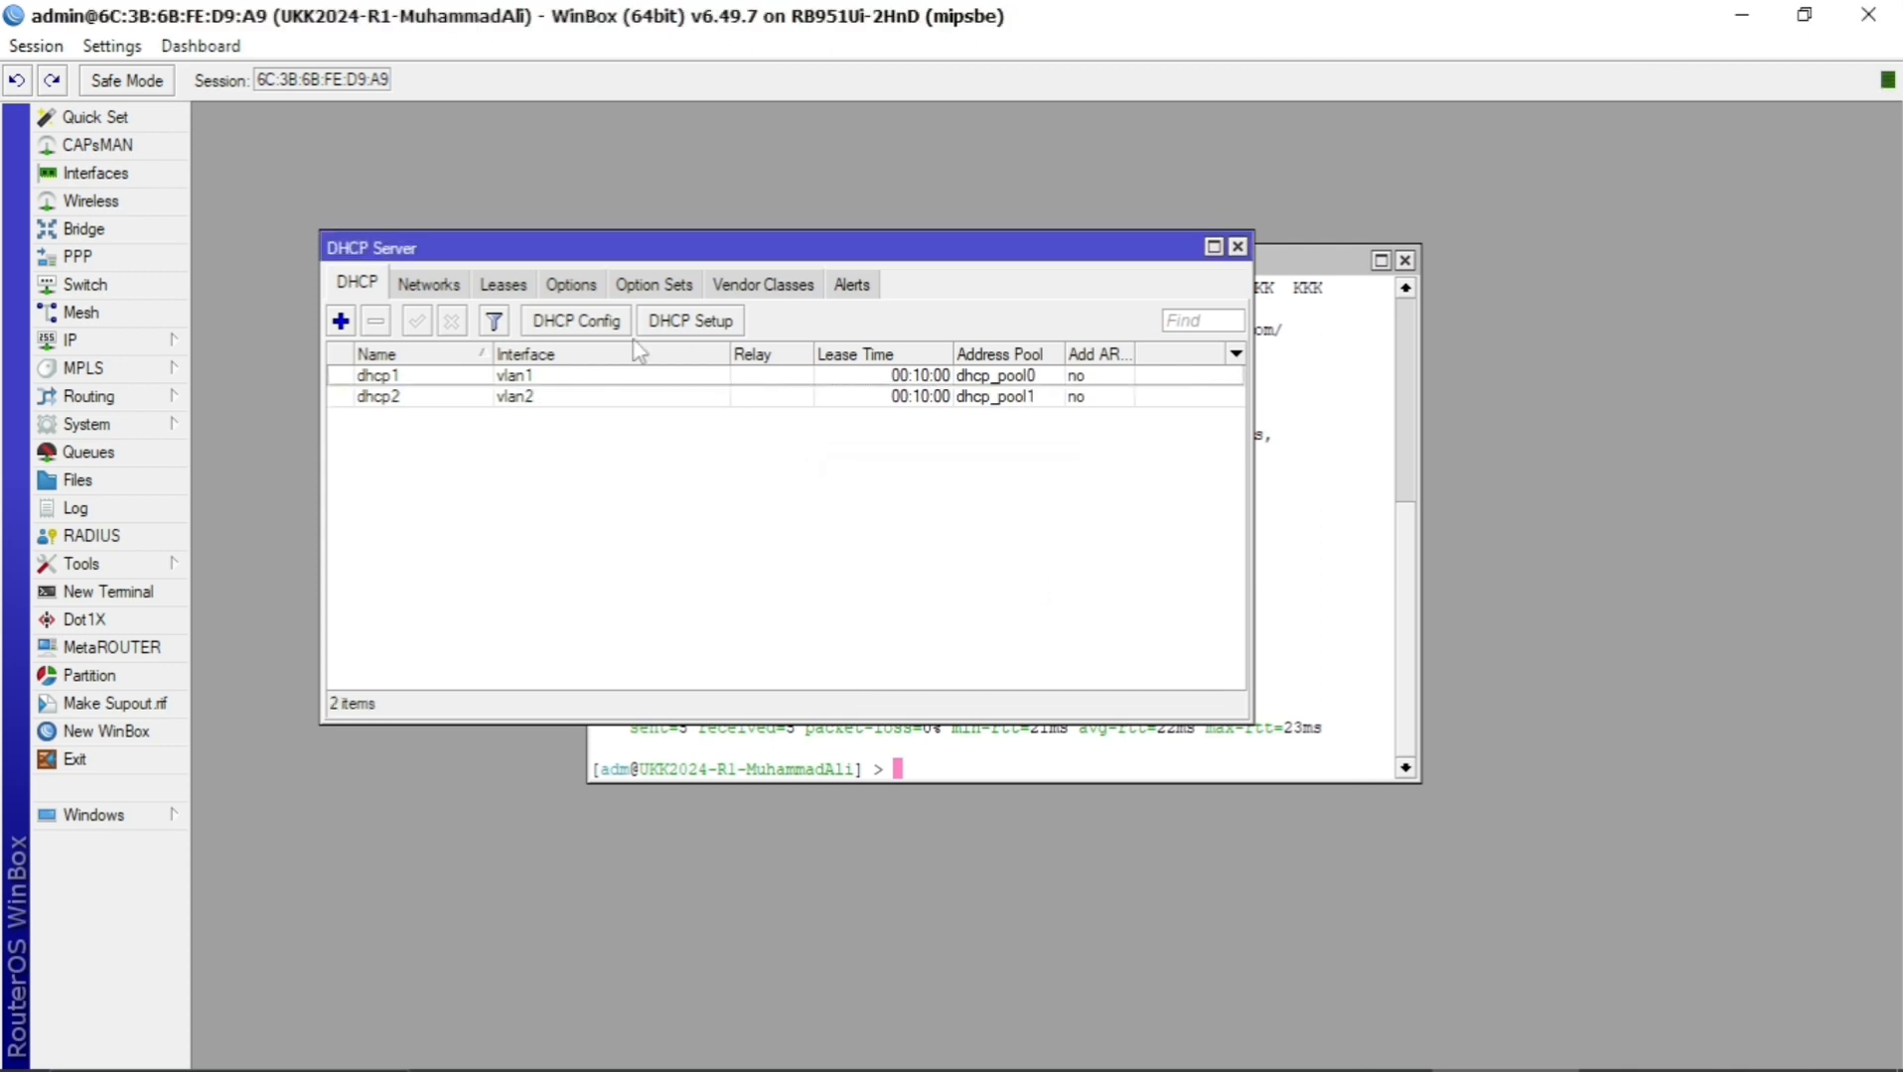
Set up a DHCP server on vlan3 with DHCP Setup, accepting network 10.2.30.0/28 and the other suggested settings, and close the DHCP server window.
left_click(685, 326)
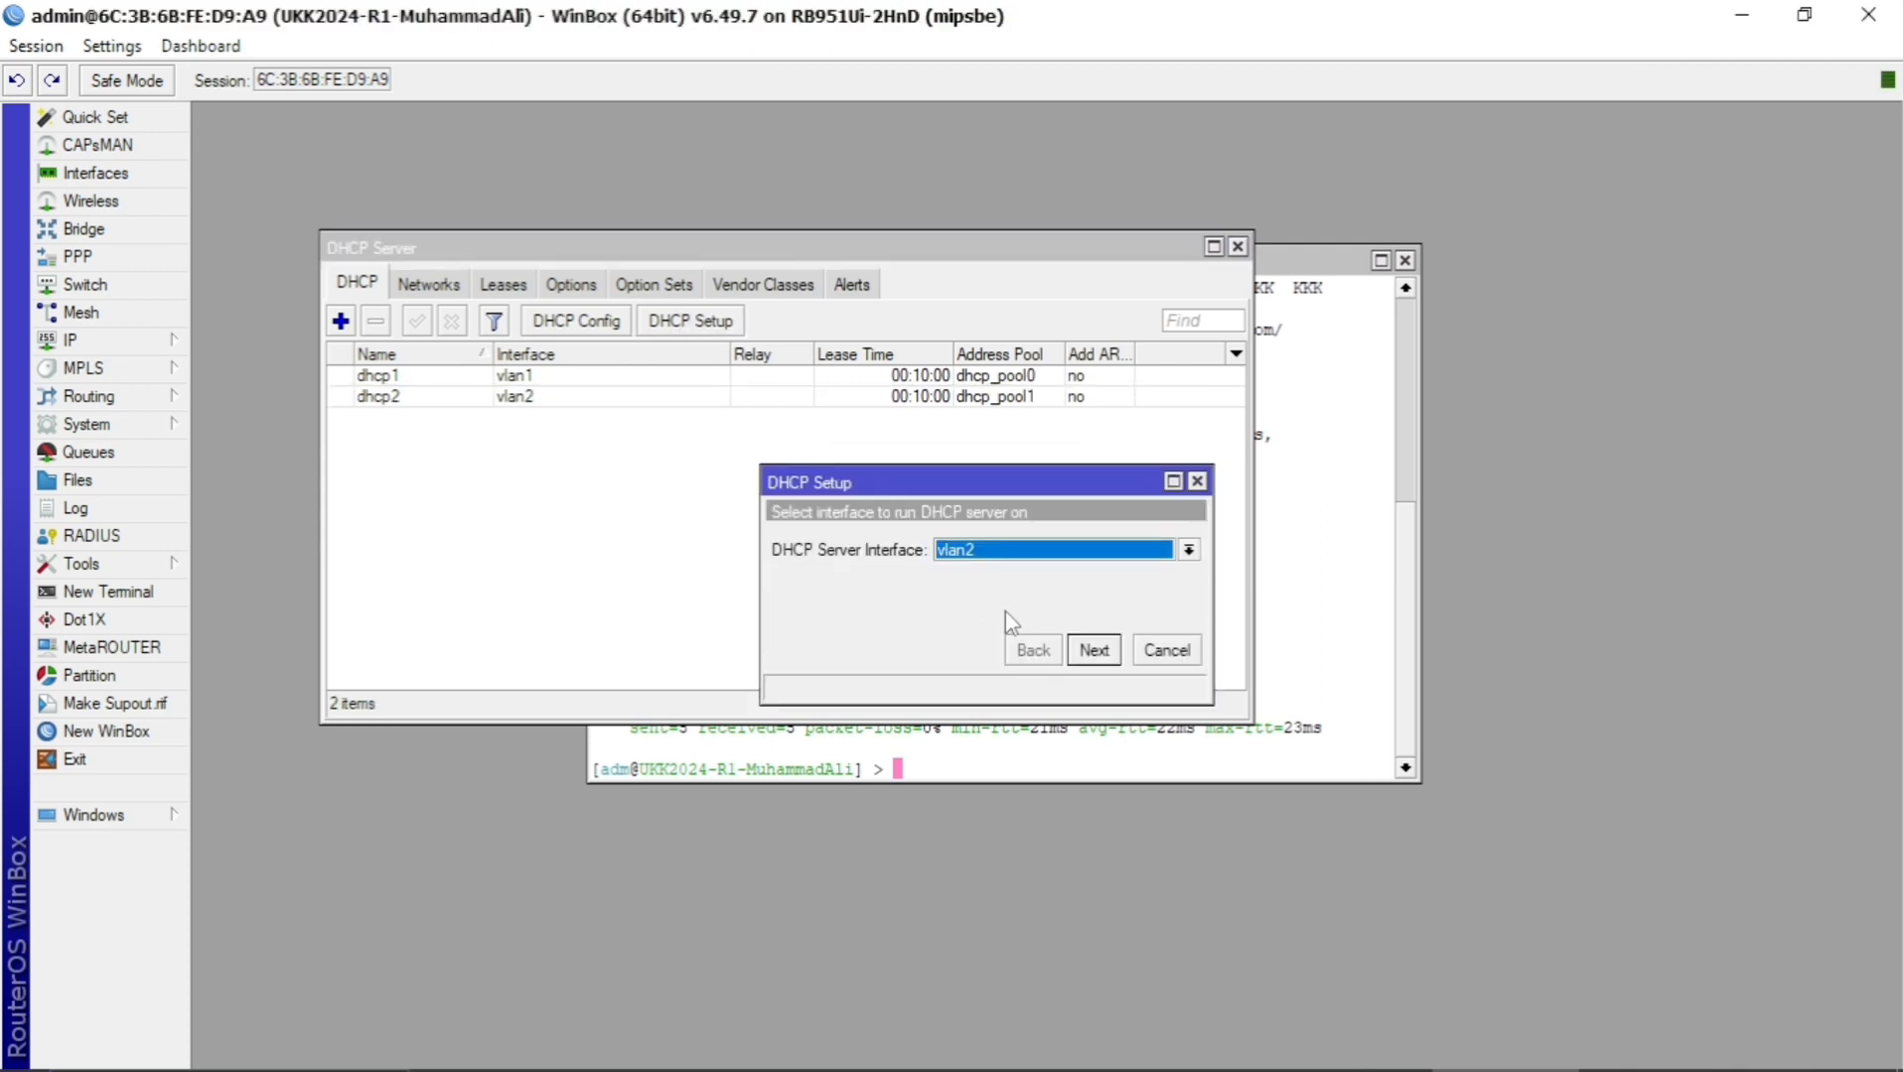
left_click(976, 551)
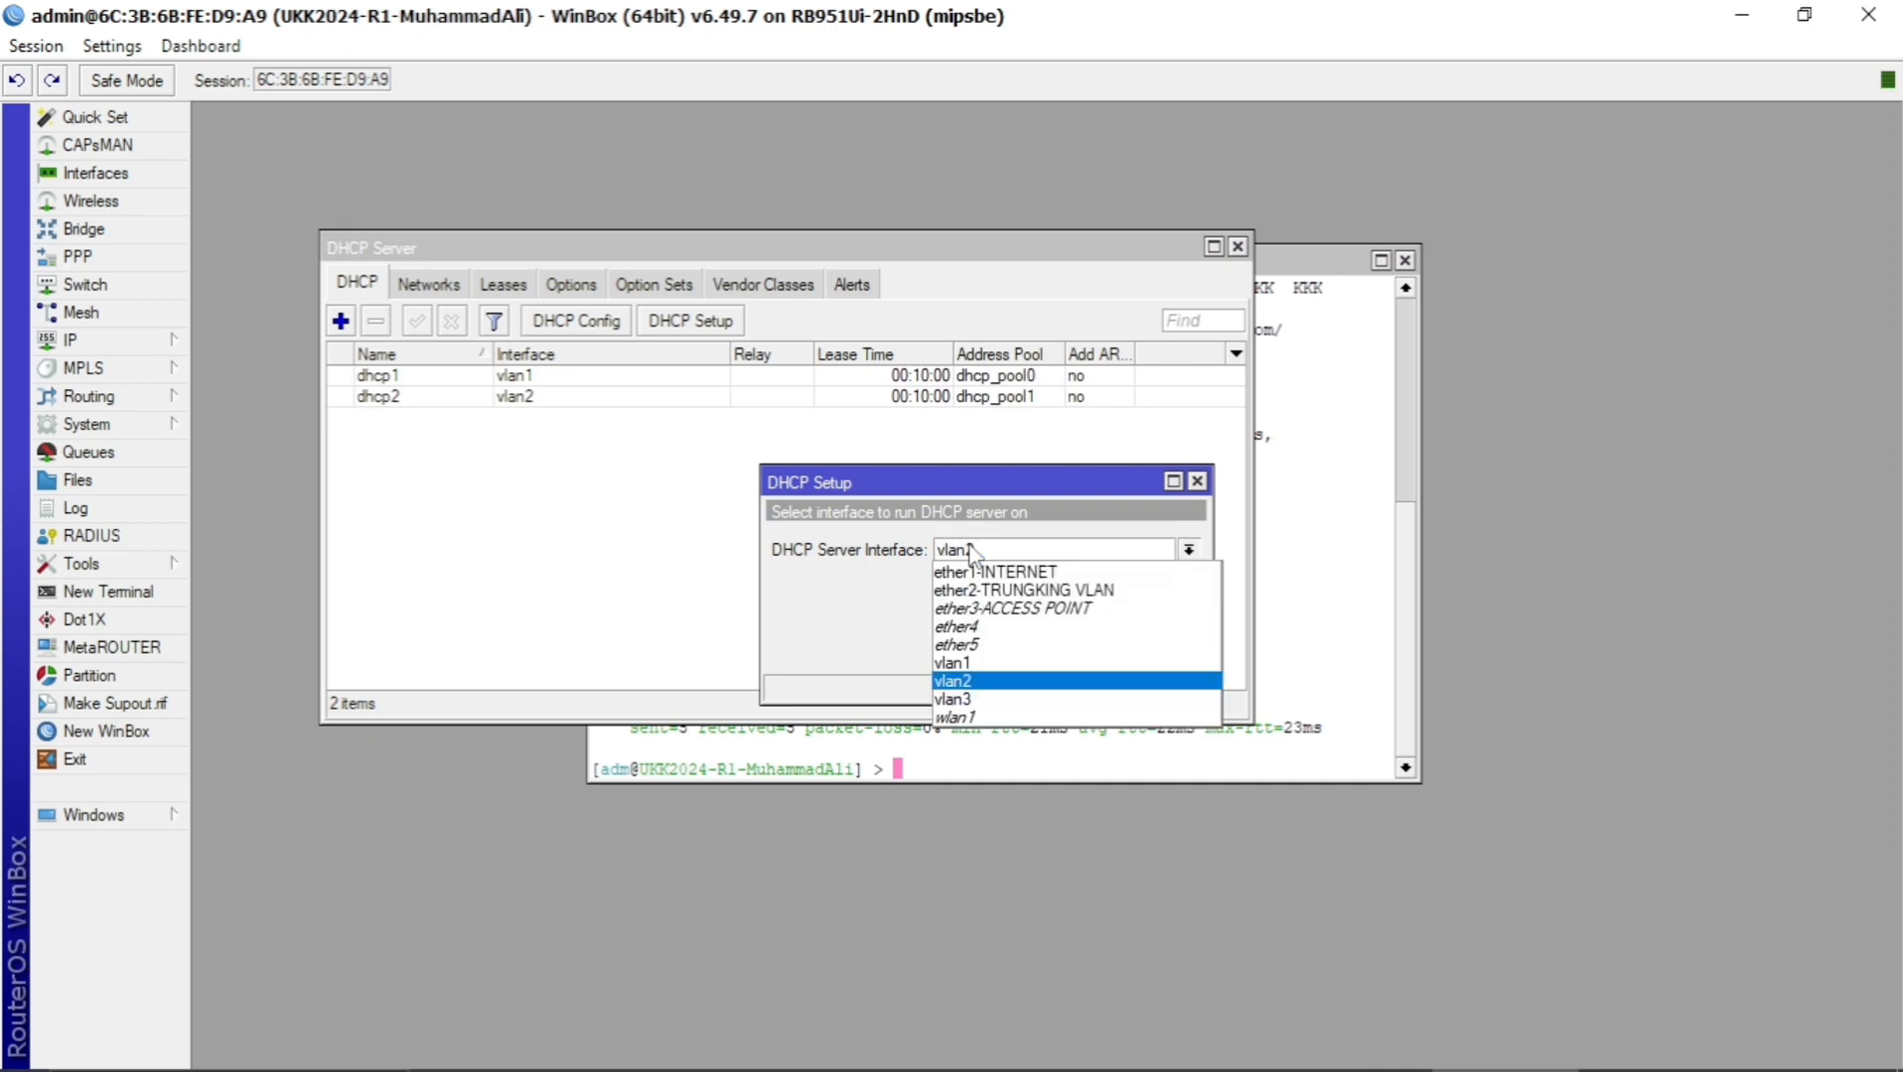
left_click(993, 700)
left_click(1094, 650)
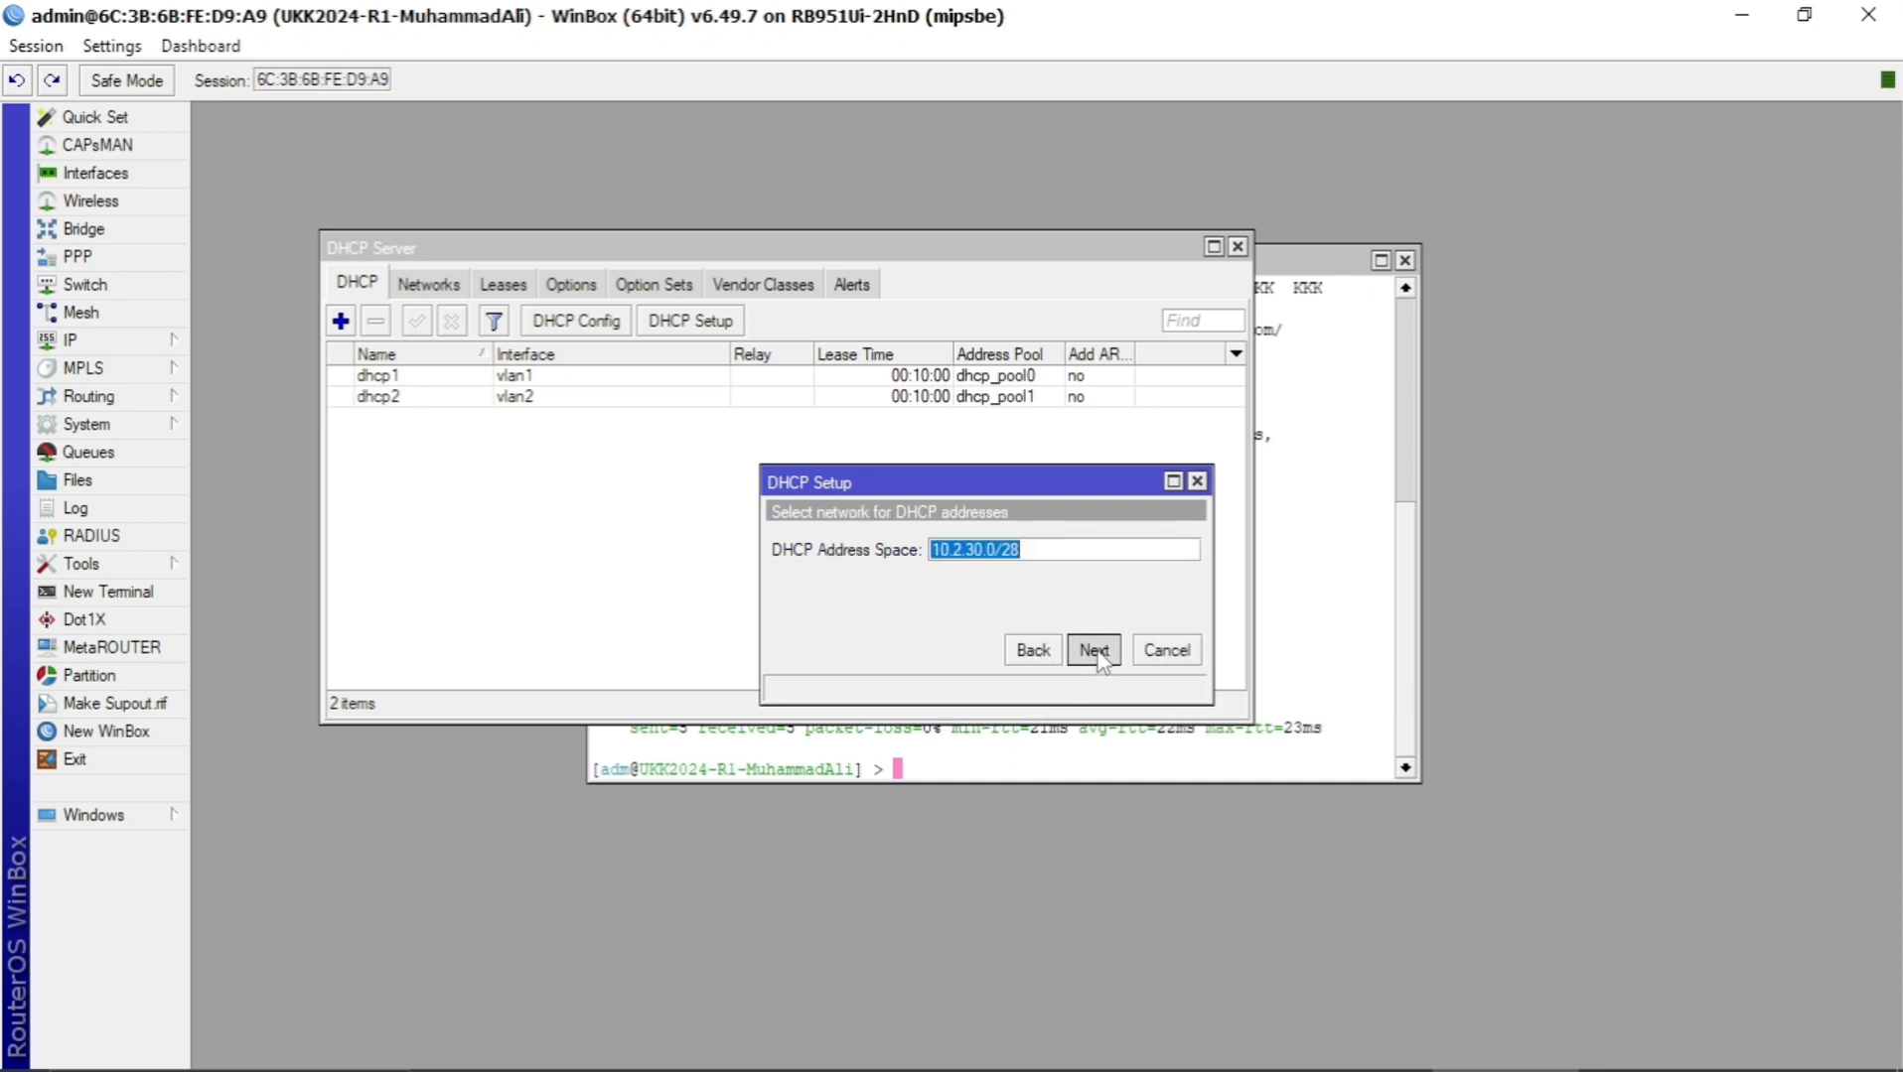
left_click(1094, 651)
left_click(1093, 650)
left_click(1093, 651)
left_click(1094, 650)
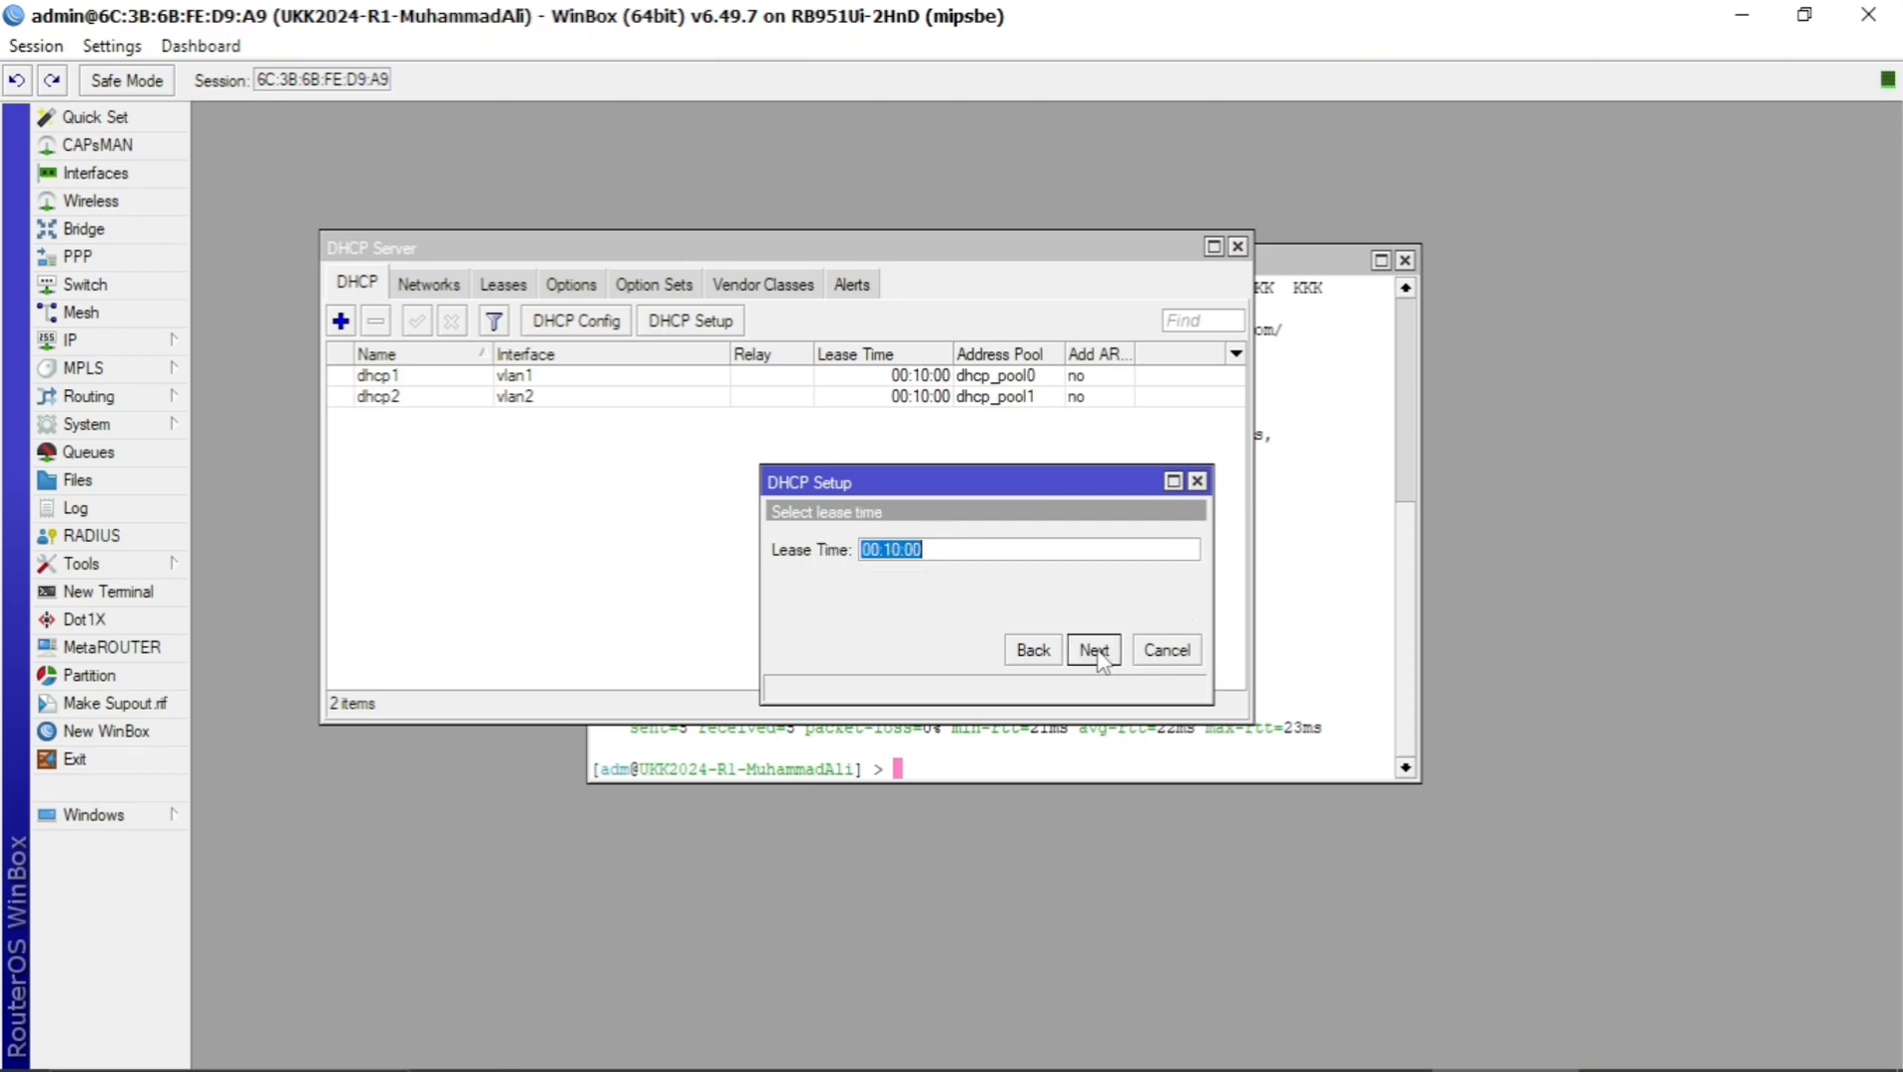
left_click(1094, 650)
left_click(1049, 578)
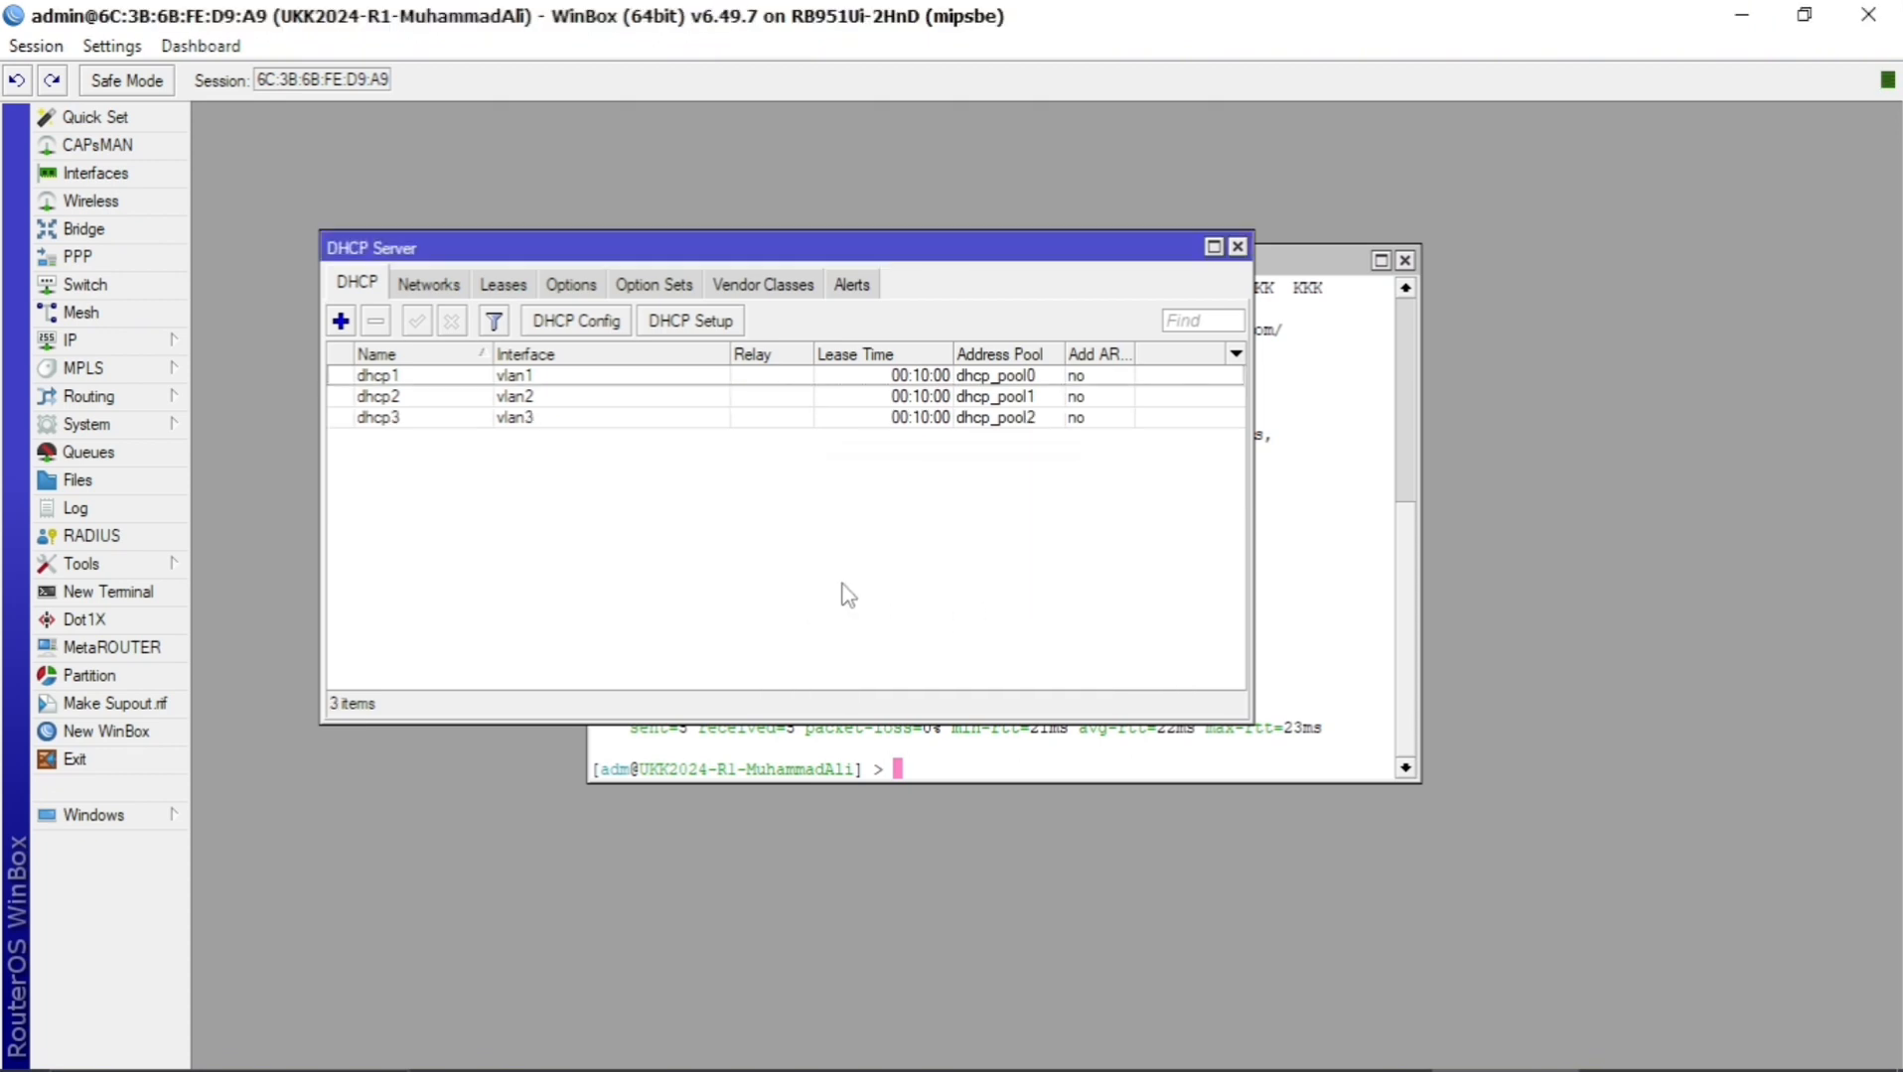
left_click_drag(808, 247, 1088, 427)
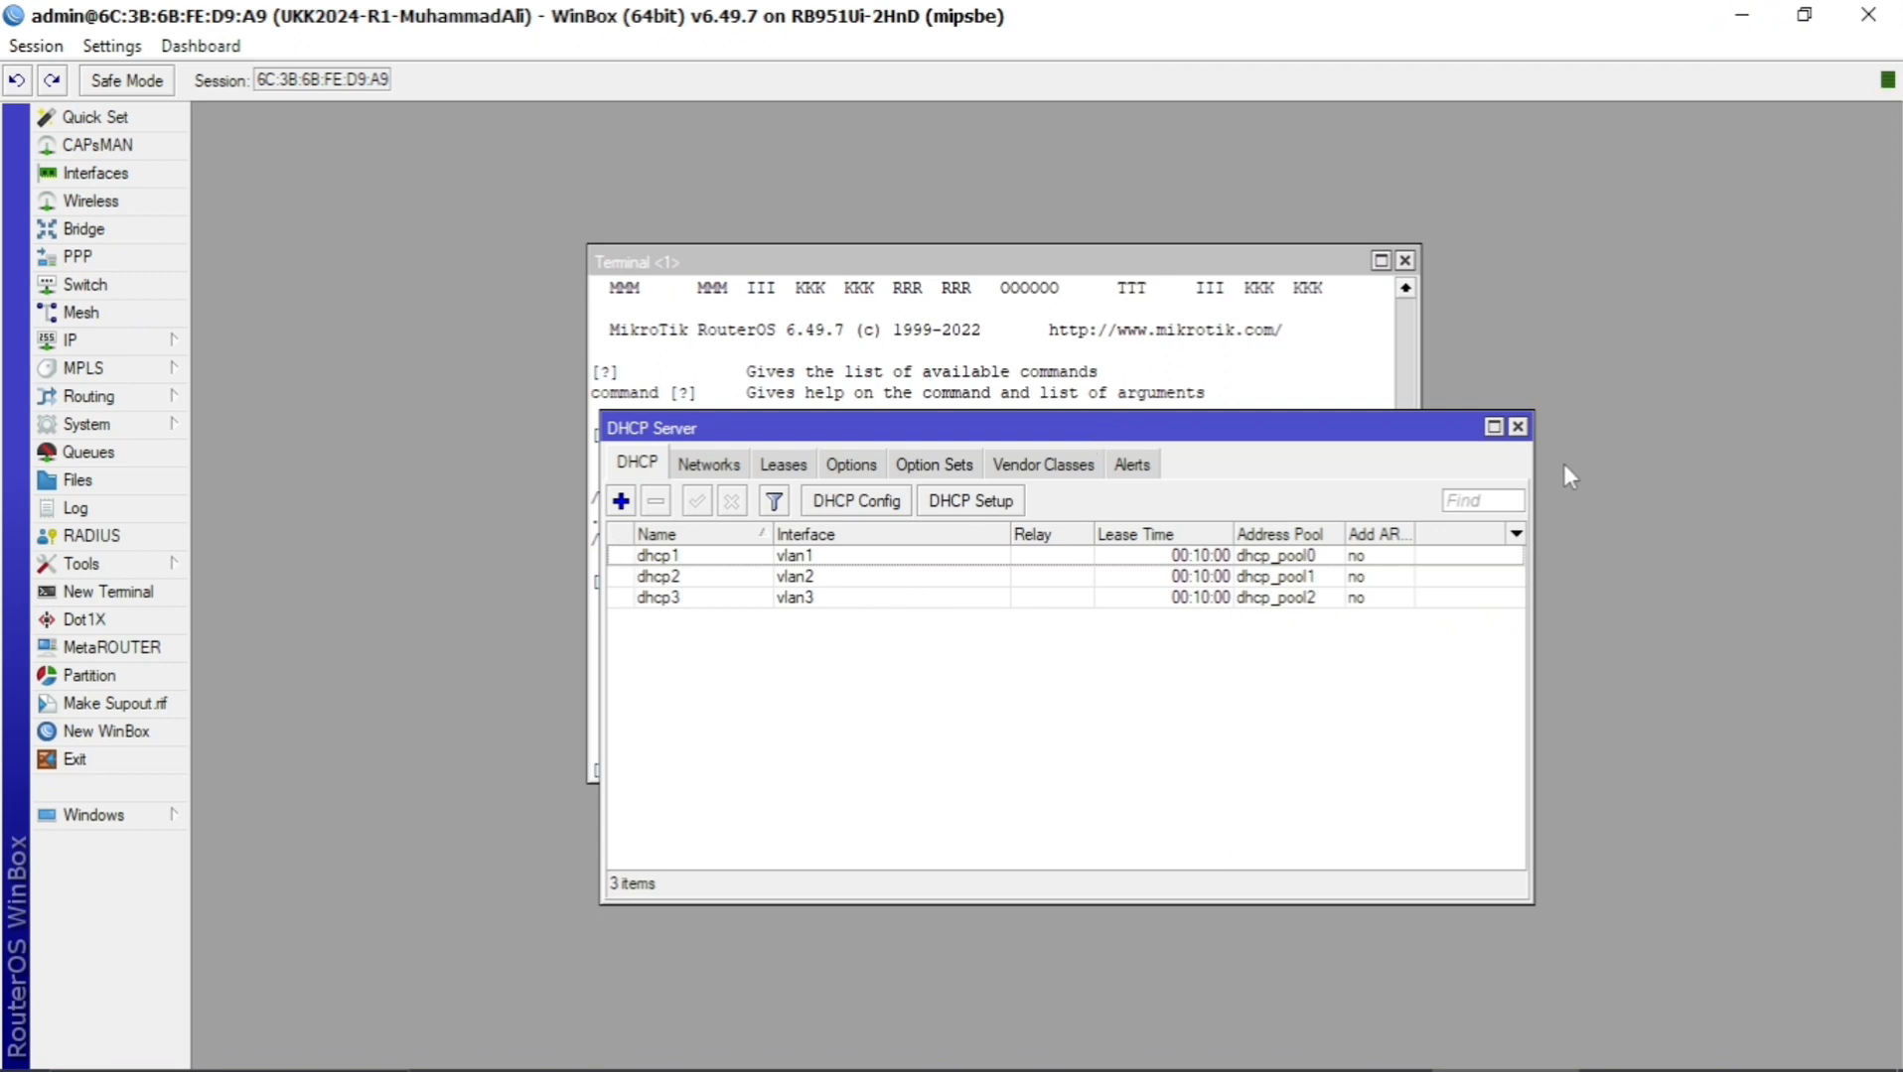
left_click(1516, 428)
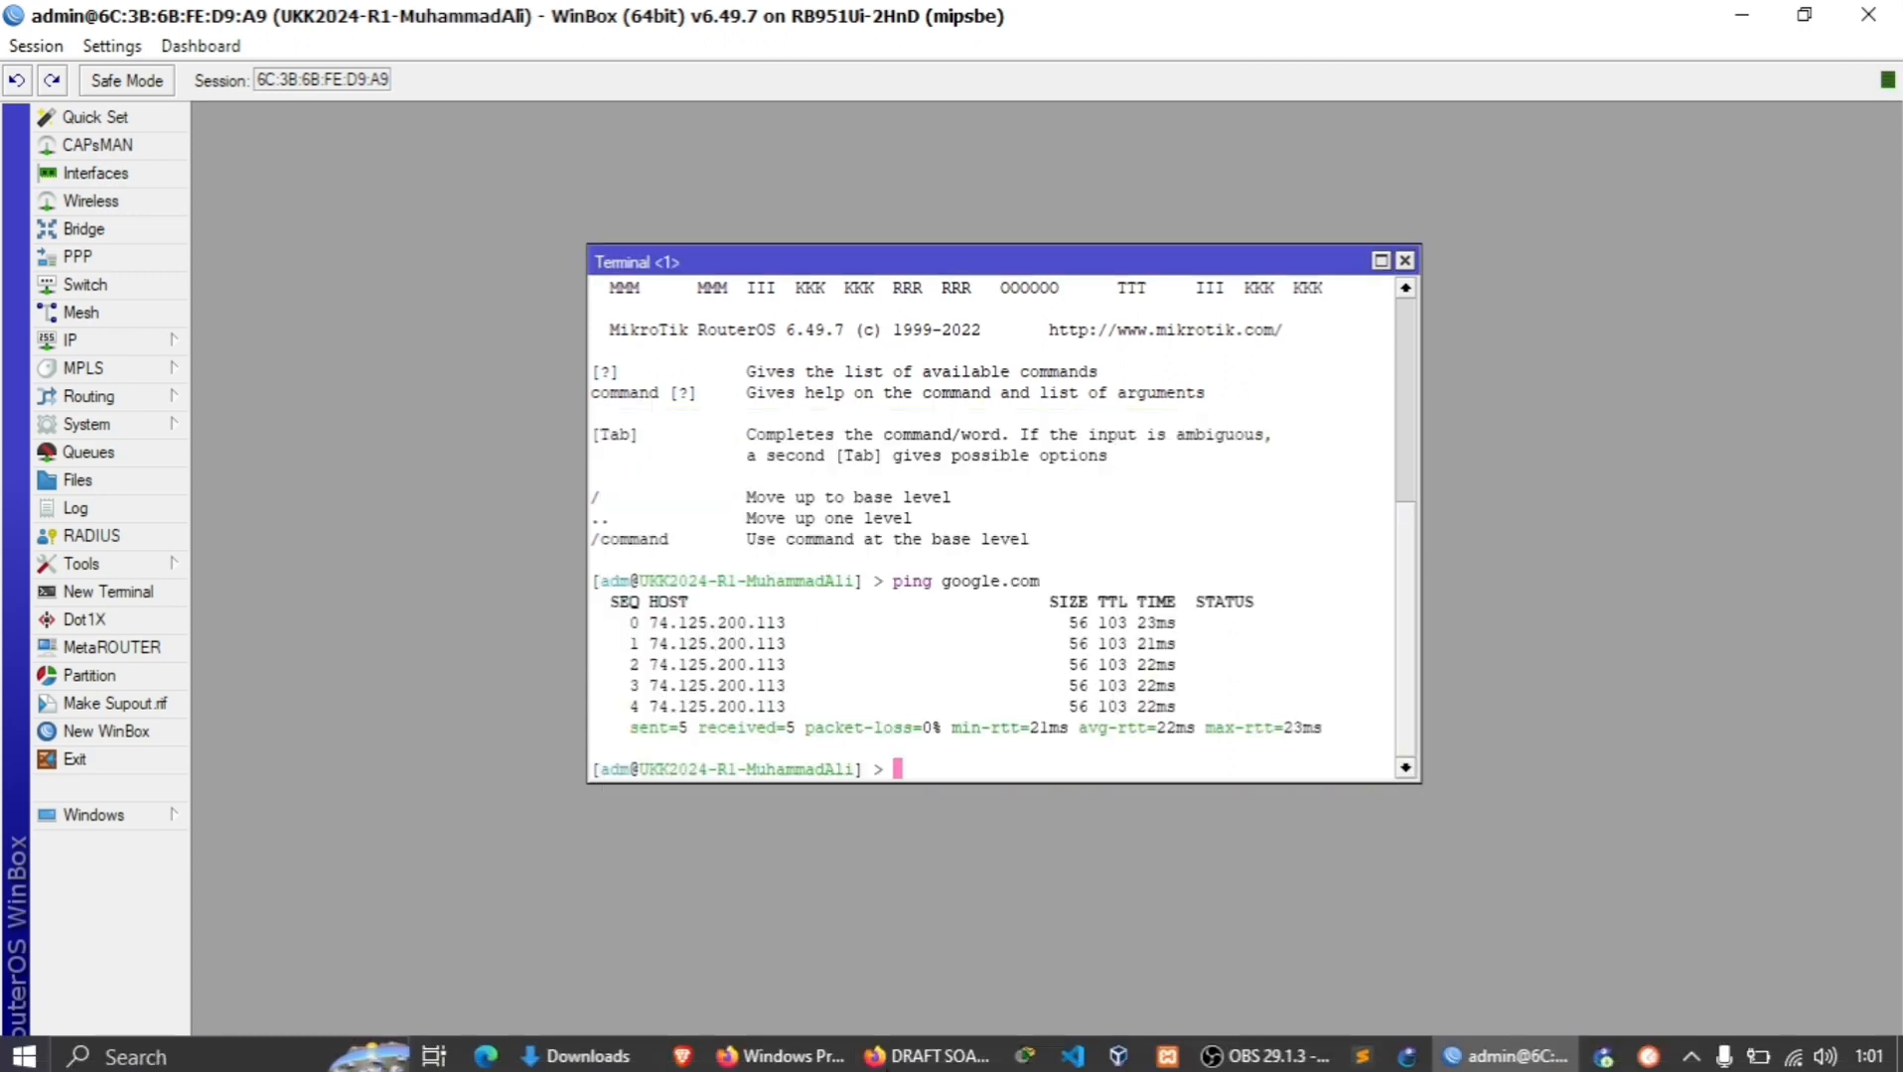
Switch to the exam PDF in Firefox, review the topology diagram's VLAN bandwidth limits and remaining requirements, and return to WinBox.
left_click(909, 1052)
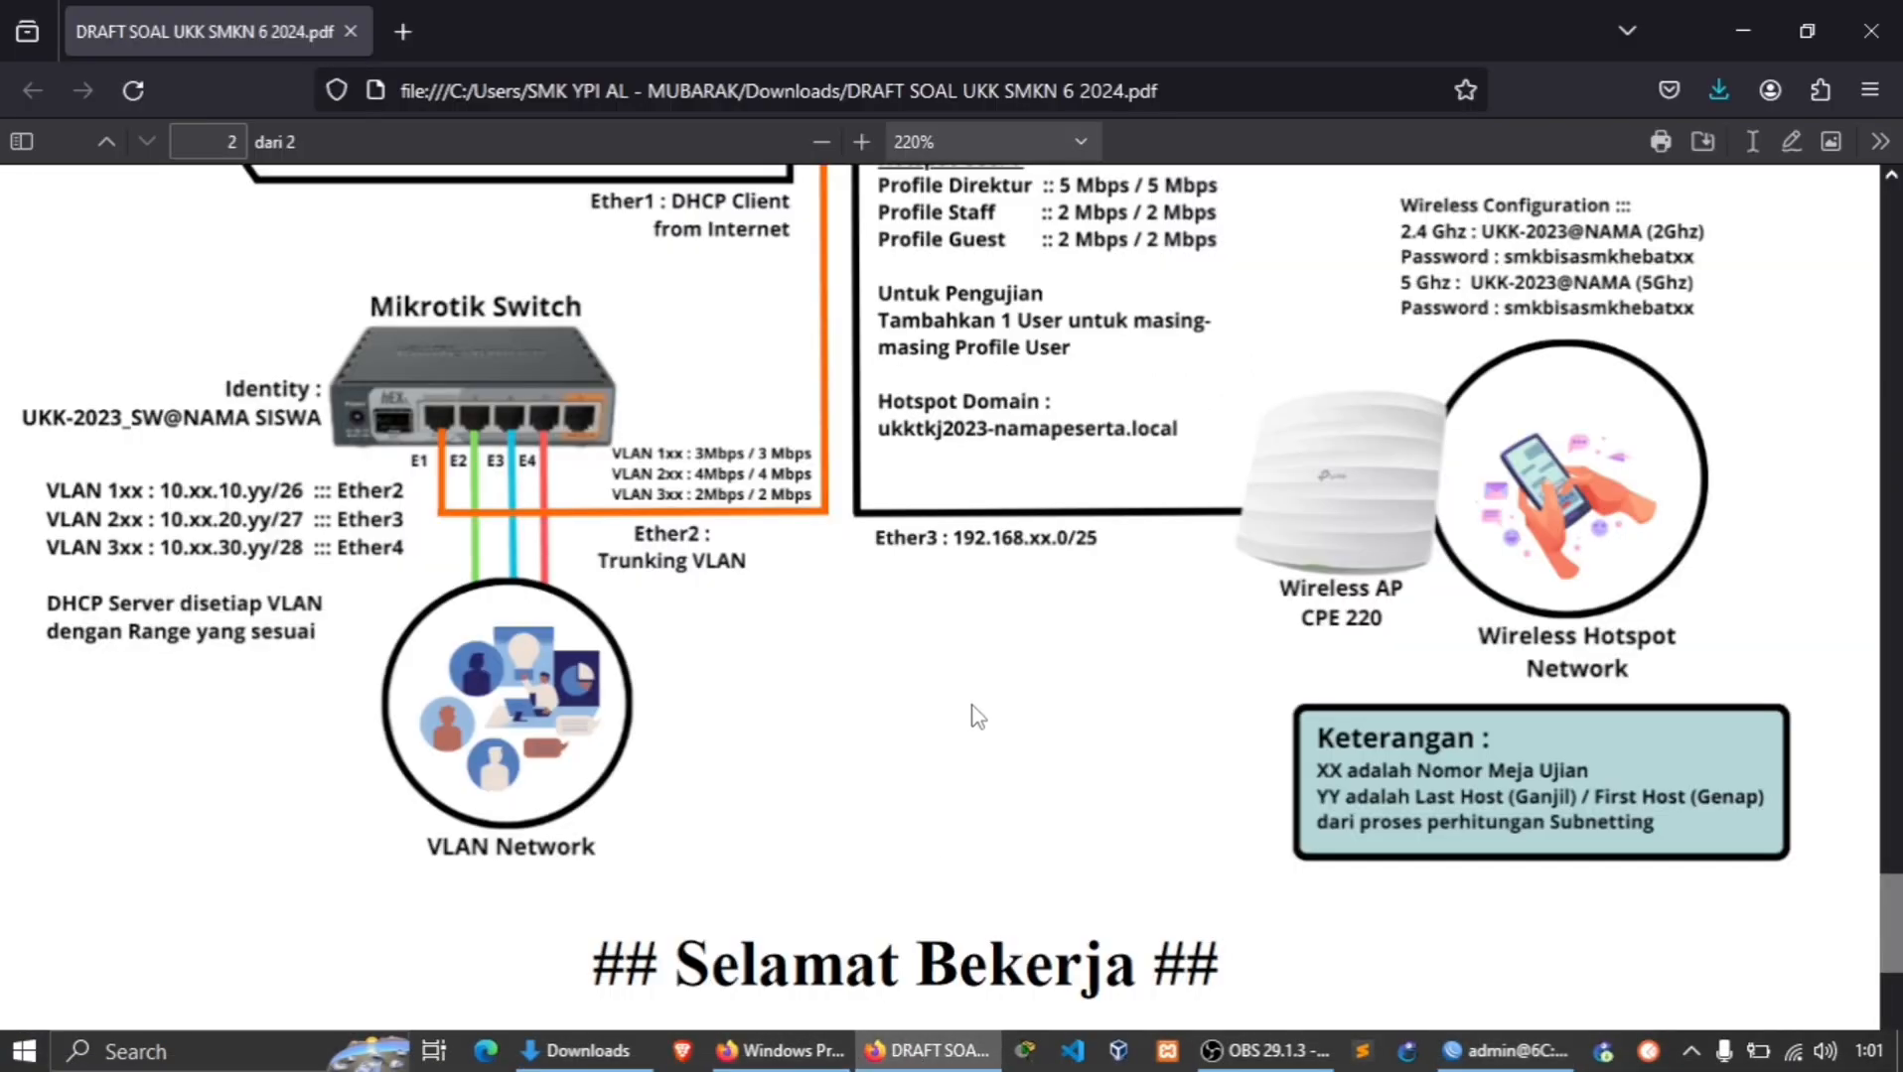
scroll(779, 511, "up", 1)
scroll(769, 556, "up", 5)
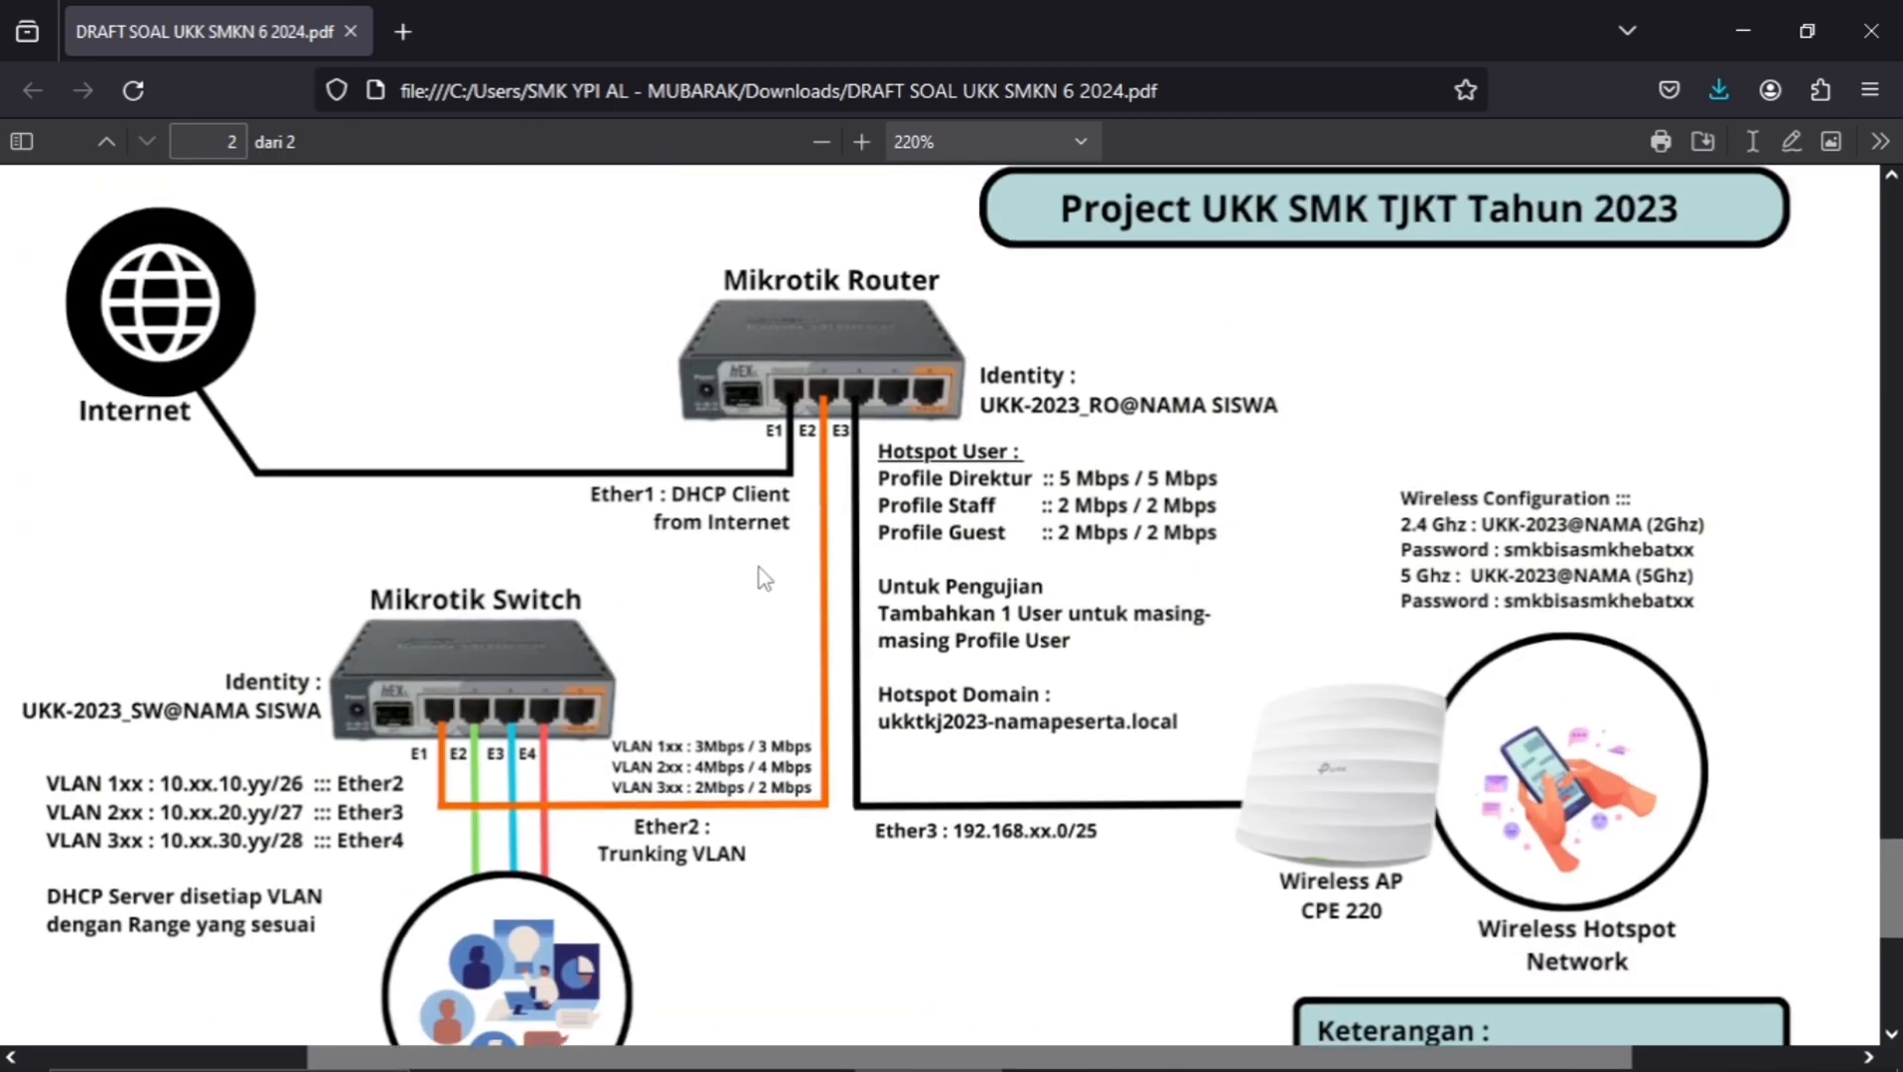
scroll(774, 675, "down", 4)
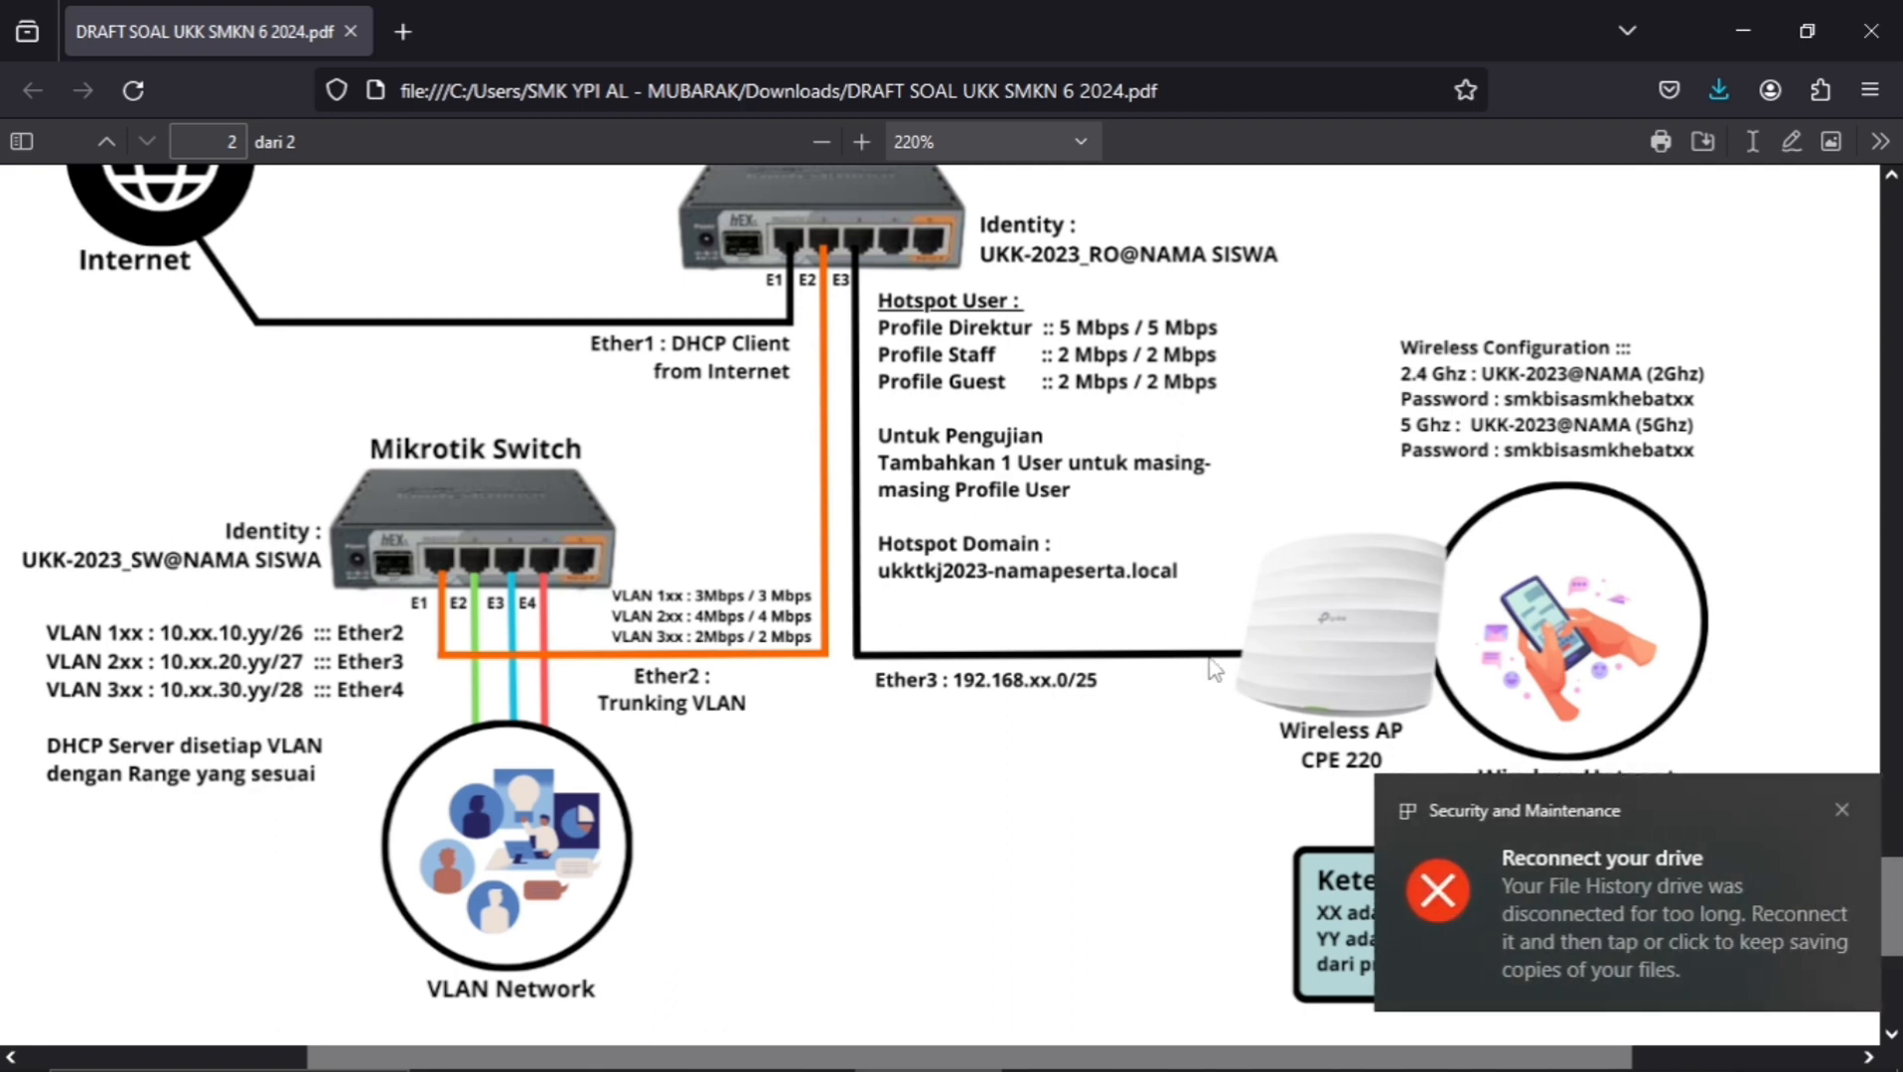
left_click(1842, 811)
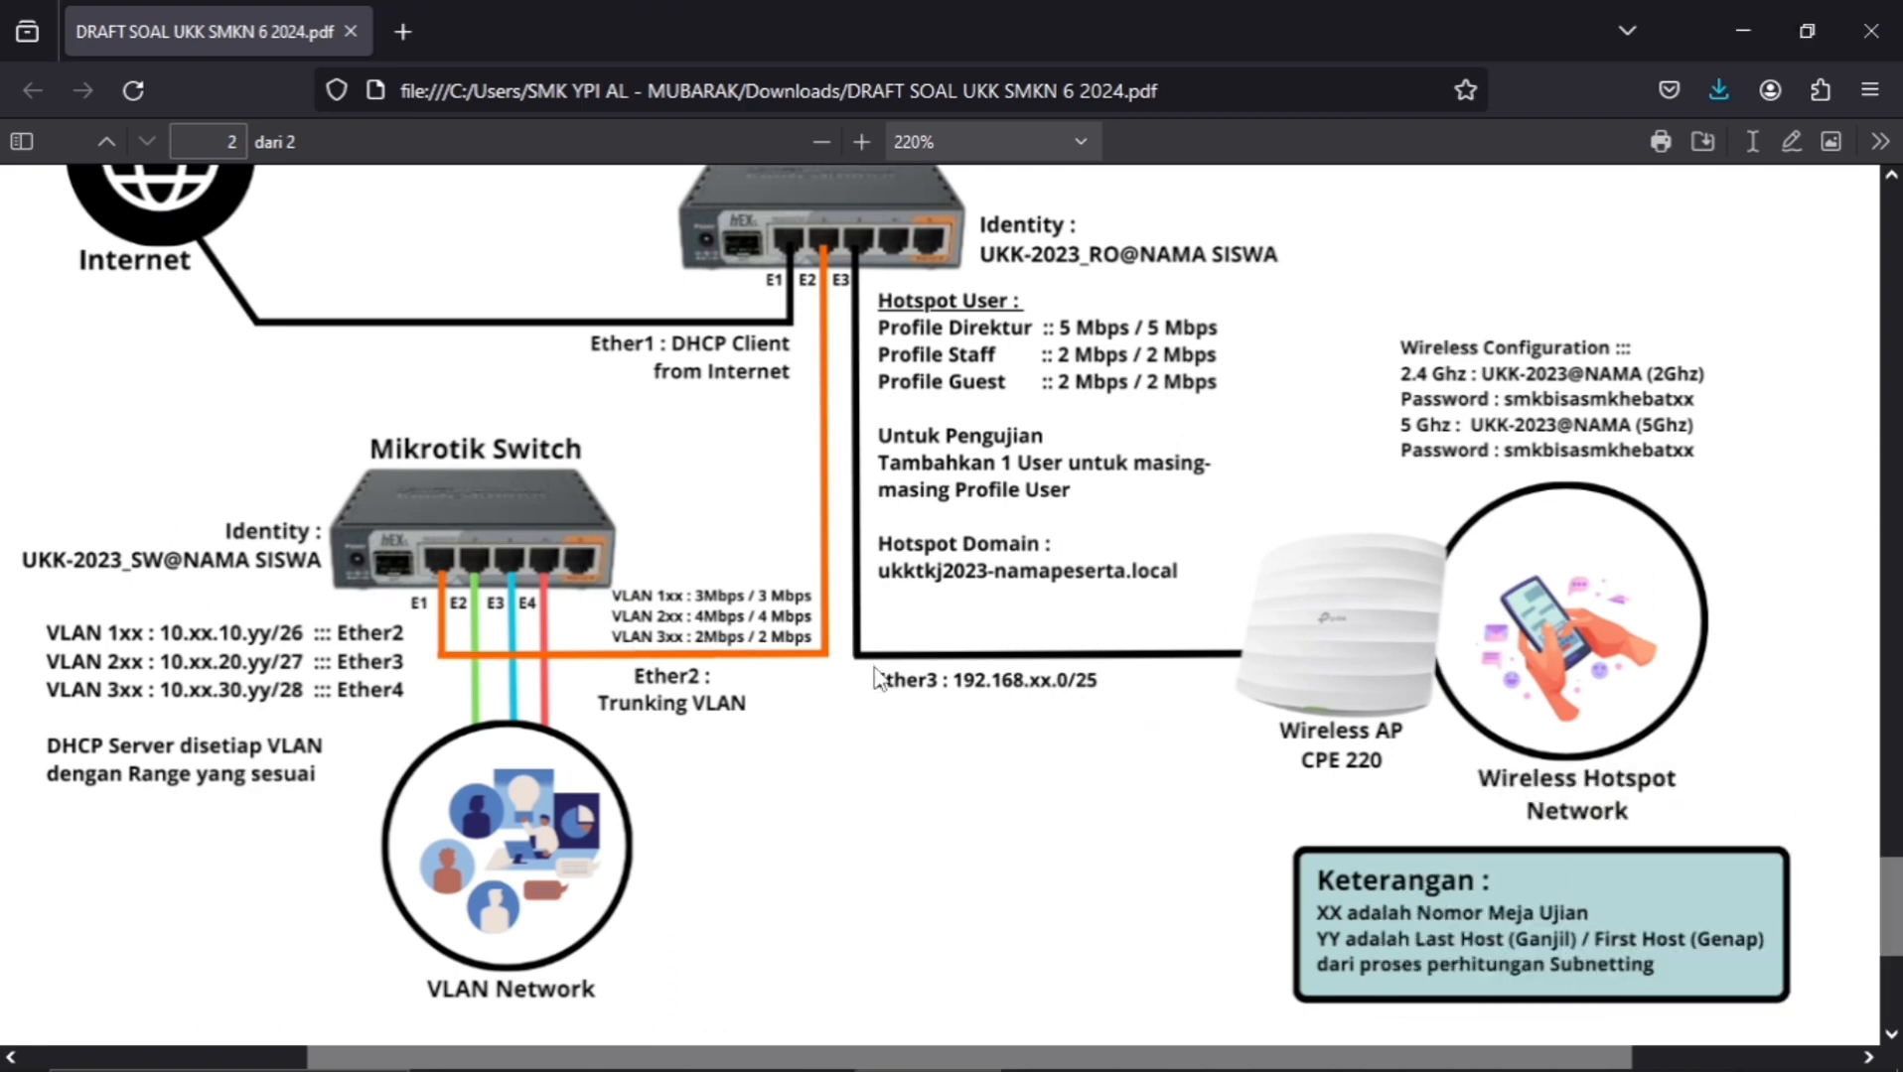
mouse_move(863, 1026)
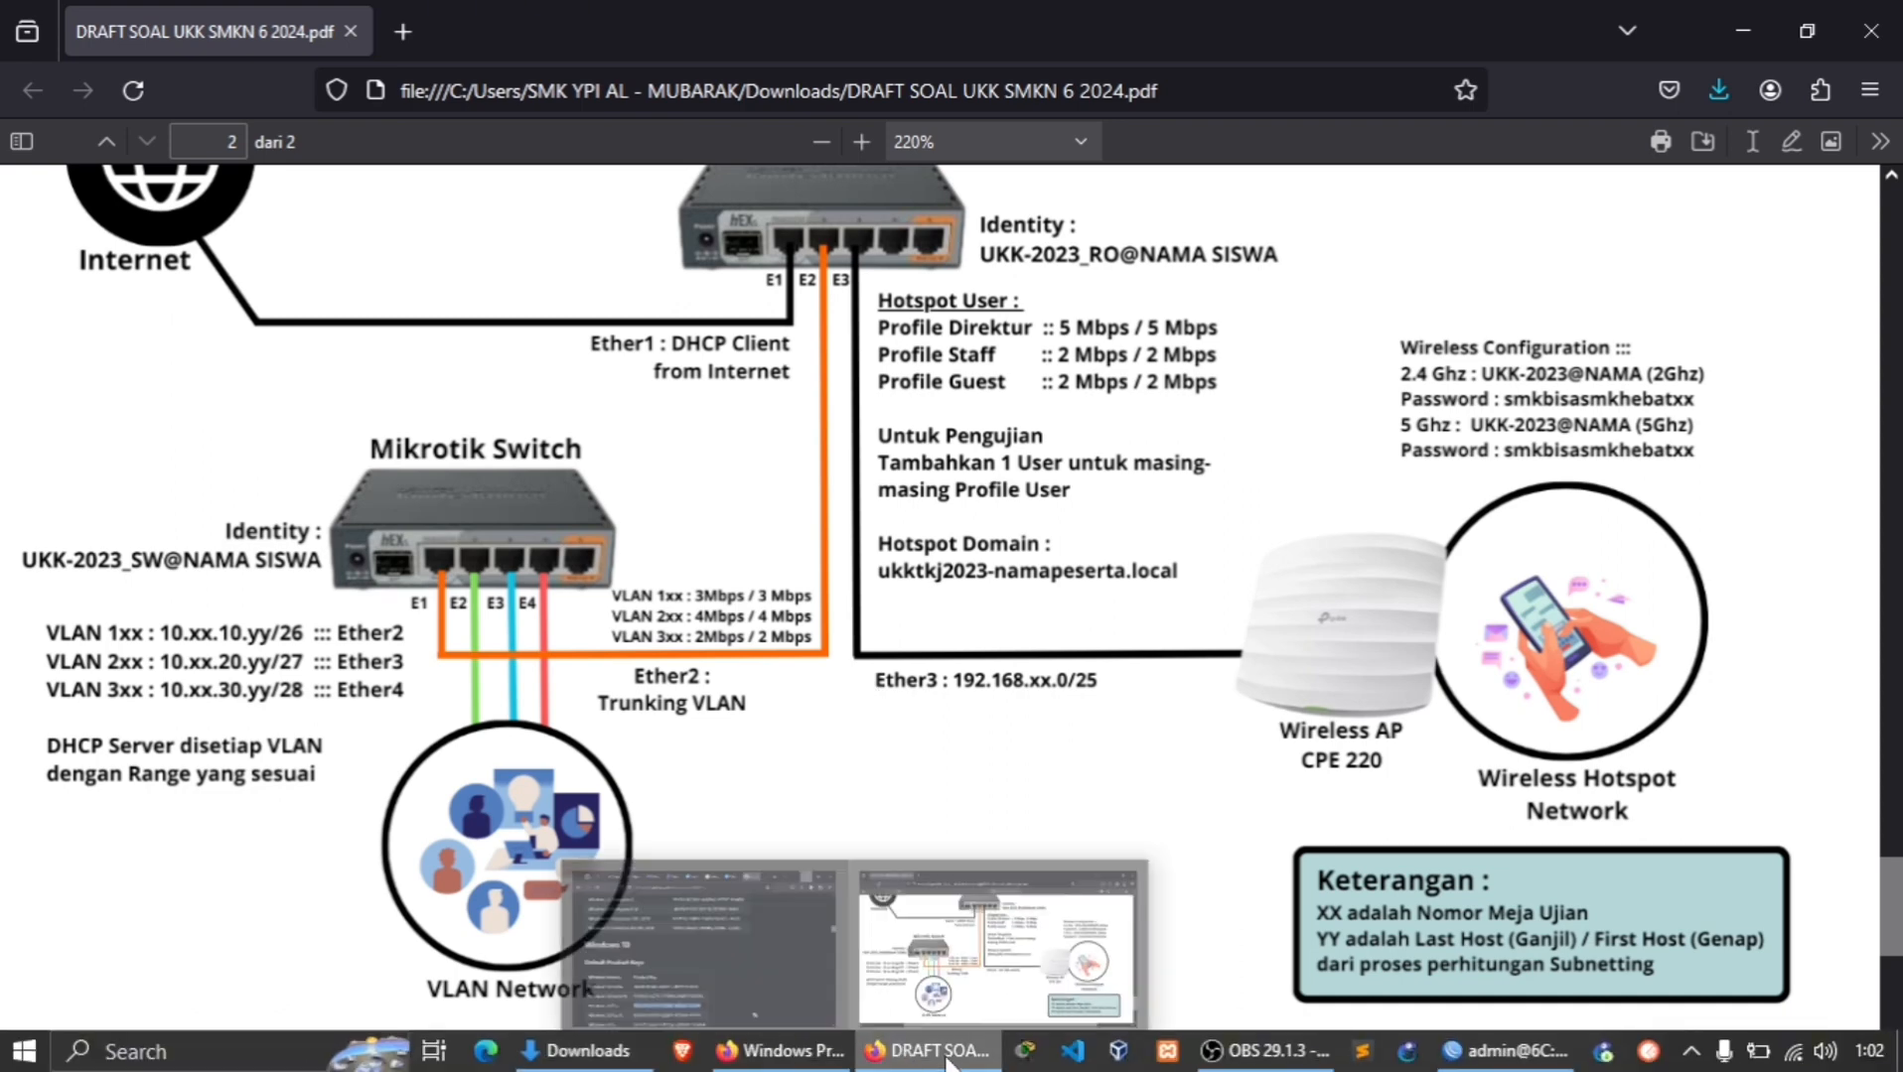
left_click(1509, 1050)
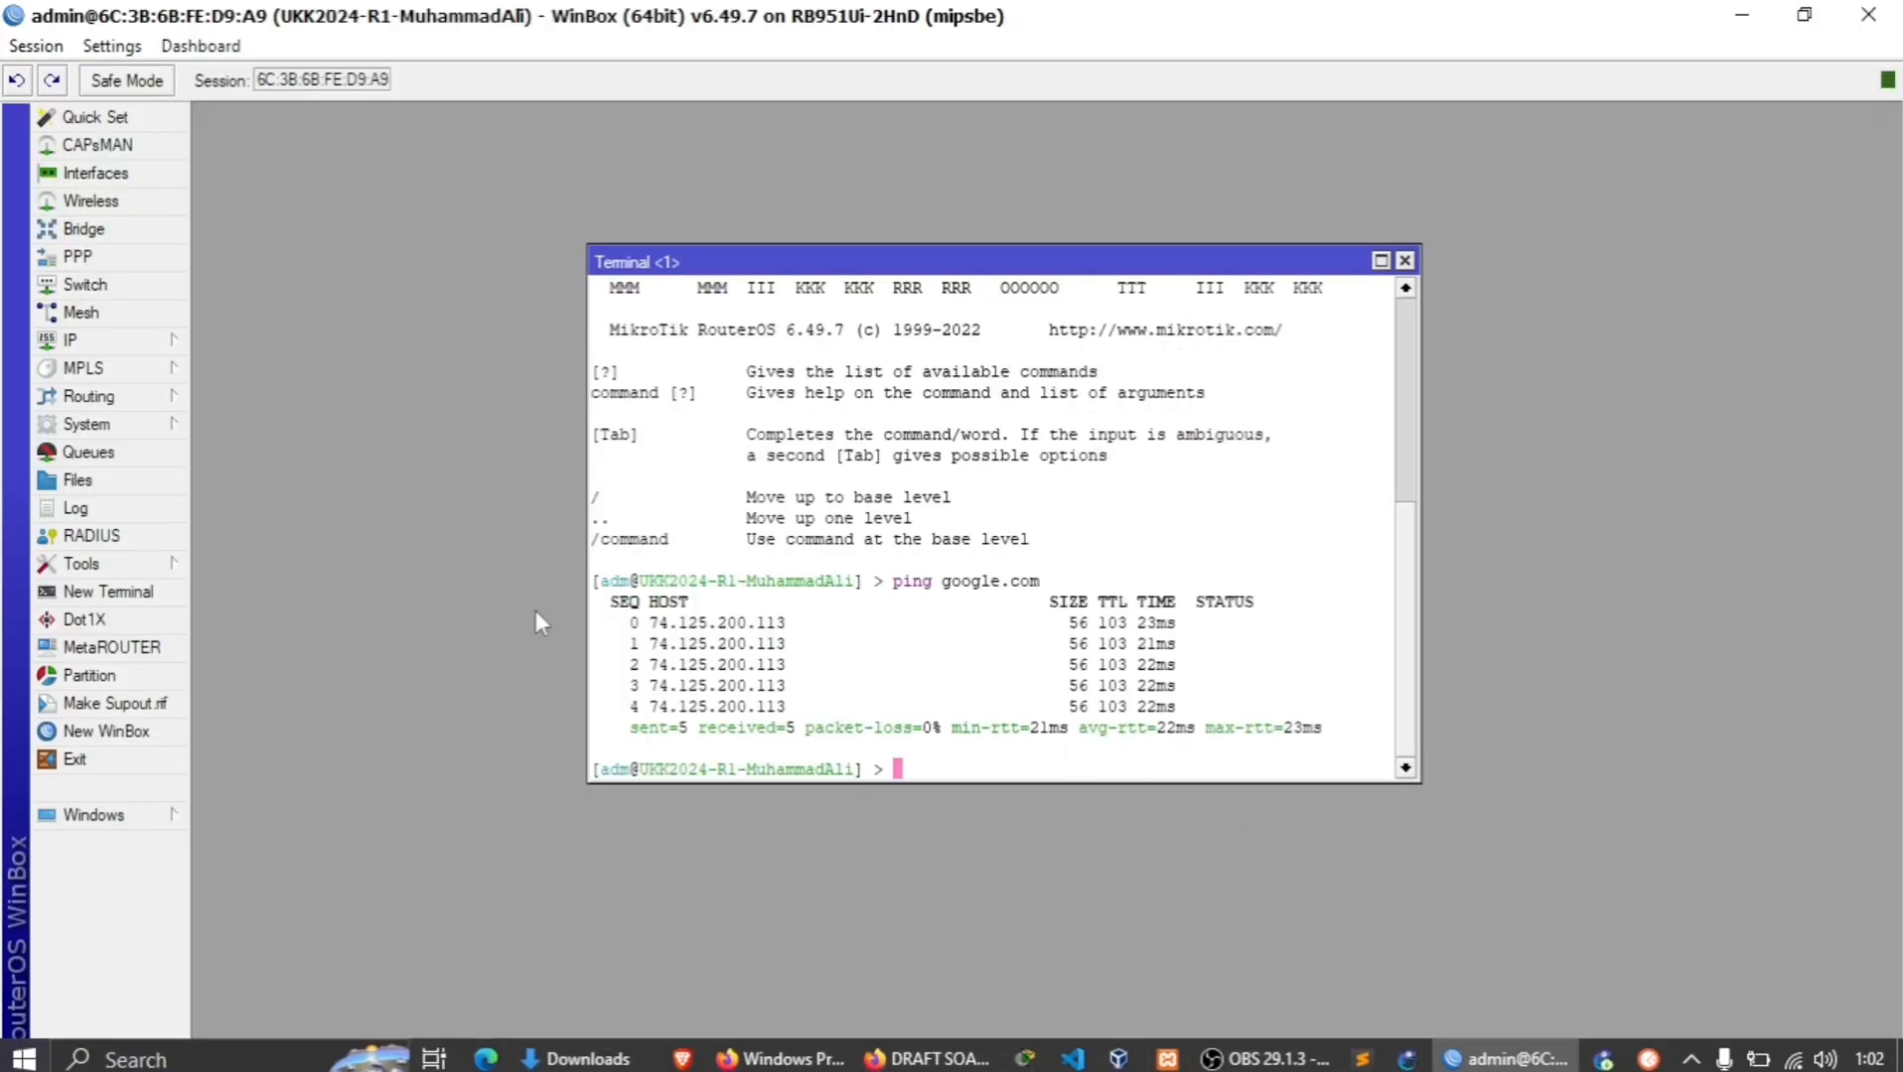
Create a new simple queue with vlan1 as its target and name it Bwndt1.
left_click(89, 453)
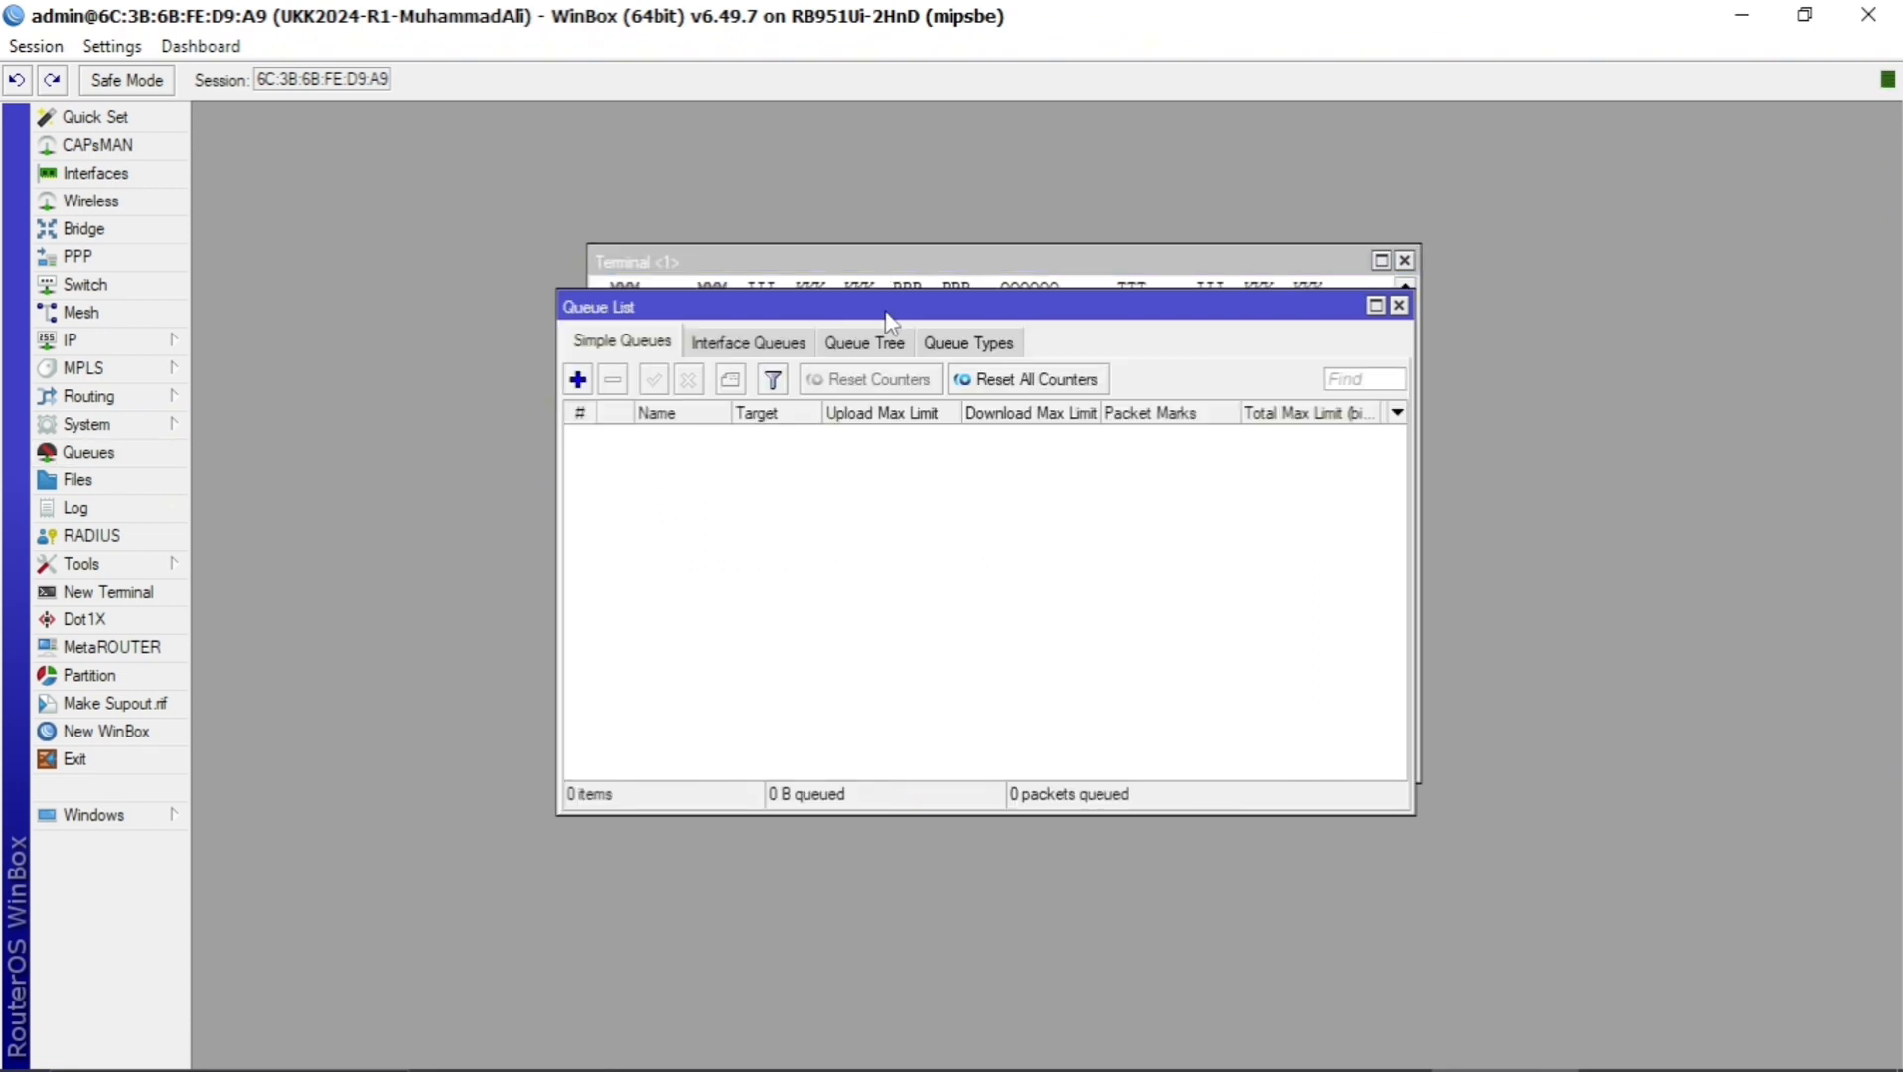
left_click_drag(891, 320, 915, 455)
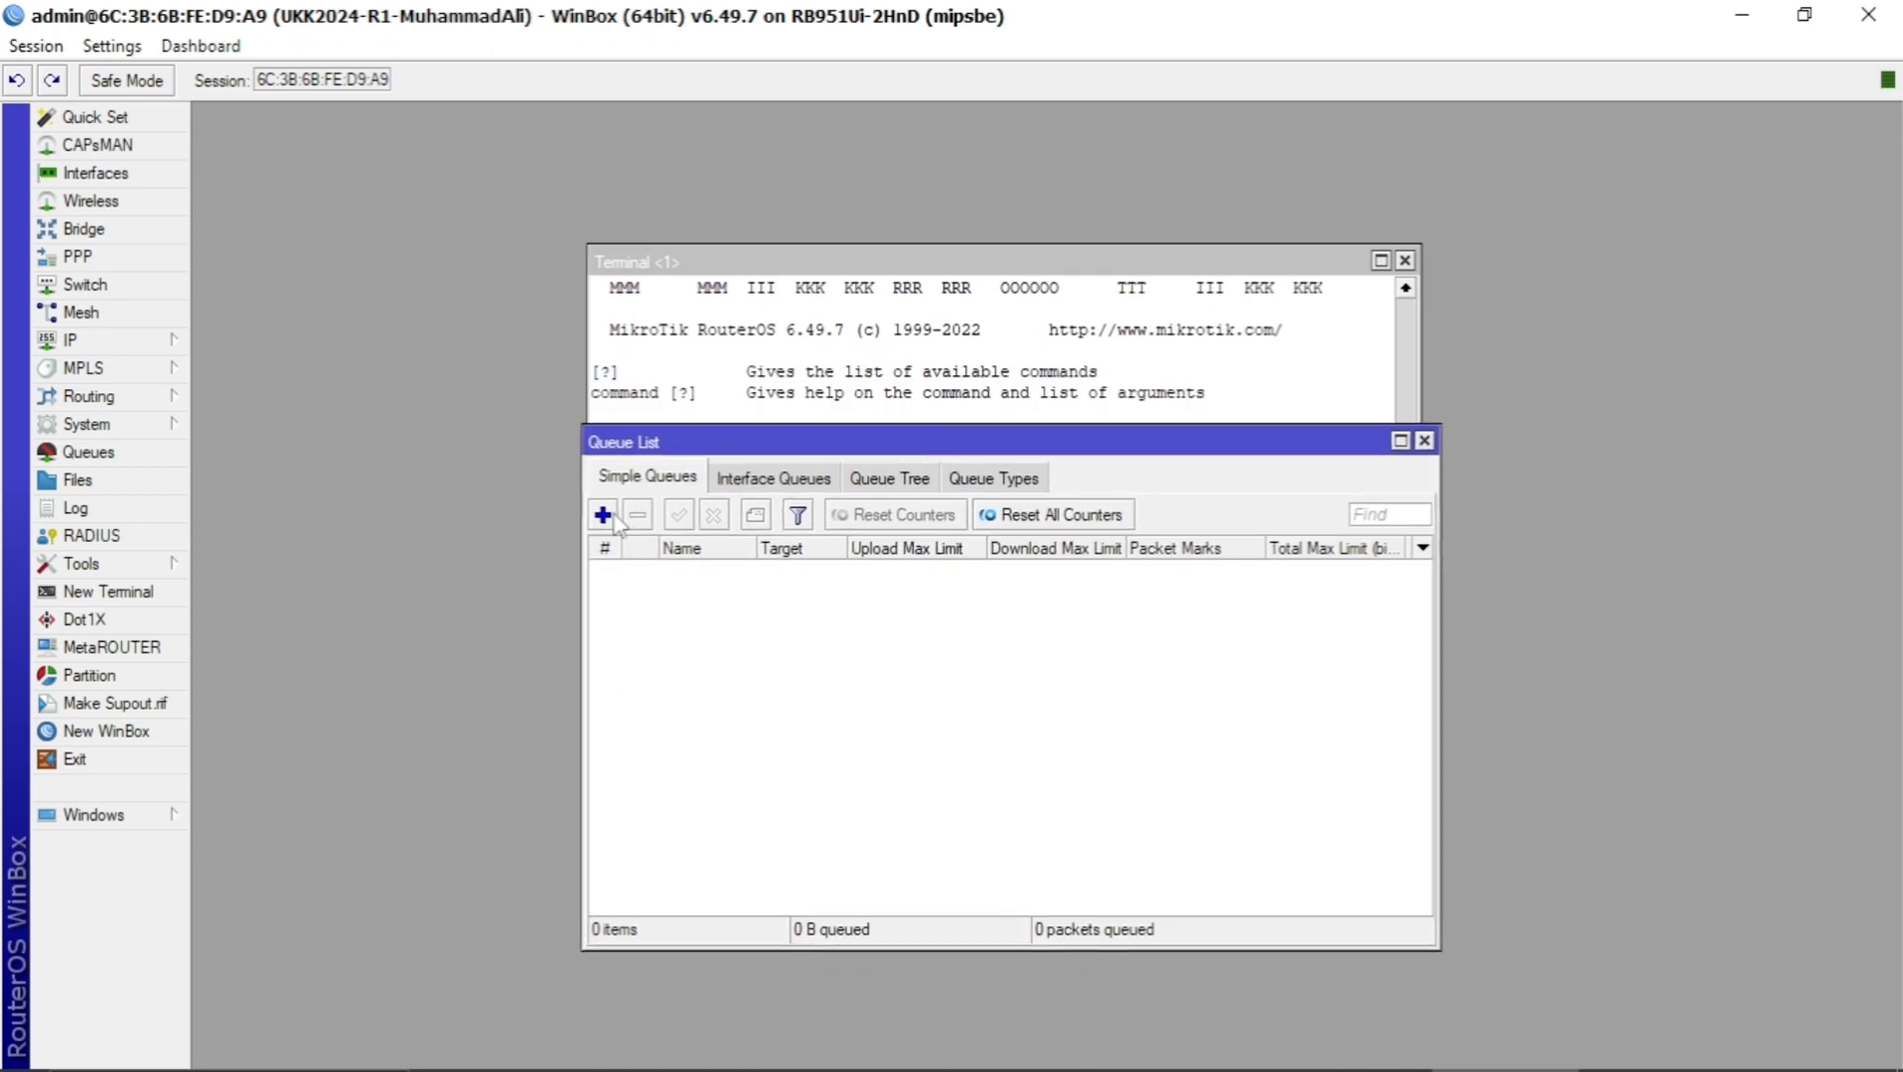
left_click(603, 515)
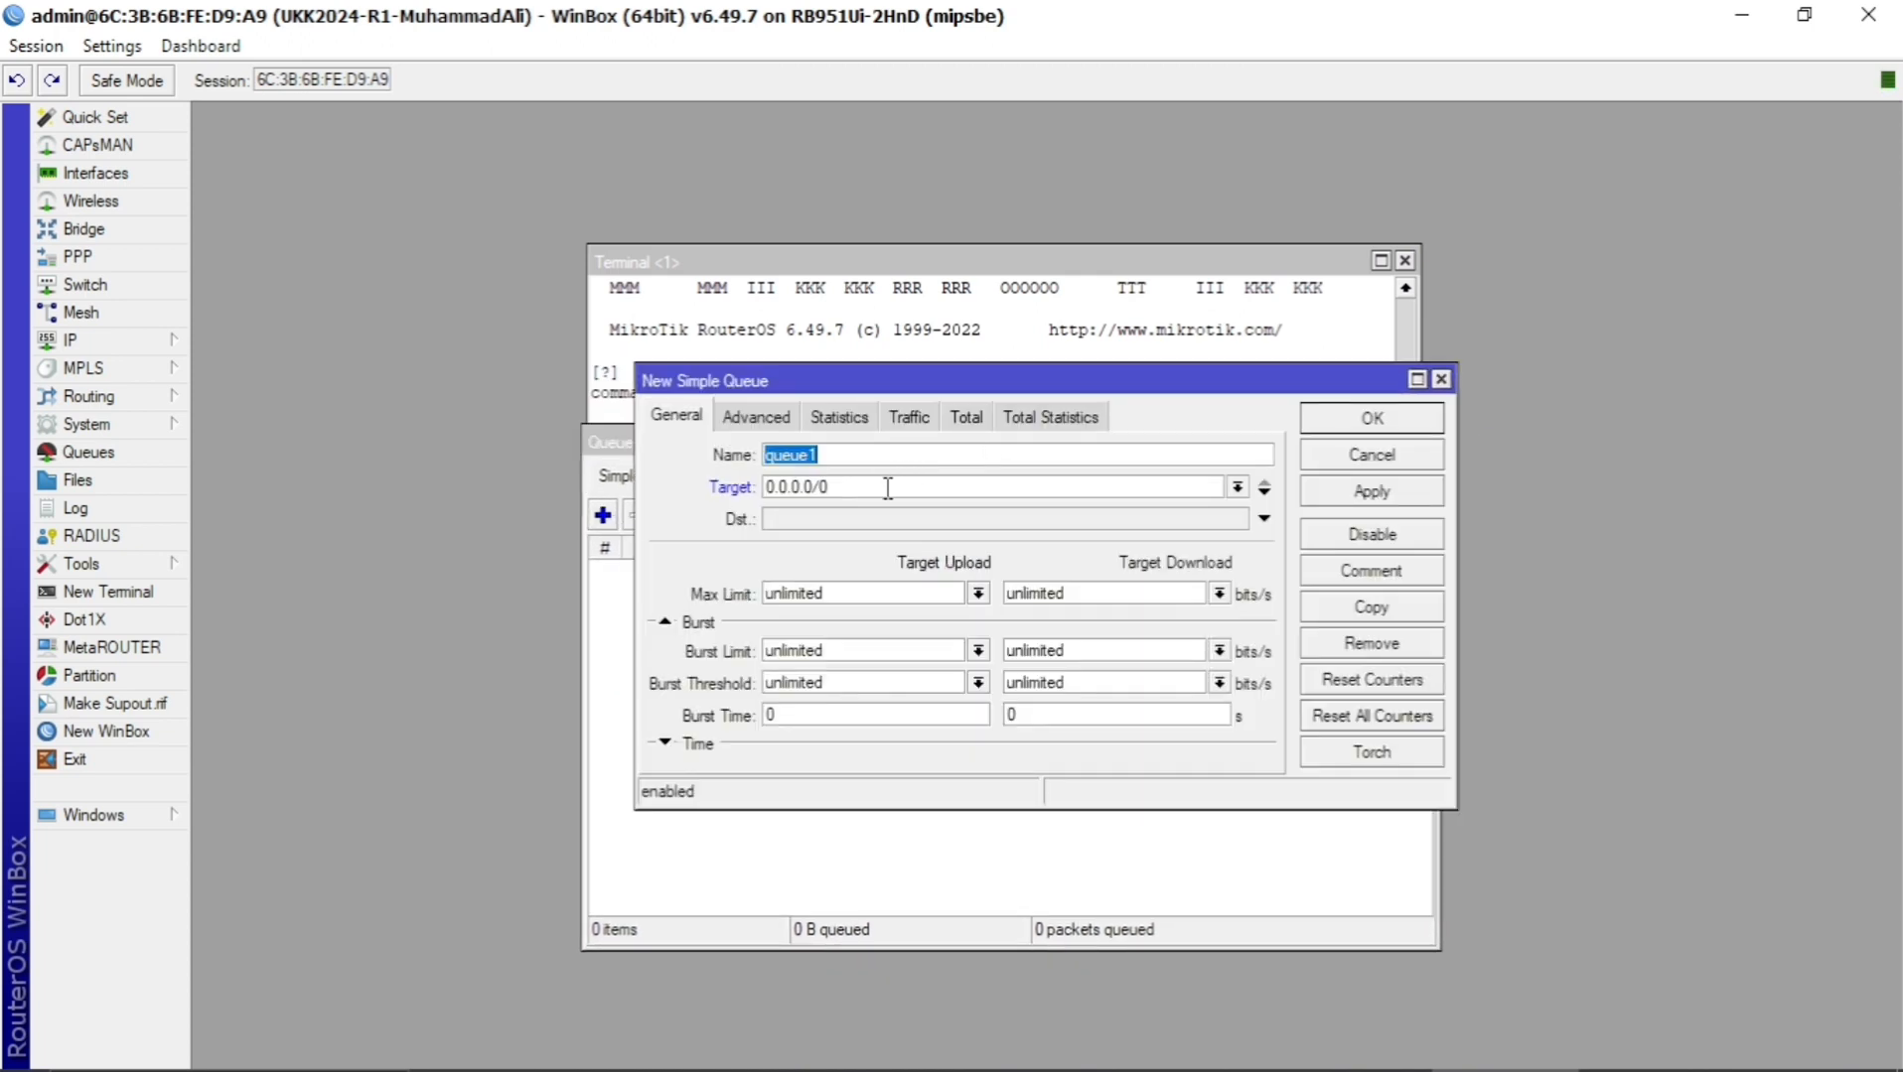
left_click(1237, 486)
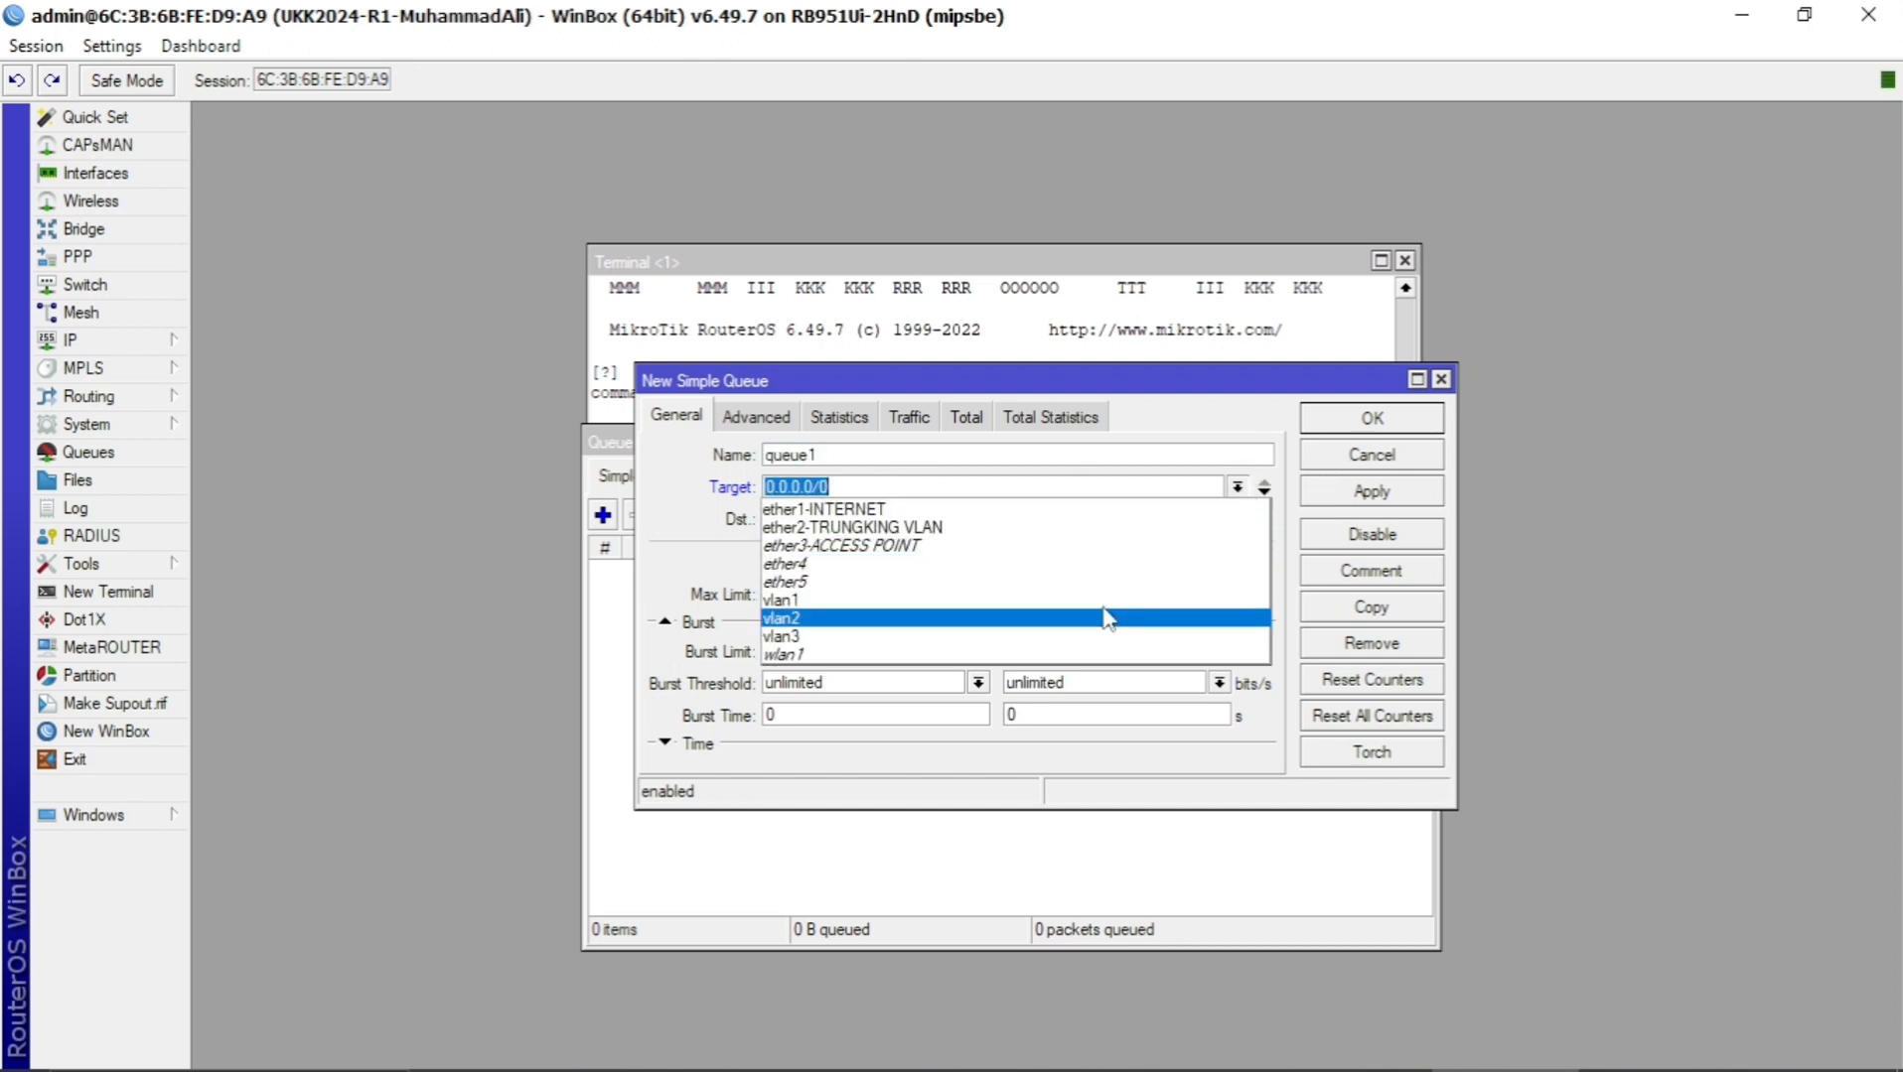
left_click(1106, 601)
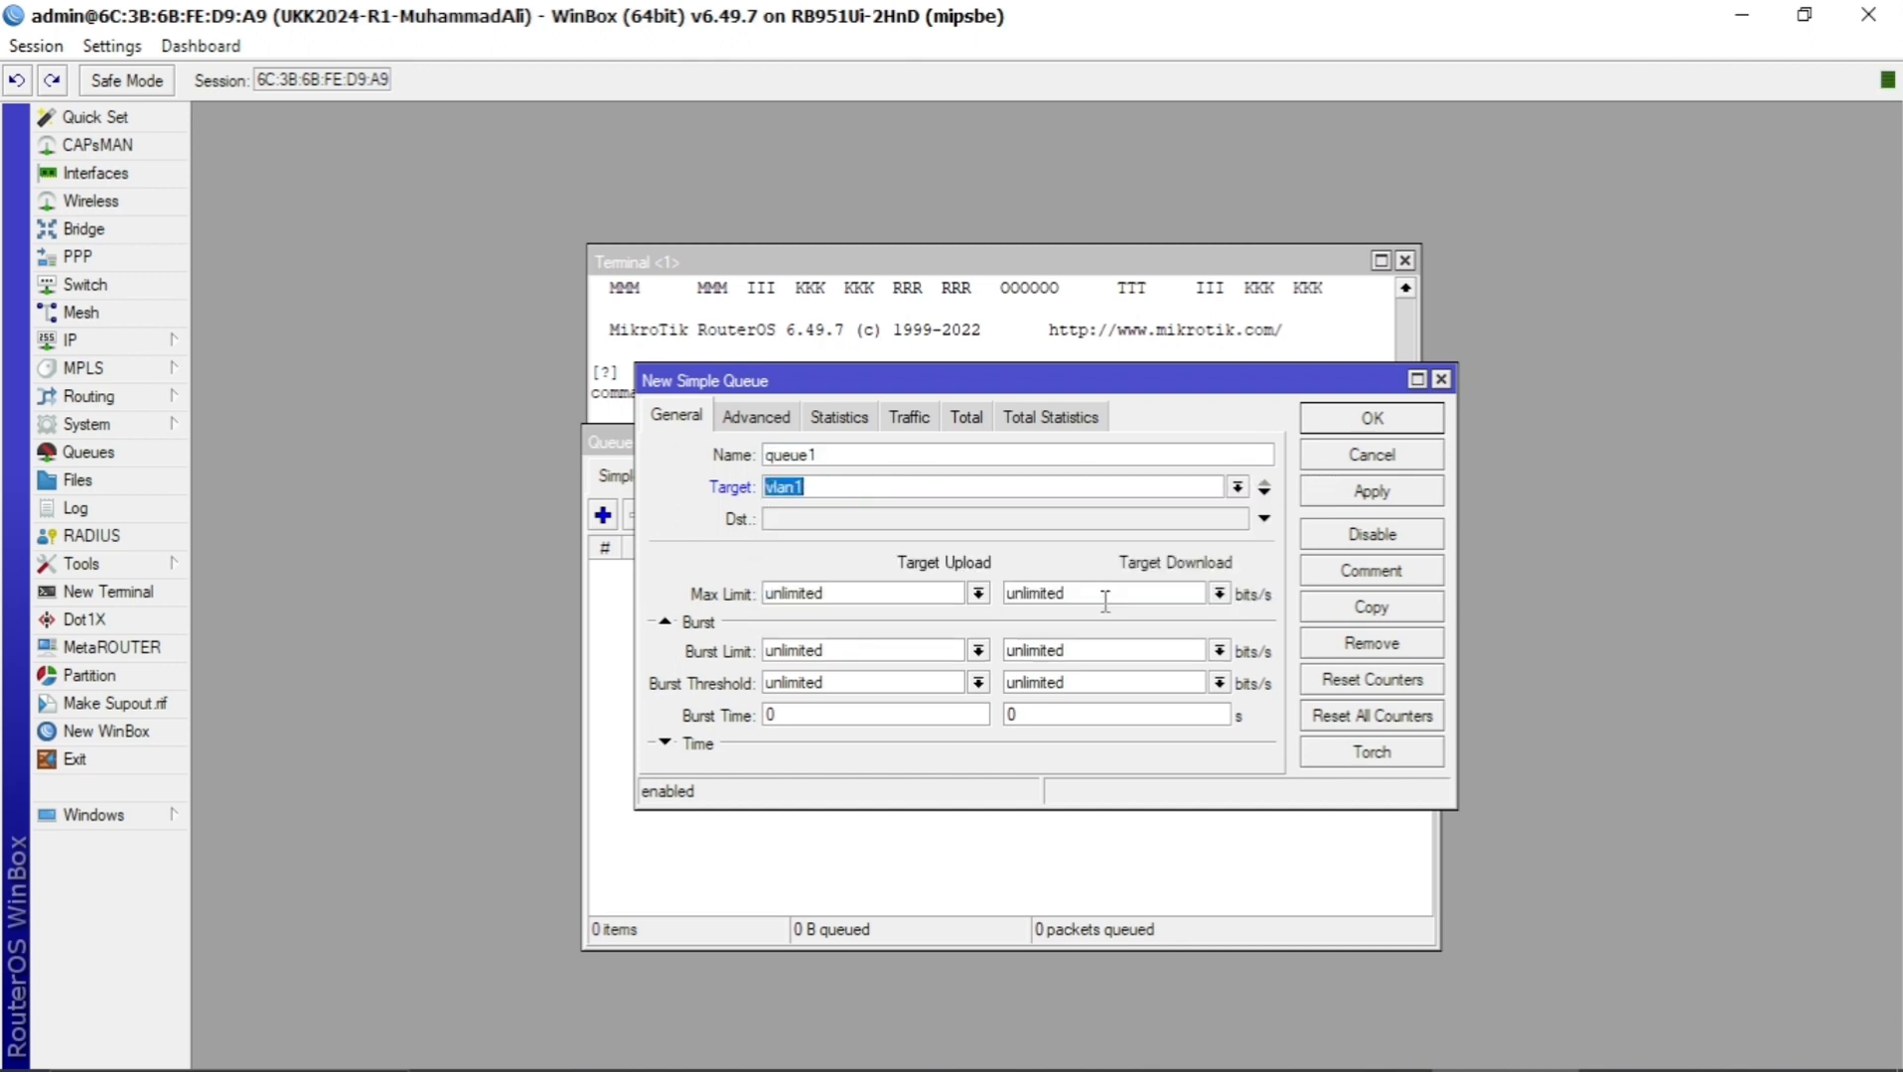
left_click(986, 453)
key("BackSpace")
key("BackSpace")
key("BackSpace")
key("BackSpace")
key("BackSpace")
key("BackSpace")
key("BackSpace")
key("BackSpace")
Check the VLAN 1 bandwidth in the exam PDF and set the queue's upload and download max limits to 3M.
left_click(978, 594)
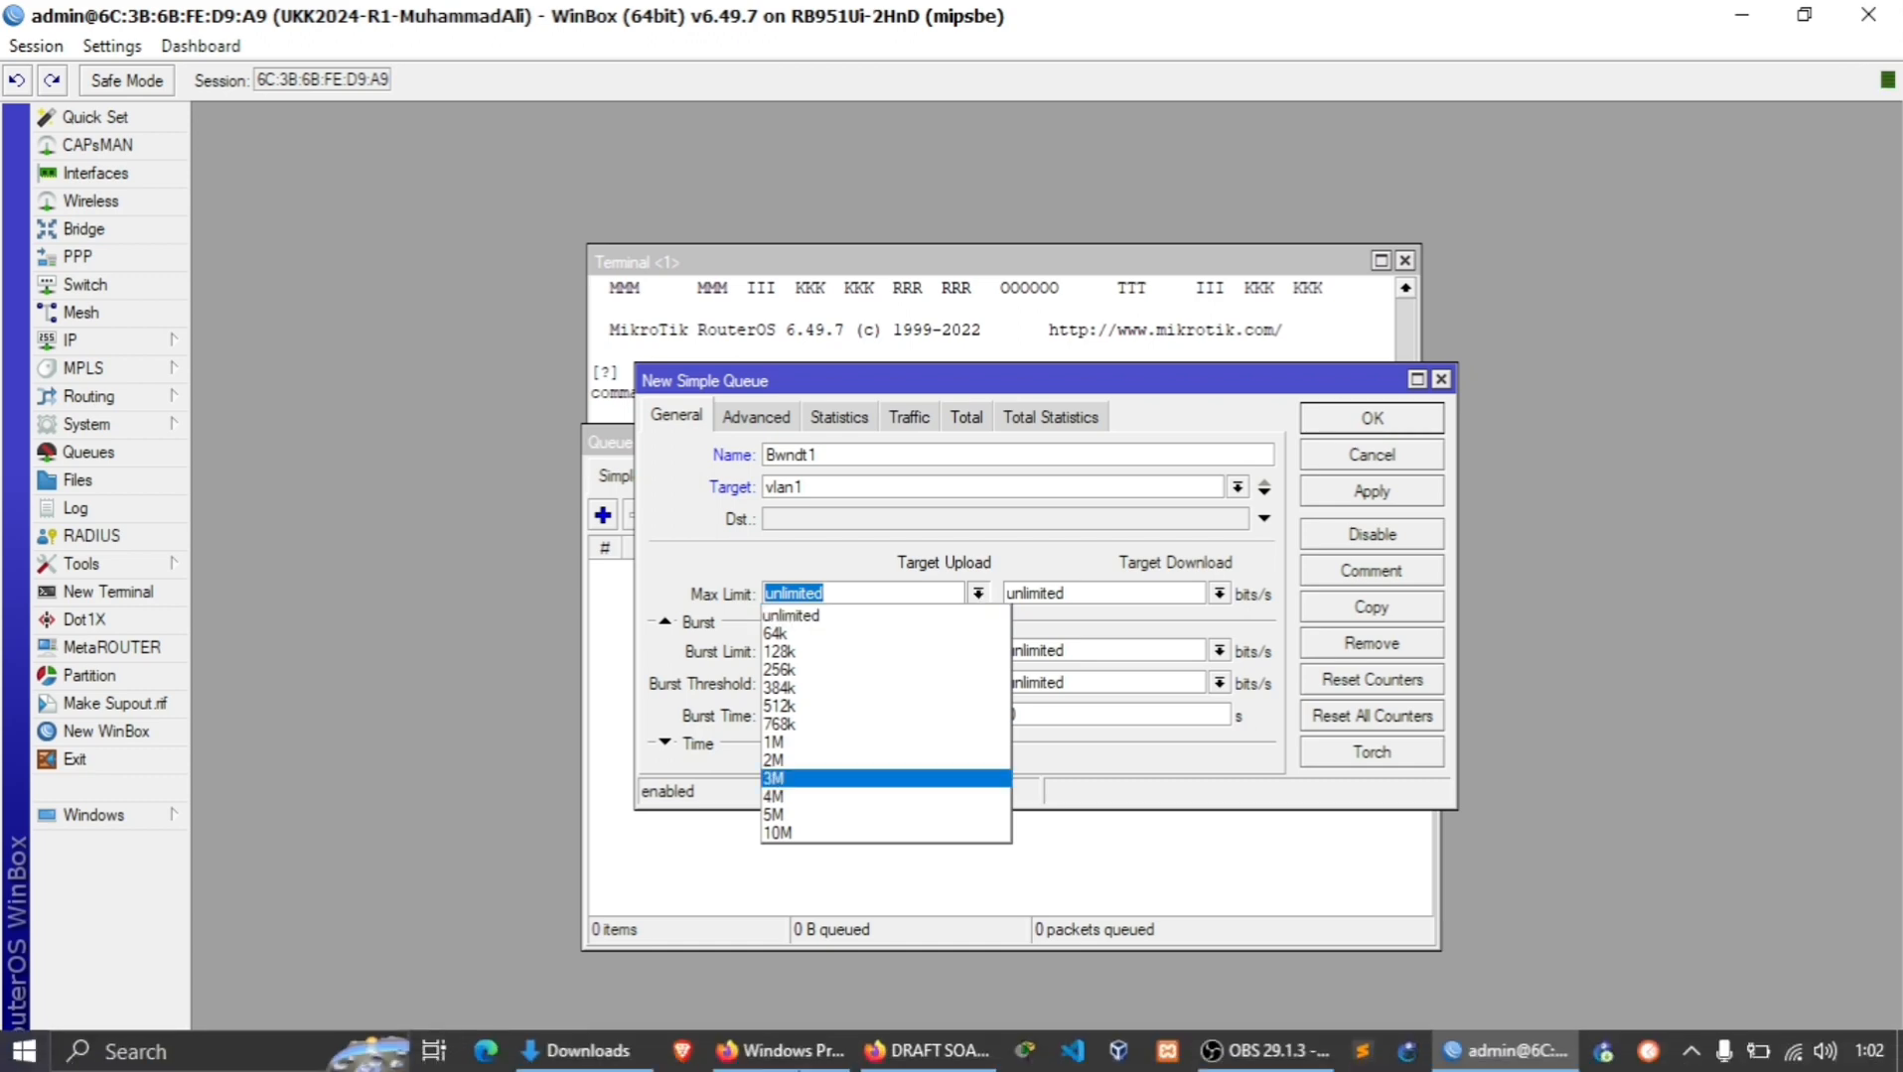
left_click(903, 1058)
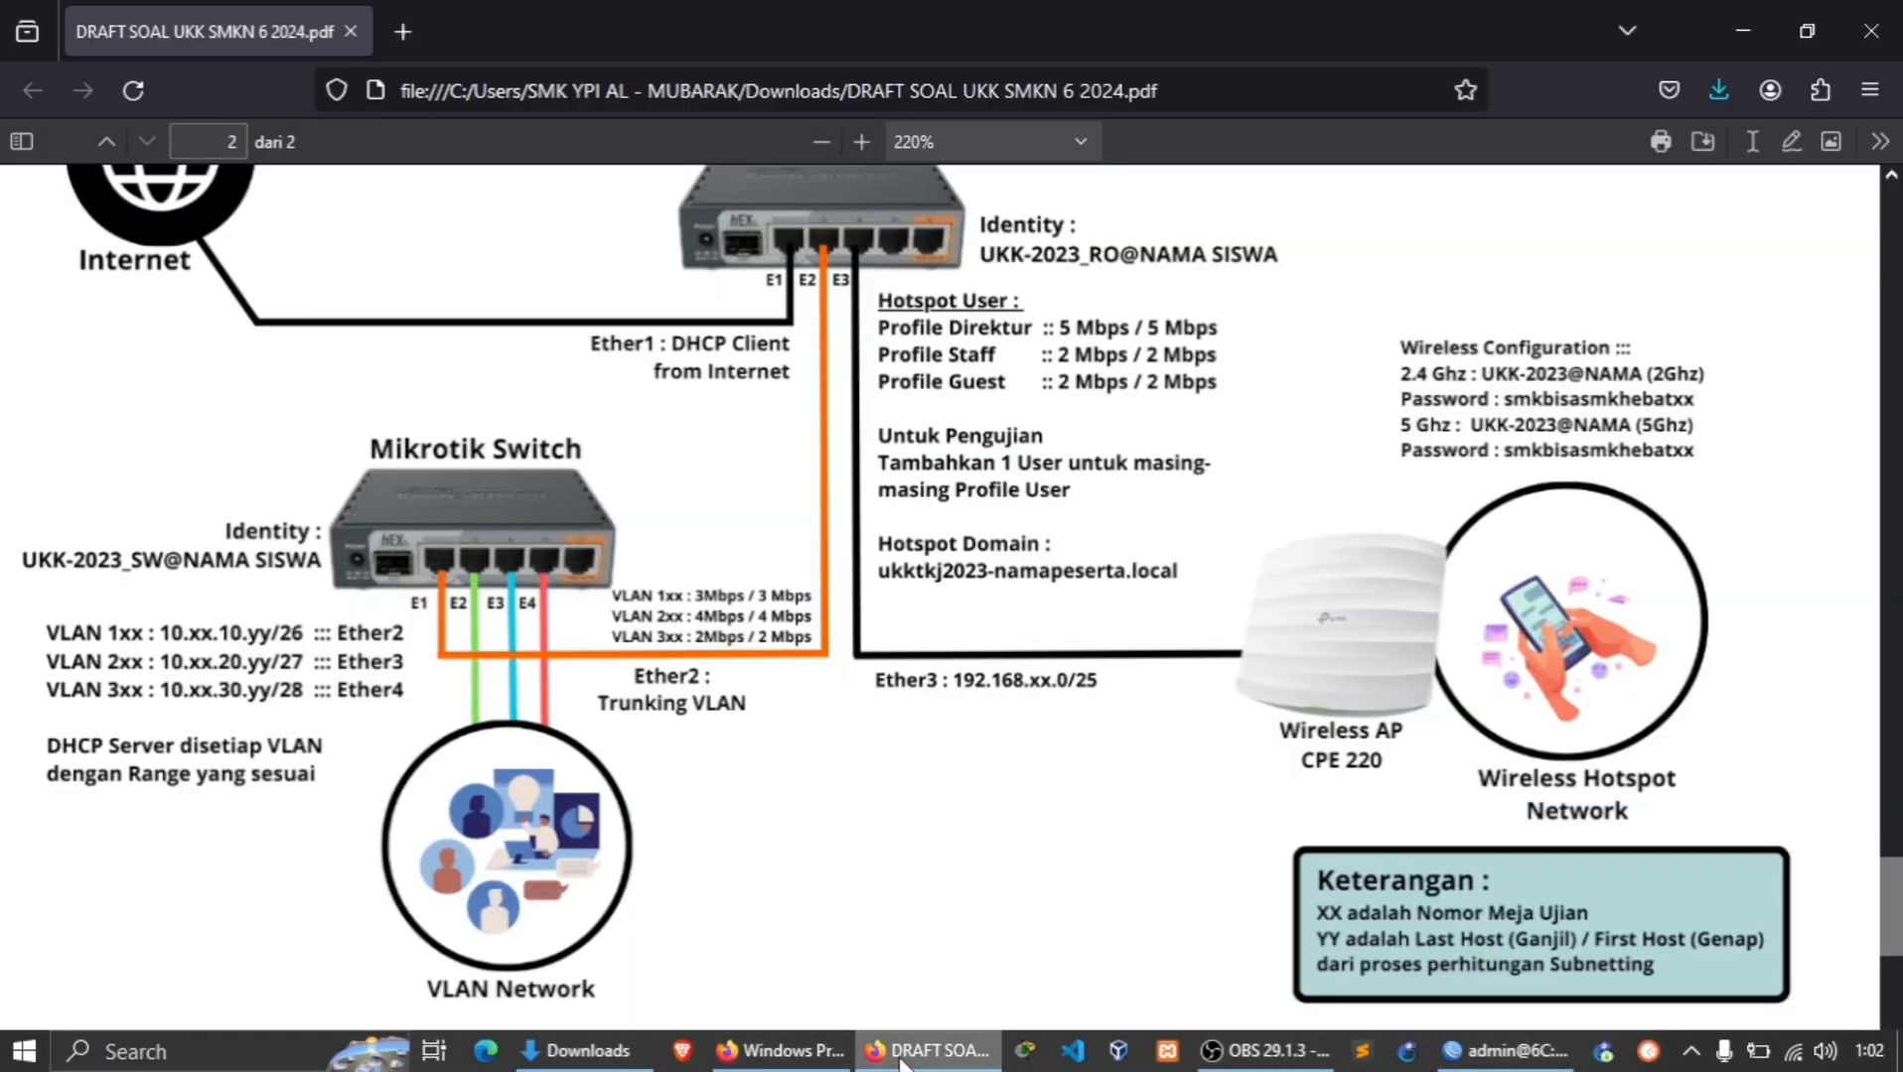
left_click(901, 1058)
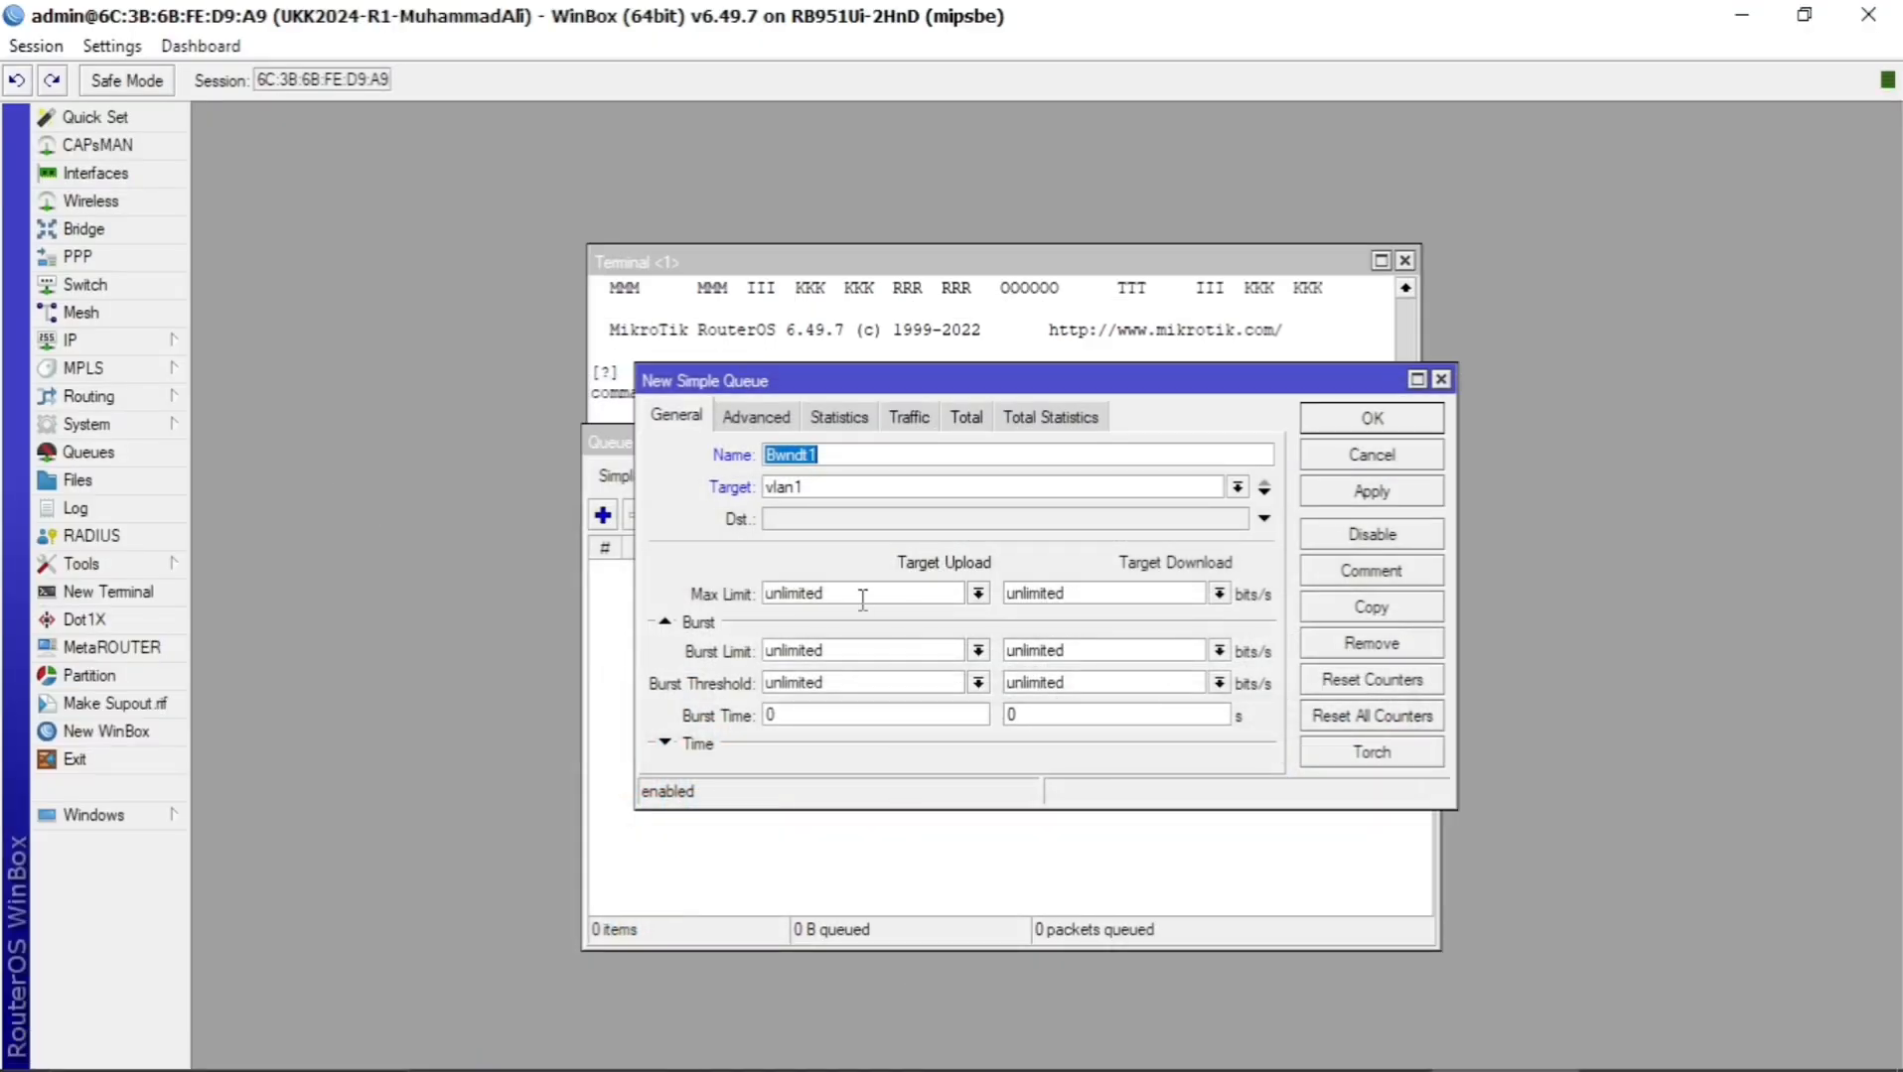
left_click(978, 594)
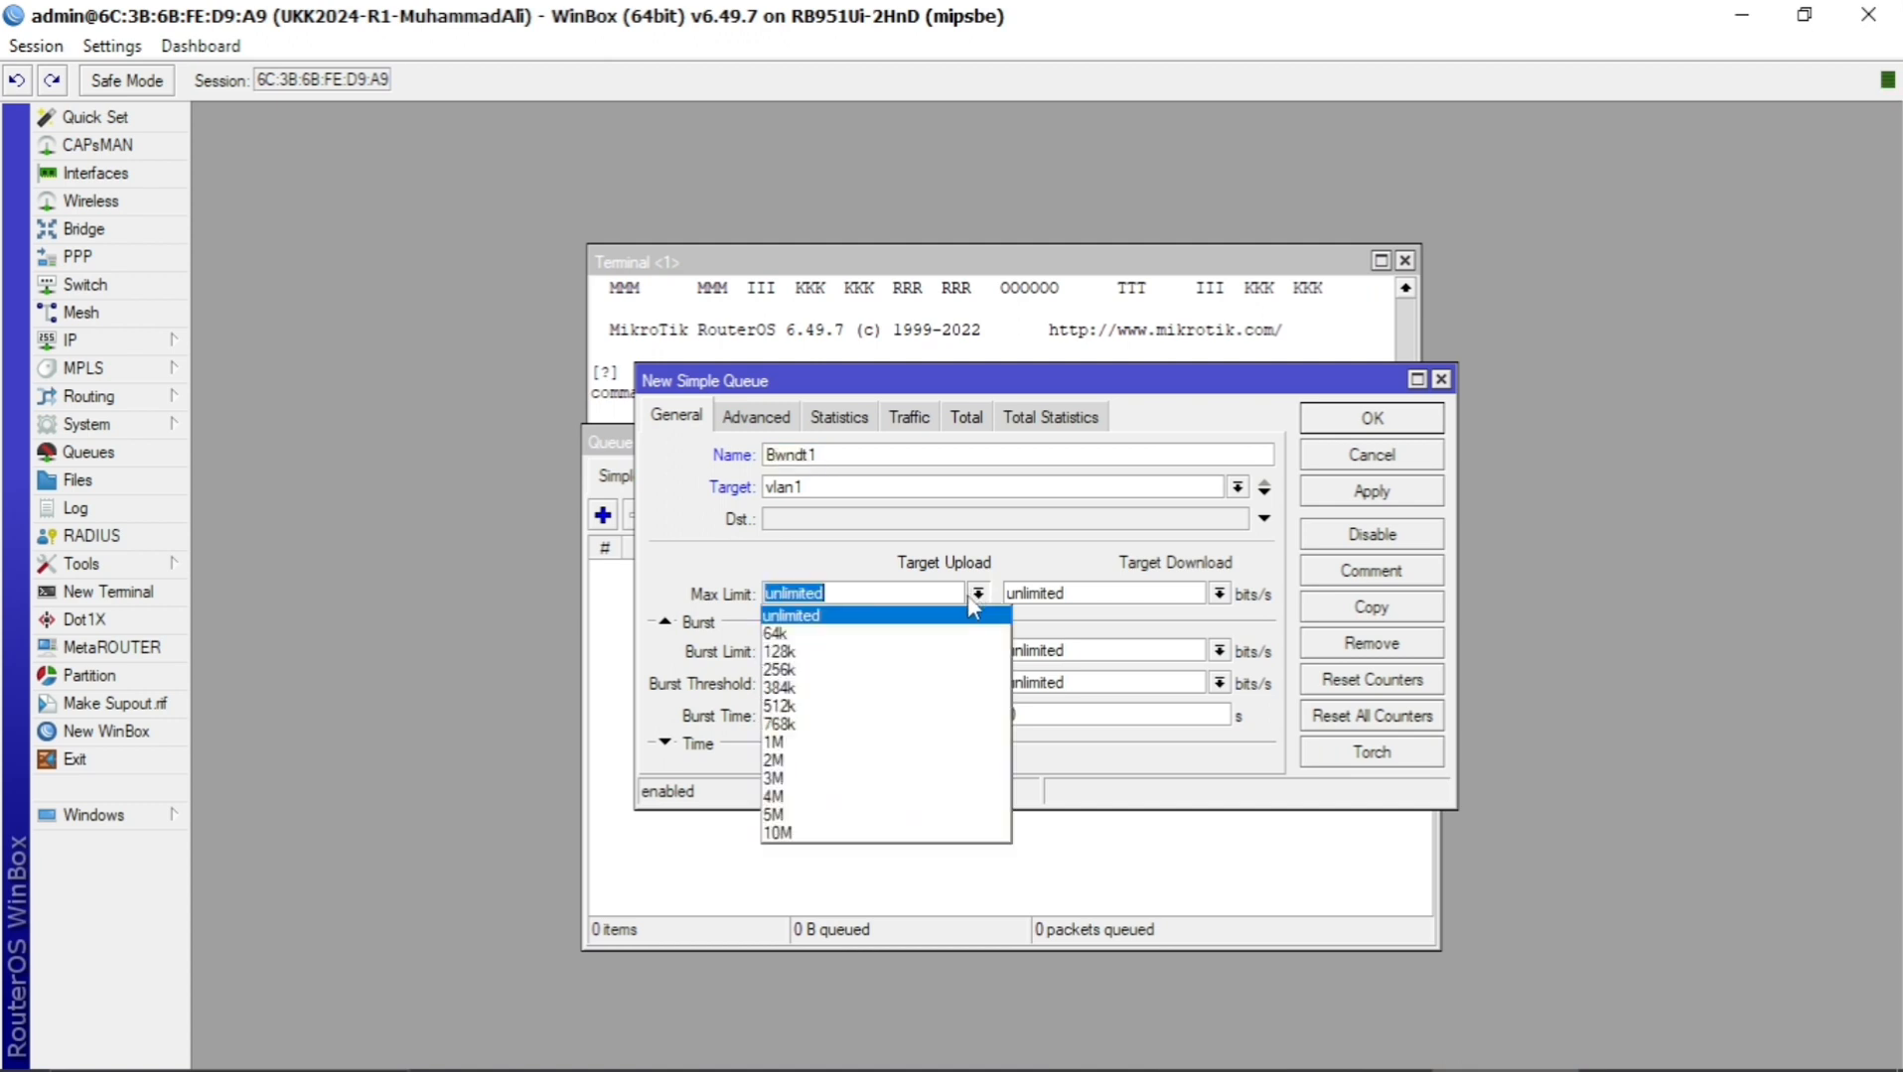
left_click(851, 778)
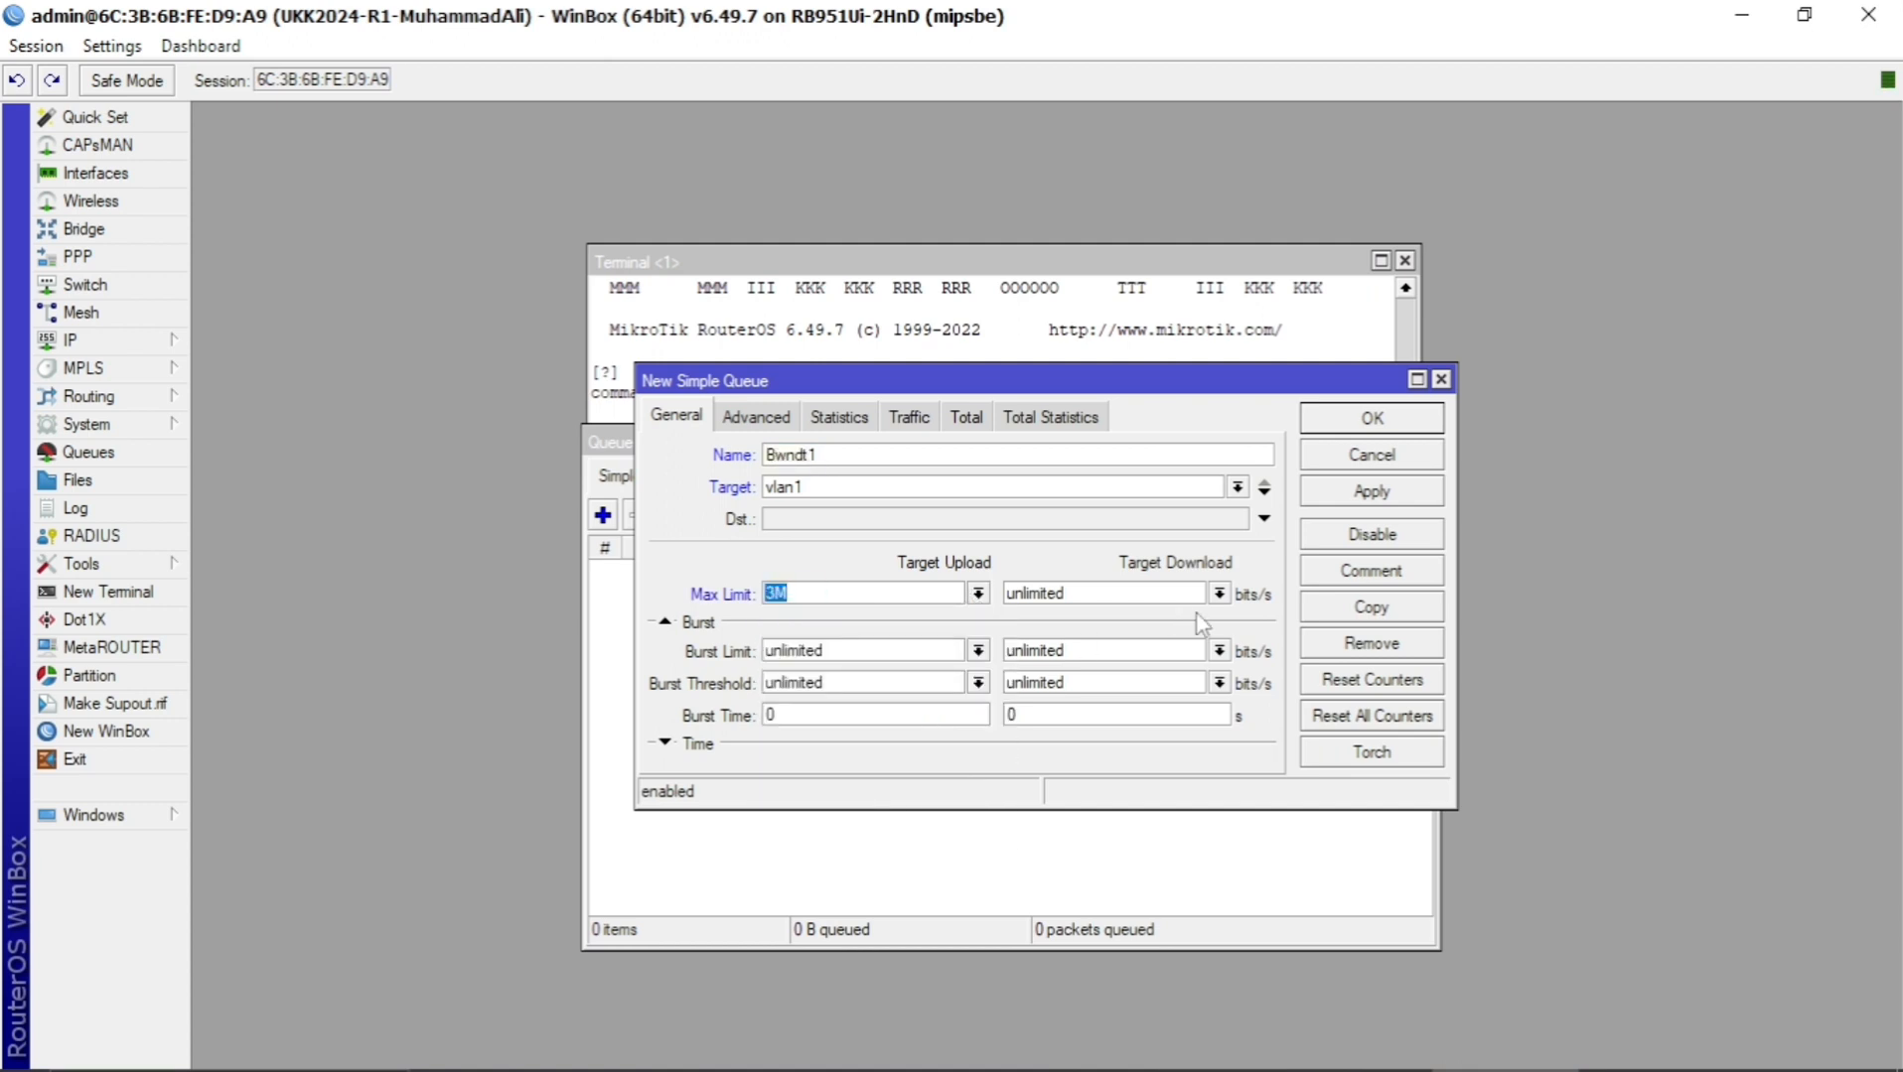
left_click(1218, 594)
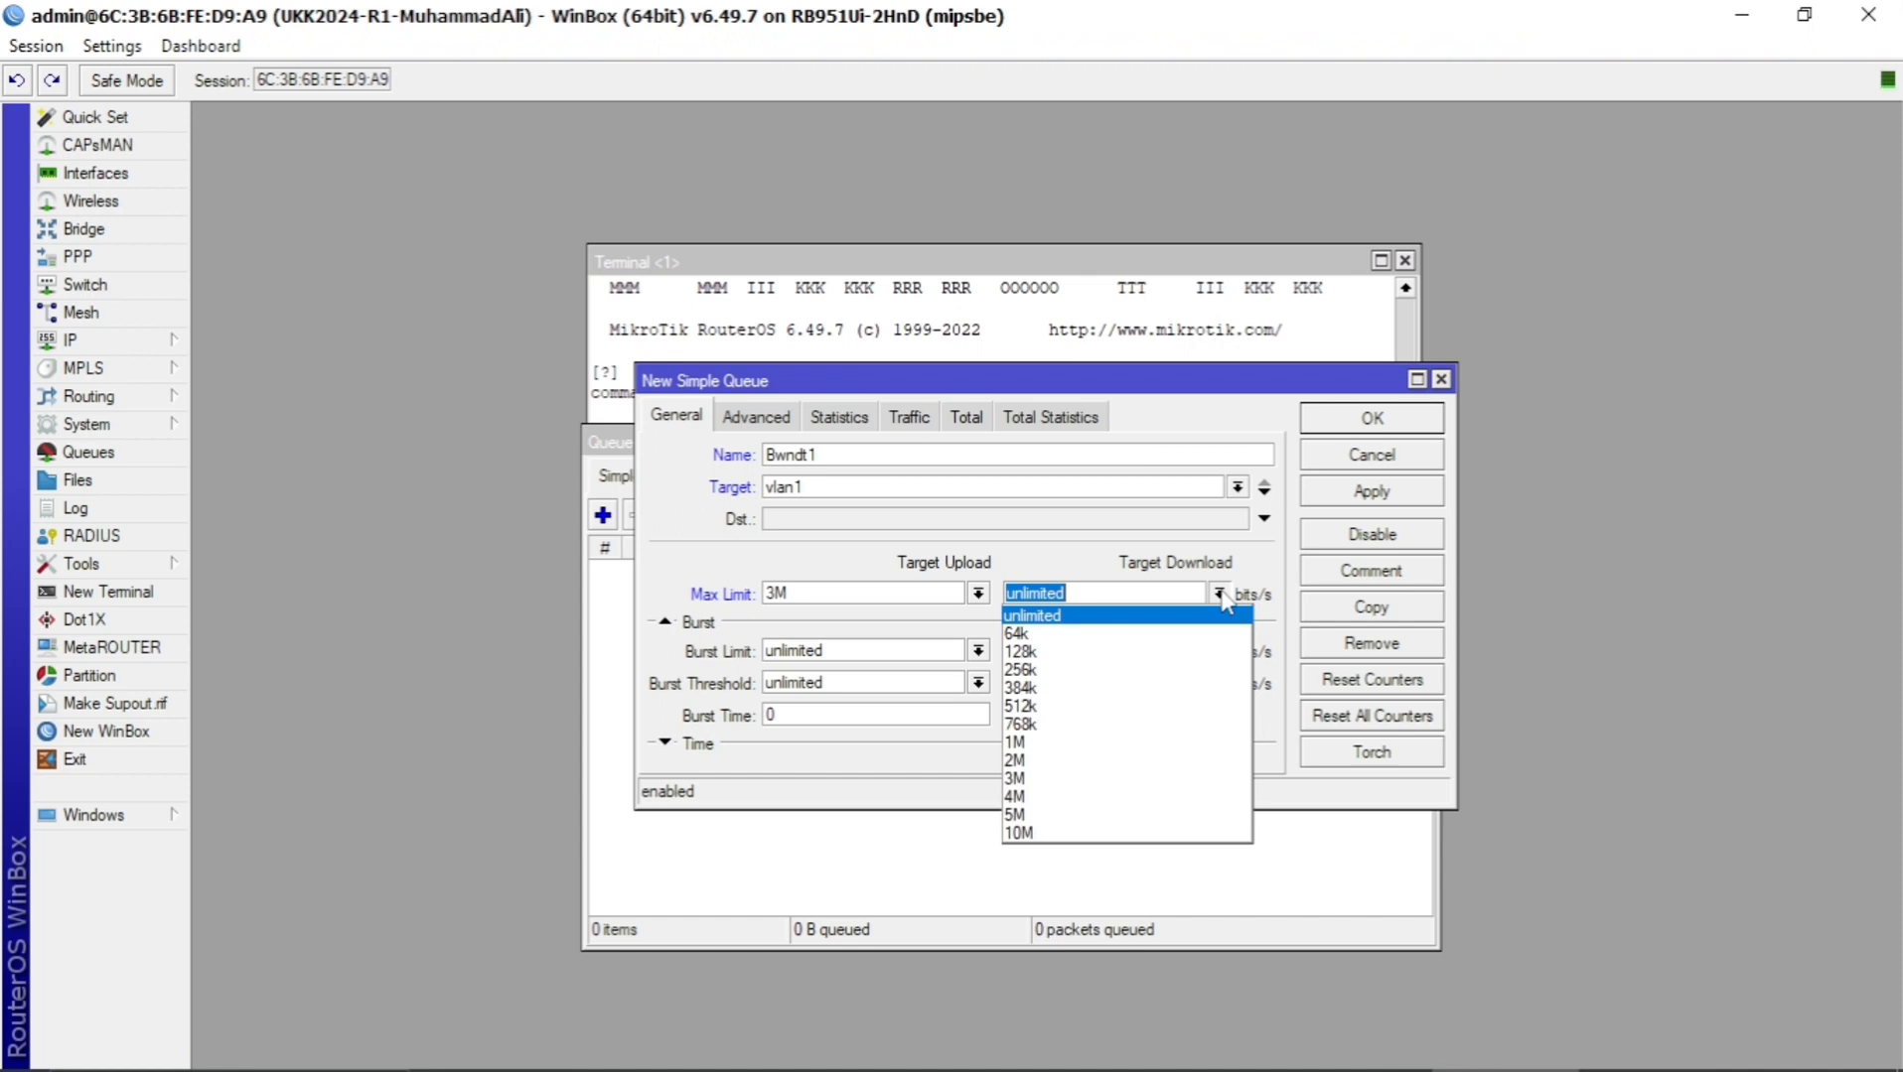
left_click(1092, 778)
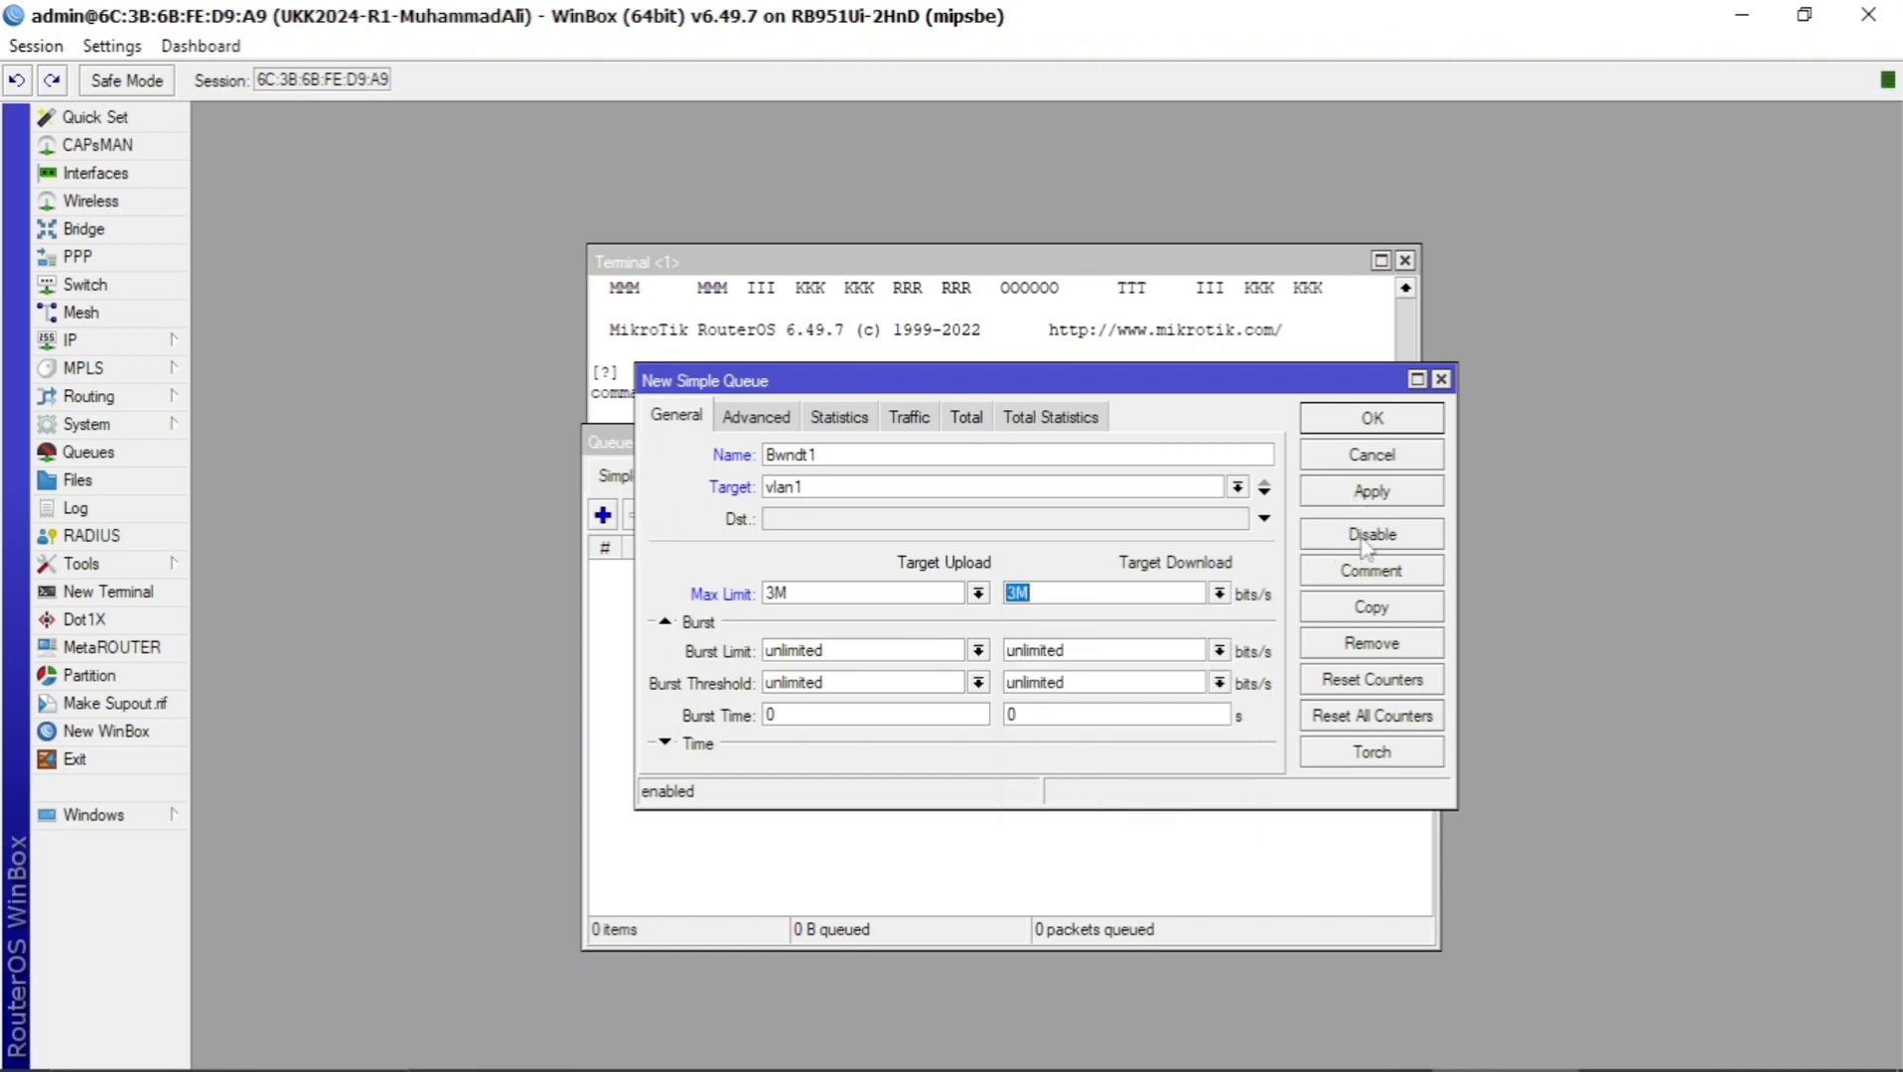
Add the comment "Bandwith Vlan 1" to the vlan1 queue and save the queue.
left_click(1368, 574)
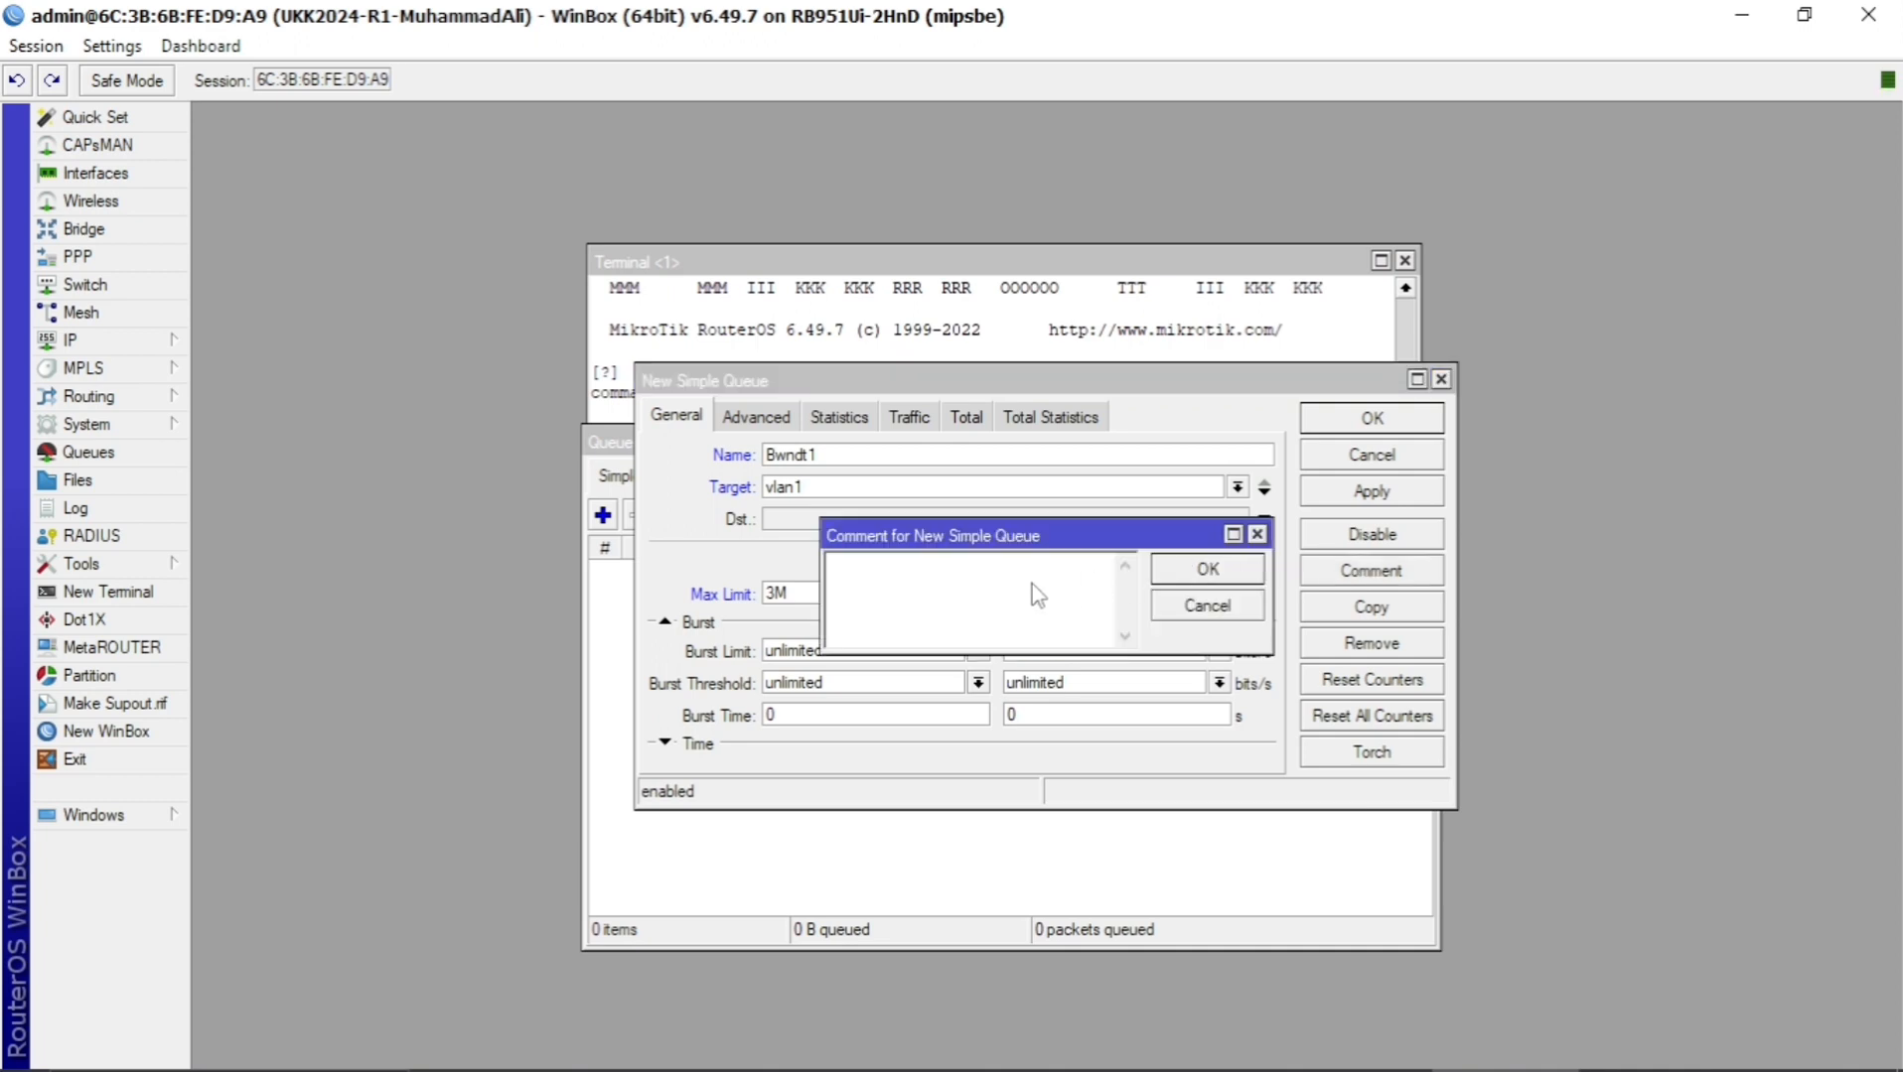
type("Bandwith Vlan 1")
left_click(1239, 569)
left_click(1405, 490)
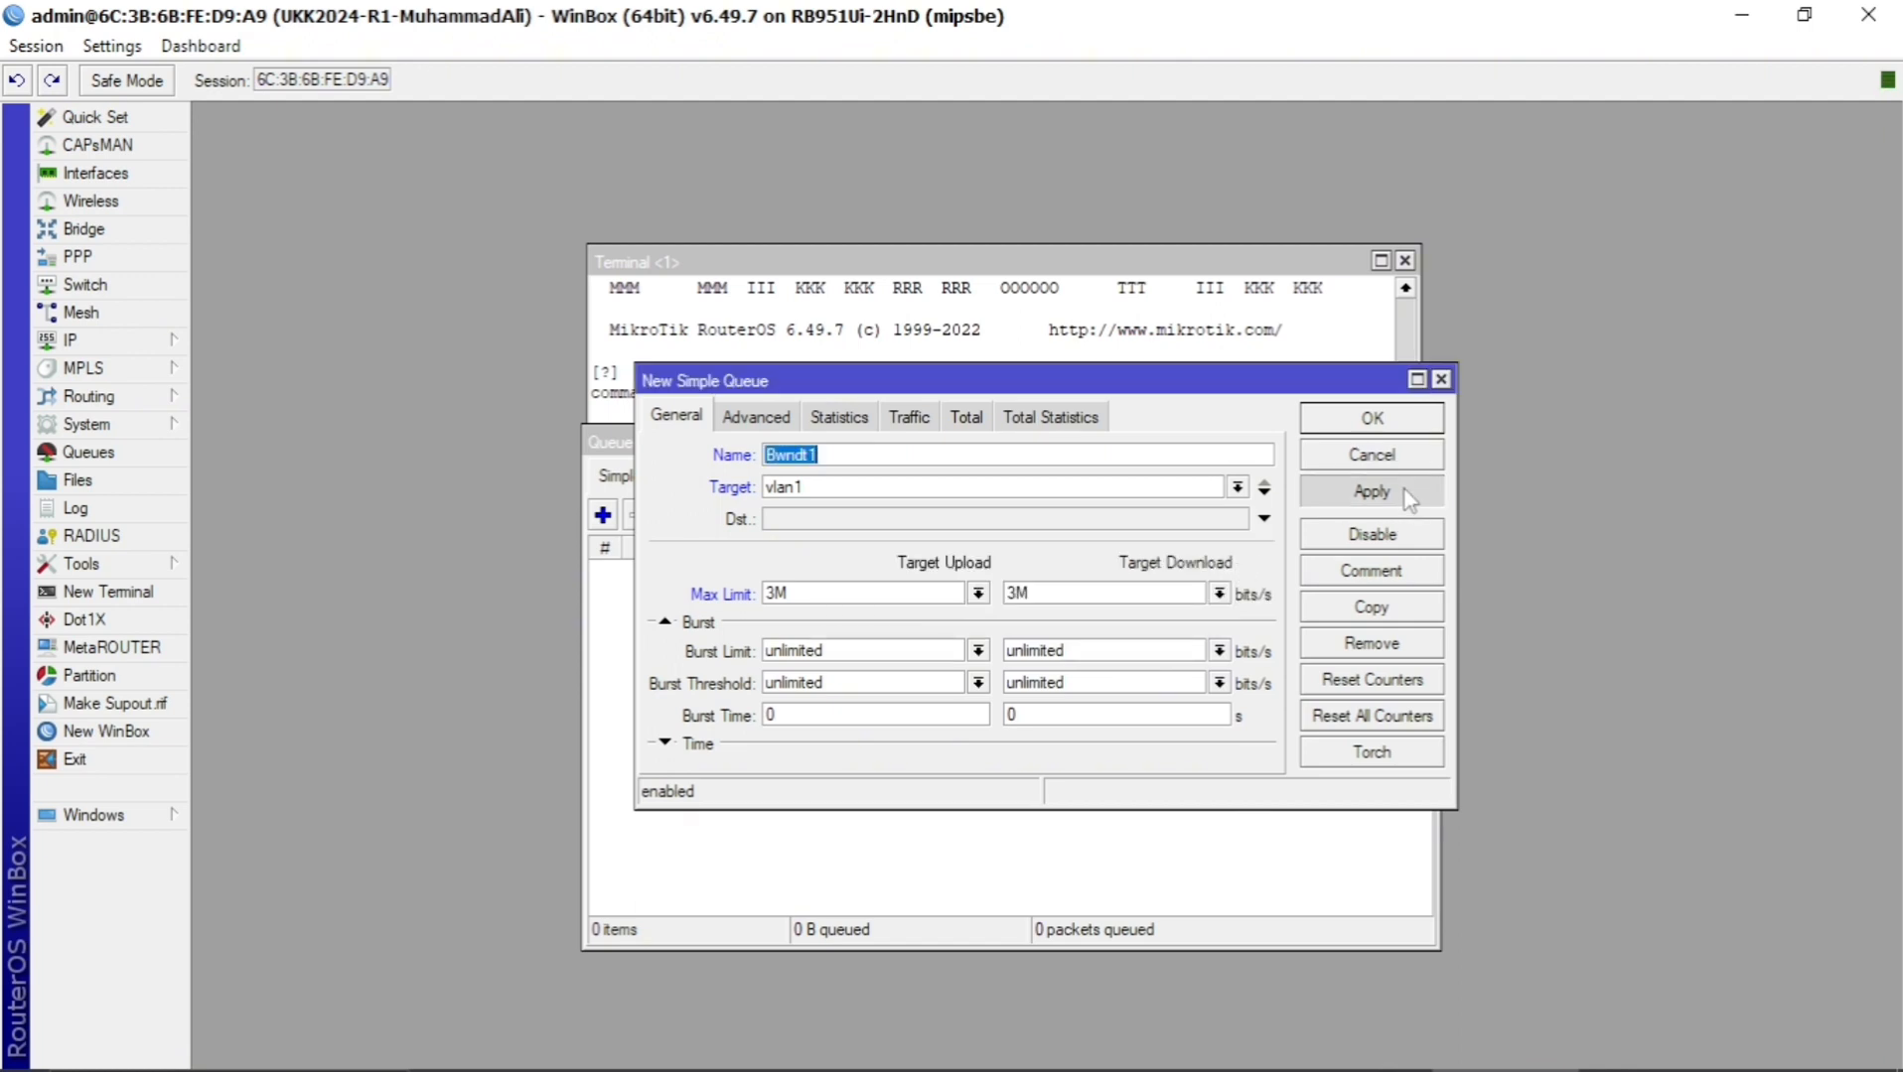
left_click(1402, 425)
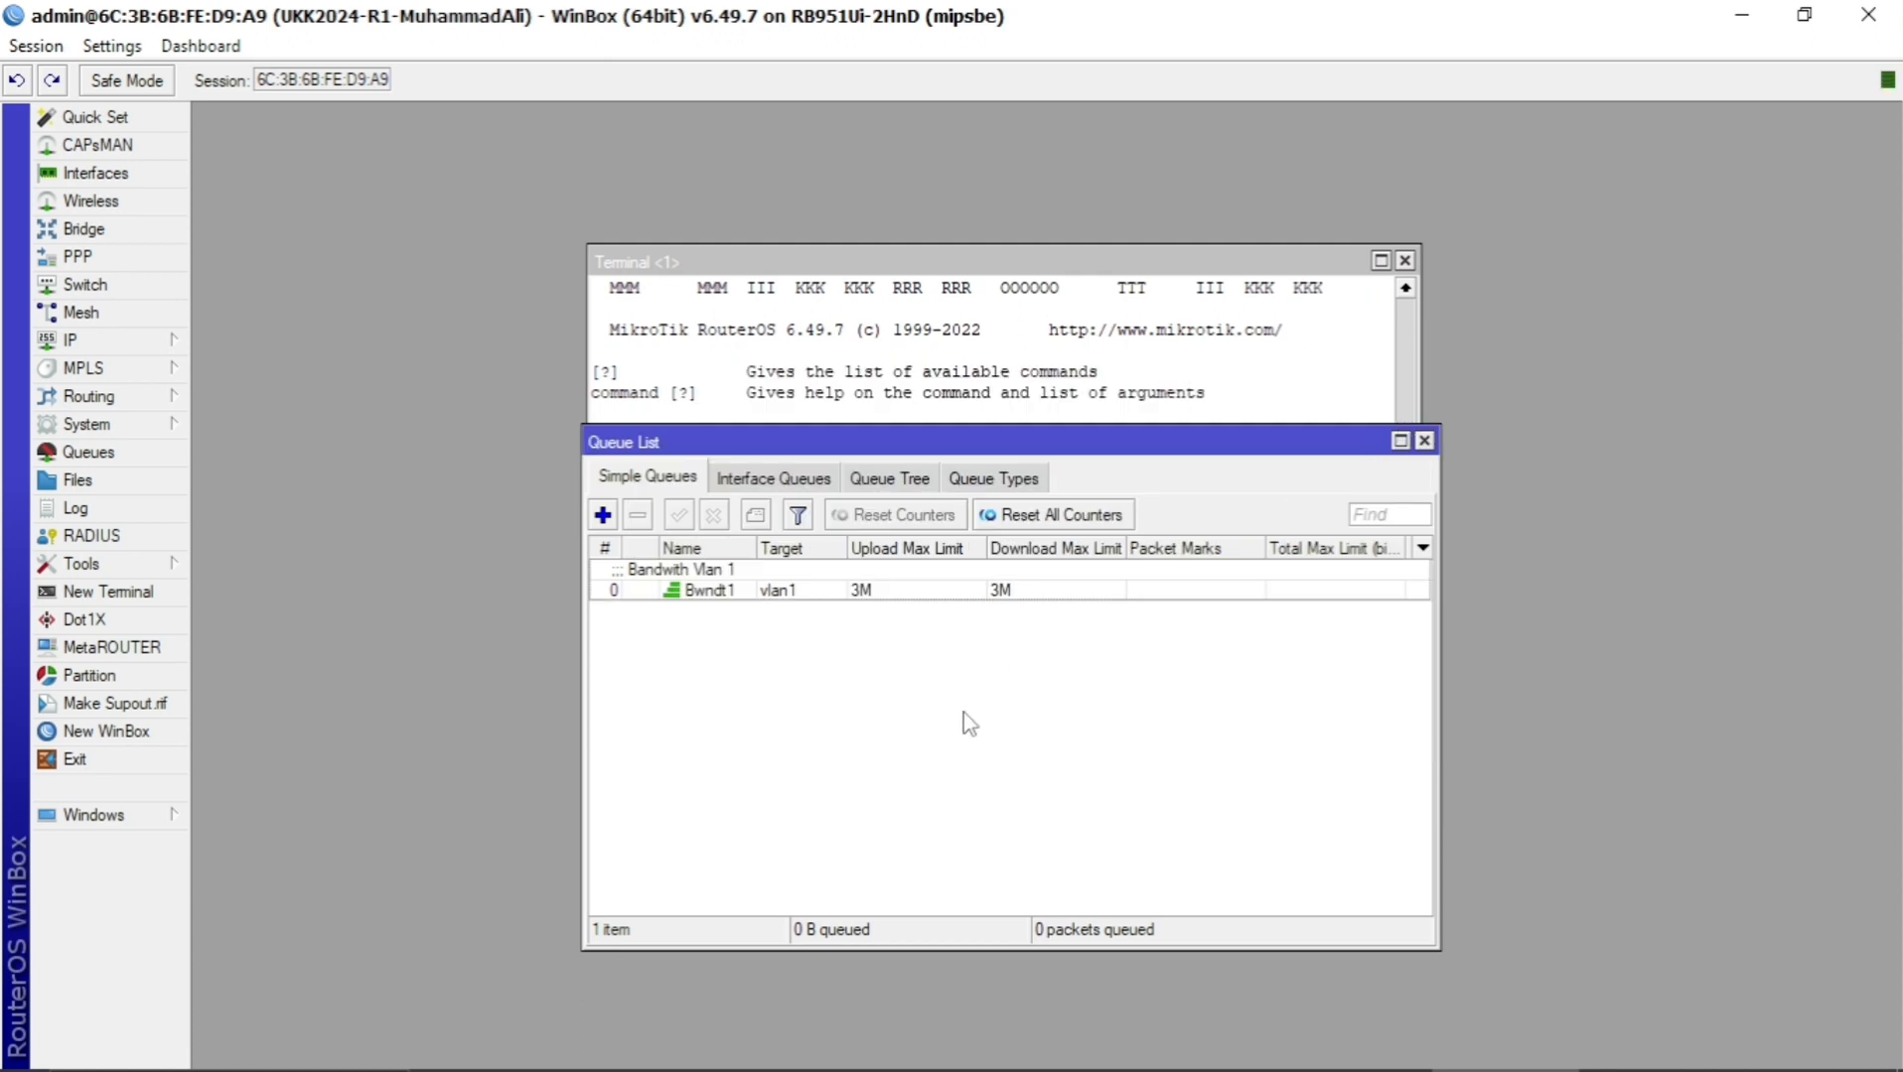
Create a new simple queue named Bwndt2 with vlan2 as its target.
left_click(603, 516)
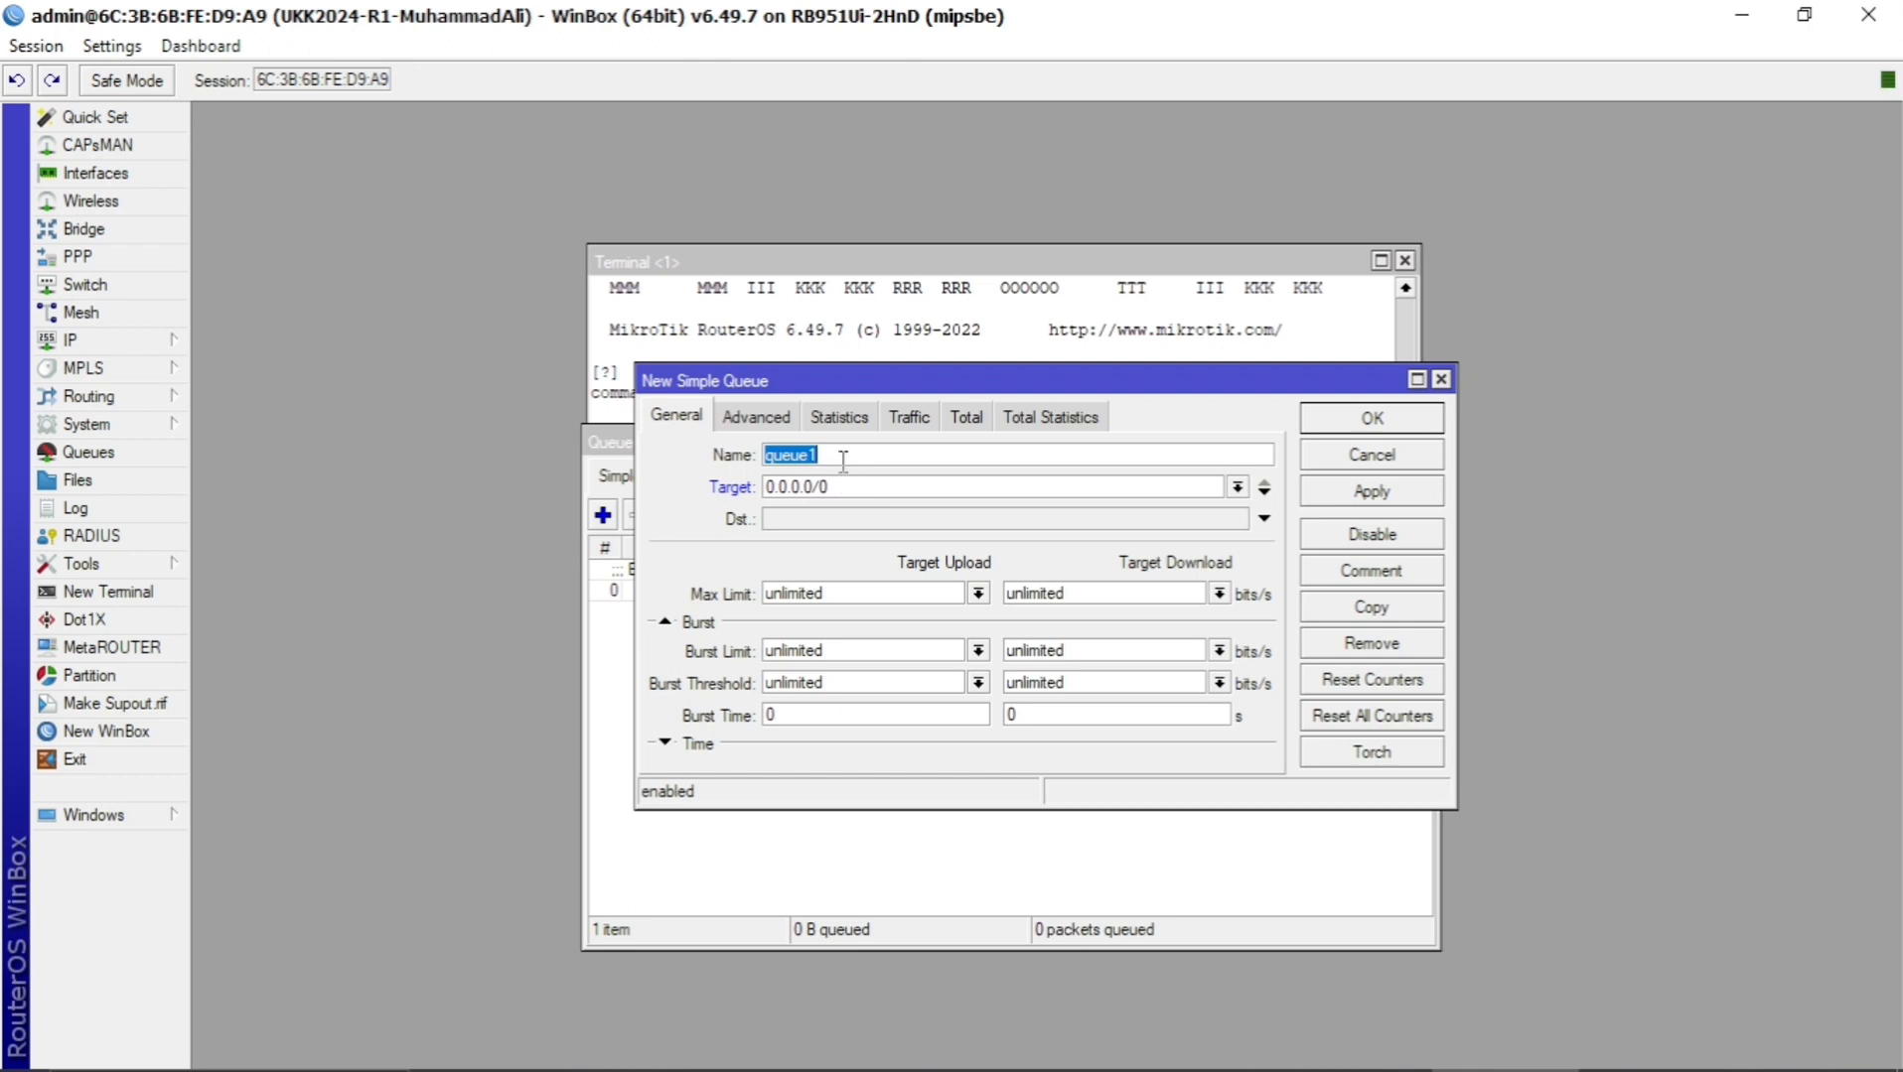
left_click_drag(818, 385, 965, 653)
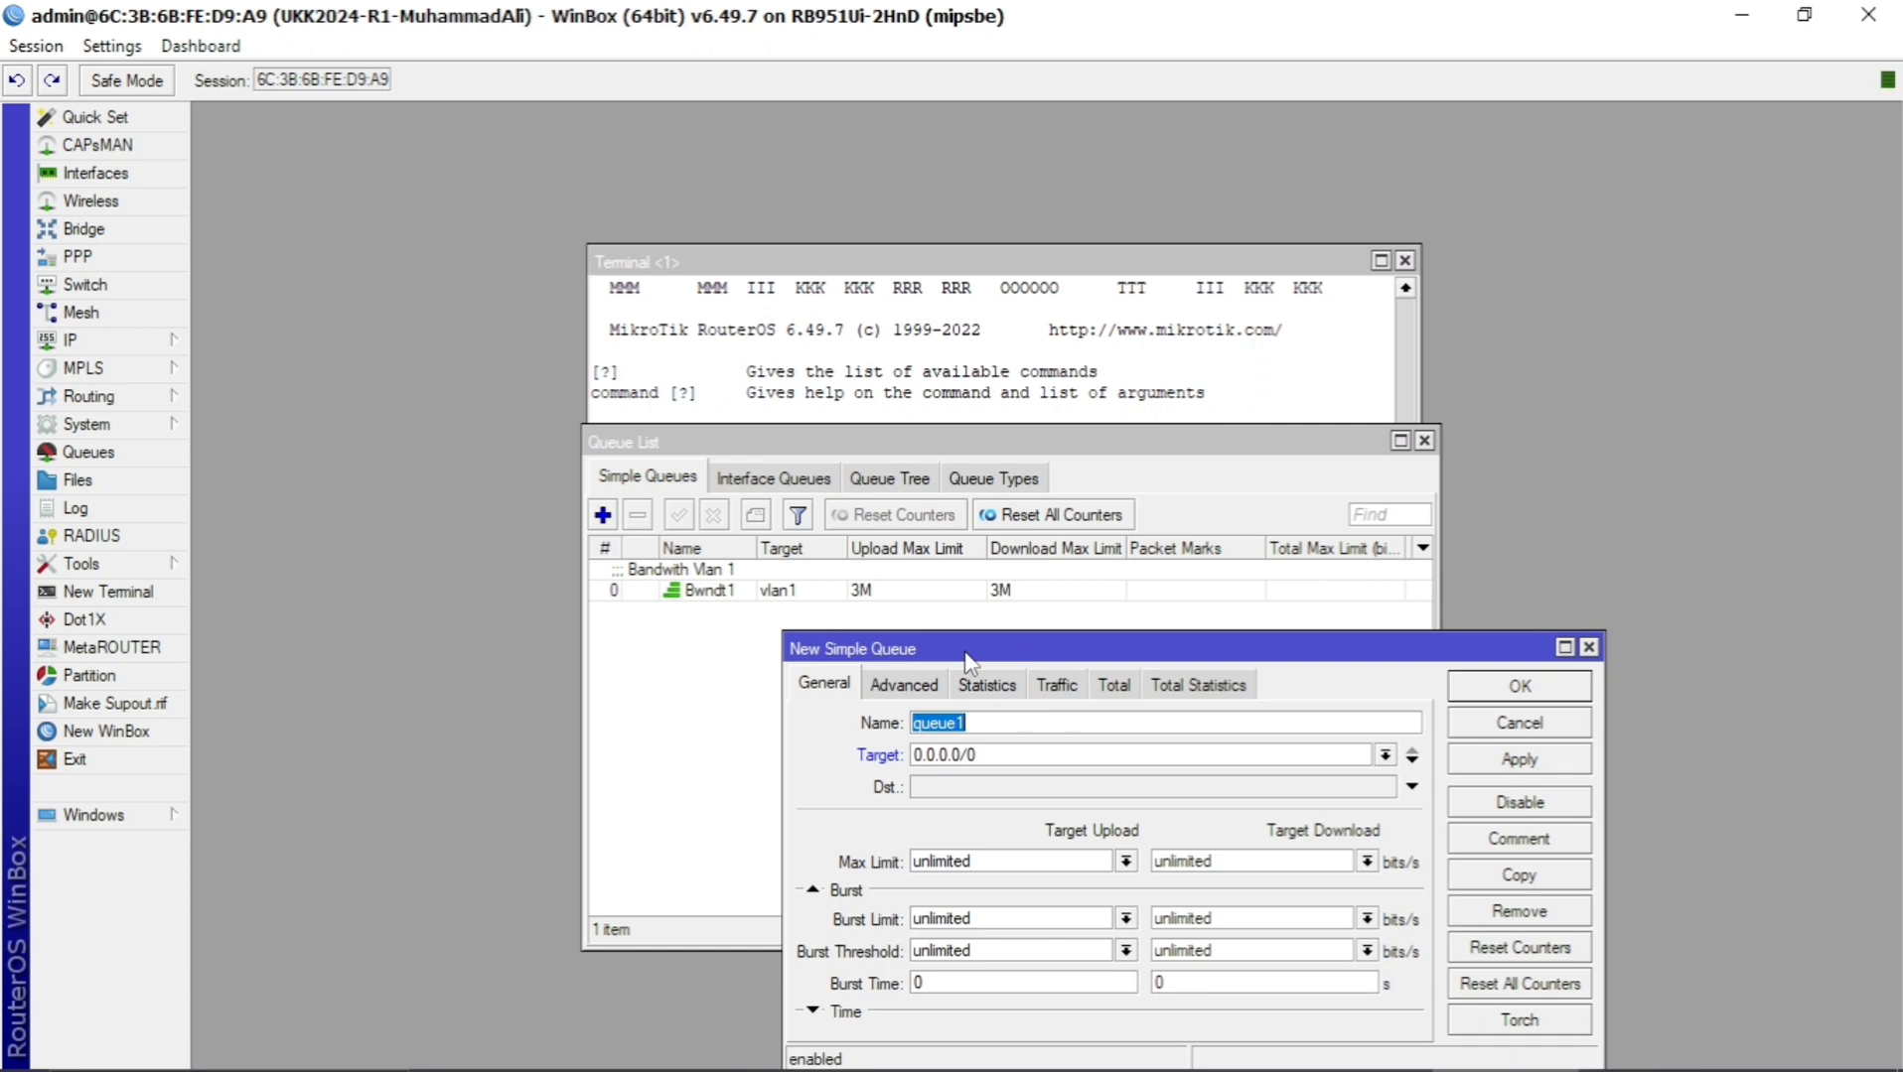
type("Bwndt2")
left_click(1385, 755)
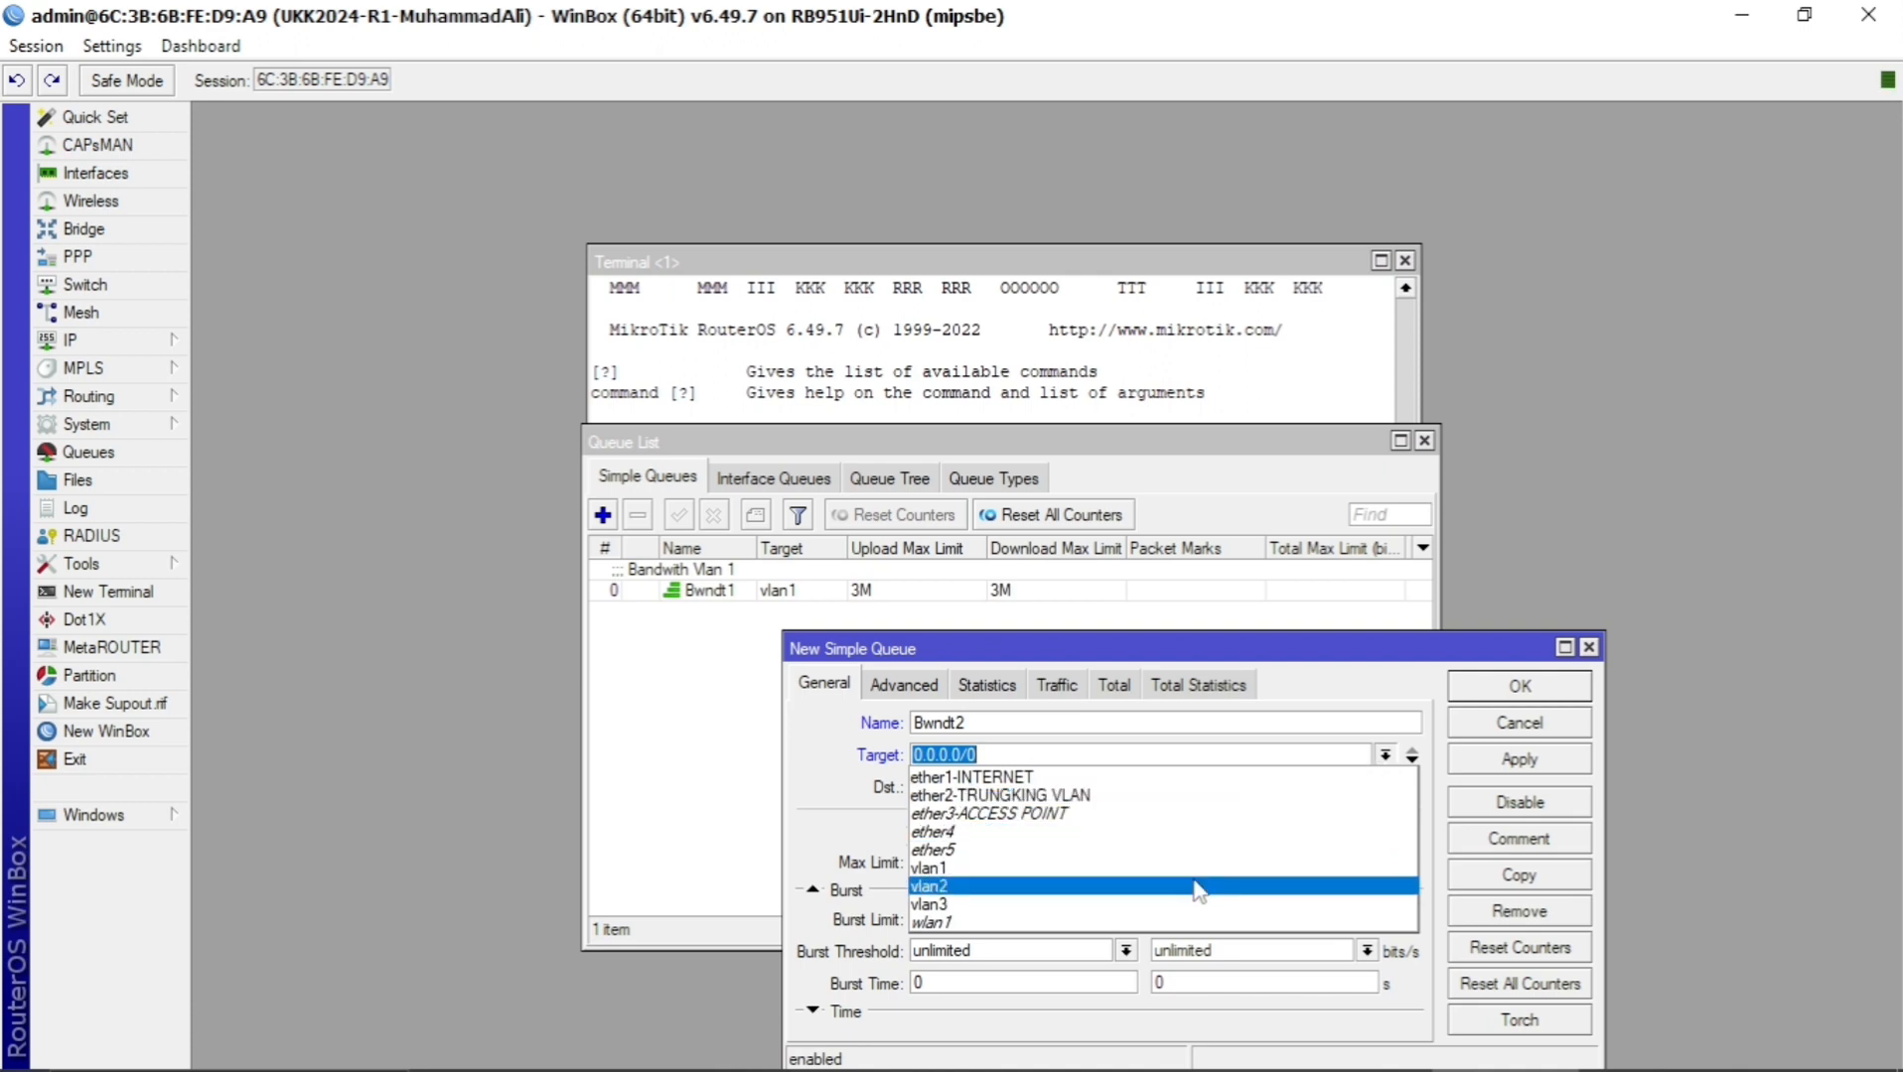
left_click(1202, 887)
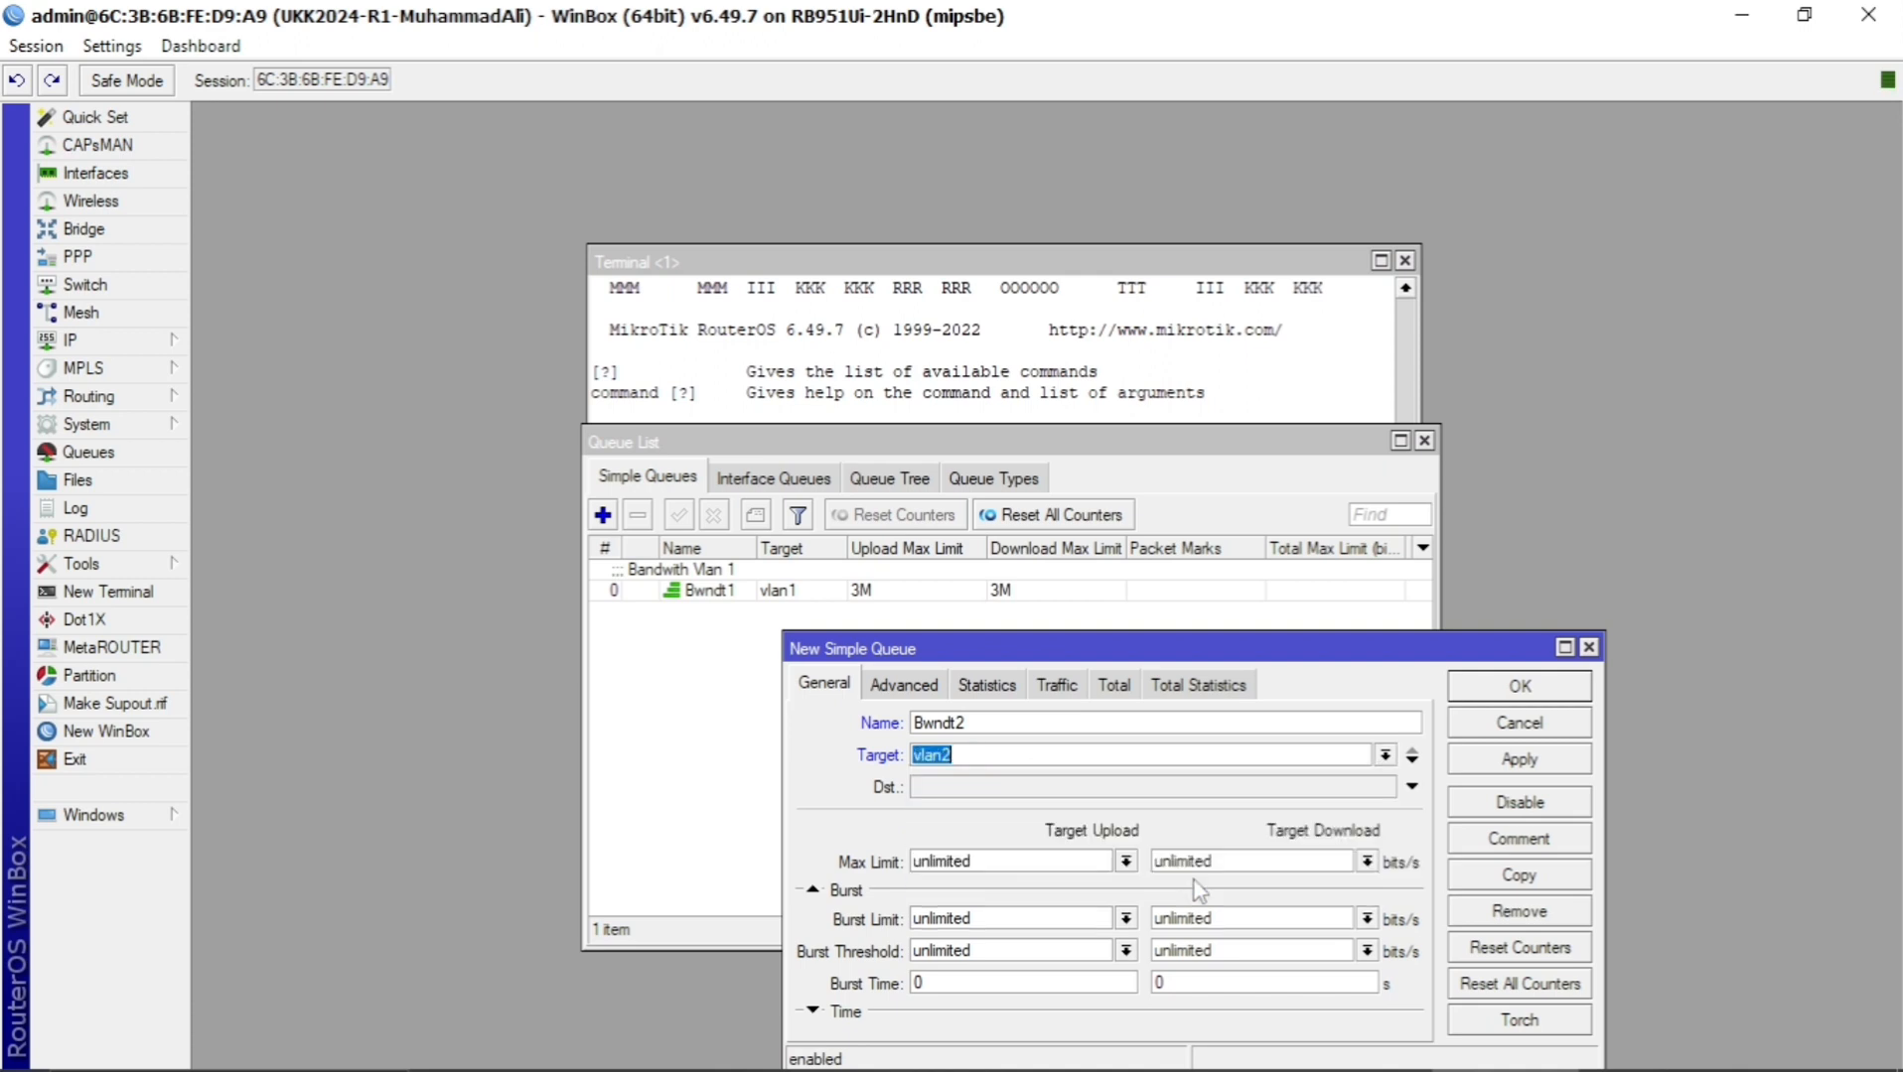
Set the vlan2 queue's upload and download max limits to 4M.
left_click(1126, 862)
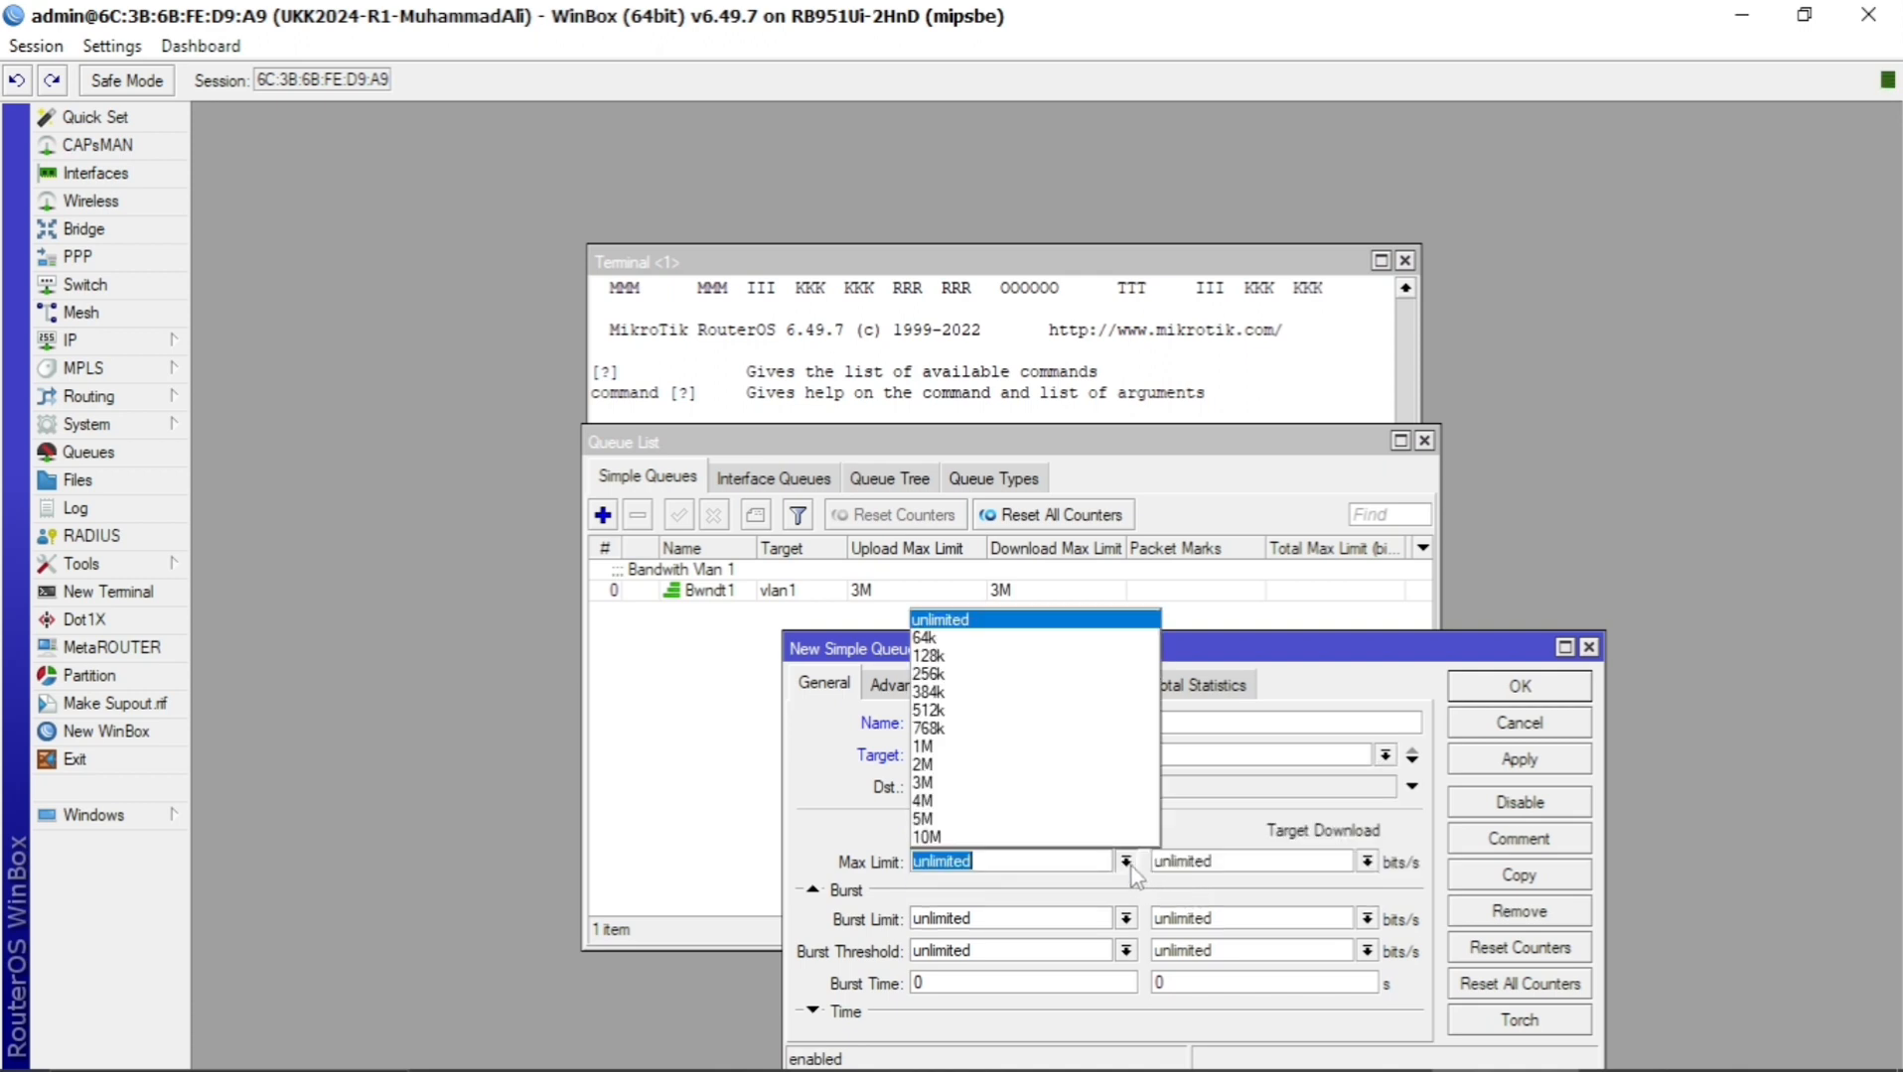
left_click(1065, 800)
left_click(1367, 862)
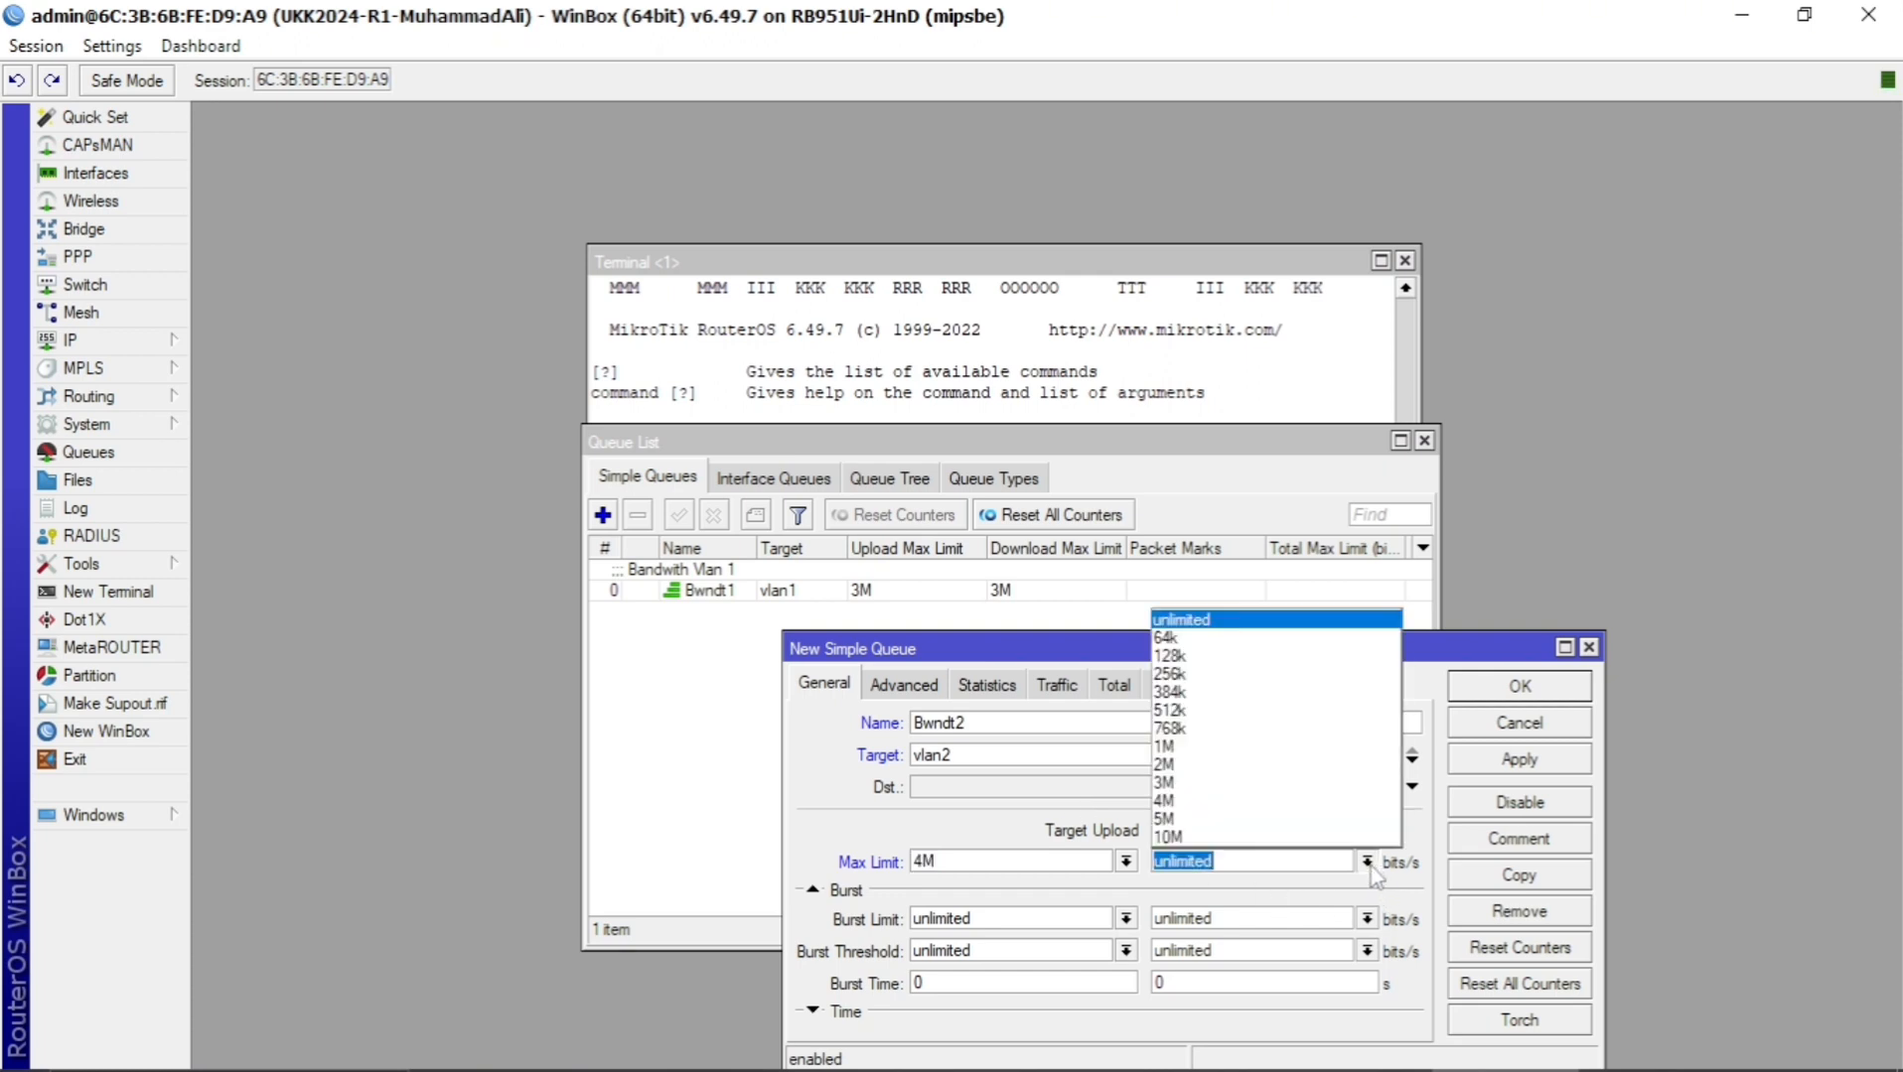
left_click(1217, 801)
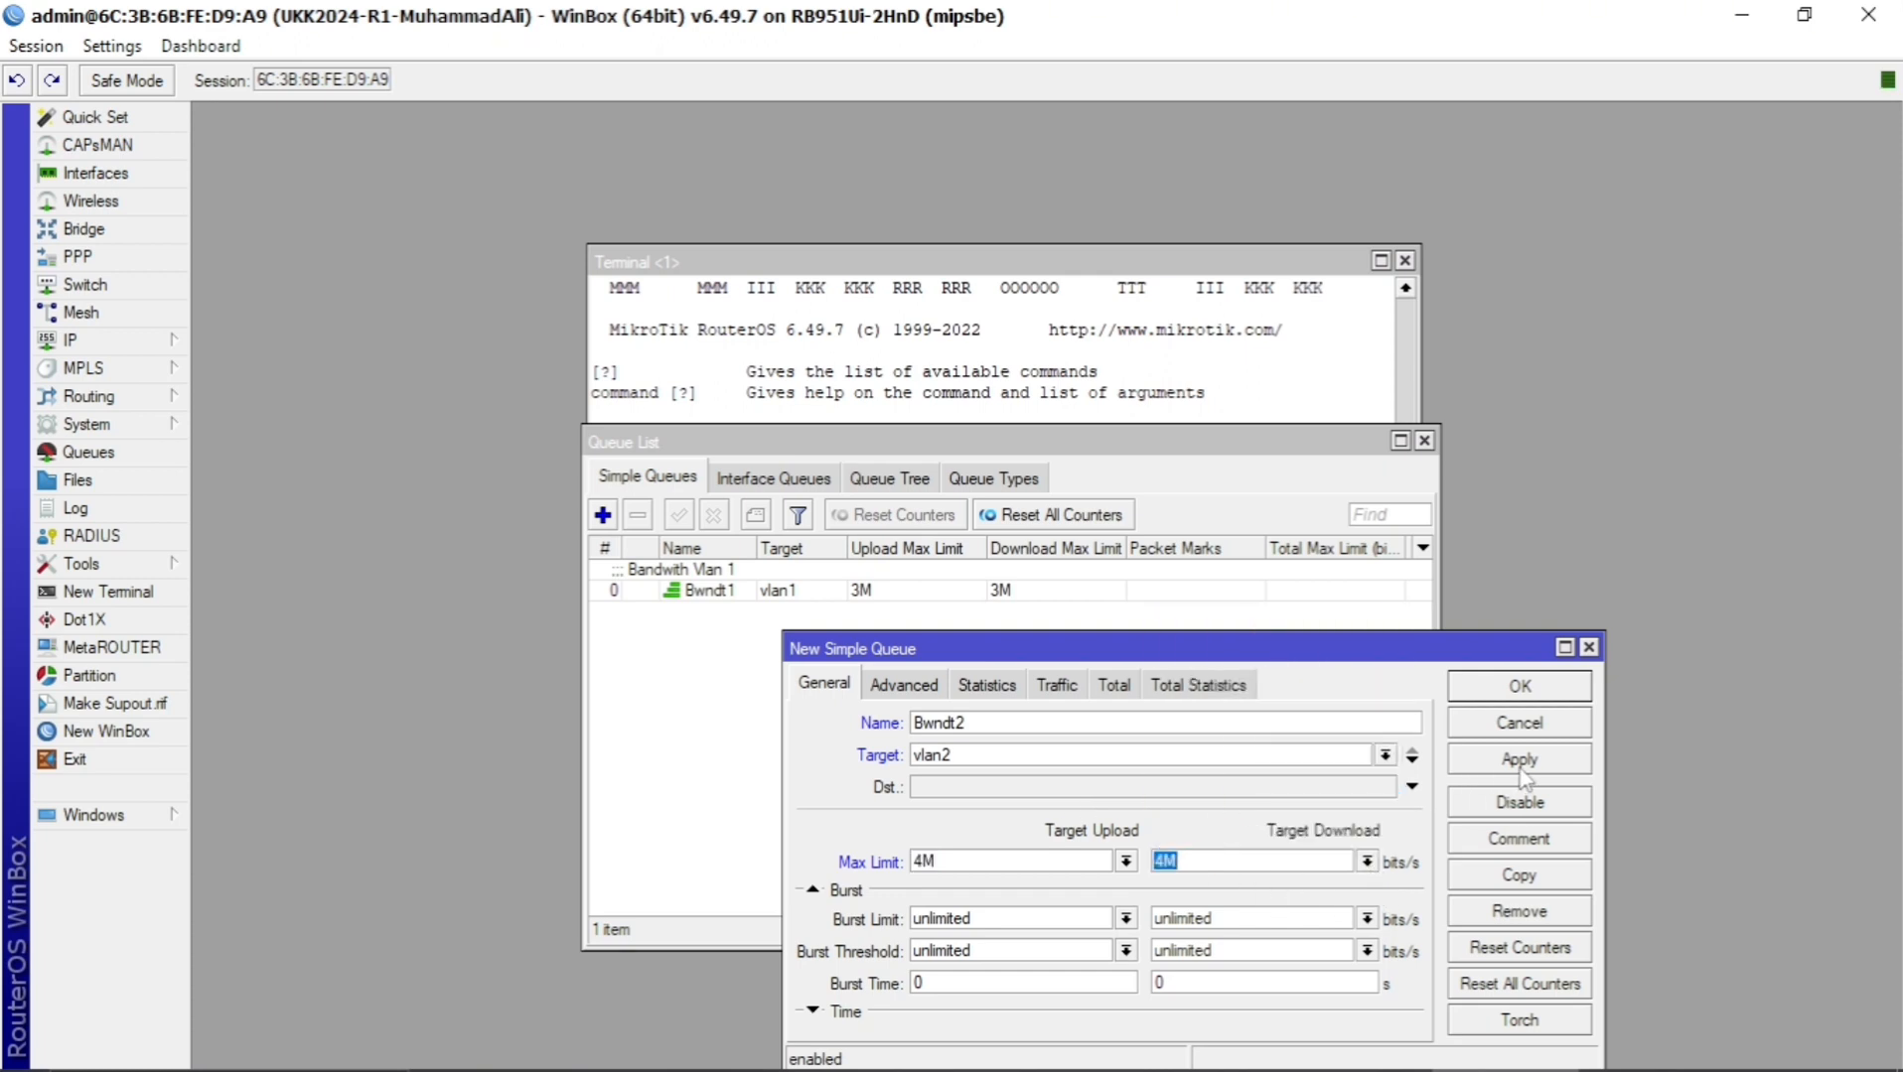
Add the comment "Bandwith Vlan2" to the vlan2 queue and save the queue.
left_click(1516, 839)
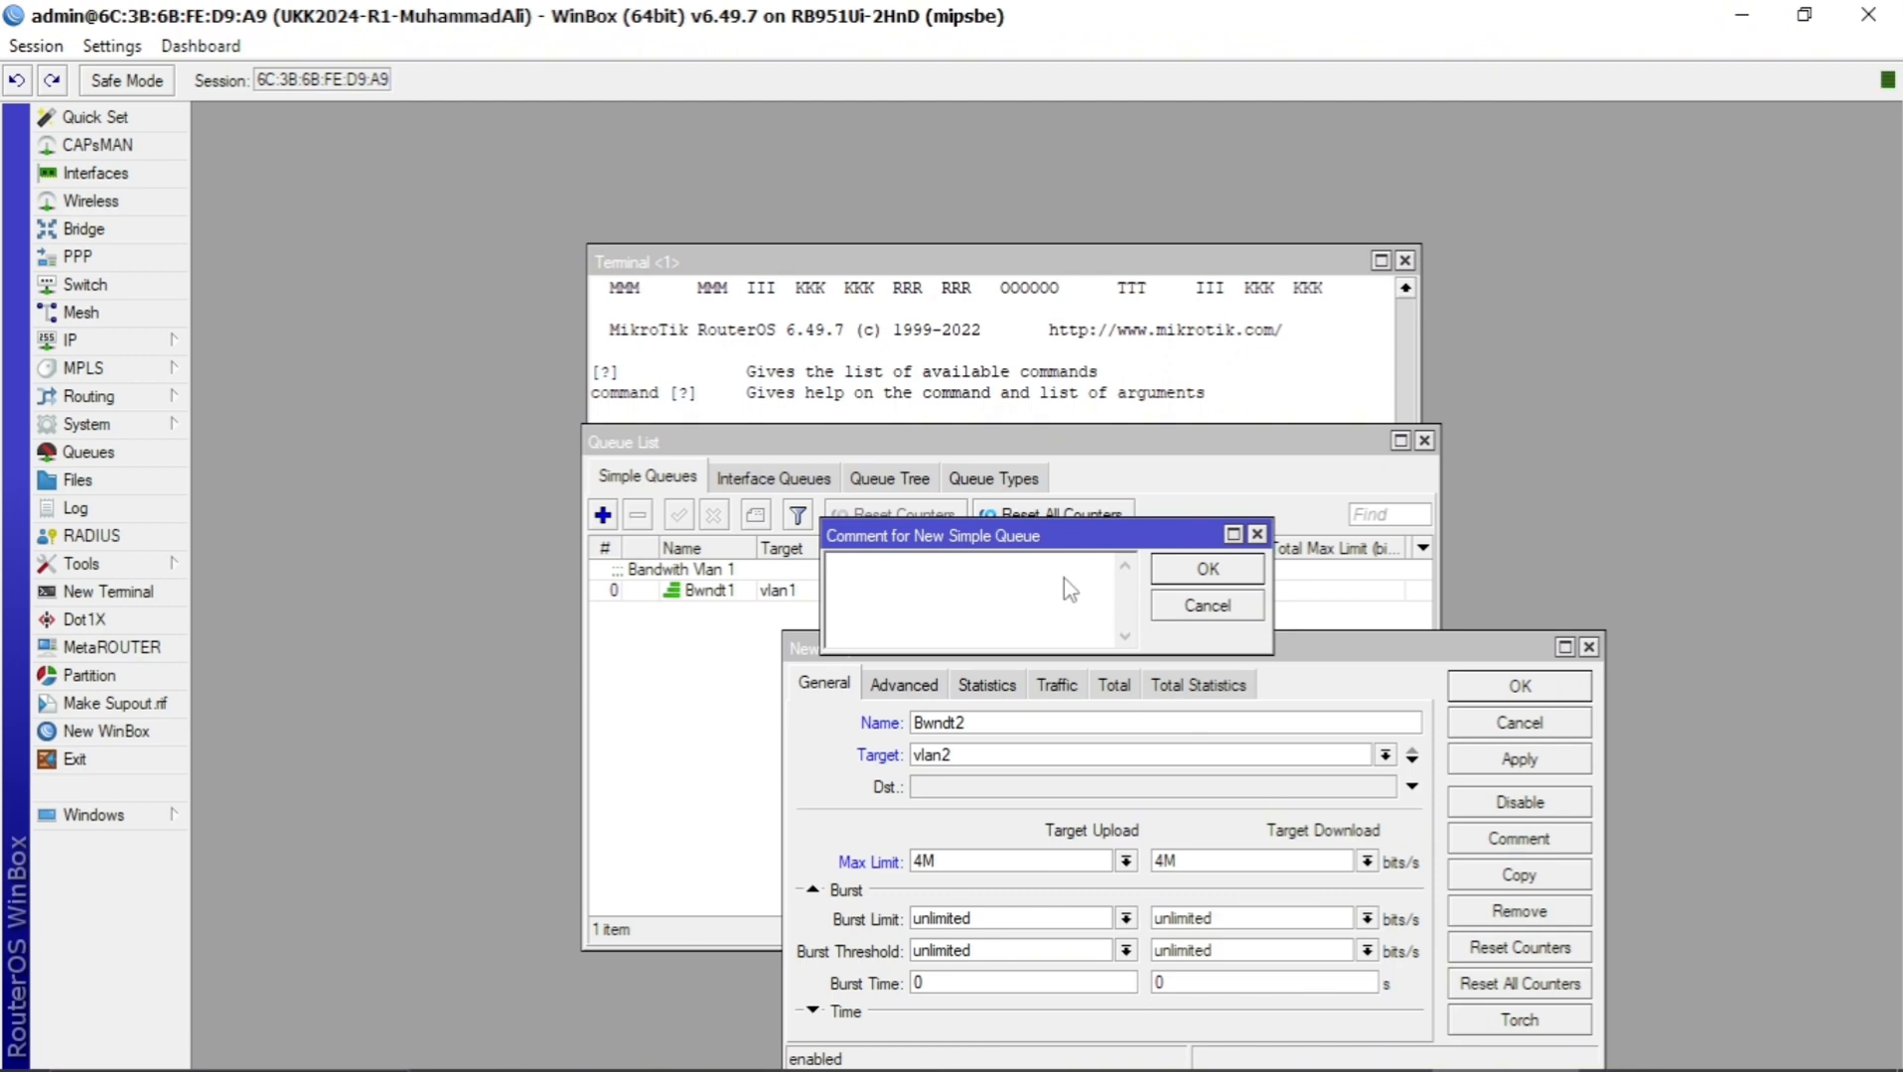
type("Bandwith Vlan2")
left_click(1207, 569)
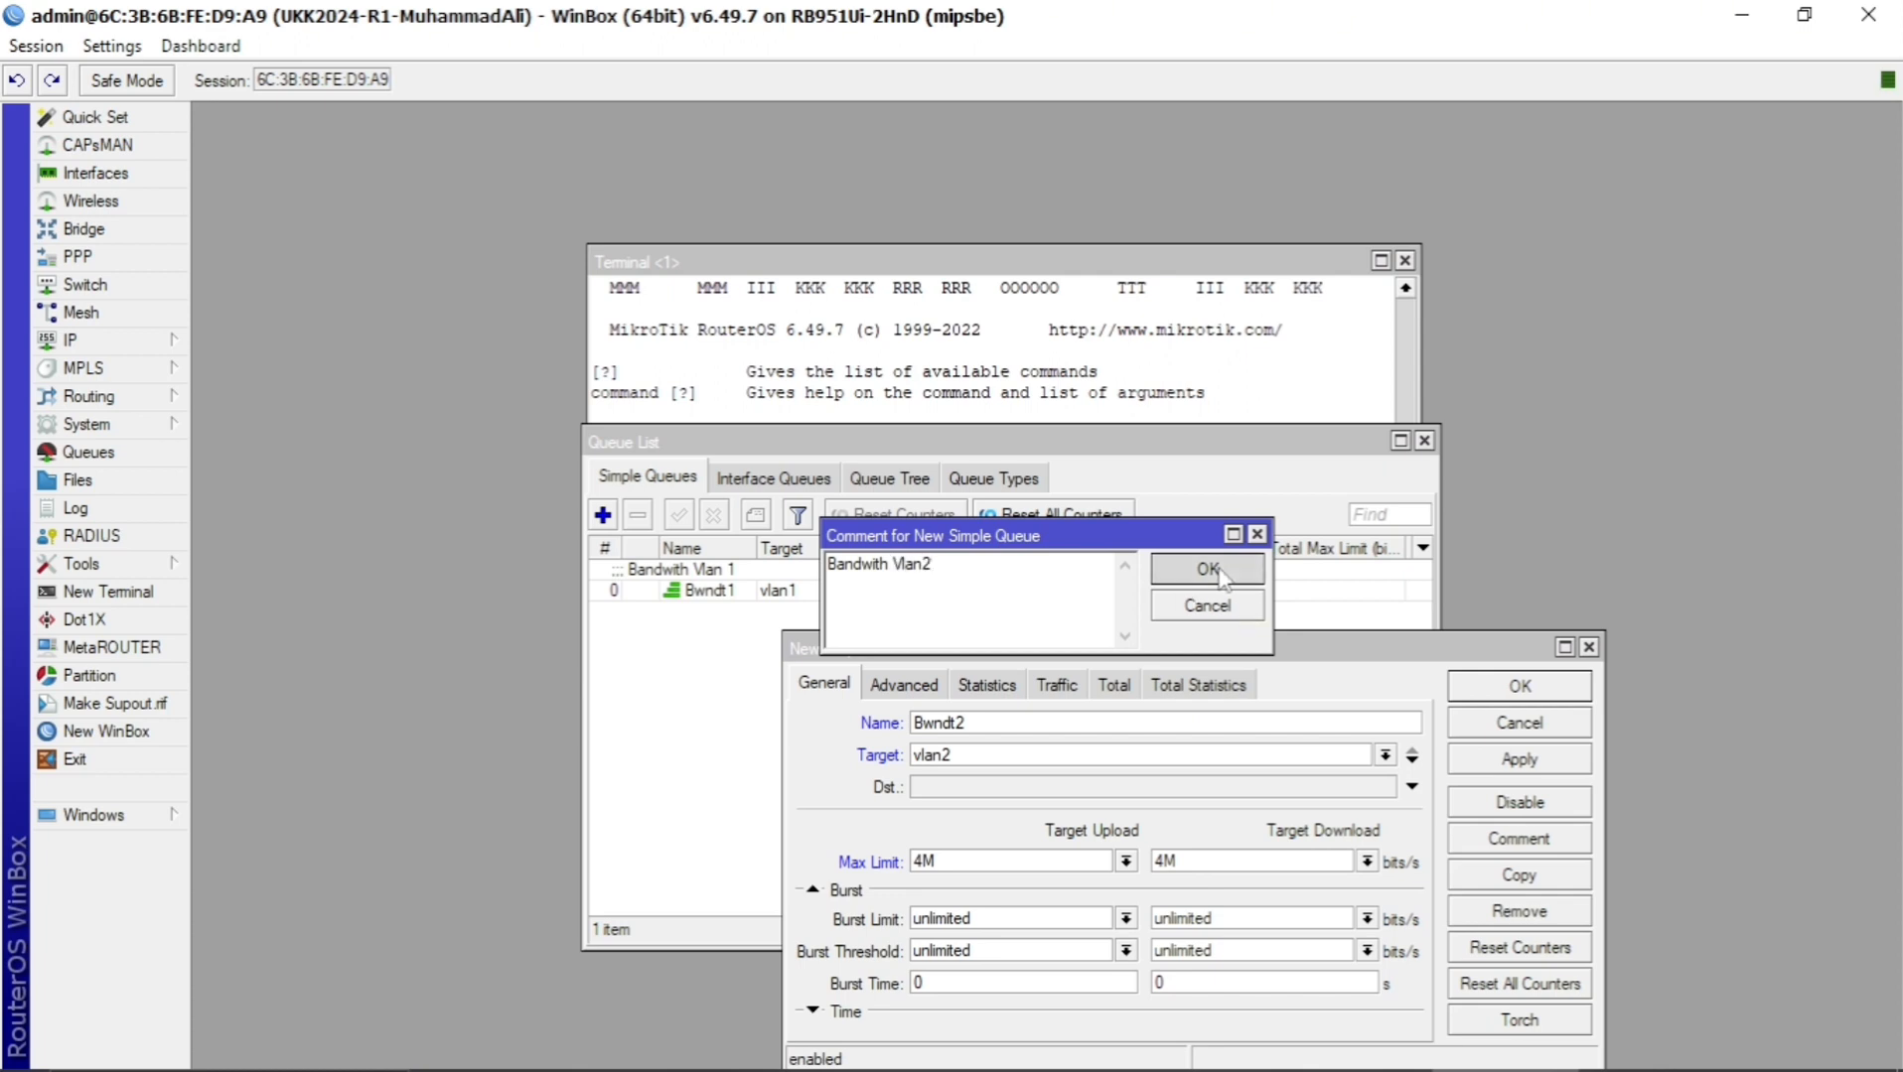
left_click(1519, 764)
left_click(1506, 694)
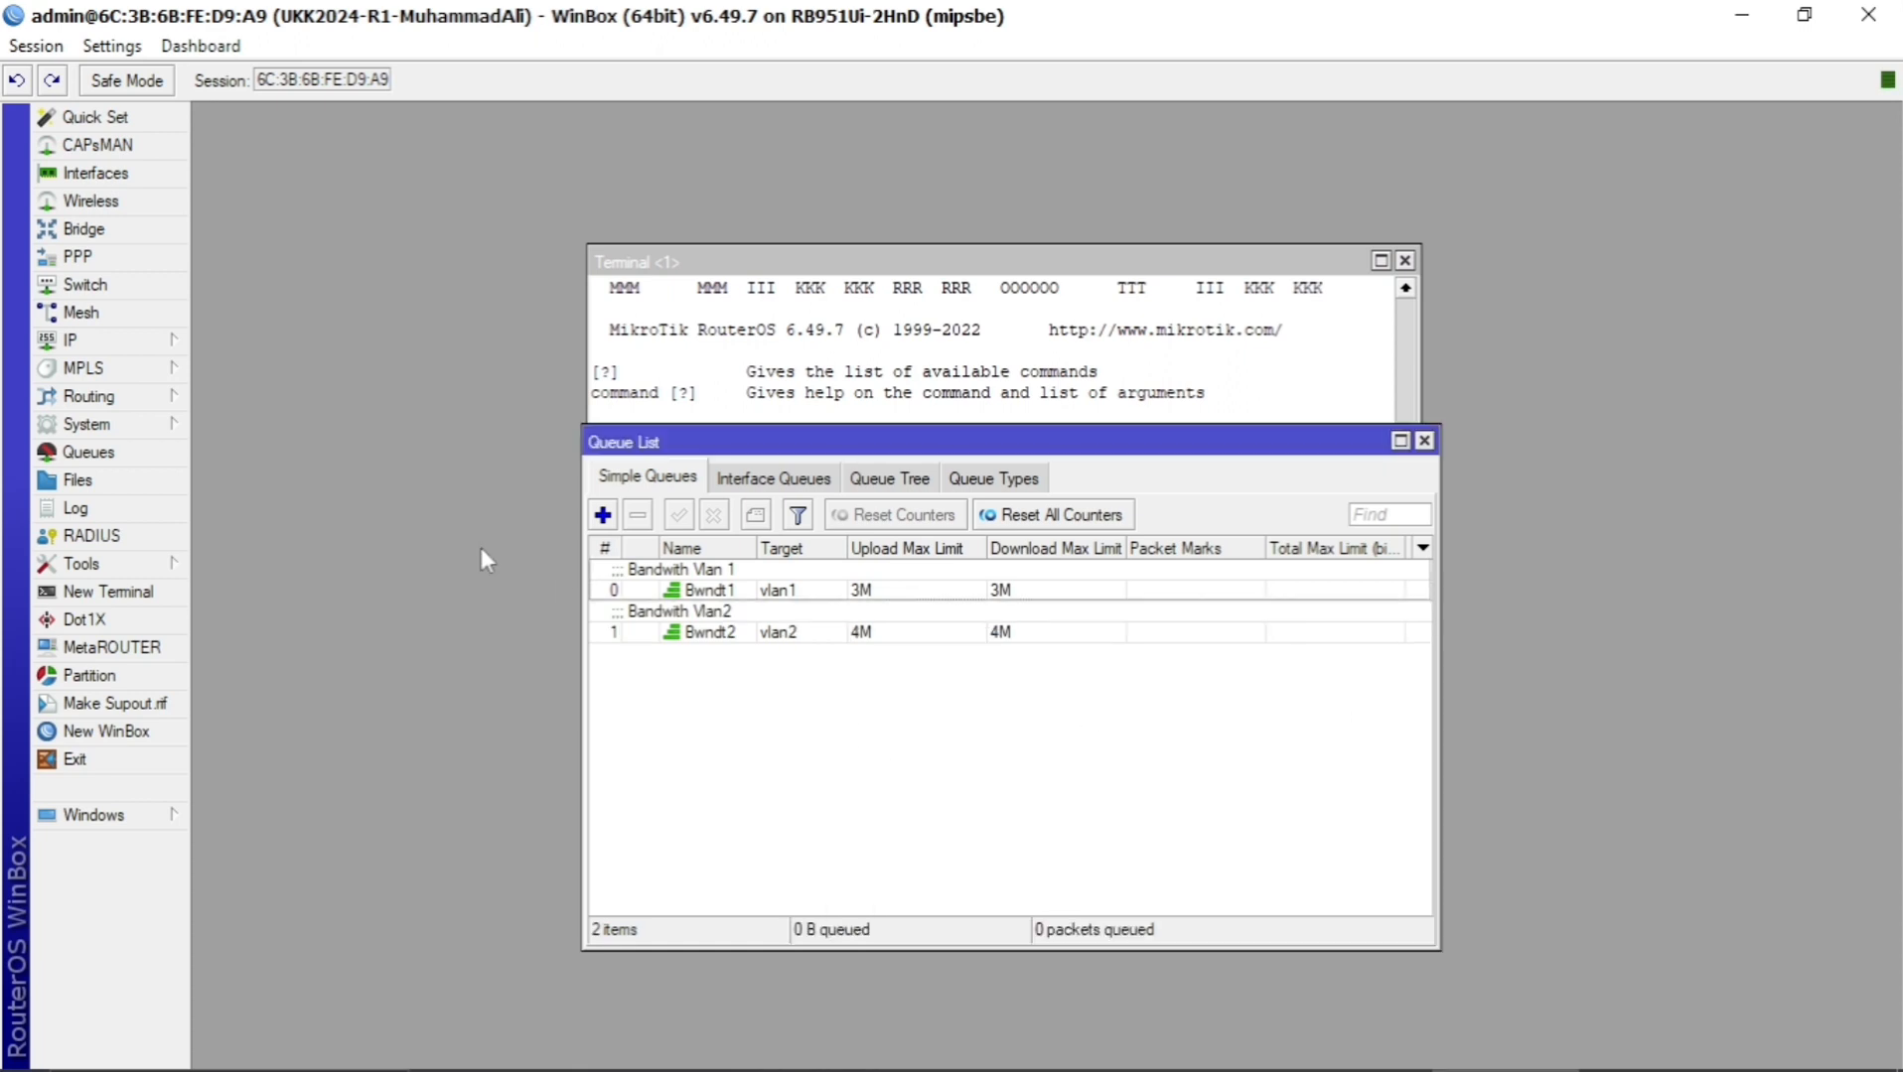
Create a new simple queue named Bwndt3 with vlan3 as its target.
left_click(603, 515)
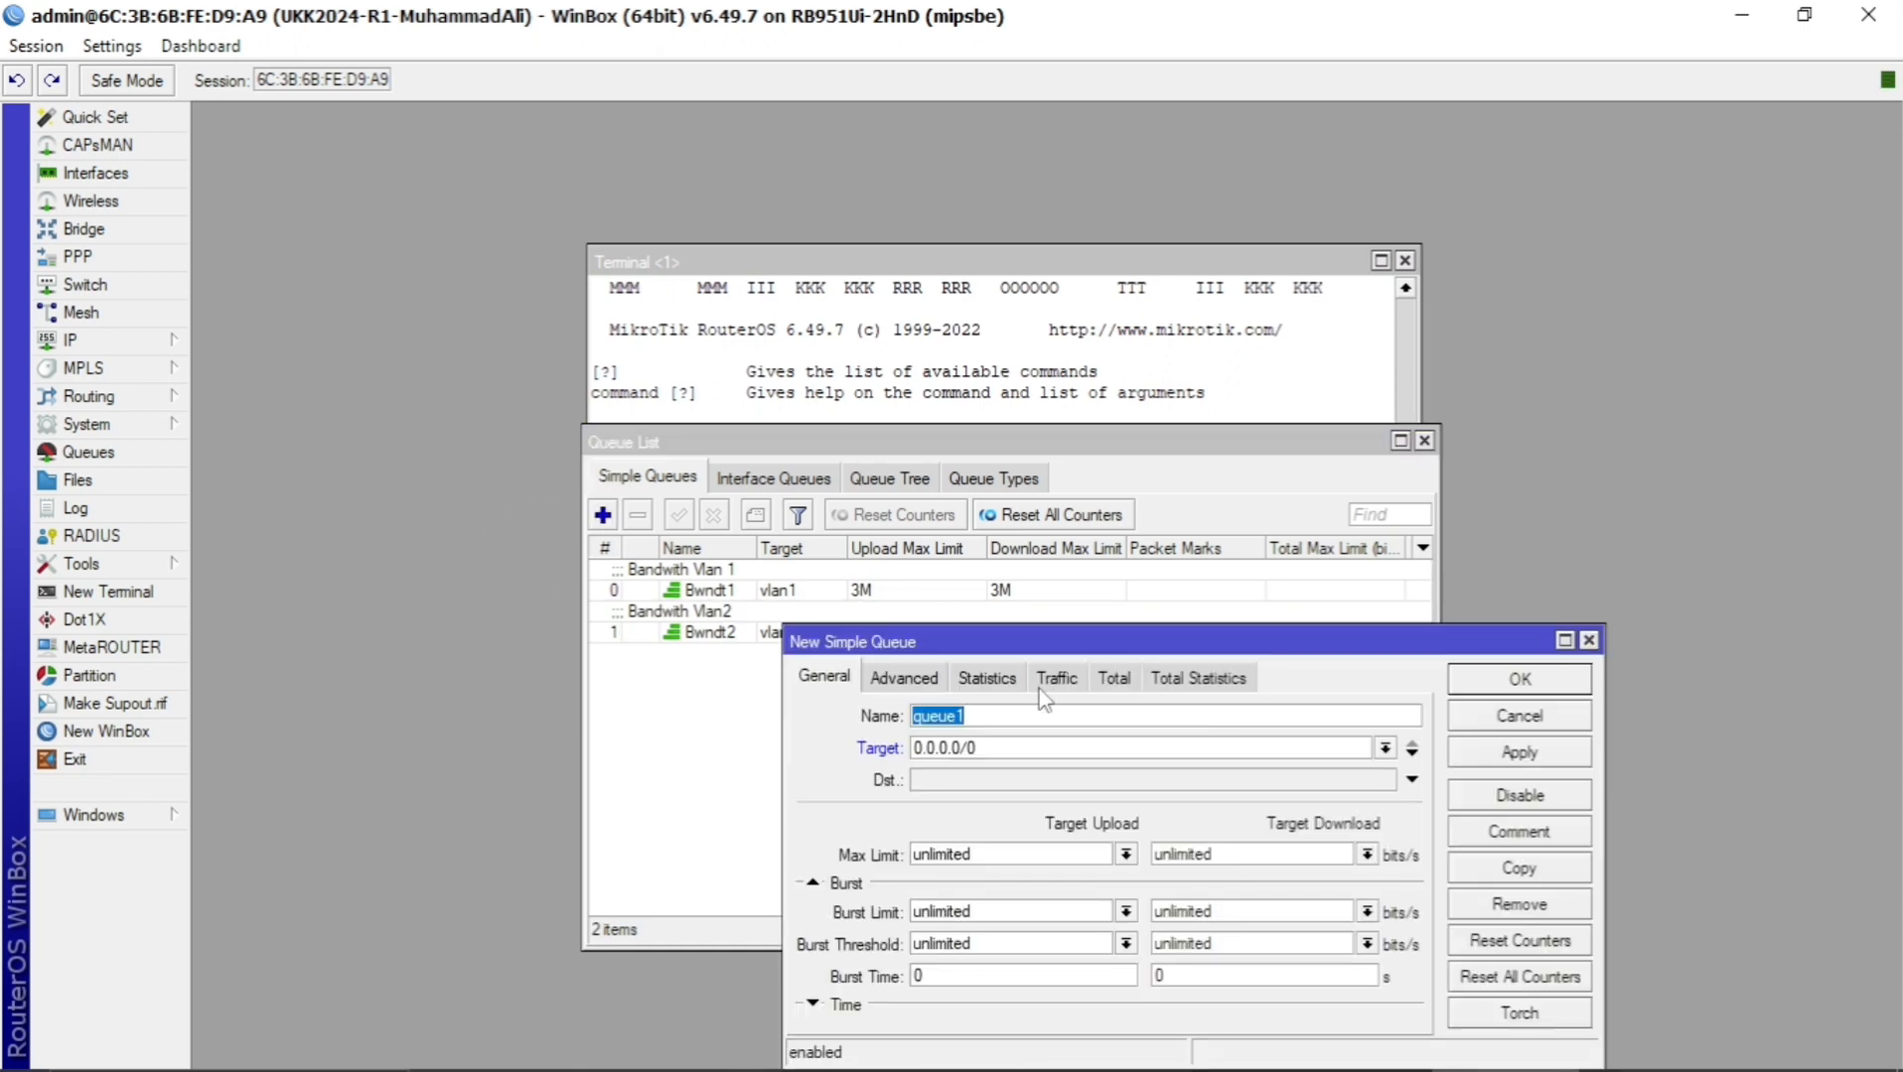
type("Bn")
key("Left")
type("wndt3")
left_click(1386, 750)
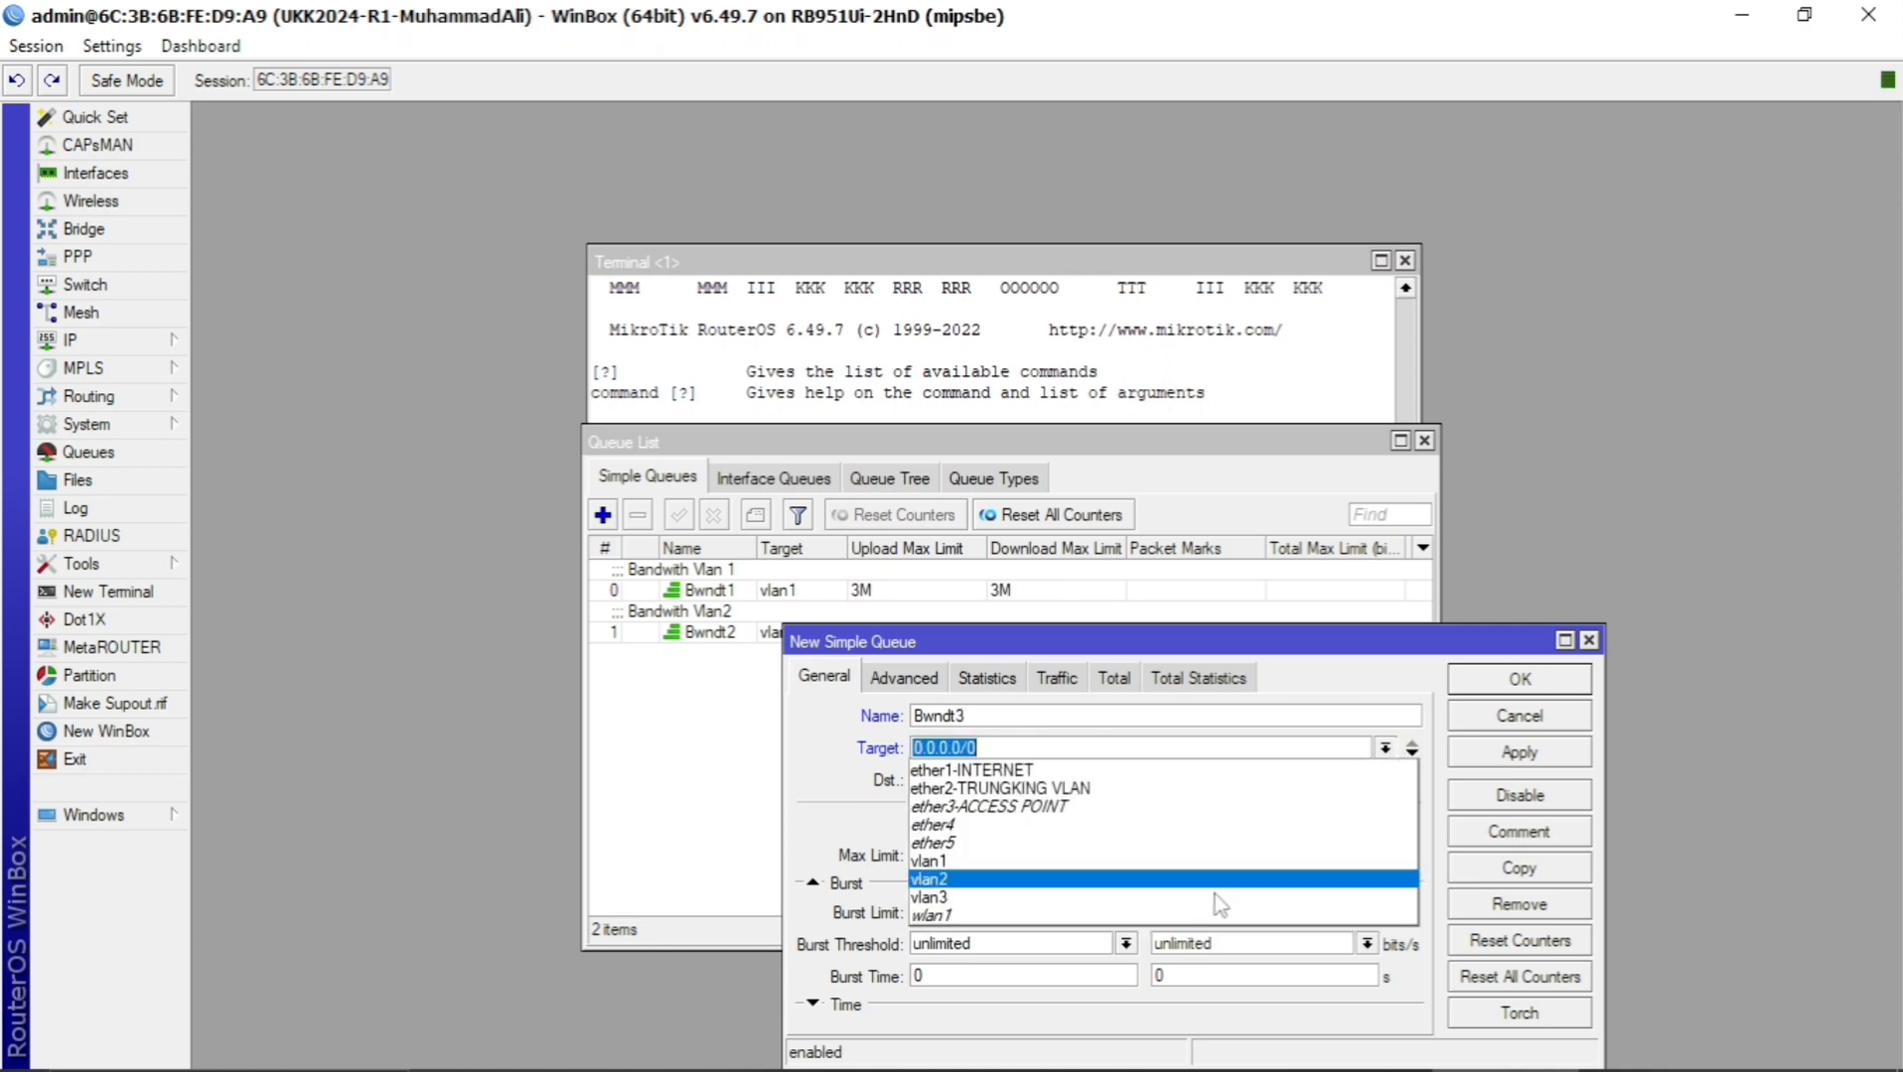
left_click(1186, 906)
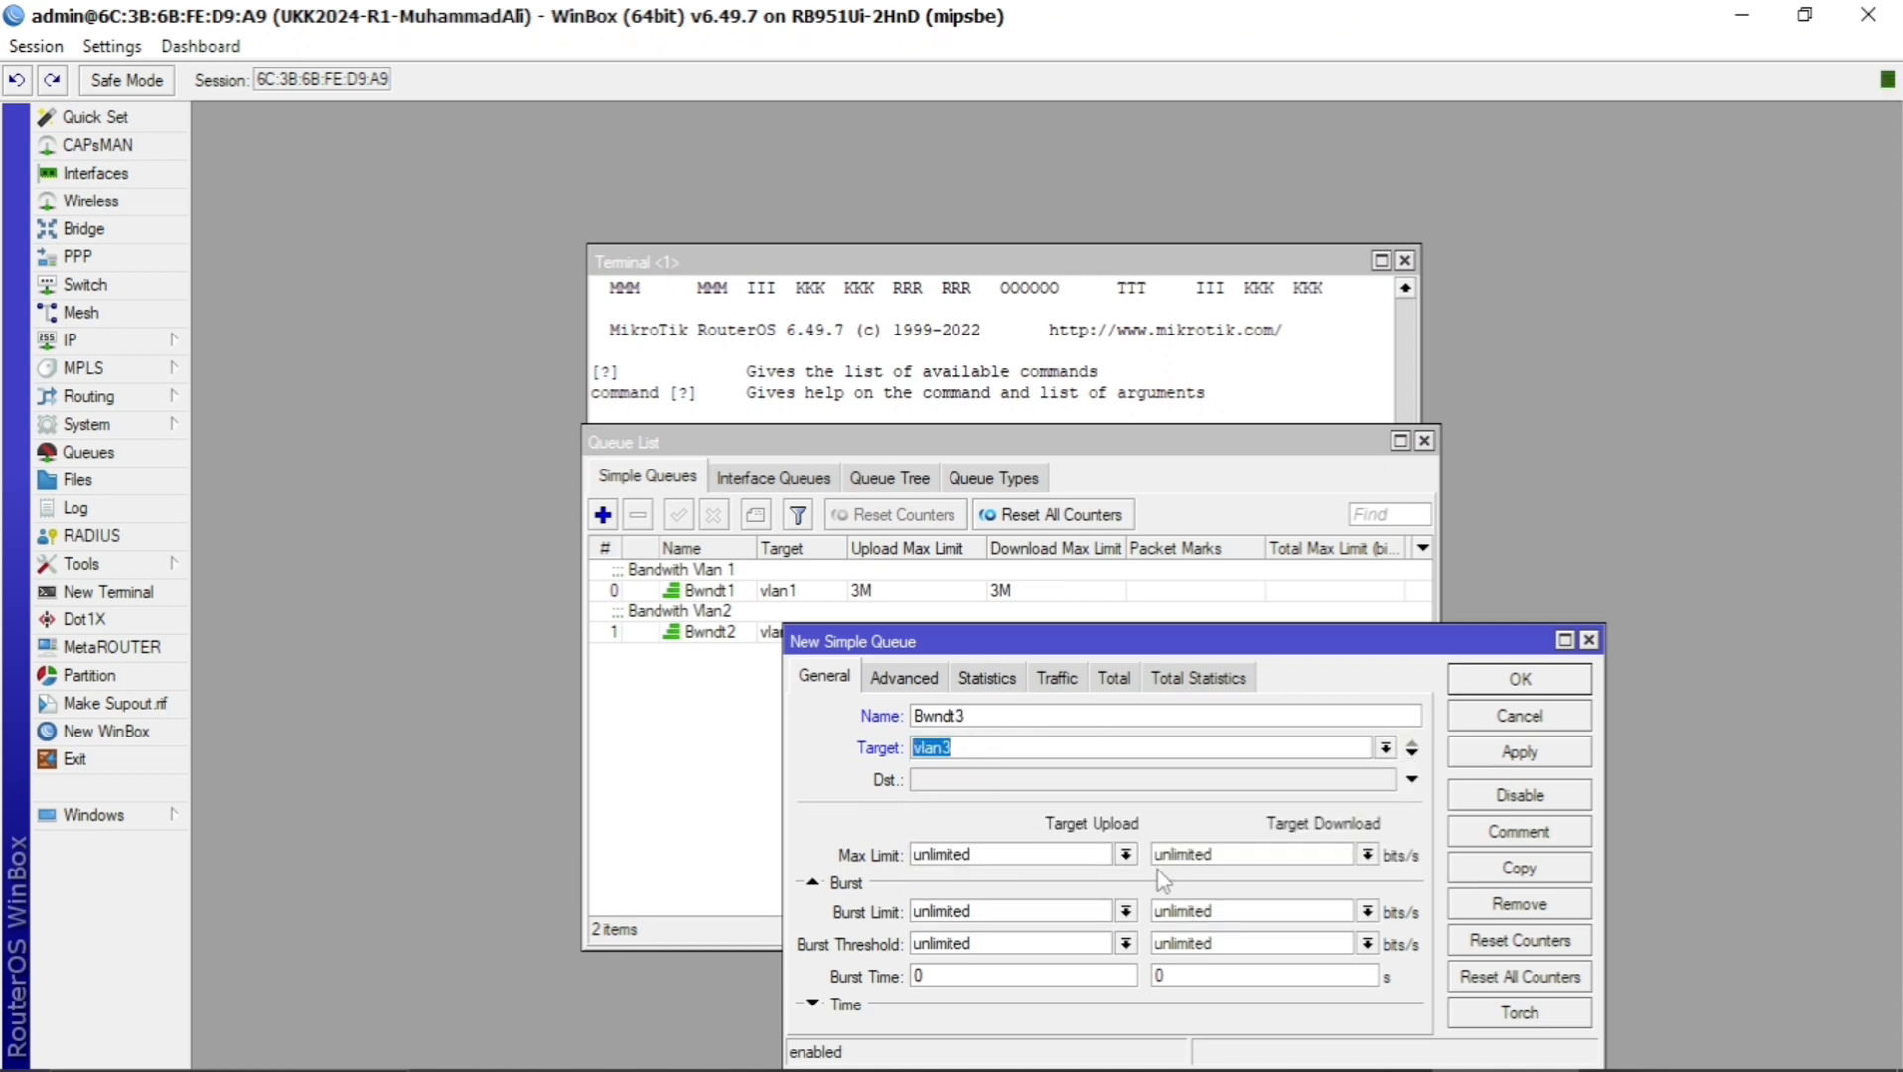
Set the vlan3 queue's upload and download max limits to 2M.
left_click(1127, 856)
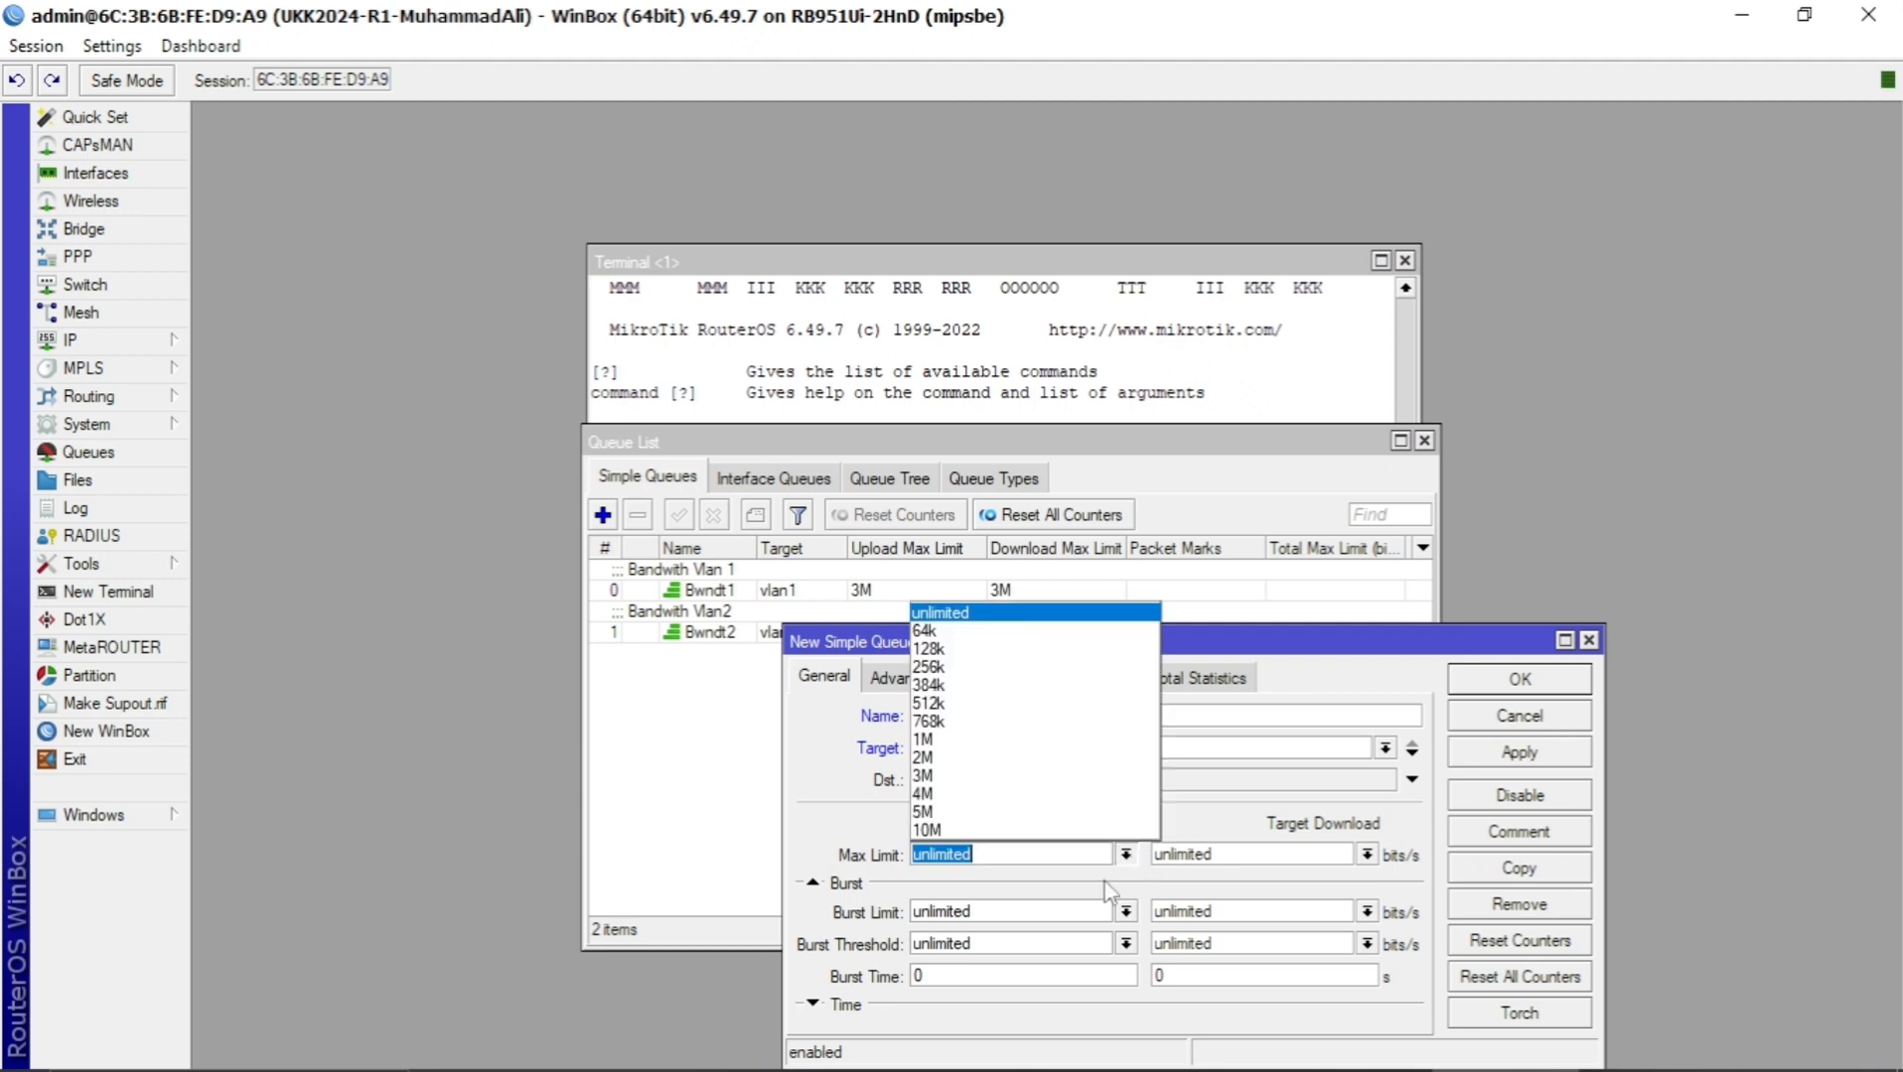
left_click(1037, 758)
left_click(1367, 854)
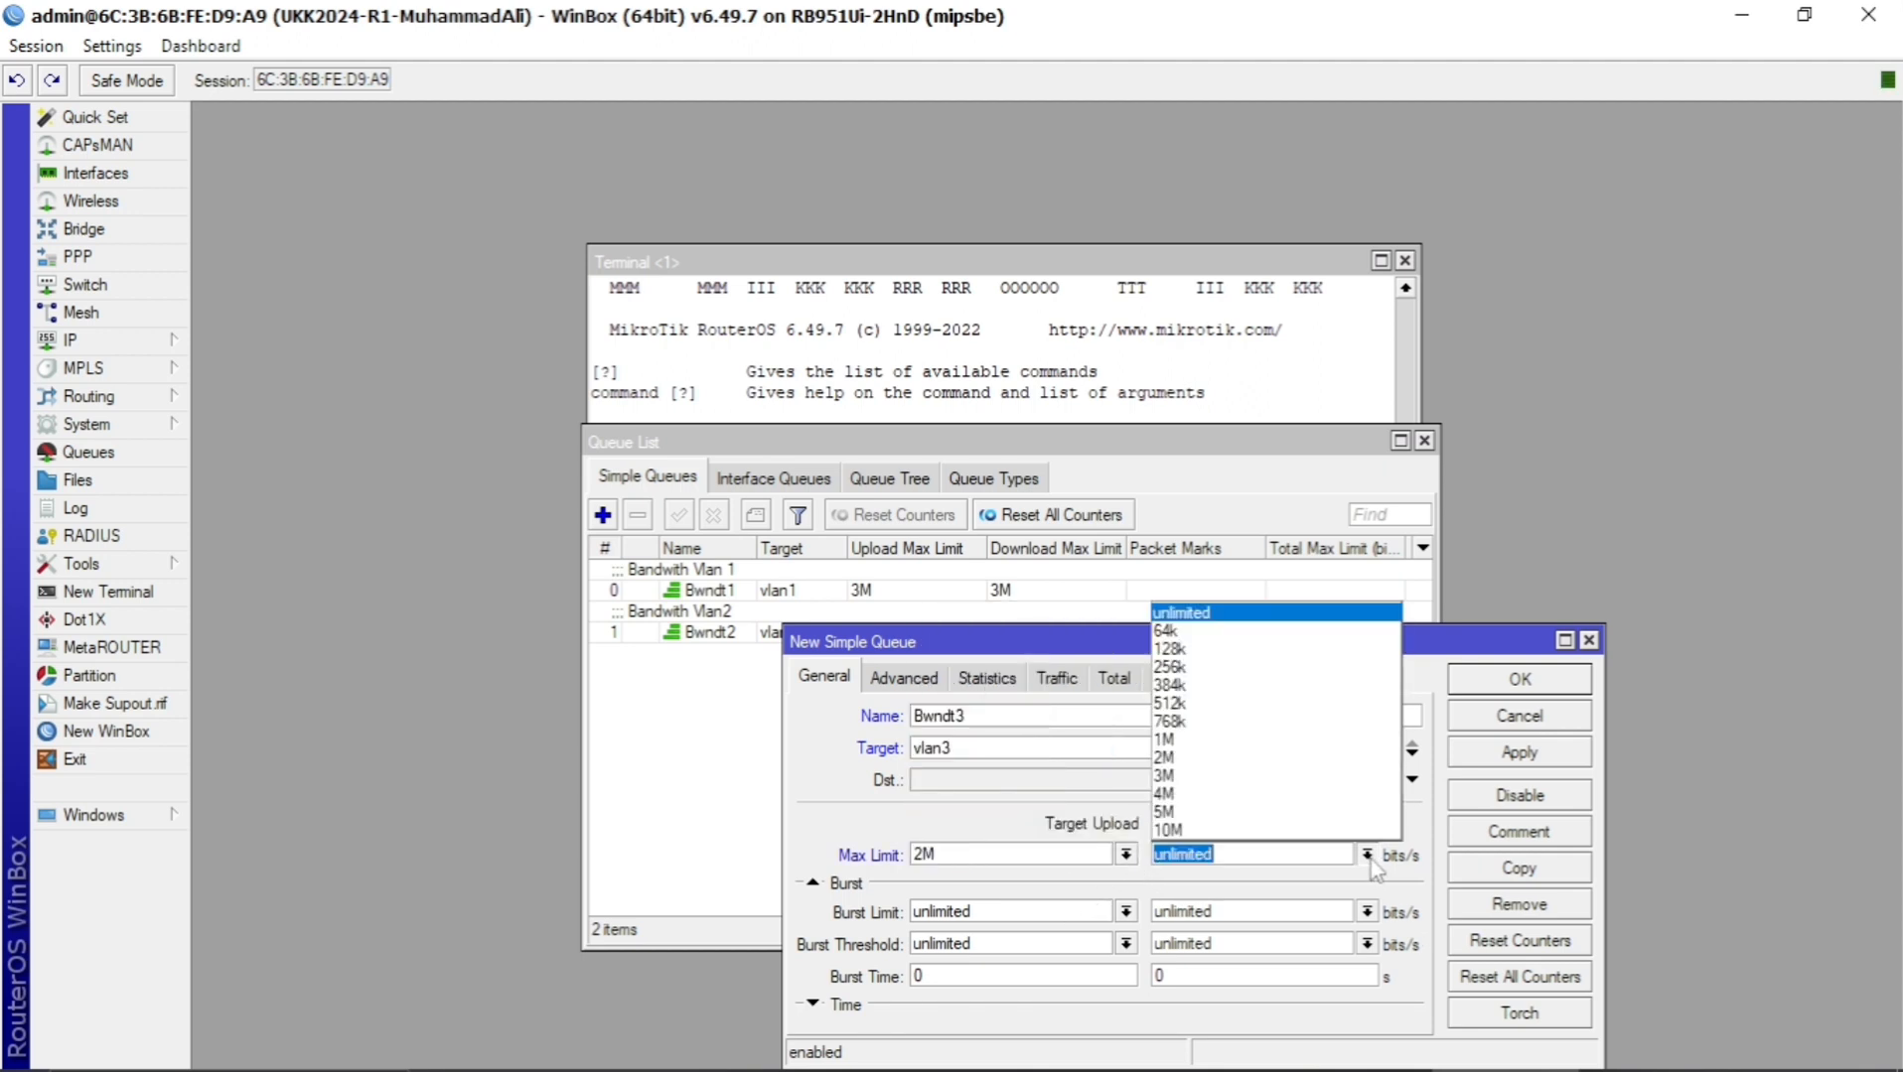
left_click(1209, 761)
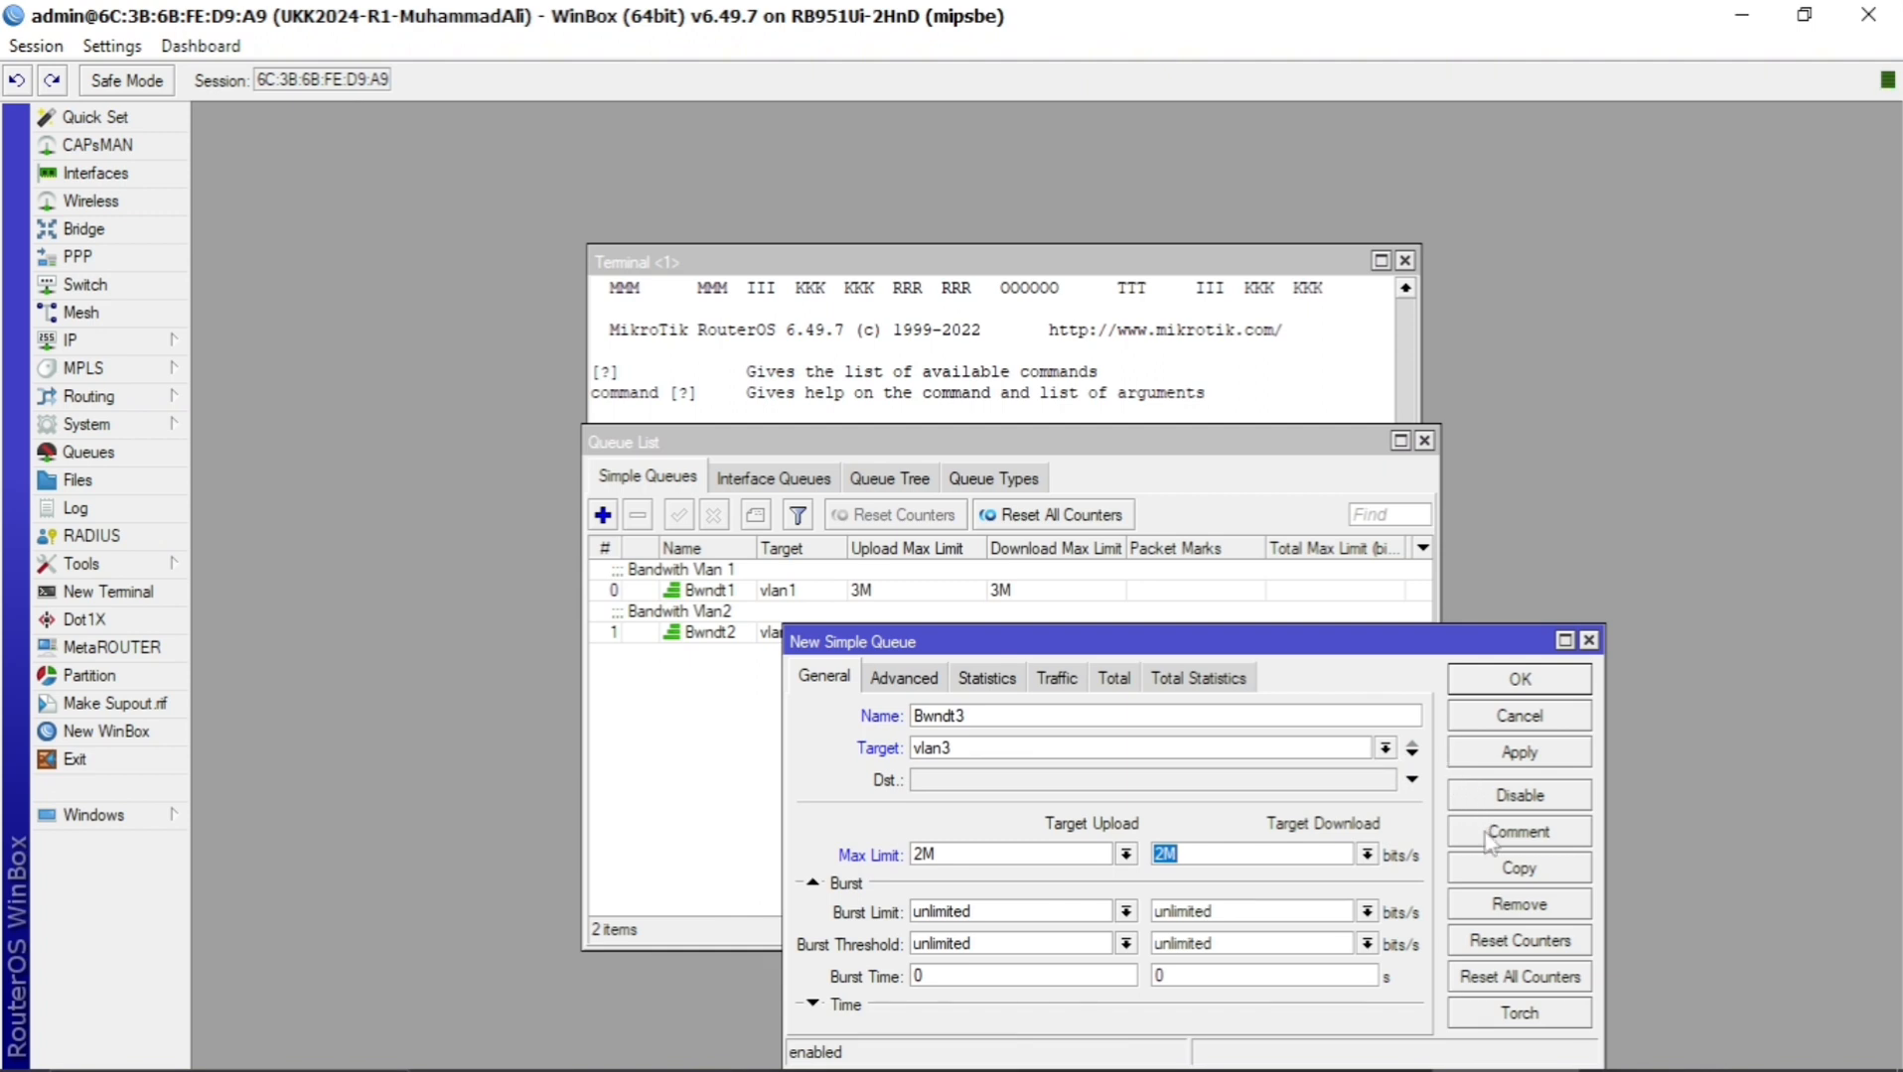
Add the comment "Bandwith Vlan3" to the vlan3 queue and save the queue.
left_click(1485, 834)
type("Ban")
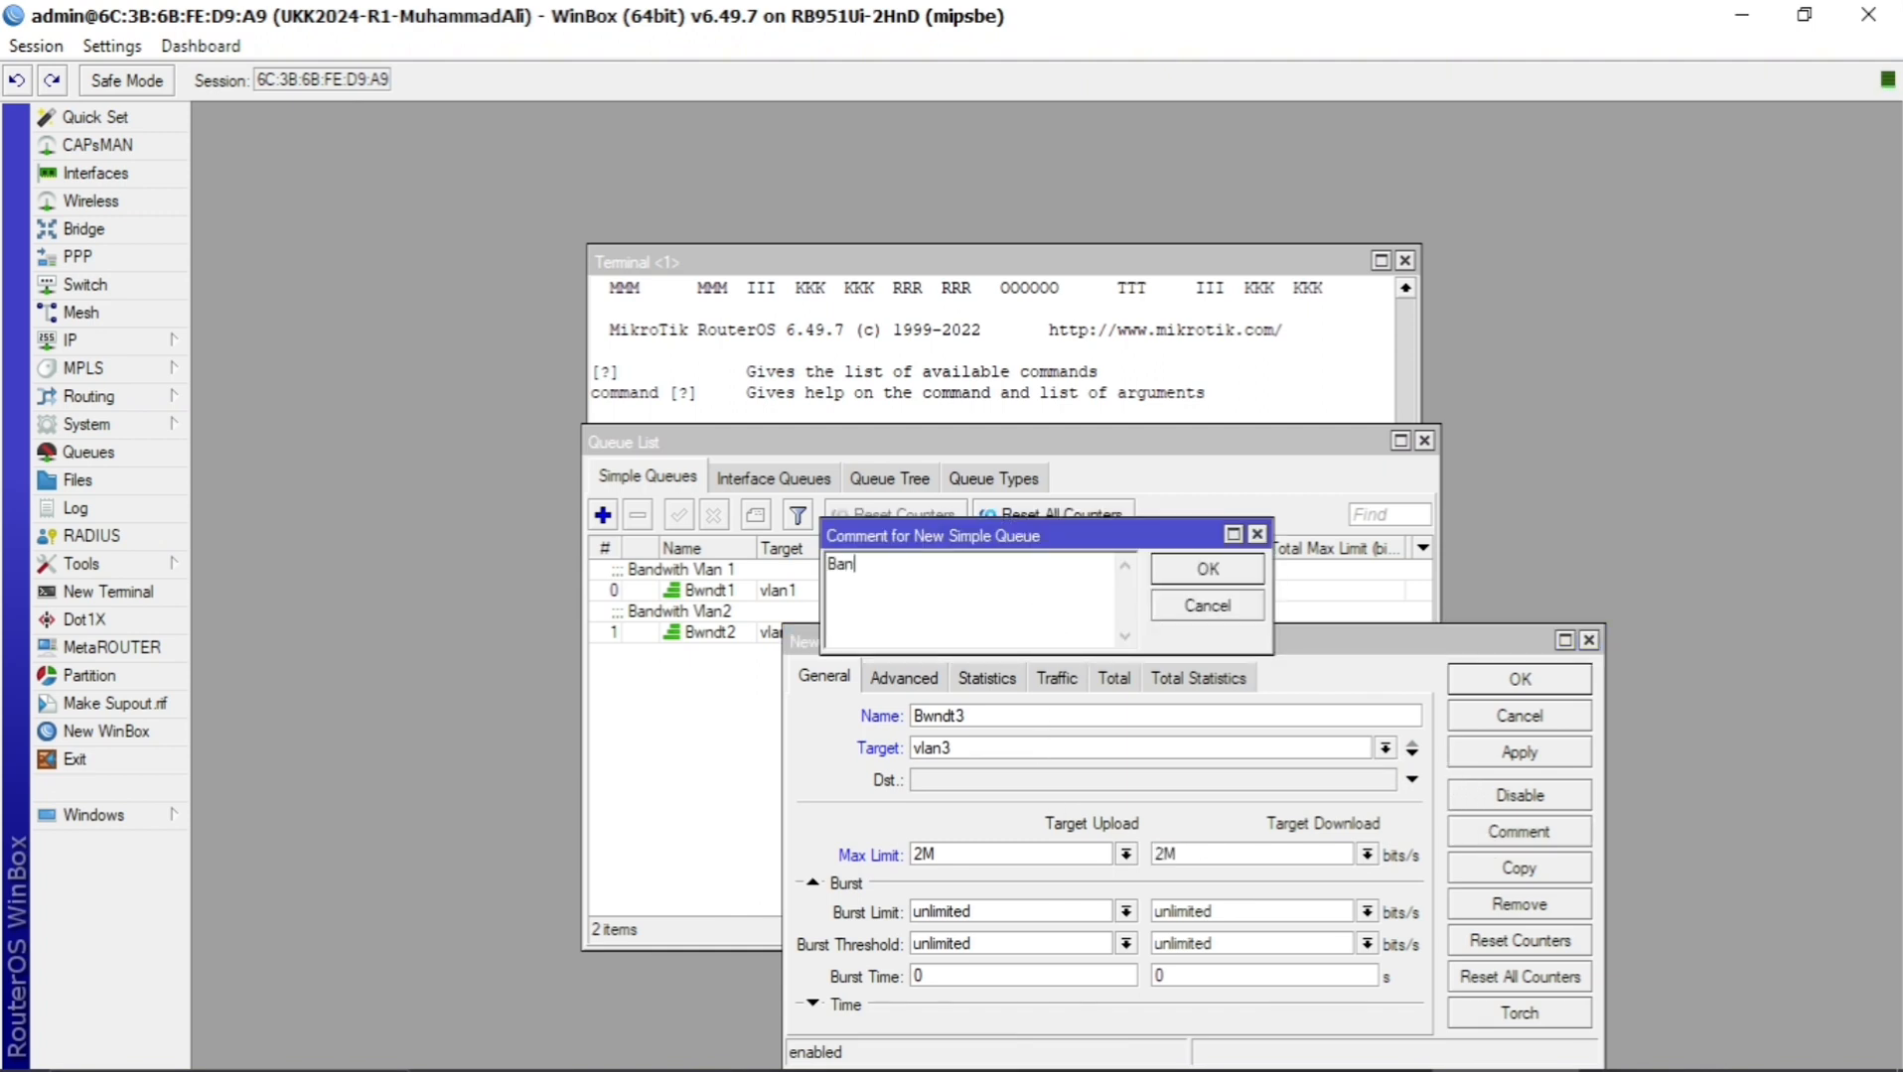
type("dwith Vlan3")
left_click(1190, 574)
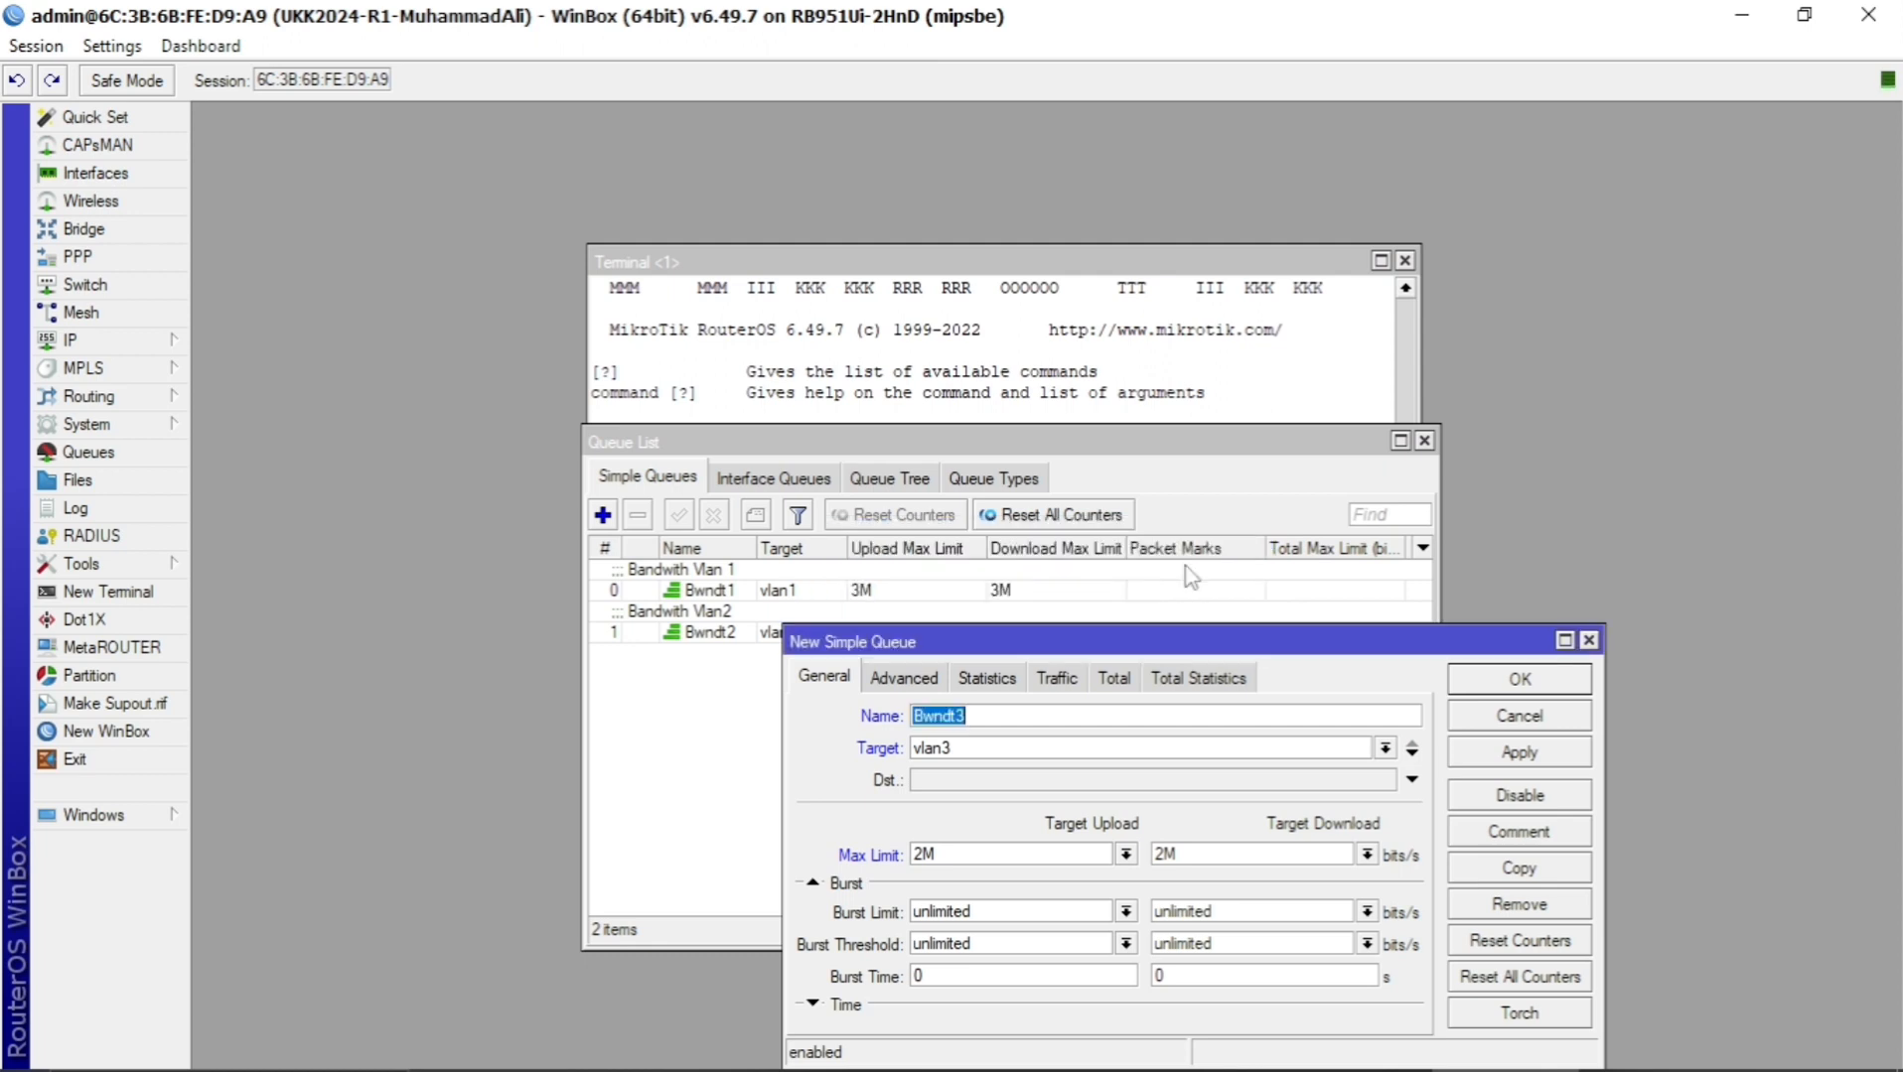
left_click_drag(1211, 649, 1055, 663)
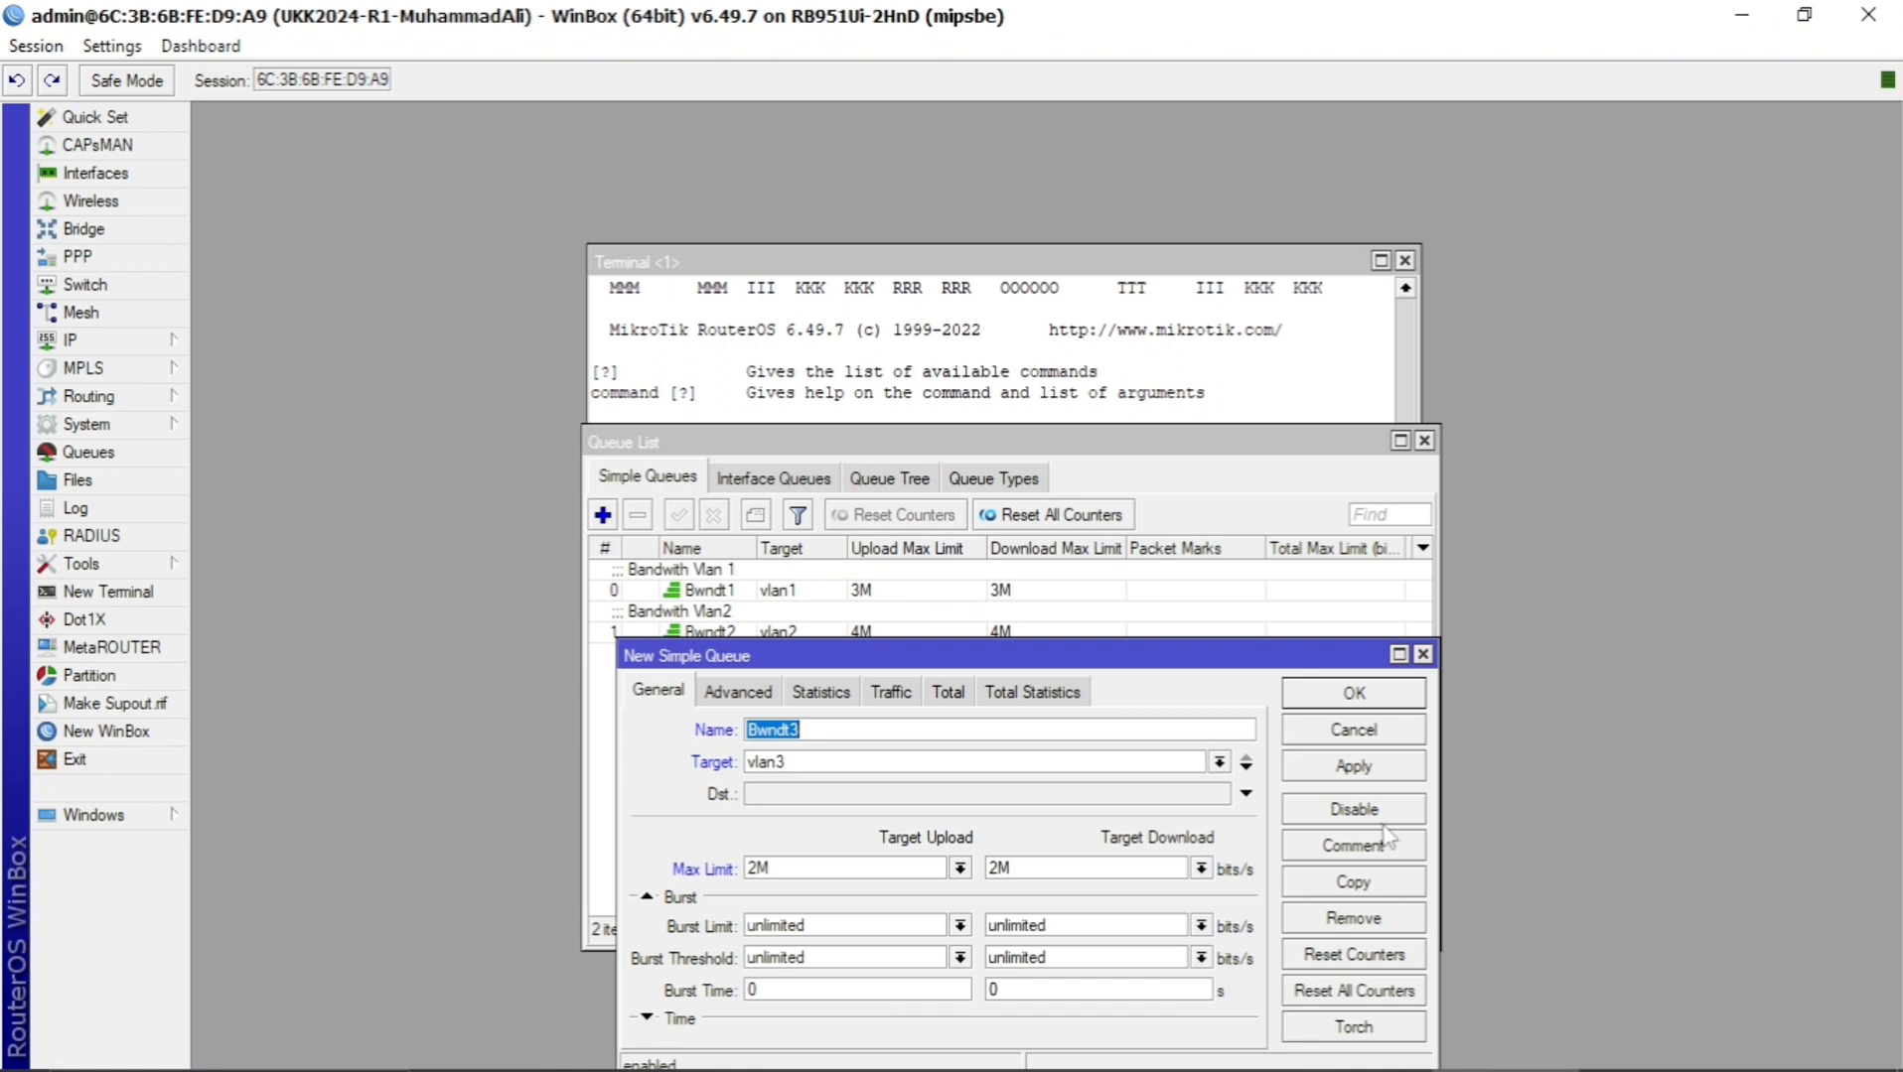
left_click(1357, 769)
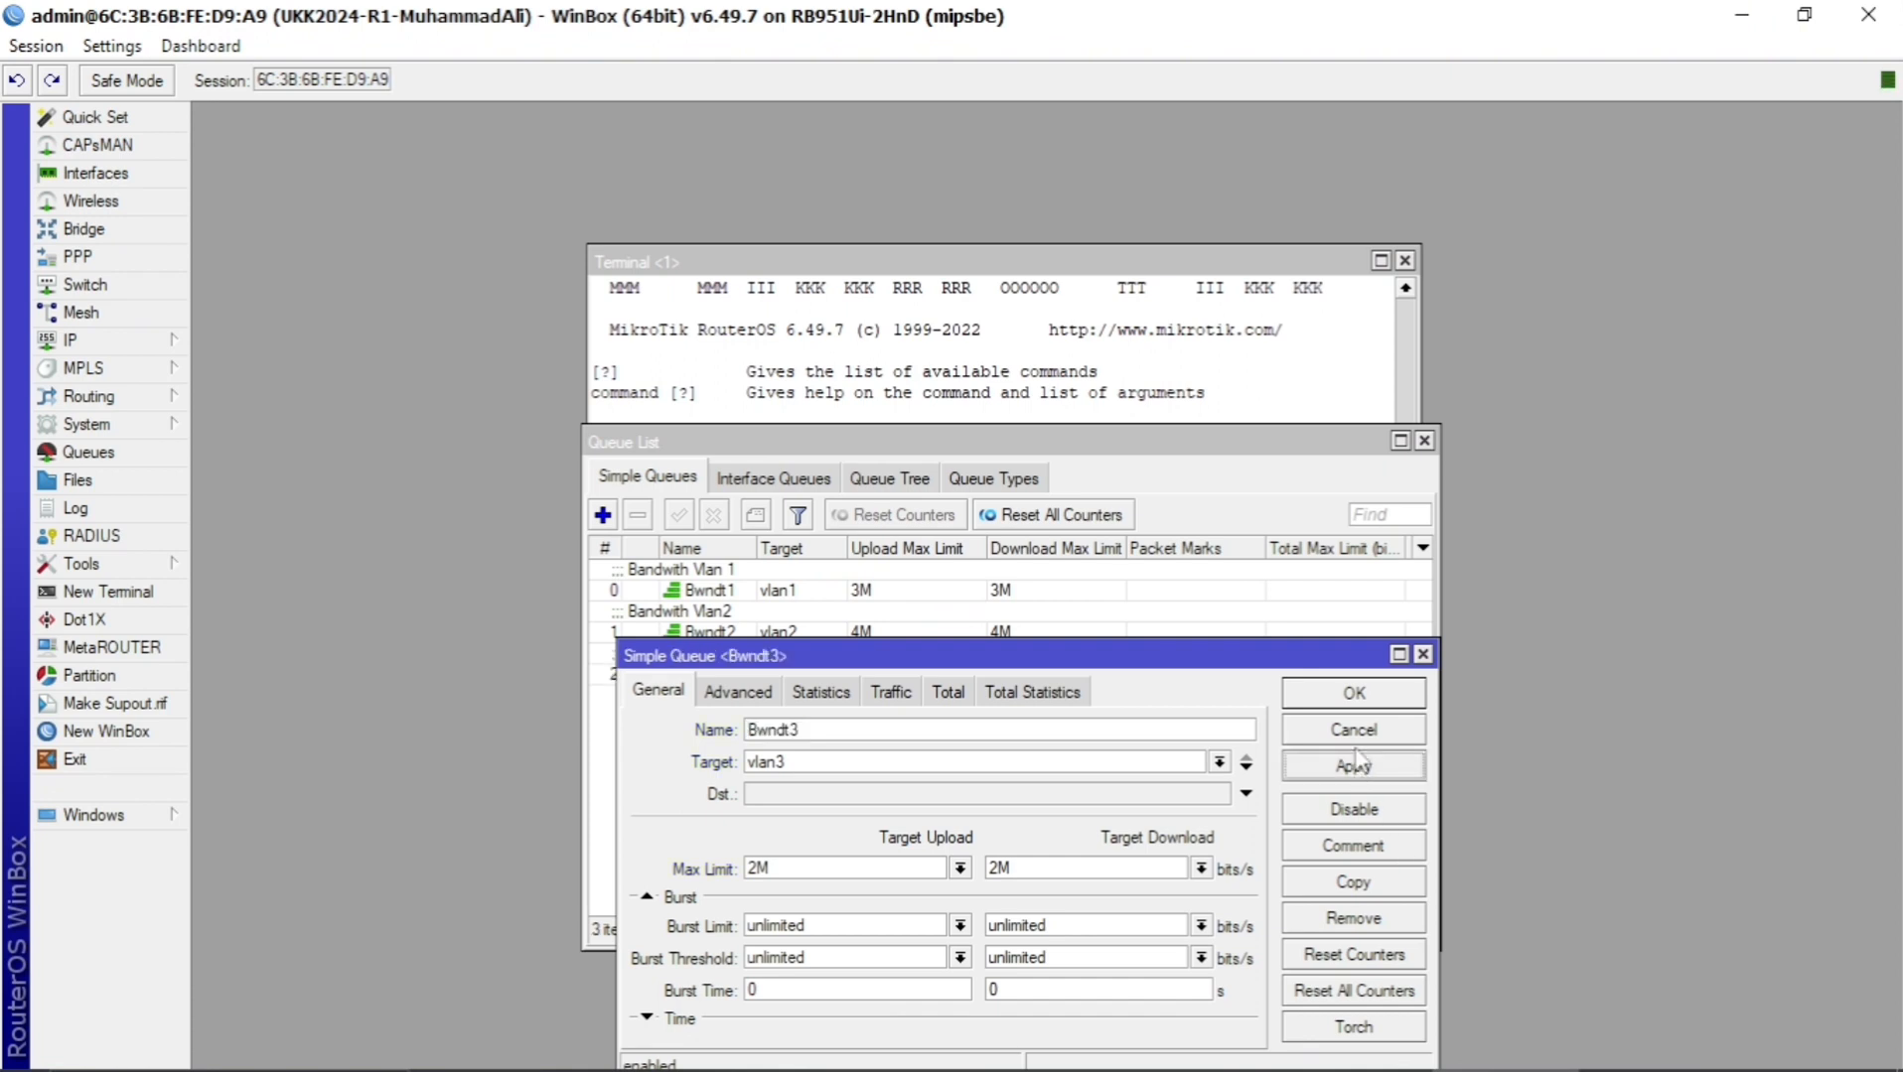
left_click(1354, 694)
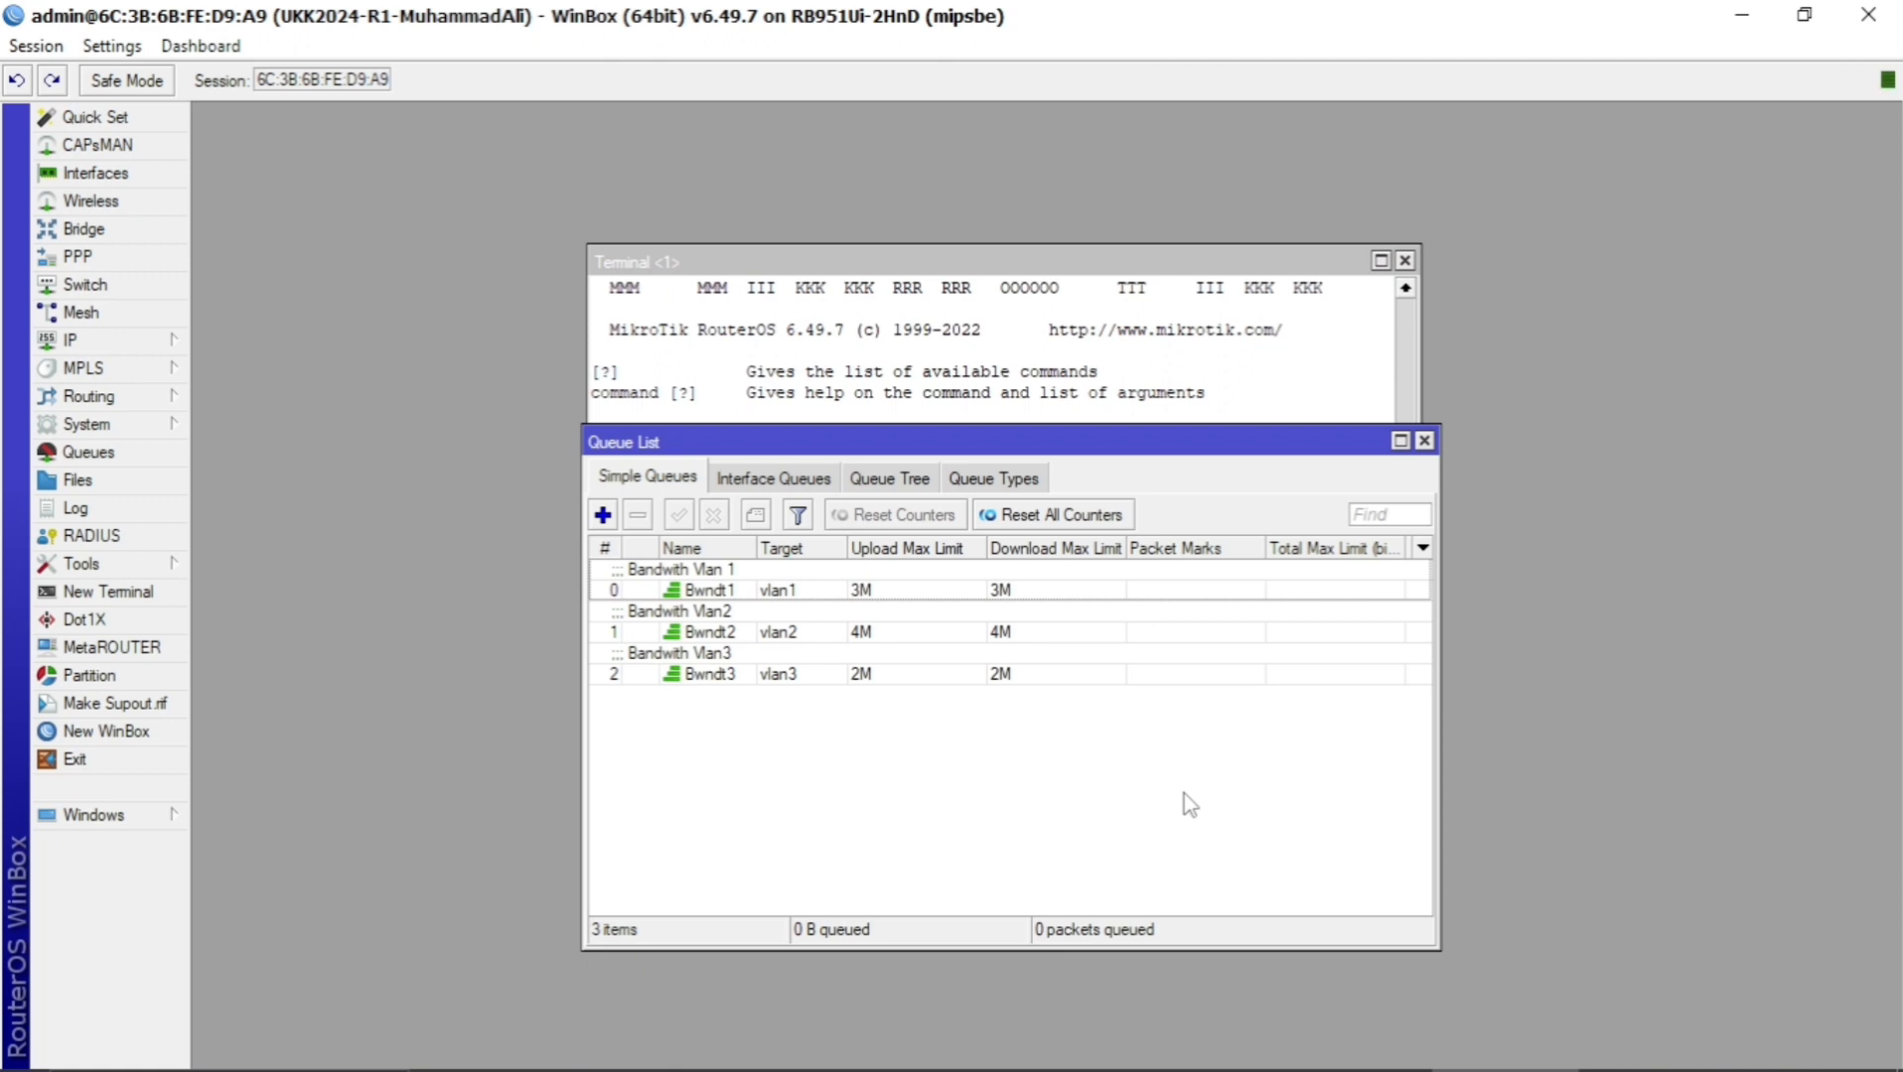
Close the queue list and terminal, and switch to the exam PDF in Firefox to review the router part of the topology diagram.
left_click(1424, 440)
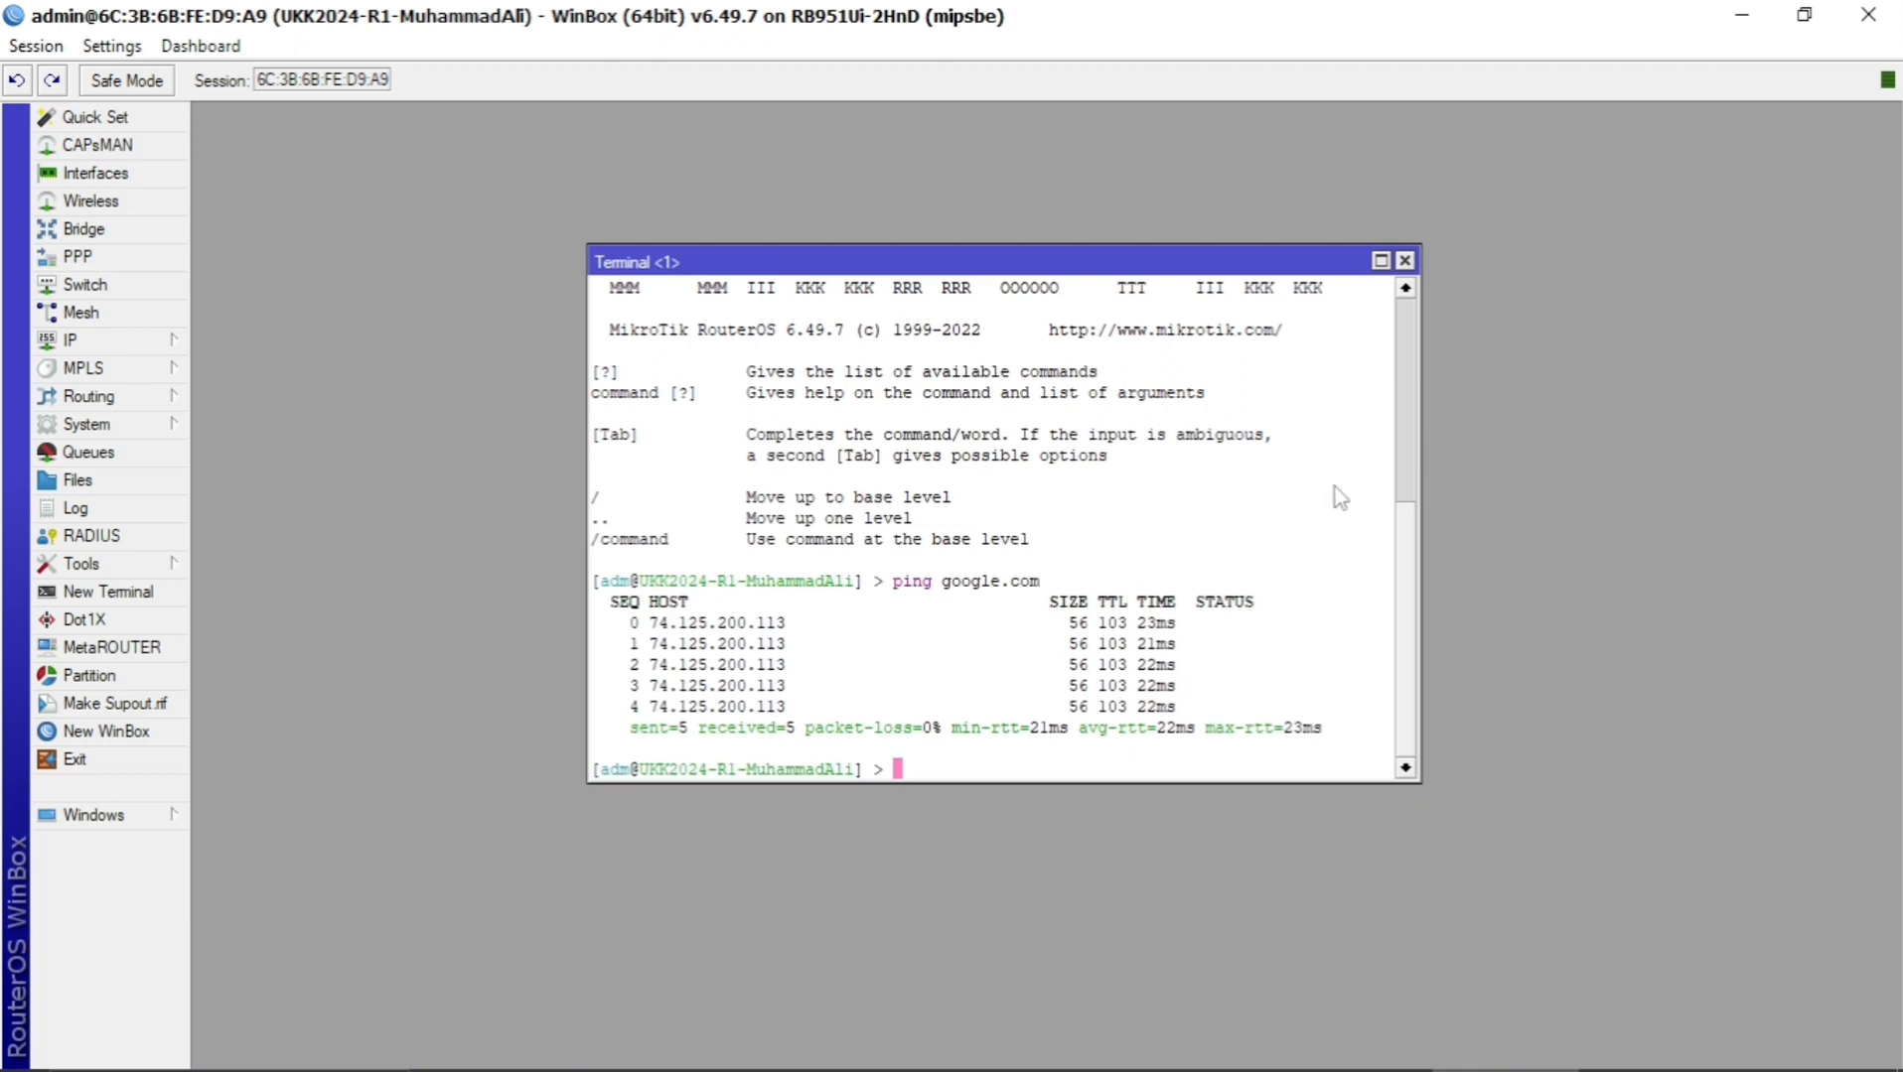
left_click(1404, 260)
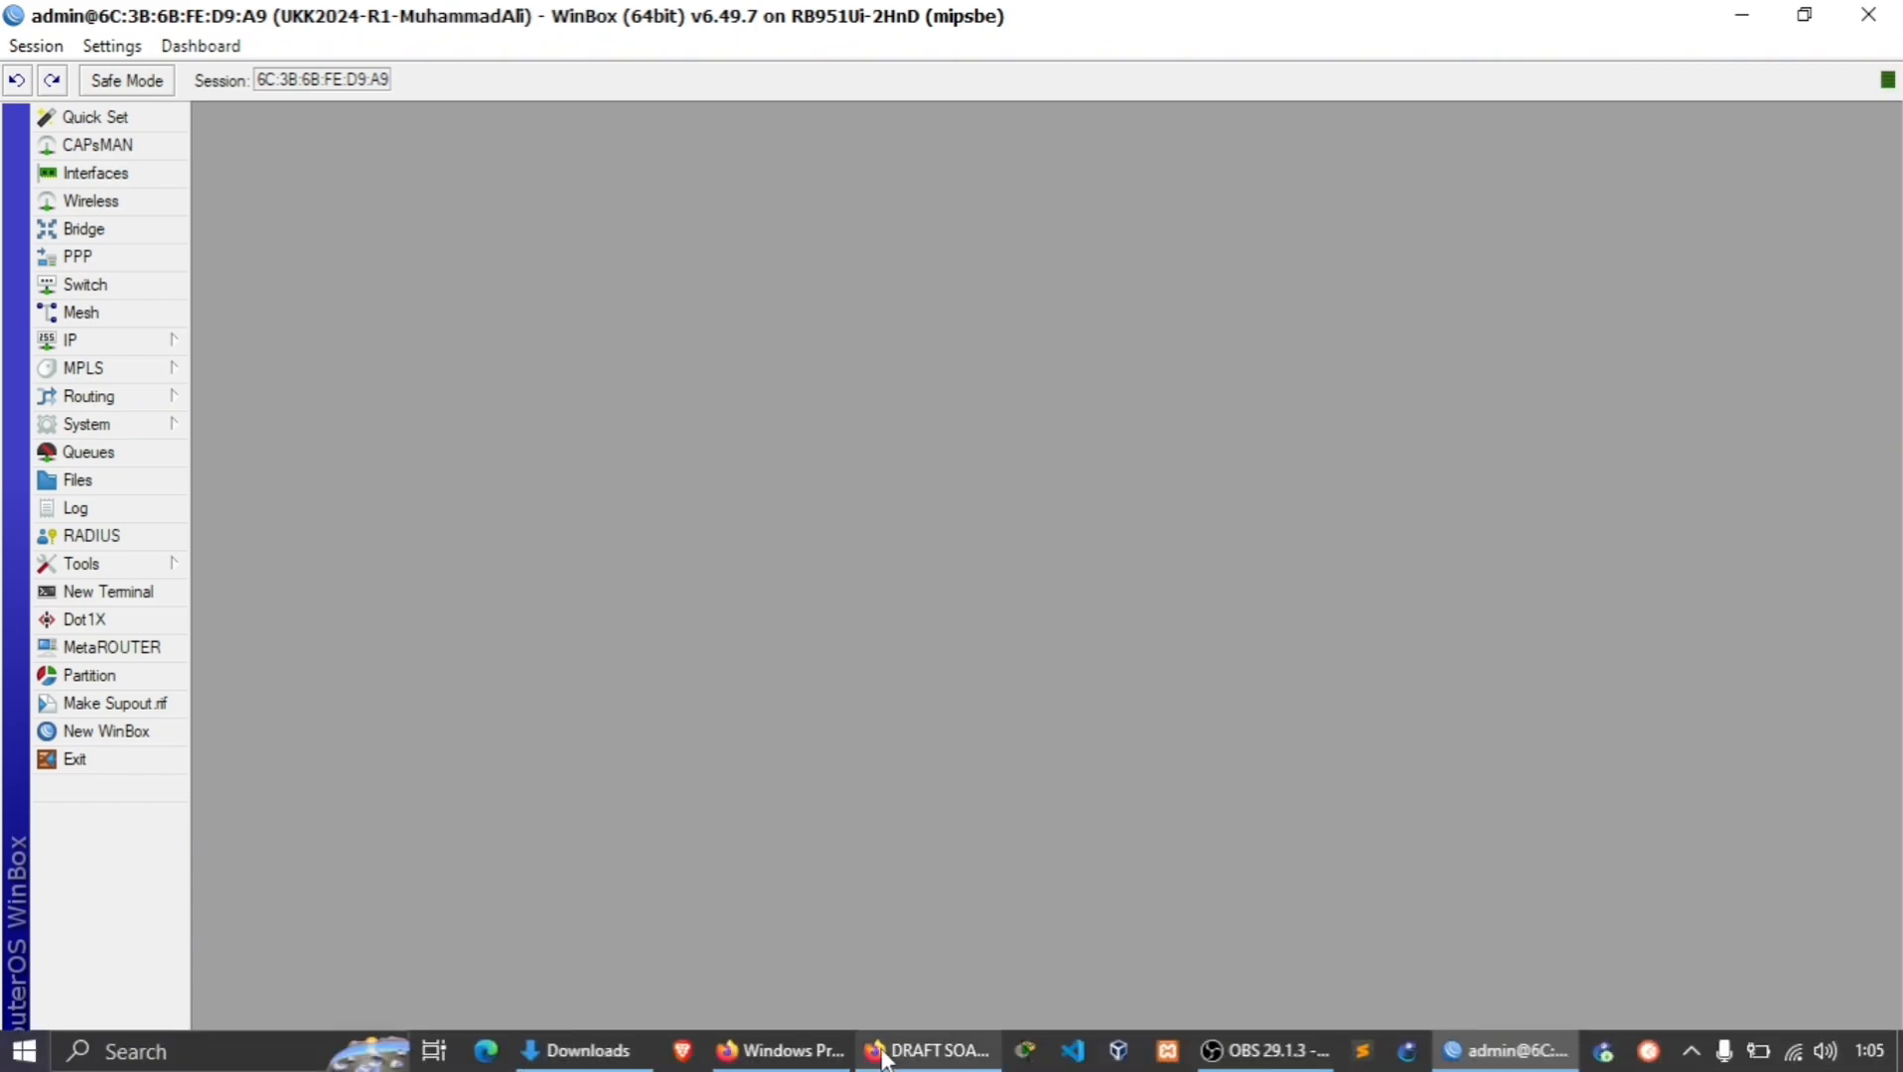
left_click(889, 1058)
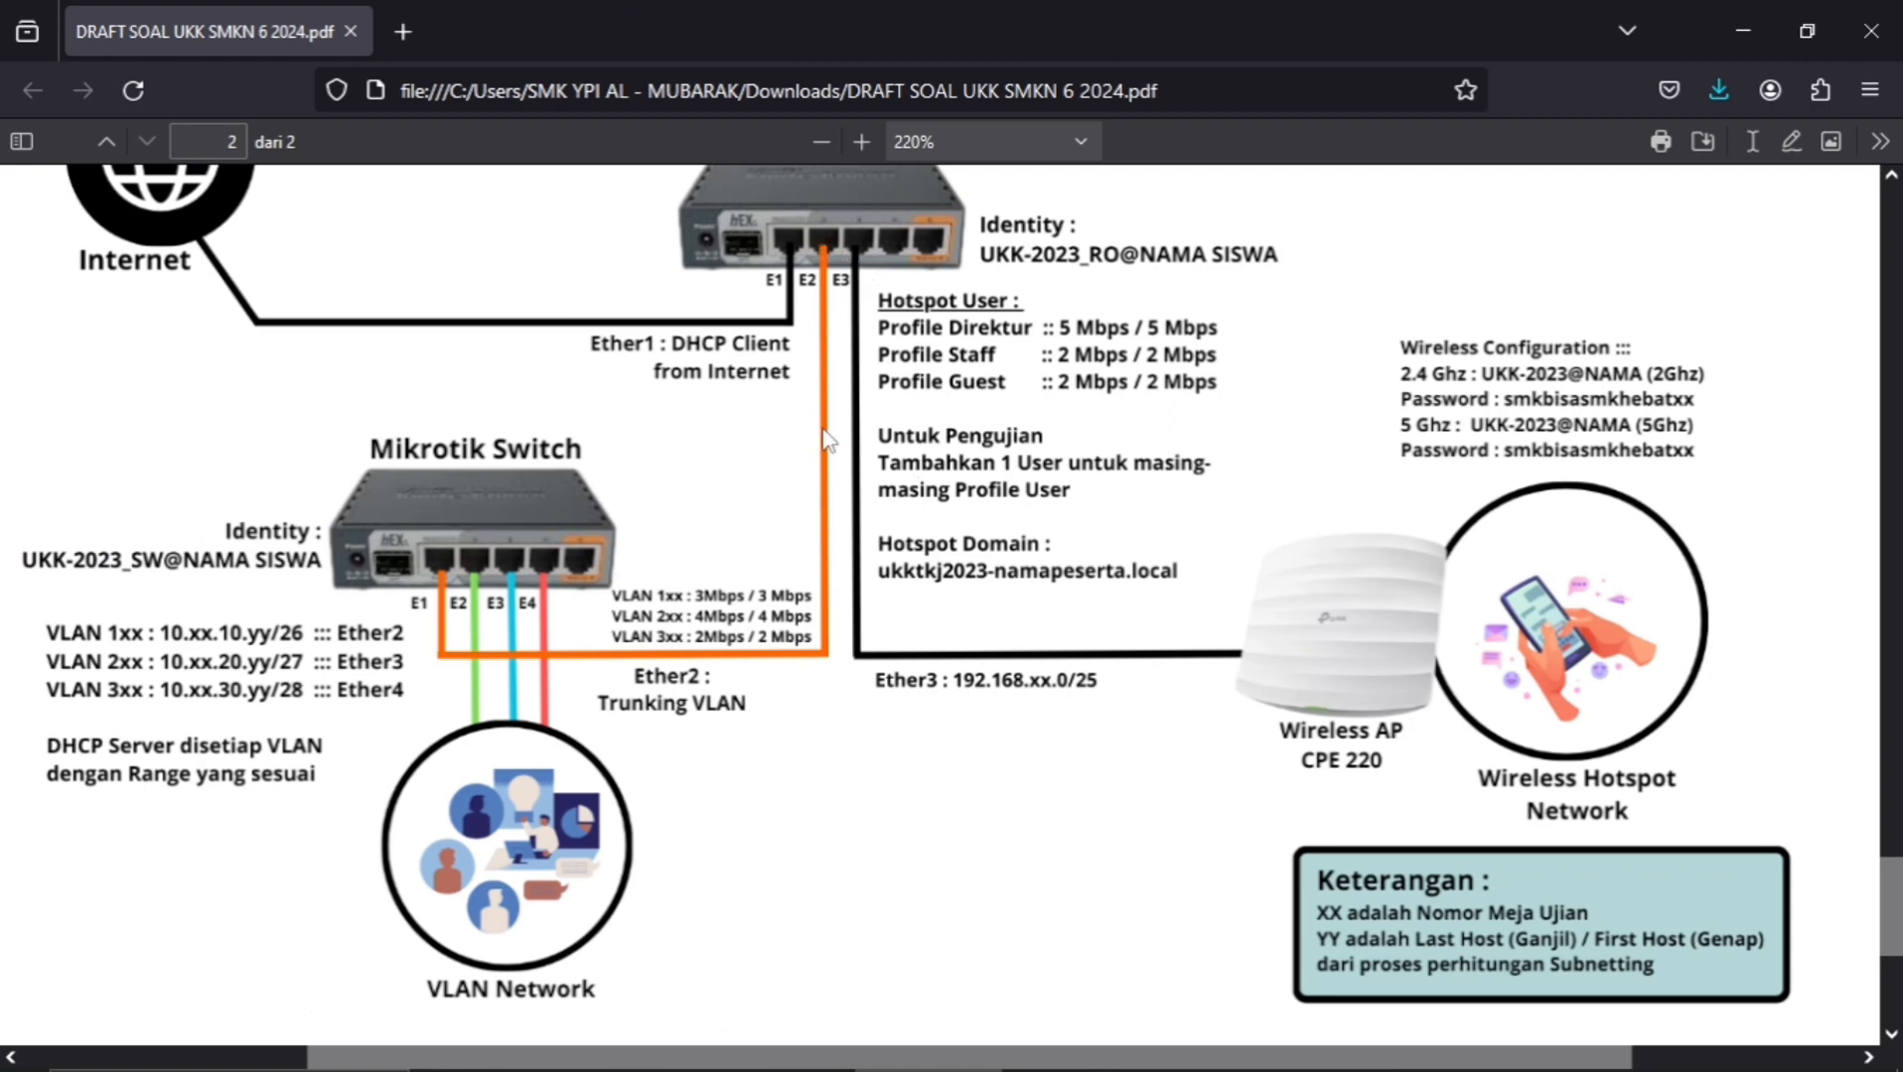
scroll(824, 437, "up", 3)
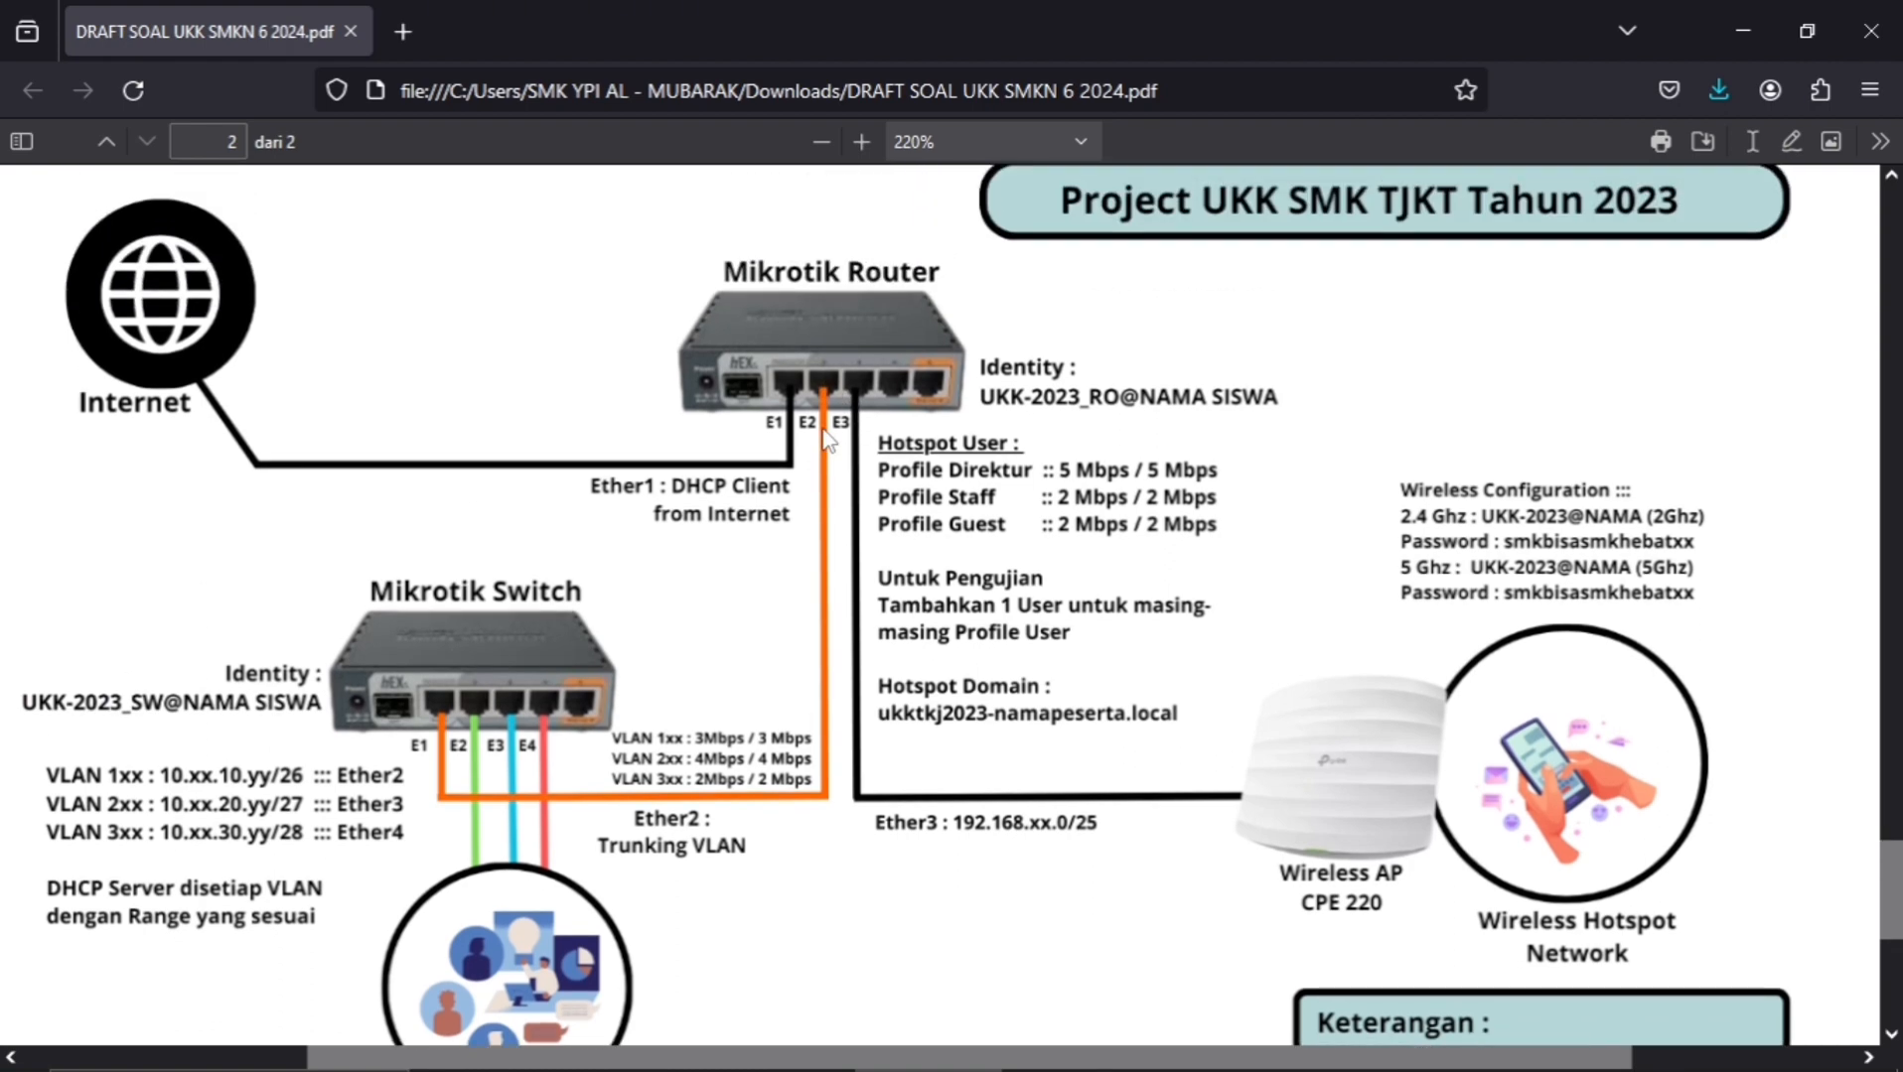